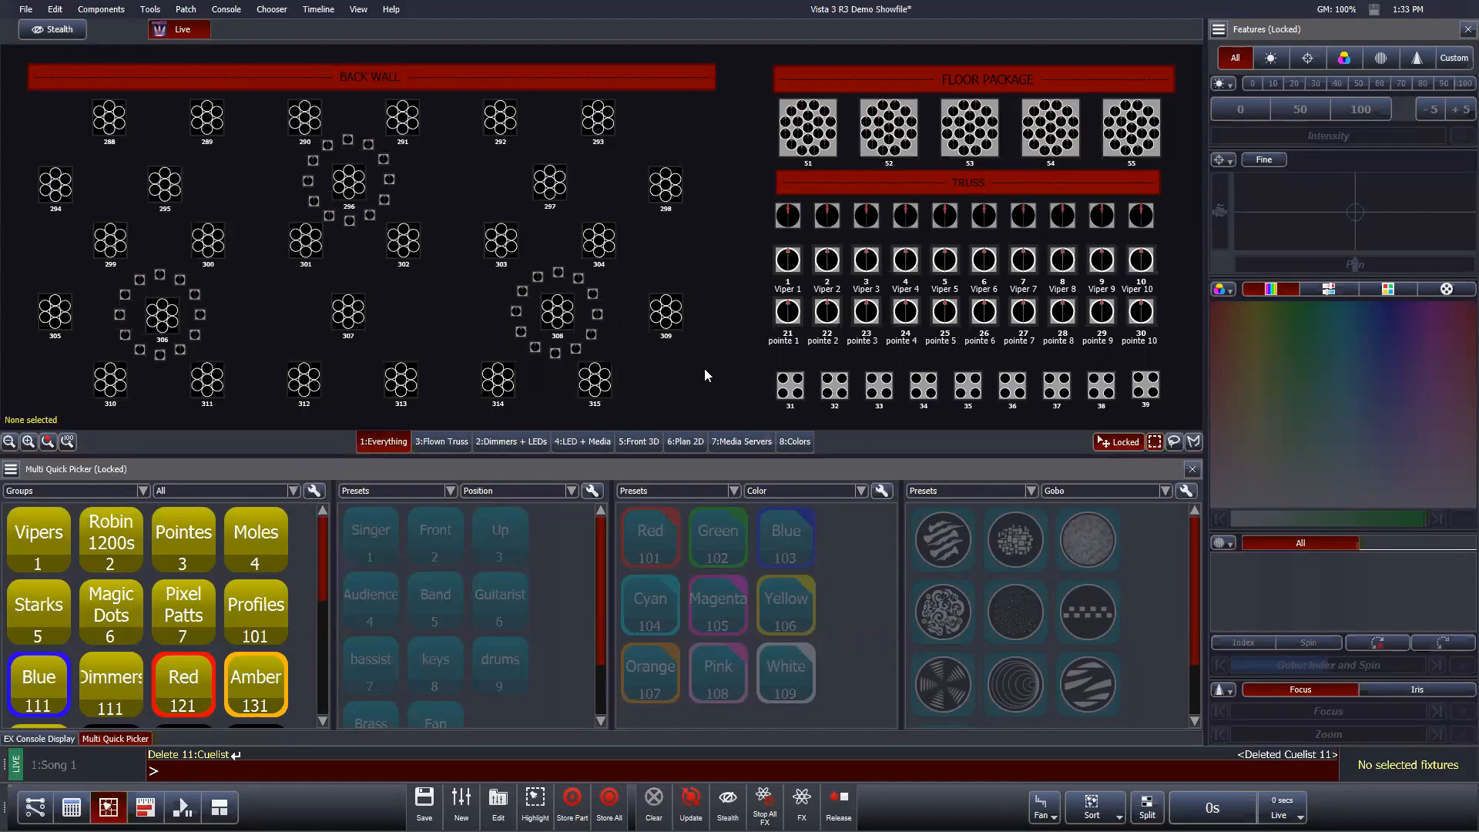
# Step: Play the Pink/yellow cue of Song 1 and examine the Magic Dot icons around PixPatt 308 on the back wall
pyautogui.press('space')
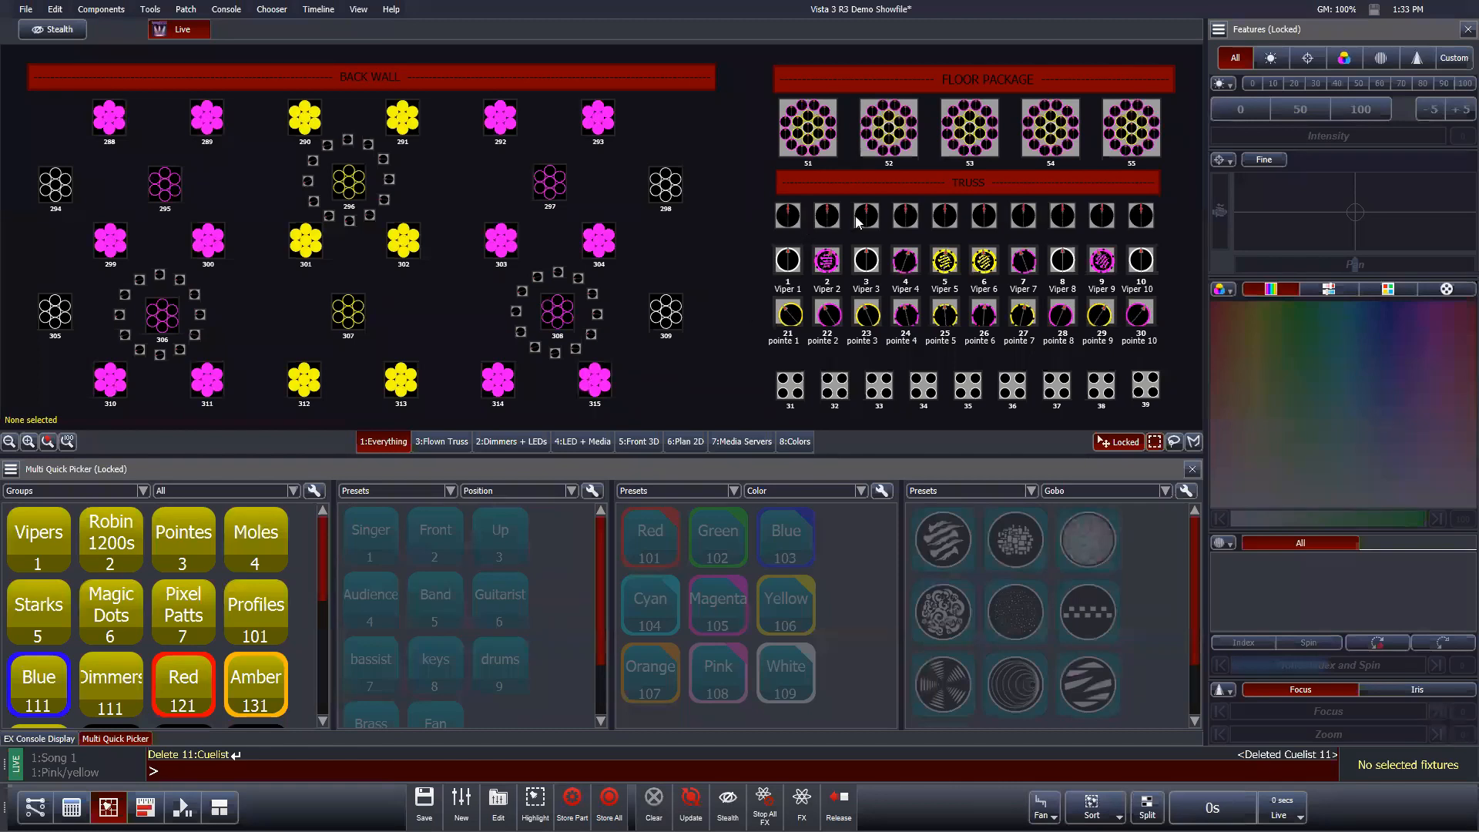
pyautogui.scroll(5, 570, 288)
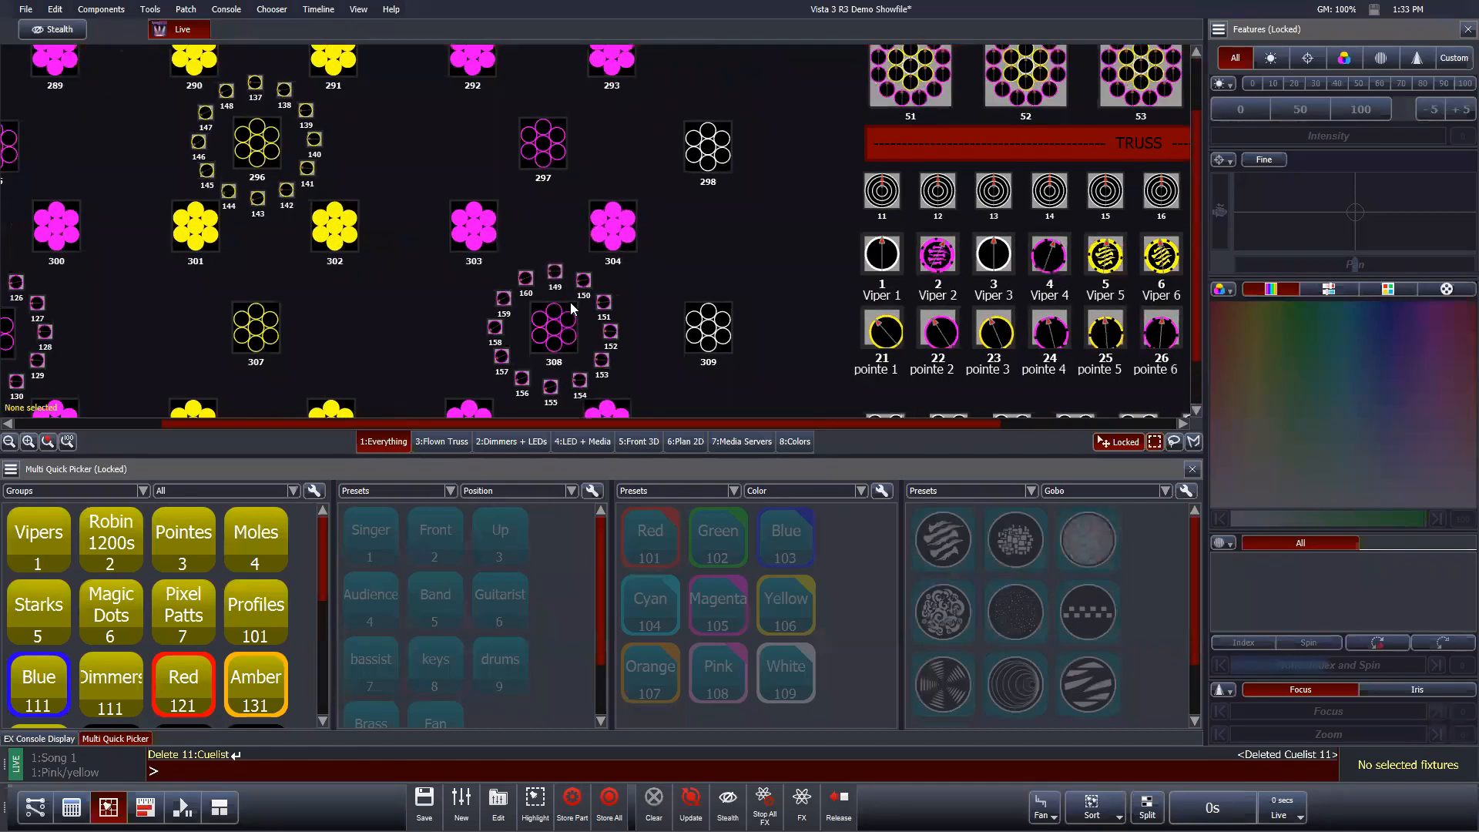
pyautogui.scroll(2, 570, 289)
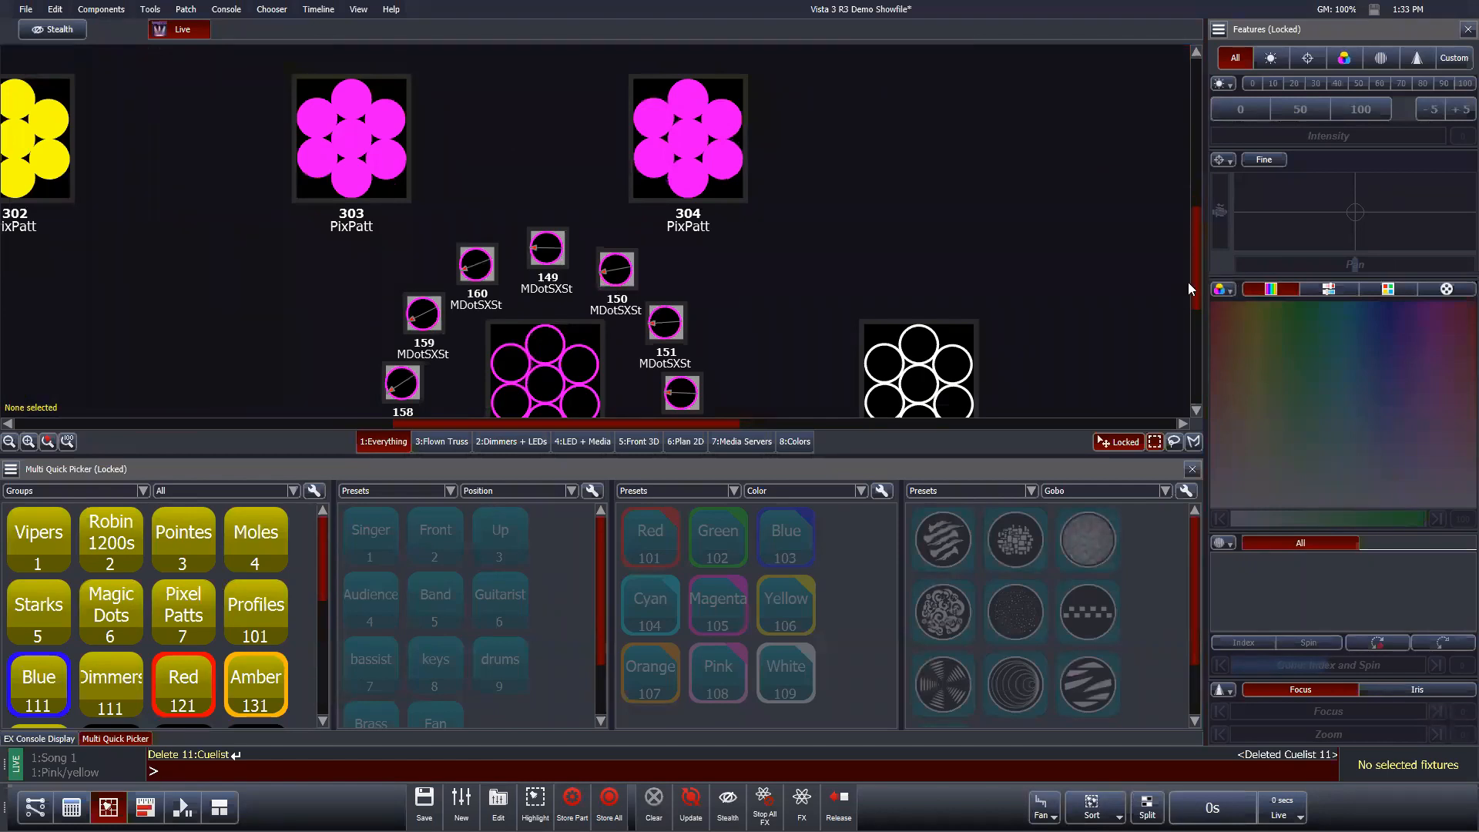
pyautogui.moveTo(1195, 284); pyautogui.dragTo(1191, 330)
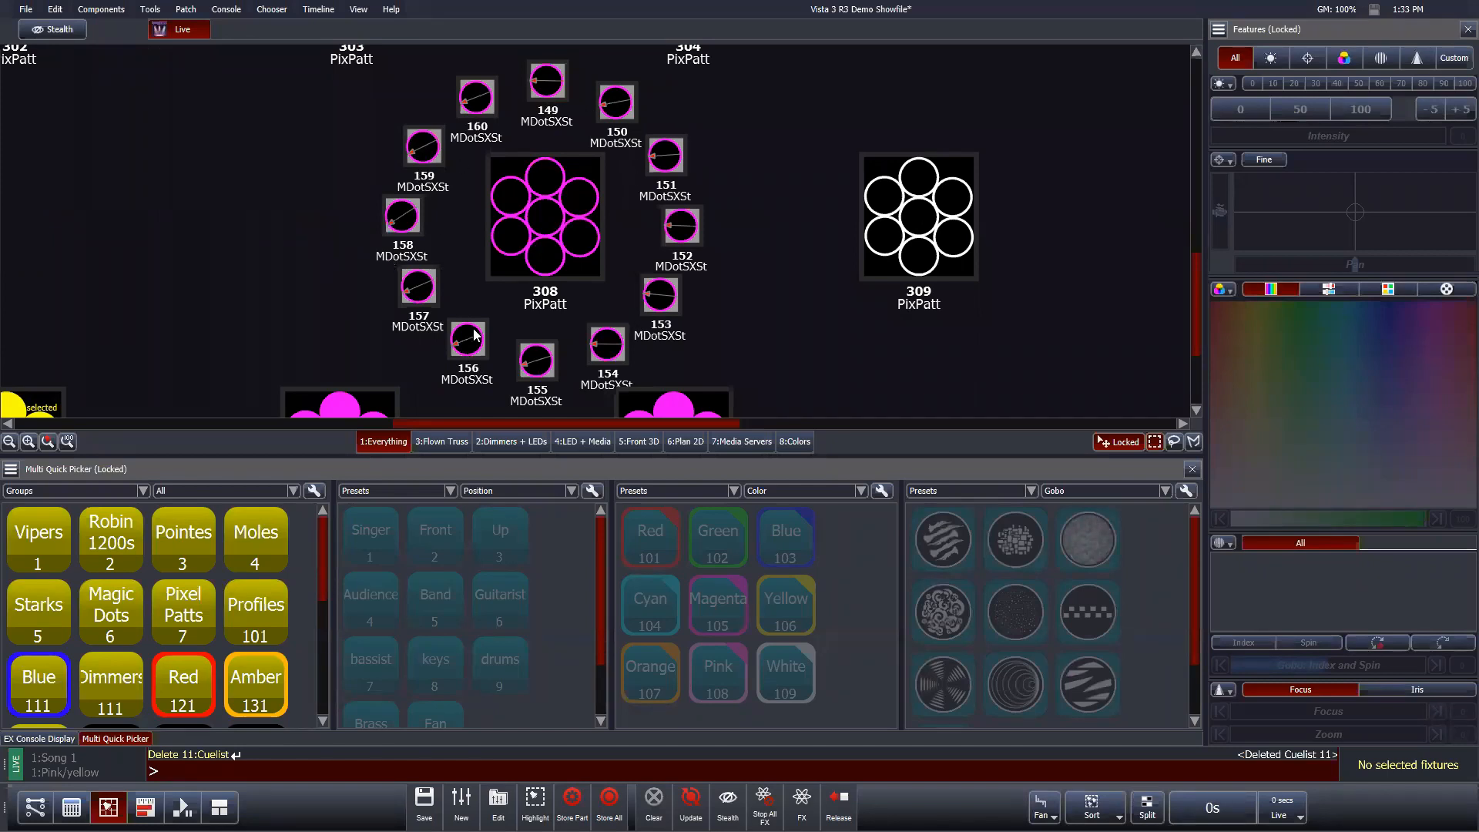
pyautogui.scroll(-5, 479, 239)
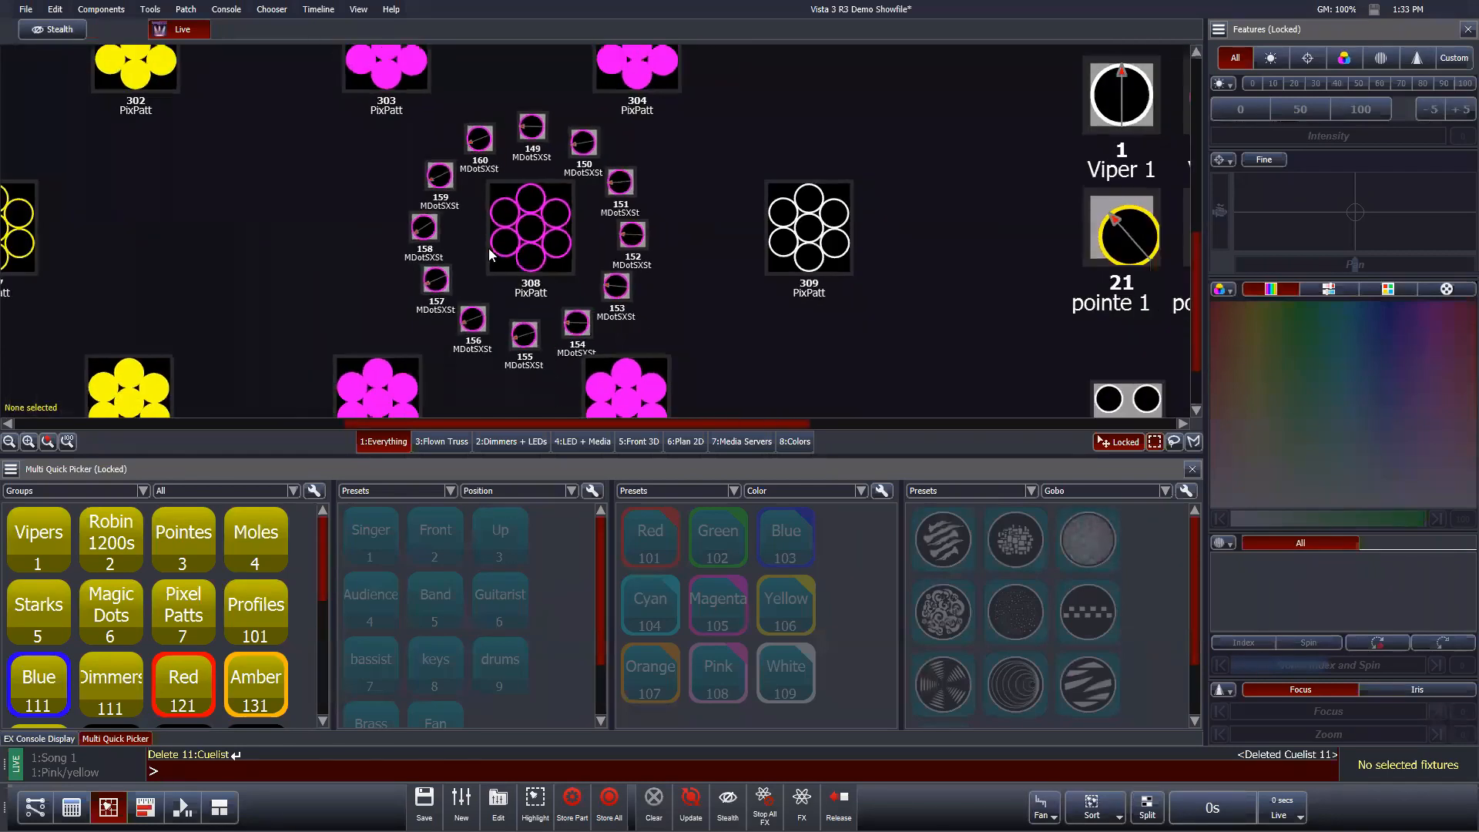
pyautogui.scroll(-4, 489, 250)
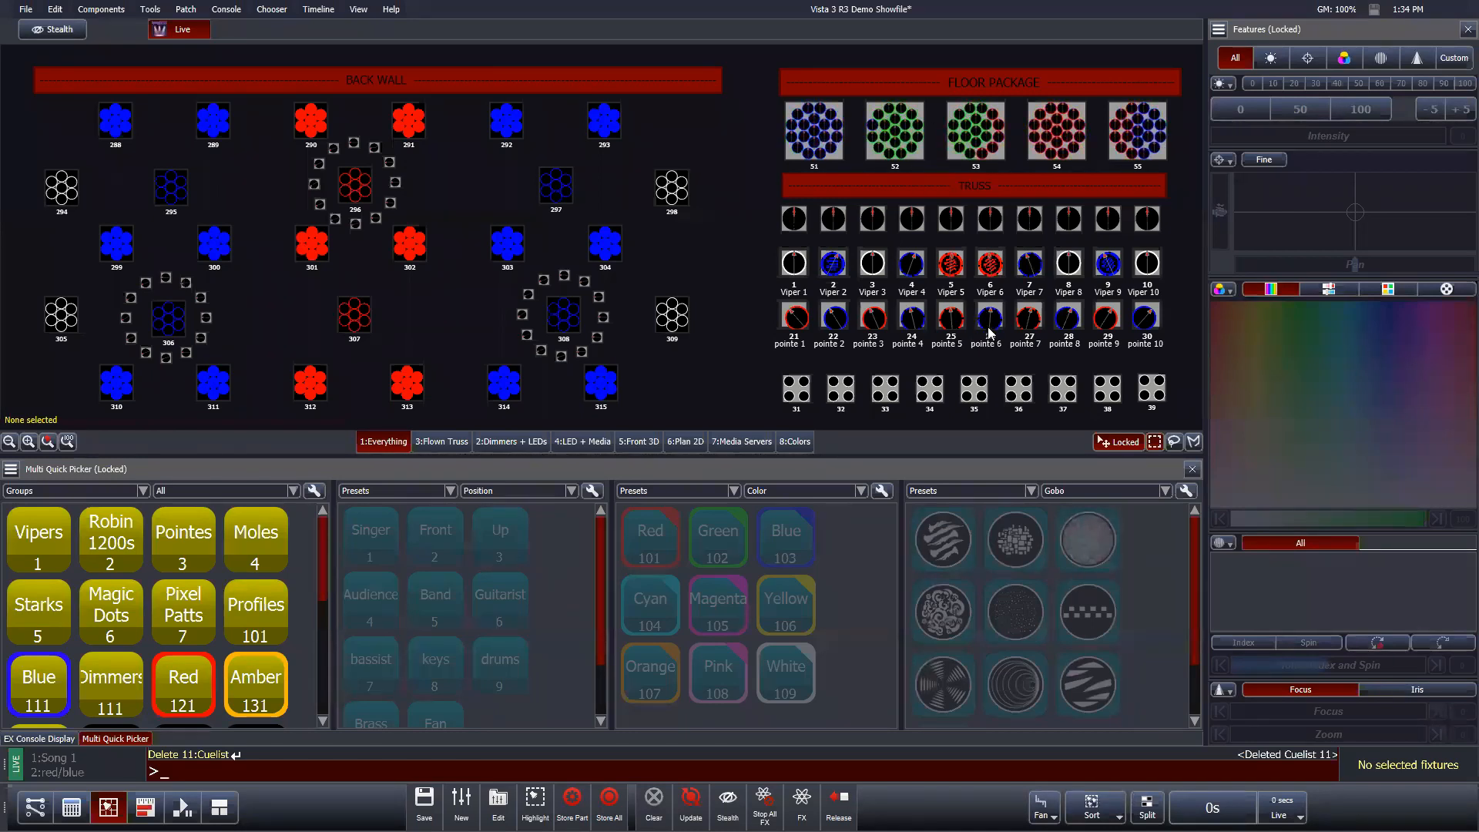
# Step: Try adjusting the intensity of Vipers 4 and 7 and Pointes 24 to 27 as one selection, and clear the change
pyautogui.scroll(3, 993, 339)
pyautogui.scroll(3, 993, 339)
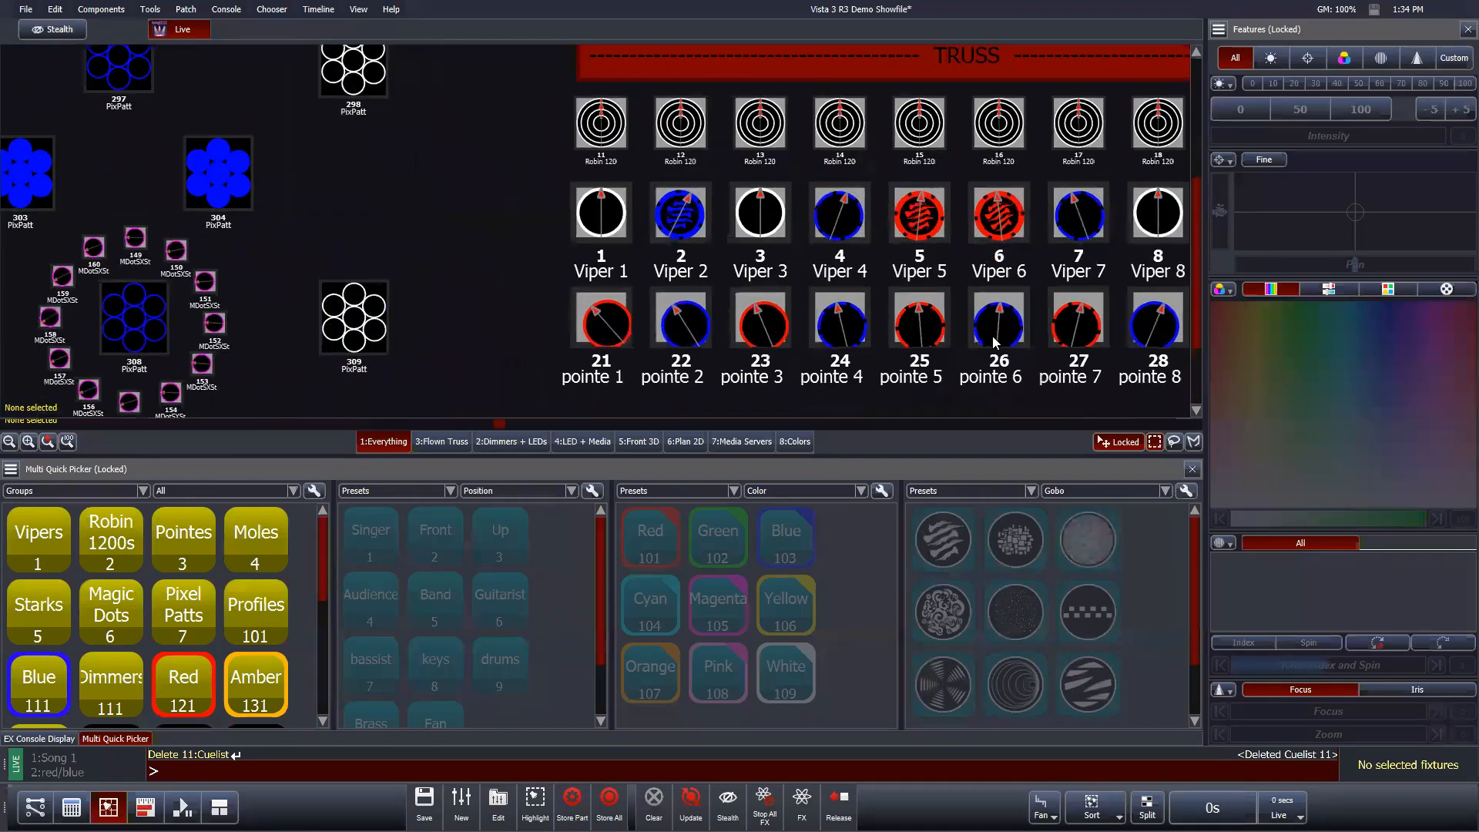
pyautogui.moveTo(1044, 425); pyautogui.dragTo(1145, 421)
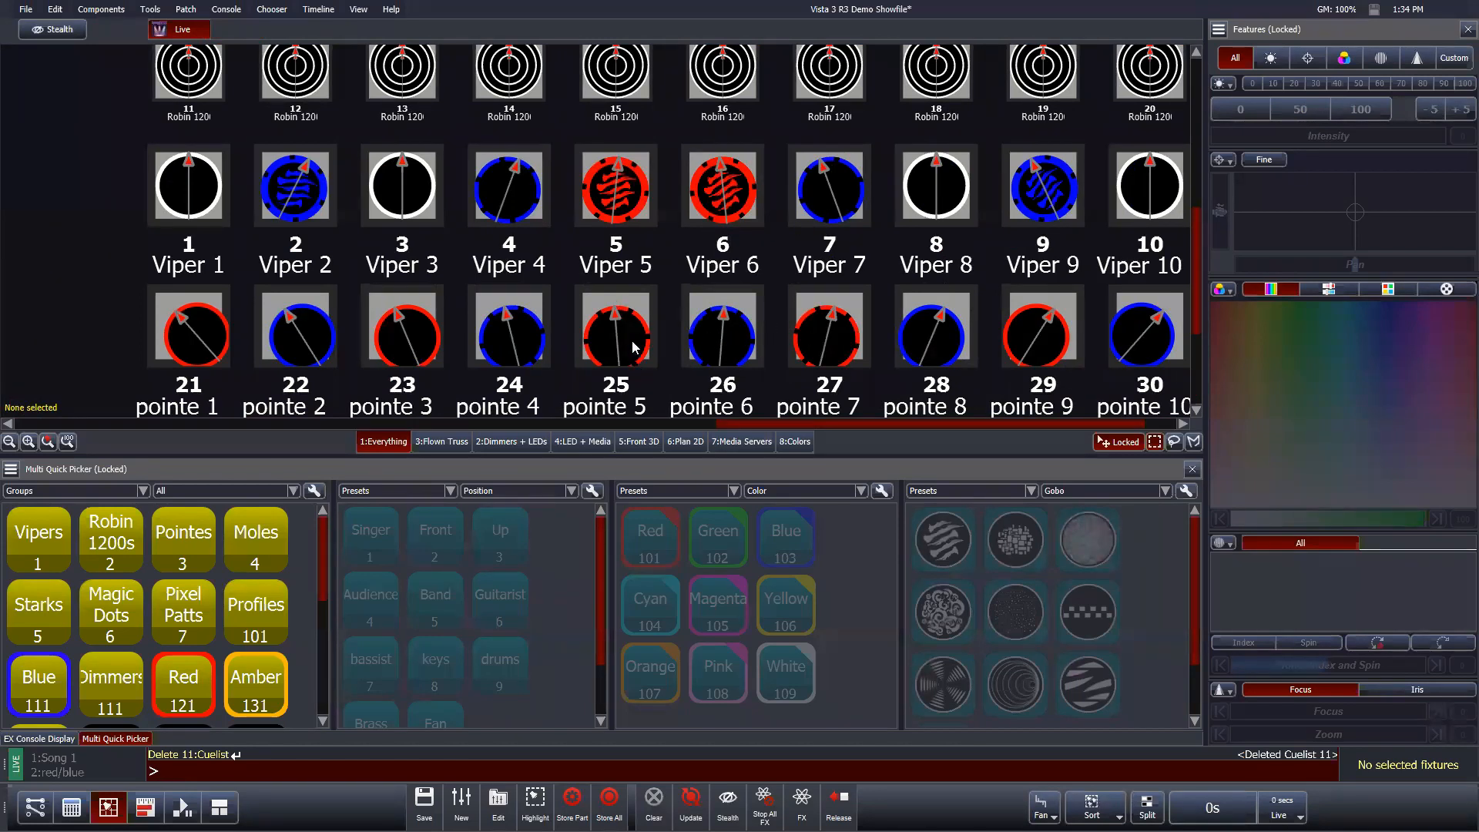
pyautogui.moveTo(530, 209)
pyautogui.mouseDown()
pyautogui.moveTo(533, 289)
pyautogui.moveTo(562, 332)
pyautogui.moveTo(829, 339)
pyautogui.mouseUp()
pyautogui.click(829, 339)
pyautogui.click(827, 206)
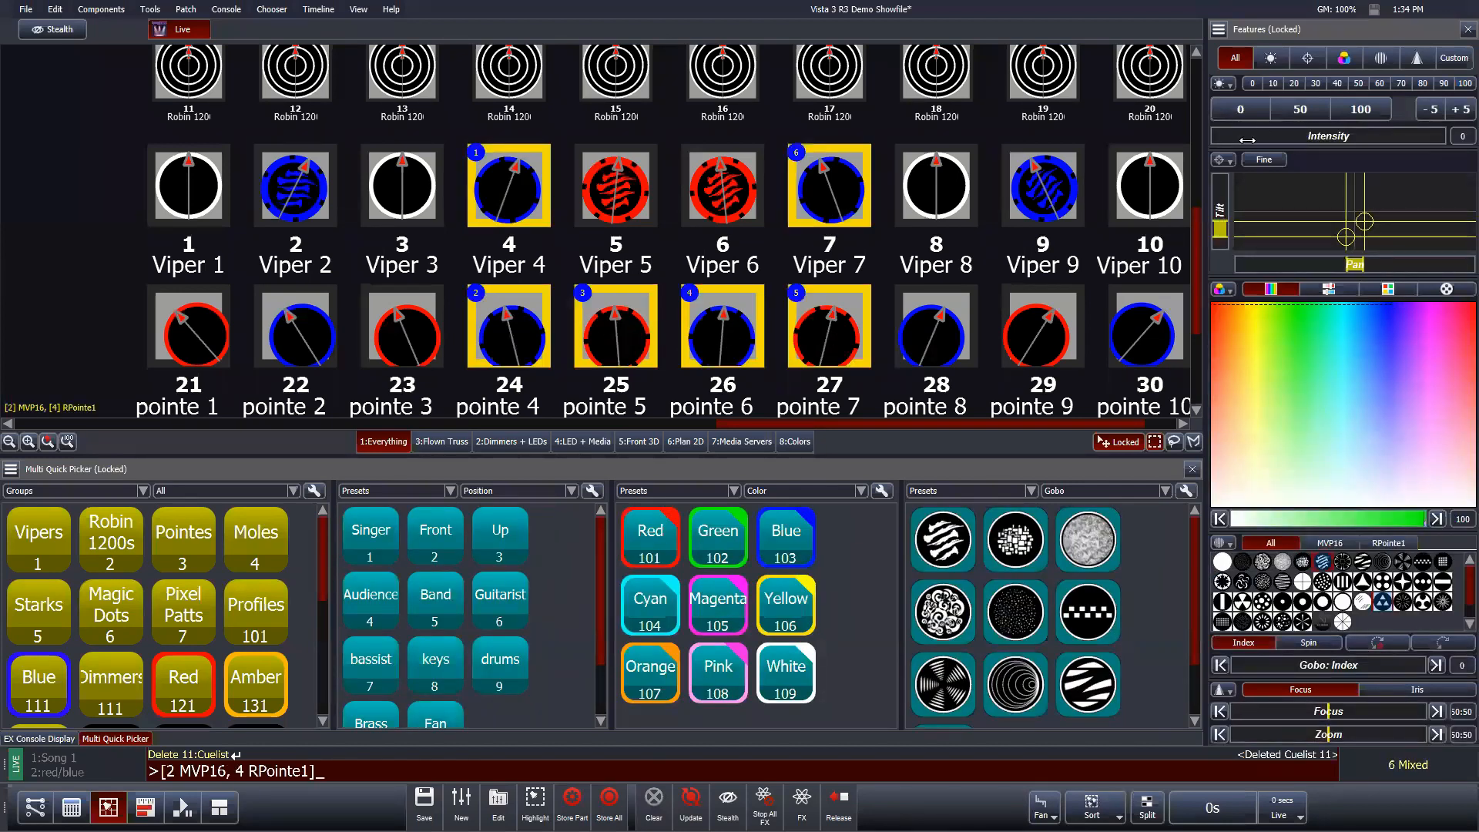
pyautogui.moveTo(1247, 141); pyautogui.dragTo(1072, 147)
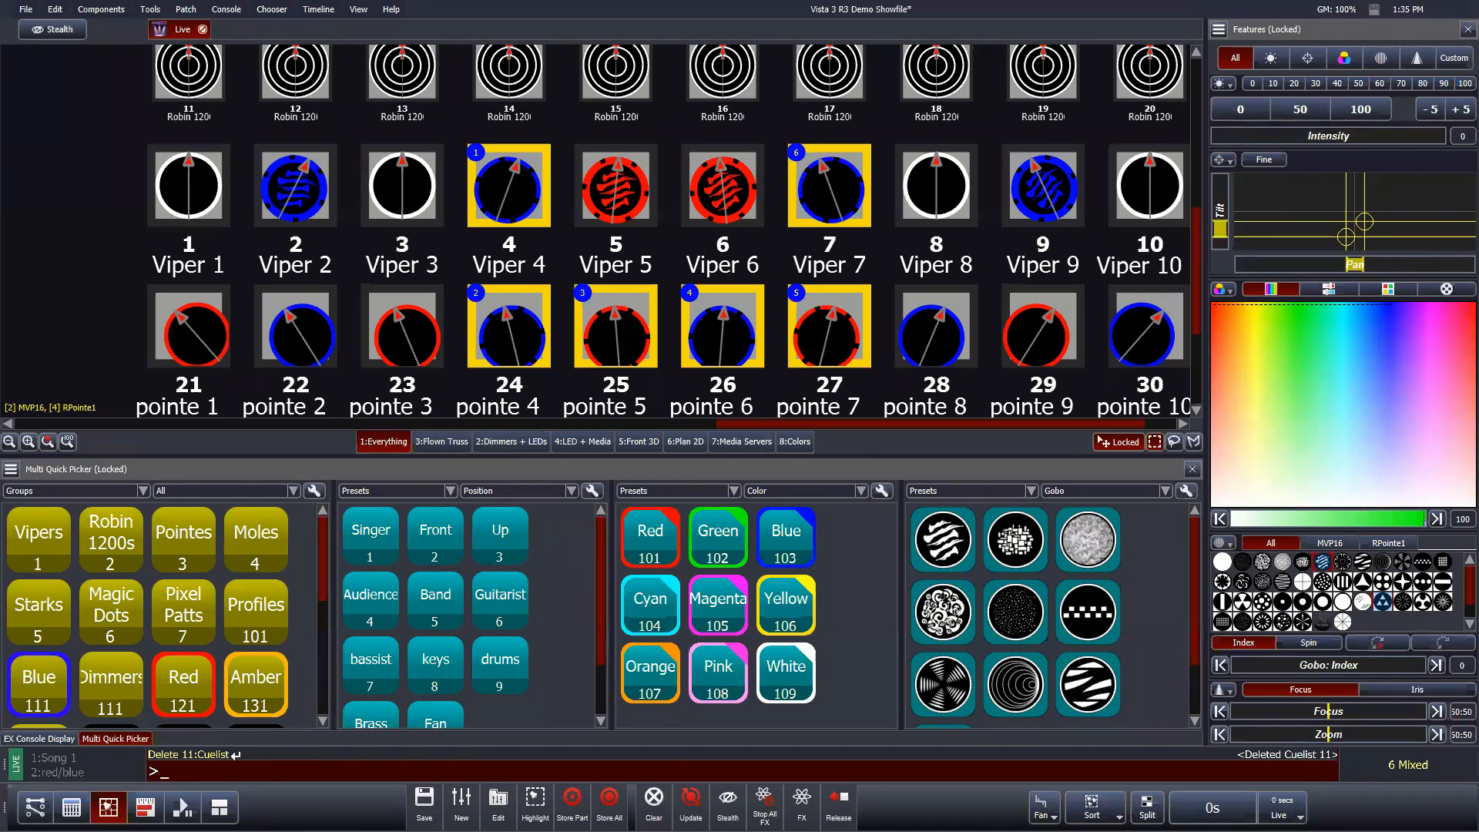
pyautogui.click(654, 804)
# Step: Switch the fixture chooser to the Plan 2D layout and deselect all fixtures
pyautogui.click(508, 442)
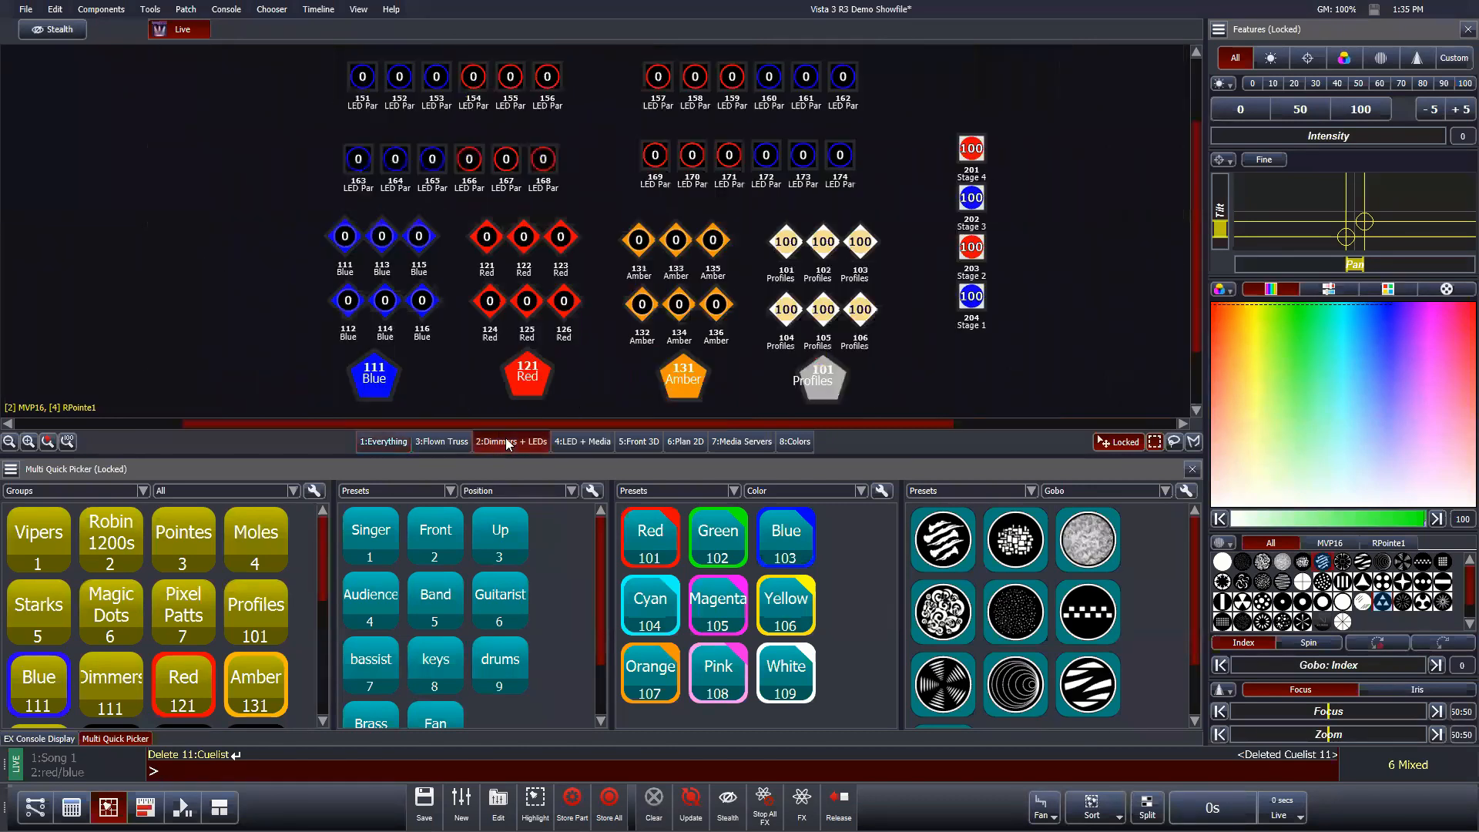
pyautogui.click(578, 446)
pyautogui.click(622, 442)
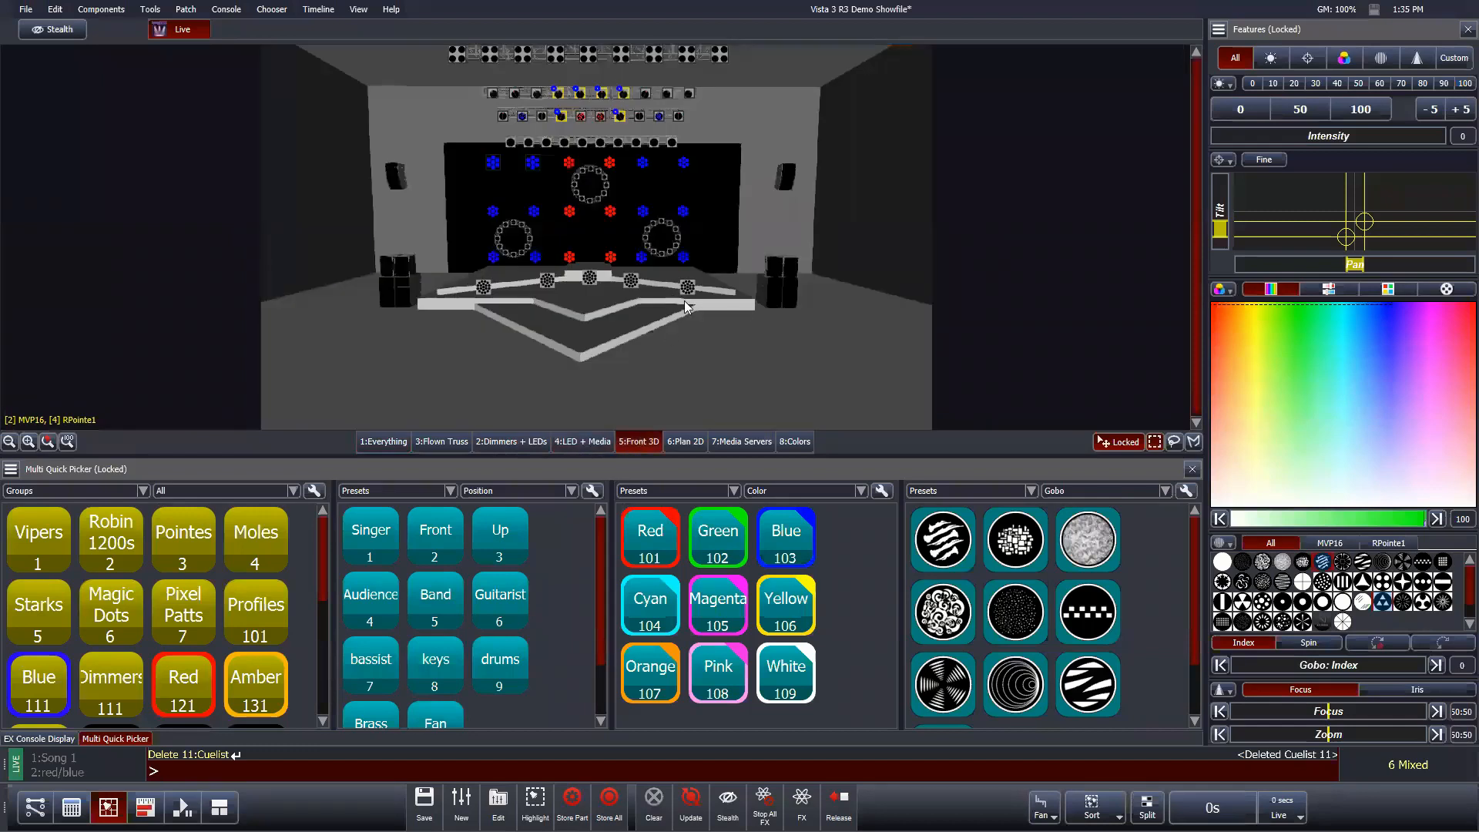
pyautogui.click(682, 444)
pyautogui.scroll(2, 485, 227)
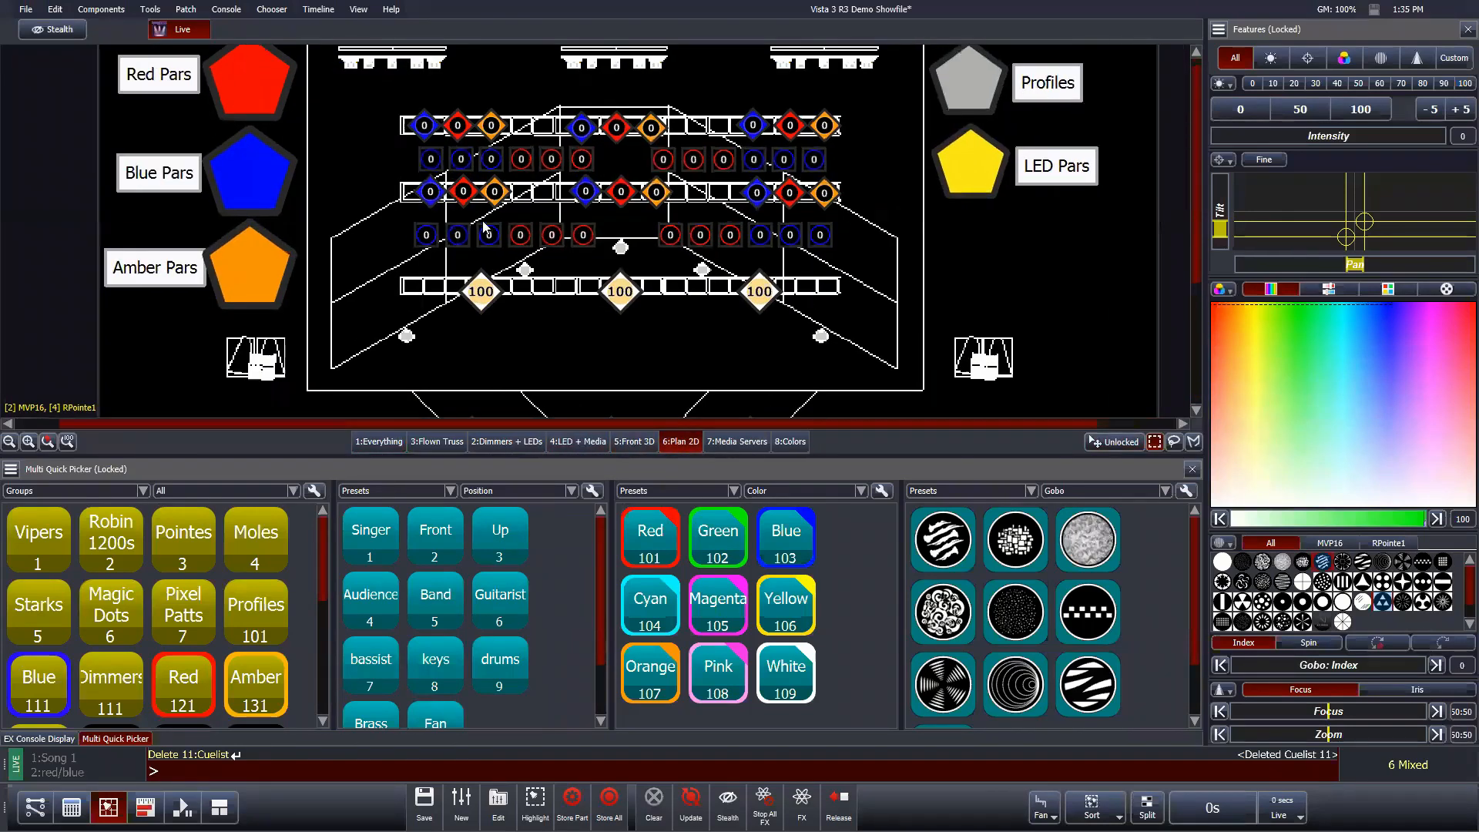
pyautogui.scroll(2, 485, 227)
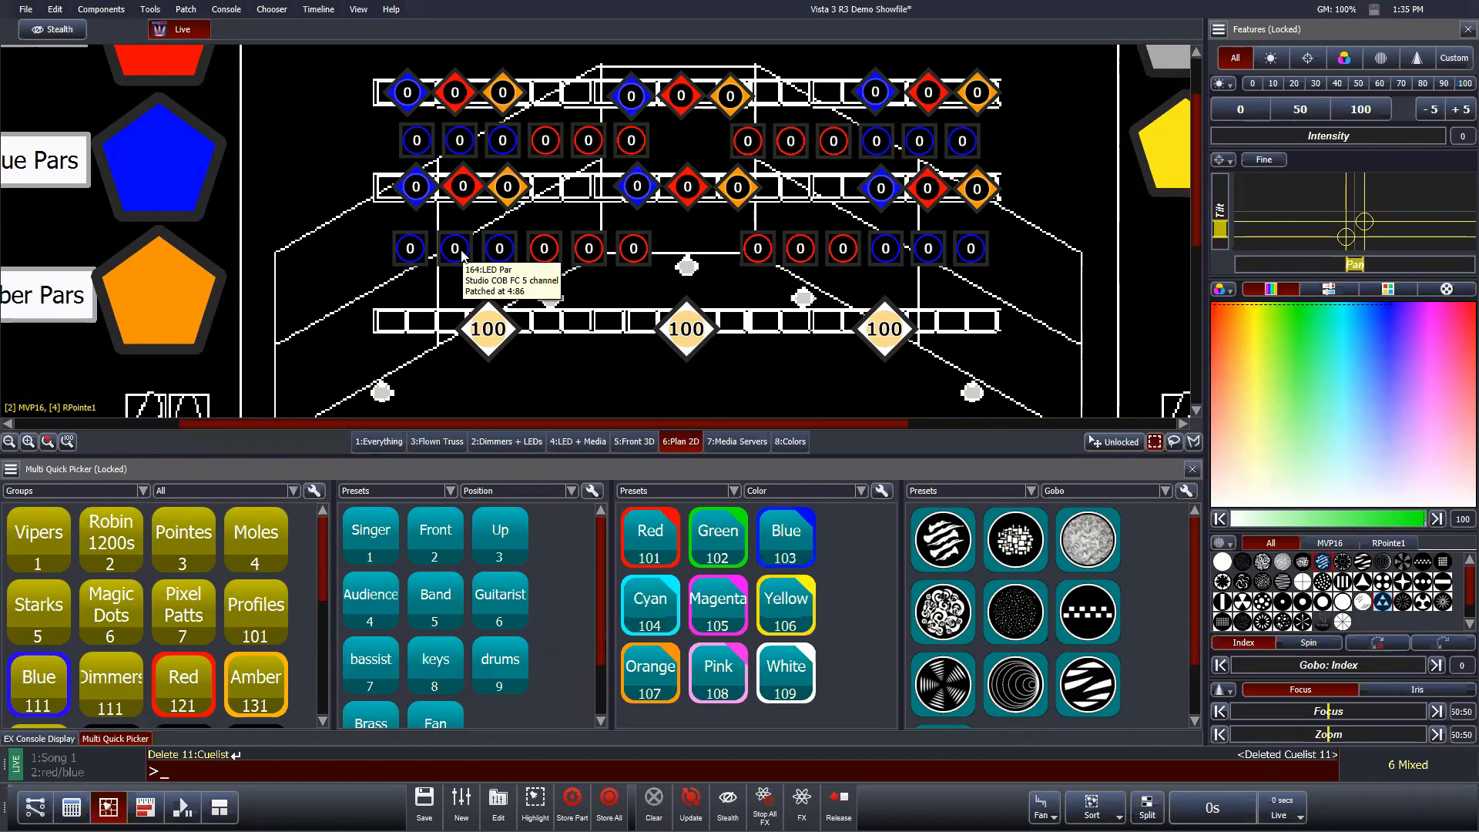
pyautogui.click(425, 295)
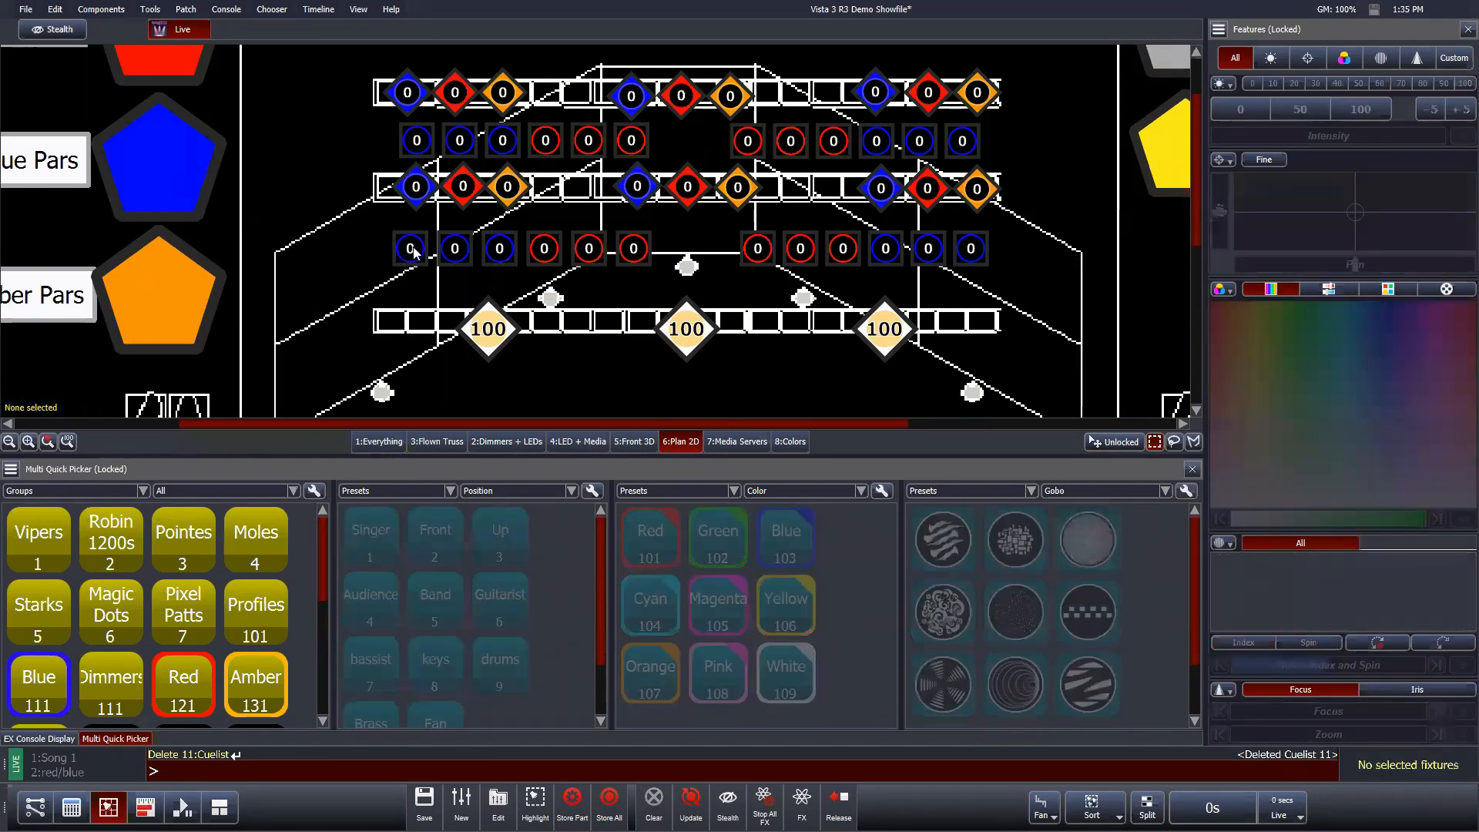
# Step: Release the running cue and raise the leftmost blue dimmer on the second truss to 100 intensity
pyautogui.click(417, 187)
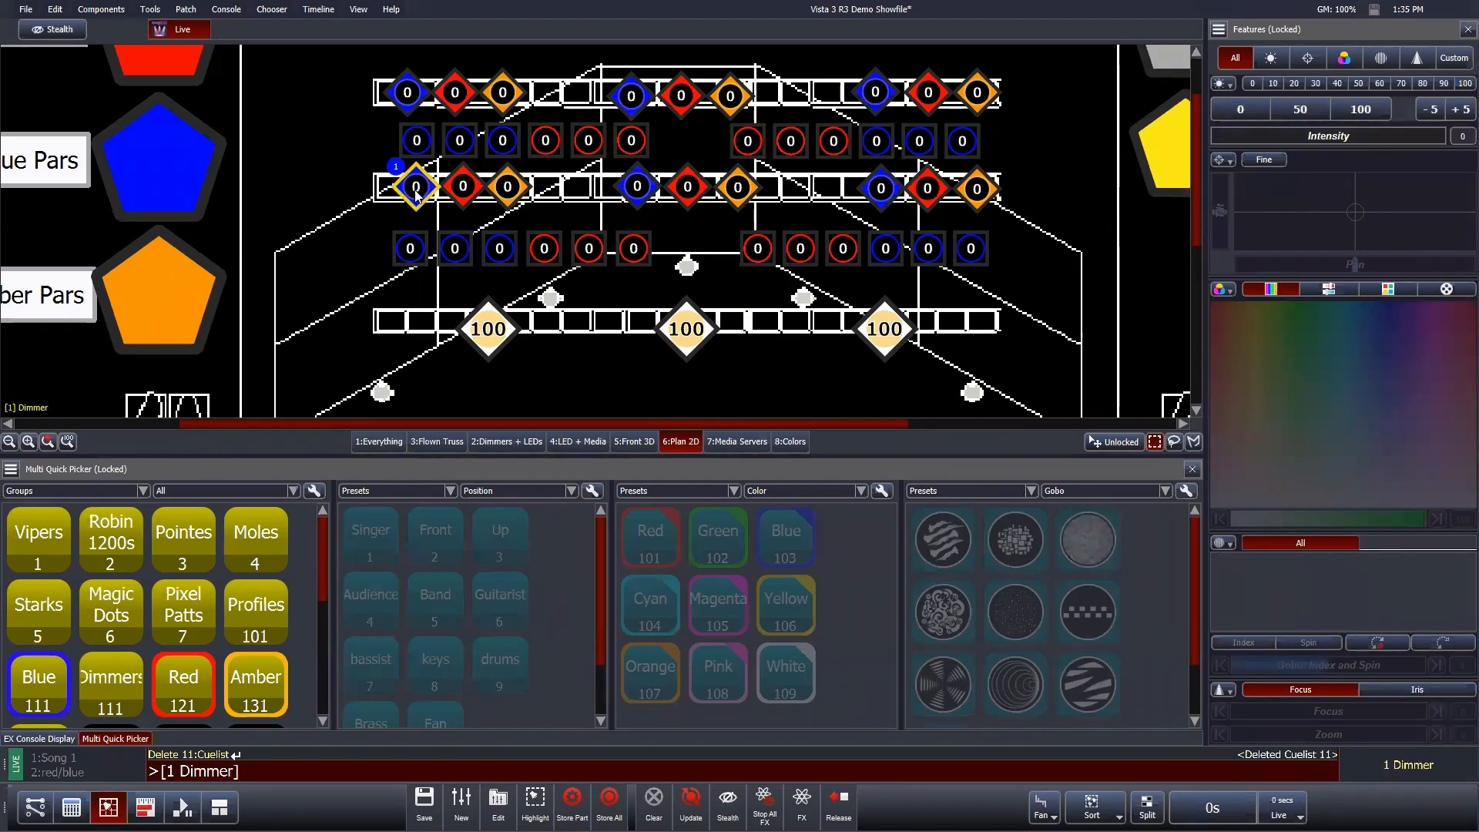
pyautogui.hotkey('ctrl', 'f')
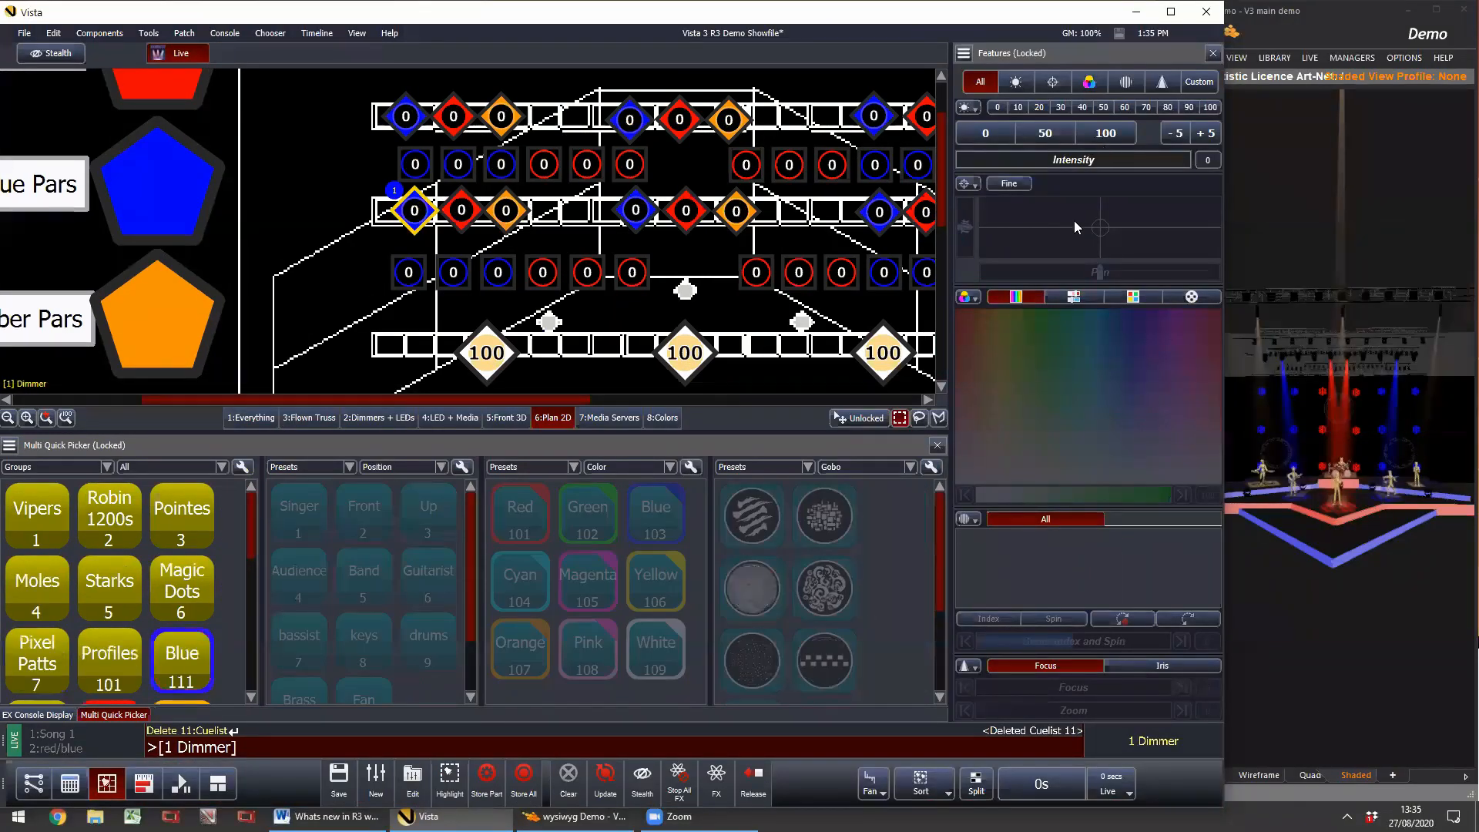
pyautogui.click(757, 782)
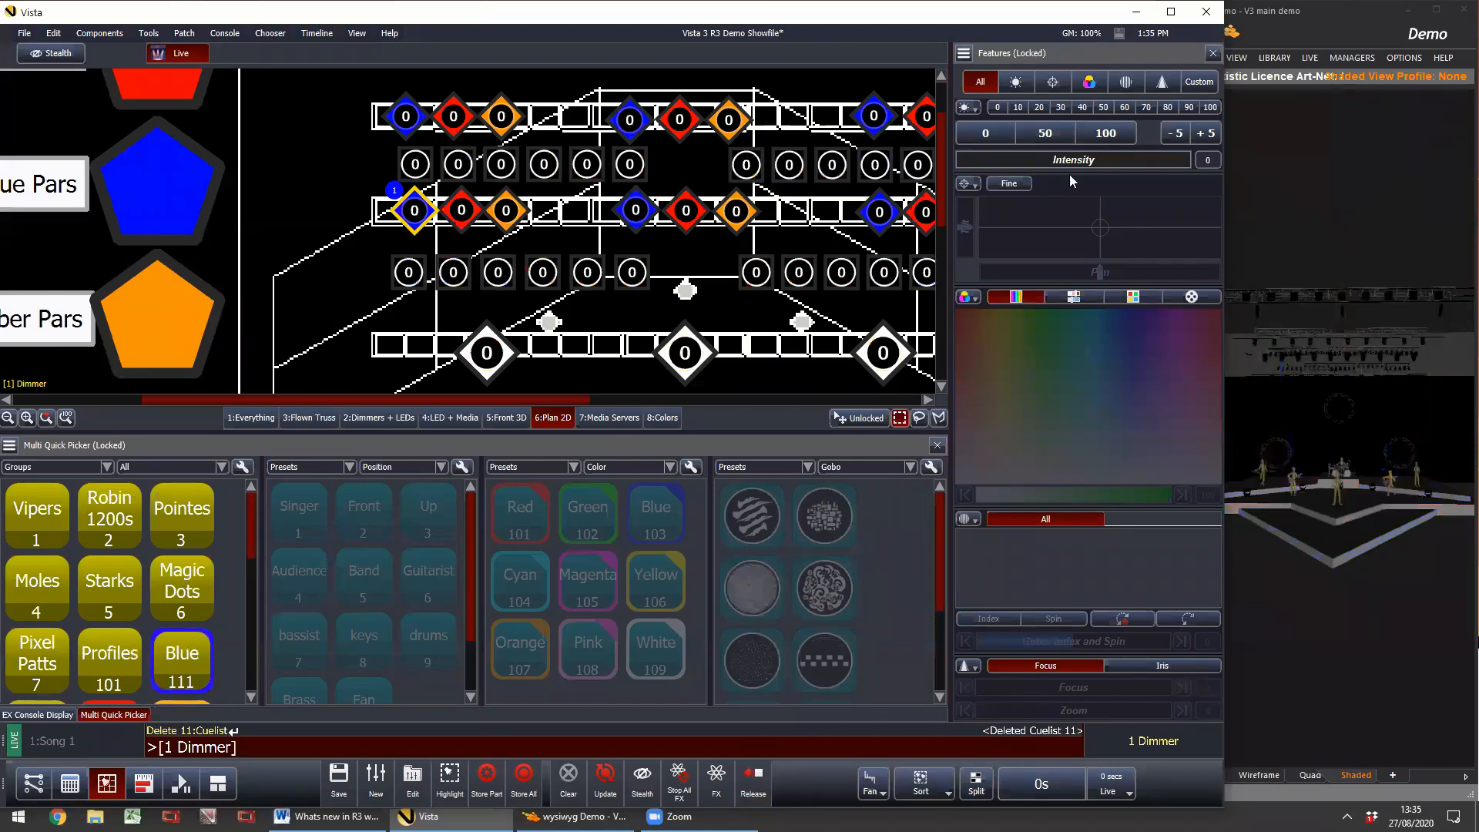
pyautogui.moveTo(963, 160); pyautogui.dragTo(1410, 167)
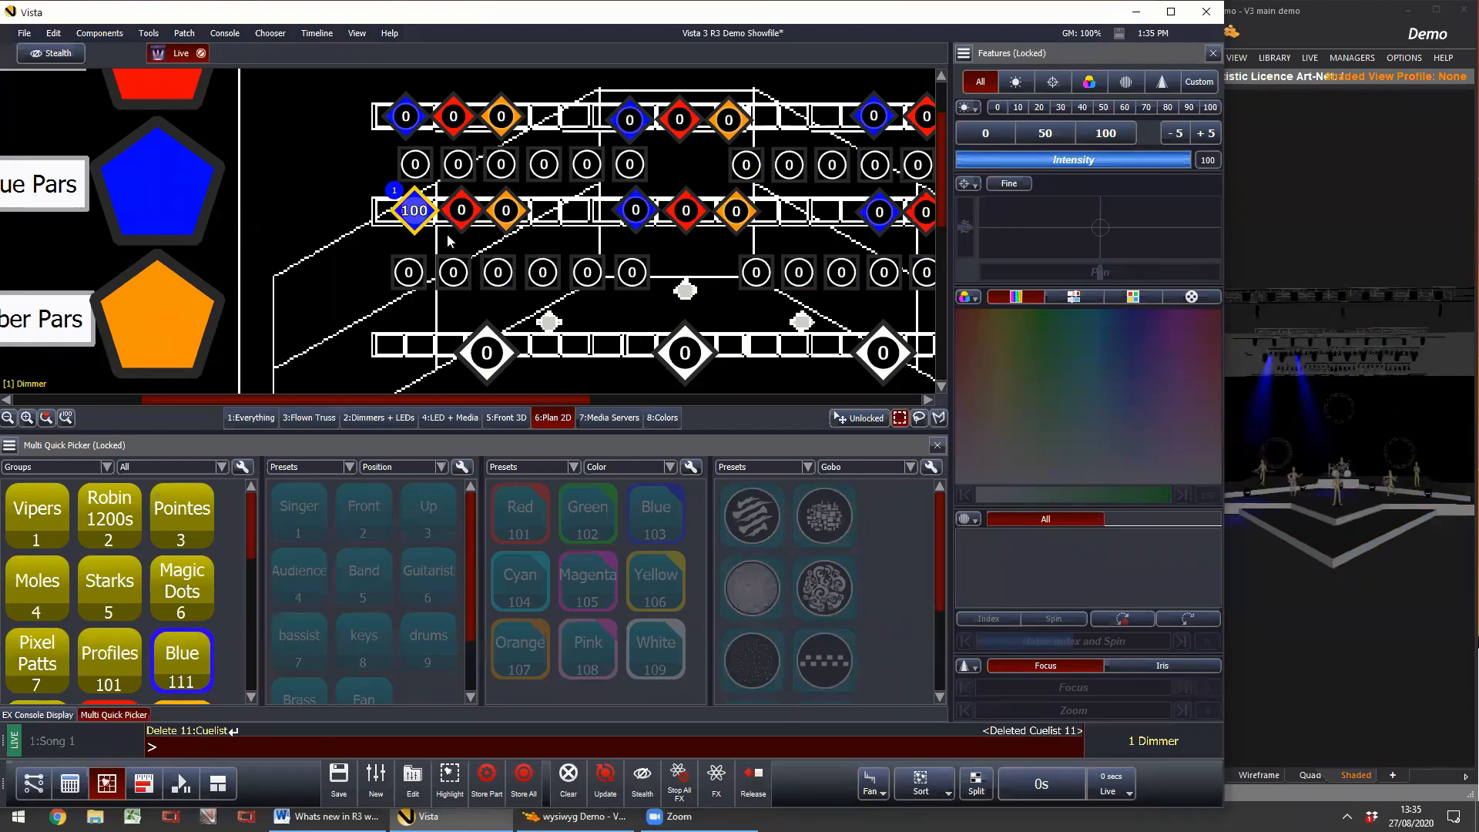
# Step: Duplicate the icon of that blue dimmer, place the copy beside the nearby amber dimmer on the same truss, and select it
pyautogui.rightClick(411, 213)
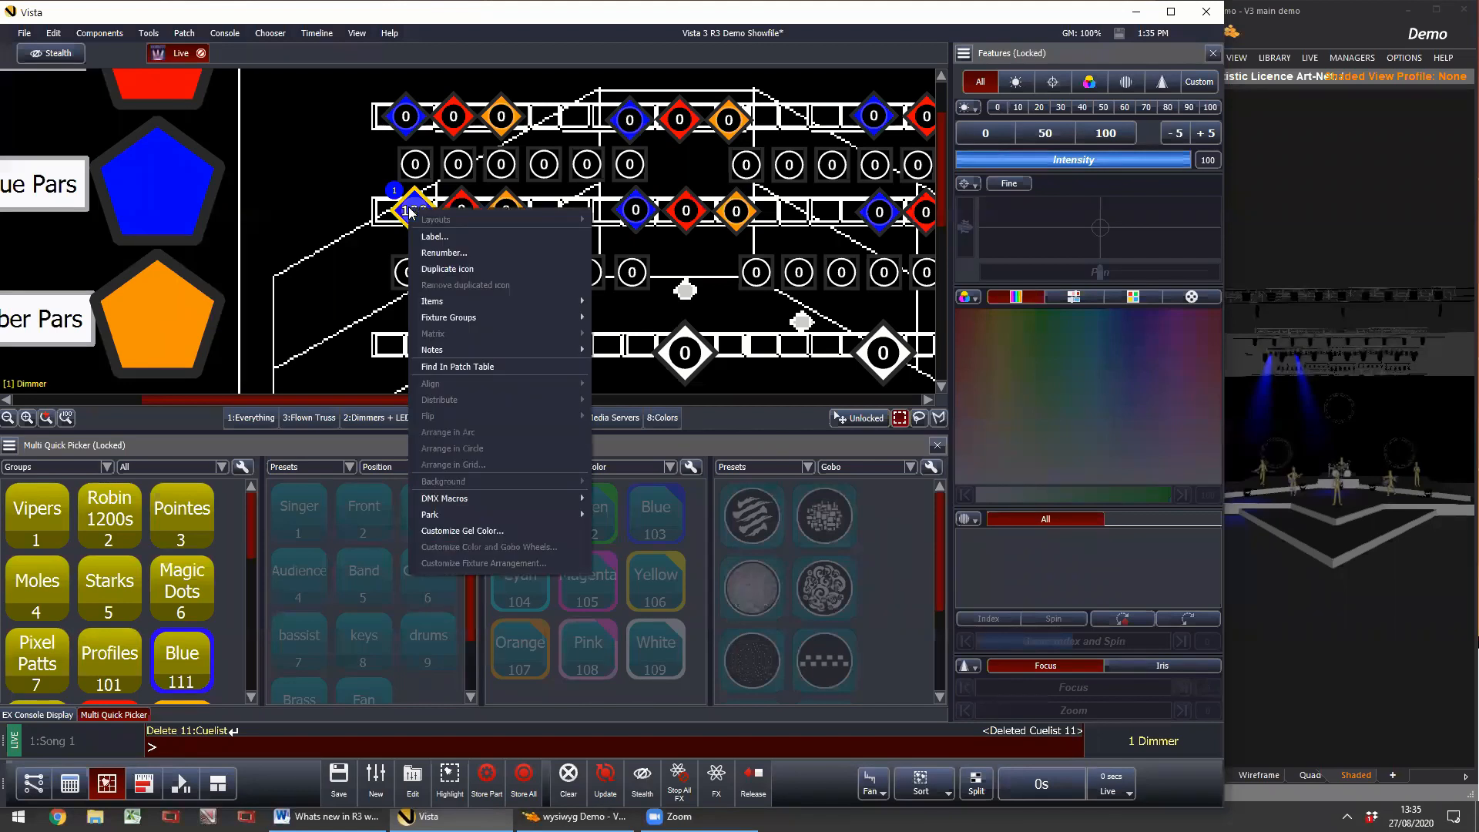
pyautogui.click(482, 273)
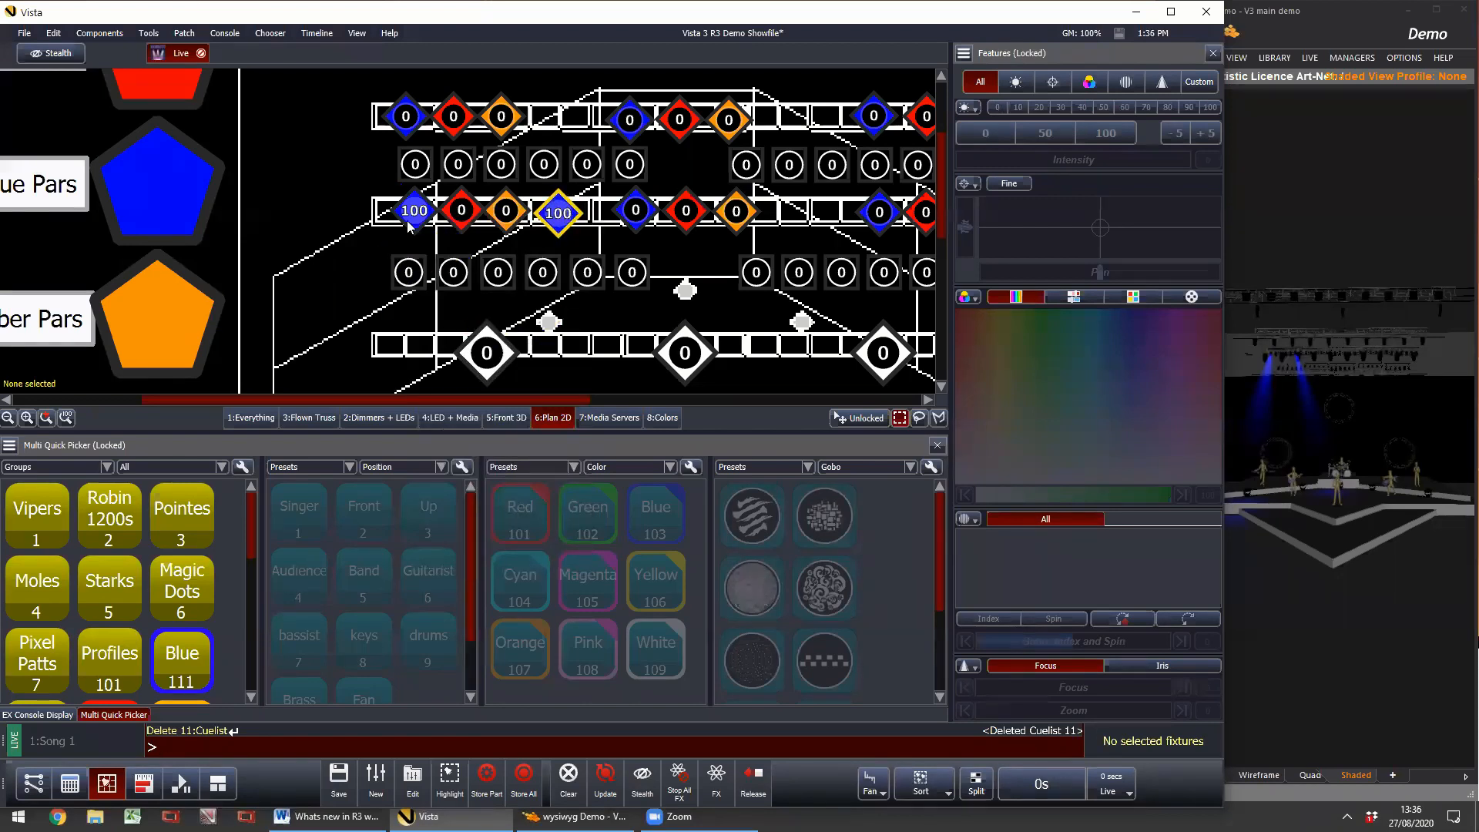
pyautogui.click(562, 210)
pyautogui.click(549, 215)
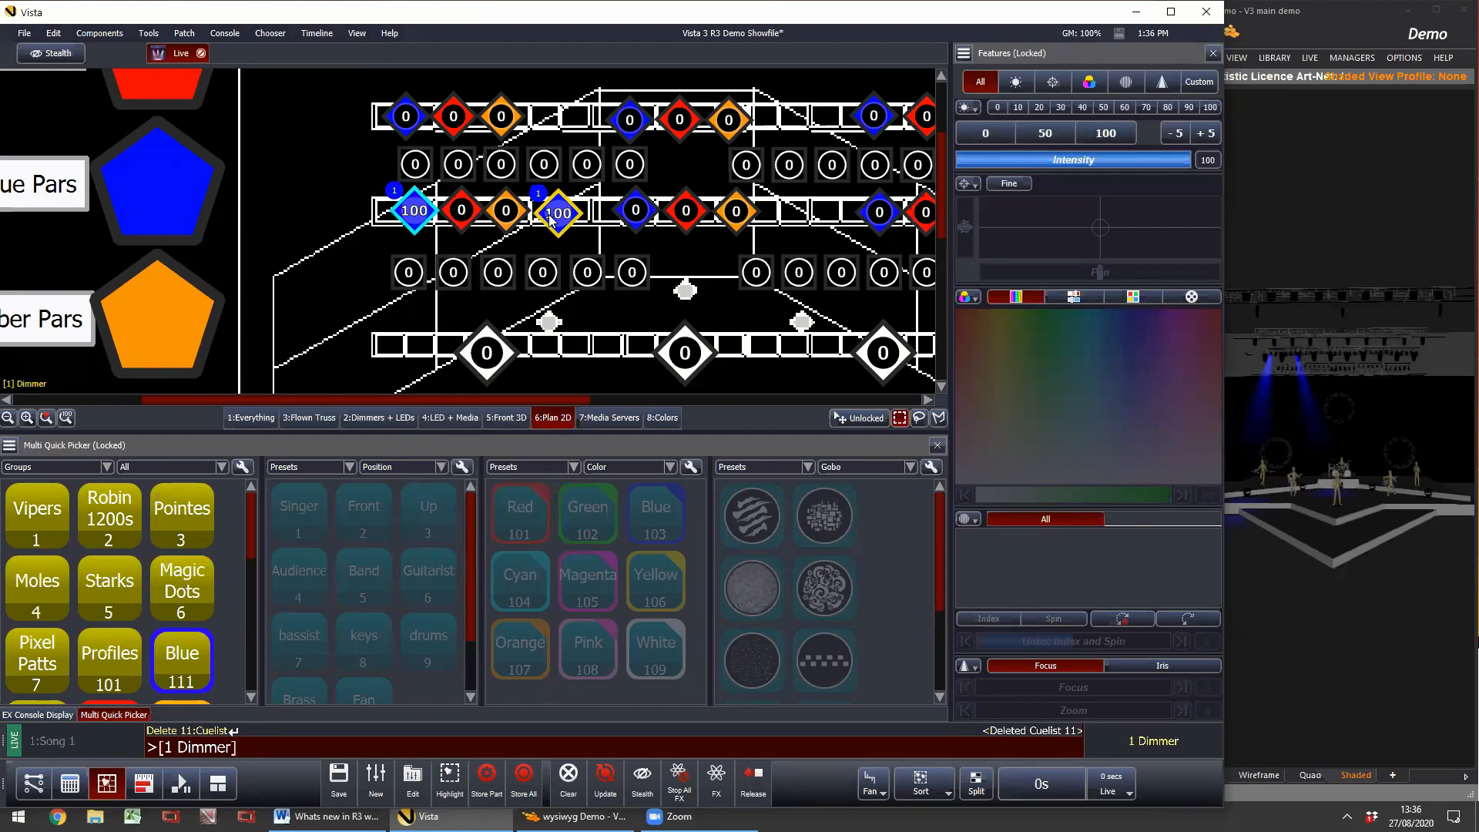
# Step: Duplicate the copied blue dimmer icon once more and place the new copy outside the trusses, beside the Blue Pars group
pyautogui.rightClick(549, 214)
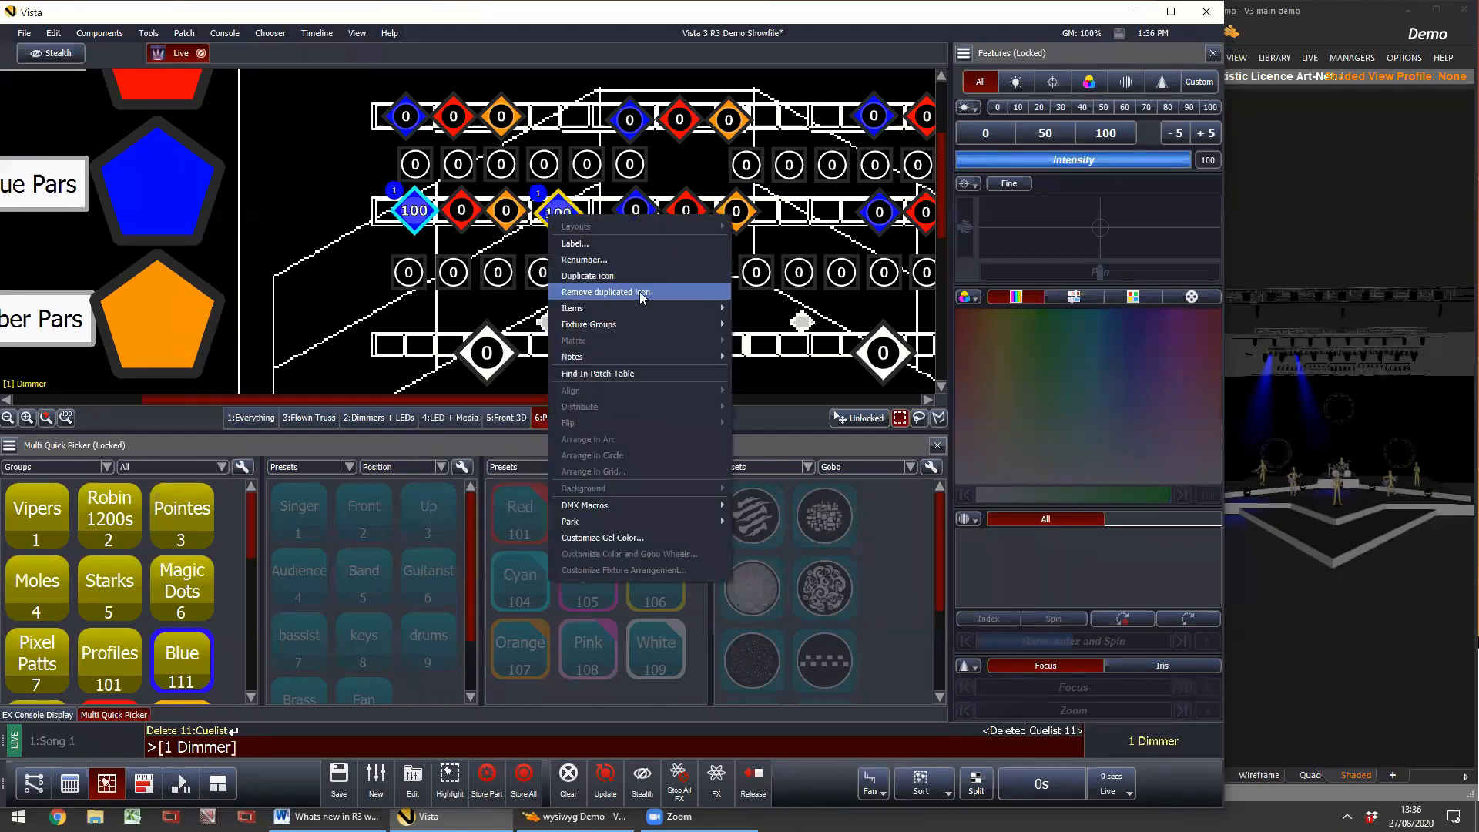
pyautogui.click(634, 276)
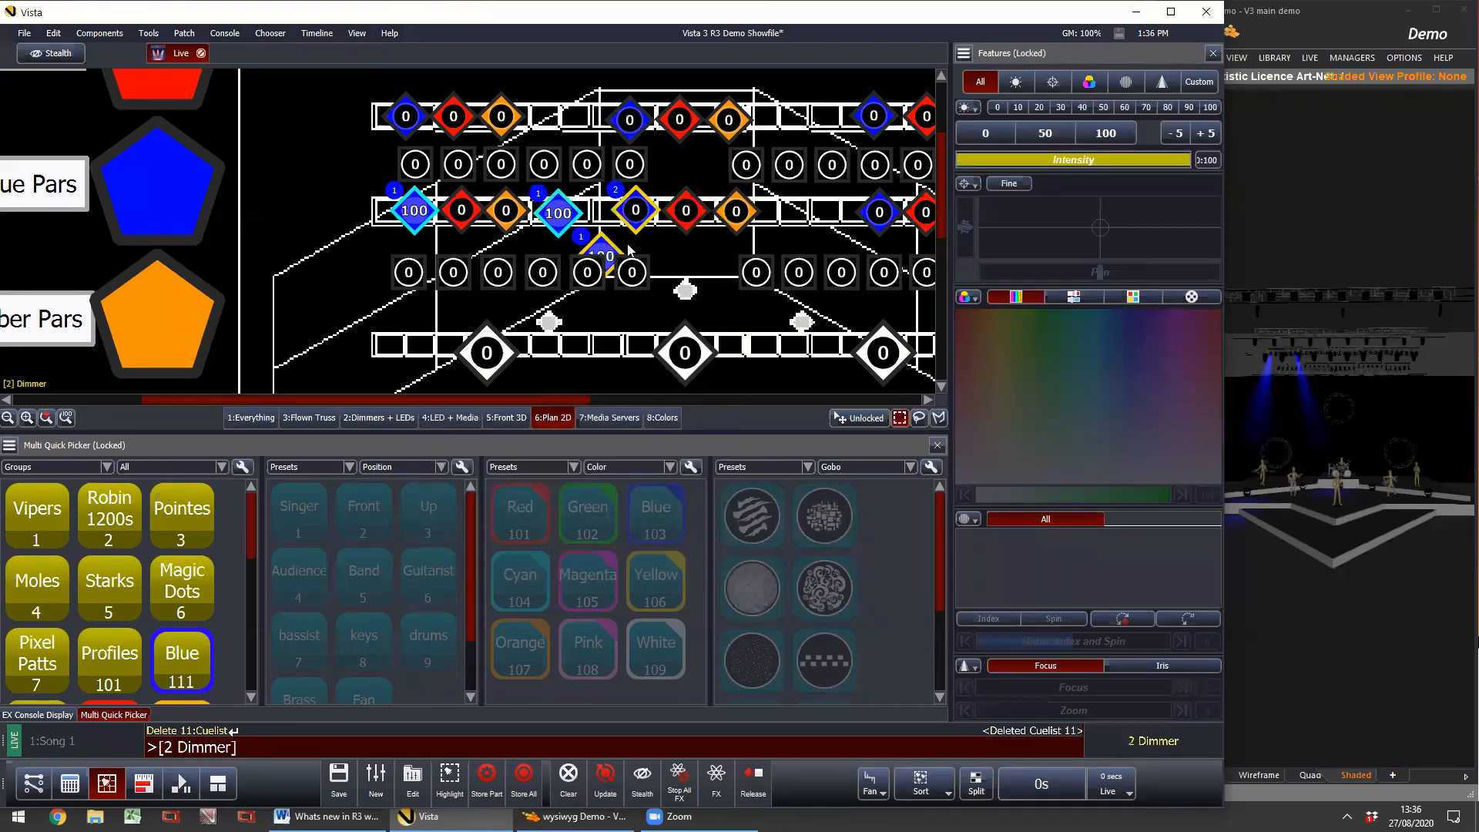
pyautogui.moveTo(605, 248); pyautogui.dragTo(319, 176)
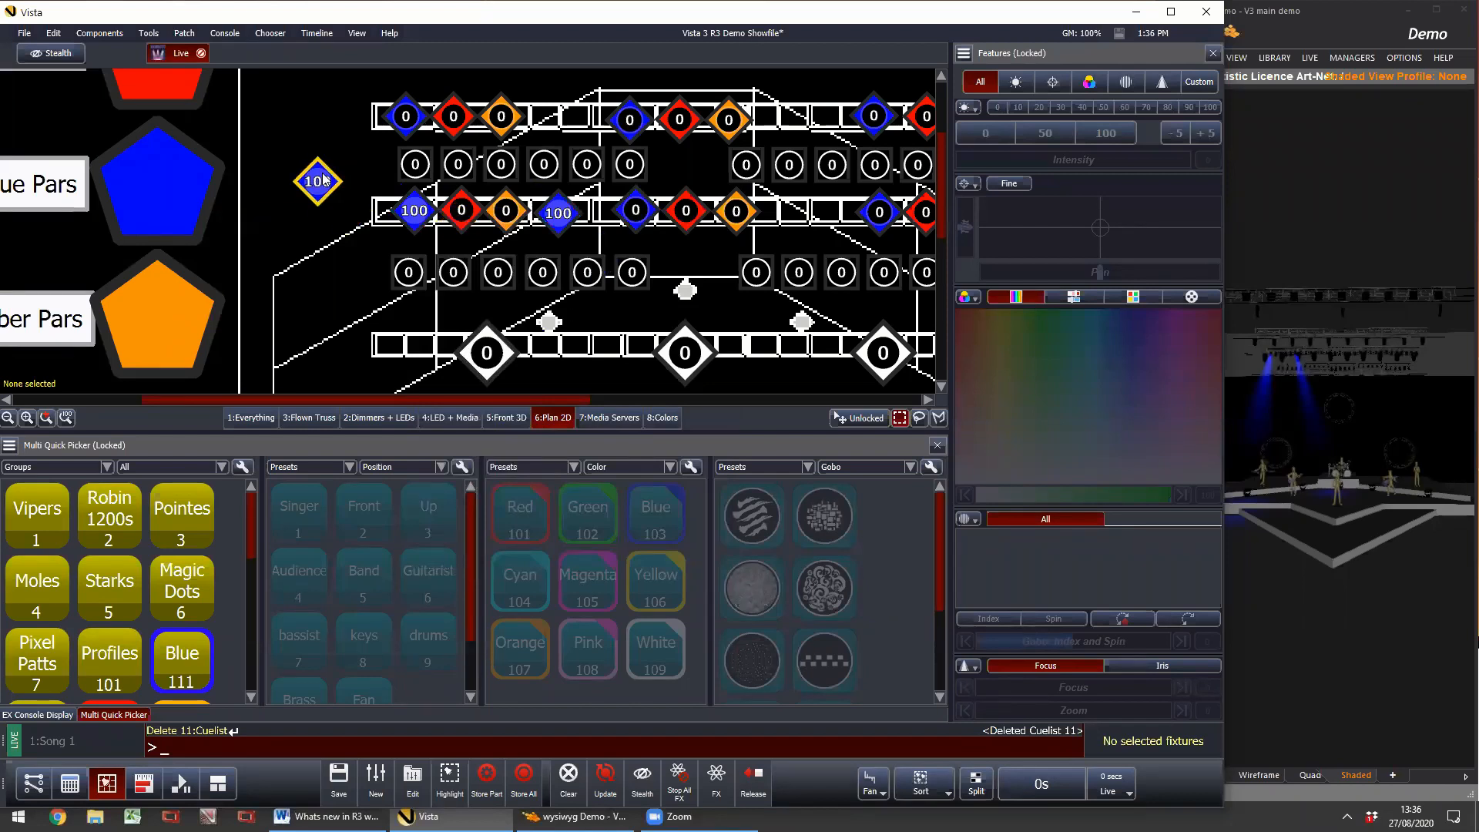
pyautogui.click(313, 217)
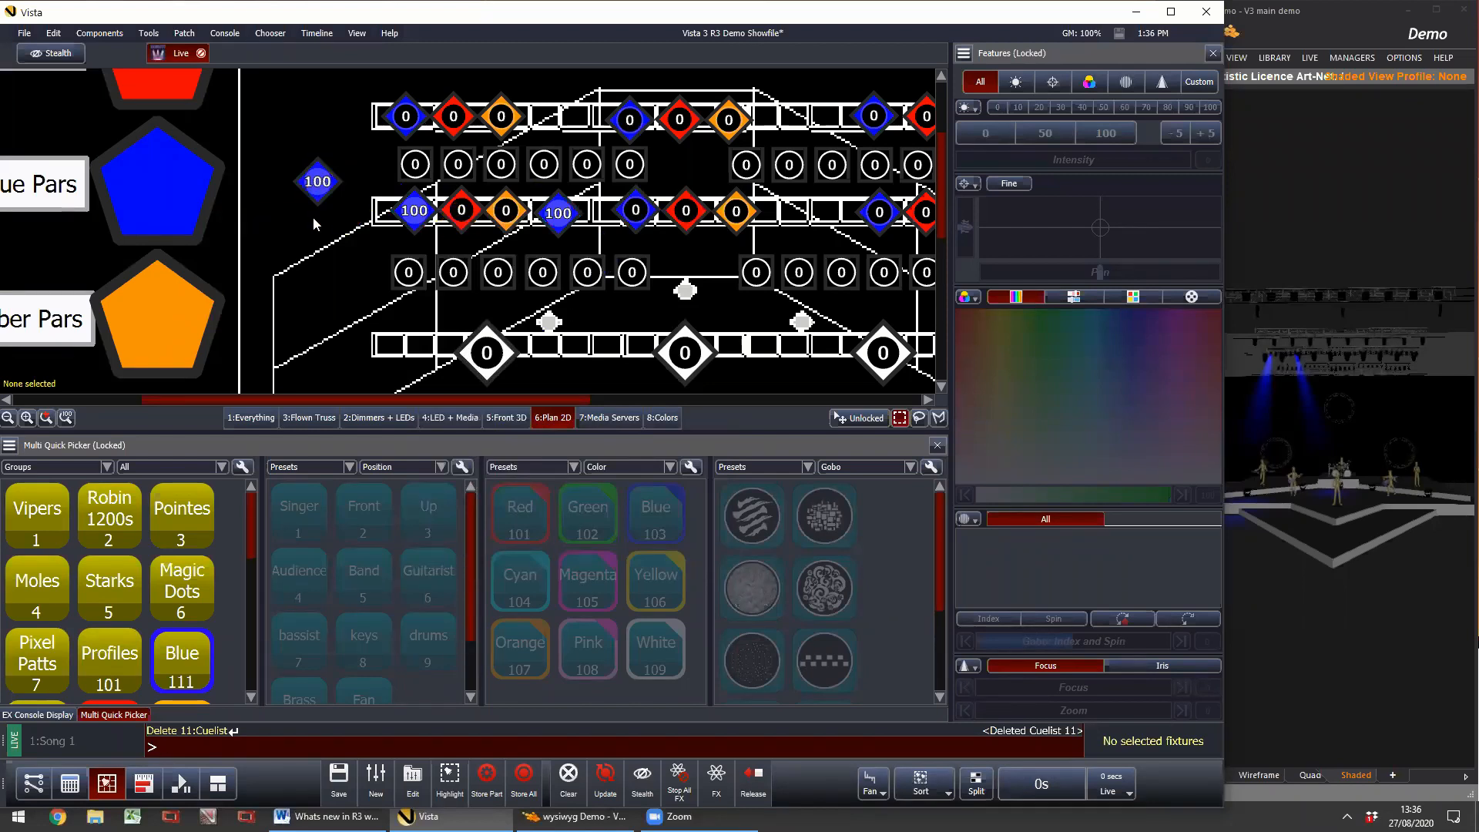
# Step: Test the linked icons by lowering the original blue dimmer's intensity to 78 and raising it back to 100
pyautogui.click(415, 213)
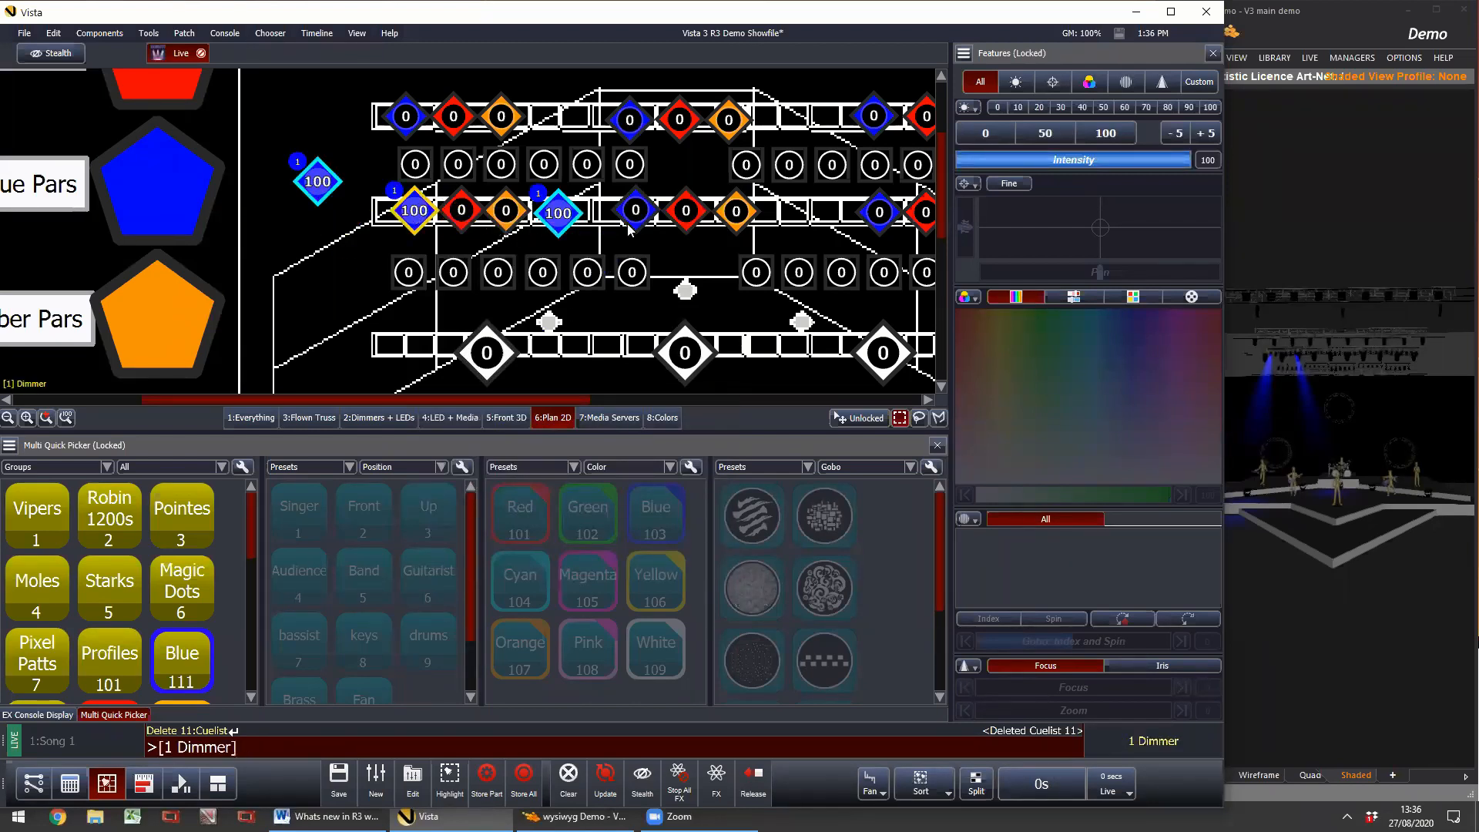
pyautogui.moveTo(1088, 160); pyautogui.dragTo(973, 157)
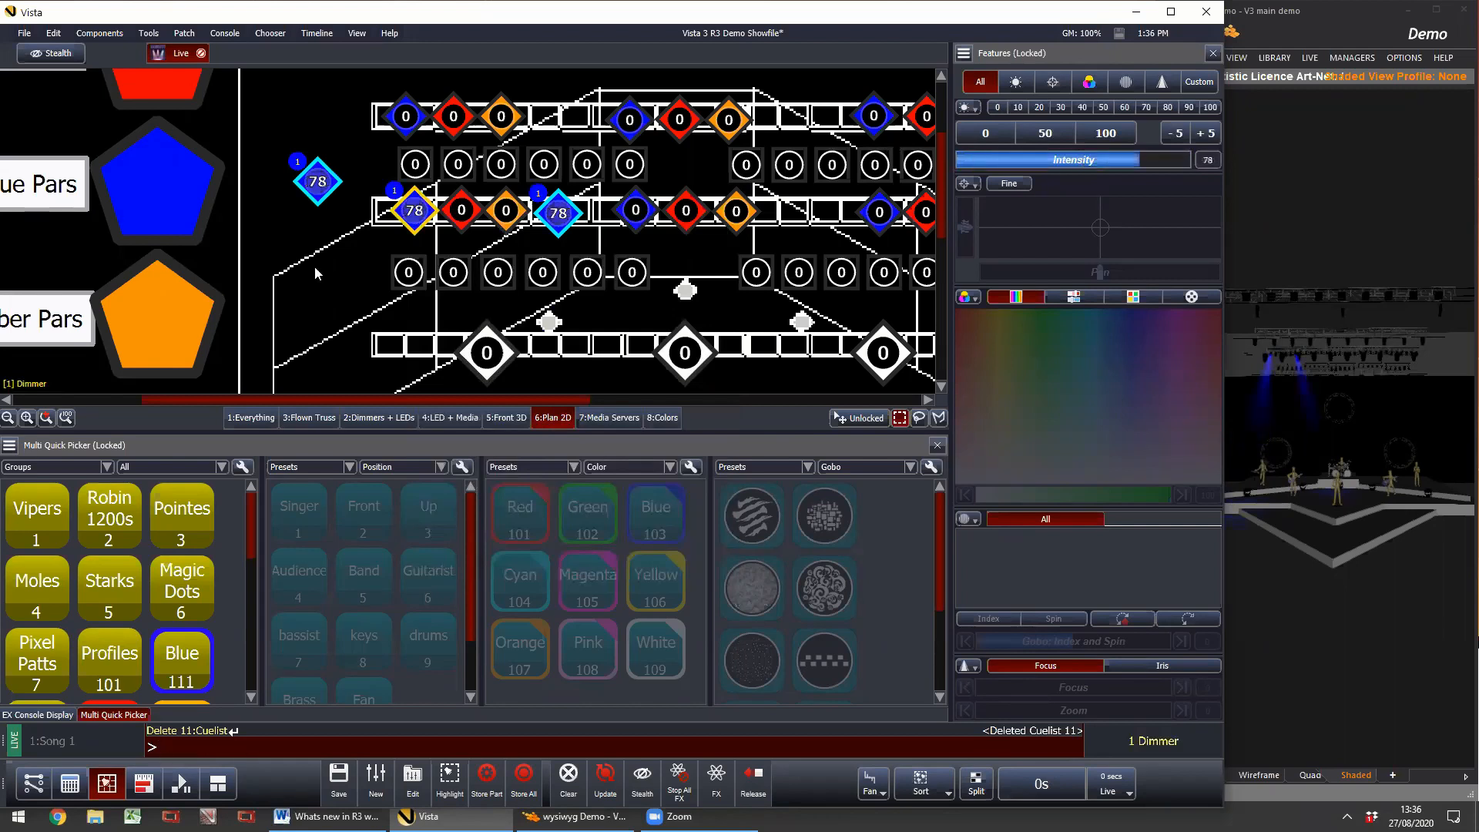
pyautogui.click(330, 244)
pyautogui.click(420, 214)
pyautogui.moveTo(1094, 159); pyautogui.dragTo(1206, 166)
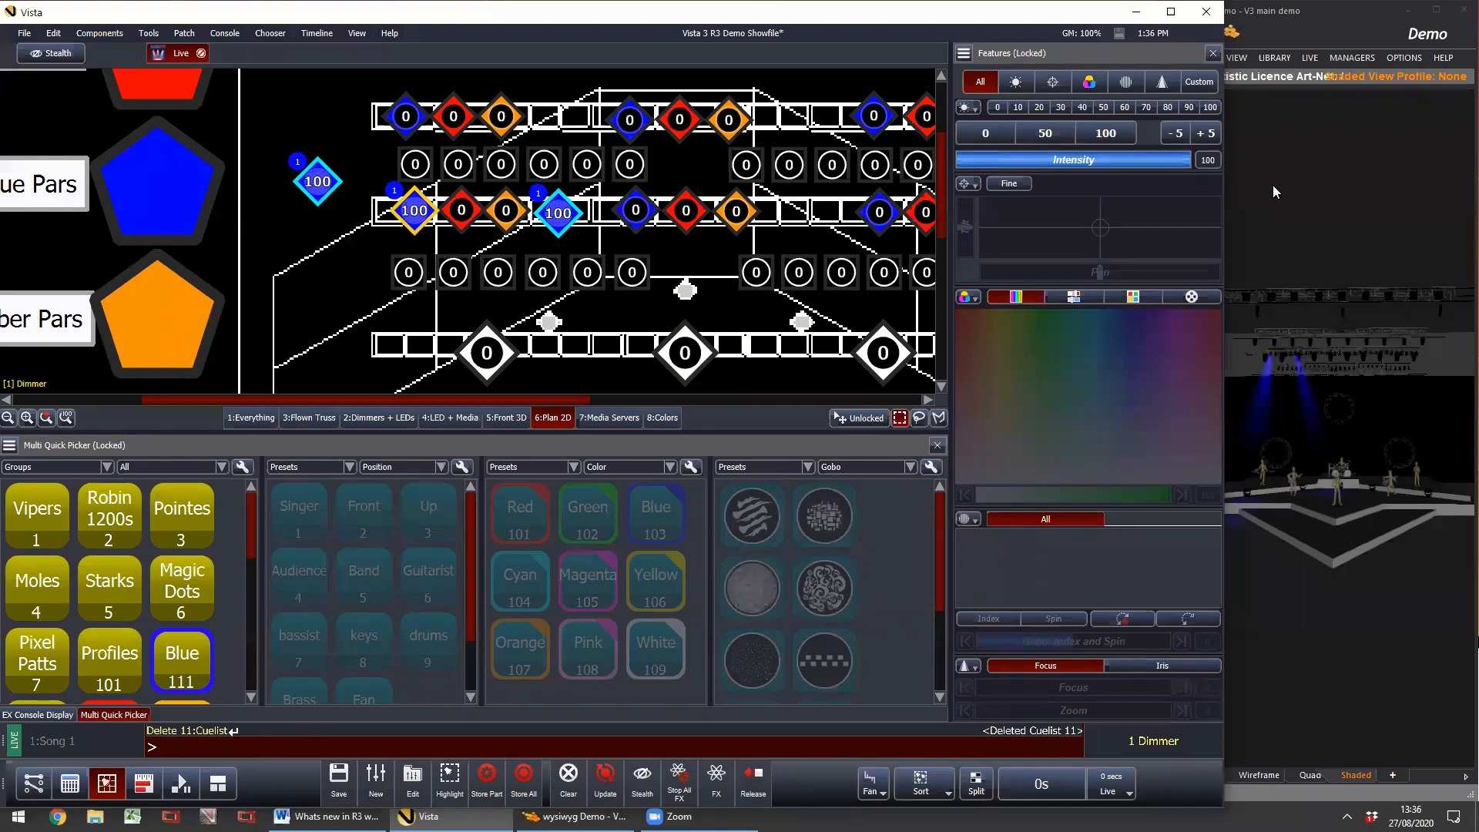
# Step: Remove the duplicated blue dimmer icon that sits outside the trusses and clear the selection
pyautogui.click(370, 242)
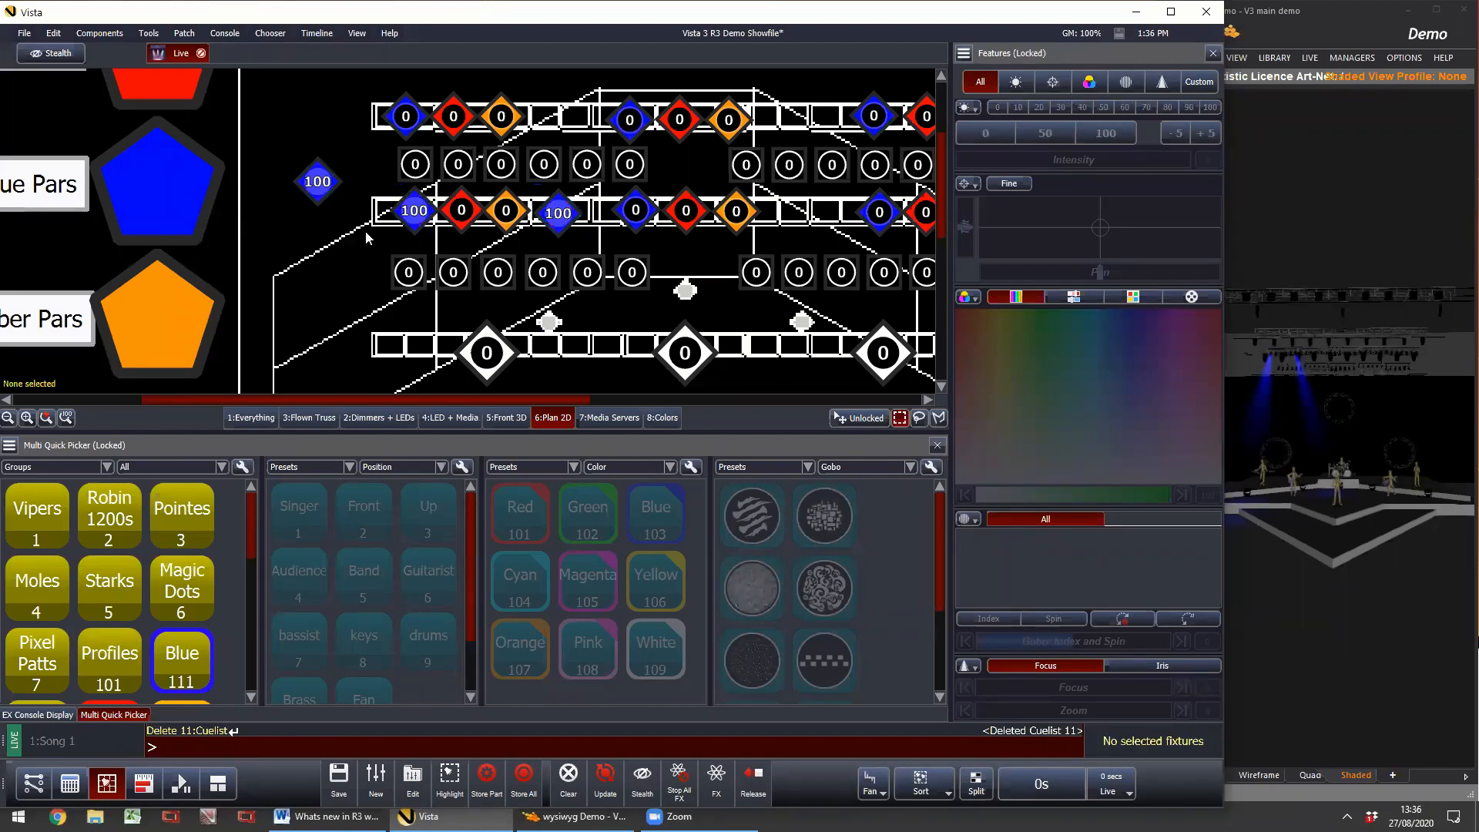
pyautogui.rightClick(319, 192)
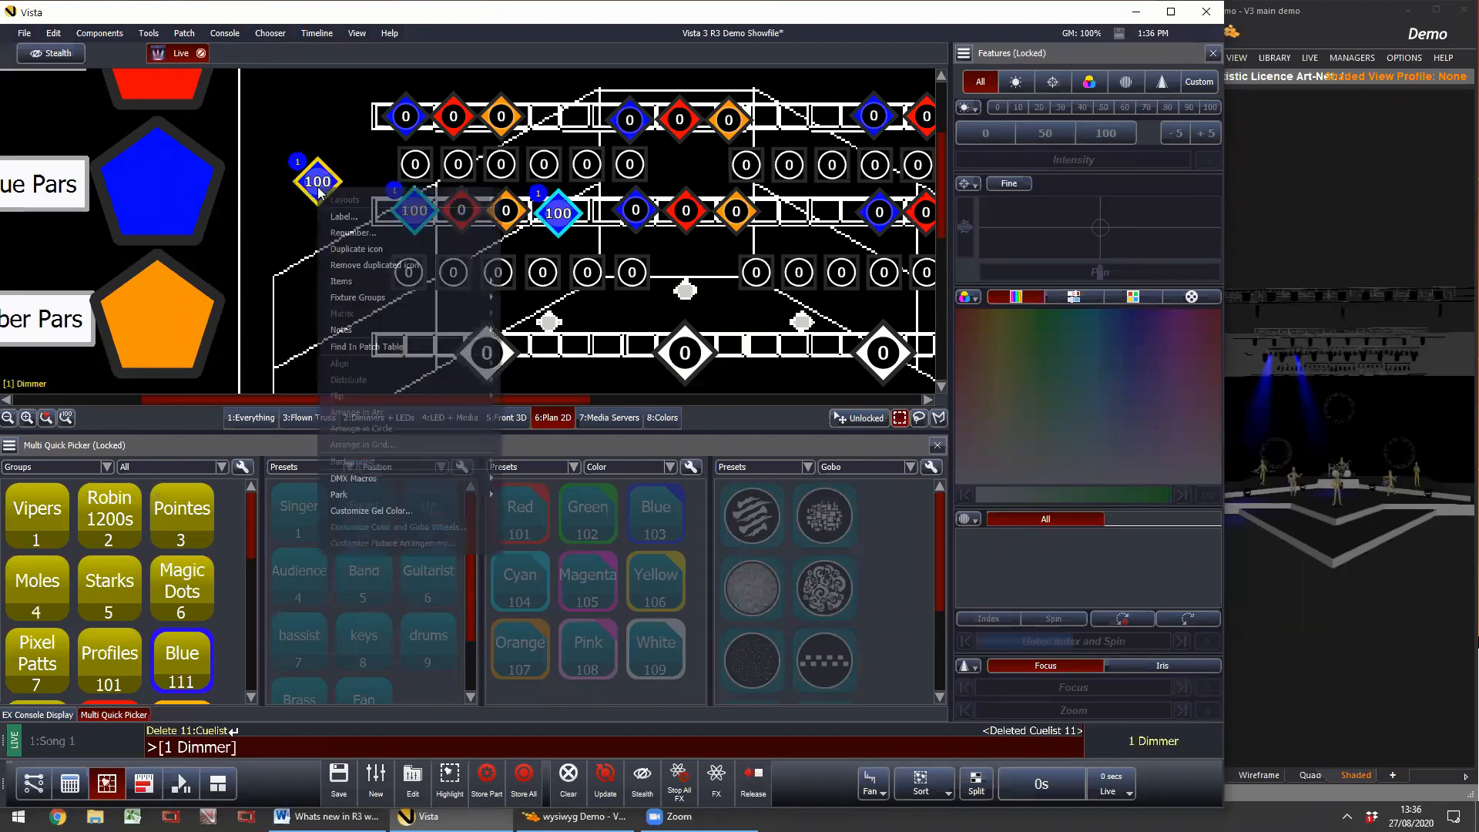
pyautogui.click(410, 266)
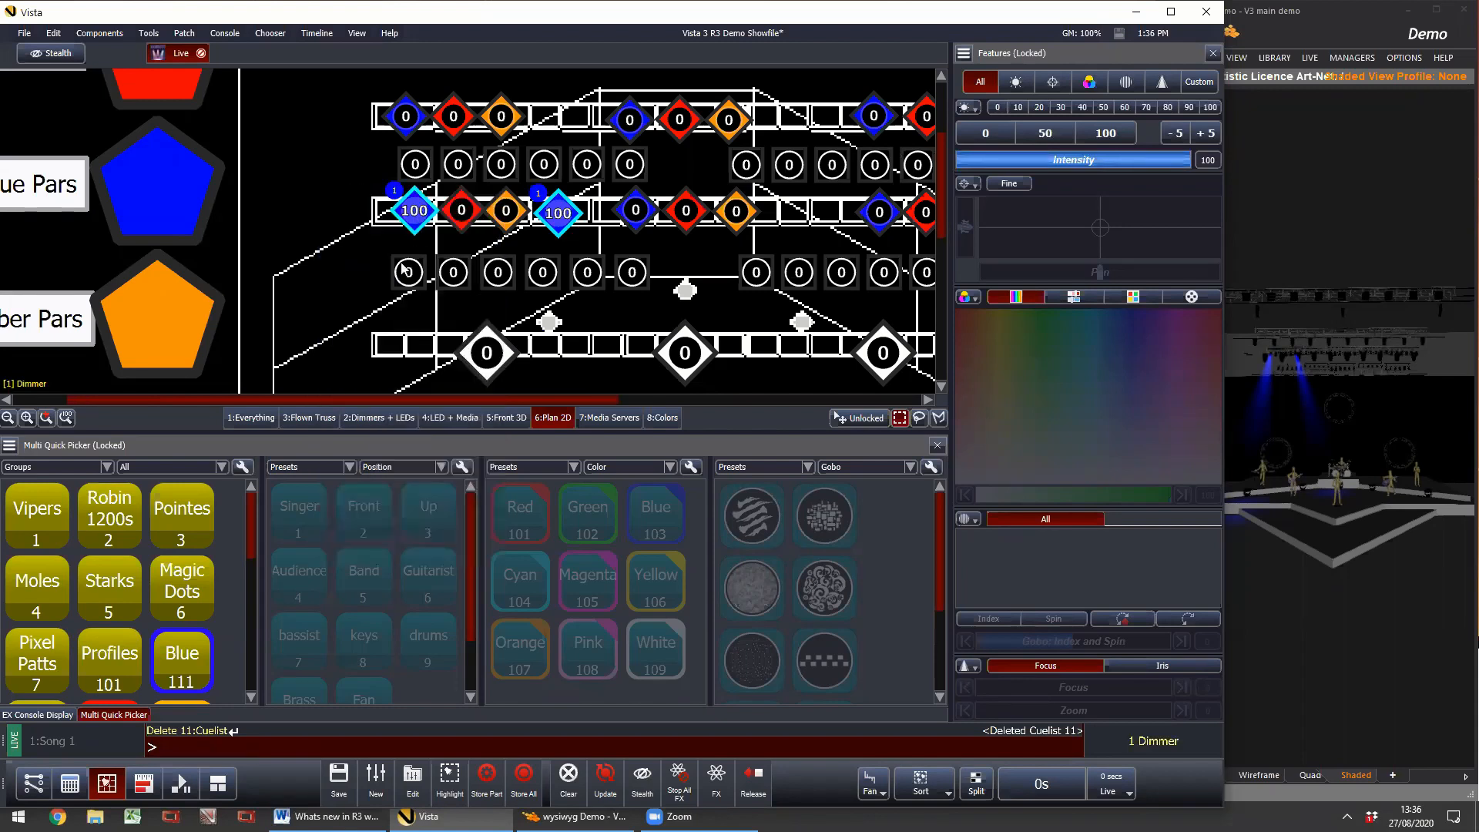
pyautogui.click(357, 246)
# Step: Duplicate the icon of the leftmost blue dimmer on the uppermost truss and deselect the copy
pyautogui.rightClick(416, 120)
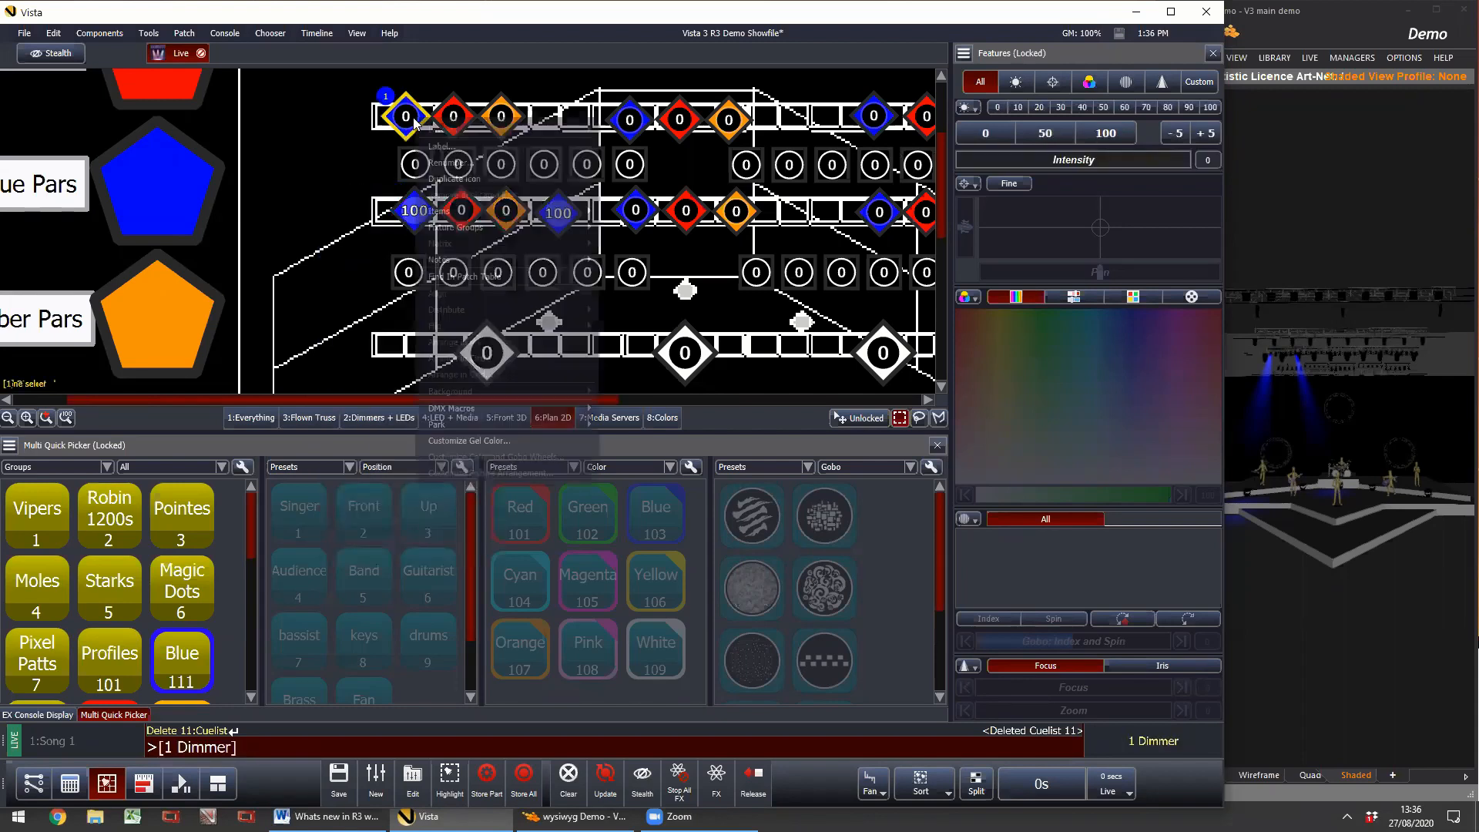
pyautogui.click(462, 179)
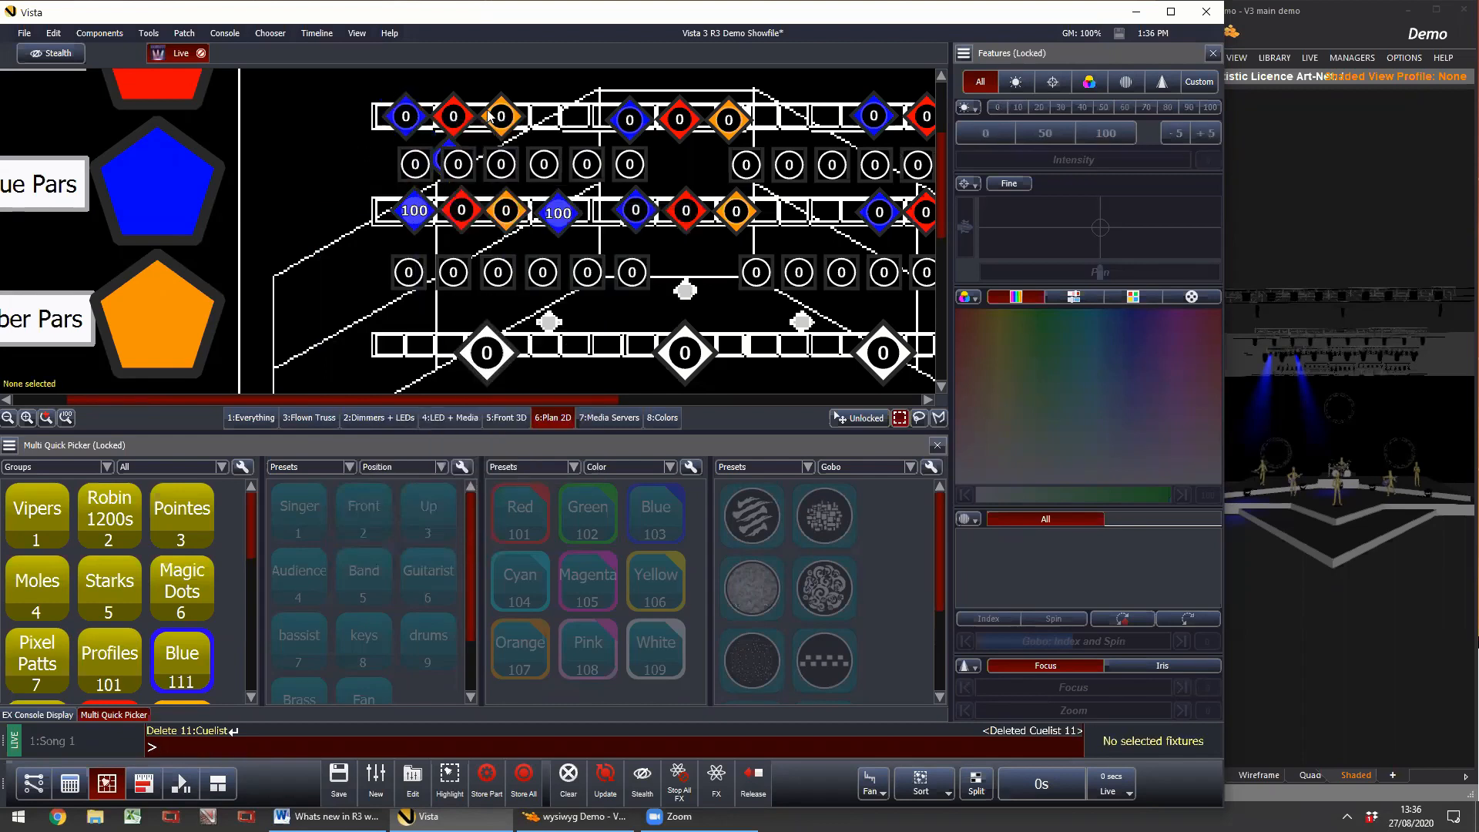
pyautogui.click(448, 143)
pyautogui.click(421, 148)
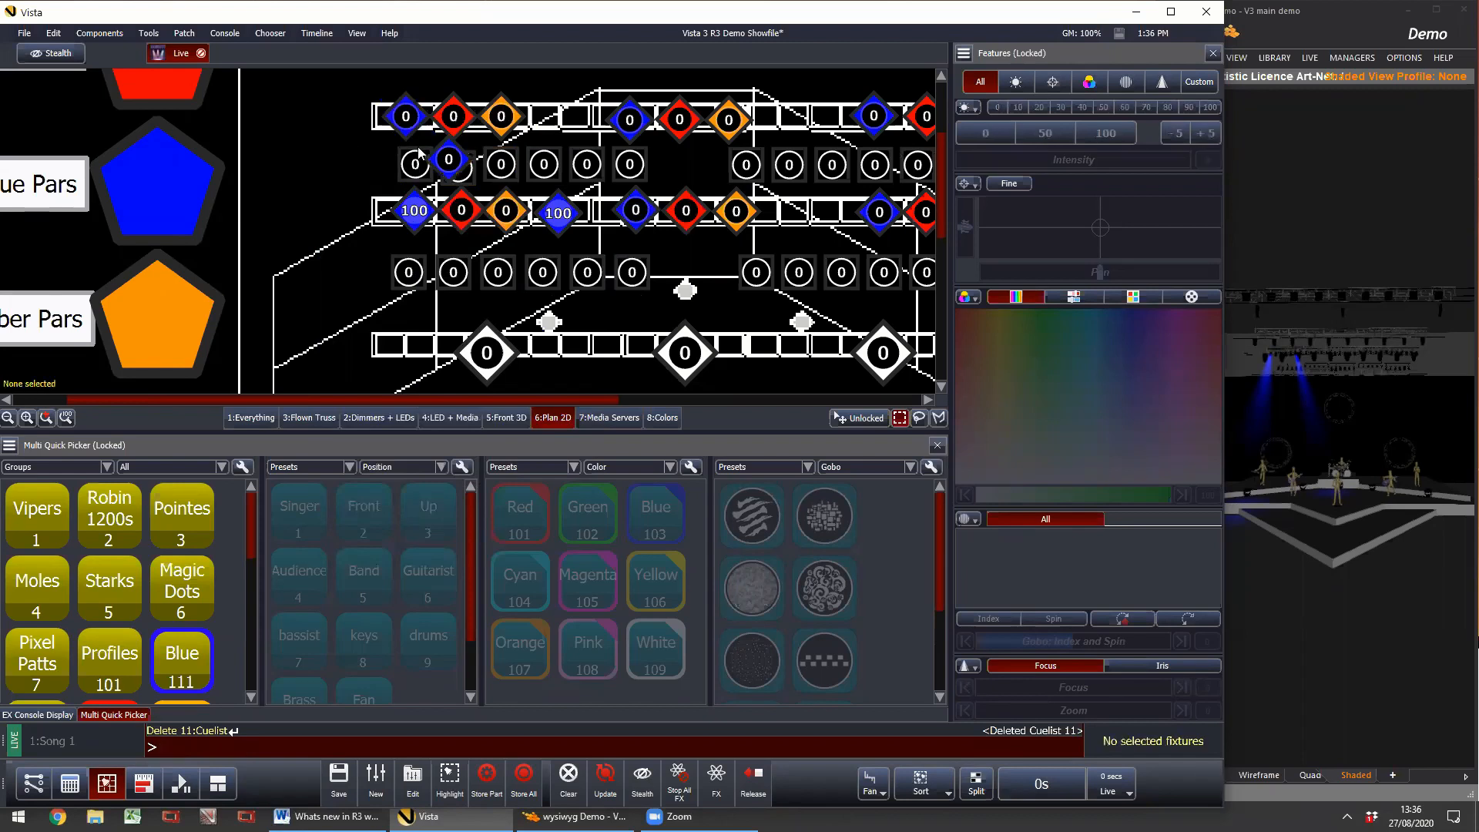
# Step: Move the duplicated blue dimmer icon onto the uppermost truss, beside the first amber dimmer
pyautogui.moveTo(450, 151); pyautogui.dragTo(548, 113)
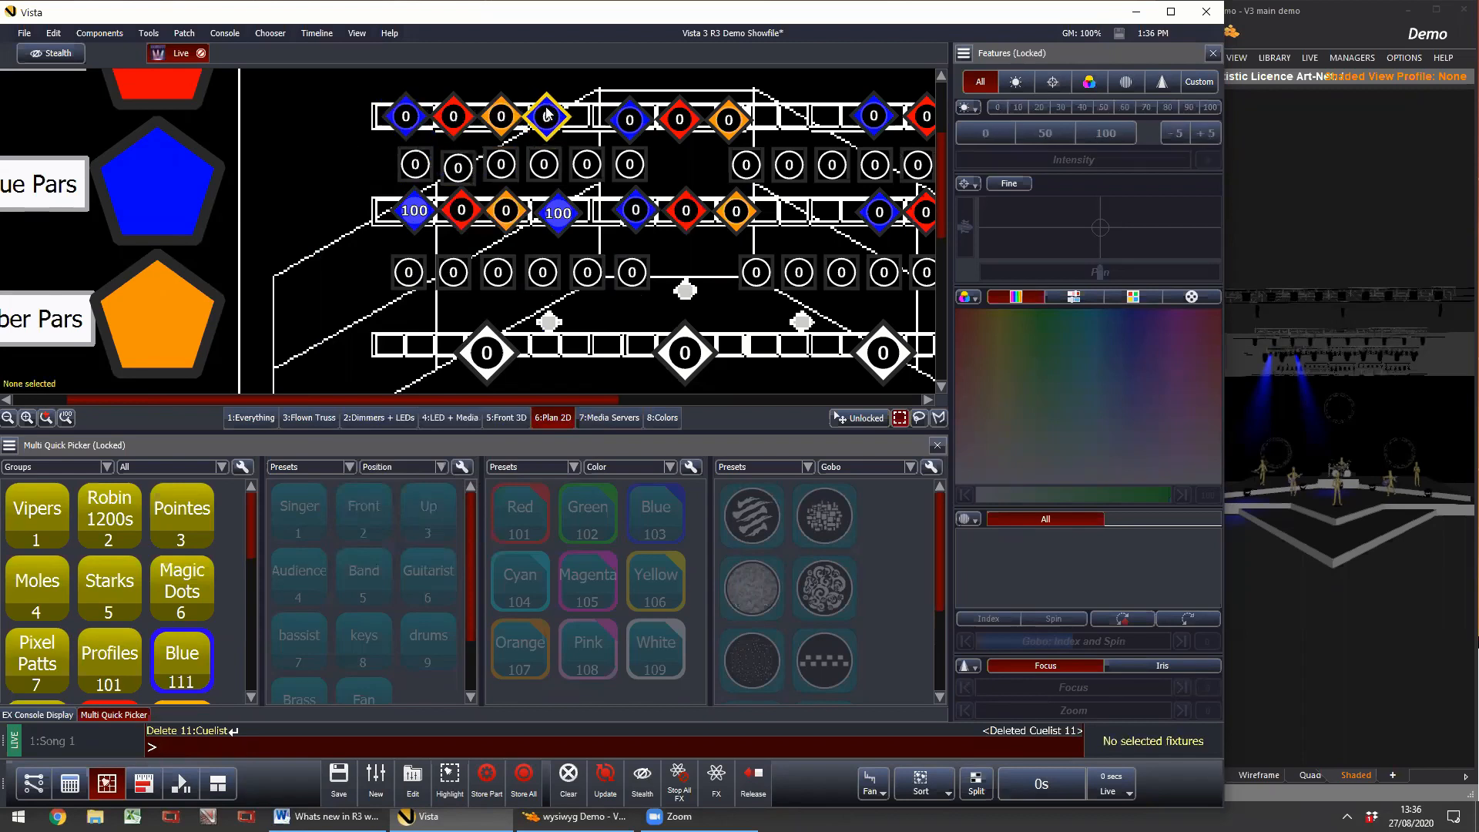
pyautogui.click(7, 417)
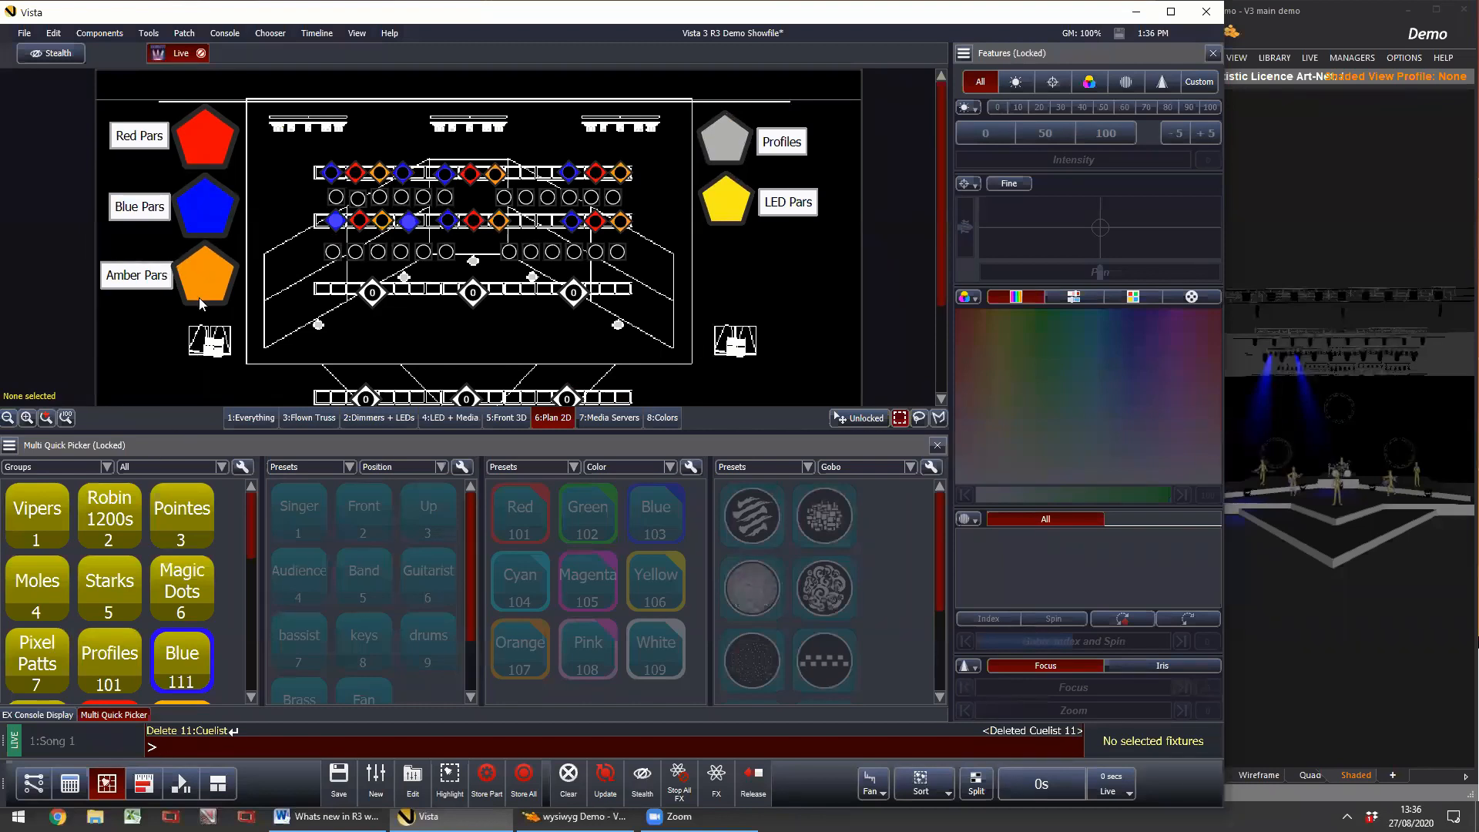
# Step: Duplicate the Amber Pars group icon, place the copy below the LED Pars icon, test it by selecting its fixtures, and clear the selection
pyautogui.rightClick(209, 275)
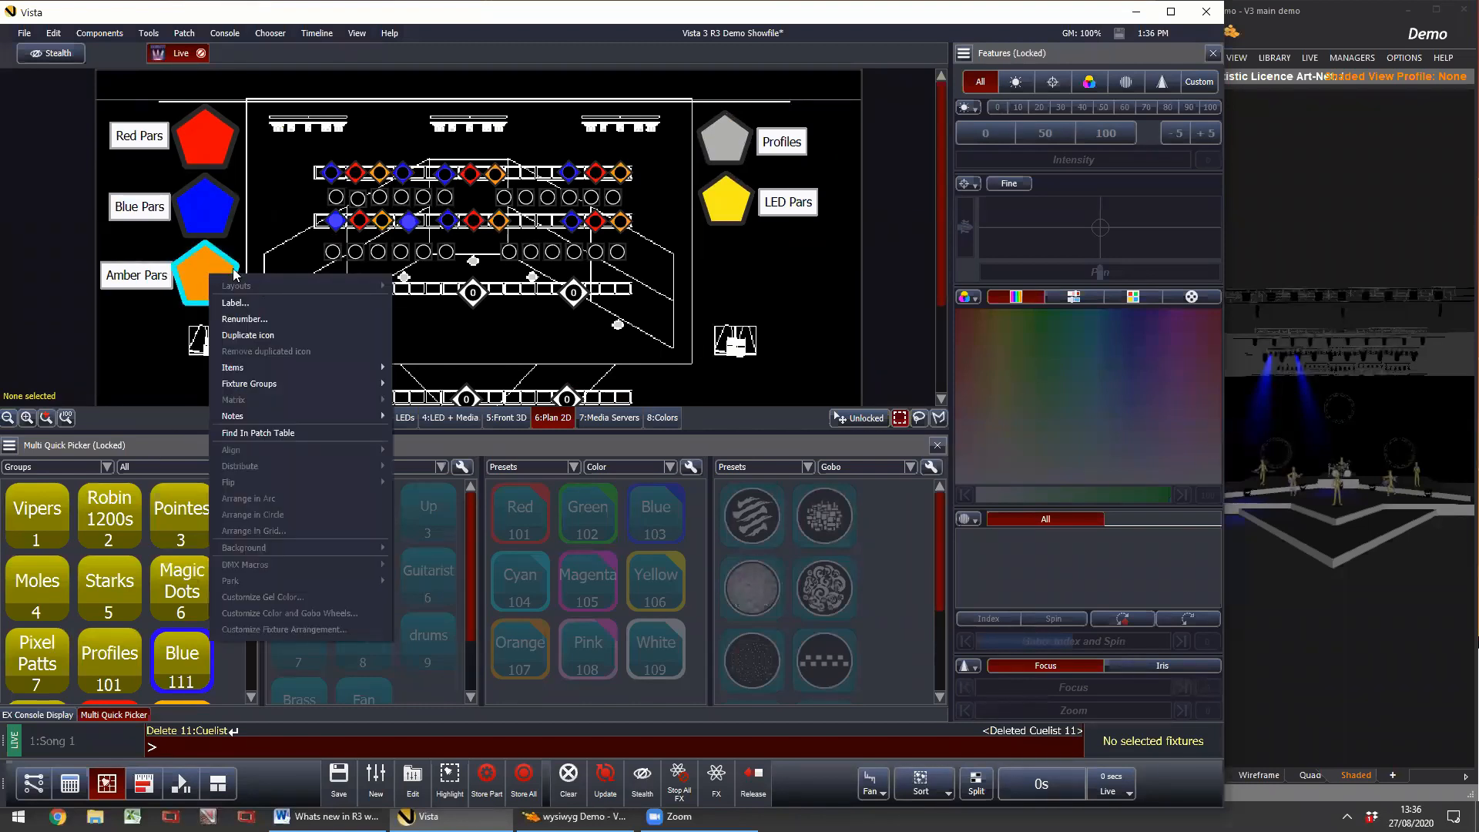
pyautogui.click(279, 335)
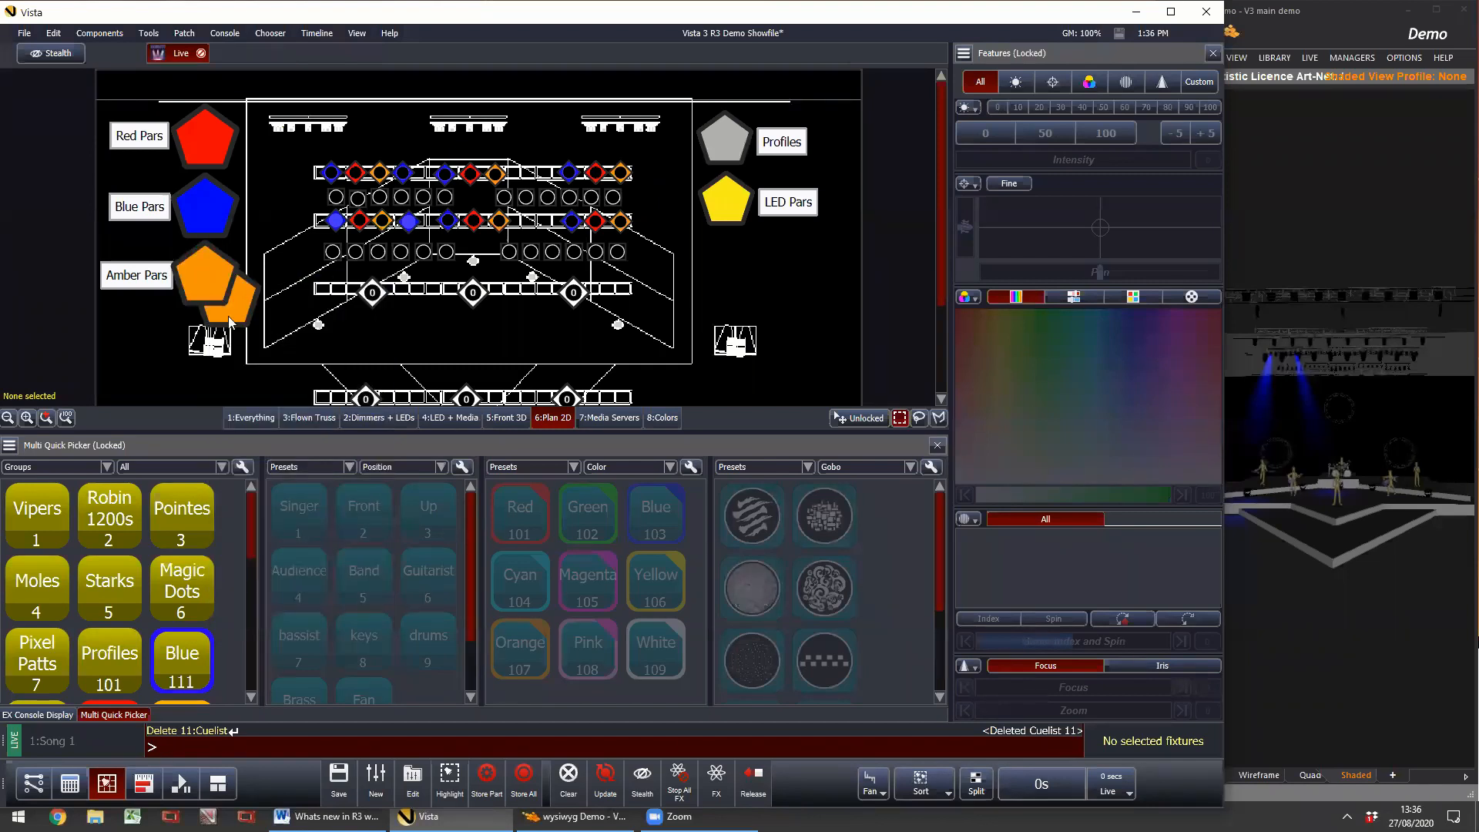
pyautogui.moveTo(216, 284); pyautogui.dragTo(361, 316)
pyautogui.moveTo(709, 303); pyautogui.dragTo(767, 307)
pyautogui.click(767, 303)
pyautogui.click(738, 291)
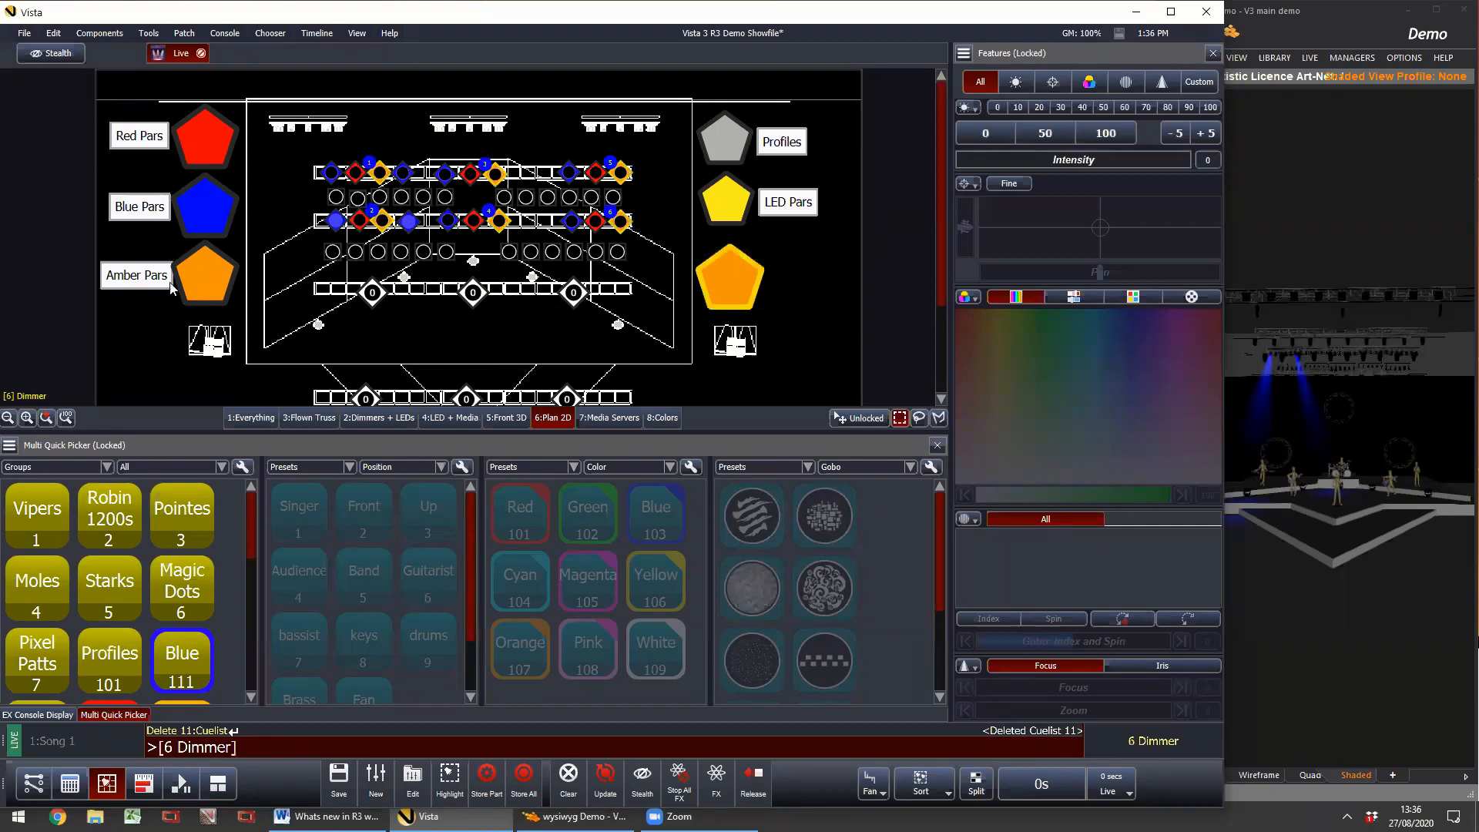
pyautogui.click(124, 298)
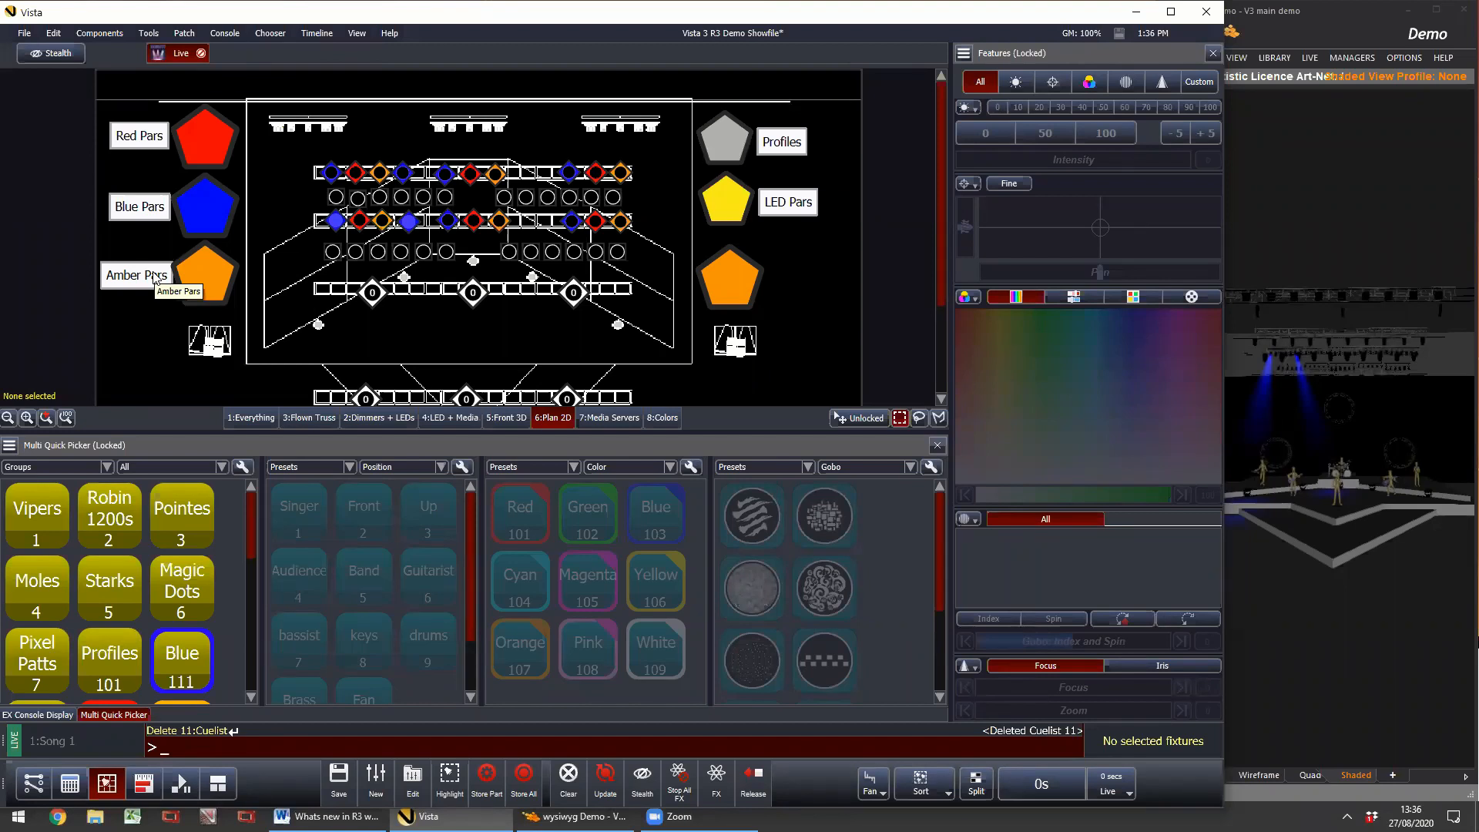
# Step: View the Dimmers + LEDs and LED + Media layouts, ending on Dimmers + LEDs
pyautogui.click(369, 420)
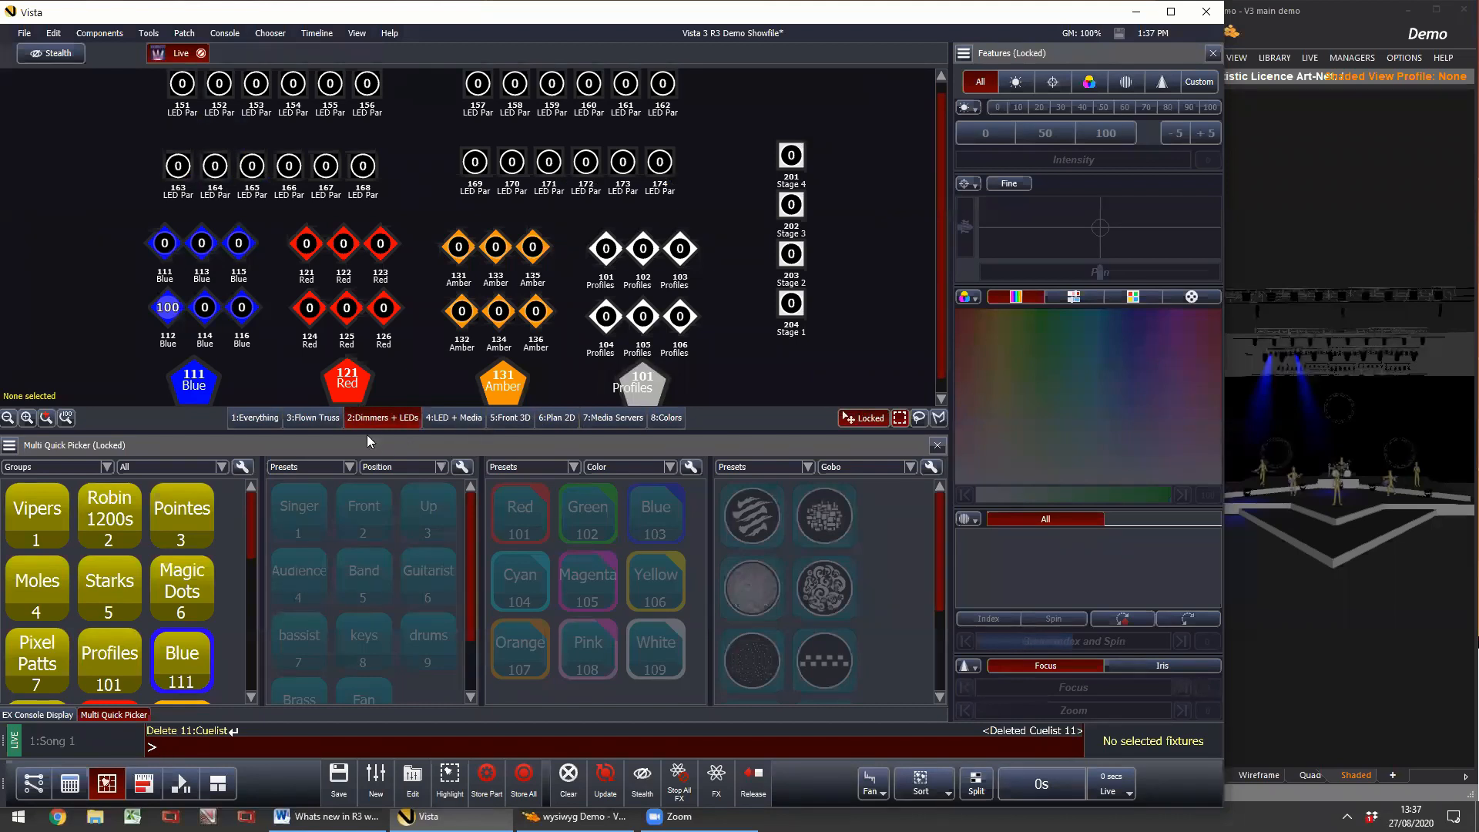
pyautogui.click(447, 420)
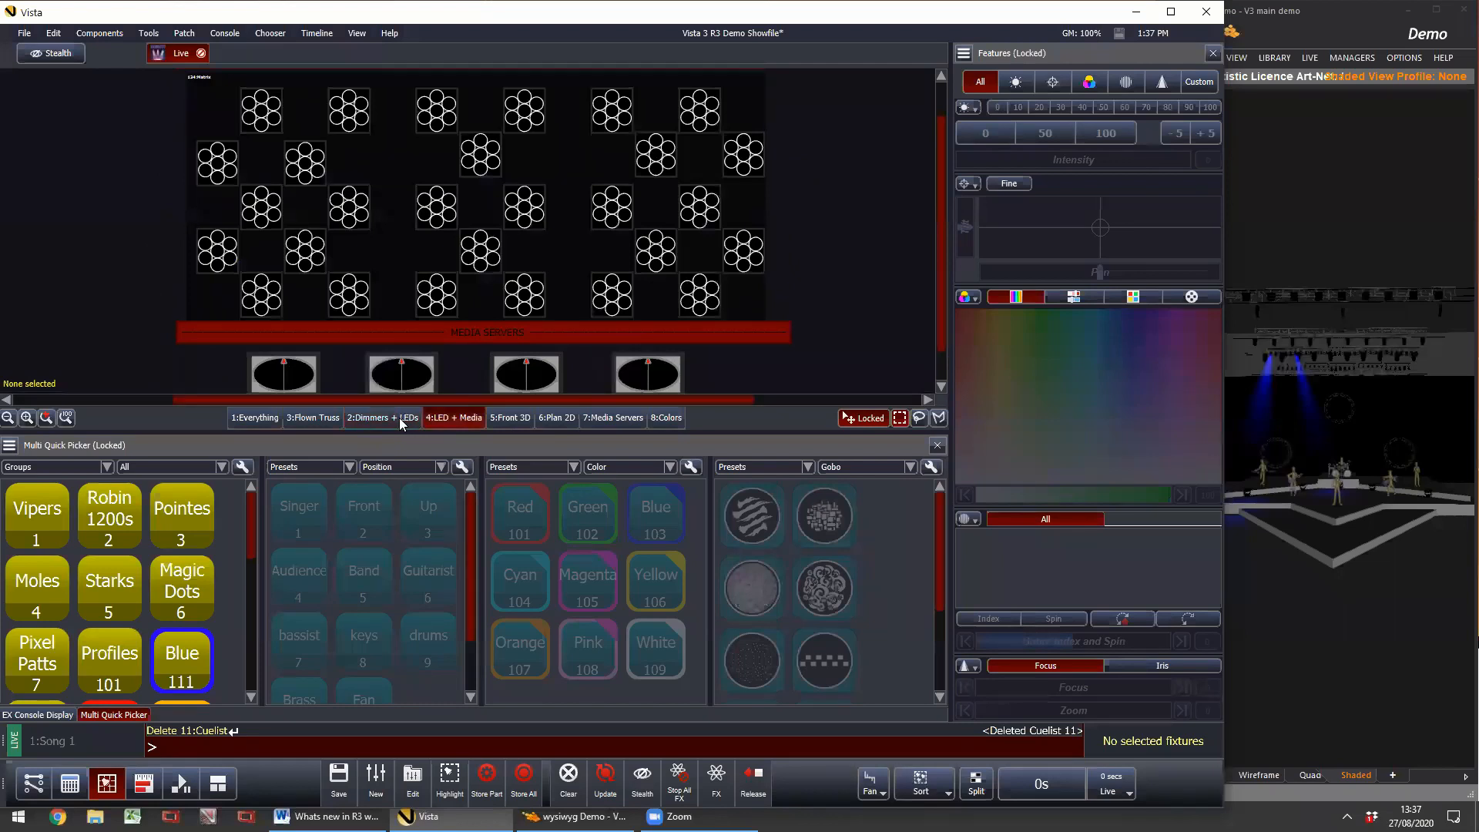
pyautogui.click(377, 417)
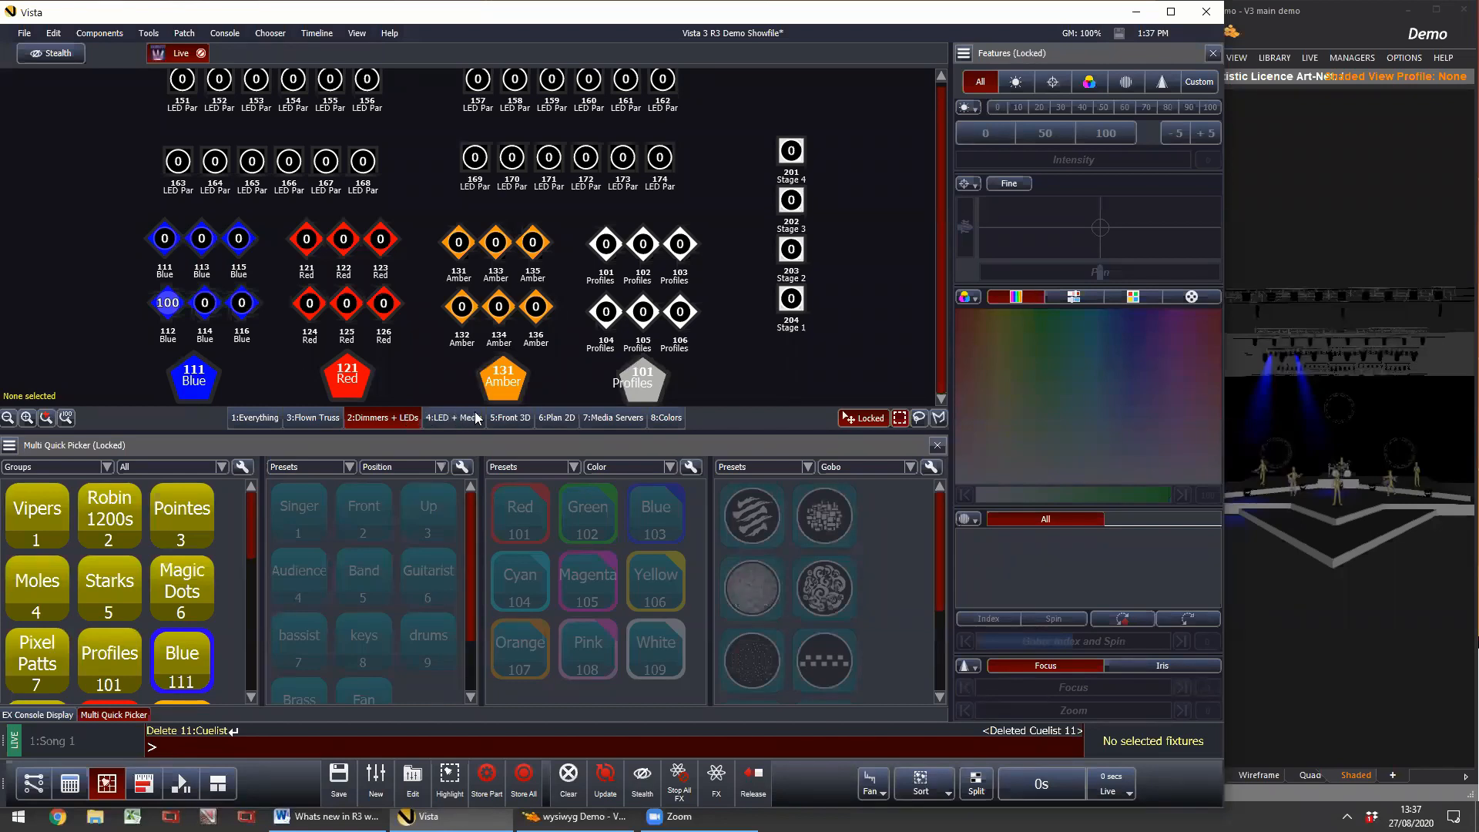
# Step: Find Viper 8 from the Flown Truss layout in the patch table, return to the fixture chooser and clear the selection
pyautogui.click(319, 418)
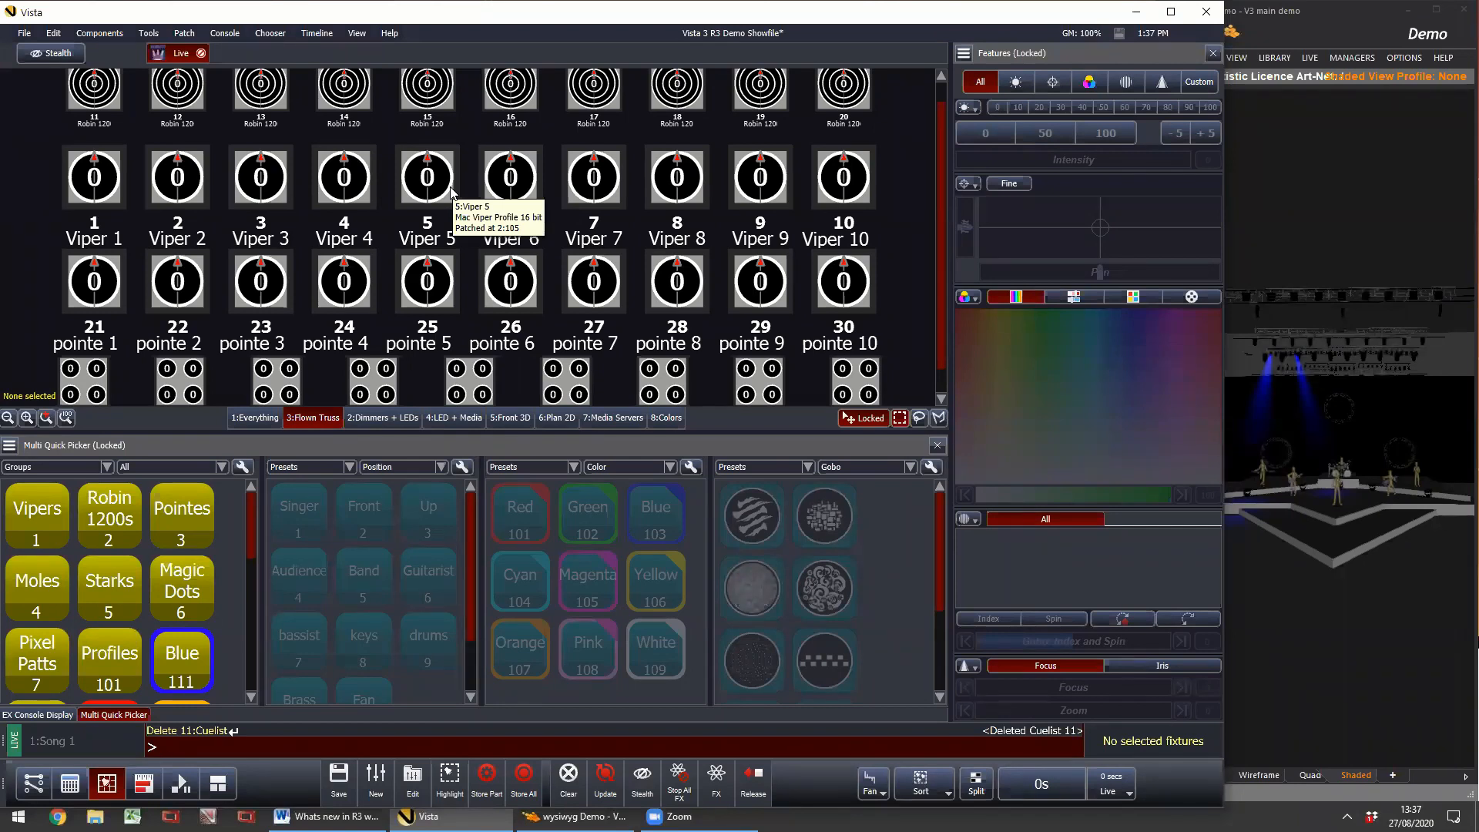
pyautogui.rightClick(689, 166)
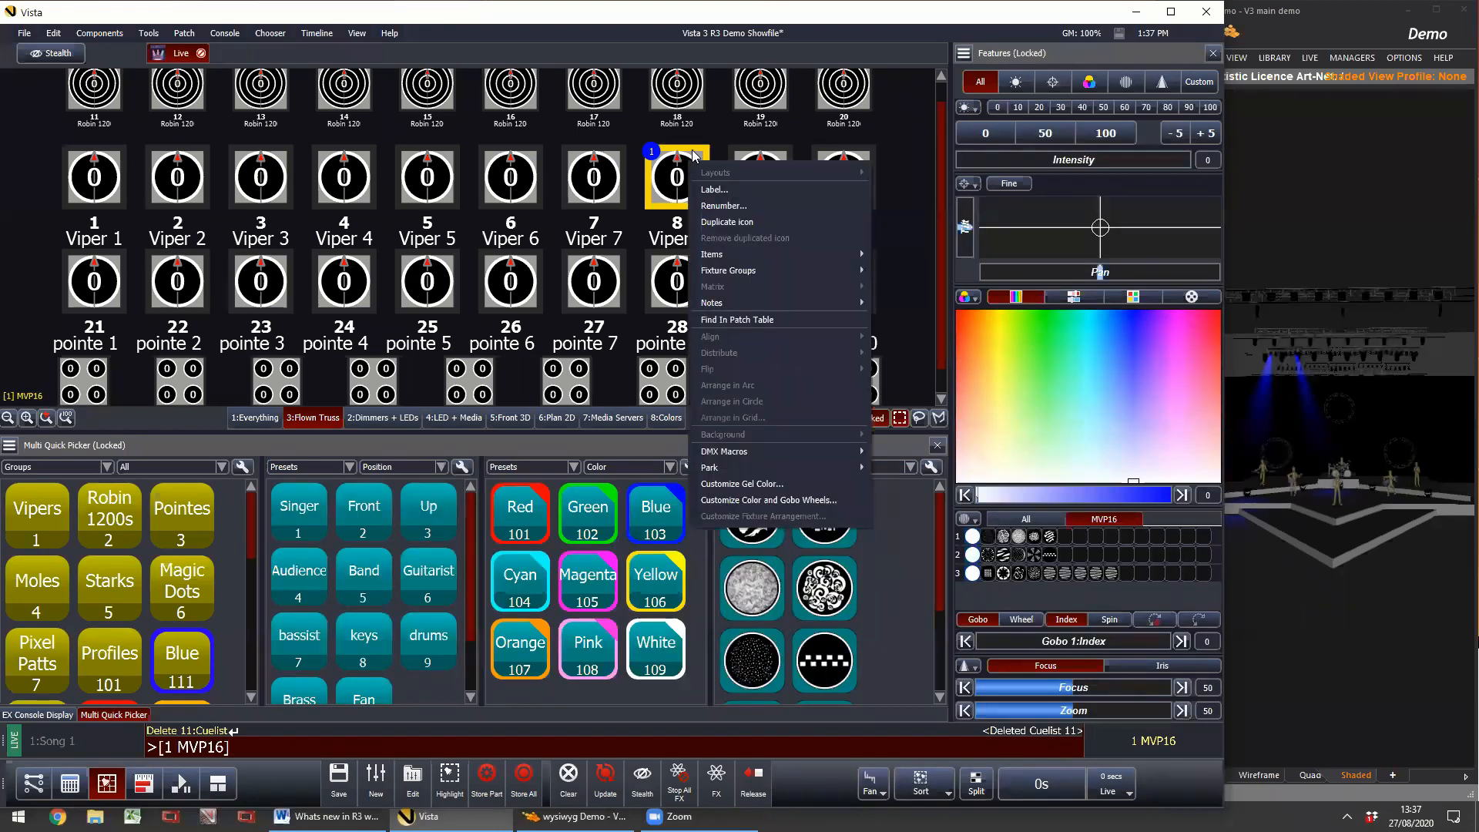
pyautogui.click(768, 320)
pyautogui.hotkey('ctrl', 'shift', 'f')
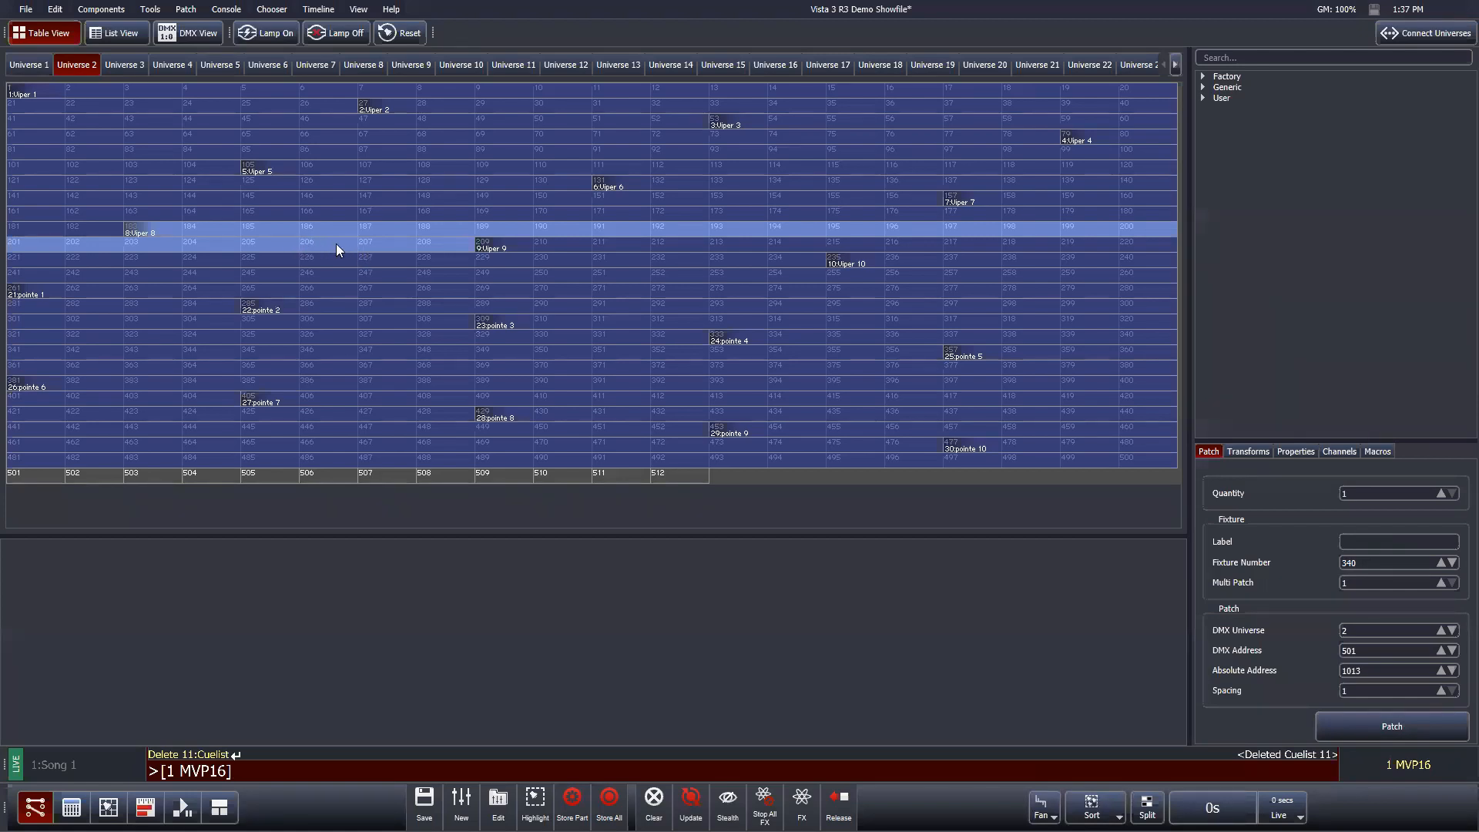
pyautogui.click(111, 806)
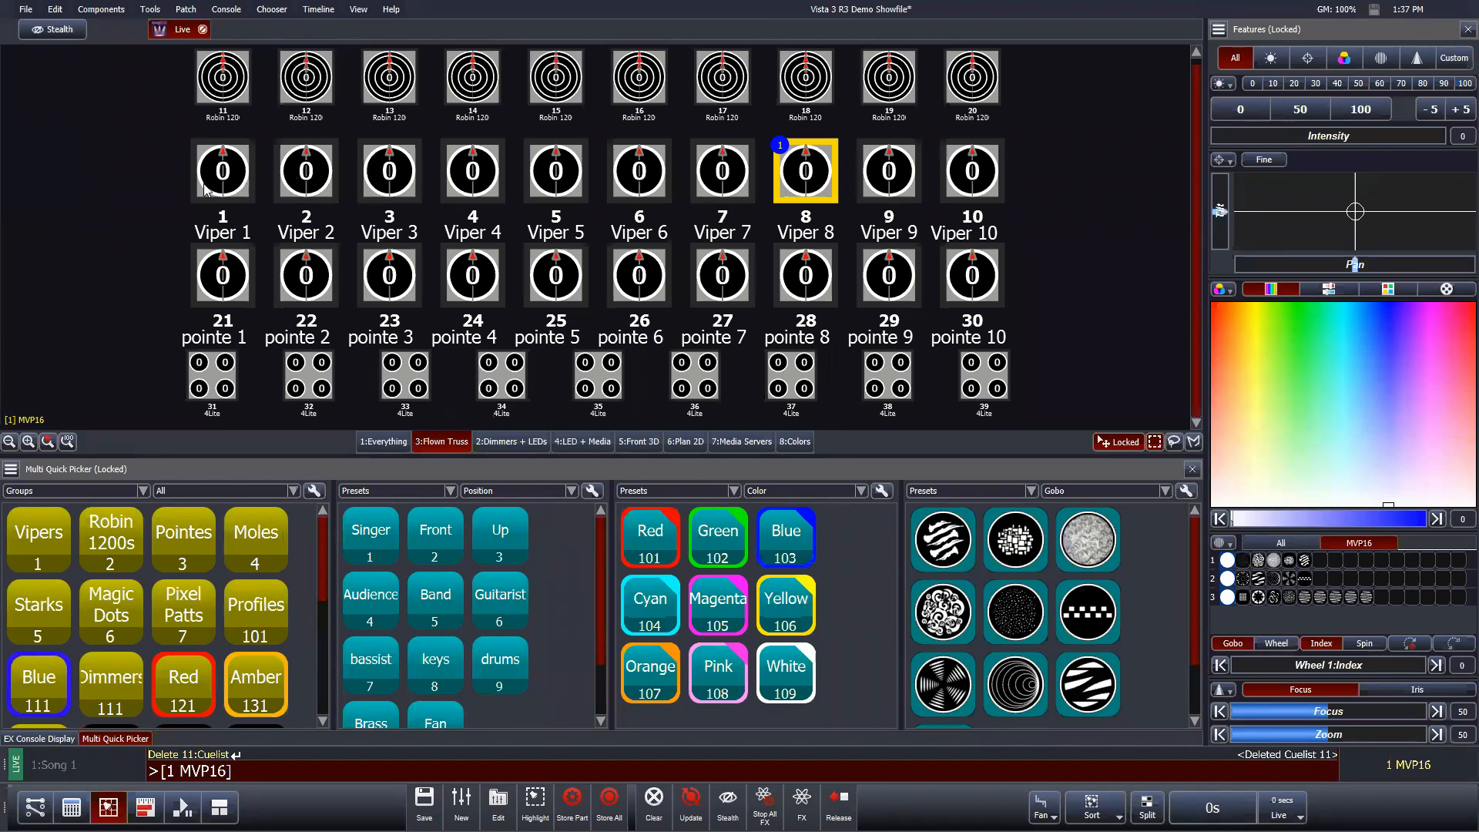
pyautogui.click(438, 206)
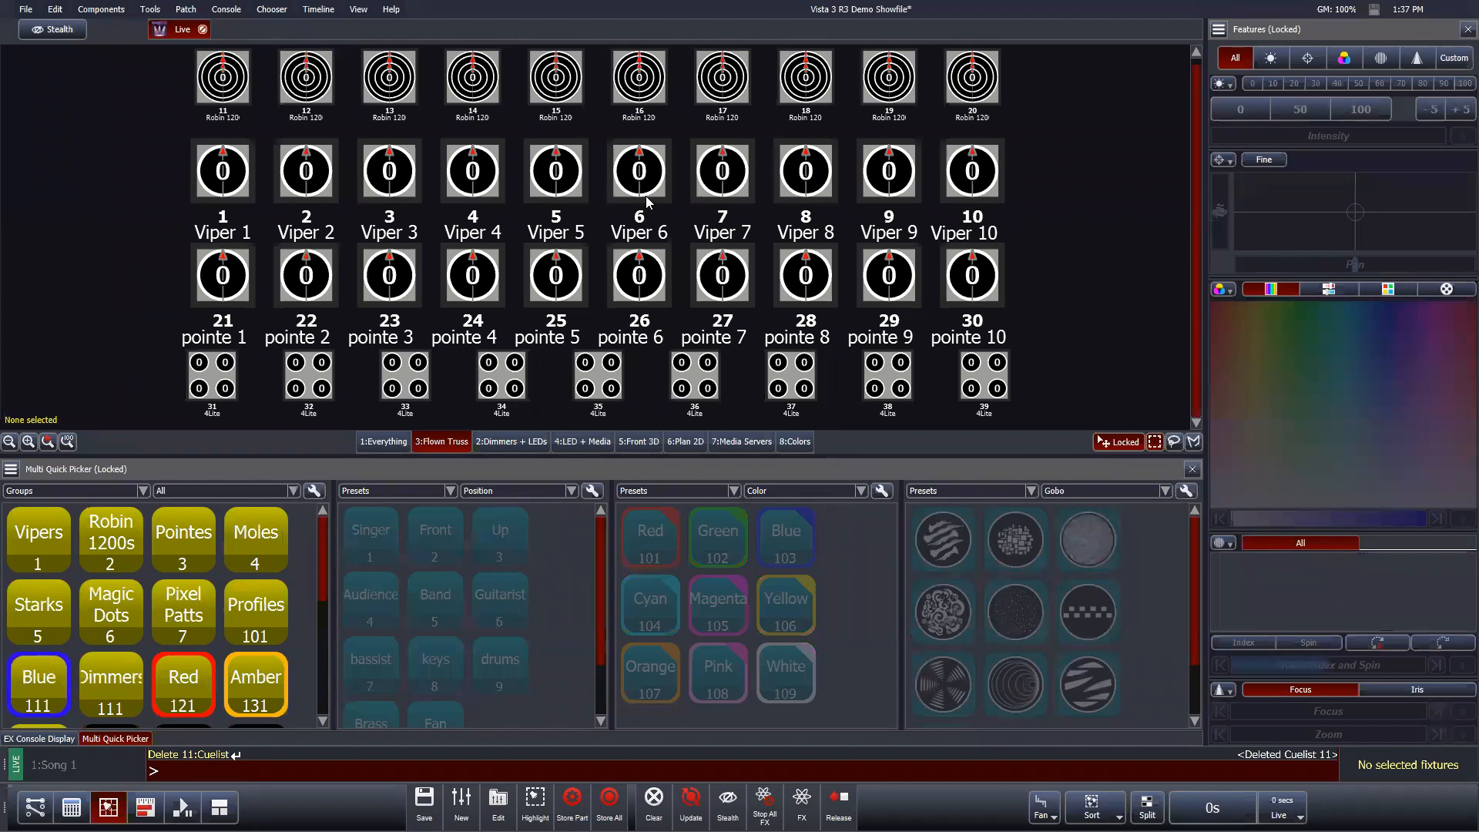
# Step: Examine the Flown Truss layout at different zoom levels and positions to check how the fixture icons and labels display
pyautogui.scroll(-1, 645, 236)
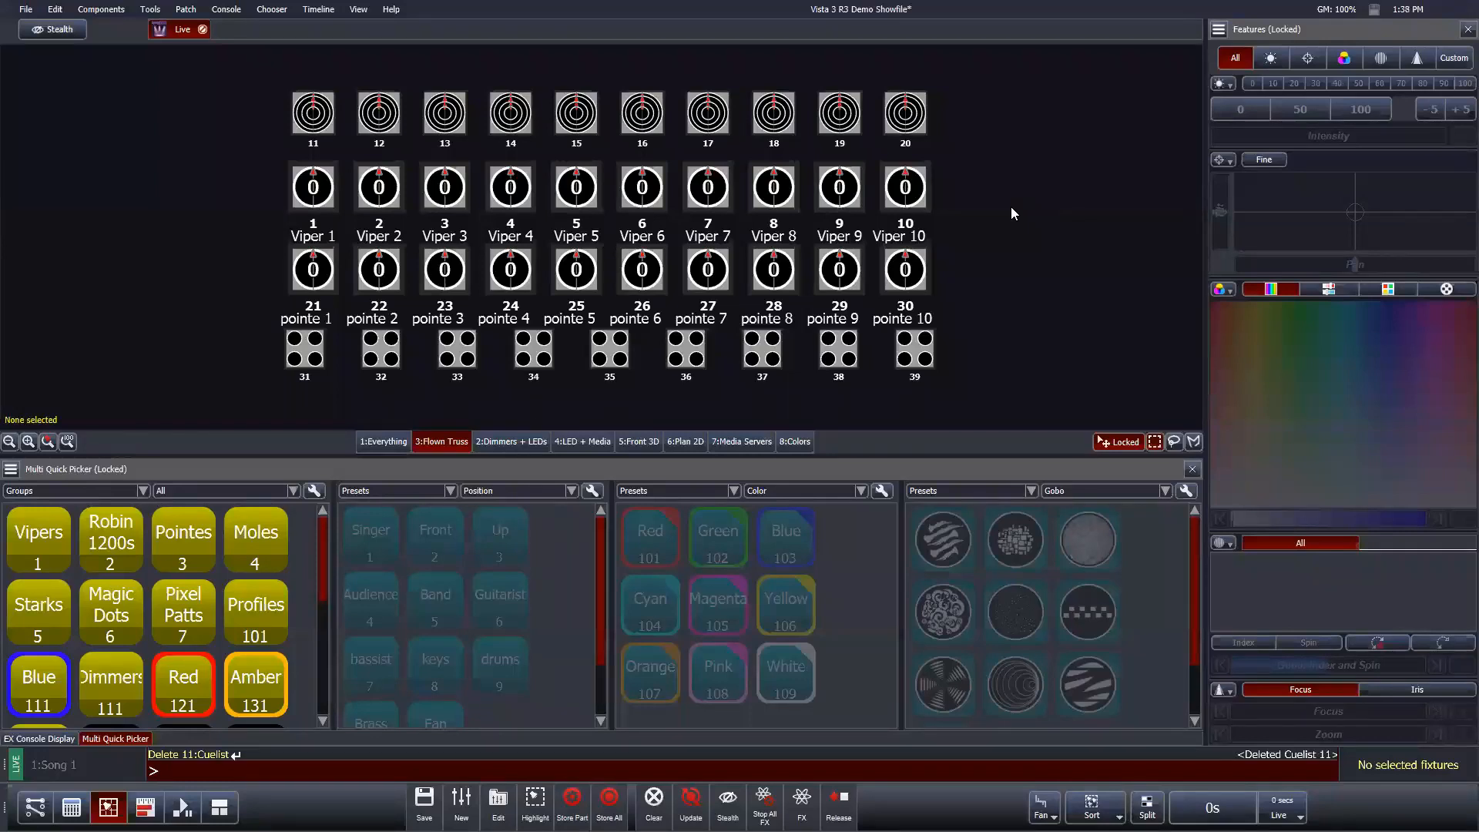
pyautogui.press('shift')
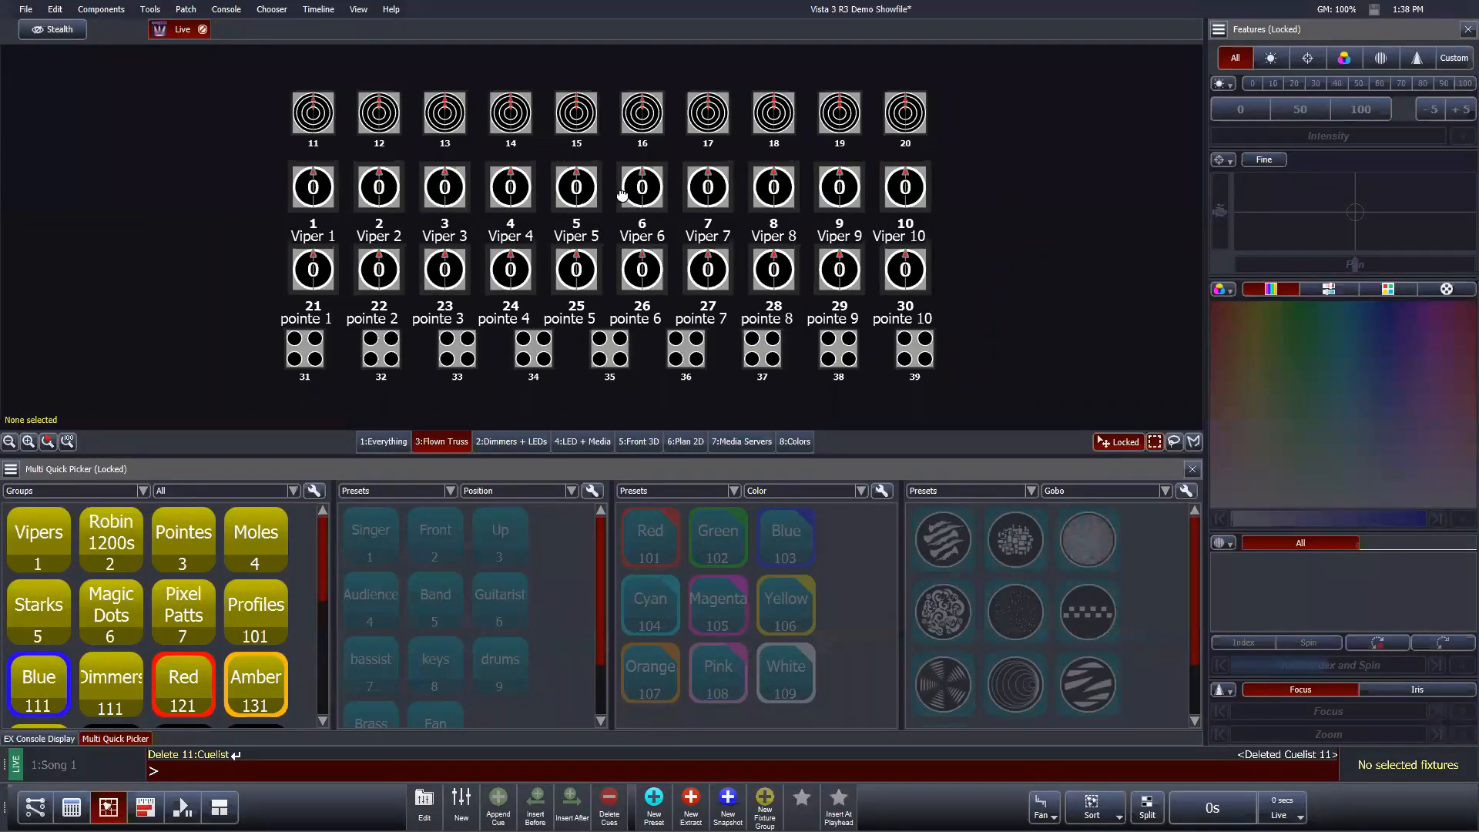
pyautogui.scroll(-1, 598, 193)
pyautogui.moveTo(598, 193); pyautogui.dragTo(578, 225)
pyautogui.scroll(-5, 579, 225)
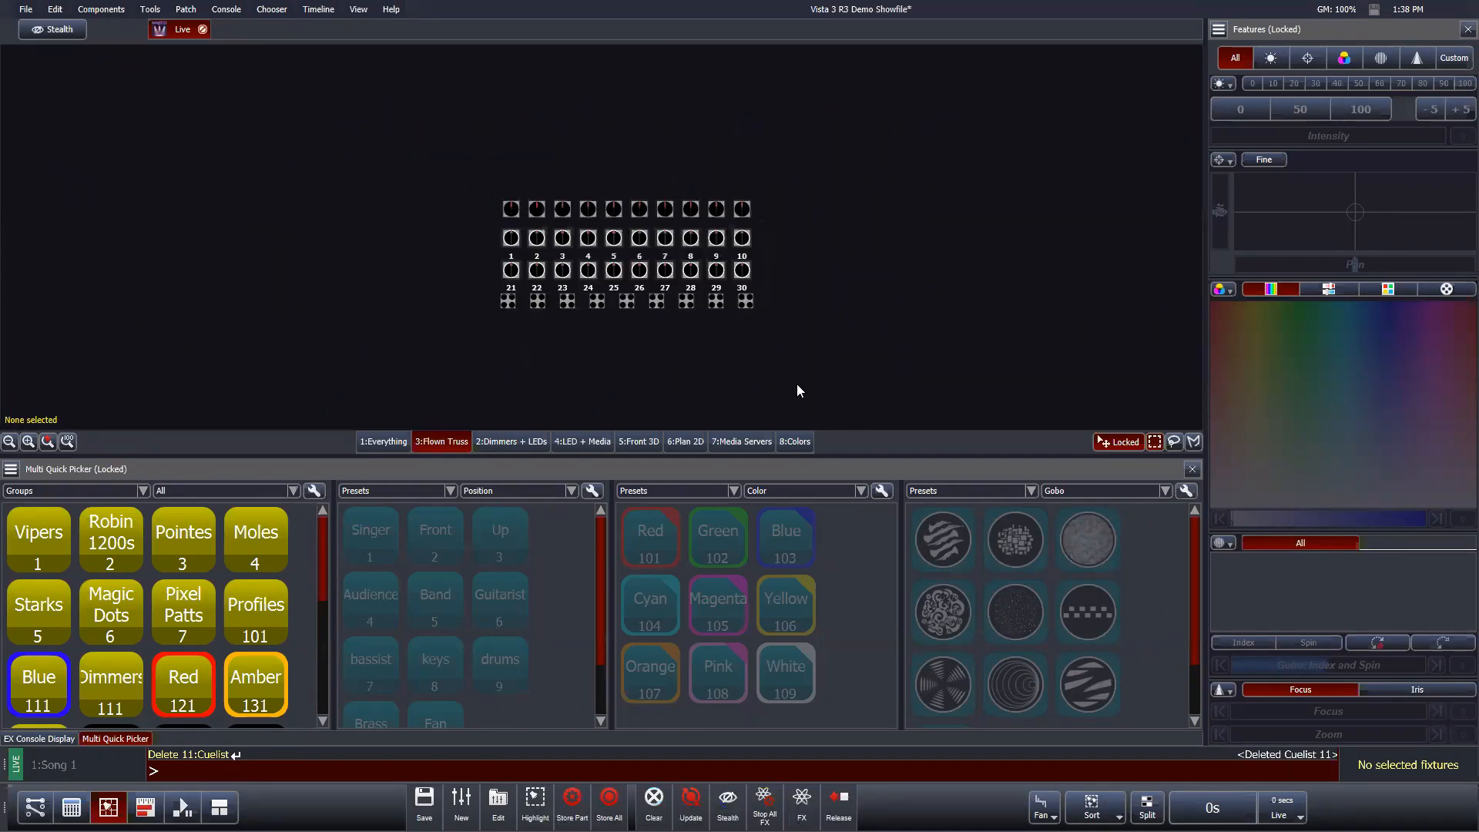
pyautogui.scroll(2, 1133, 194)
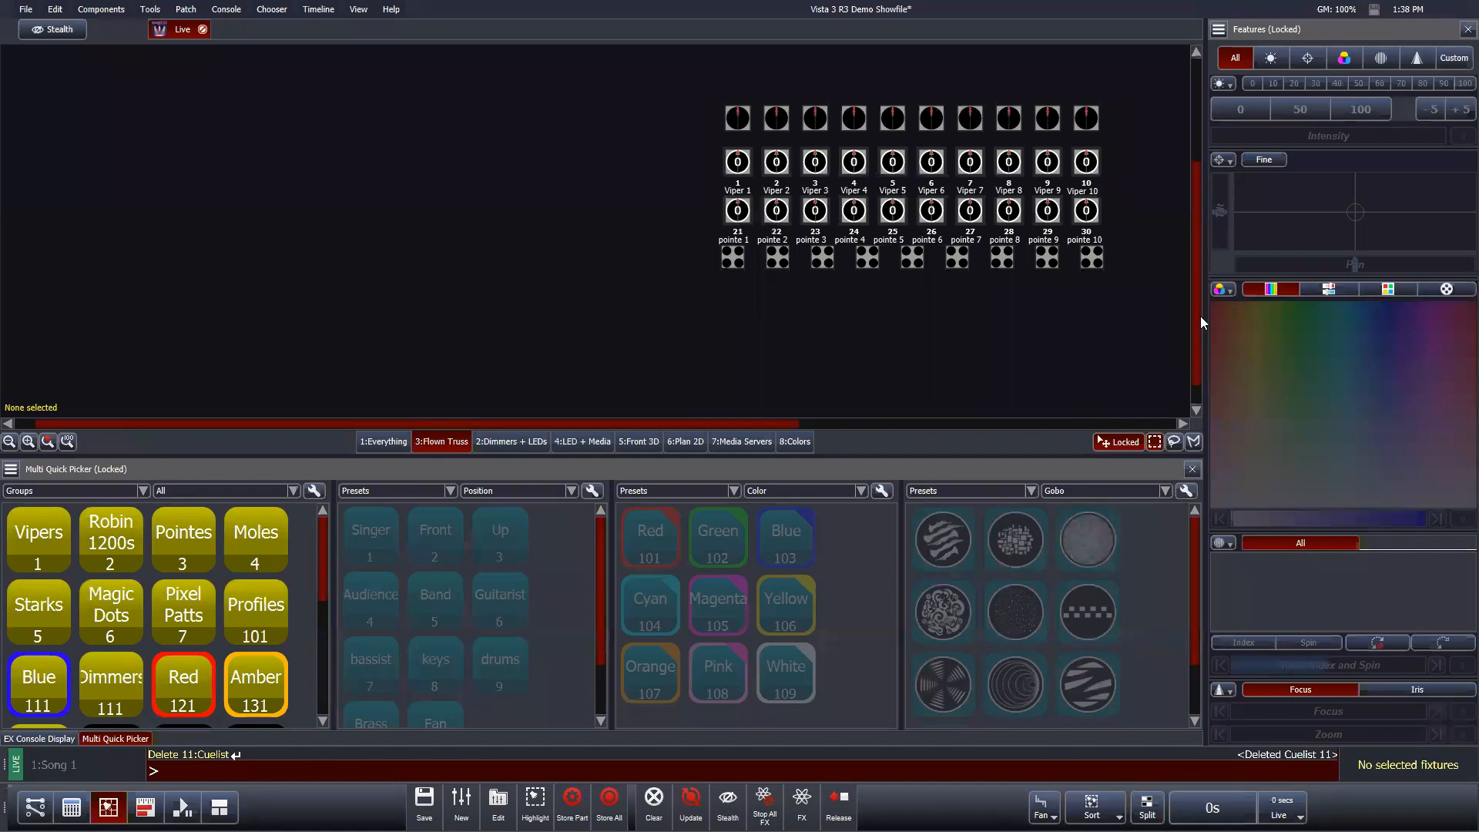
pyautogui.moveTo(1215, 186); pyautogui.dragTo(1199, 316)
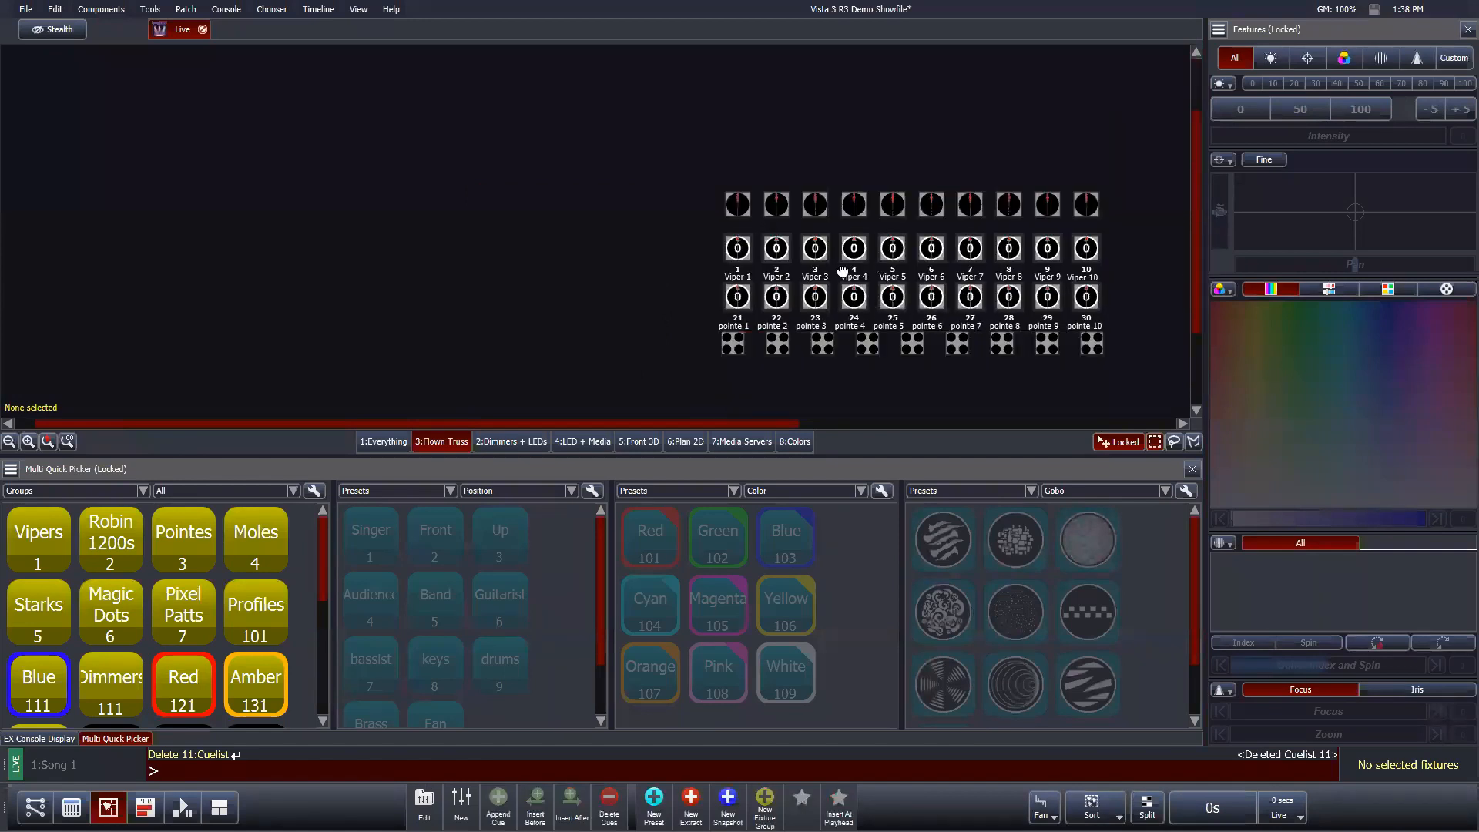
pyautogui.moveTo(920, 266); pyautogui.dragTo(669, 257)
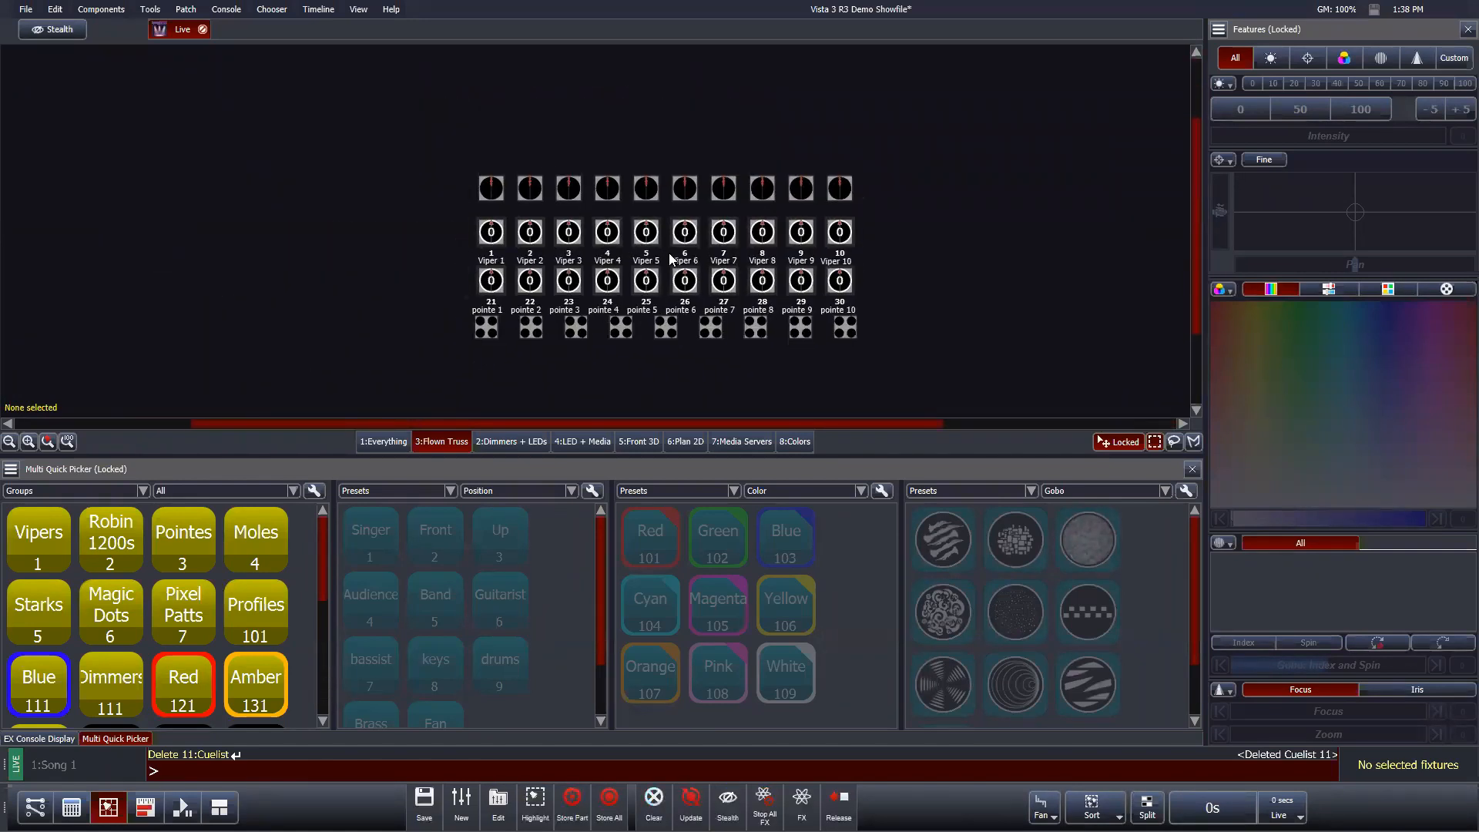
pyautogui.scroll(1, 669, 255)
pyautogui.scroll(1, 696, 248)
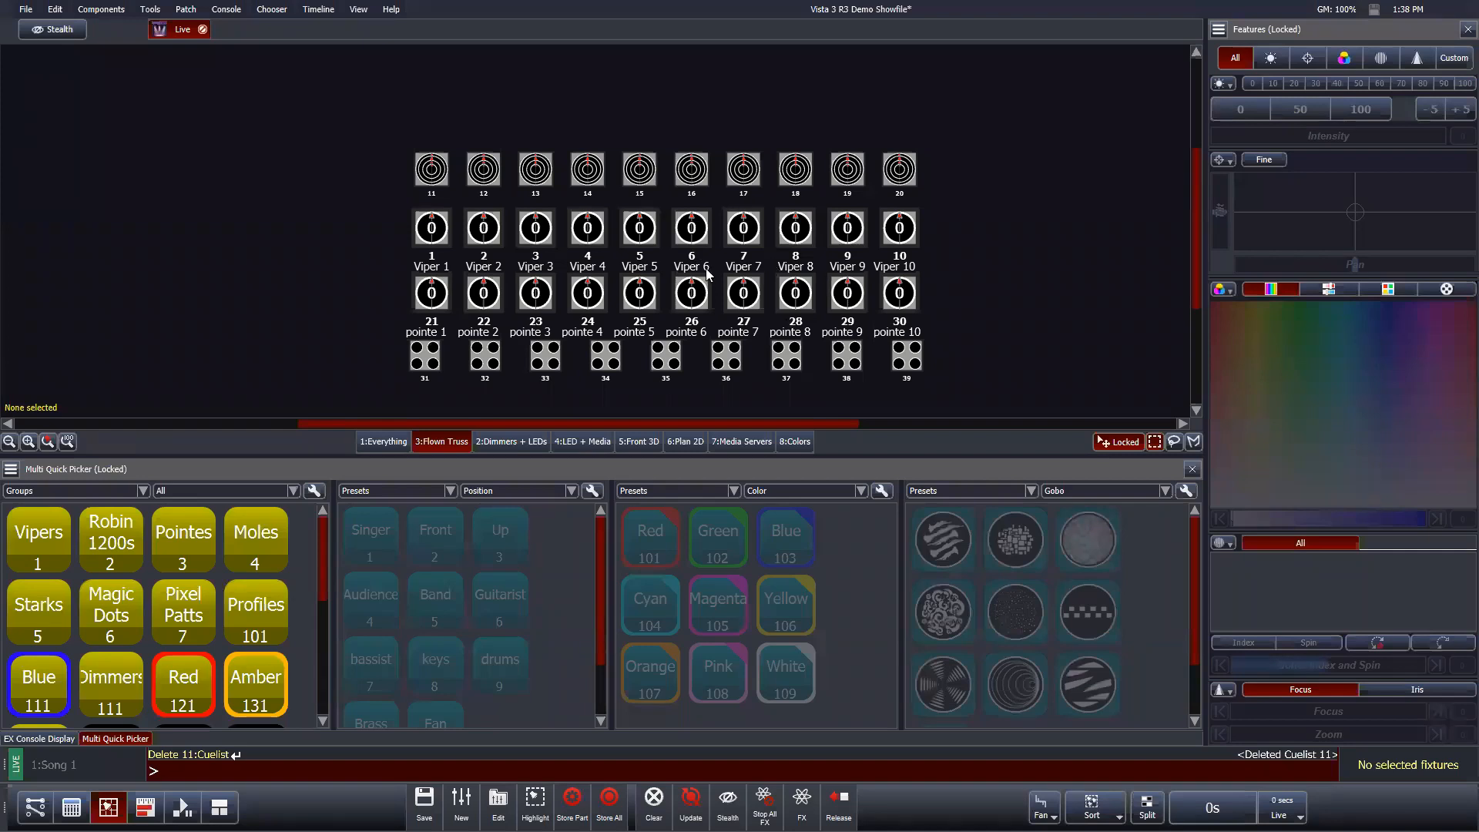
# Step: Select LED Par 174 on the Dimmers + LEDs layout and set its intensity to 50
pyautogui.click(524, 442)
pyautogui.scroll(4, 814, 109)
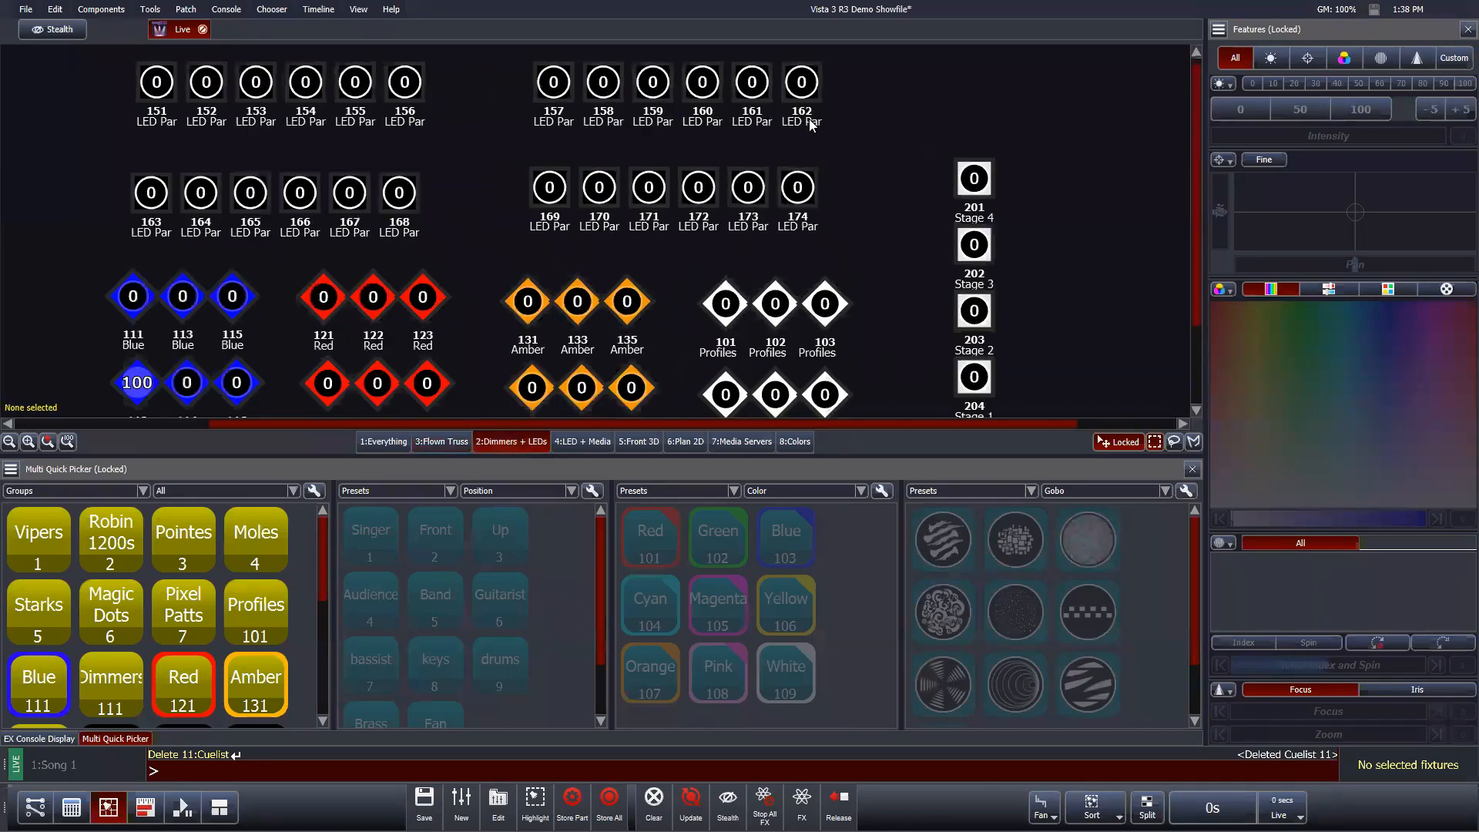
pyautogui.click(793, 236)
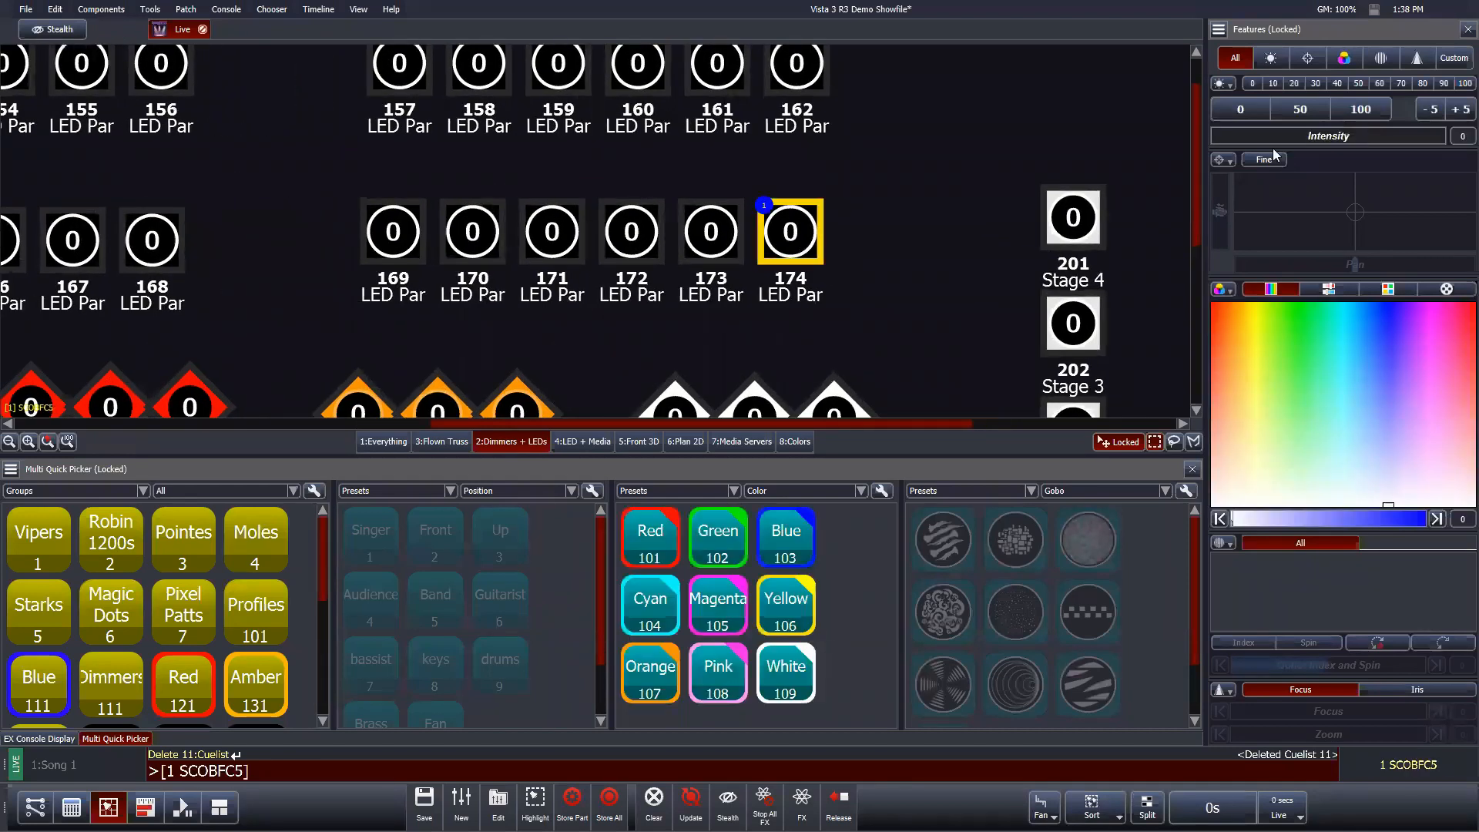
pyautogui.moveTo(1249, 139); pyautogui.dragTo(1367, 129)
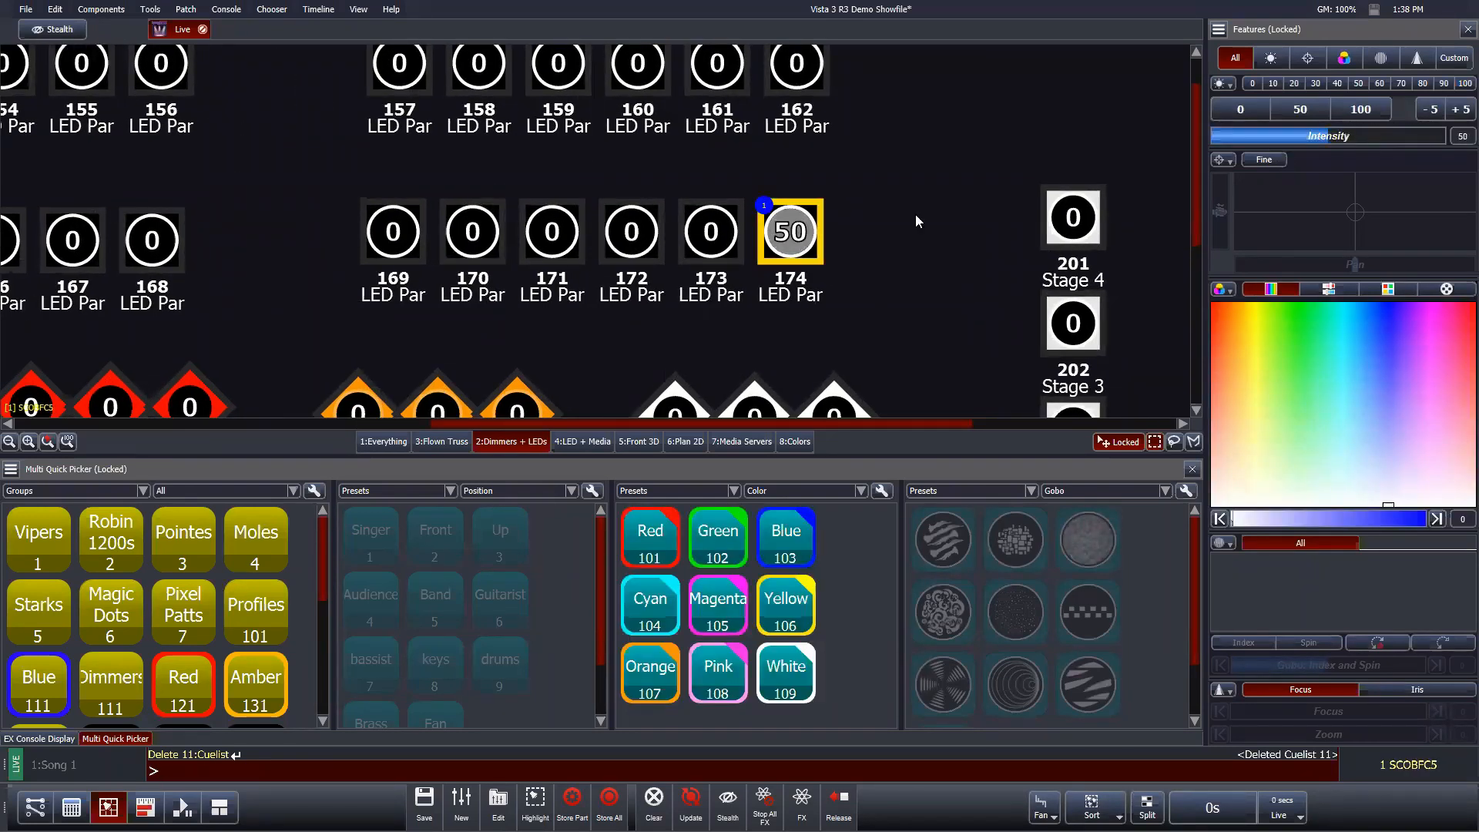
# Step: Rotate the LED Par 174 icon on the layout, deselect it and undo the rotation
pyautogui.rightClick(802, 252)
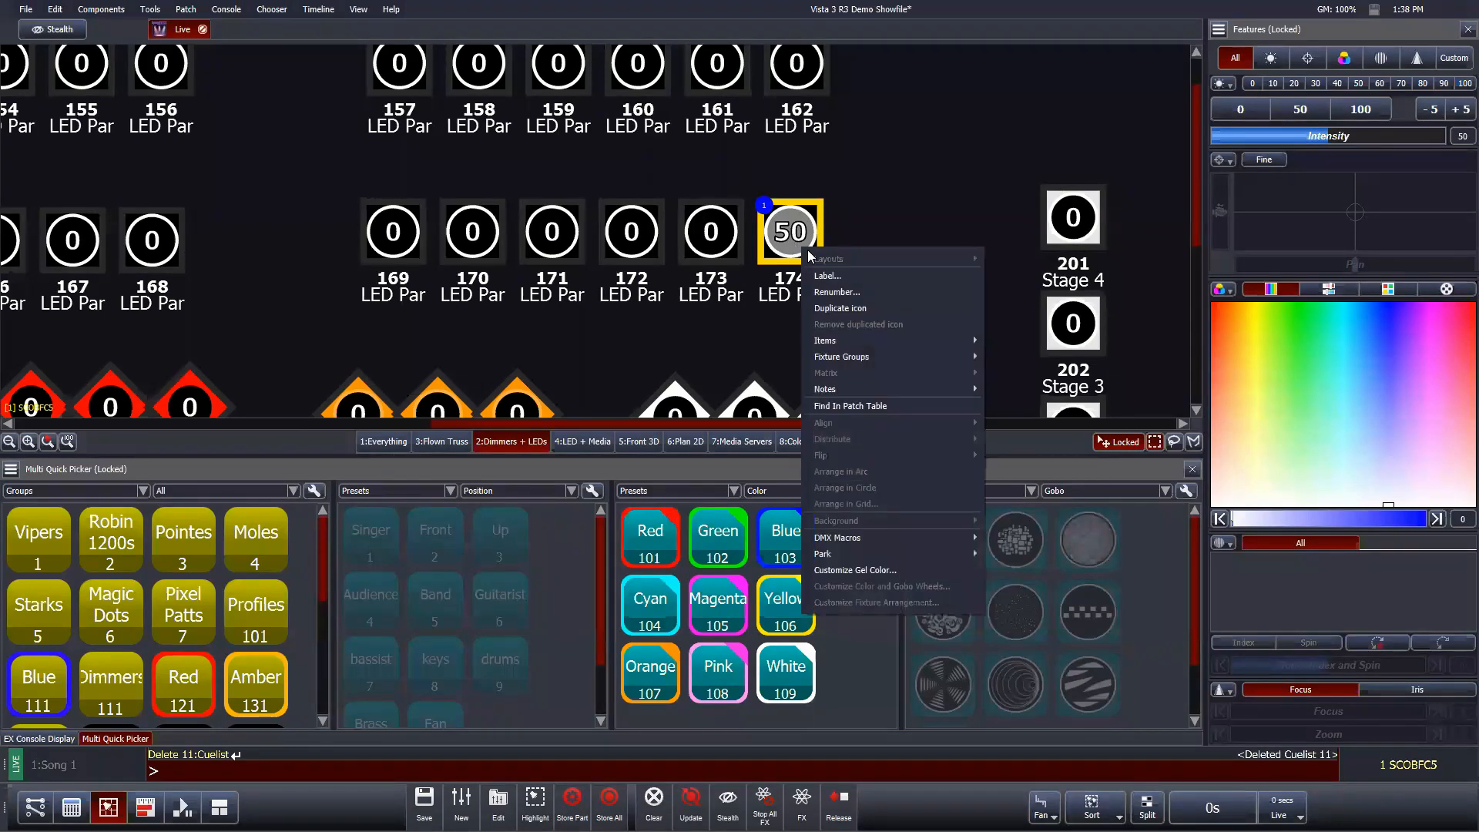
pyautogui.moveTo(883, 345)
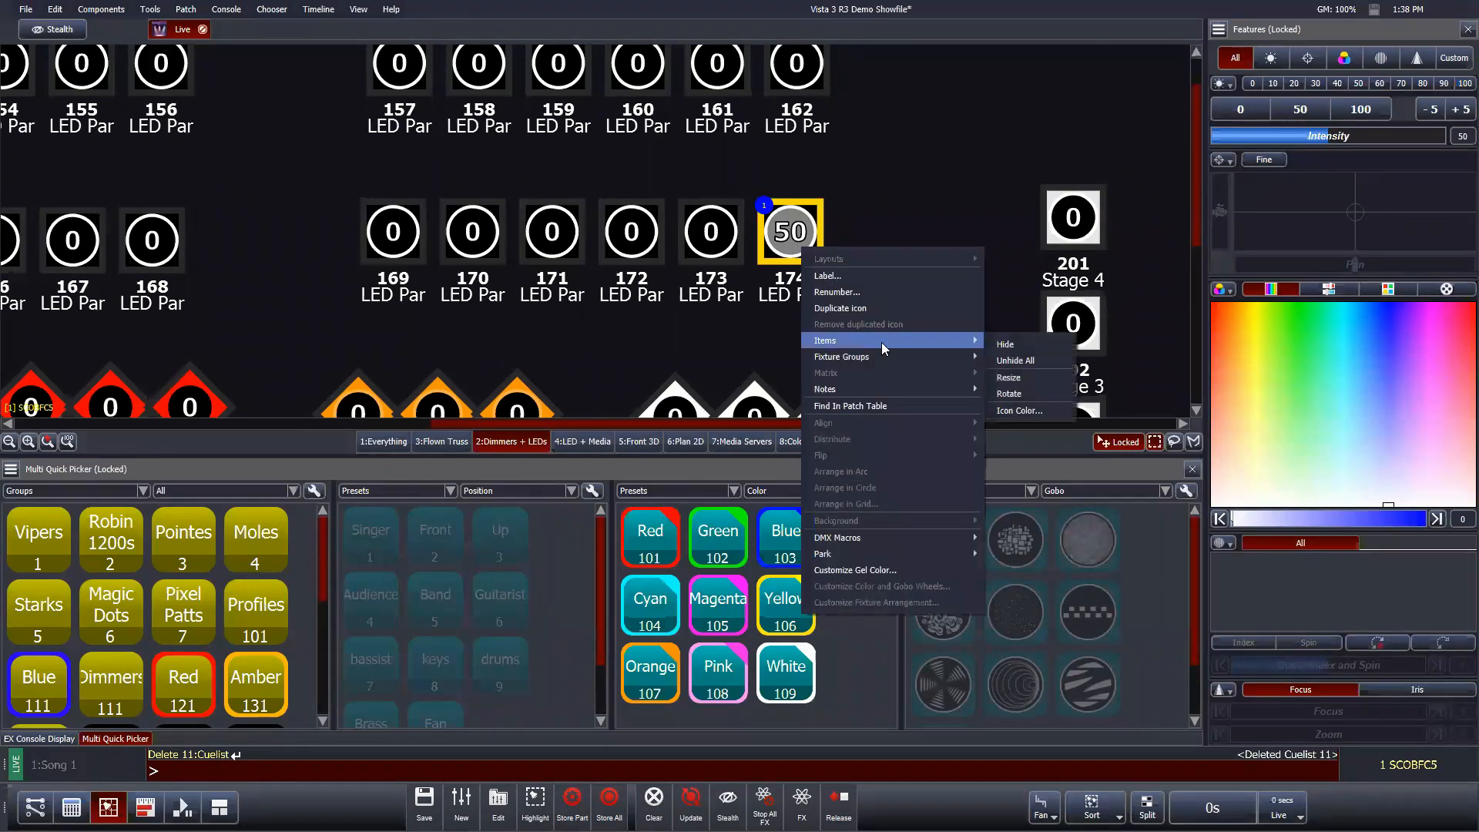
pyautogui.click(1035, 394)
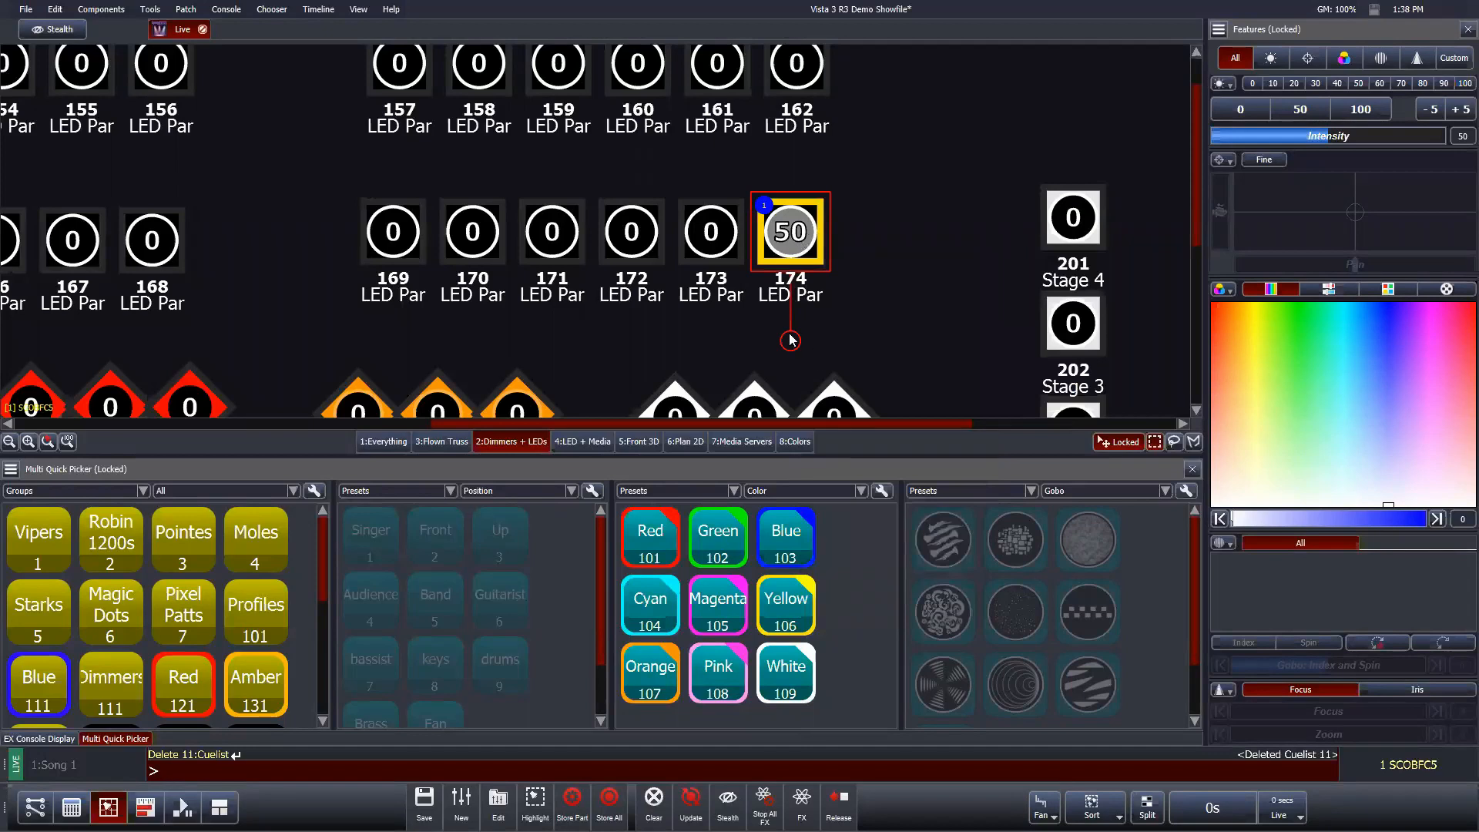
pyautogui.moveTo(790, 341); pyautogui.dragTo(899, 222)
pyautogui.moveTo(896, 168); pyautogui.dragTo(852, 323)
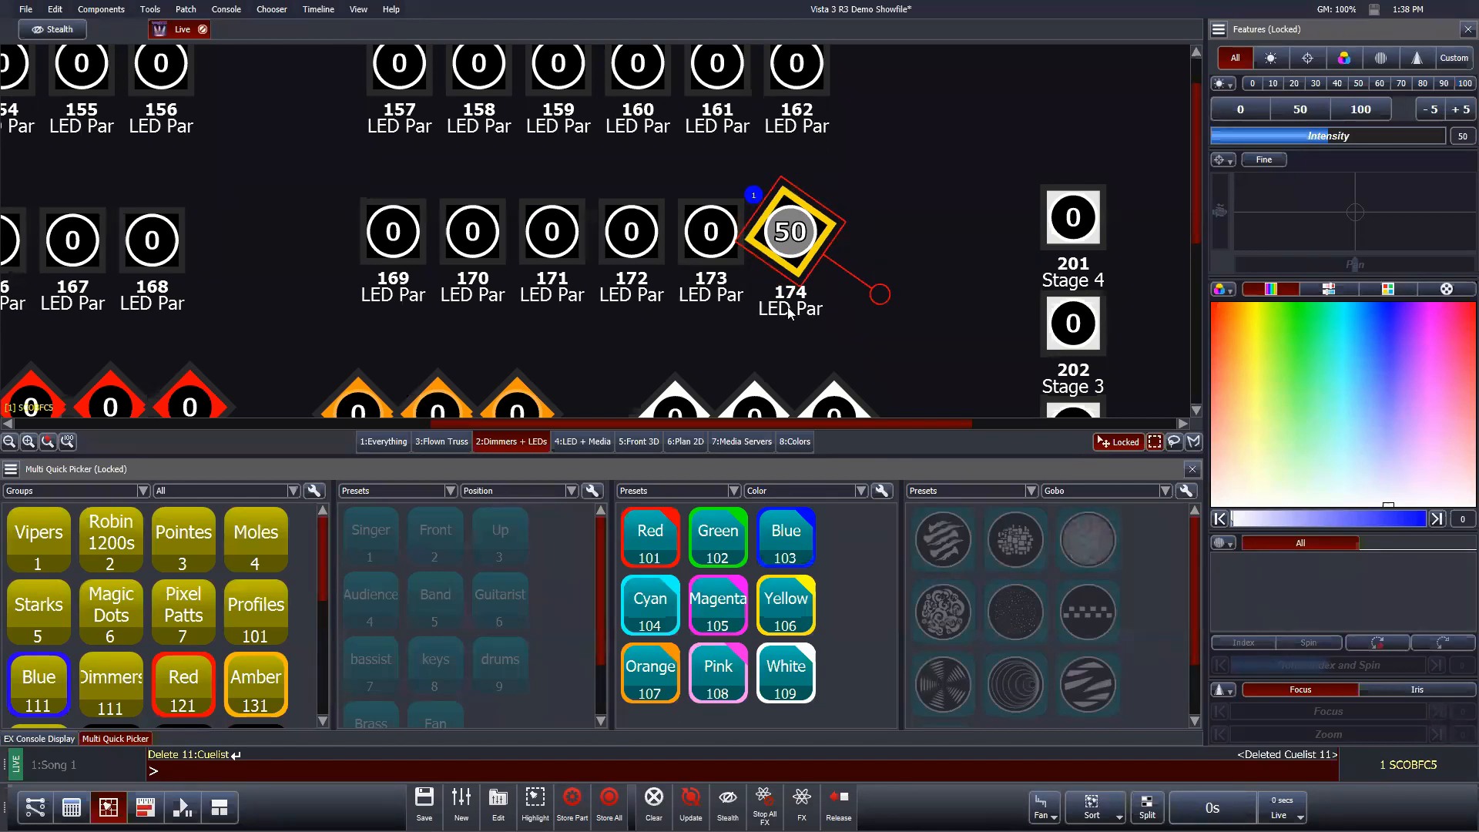
pyautogui.click(880, 332)
pyautogui.hotkey('ctrl', 'z')
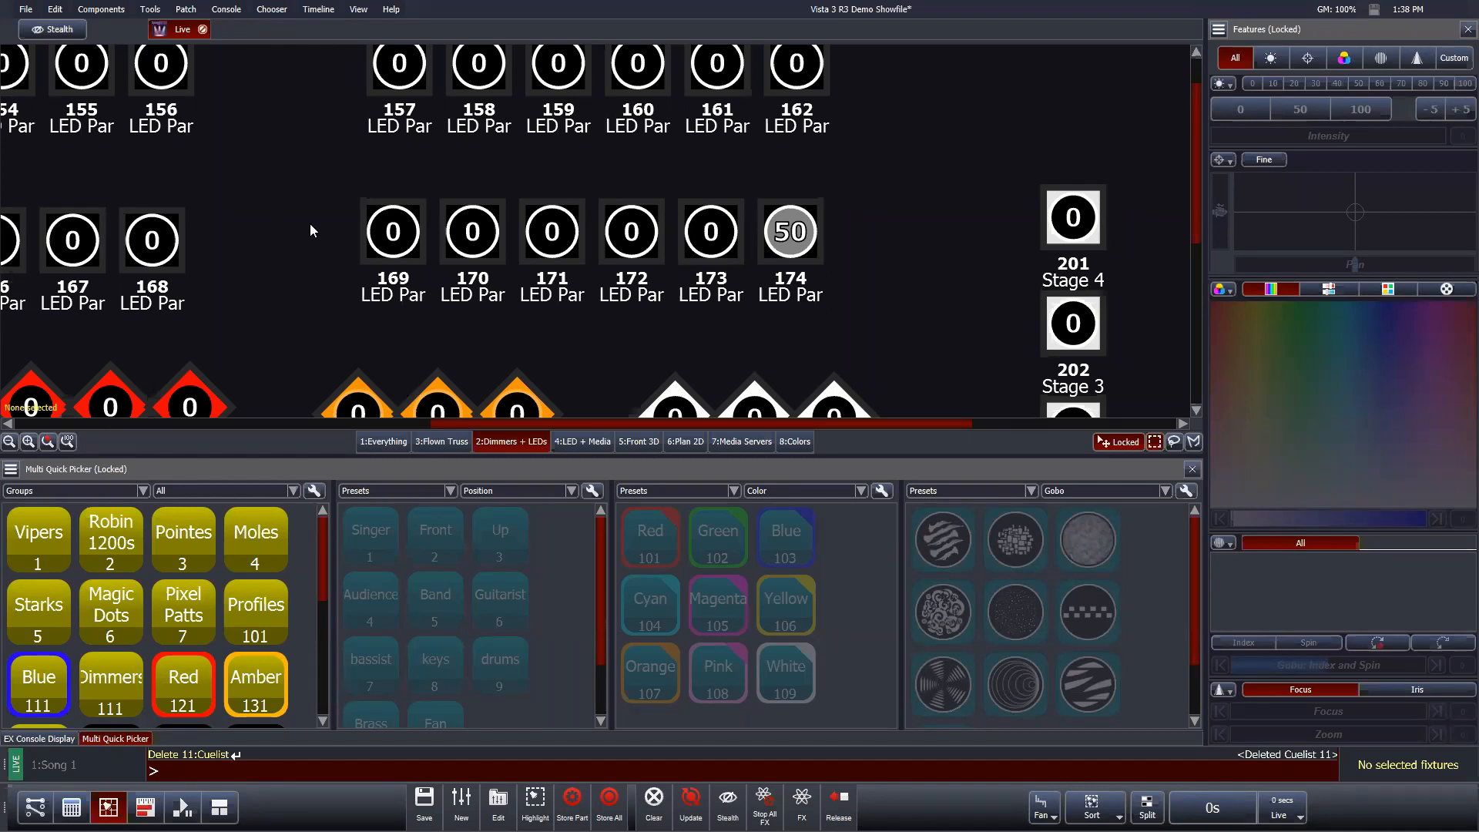
# Step: Fit the whole Dimmers + LEDs layout in view and dock the main toolbar on the same row as the command line
pyautogui.click(68, 441)
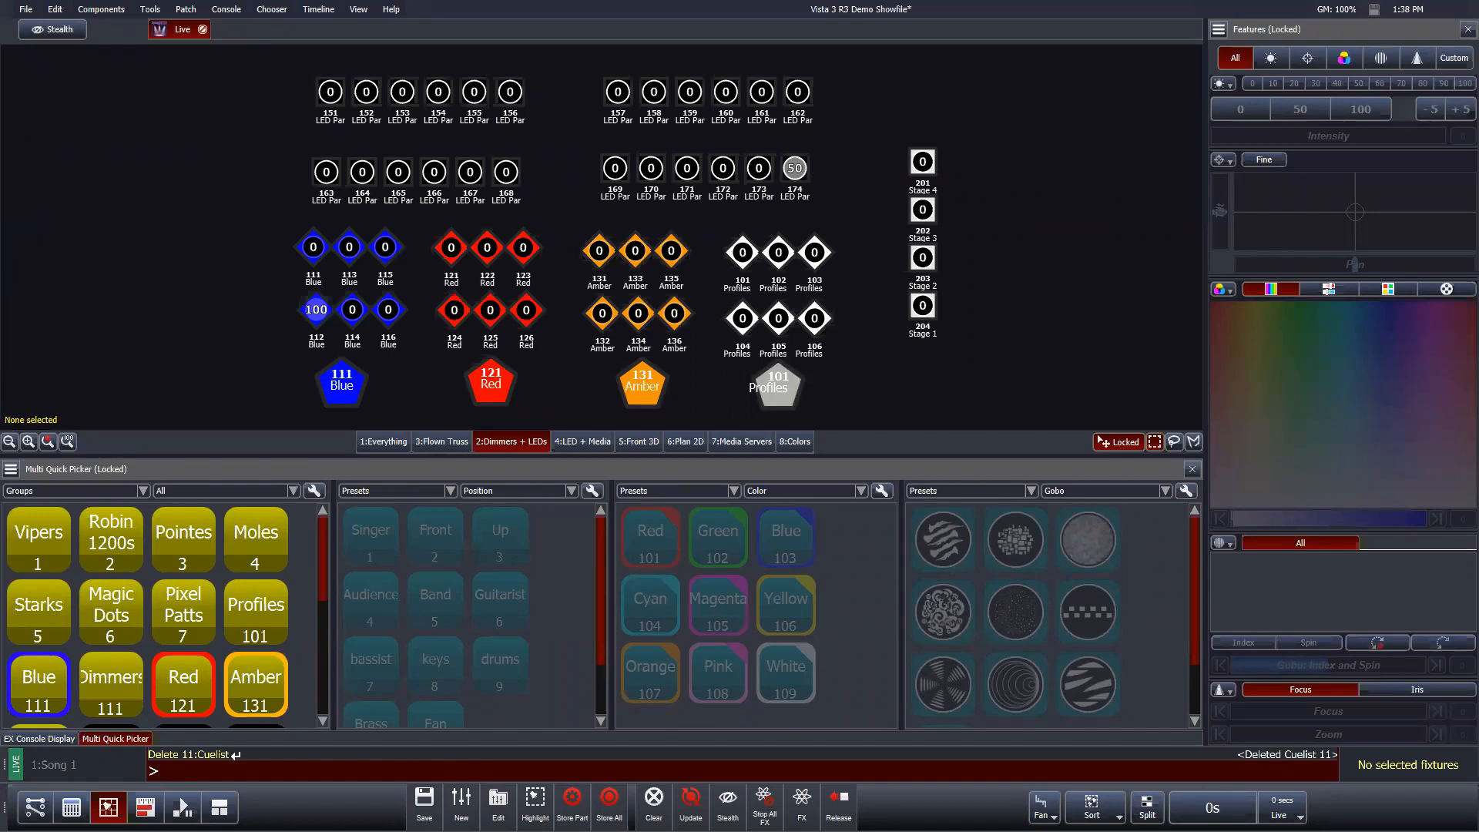
pyautogui.moveTo(9, 807); pyautogui.dragTo(259, 806)
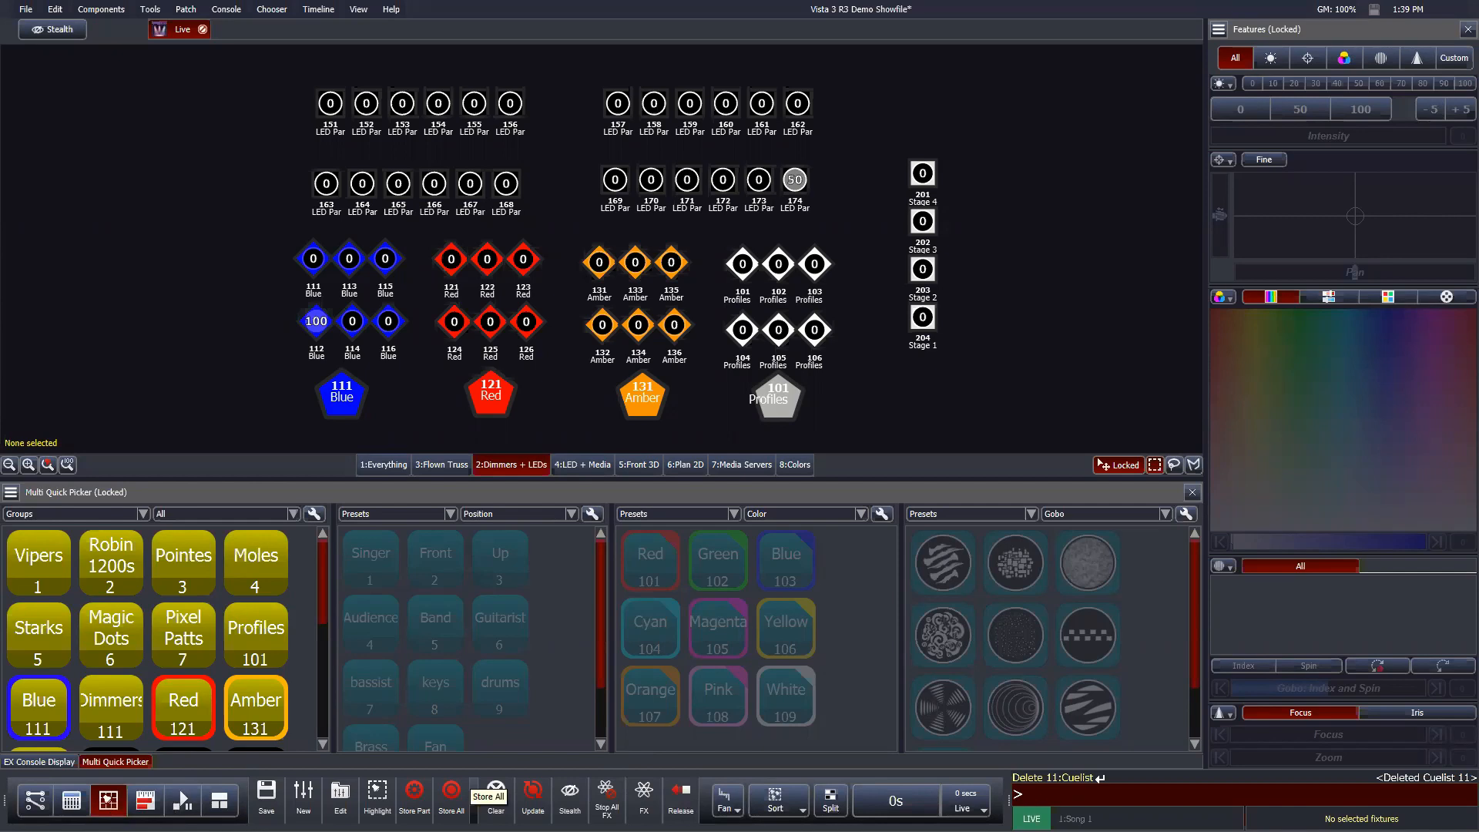
# Step: Select Vipers 1 to 10 on the Flown Truss layout and review their intensity, position and color features, returning to all features
pyautogui.click(436, 458)
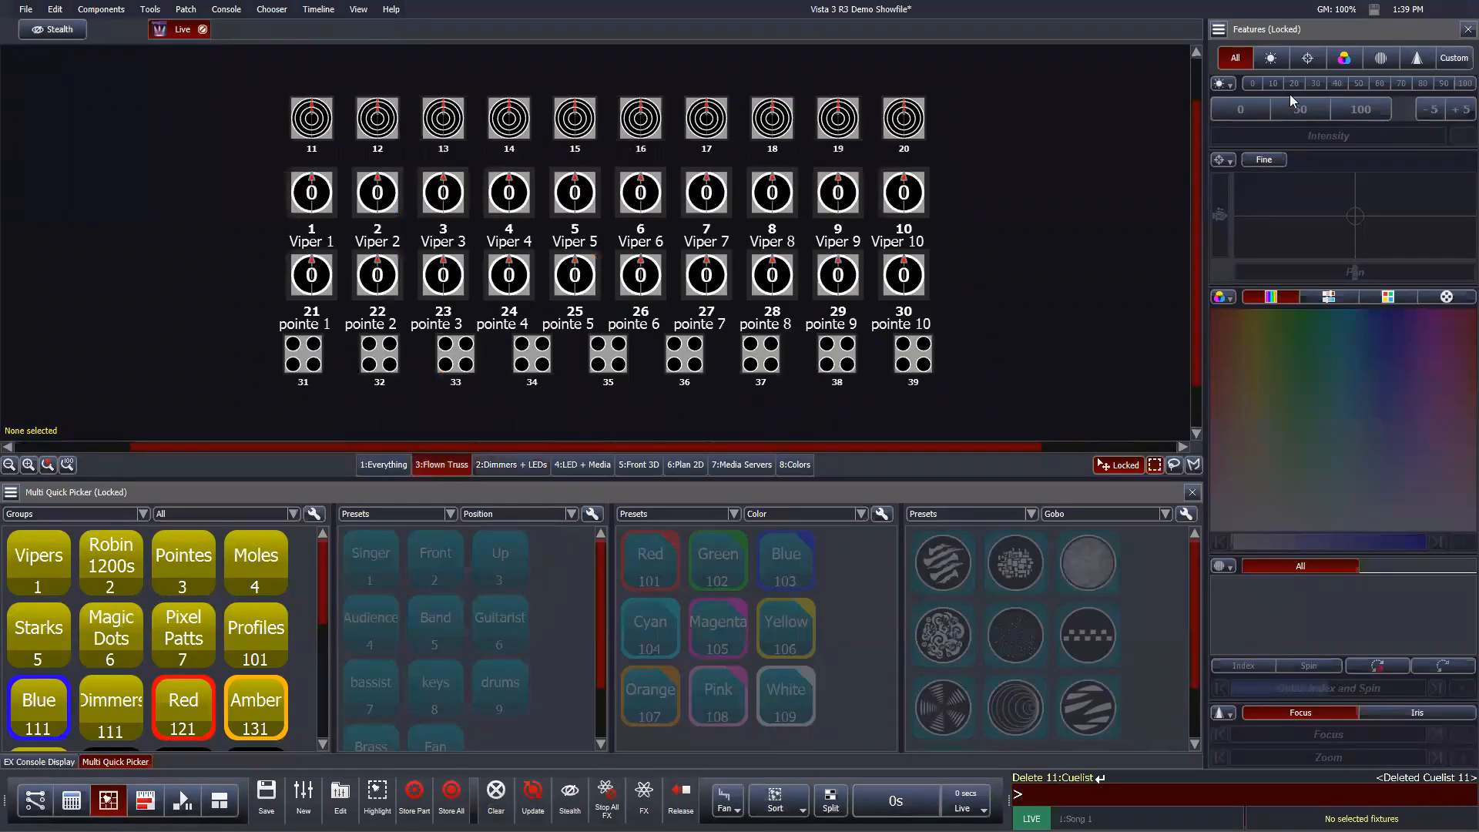
pyautogui.moveTo(276, 183); pyautogui.dragTo(936, 204)
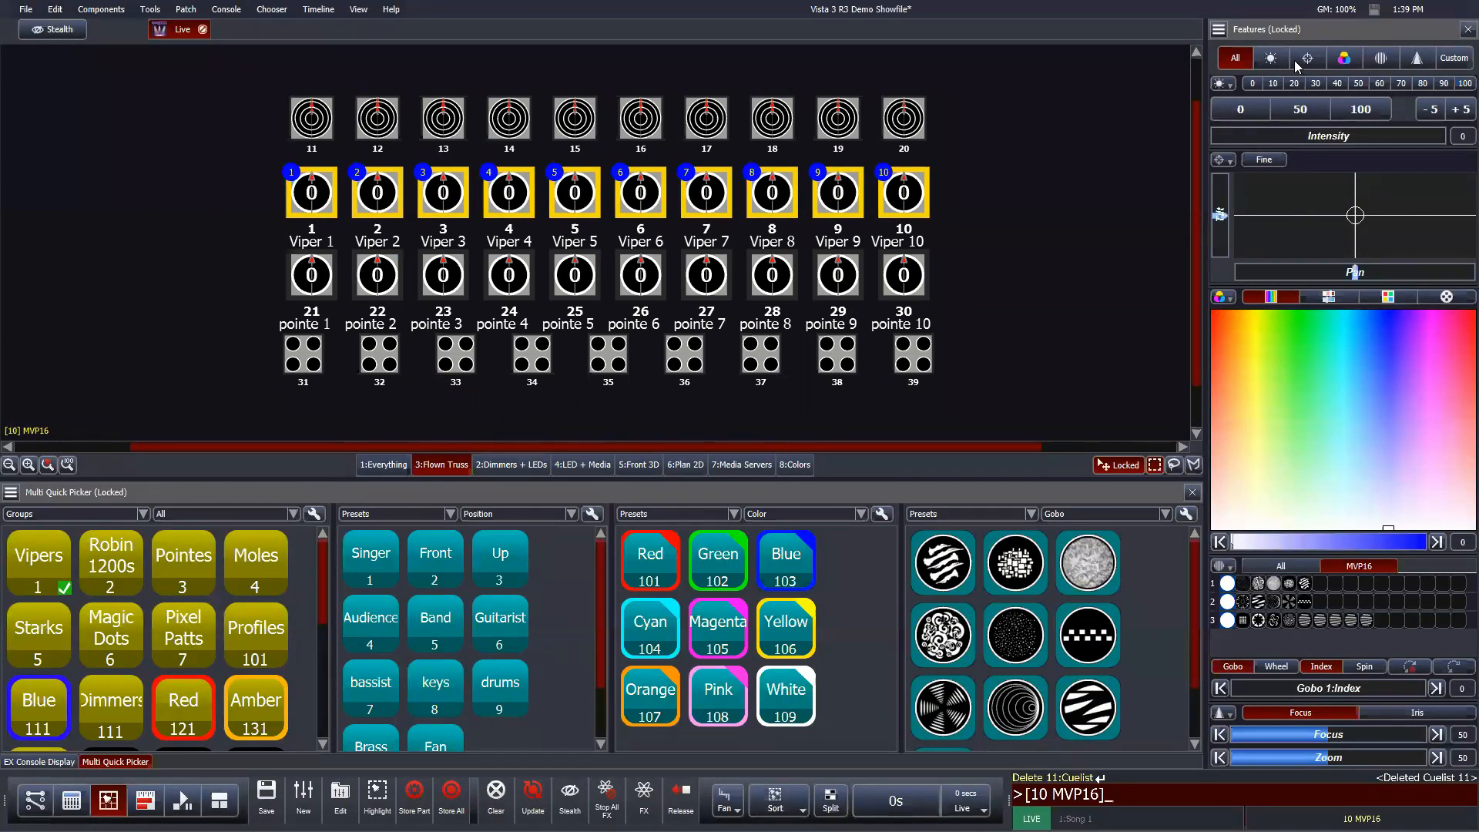
pyautogui.click(1271, 58)
pyautogui.click(1308, 59)
pyautogui.click(1344, 60)
pyautogui.click(1271, 58)
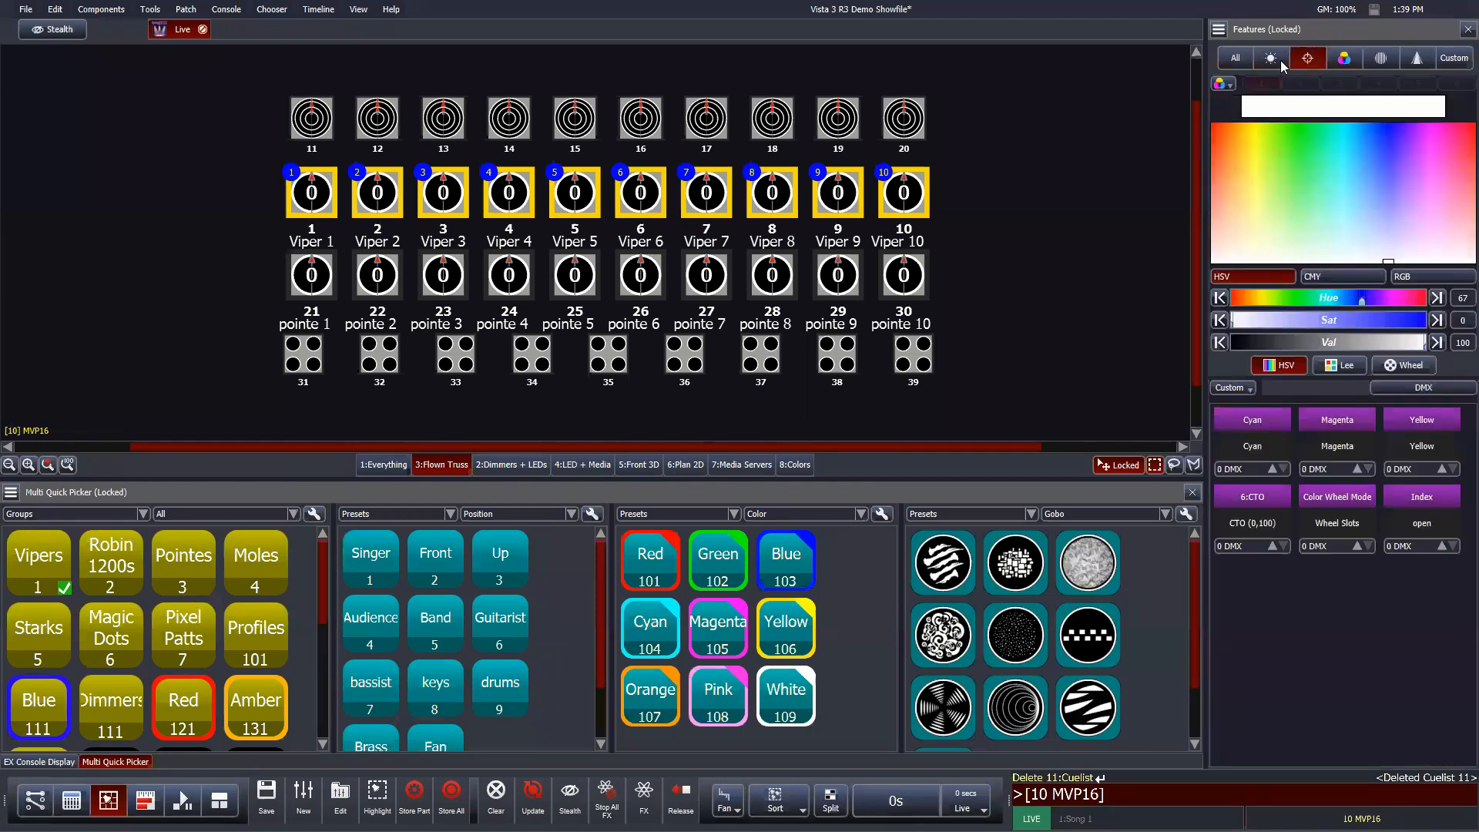
pyautogui.click(1235, 58)
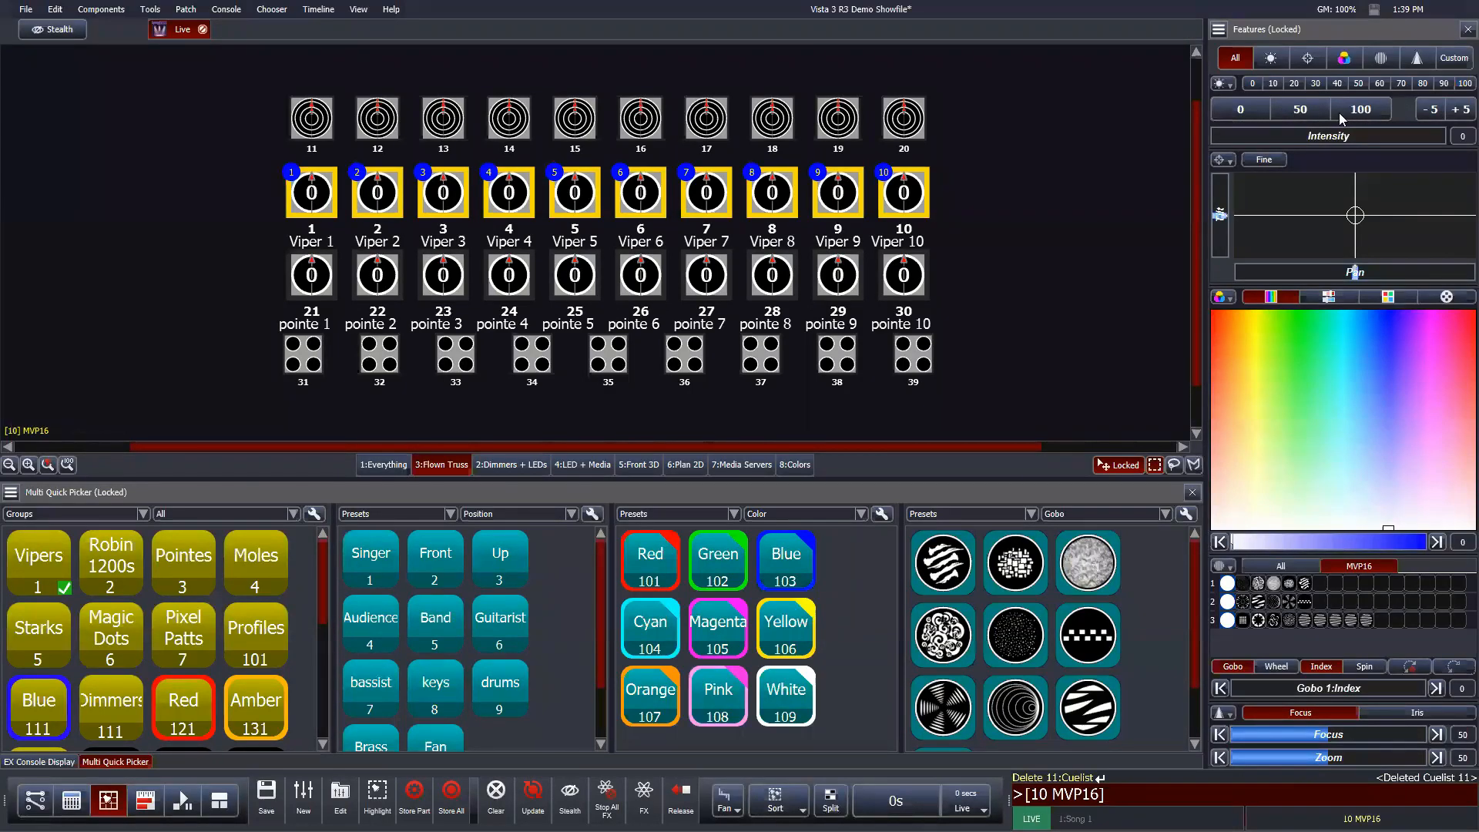
# Step: Try the preset intensity levels 0, 50 and 100 on the selected Vipers
pyautogui.click(1301, 109)
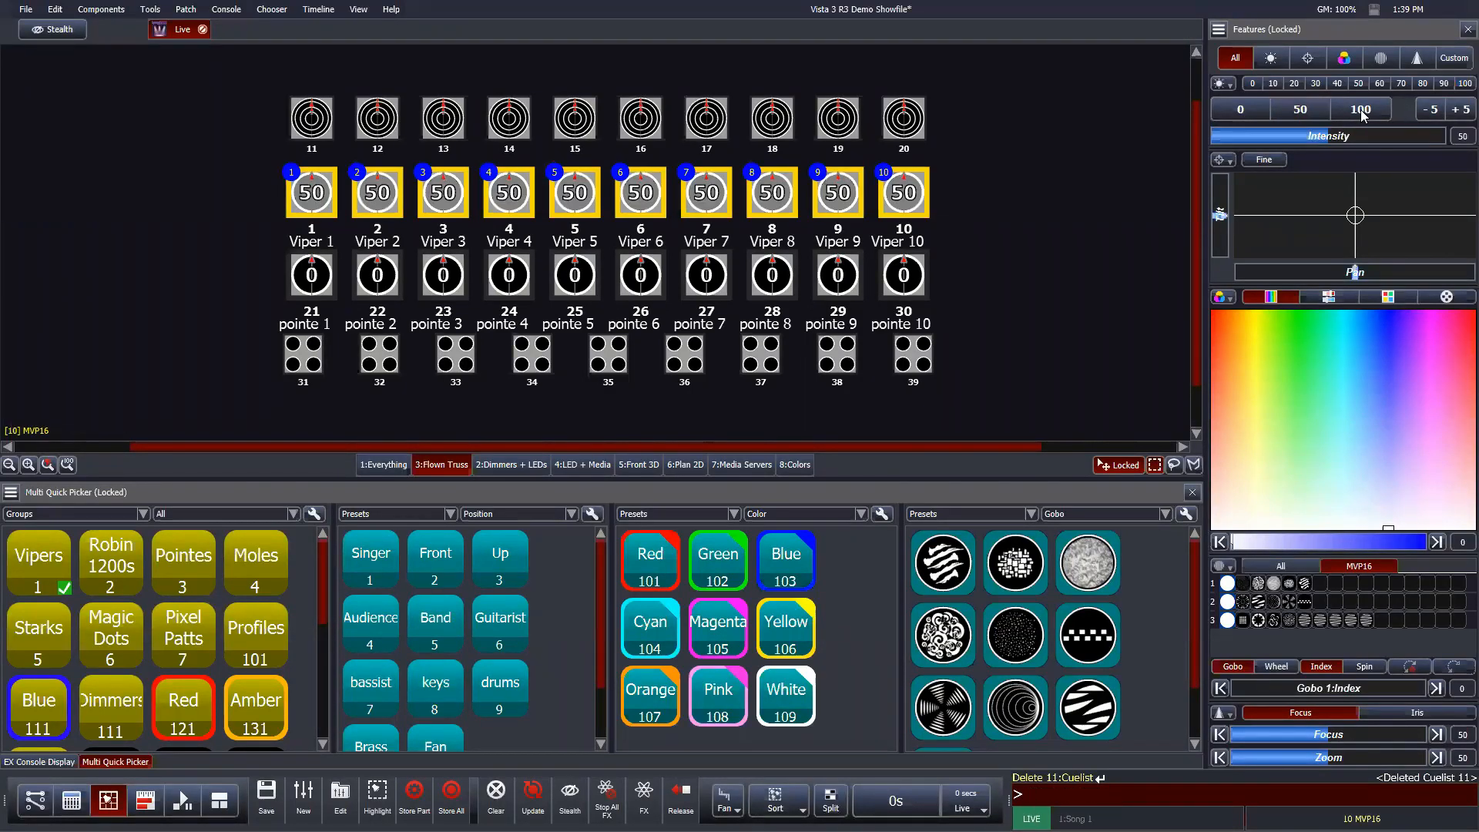
pyautogui.click(1361, 111)
pyautogui.click(1297, 118)
pyautogui.click(1264, 120)
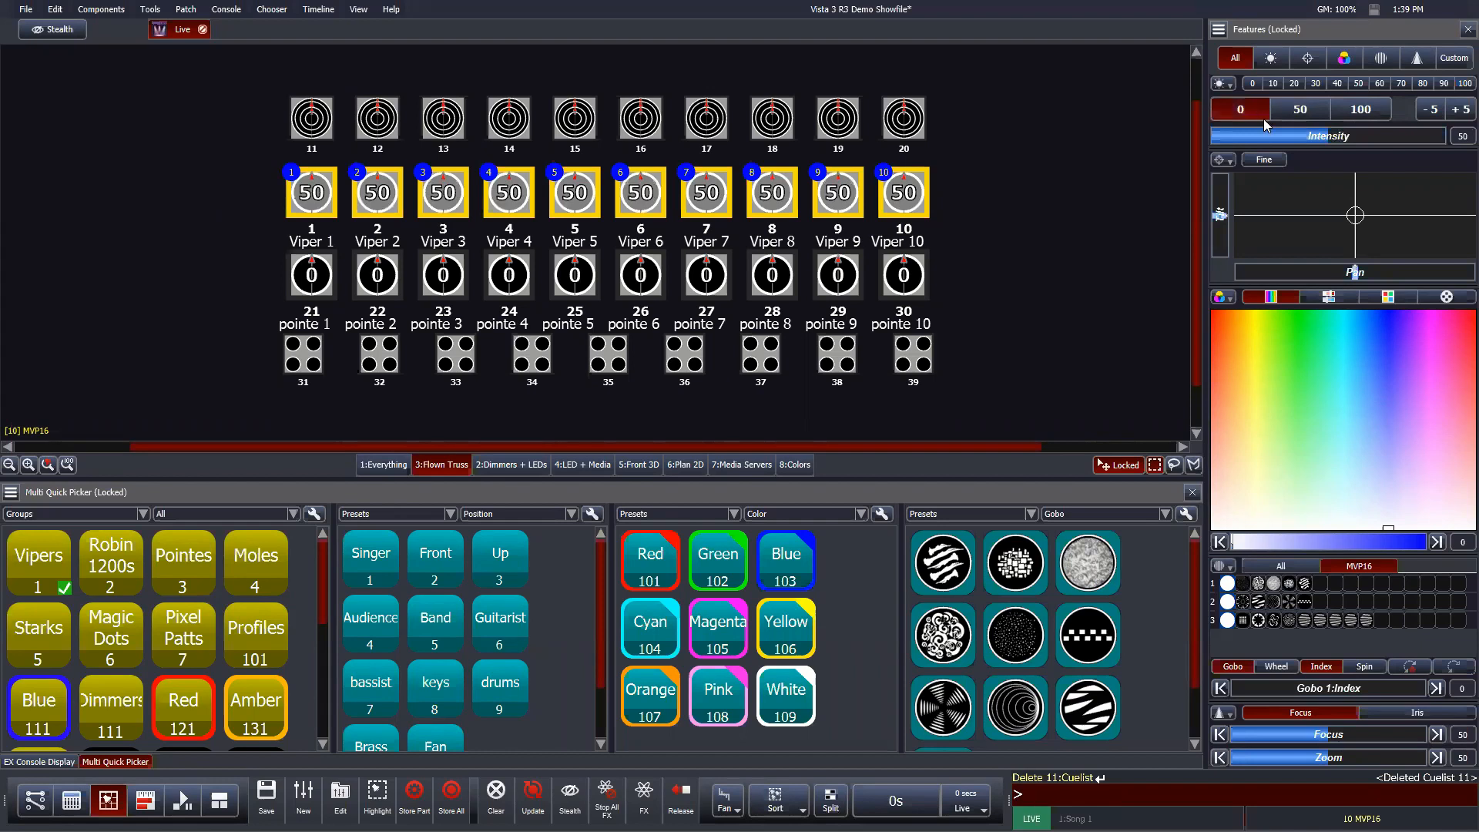
pyautogui.click(1316, 115)
pyautogui.click(1365, 114)
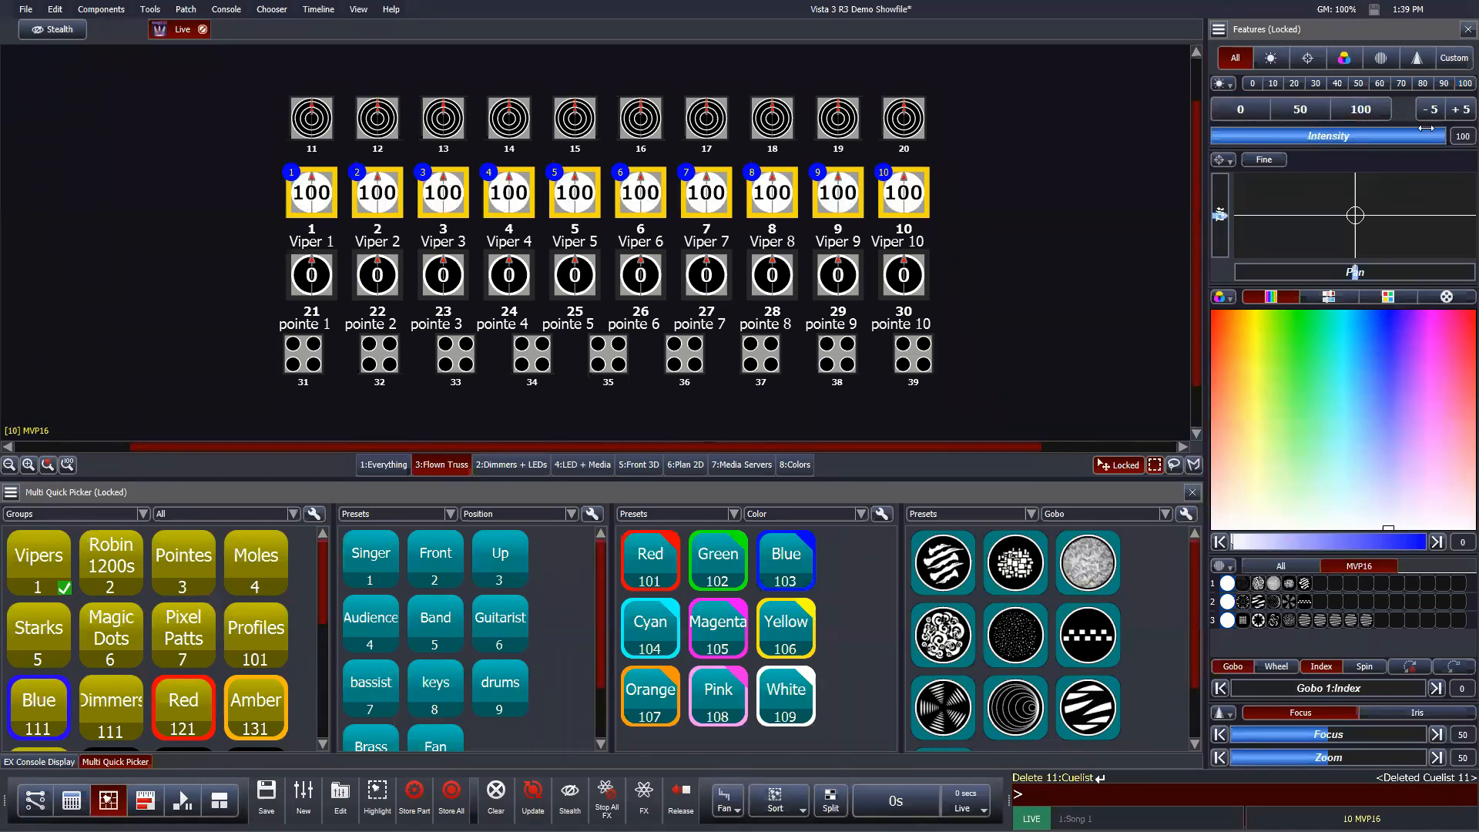
# Step: Lower the Vipers' intensity with the slider and to 0, set it to 50 and raise it by 5
pyautogui.moveTo(1423, 129); pyautogui.dragTo(1345, 135)
pyautogui.click(1264, 105)
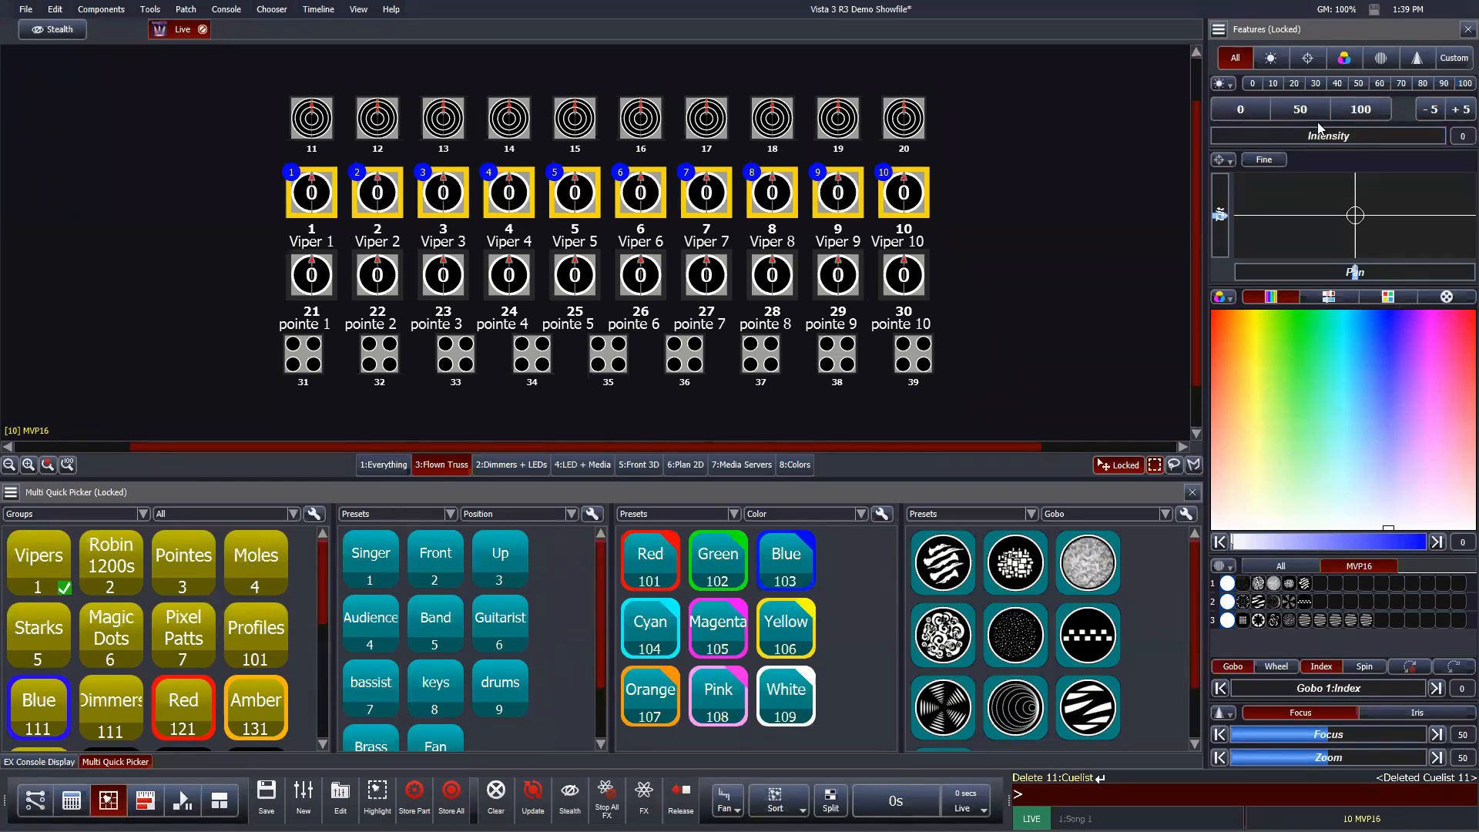
pyautogui.click(1308, 113)
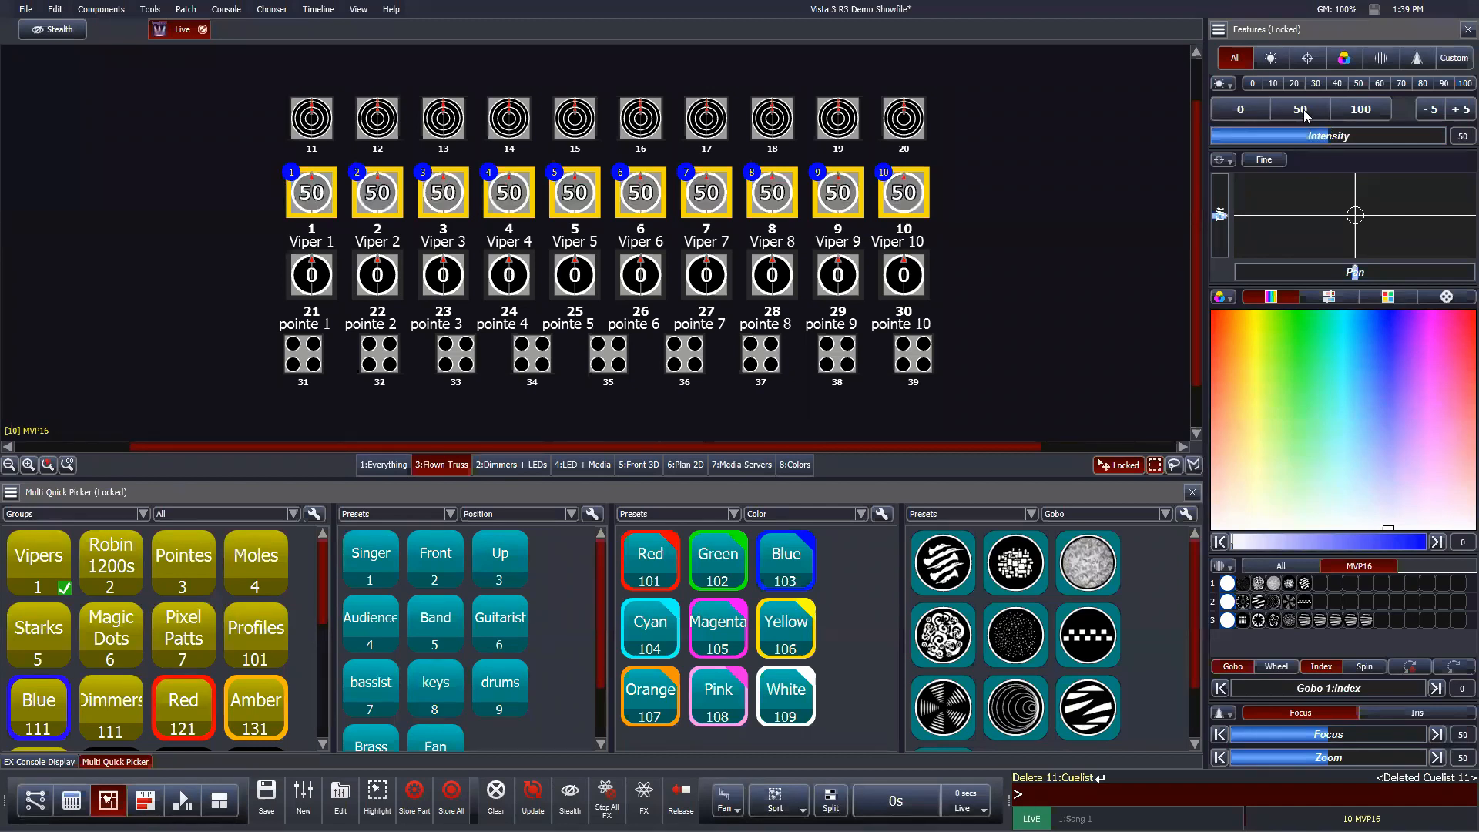
pyautogui.click(1457, 112)
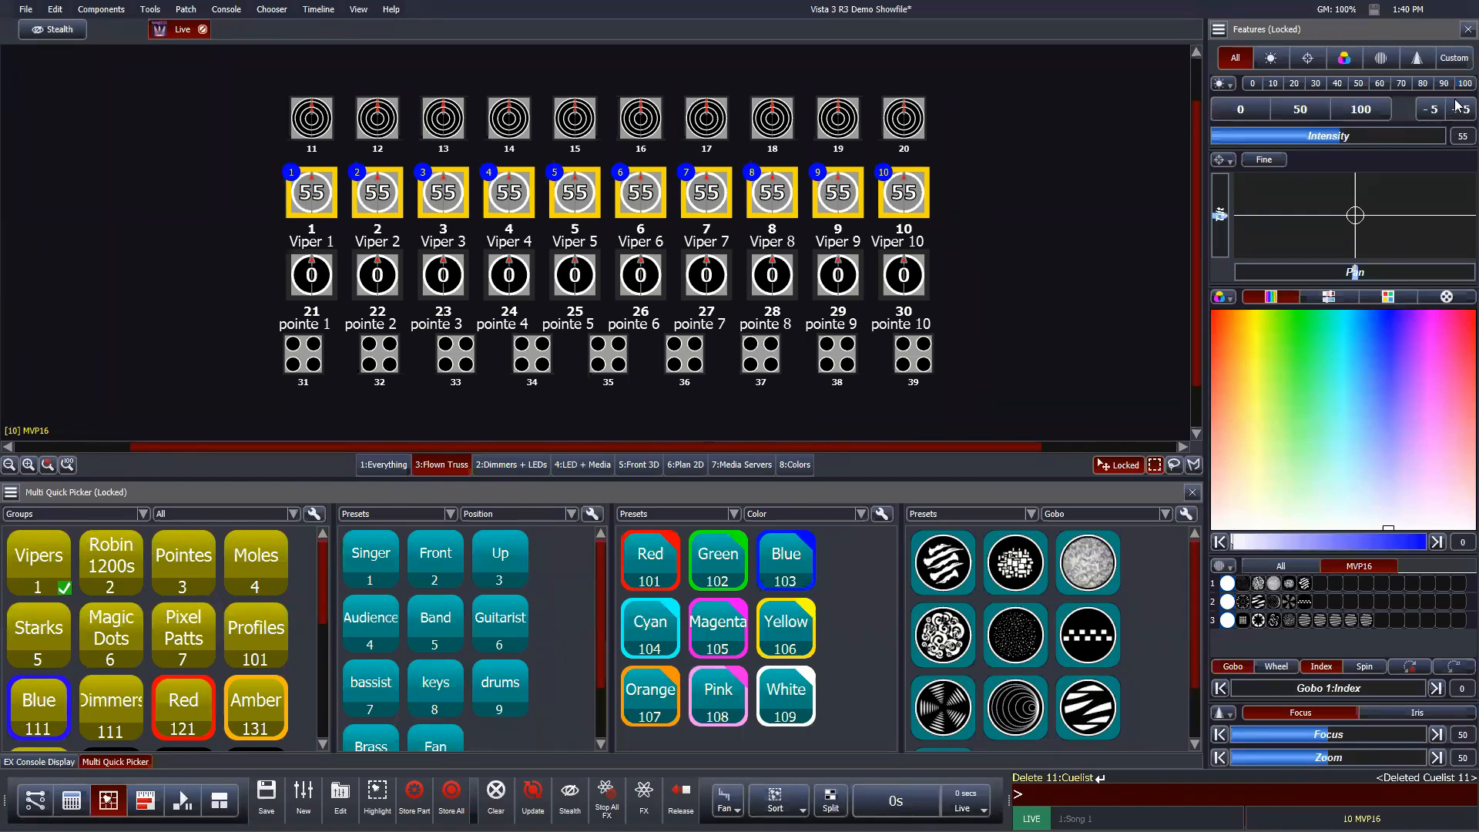
# Step: Set the Intensity Increment Amount to 10 in the user preferences and lower the Vipers' intensity by one increment
pyautogui.click(26, 10)
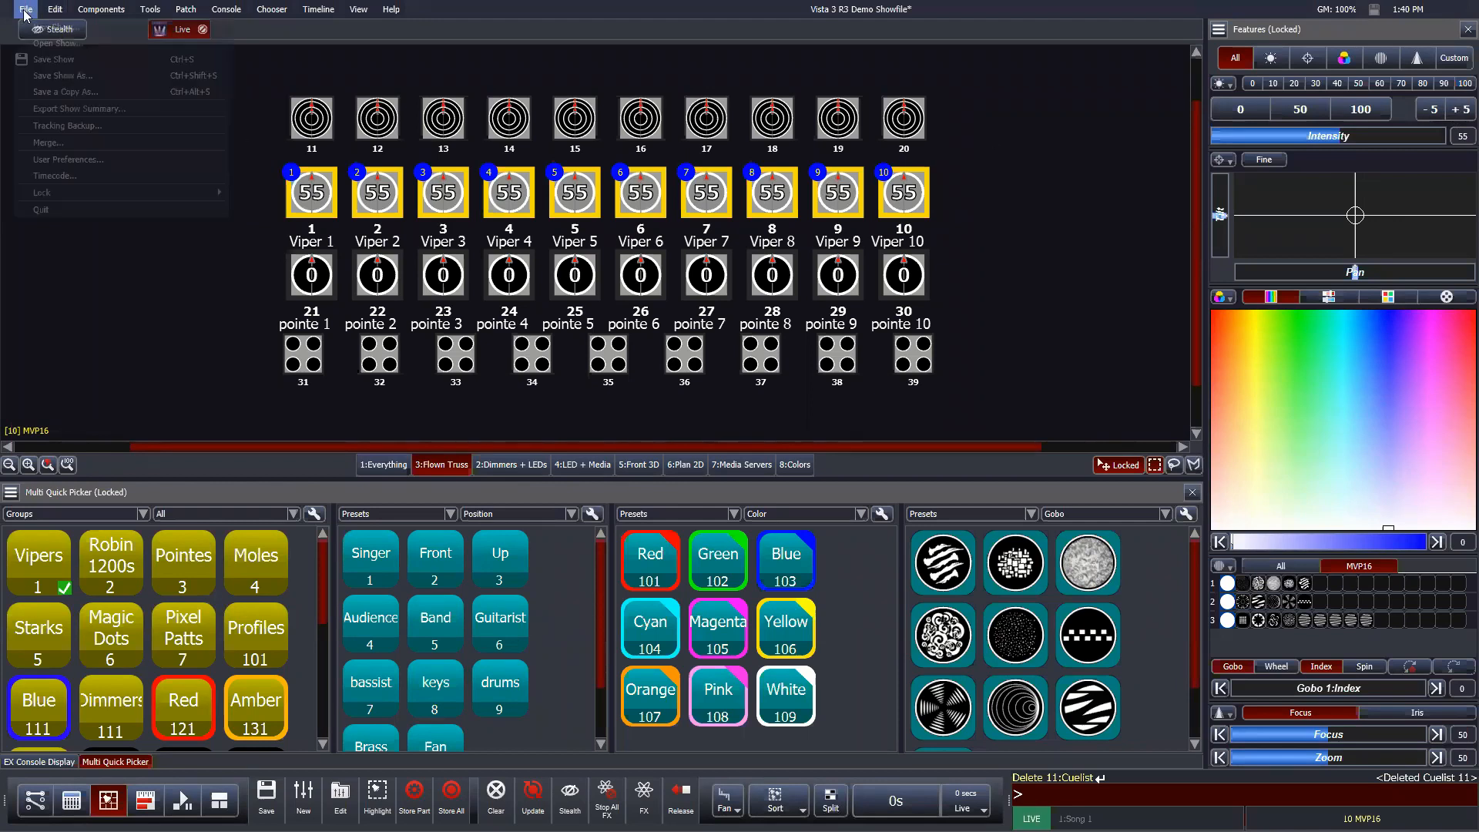
pyautogui.click(62, 159)
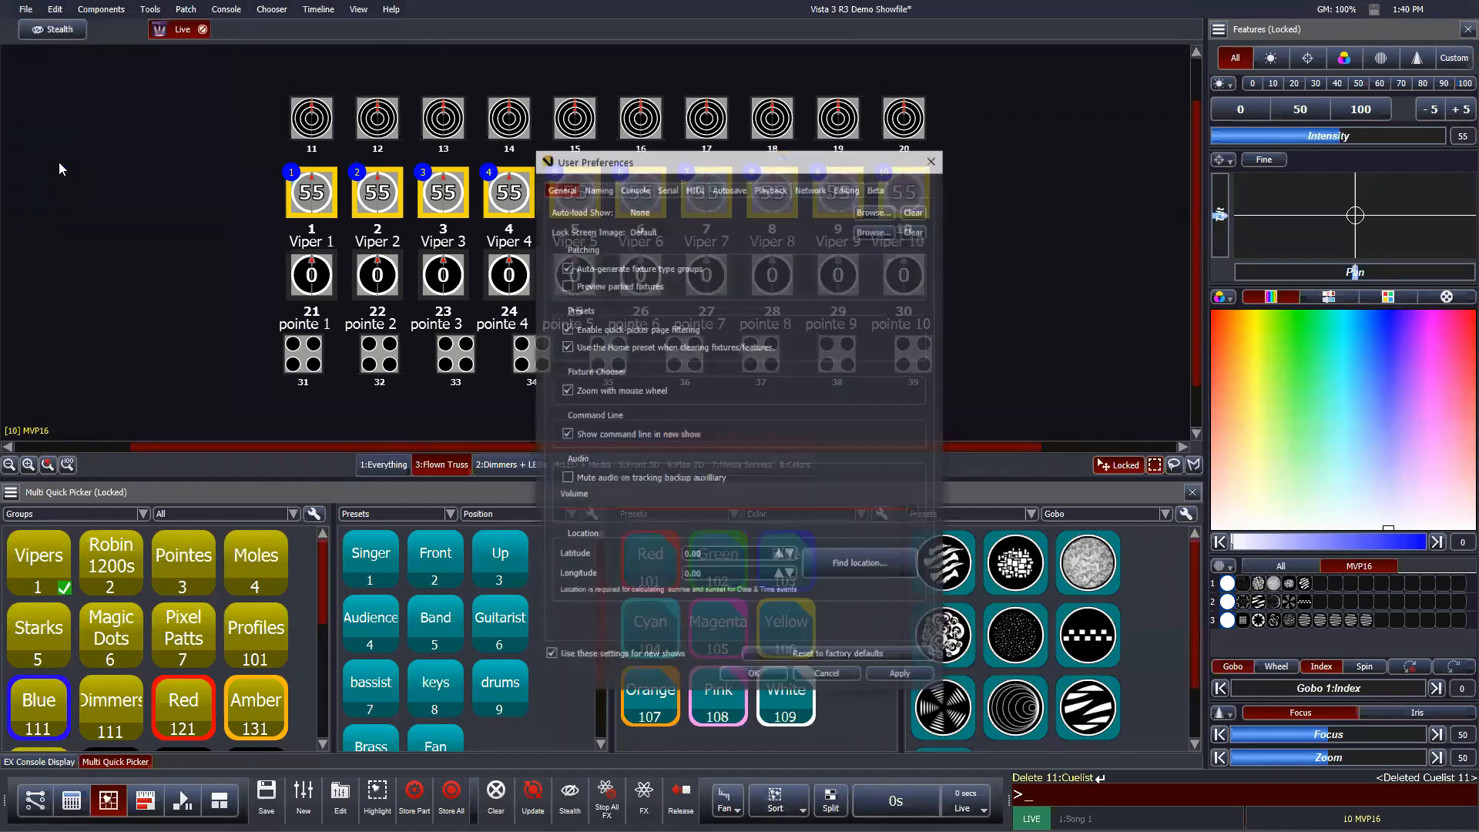
pyautogui.click(848, 188)
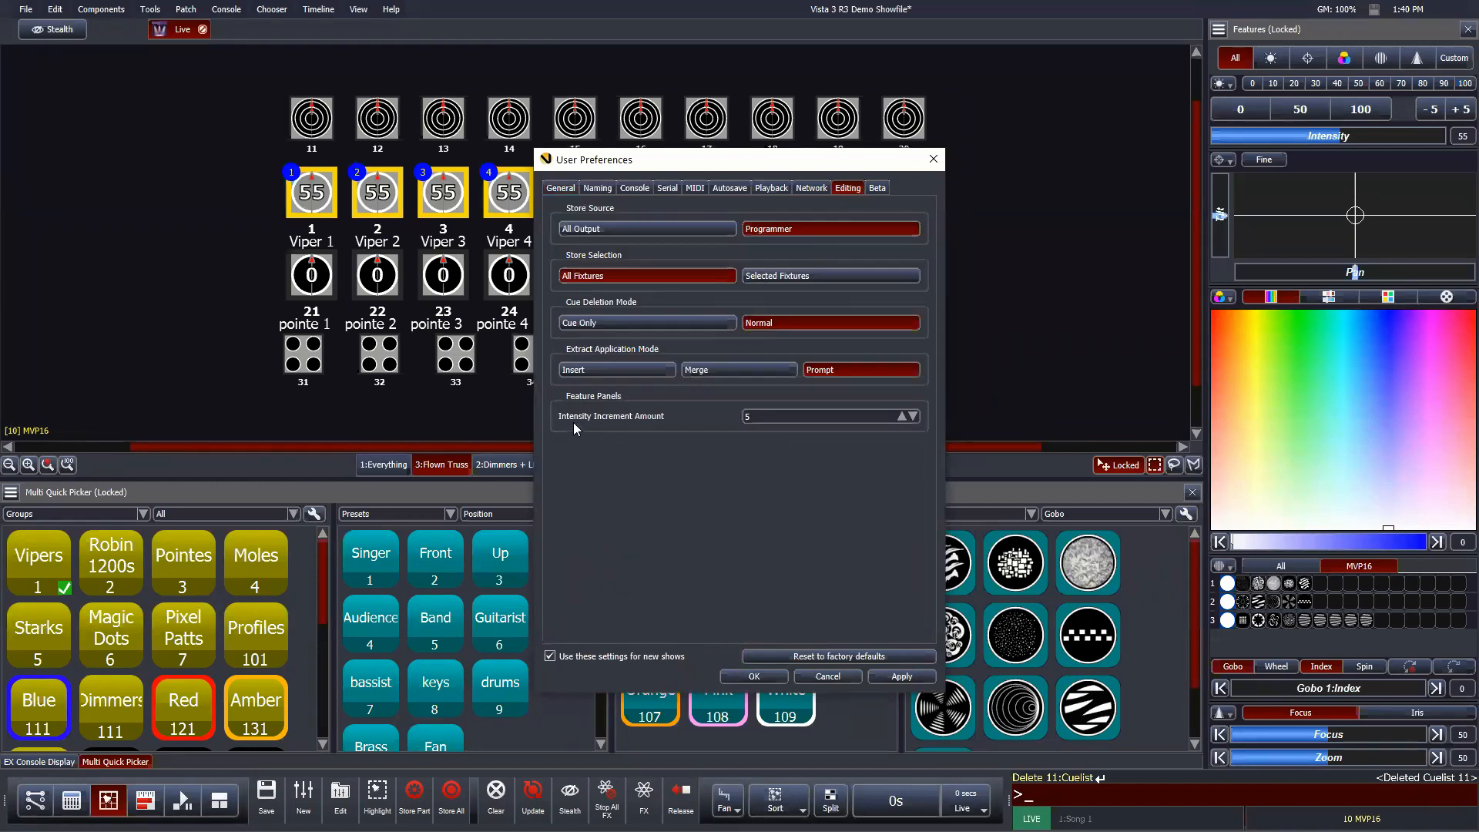
pyautogui.click(800, 414)
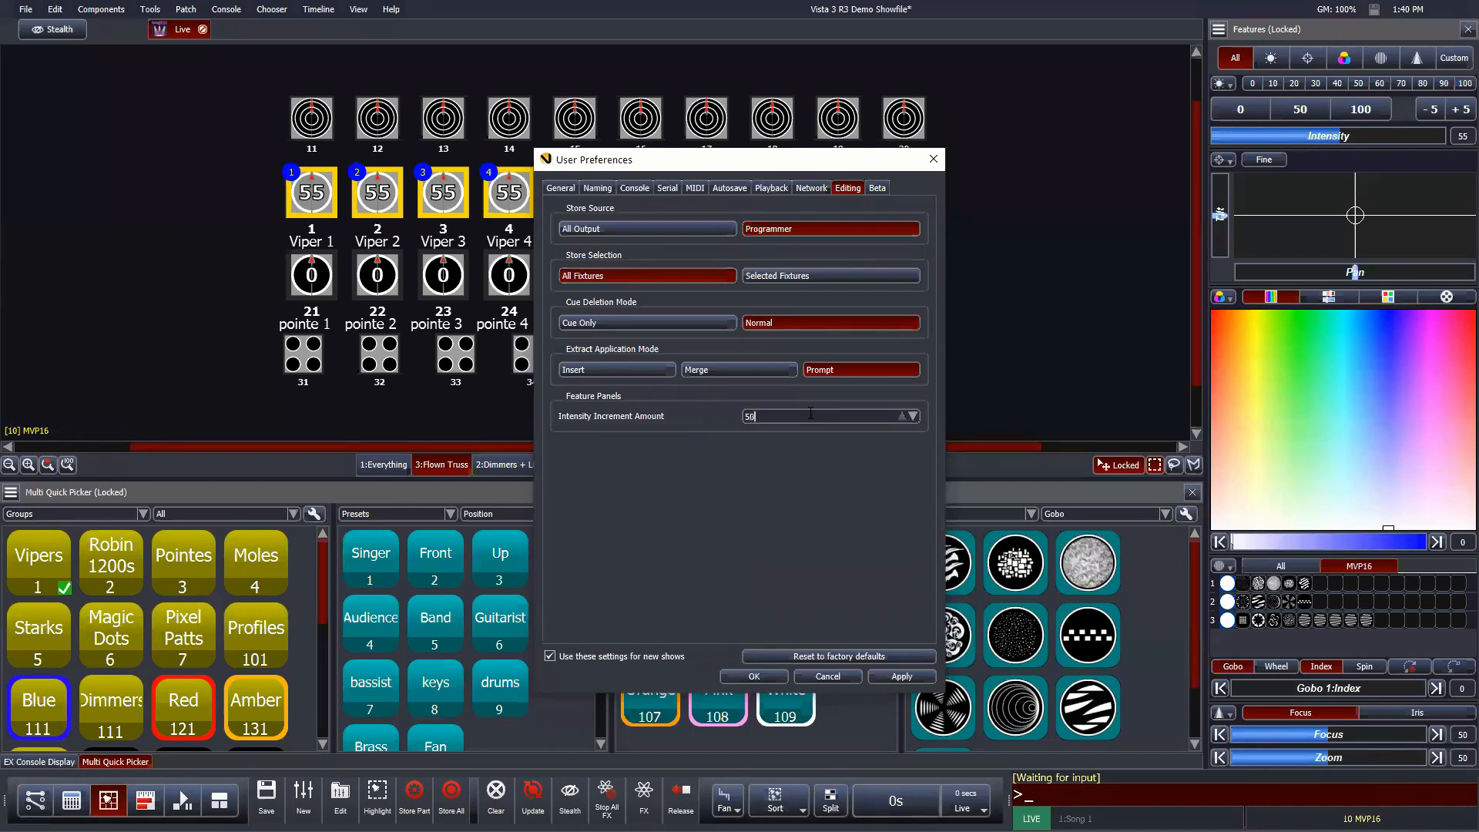
pyautogui.write('10')
pyautogui.click(903, 677)
pyautogui.click(774, 681)
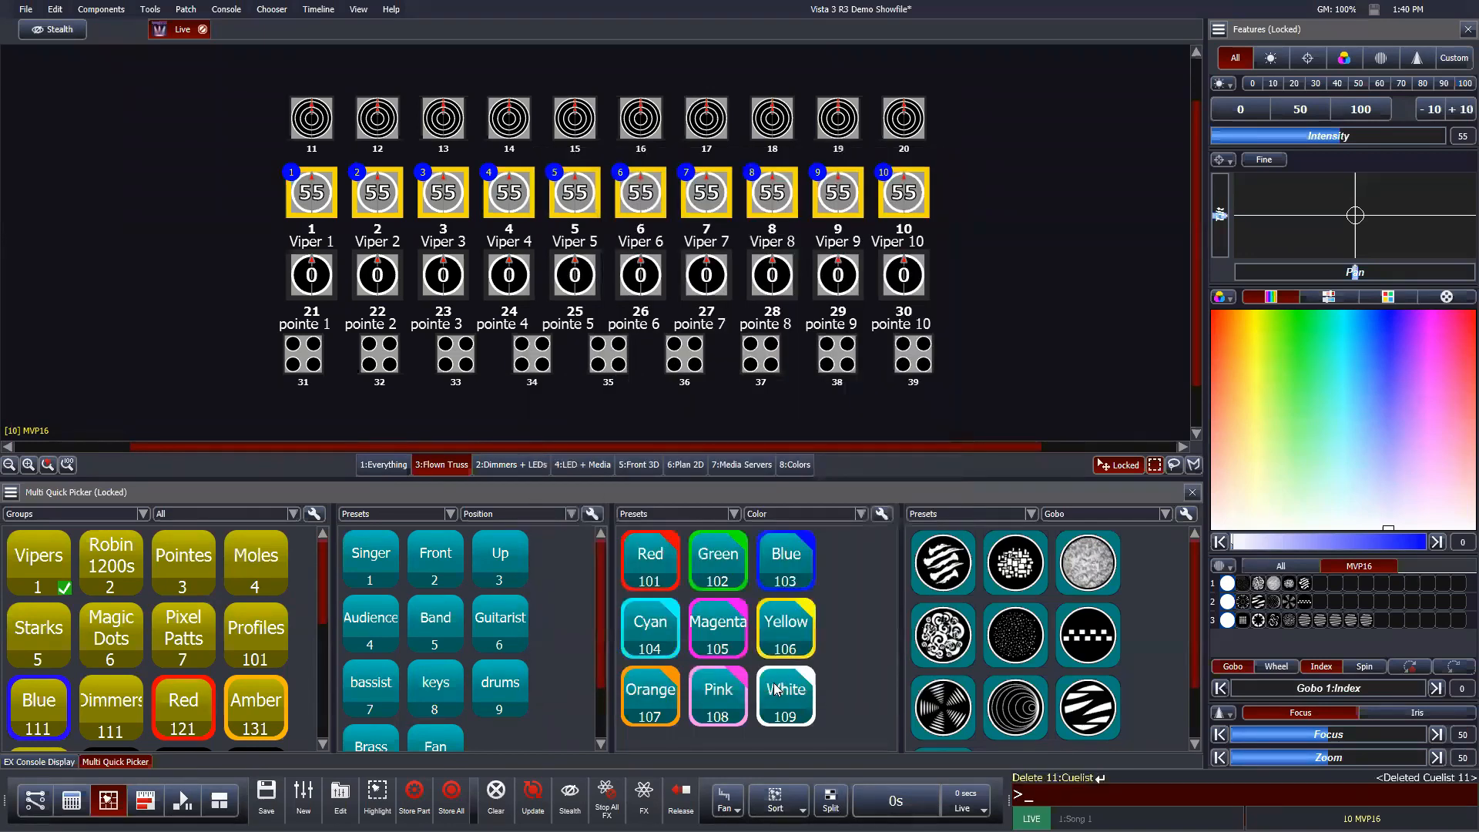
pyautogui.click(1435, 109)
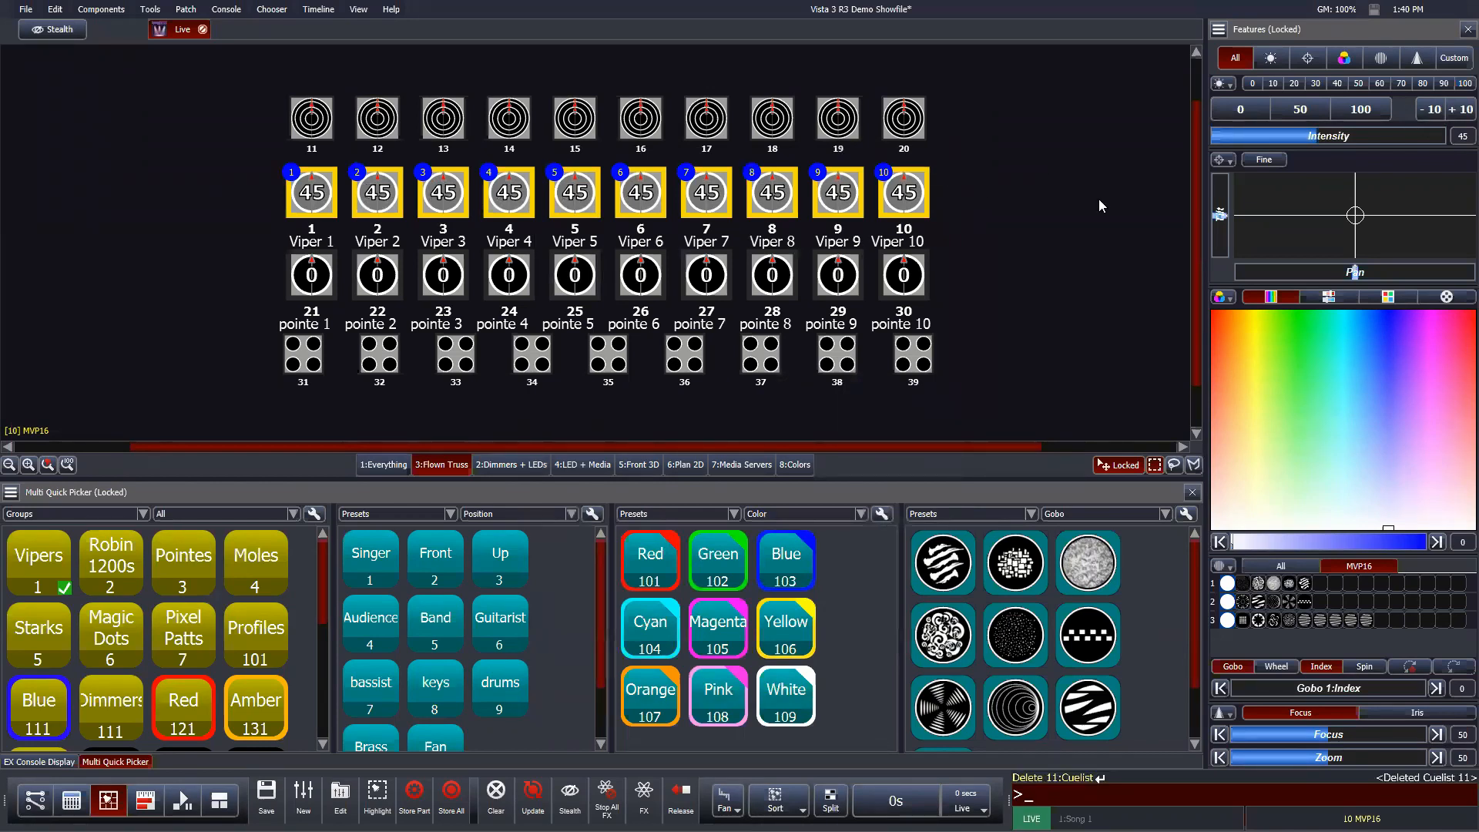
# Step: Adjust the tilt and pan of the selected Vipers, checking the dedicated position features in between
pyautogui.moveTo(1220, 214); pyautogui.dragTo(1226, 269)
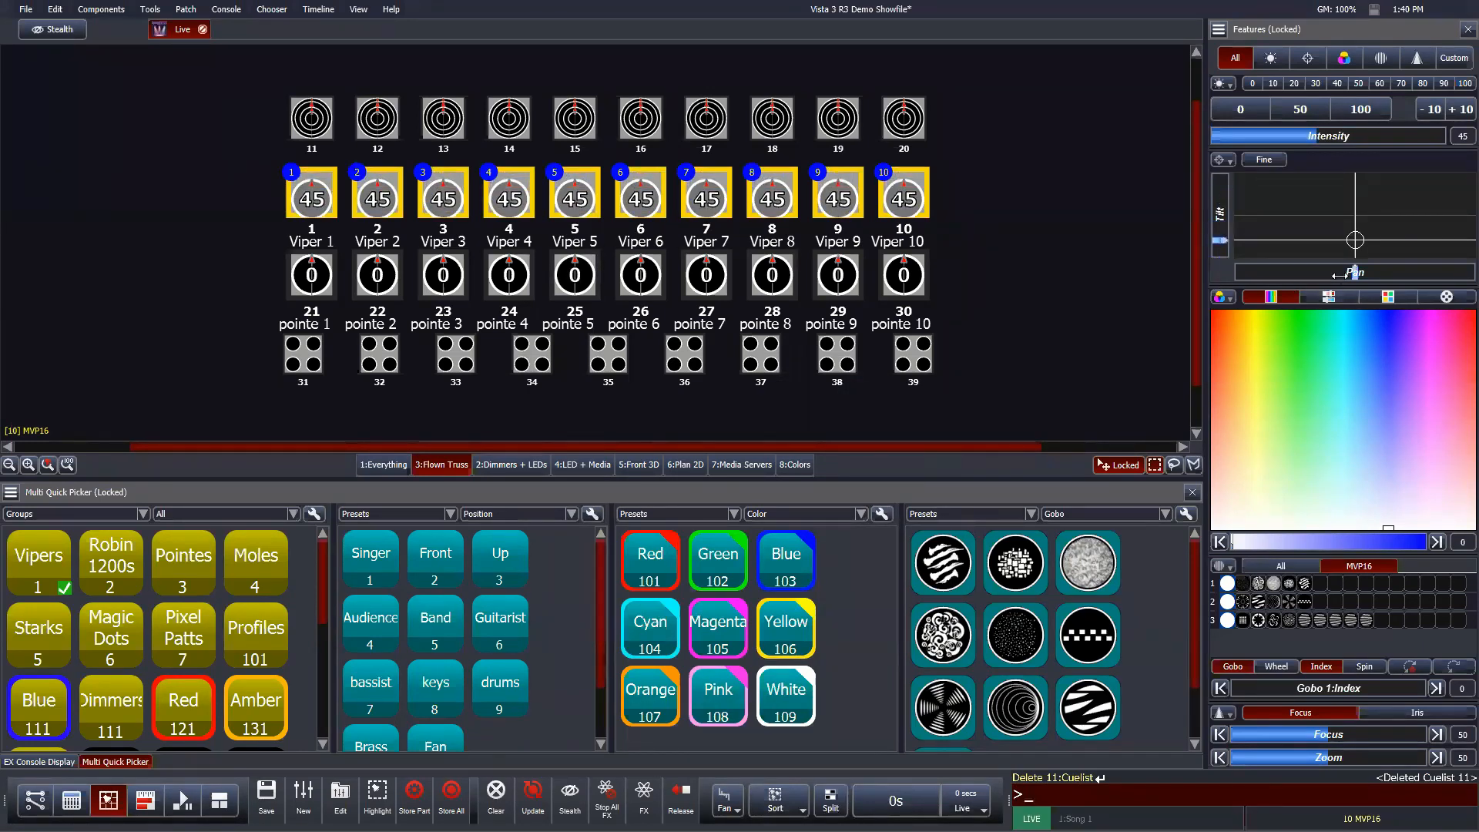
pyautogui.moveTo(1354, 273); pyautogui.dragTo(1386, 273)
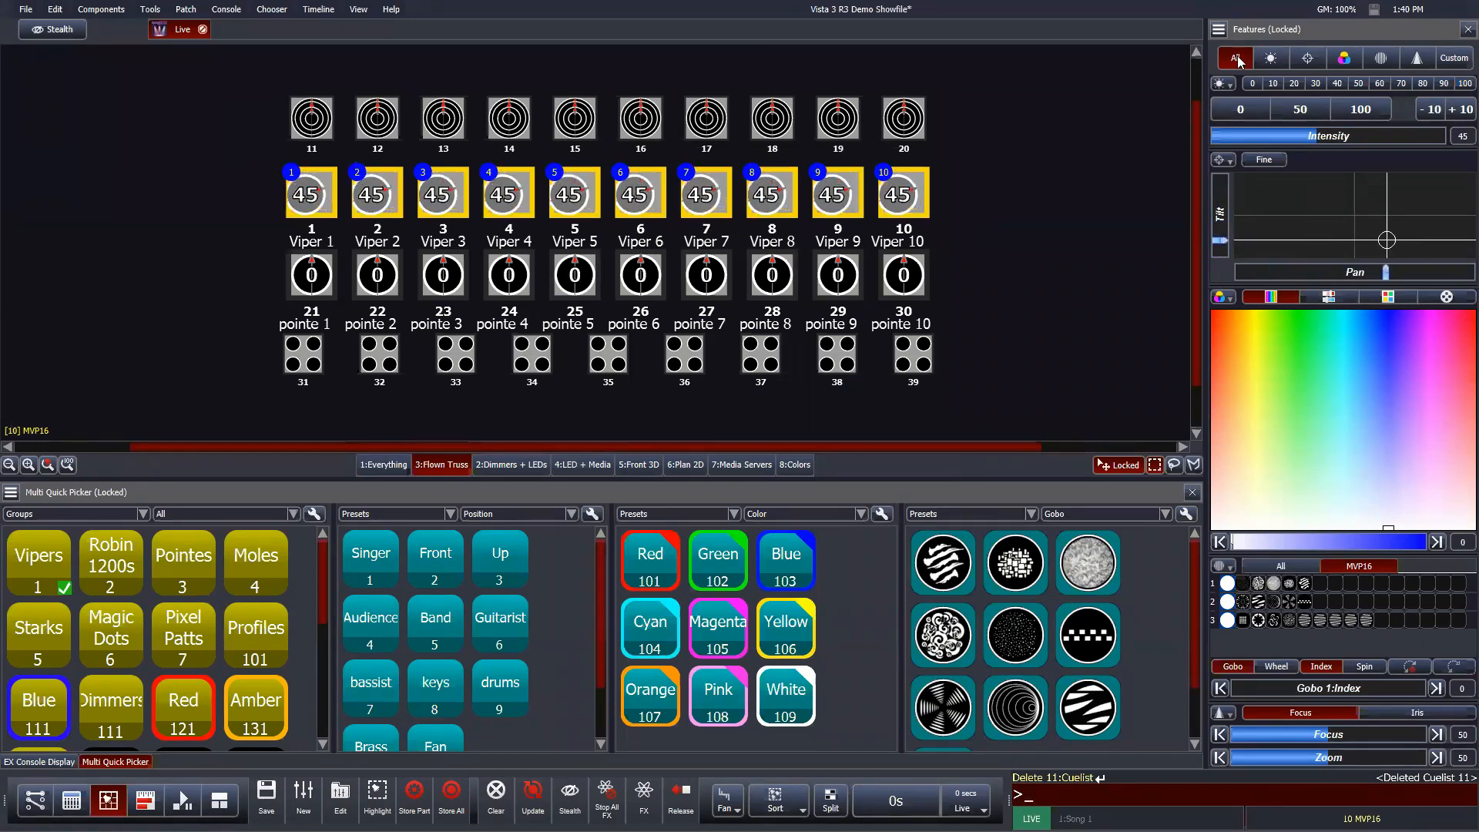
pyautogui.click(1307, 63)
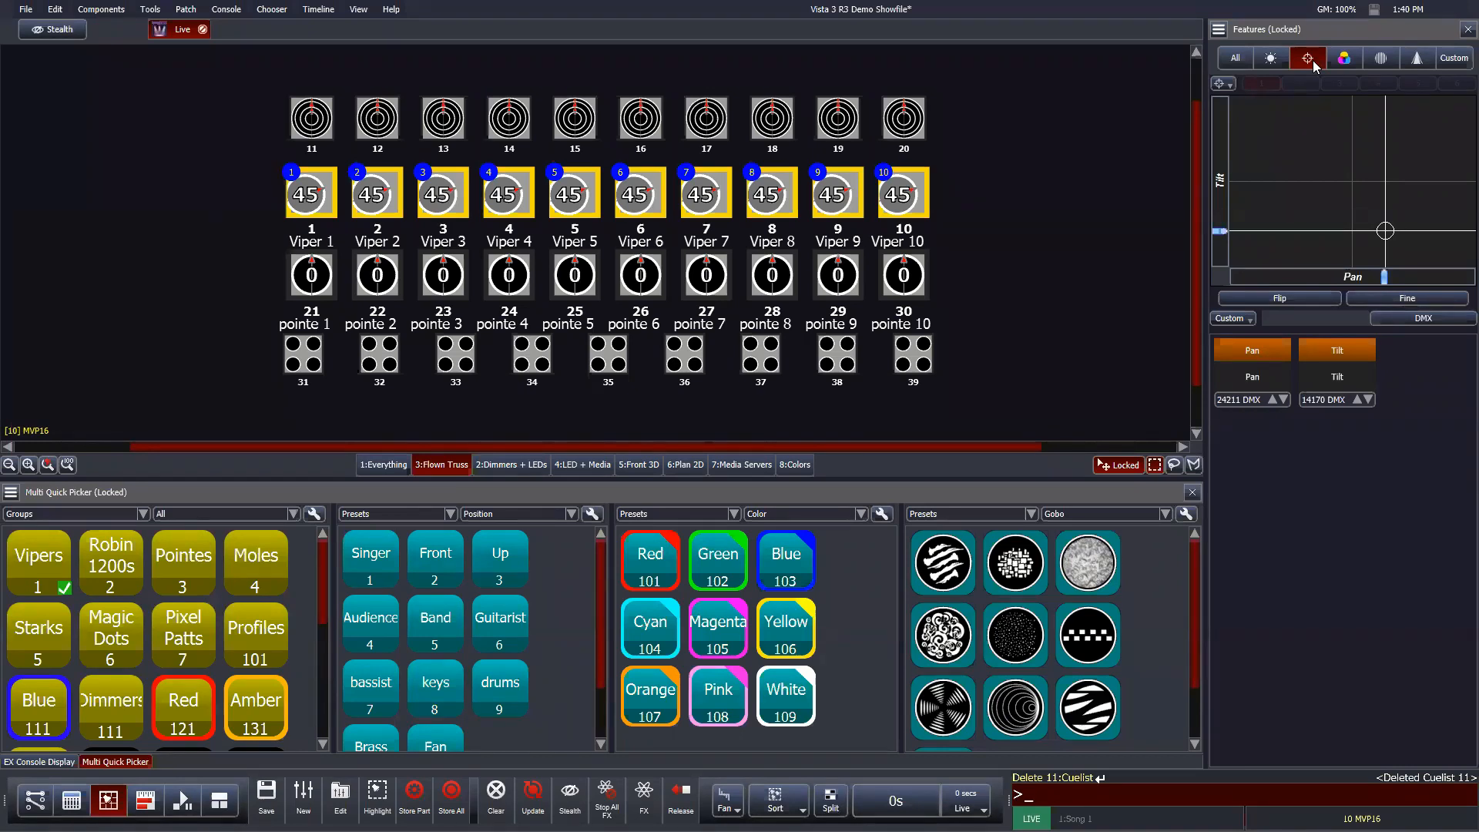
pyautogui.click(1236, 57)
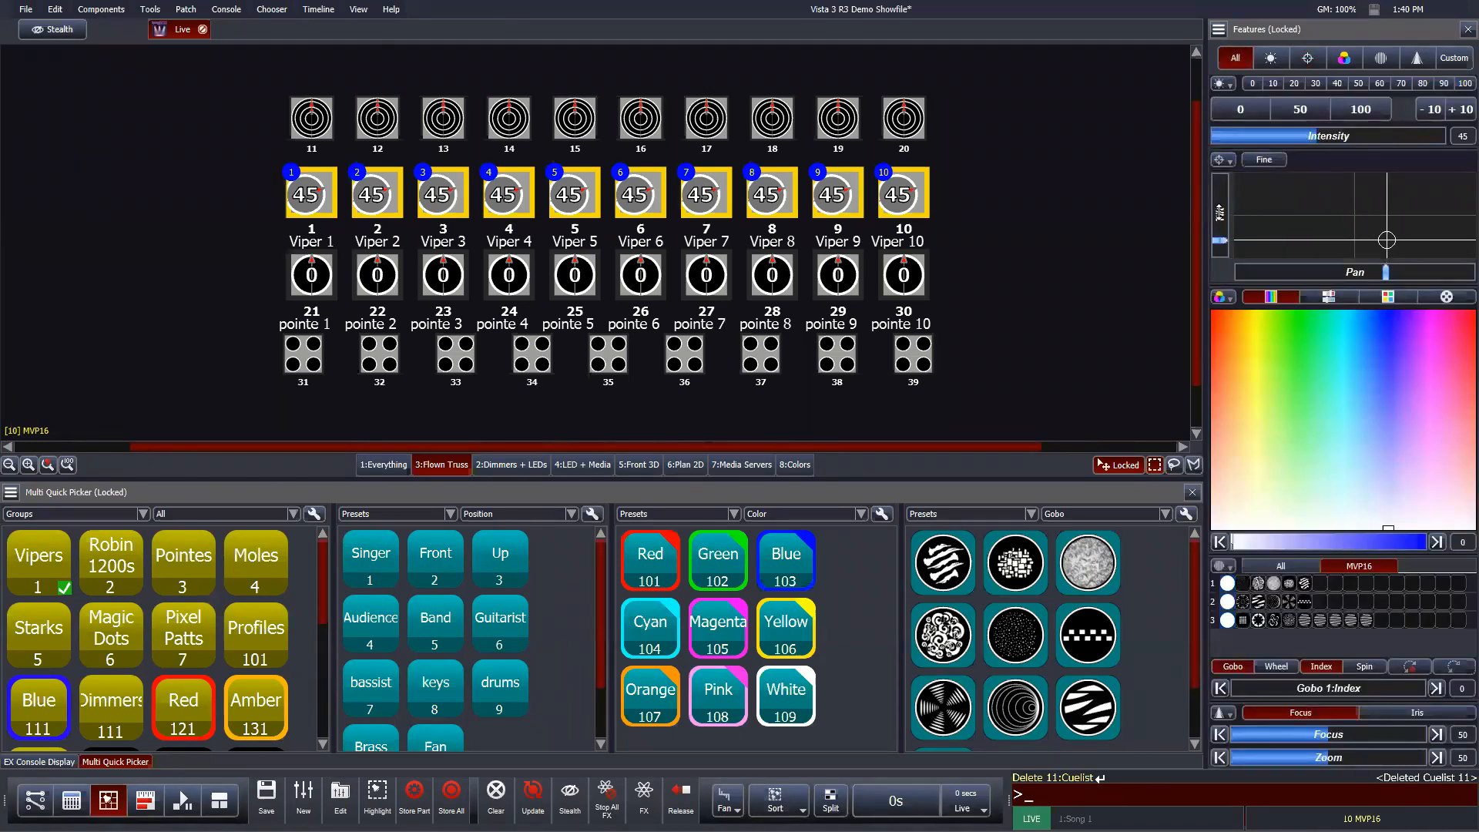
pyautogui.click(1221, 185)
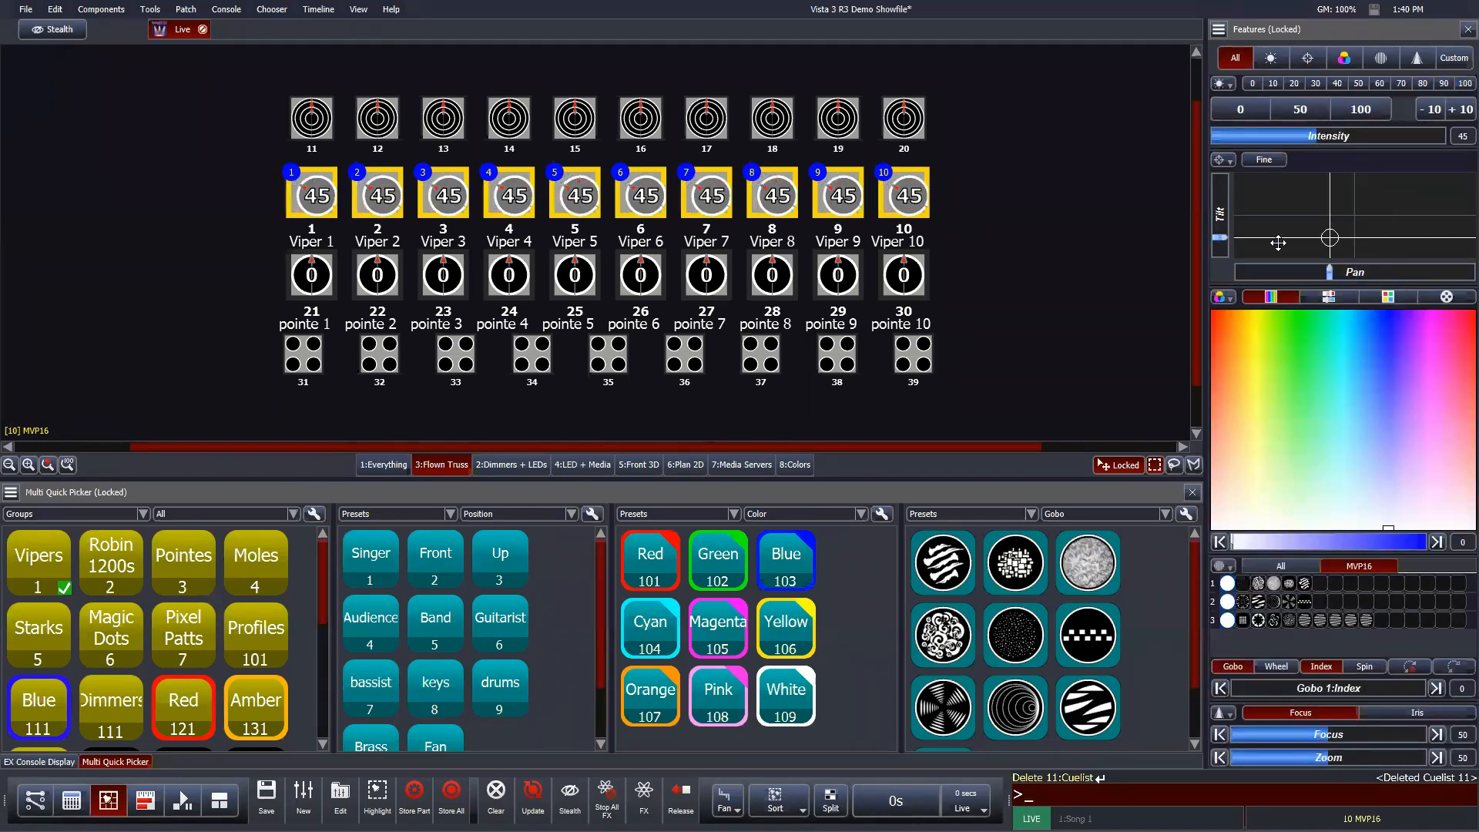
pyautogui.moveTo(1226, 231)
pyautogui.mouseDown()
pyautogui.moveTo(1224, 216)
pyautogui.moveTo(1223, 238)
pyautogui.mouseUp()
pyautogui.moveTo(1331, 272); pyautogui.dragTo(1379, 272)
pyautogui.click(1358, 272)
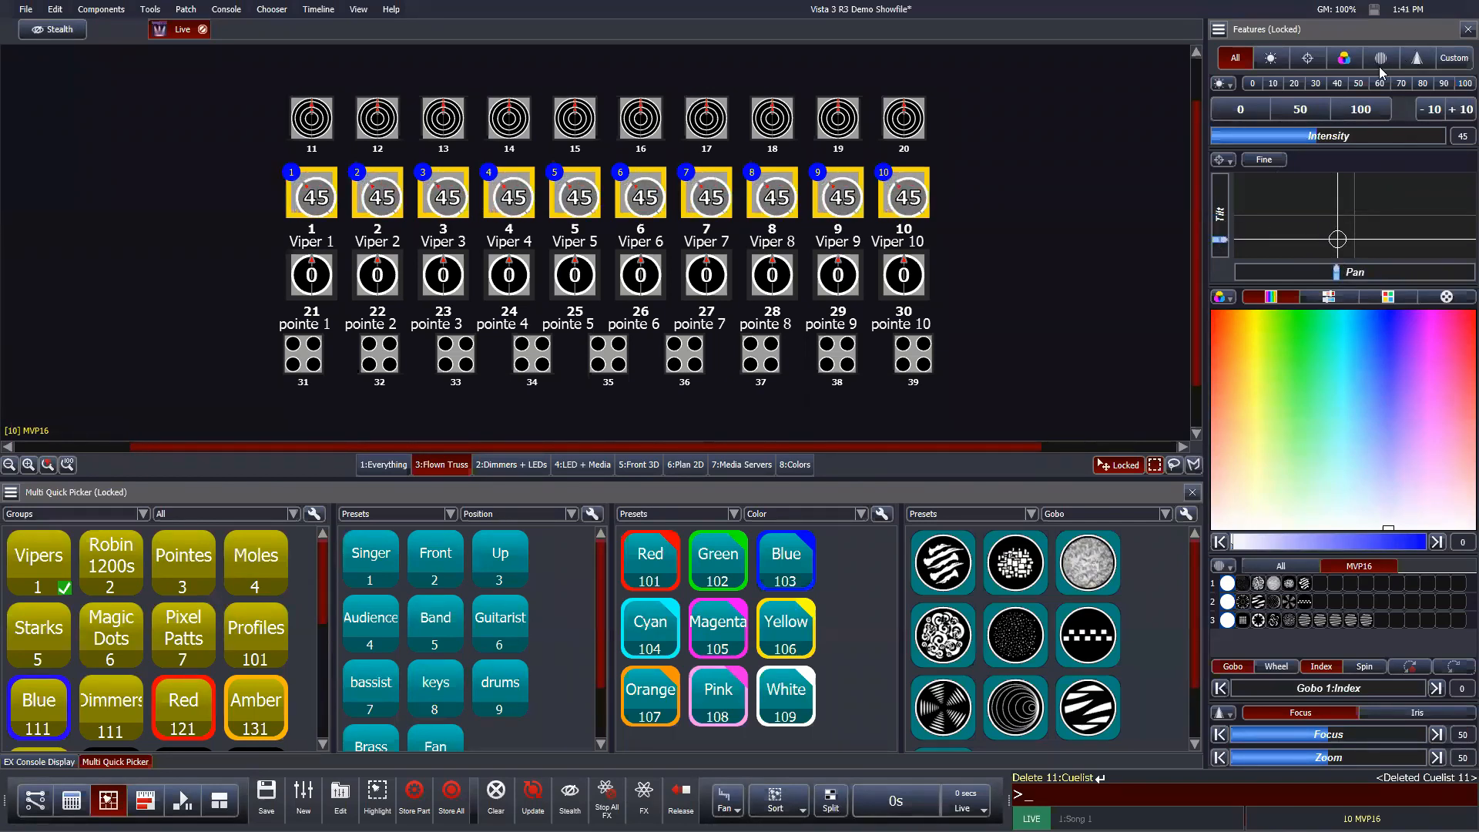
# Step: Review the Focus and Frame beam features of the Vipers and return to all features
pyautogui.click(1414, 61)
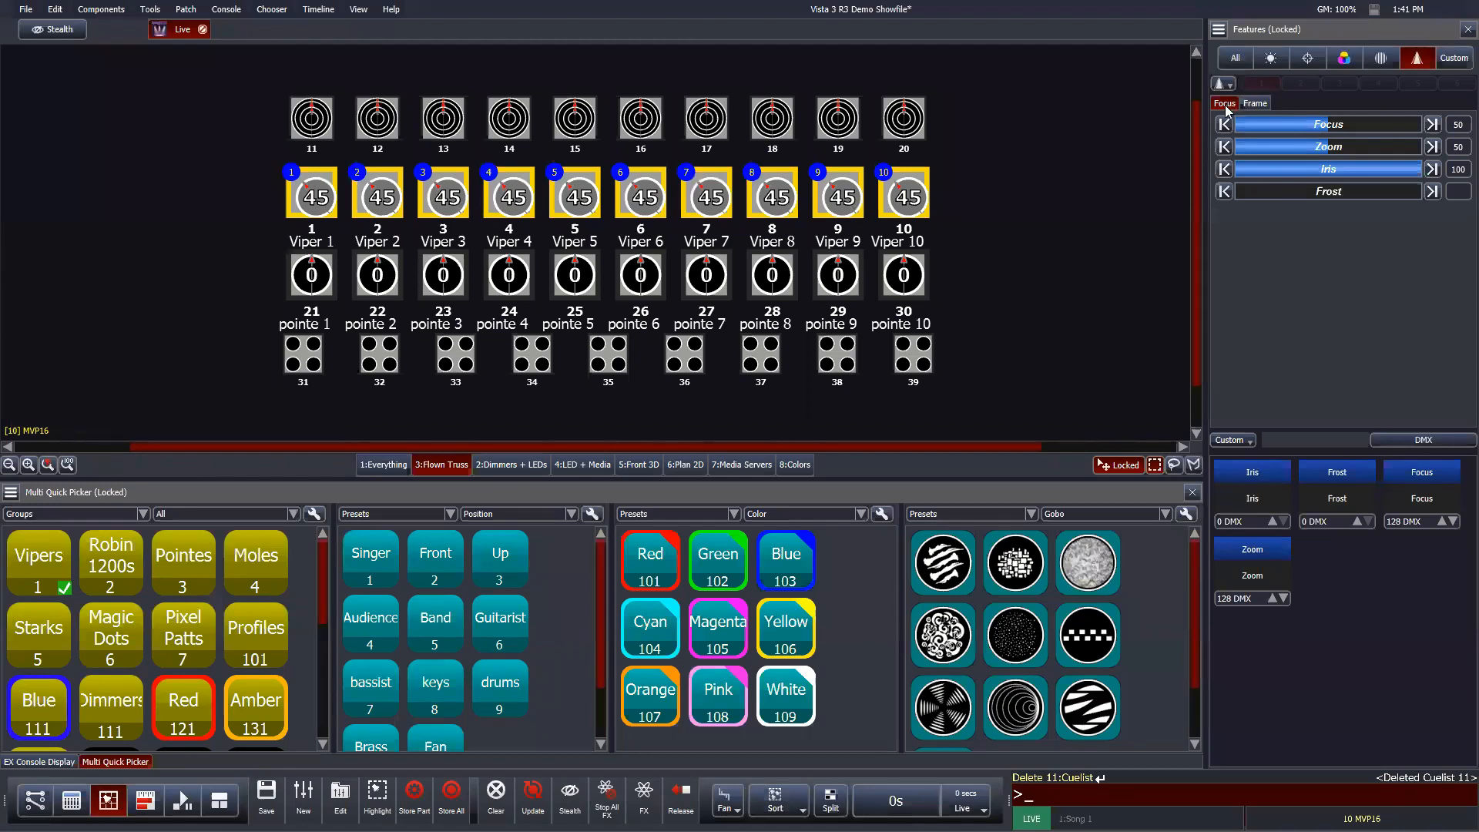
pyautogui.click(1254, 104)
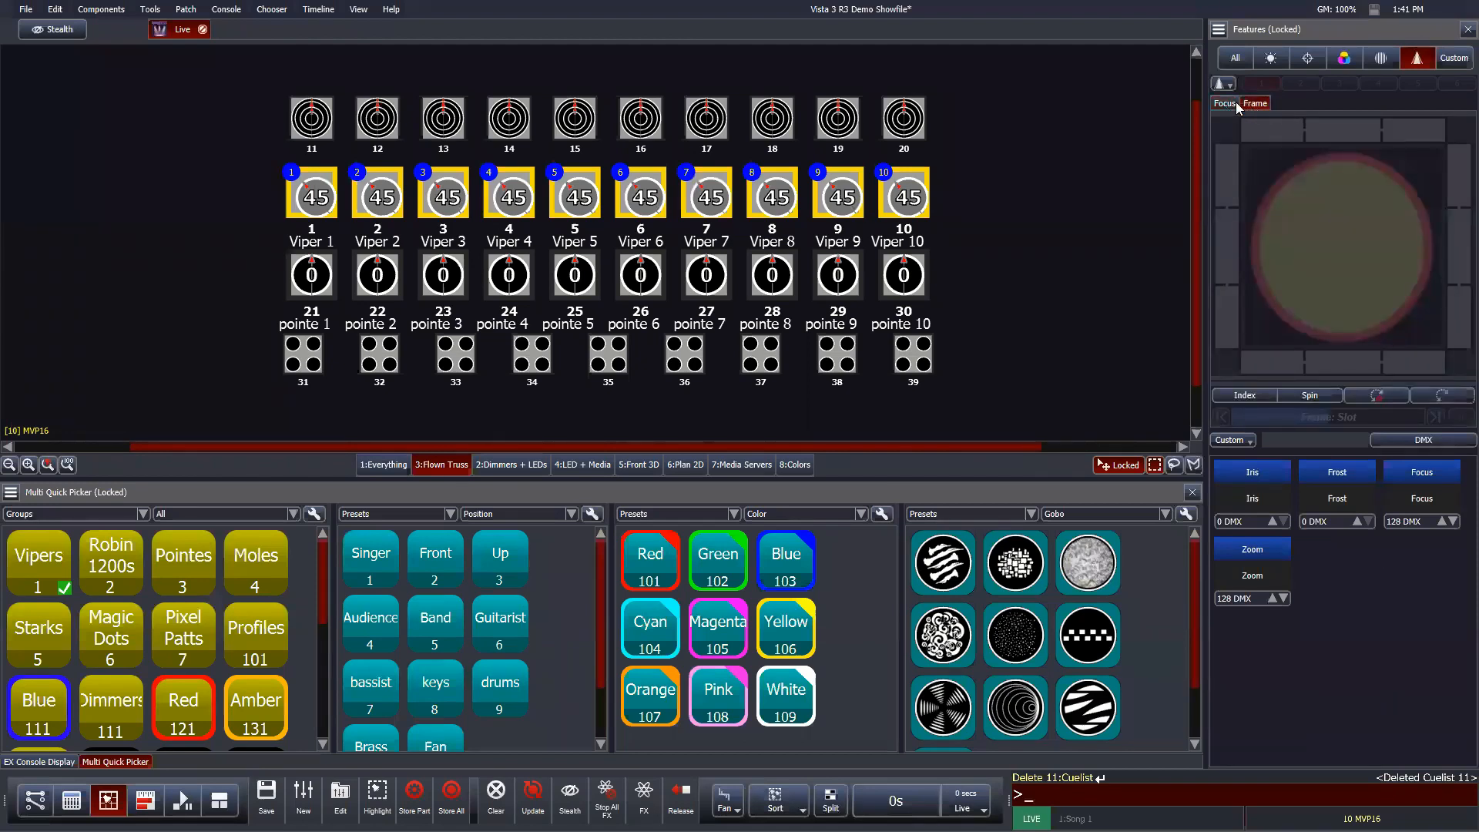
pyautogui.click(1225, 104)
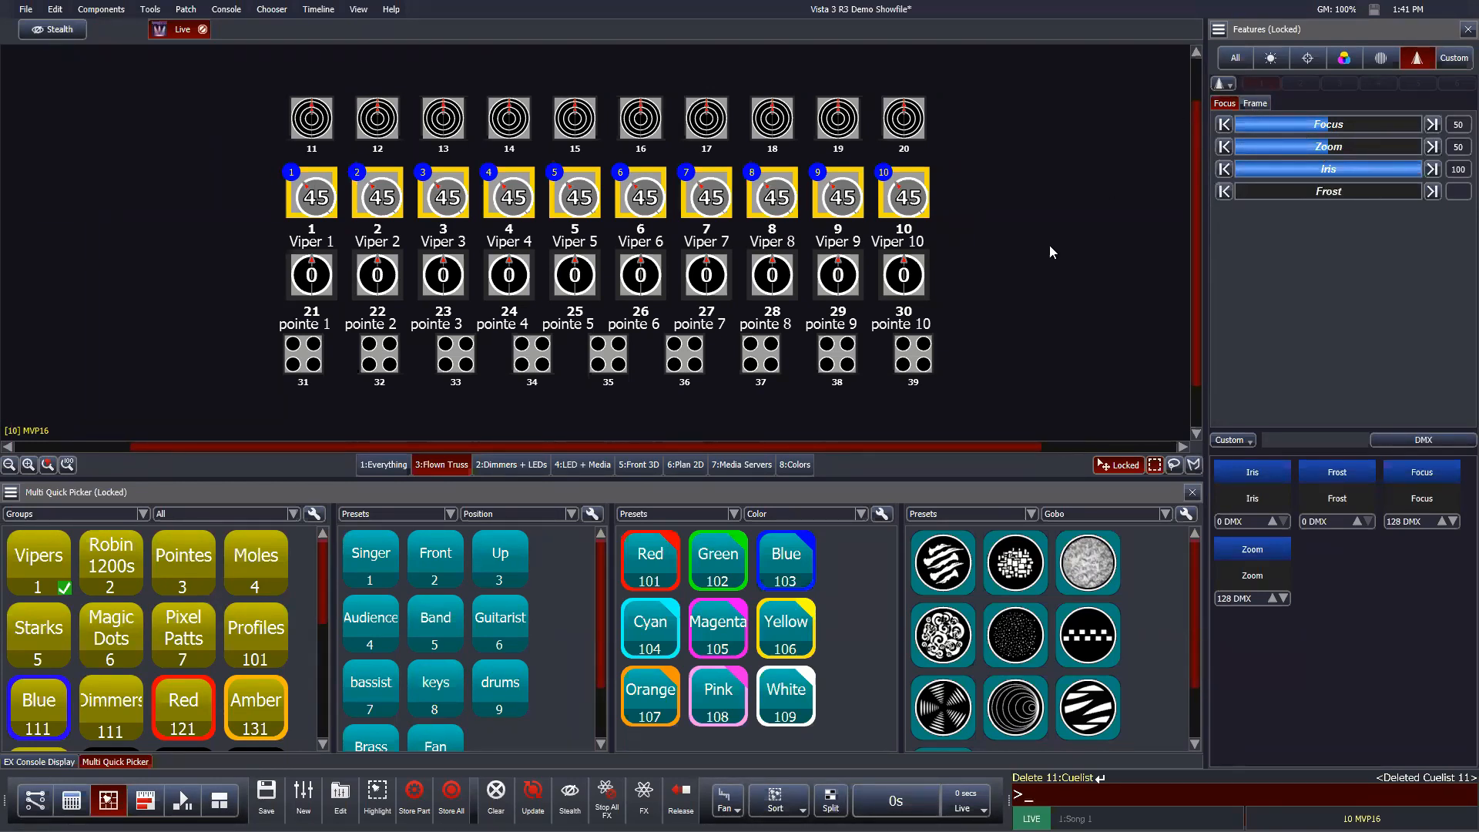
pyautogui.click(1237, 61)
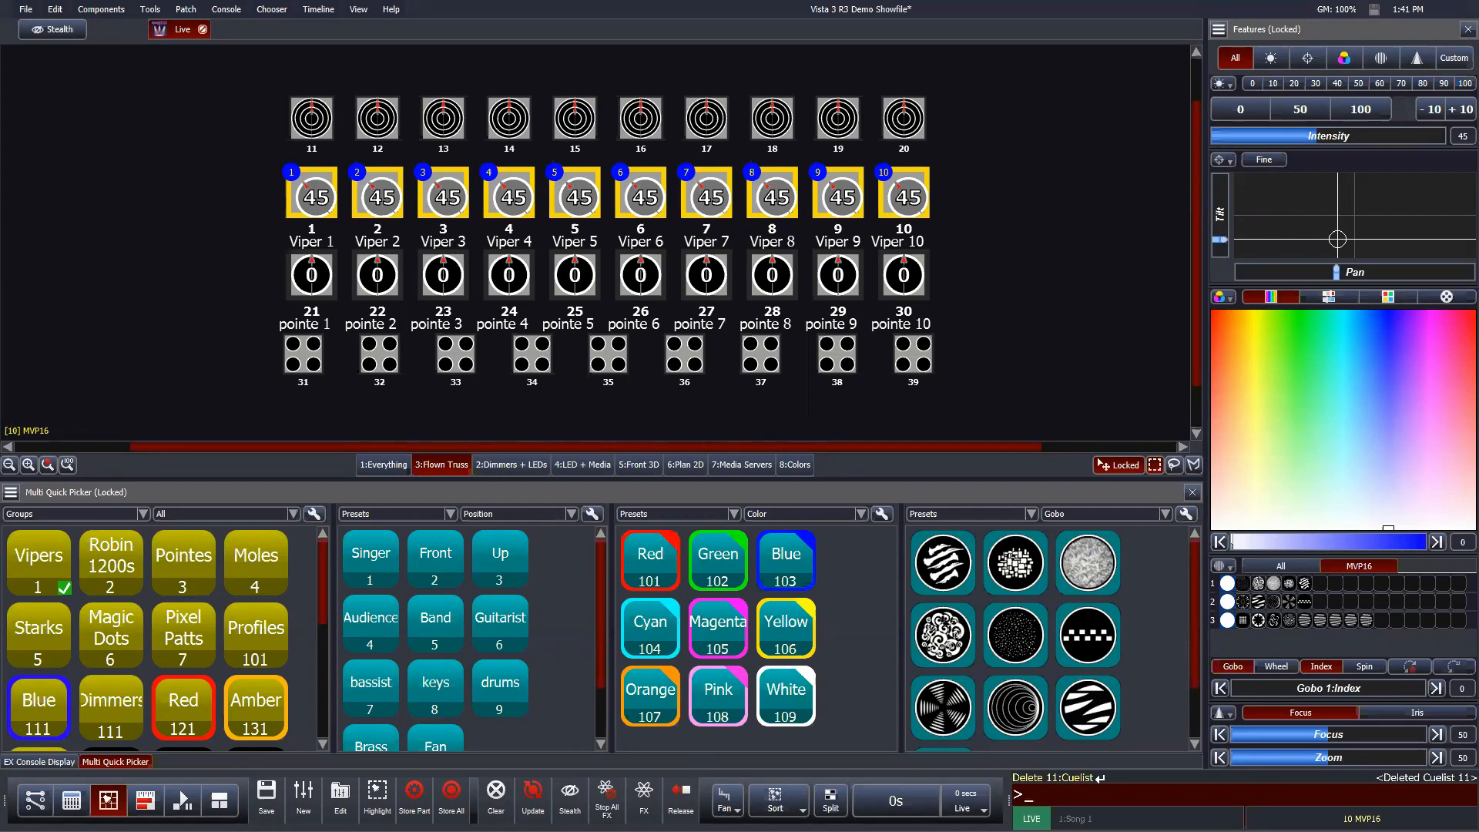
# Step: Create a new cuelist and set the Vipers to intensity 100 with a yellow color in its first cue
pyautogui.click(303, 799)
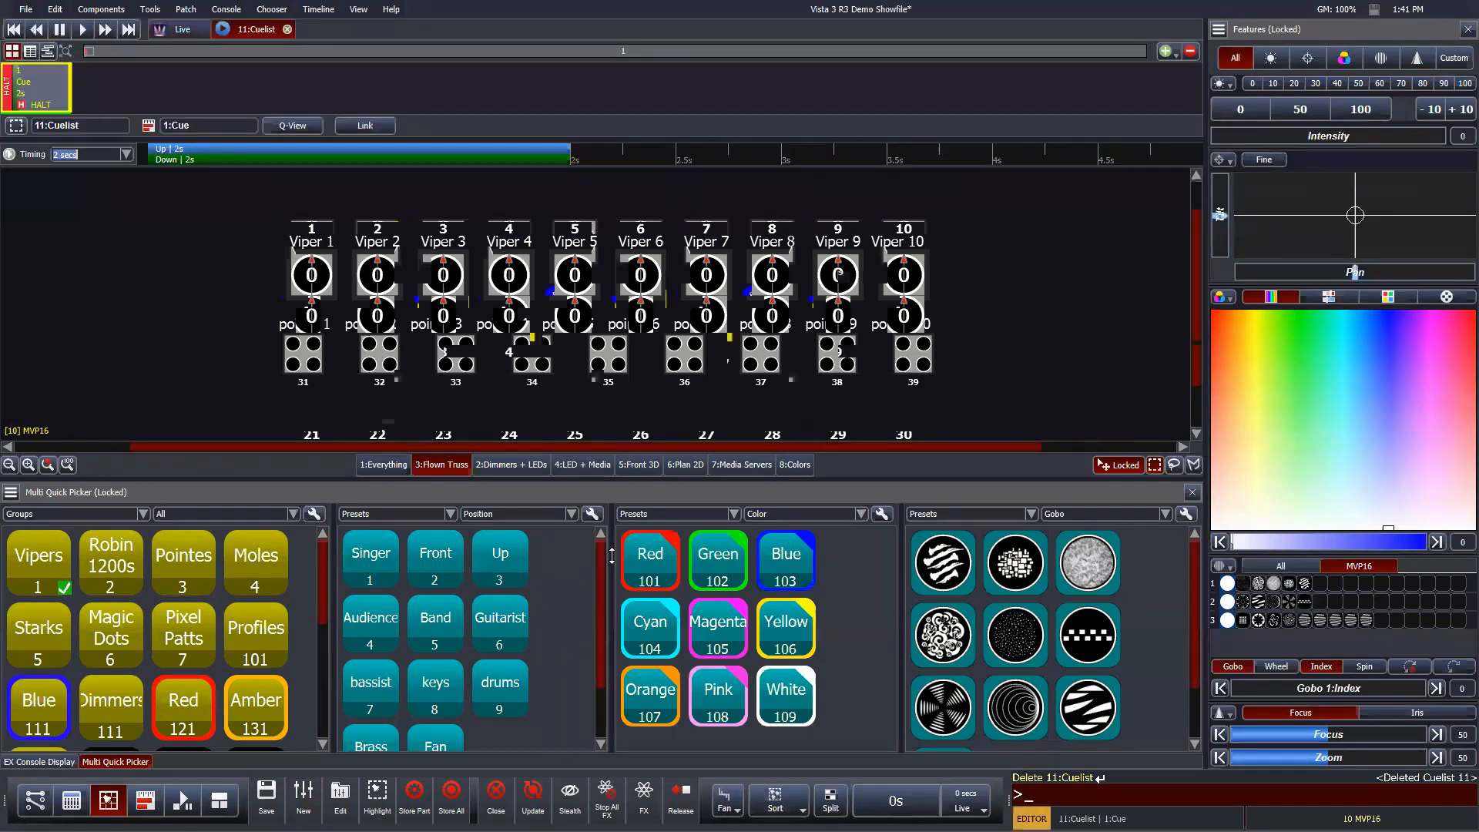
pyautogui.click(1361, 108)
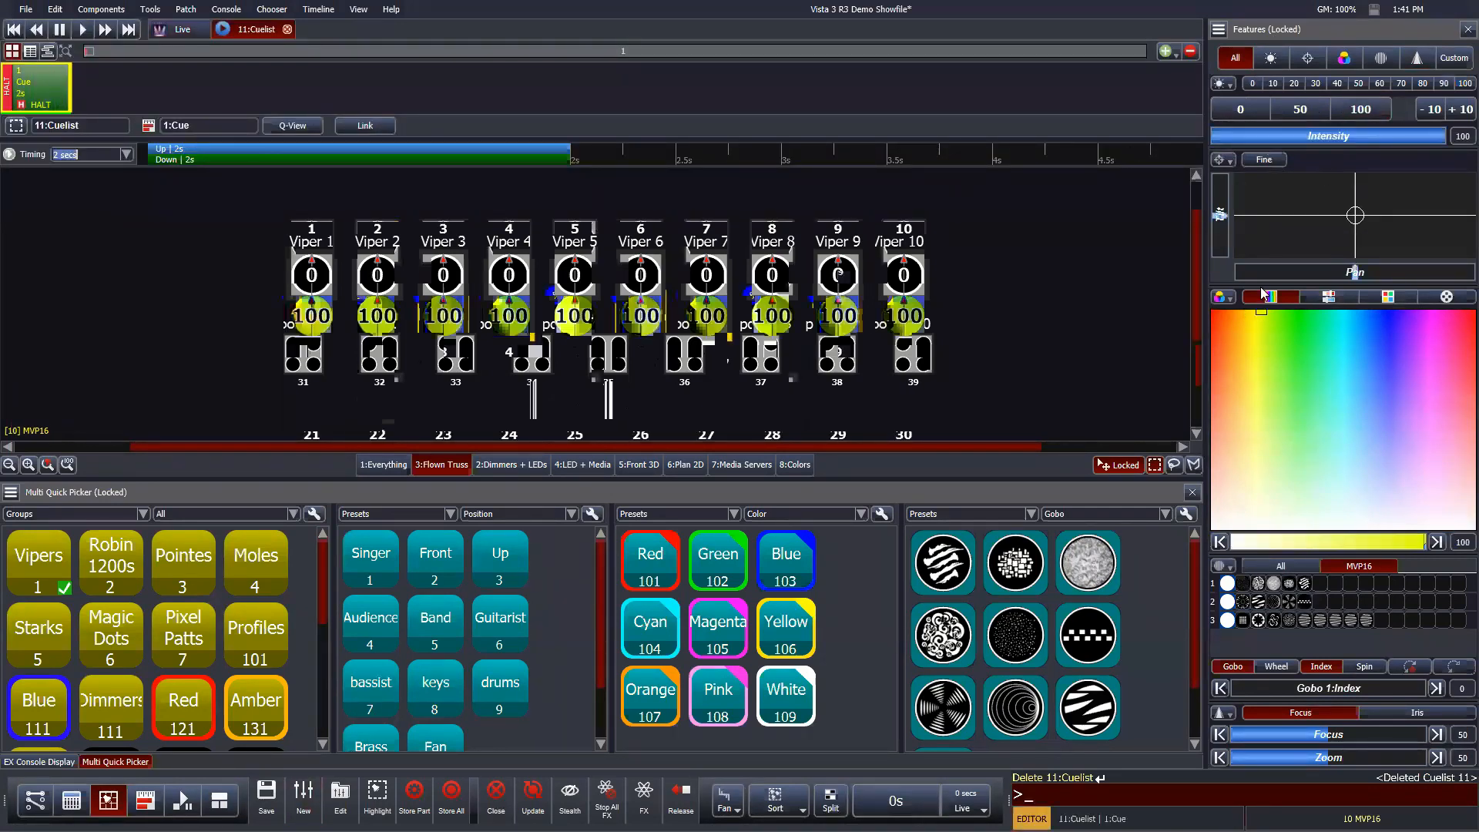
# Step: Add a second cue, show its event timeline and change the Vipers' color to blue
pyautogui.click(1165, 51)
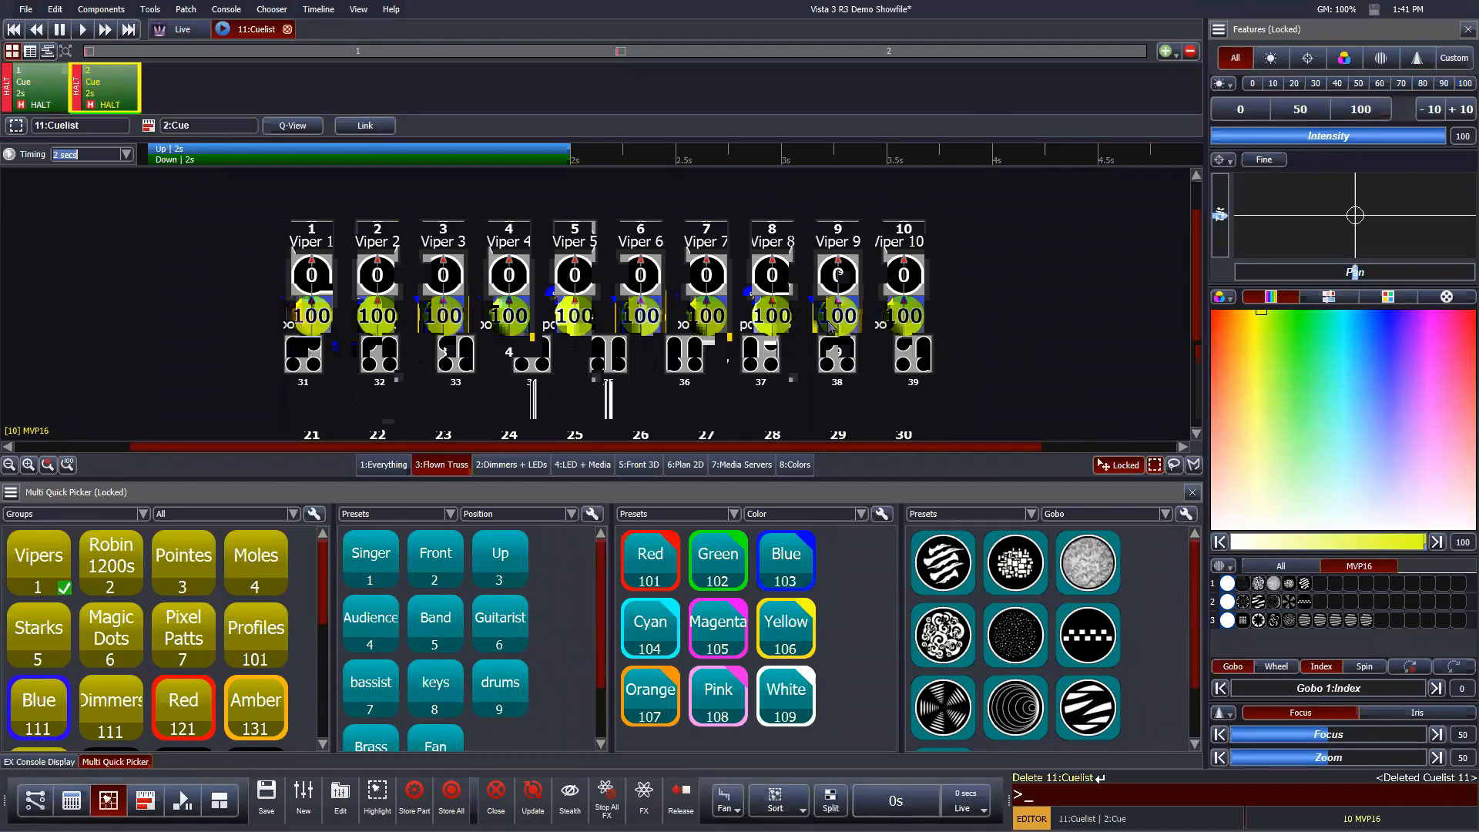
pyautogui.click(145, 802)
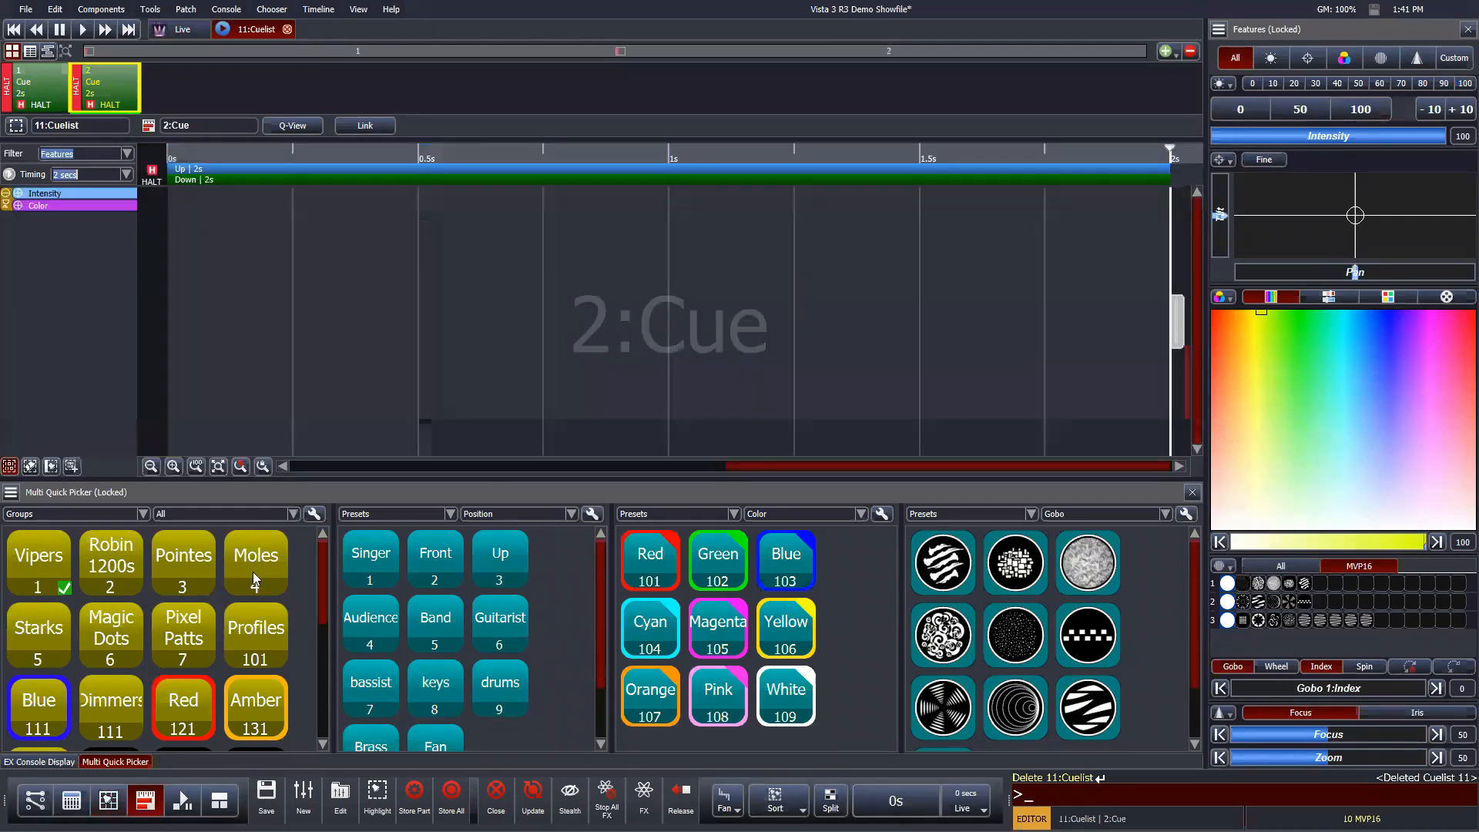
pyautogui.moveTo(1294, 364); pyautogui.dragTo(1377, 327)
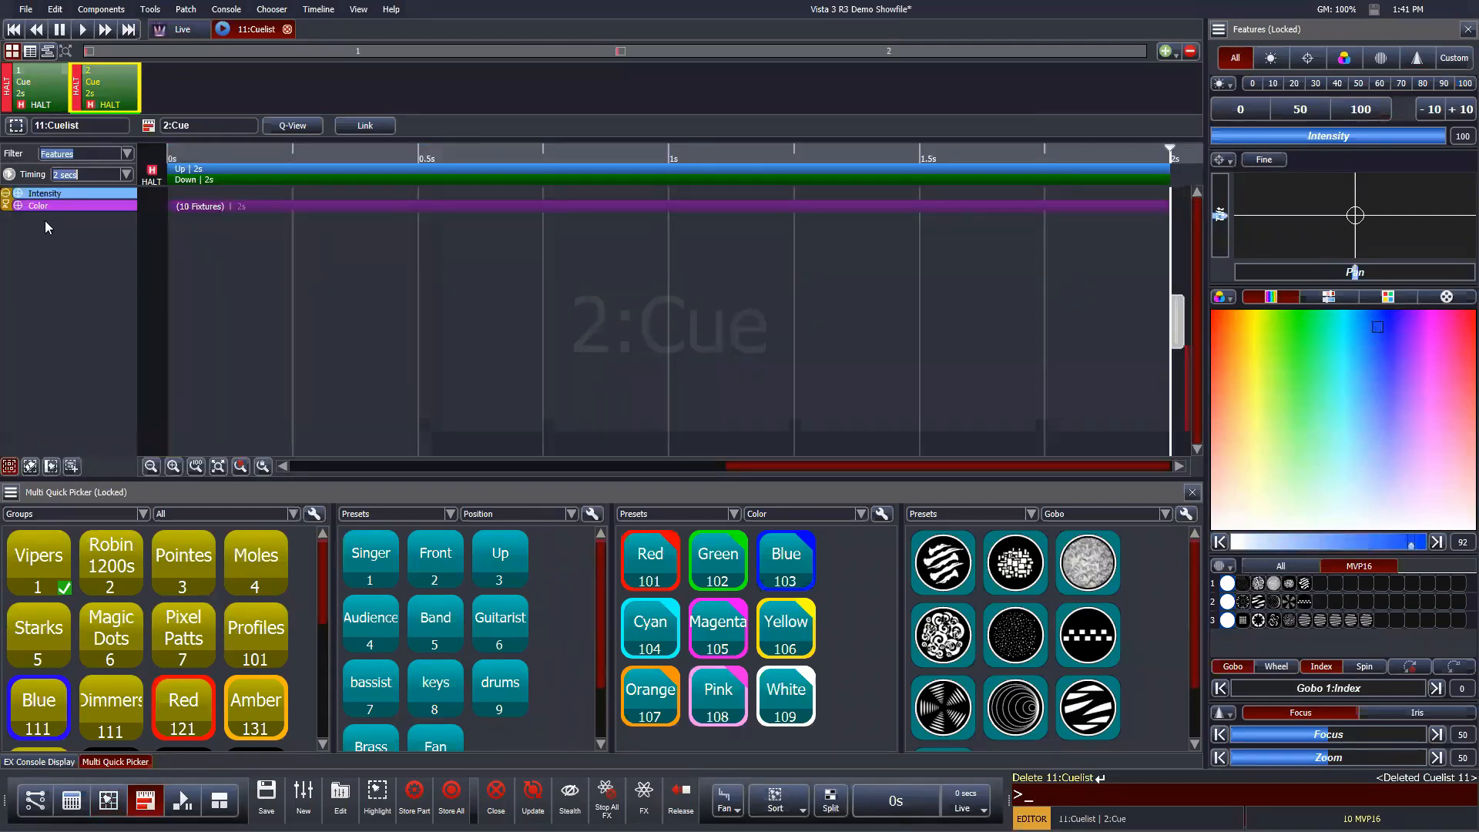
# Step: Expand the color track into individual Vipers and convert their color mix events to release events
pyautogui.click(17, 207)
pyautogui.click(19, 242)
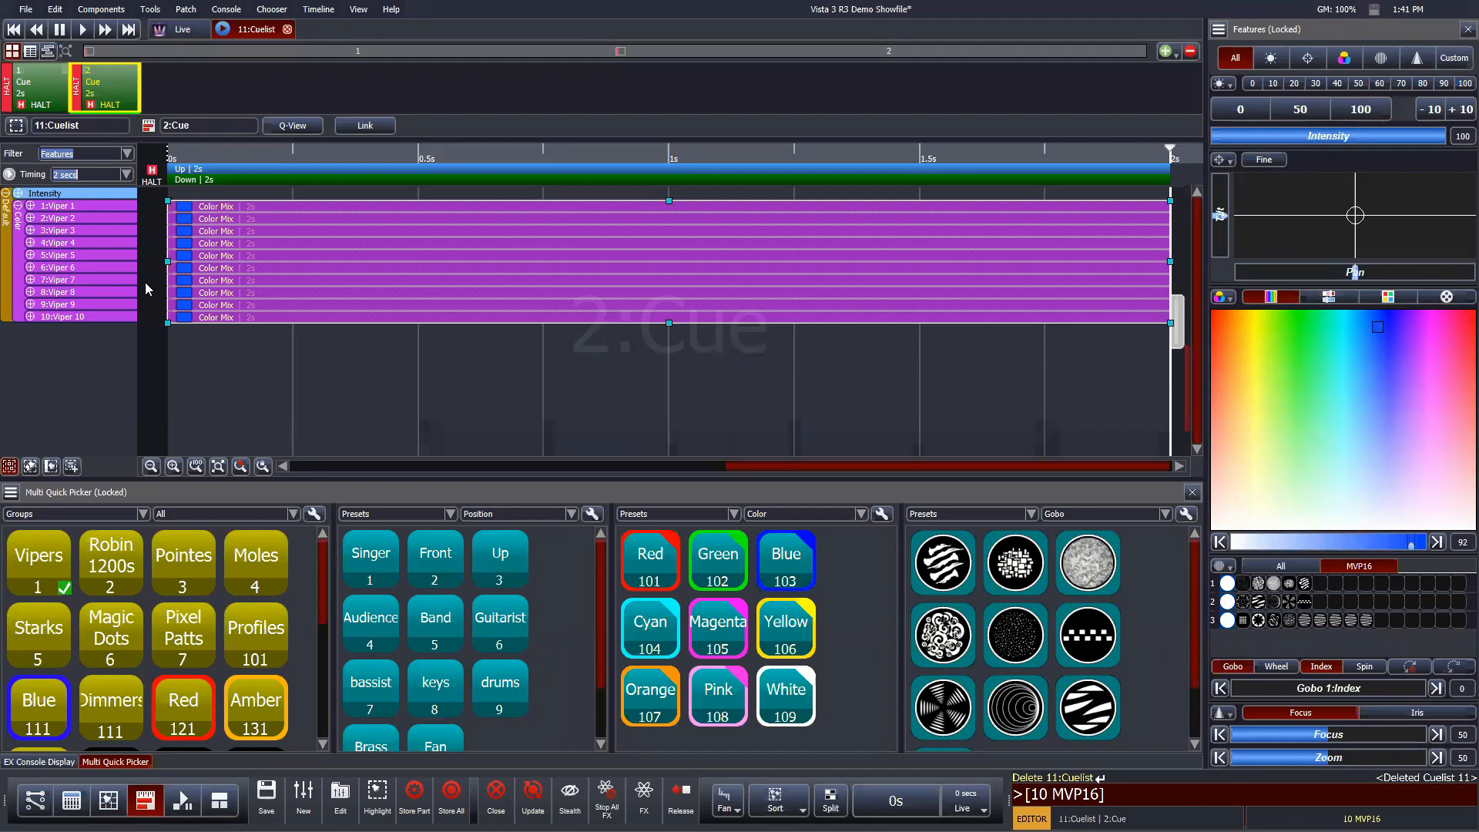
pyautogui.rightClick(269, 269)
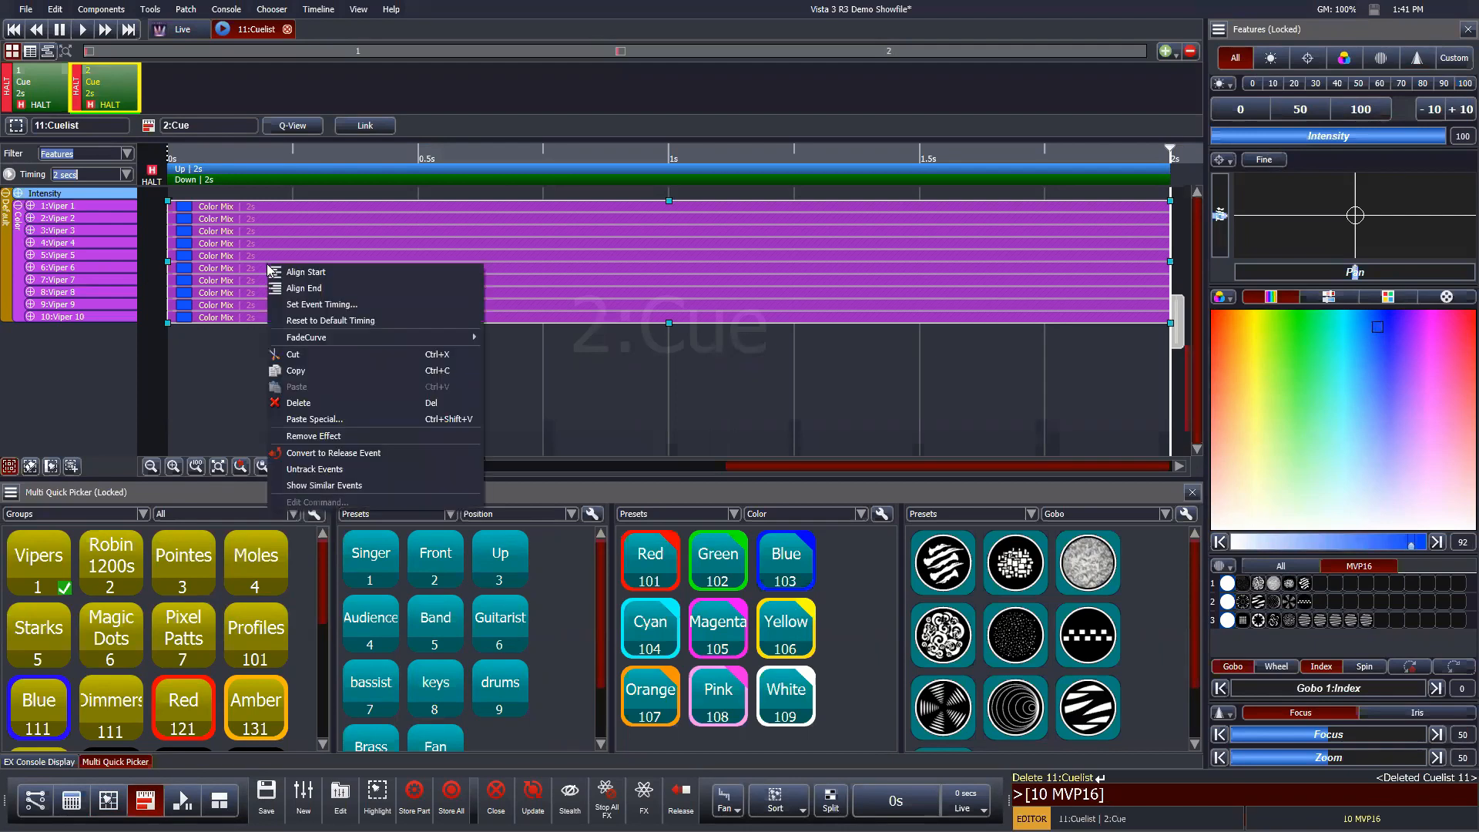
pyautogui.click(435, 452)
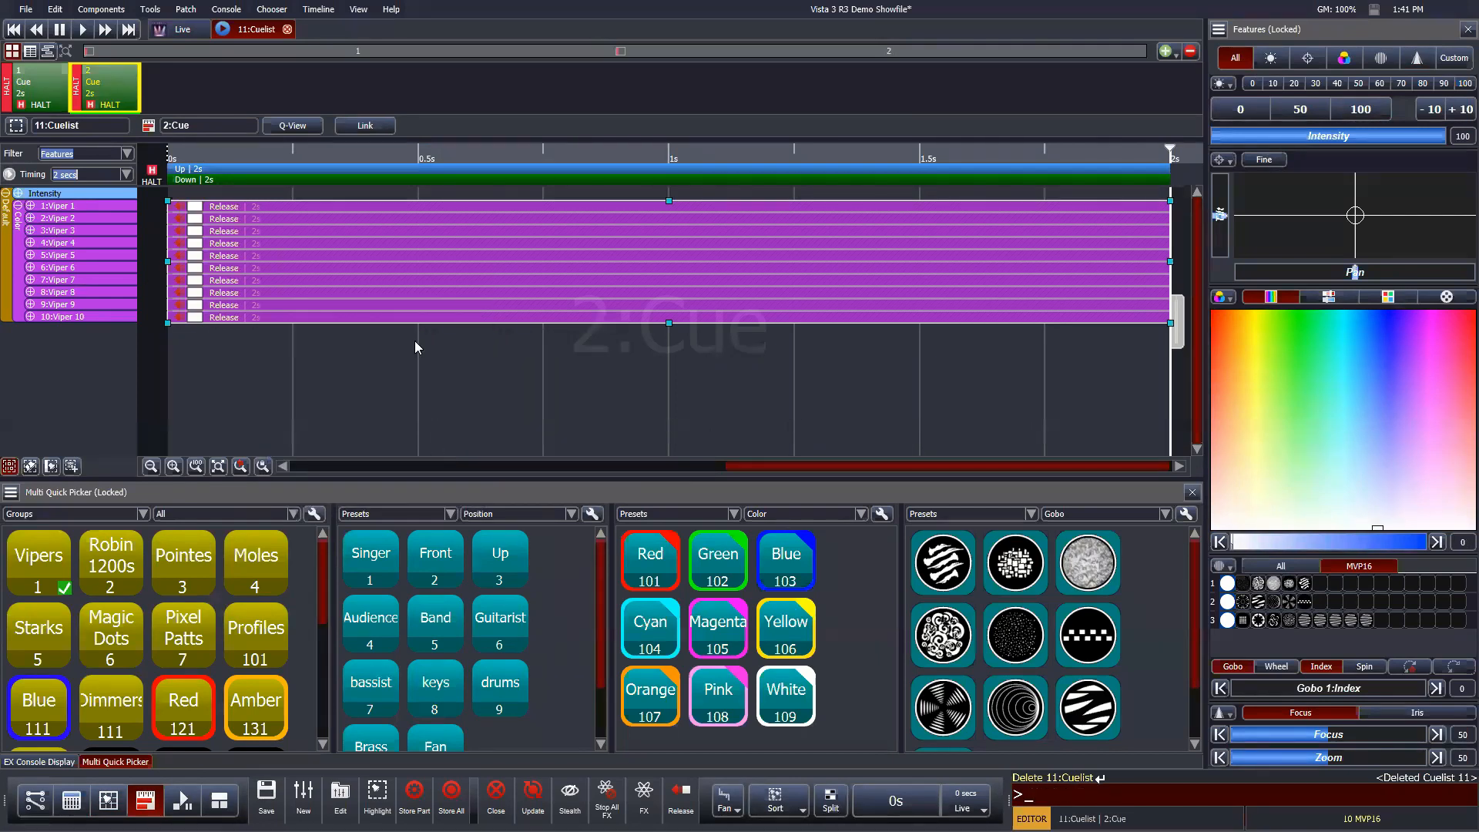
# Step: Select all the Vipers' release events in cue 2 and delete them
pyautogui.click(384, 357)
pyautogui.moveTo(368, 359); pyautogui.dragTo(389, 203)
pyautogui.press('Delete')
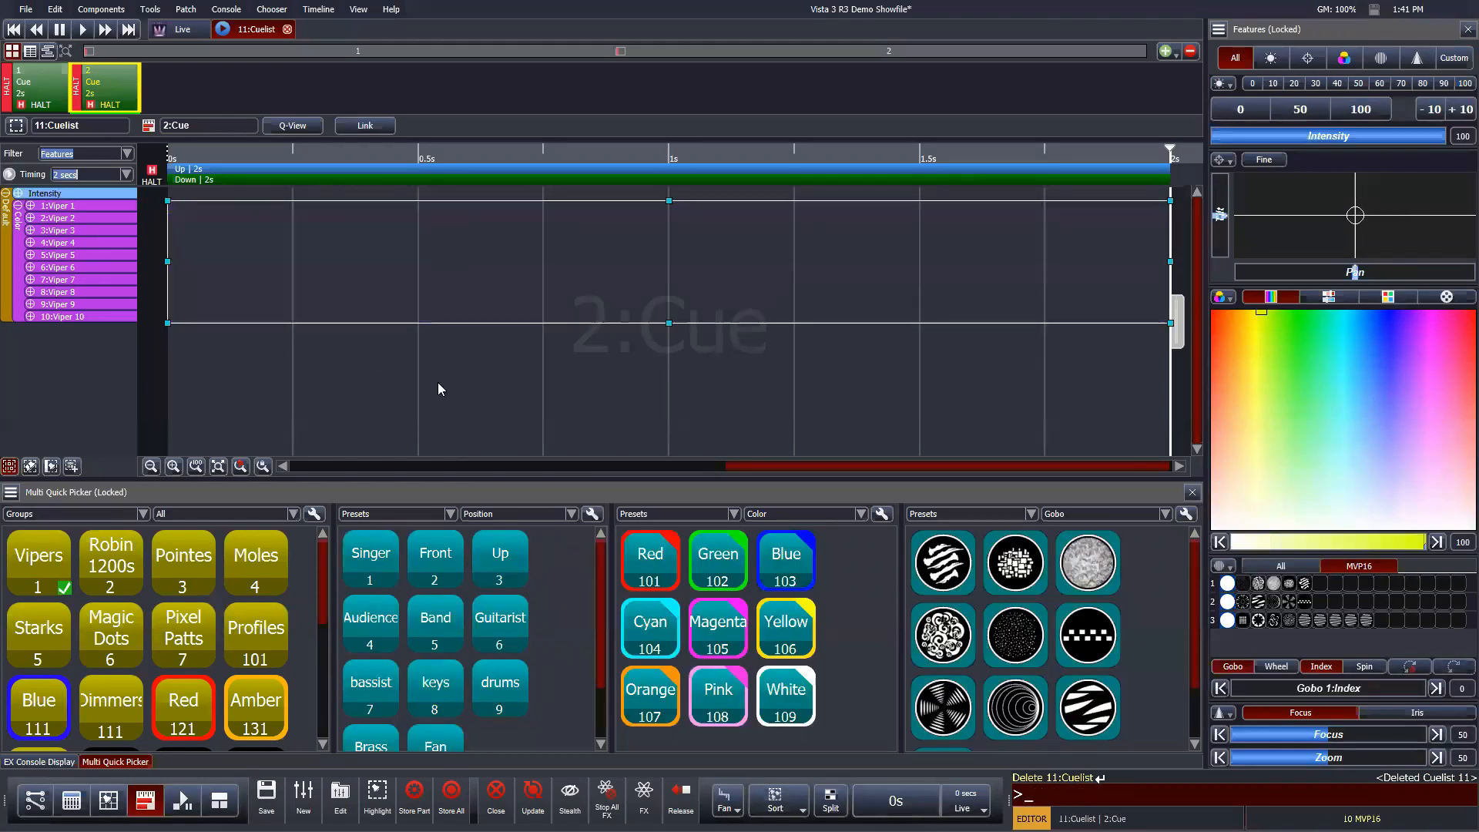
# Step: Clear the event selection and release the Vipers' color in cue 2 directly from the color features
pyautogui.press('Escape')
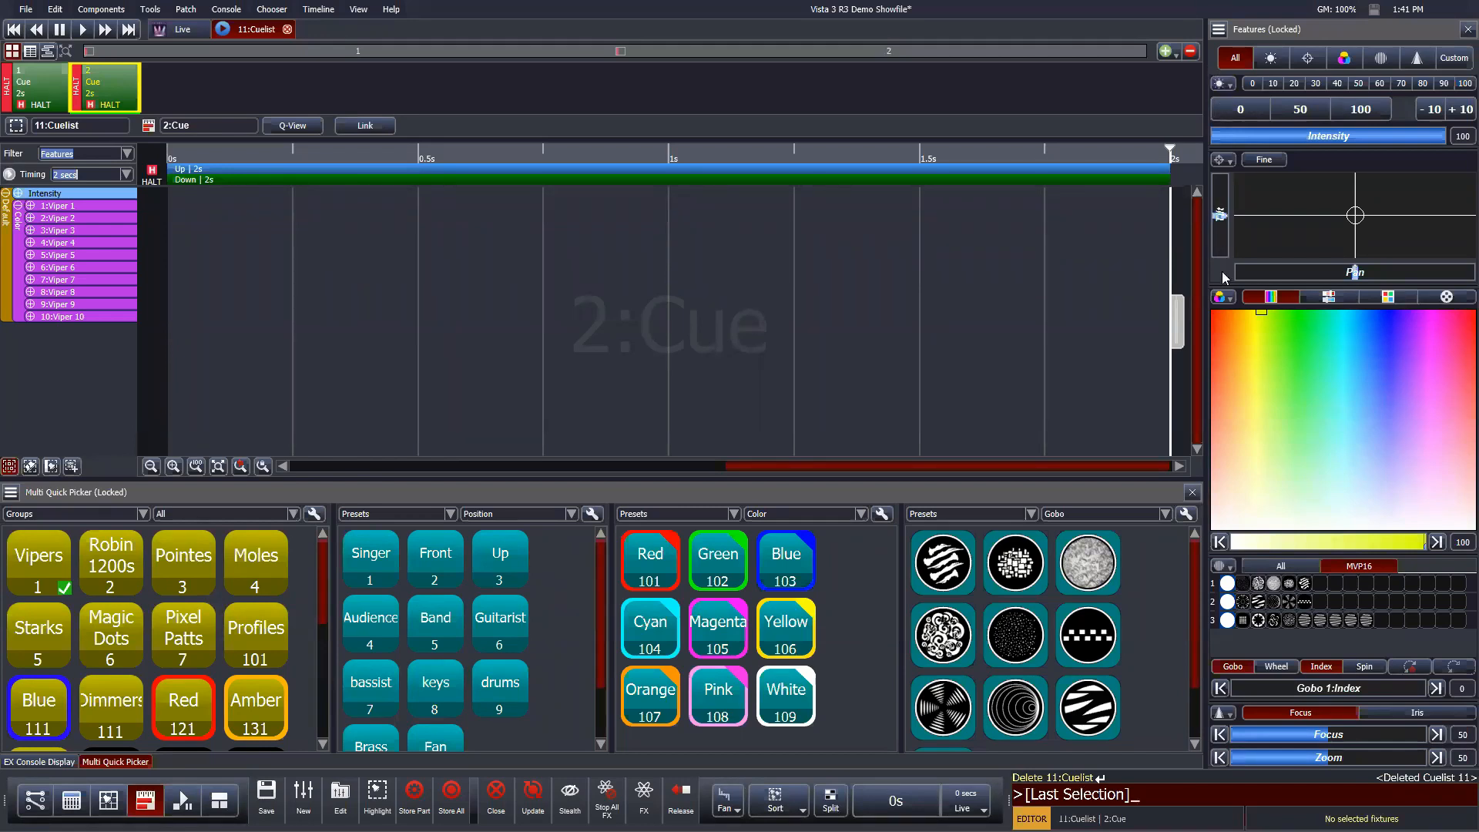
pyautogui.click(1221, 298)
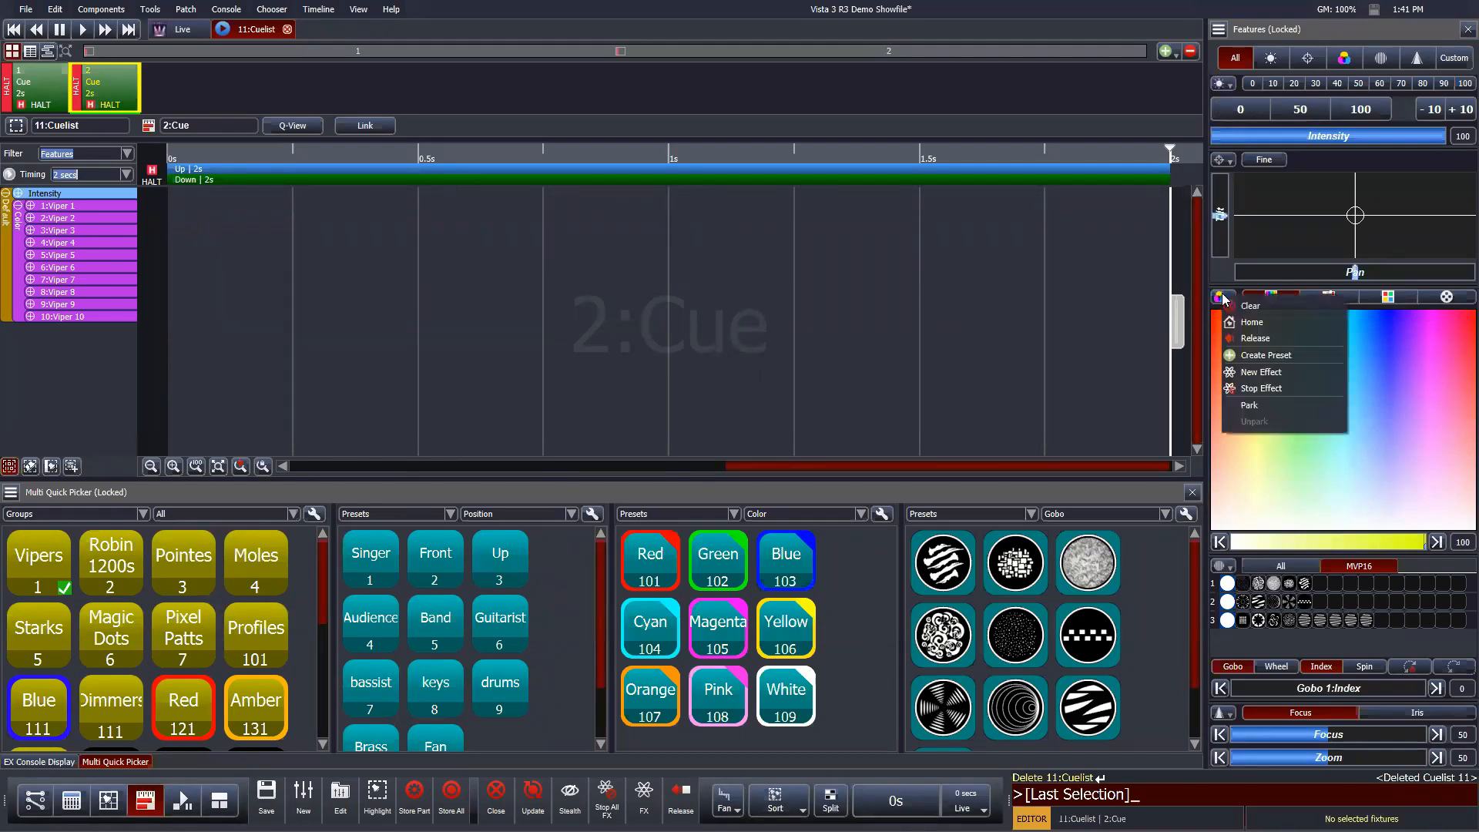
pyautogui.click(1261, 340)
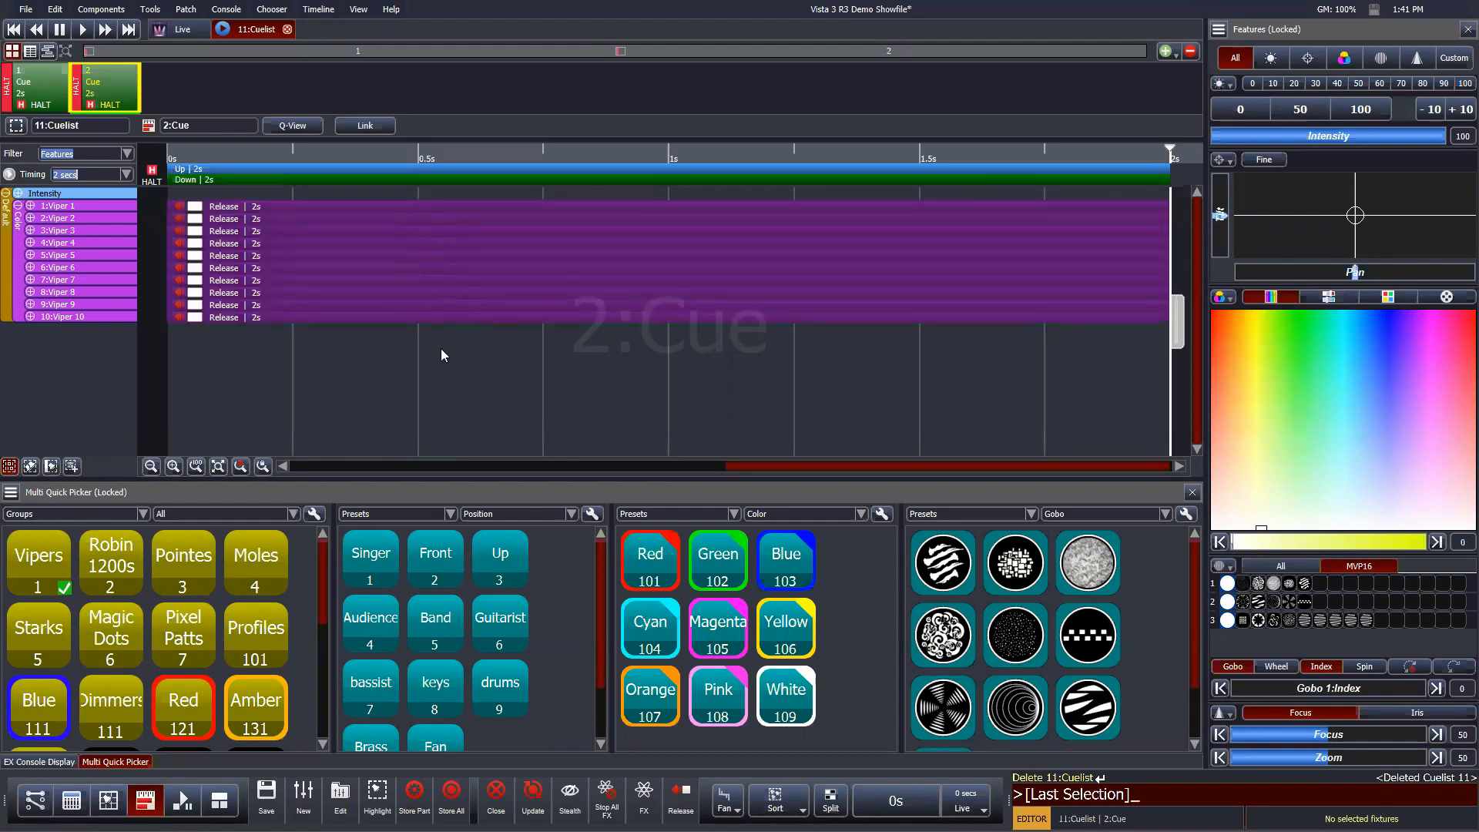
pyautogui.click(151, 467)
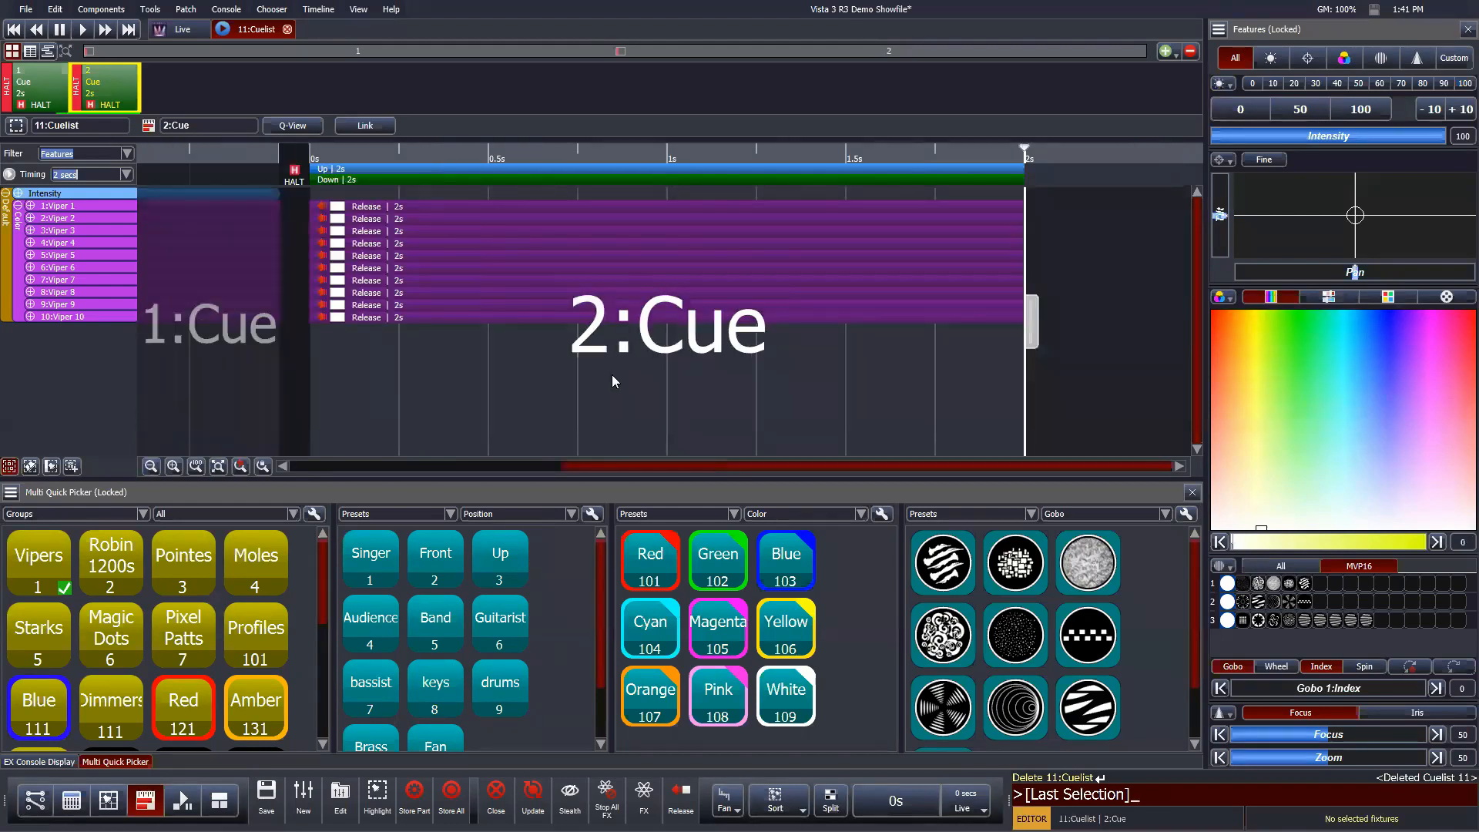
# Step: Stagger all the Vipers' release events across about 1.5 seconds in cue 2 and close the cuelist without saving its changes
pyautogui.moveTo(614, 385); pyautogui.dragTo(657, 211)
pyautogui.moveTo(1025, 262); pyautogui.dragTo(860, 367)
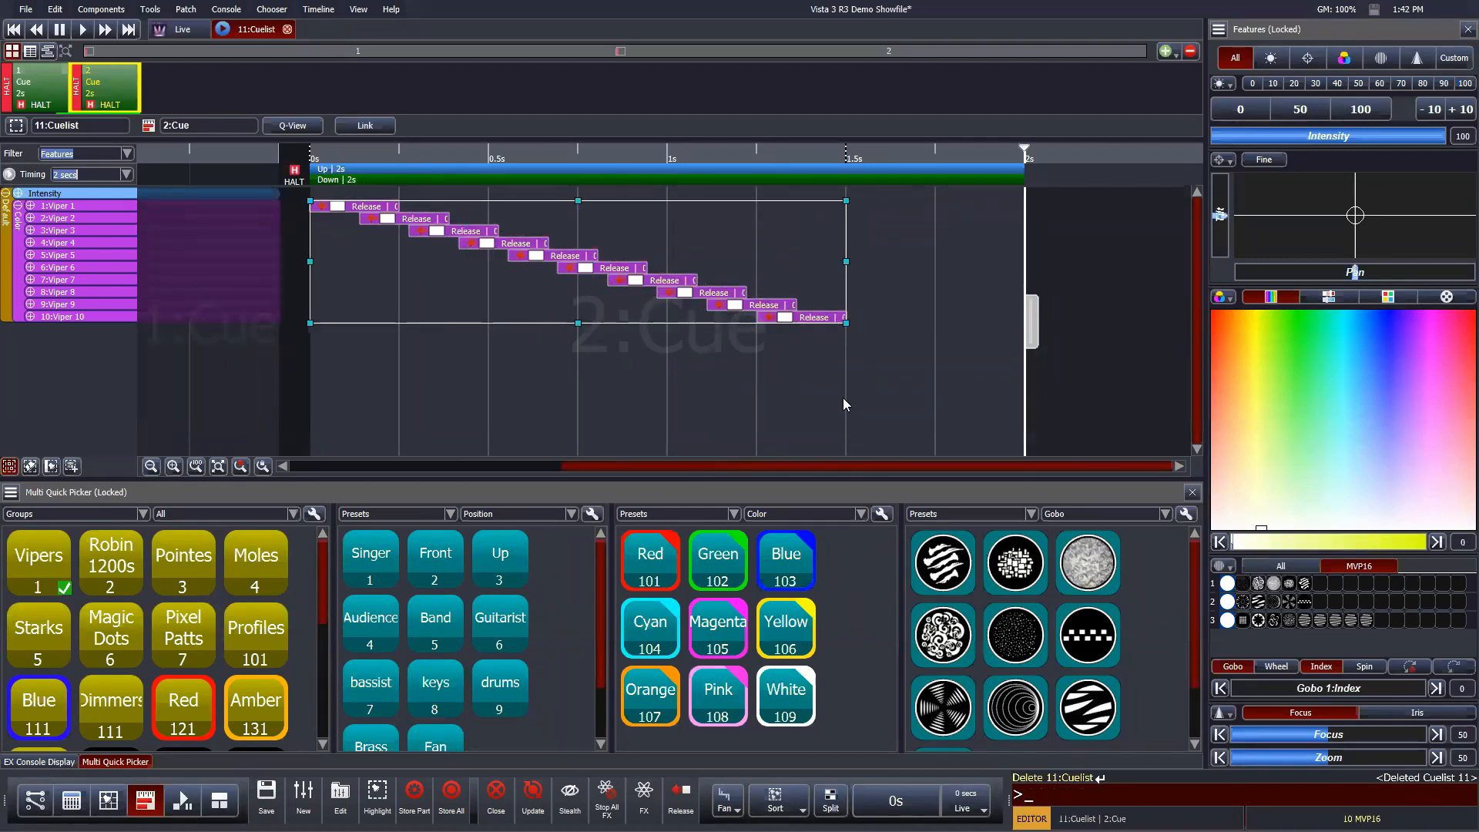
pyautogui.click(287, 31)
pyautogui.click(807, 481)
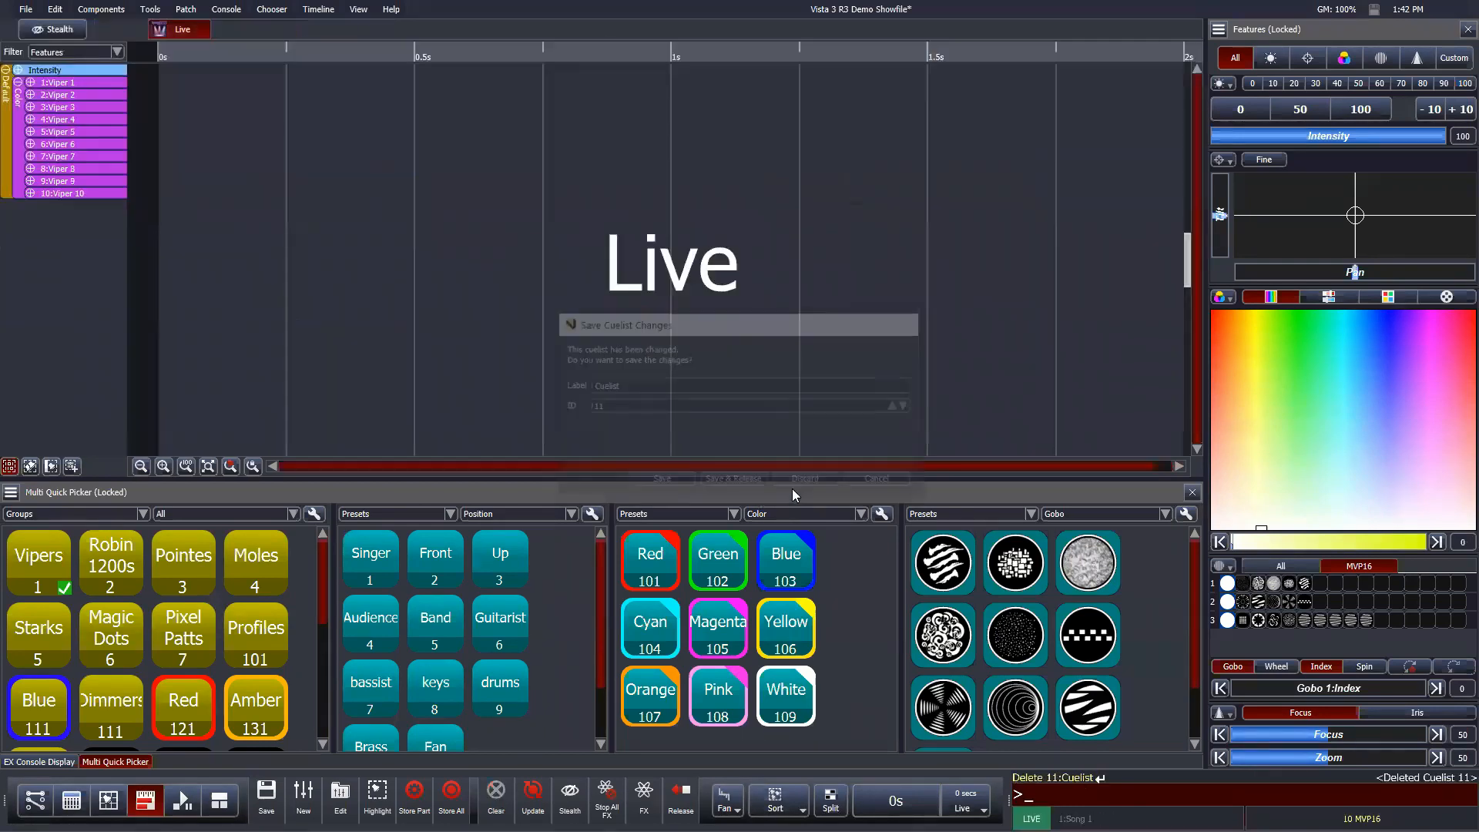
# Step: Show the 8:Colors fixture page and bring up the color features of the fuze fixture
pyautogui.click(109, 801)
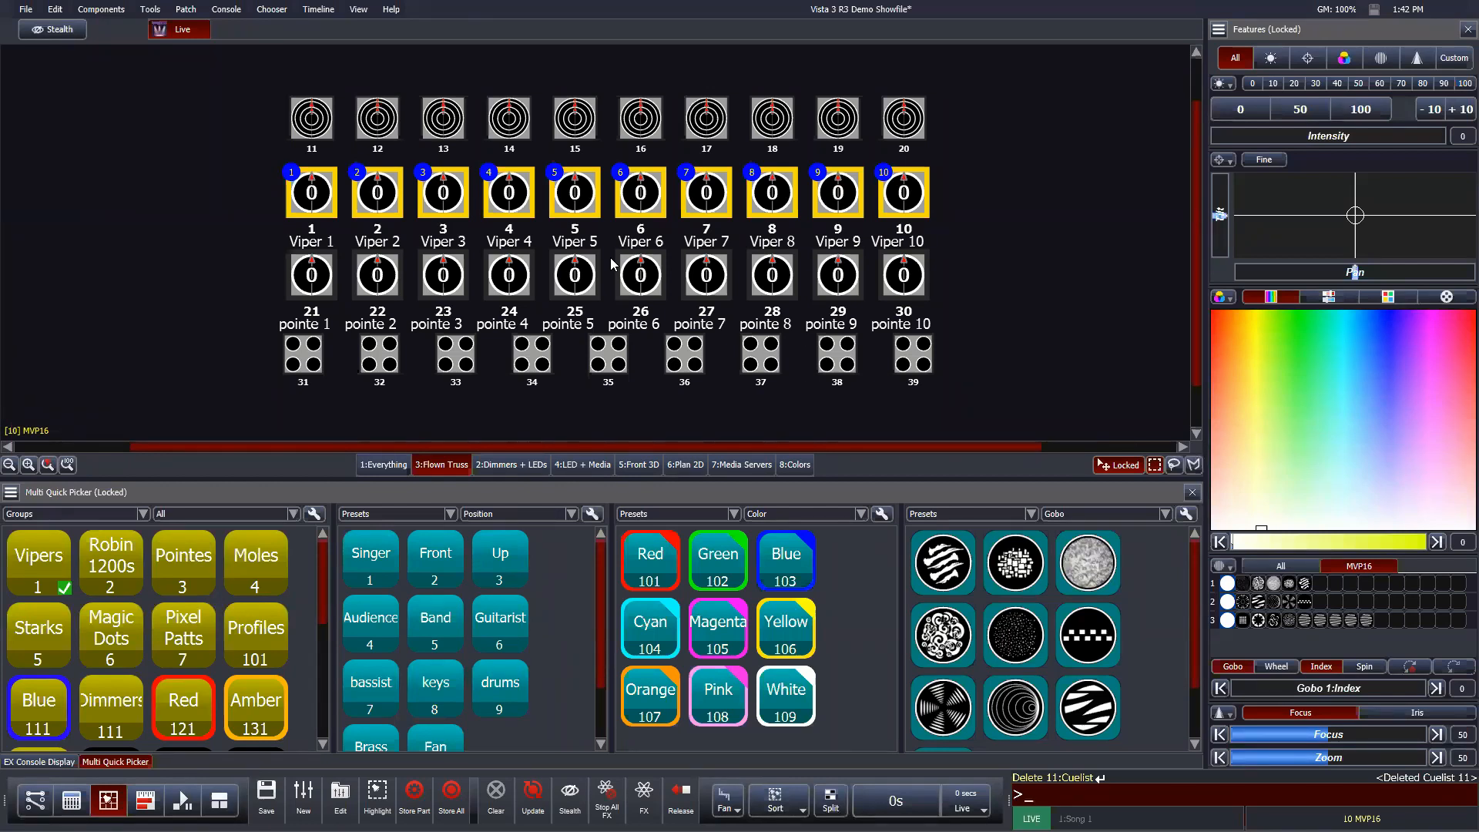
pyautogui.click(795, 465)
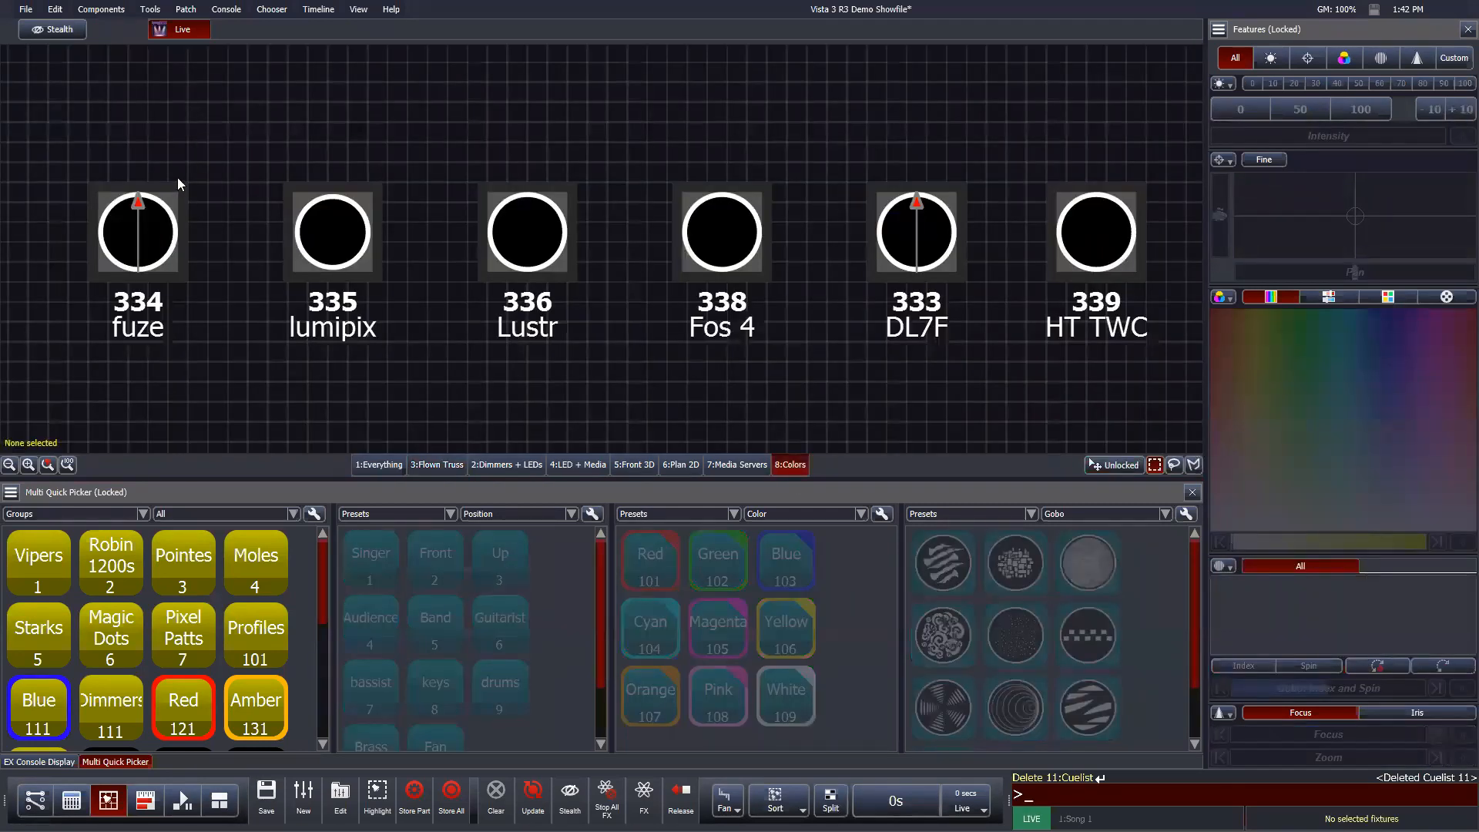
pyautogui.click(148, 217)
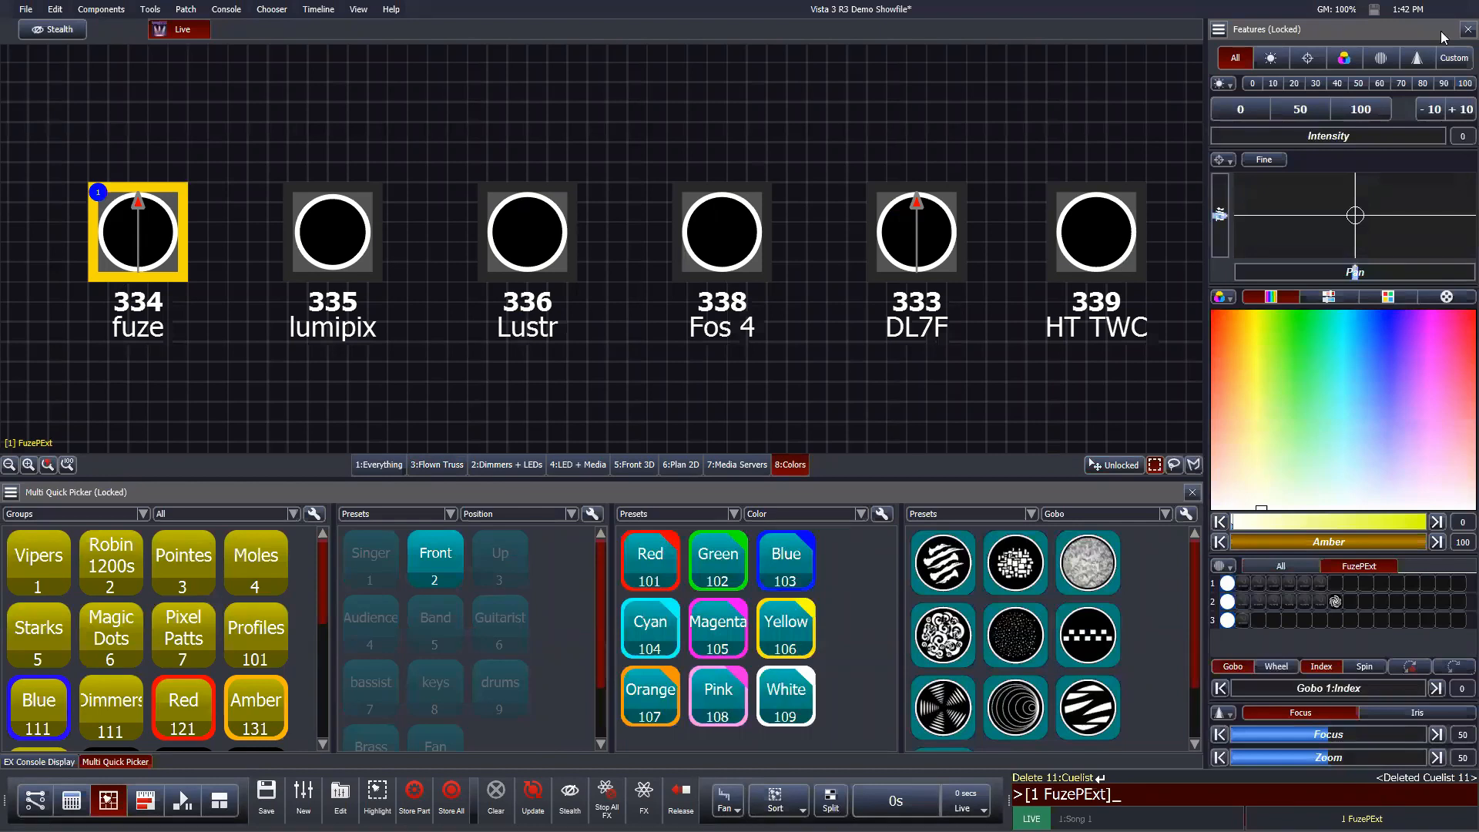
pyautogui.click(1381, 59)
pyautogui.click(1347, 59)
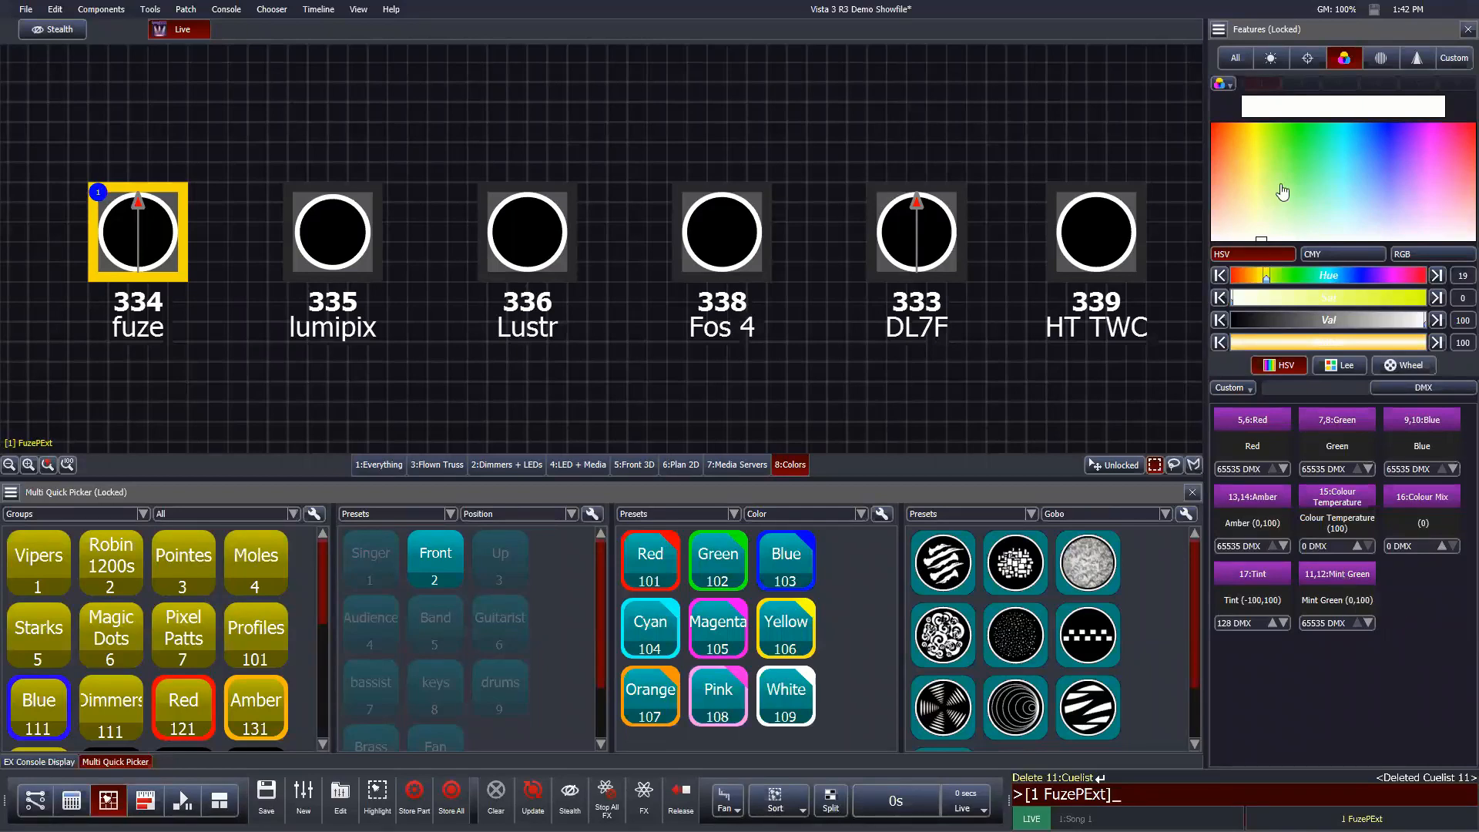
# Step: Bring the fuze fixture to full intensity and mix a turquoise color with hue 44 and saturation 61
pyautogui.press('f')
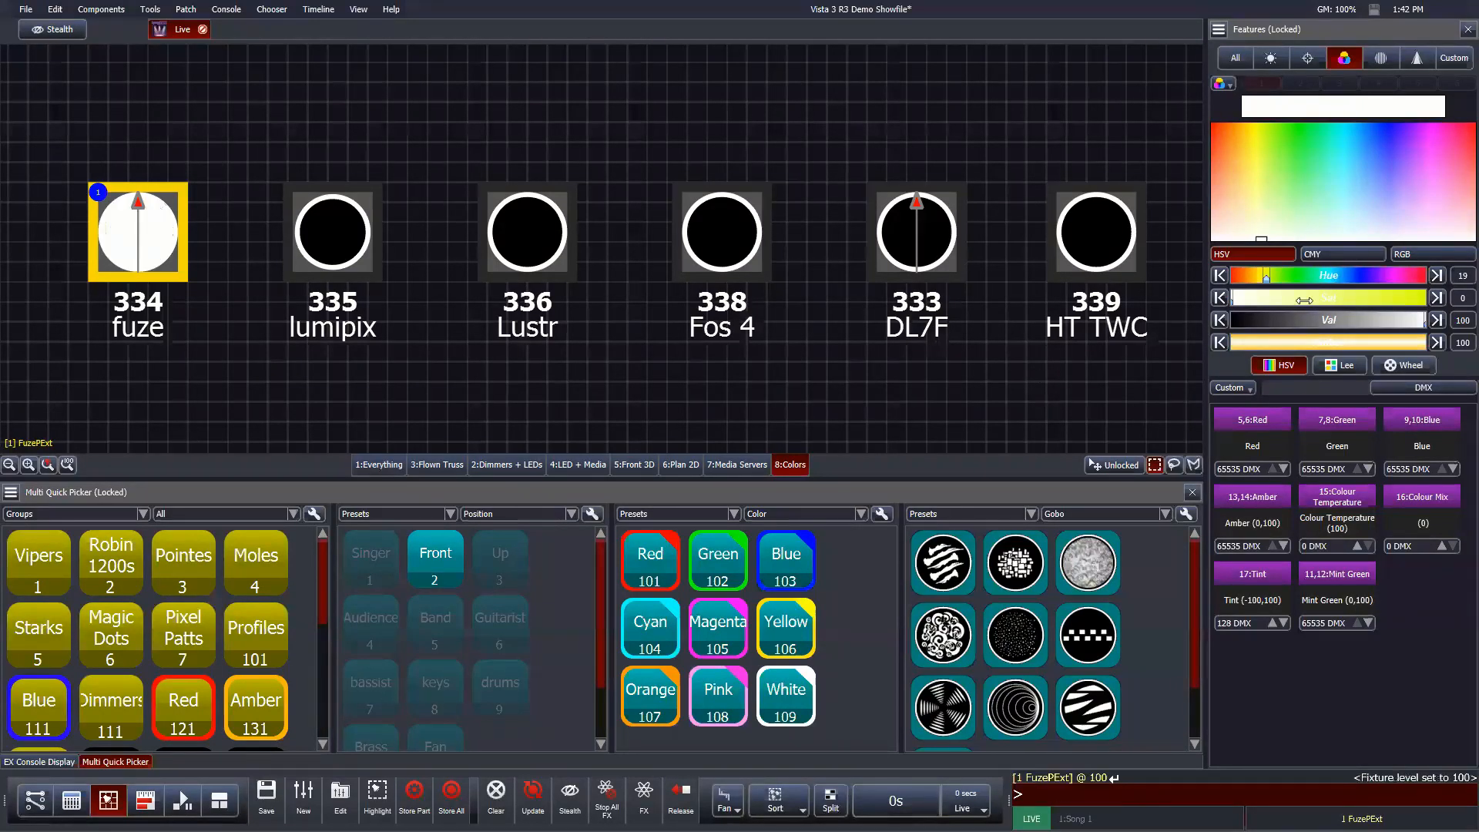
pyautogui.moveTo(1380, 182)
pyautogui.mouseDown()
pyautogui.moveTo(1265, 206)
pyautogui.moveTo(1408, 151)
pyautogui.moveTo(1288, 154)
pyautogui.moveTo(1394, 147)
pyautogui.moveTo(1298, 153)
pyautogui.moveTo(1344, 163)
pyautogui.moveTo(1327, 169)
pyautogui.mouseUp()
pyautogui.click(1379, 153)
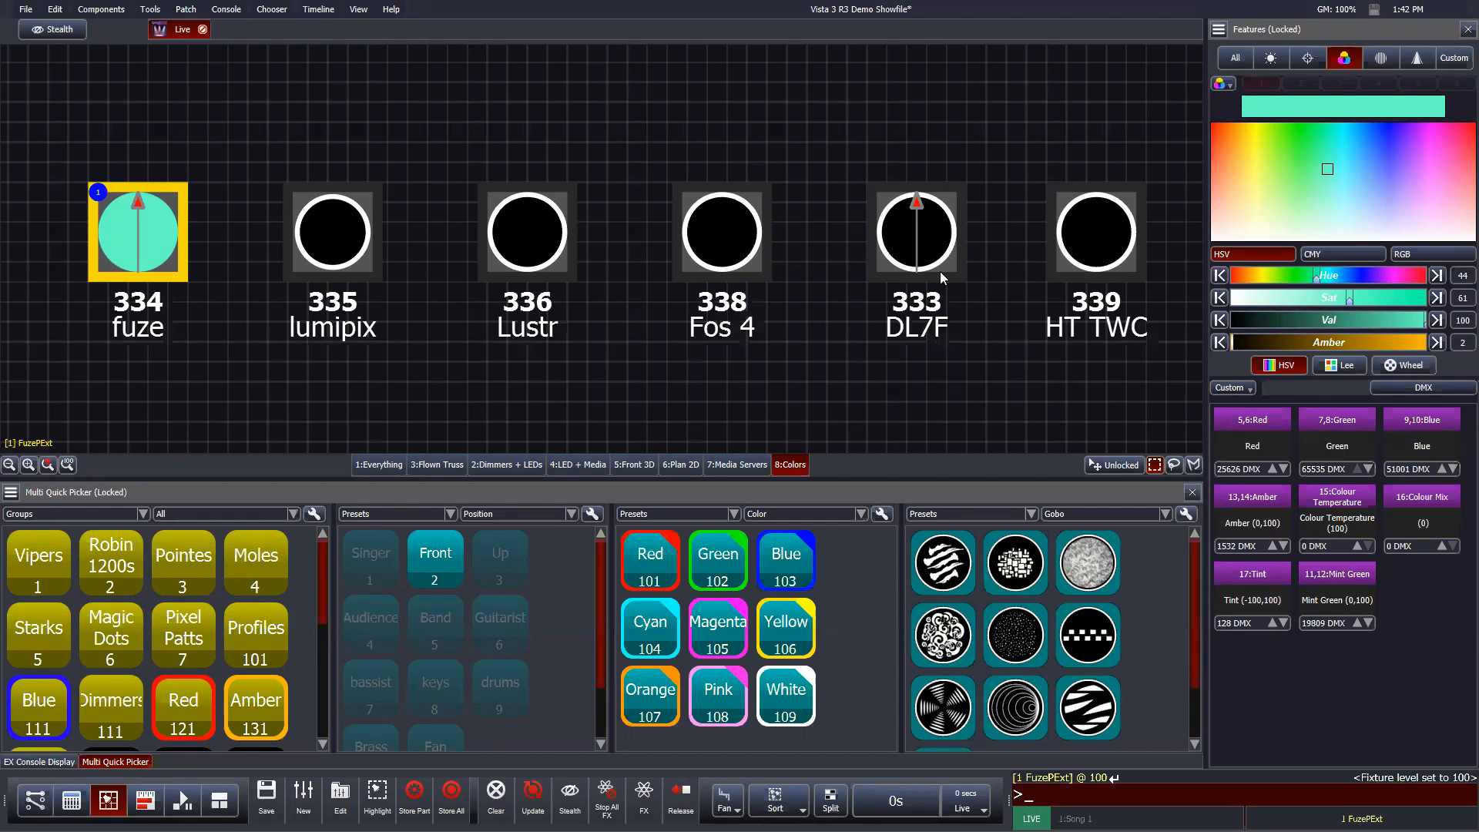
# Step: Examine the color emitters of the DL7F and Fos 4 fixtures in turn and deselect them
pyautogui.click(903, 218)
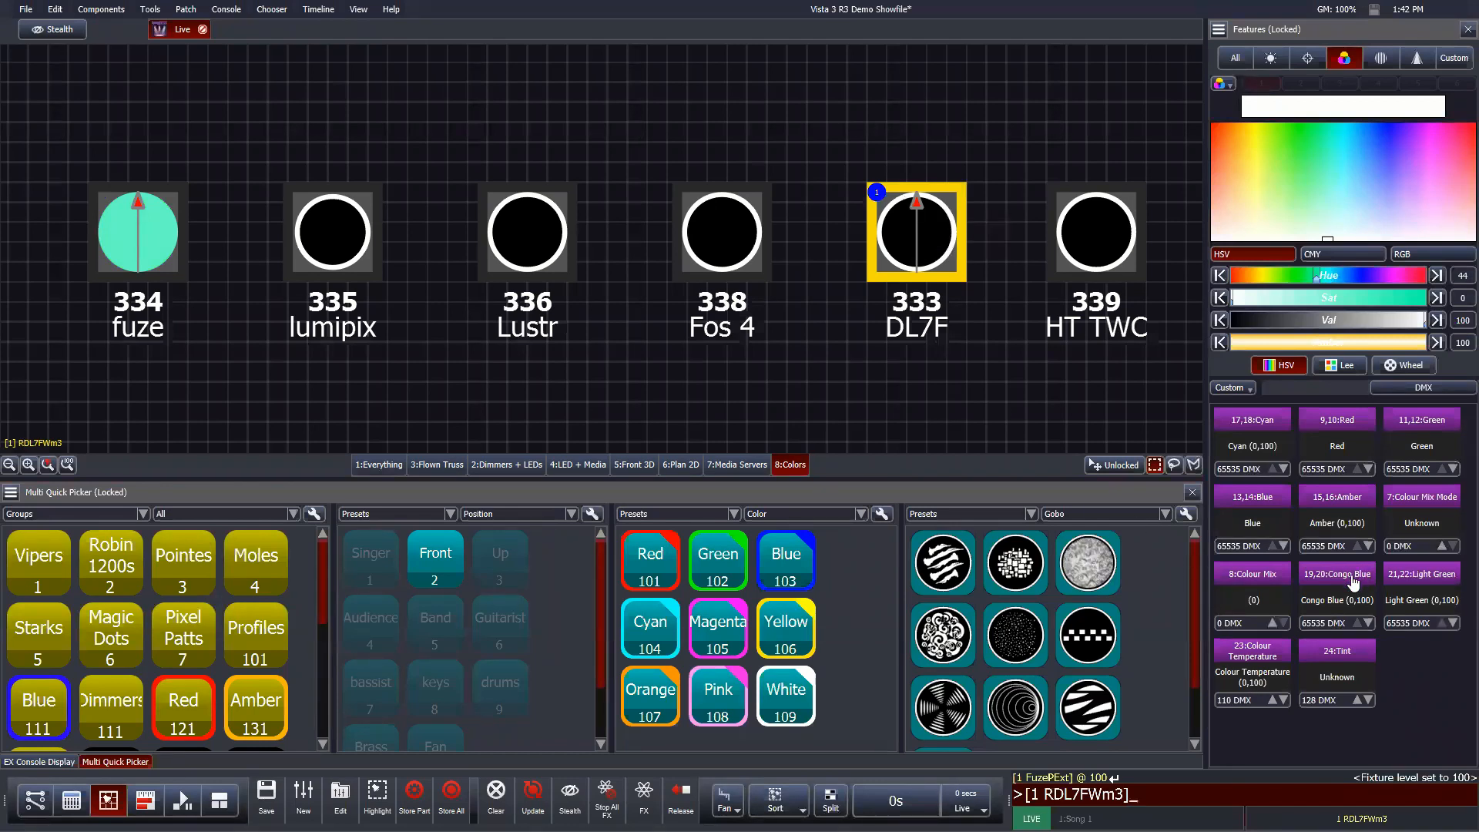
pyautogui.click(716, 233)
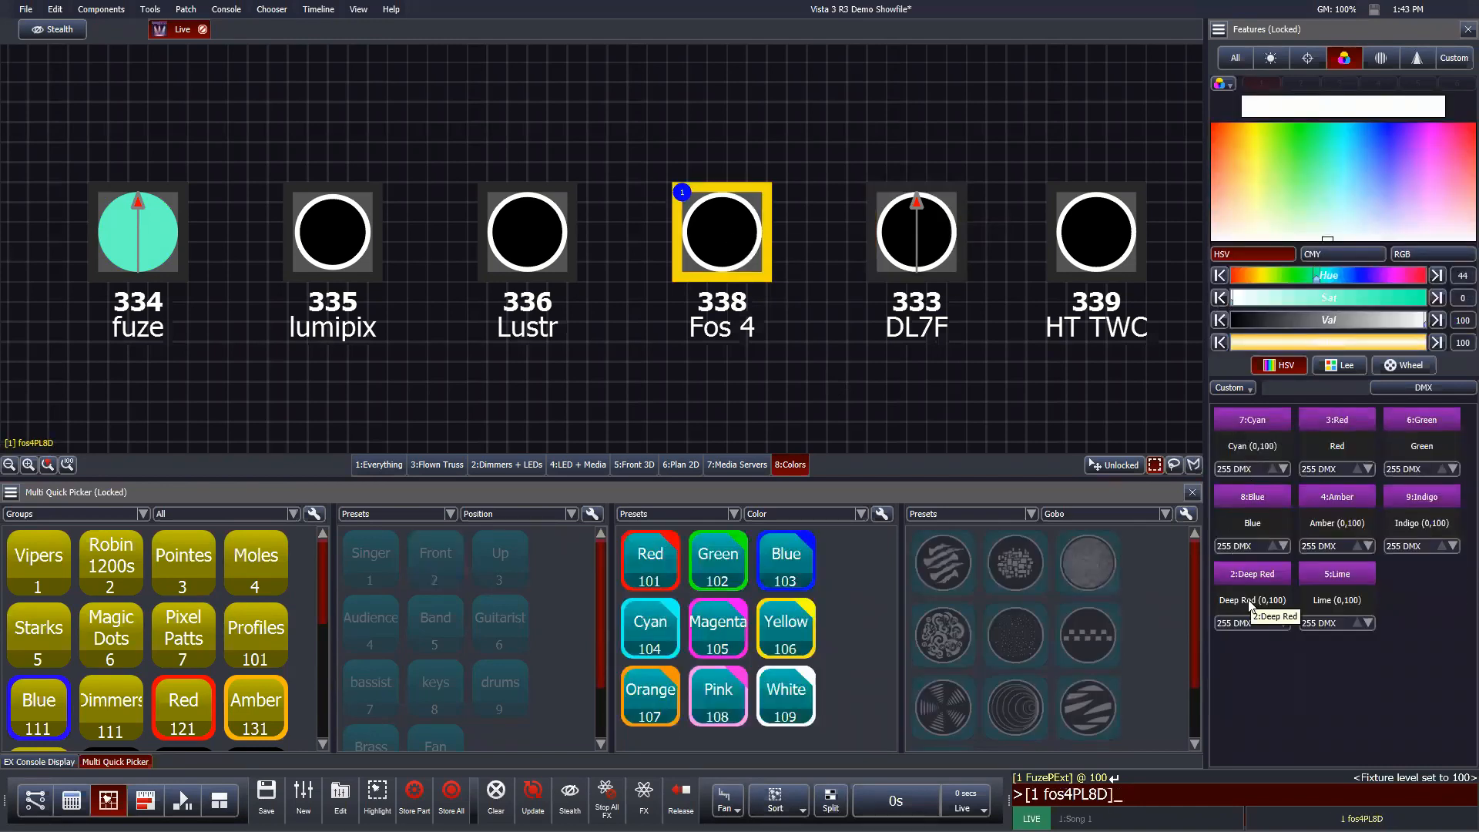
pyautogui.click(847, 411)
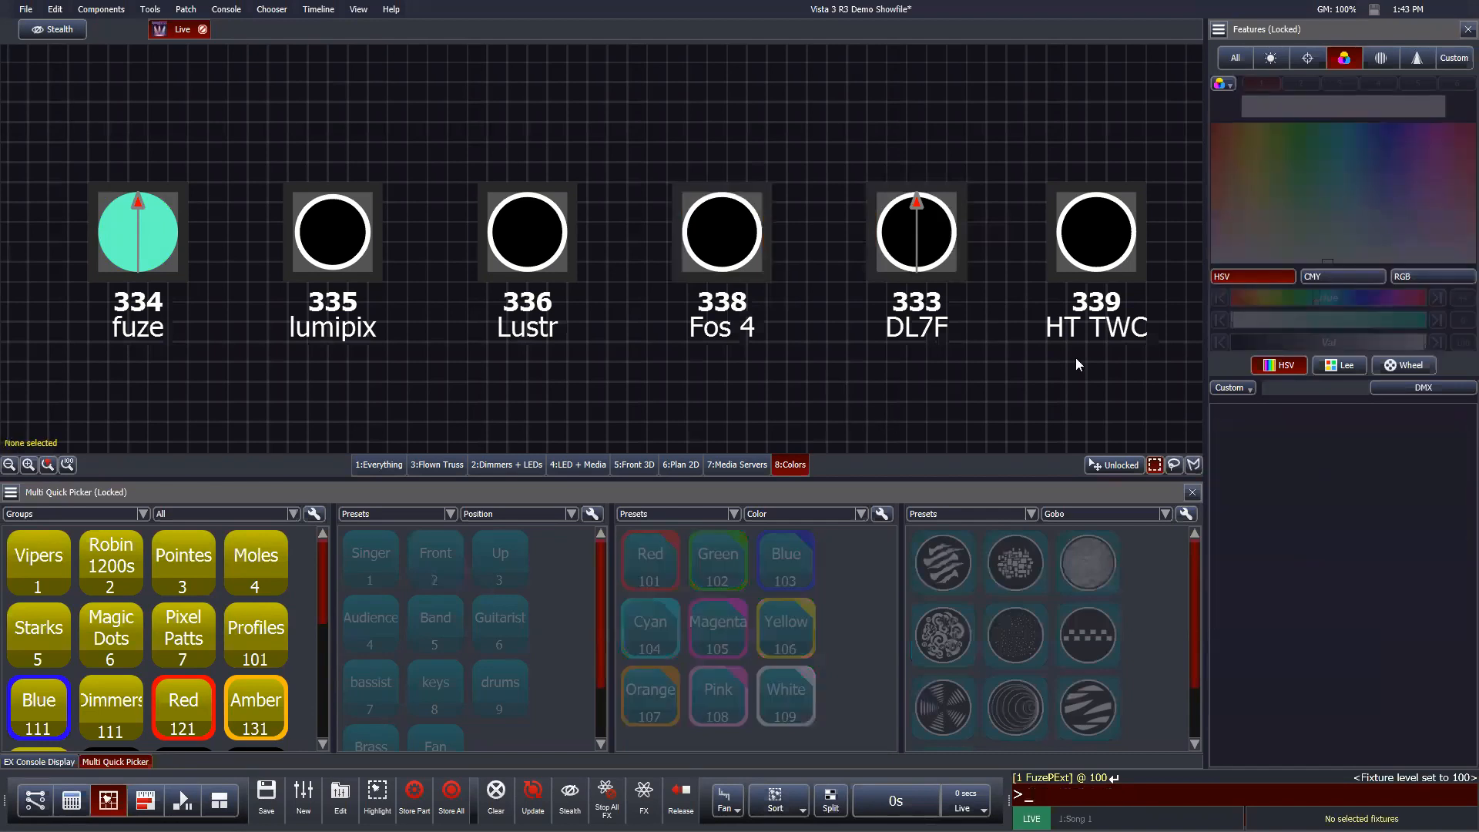
# Step: Select all six fixtures on the page and mix blue, orange and turquoise on them together
pyautogui.hotkey('ctrl', 'a')
pyautogui.click(1368, 129)
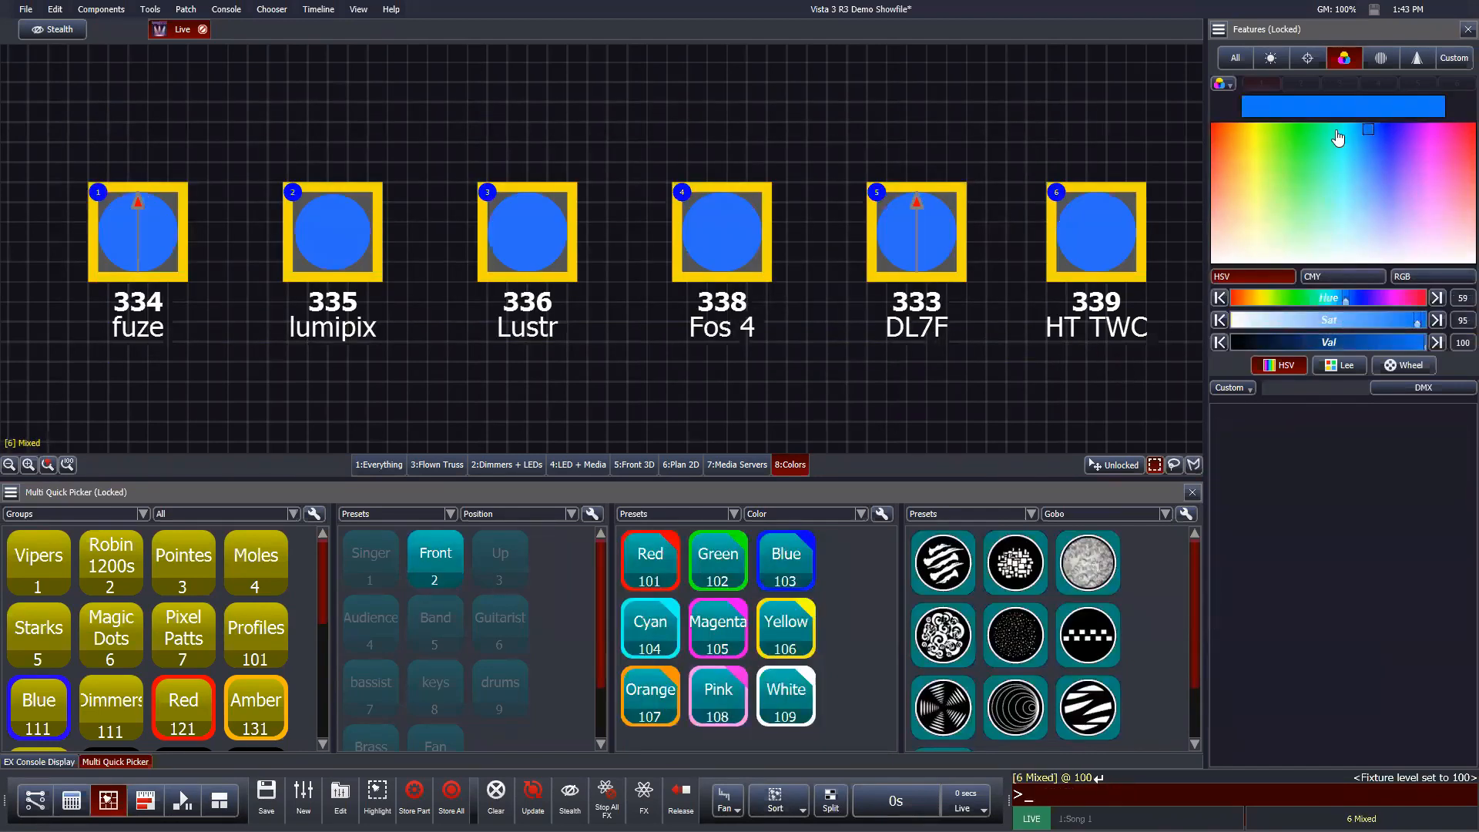
pyautogui.moveTo(1338, 138); pyautogui.dragTo(1396, 137)
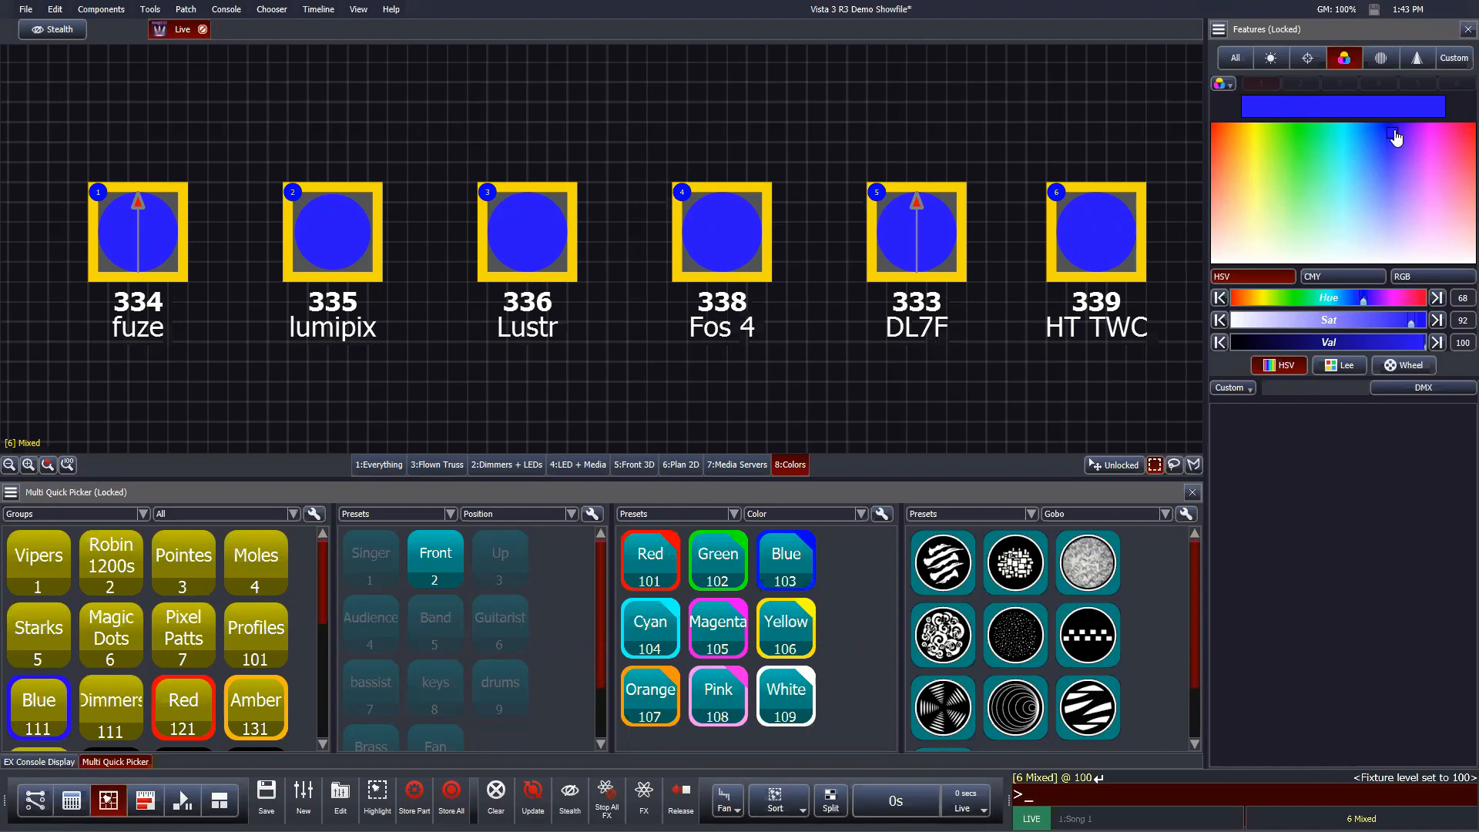
pyautogui.moveTo(1395, 137)
pyautogui.mouseDown()
pyautogui.moveTo(1245, 254)
pyautogui.moveTo(1234, 132)
pyautogui.mouseUp()
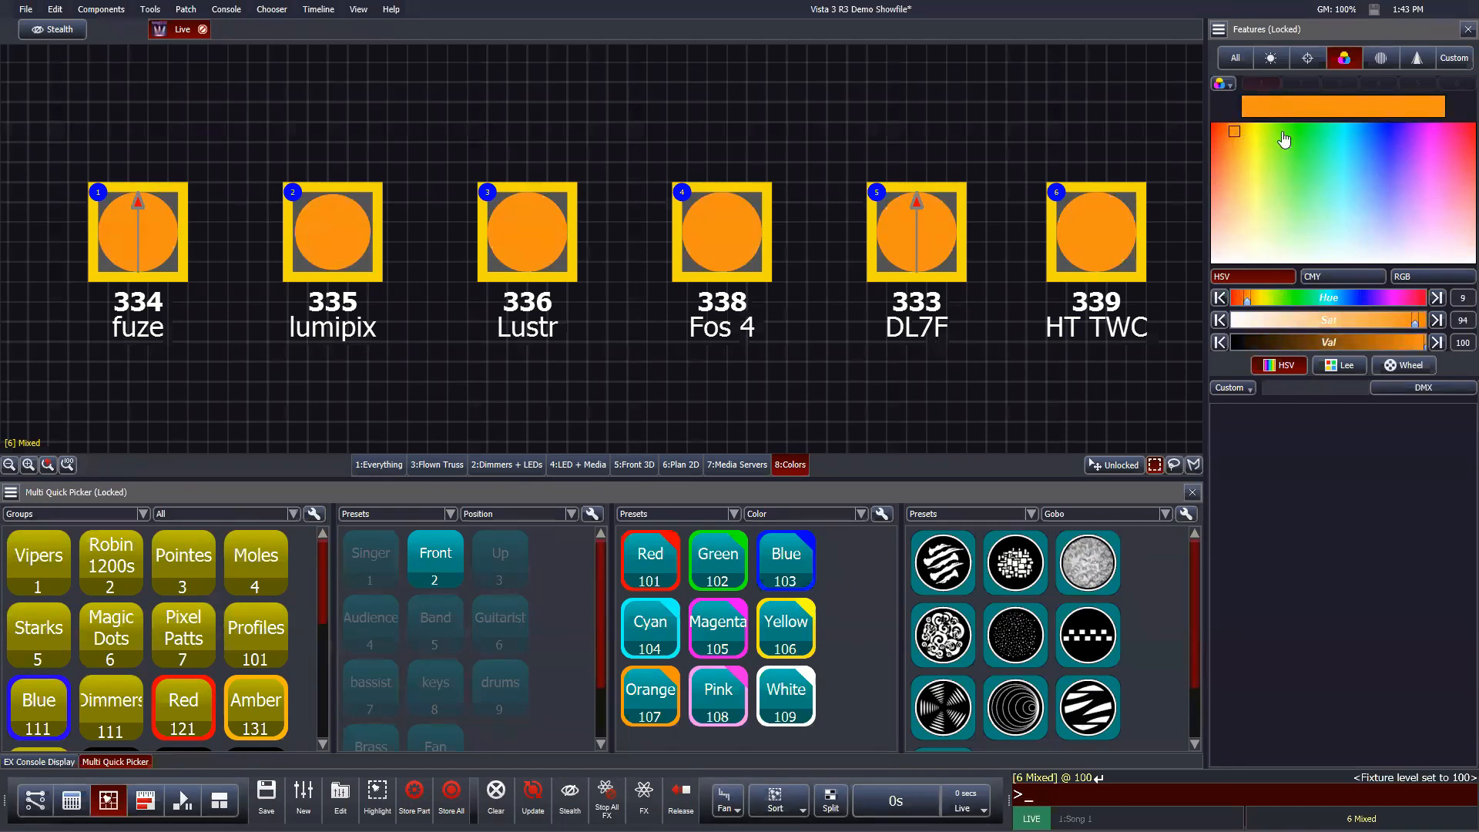
pyautogui.click(1330, 143)
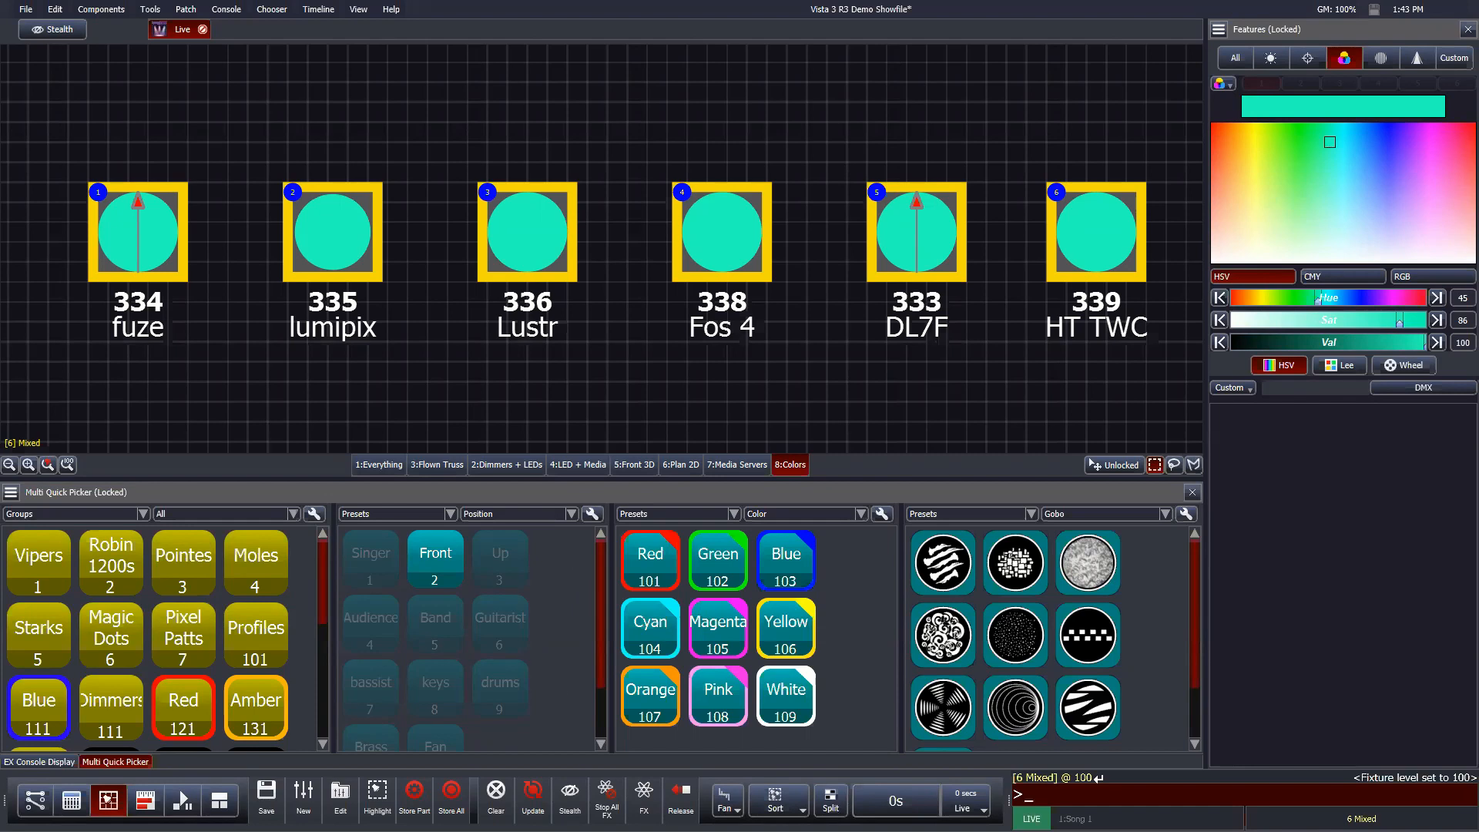
# Step: Clear the live changes and show all feature categories for the selected fixtures
pyautogui.click(496, 792)
pyautogui.click(1235, 57)
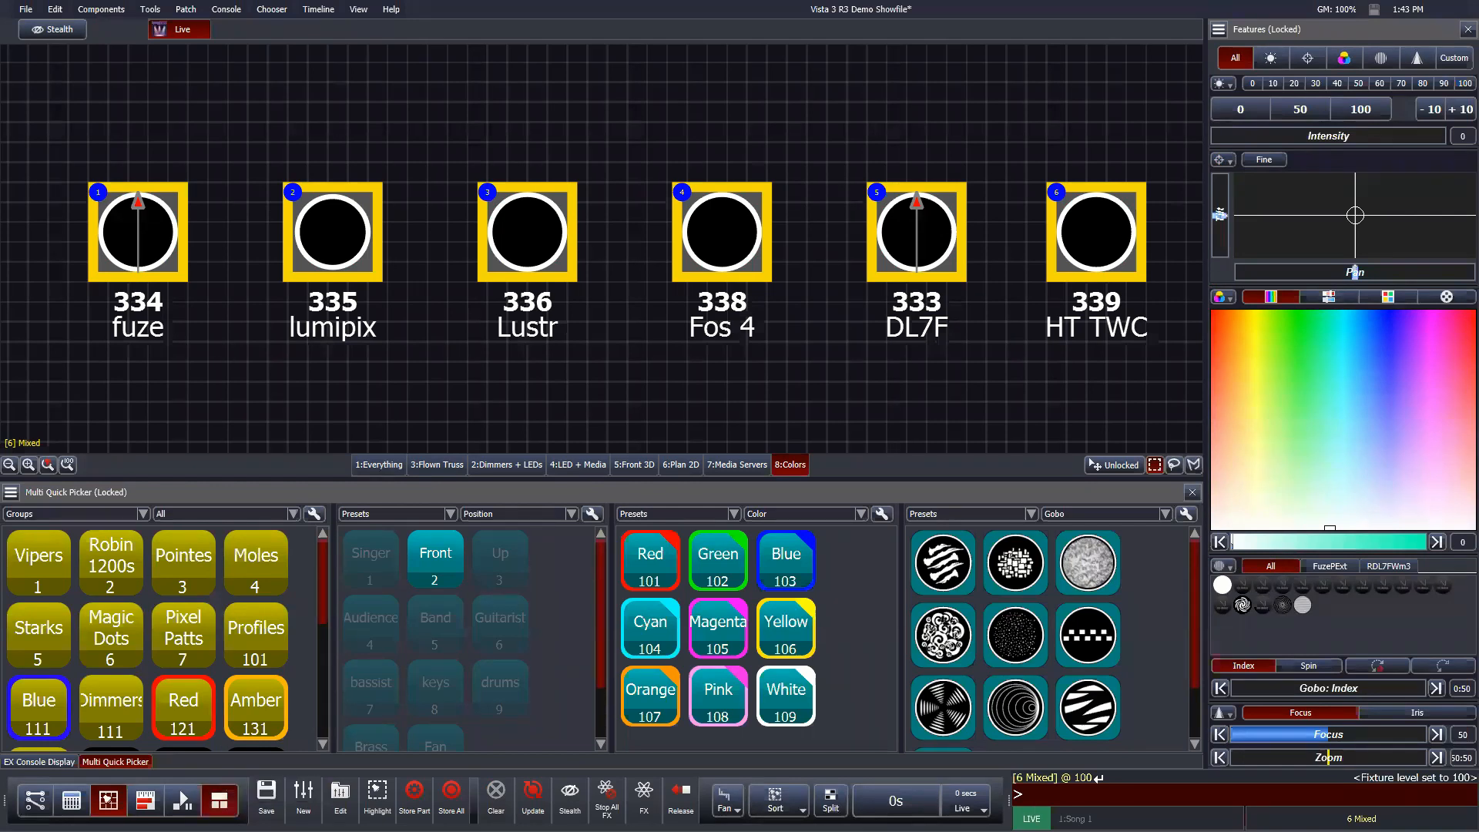
# Step: Show the user configurable window and close all four fixture choosers in it
pyautogui.click(220, 798)
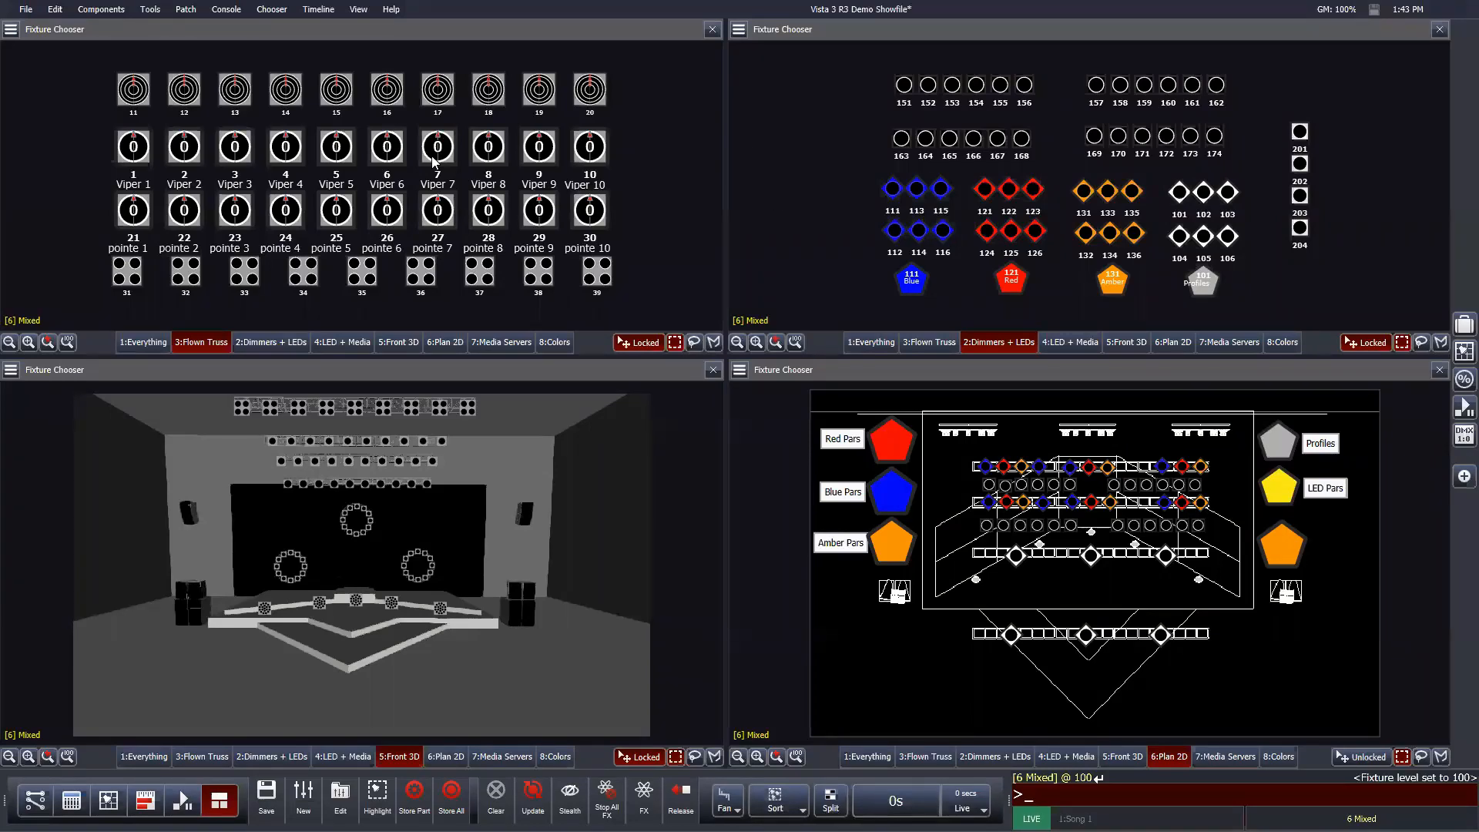
pyautogui.click(1439, 30)
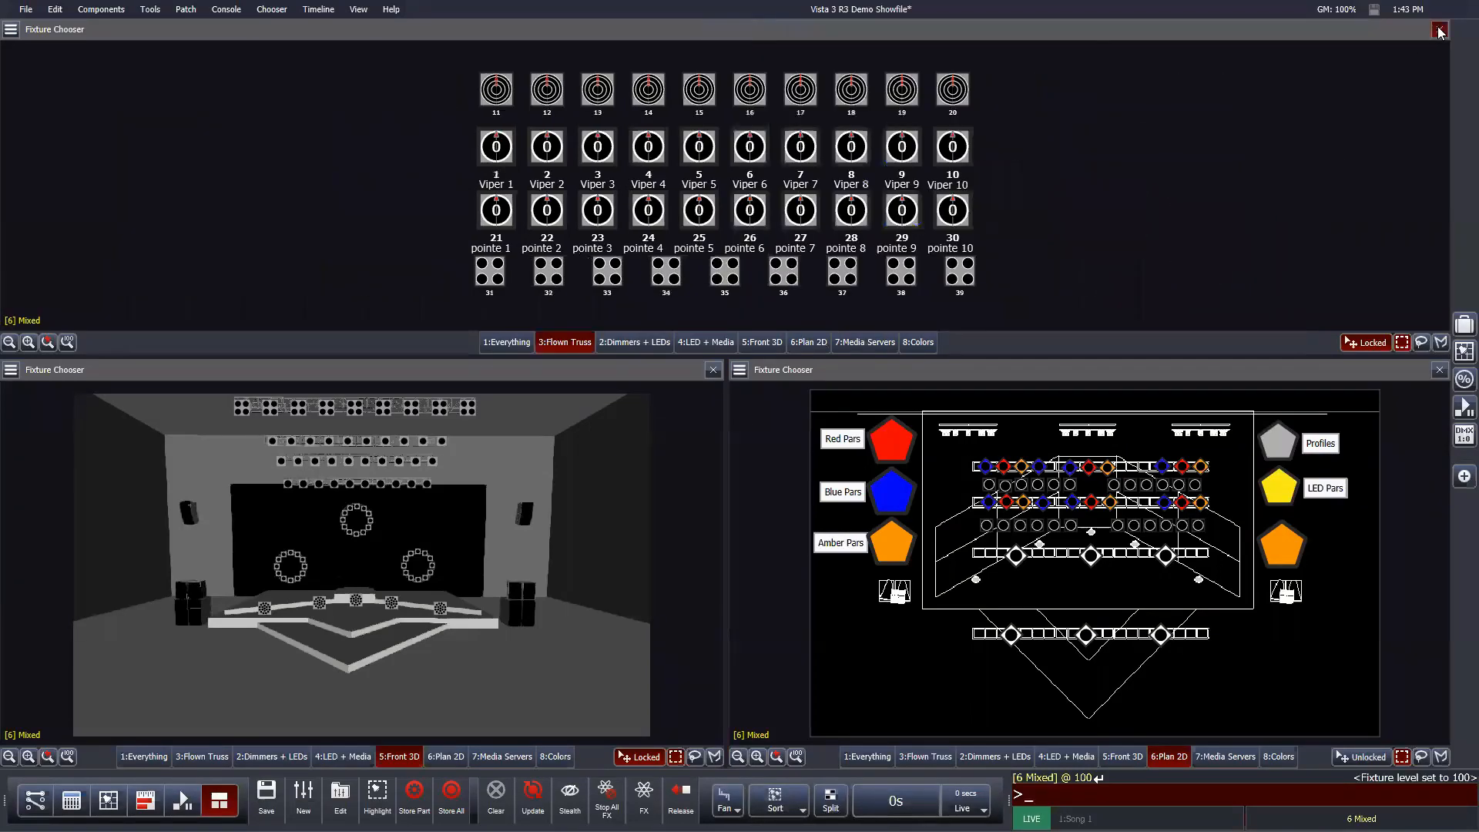
pyautogui.click(1439, 29)
pyautogui.click(1439, 29)
pyautogui.click(1440, 29)
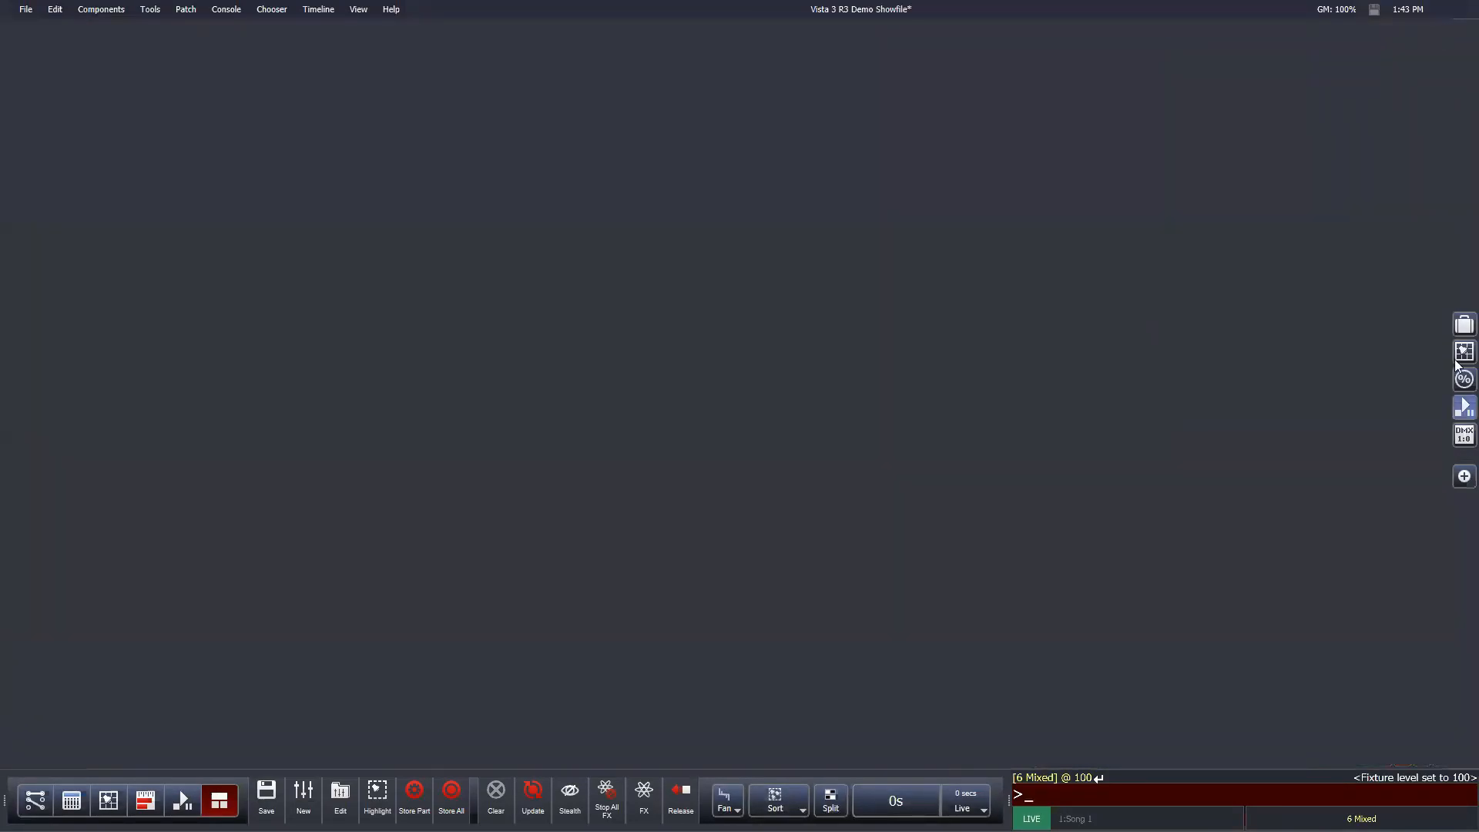
# Step: Add four Quick Pickers to the empty window and dock the upper-right one beneath its upper-left neighbour
pyautogui.click(1459, 328)
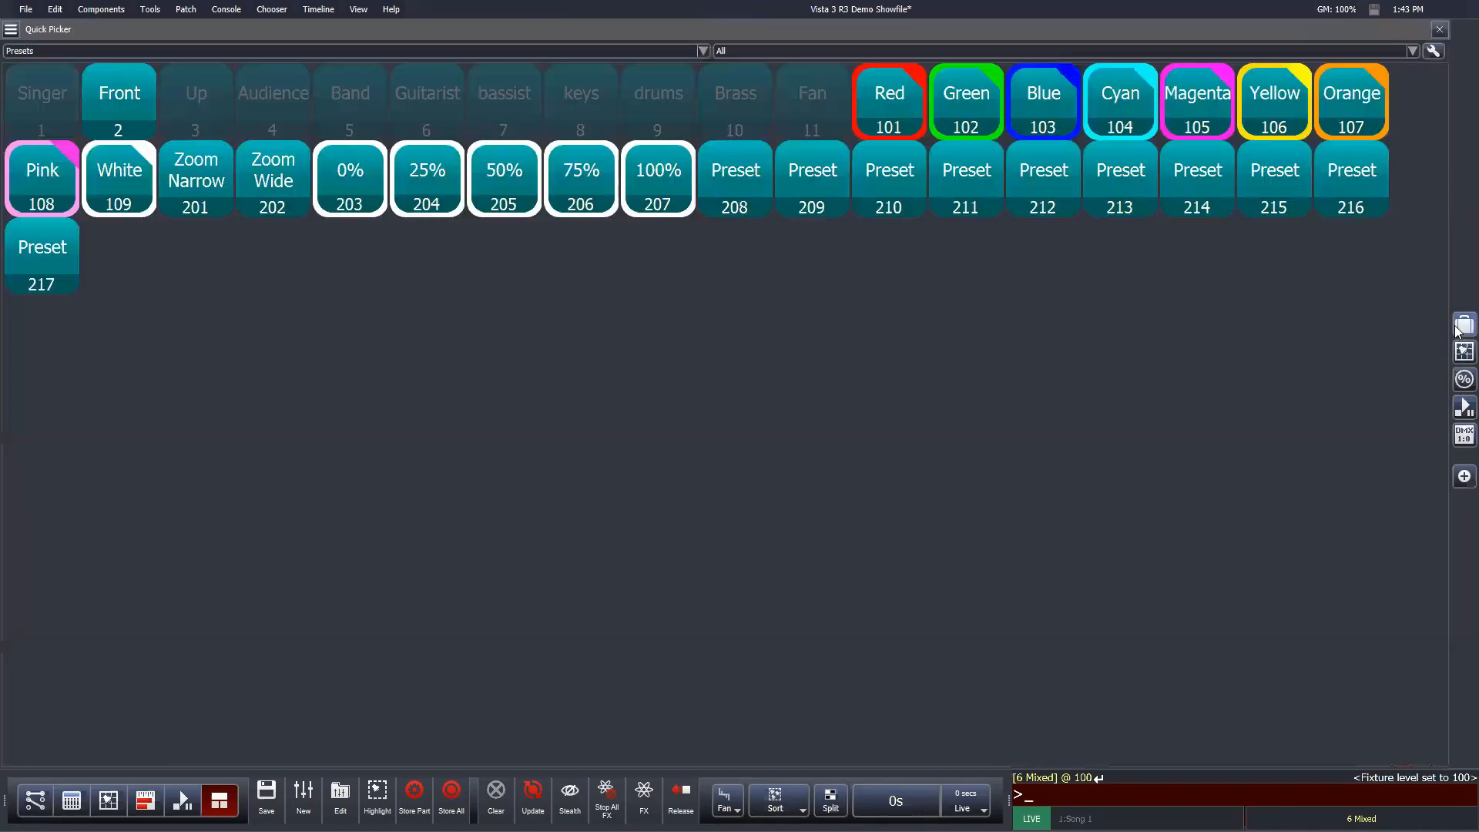
pyautogui.click(1459, 329)
pyautogui.click(1458, 328)
pyautogui.click(1459, 329)
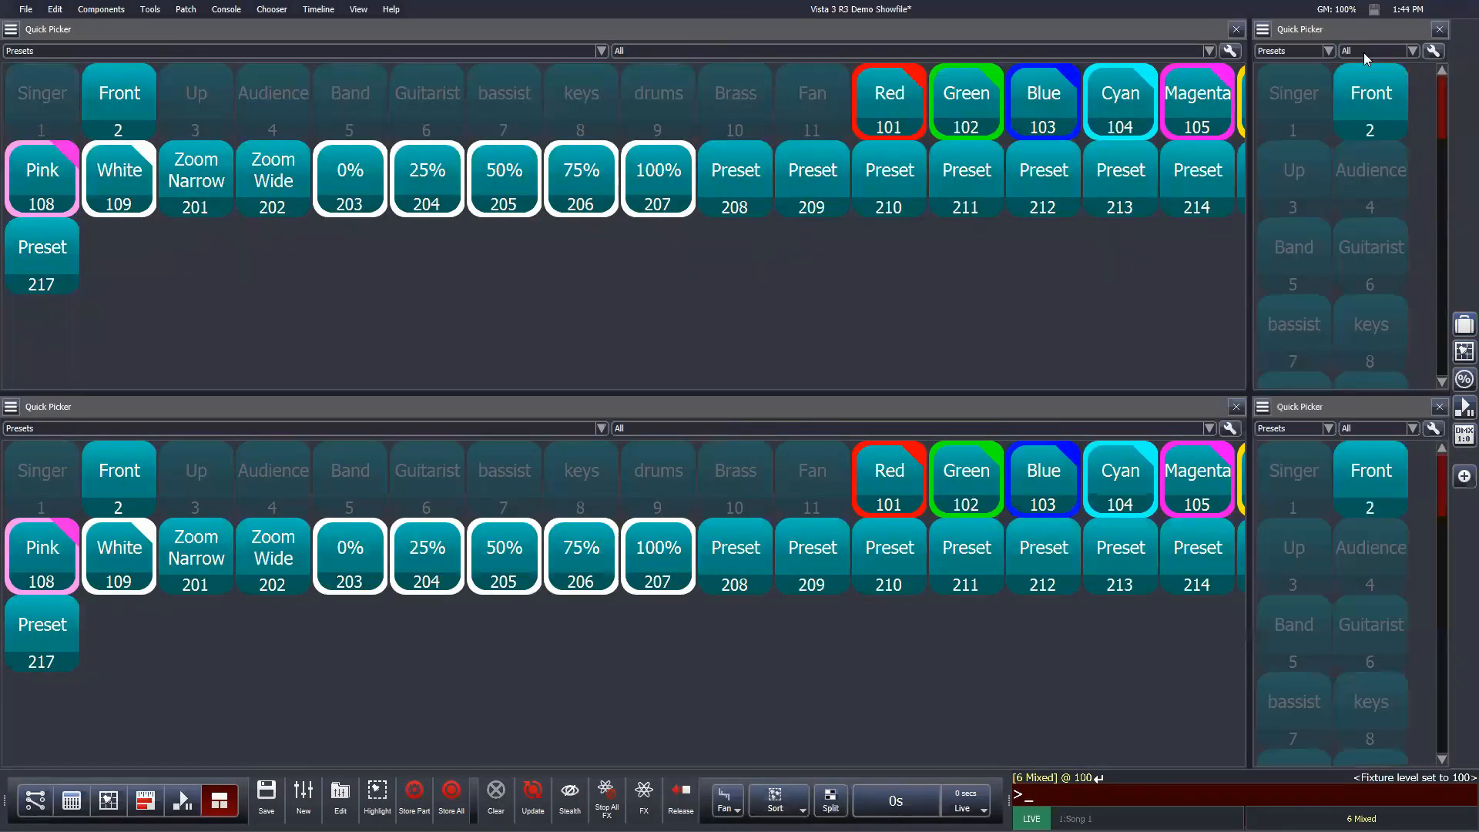
pyautogui.moveTo(1364, 52); pyautogui.dragTo(660, 362)
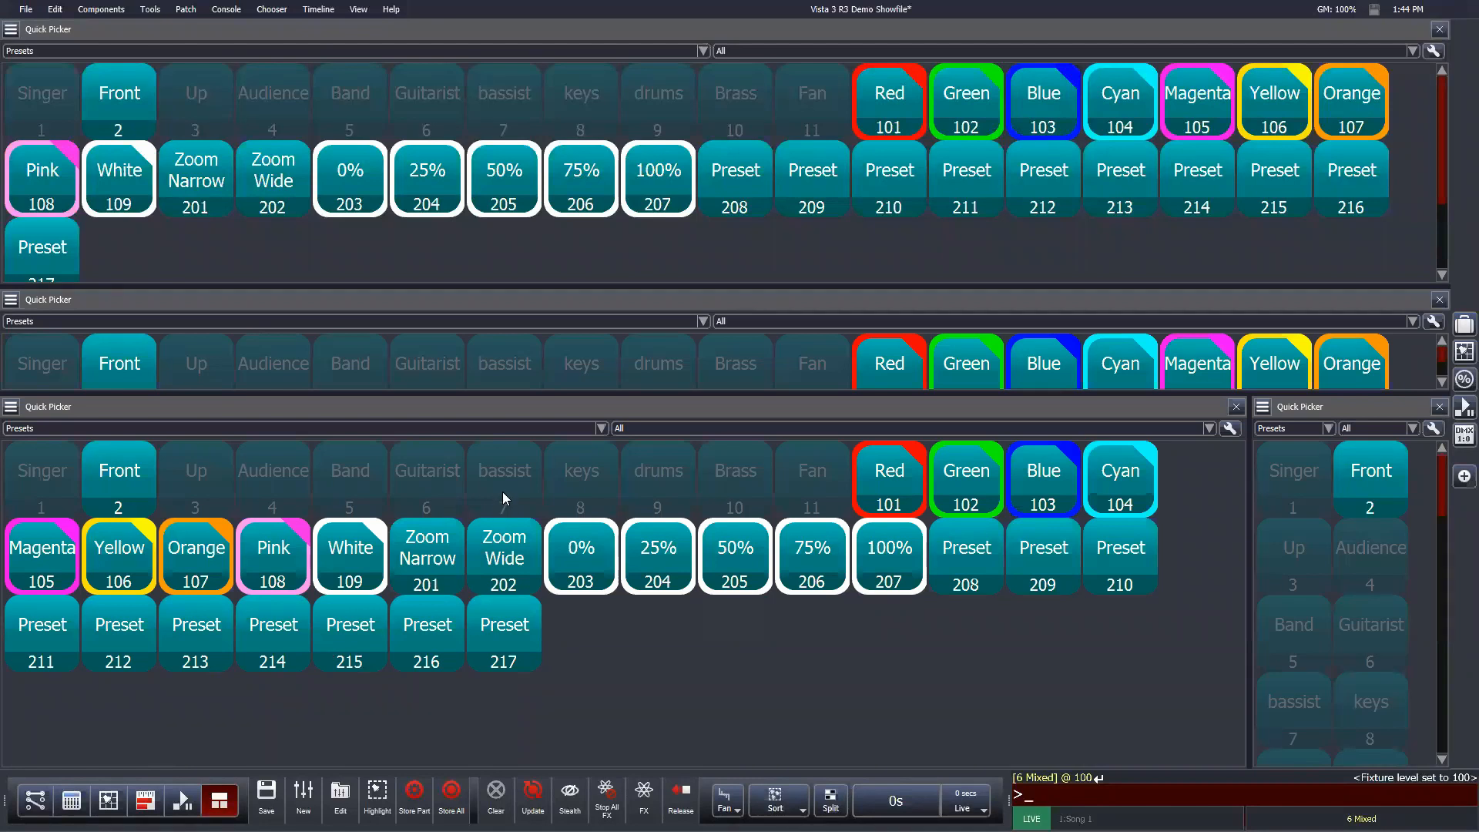
# Step: Activate user config snapshot 1 from the command line with :1
pyautogui.write(':1')
pyautogui.press('Return')
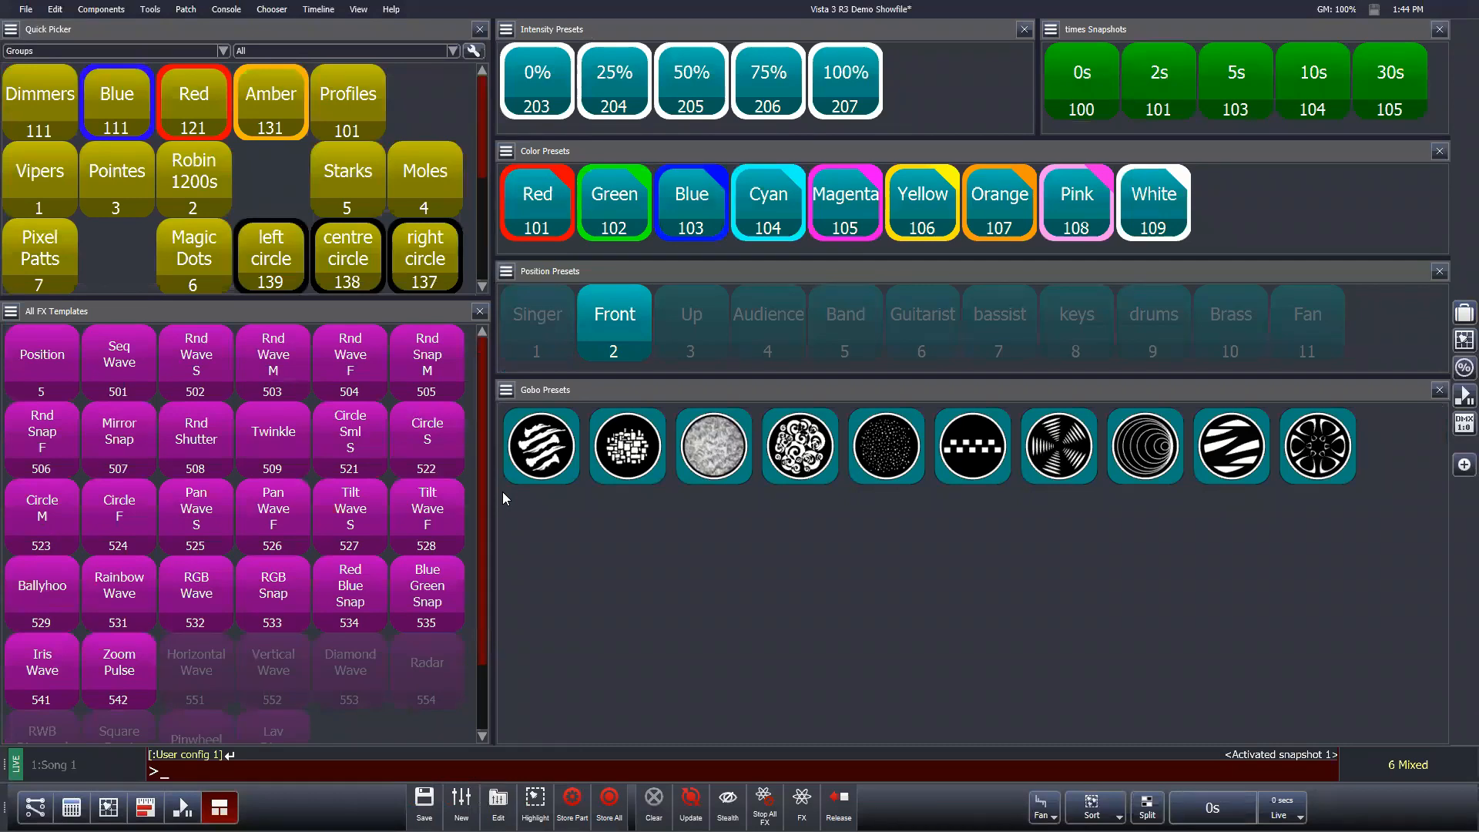
pyautogui.click(108, 805)
# Step: Change the border color of the Rnd Wave M effect template (503) to yellow
pyautogui.rightClick(271, 367)
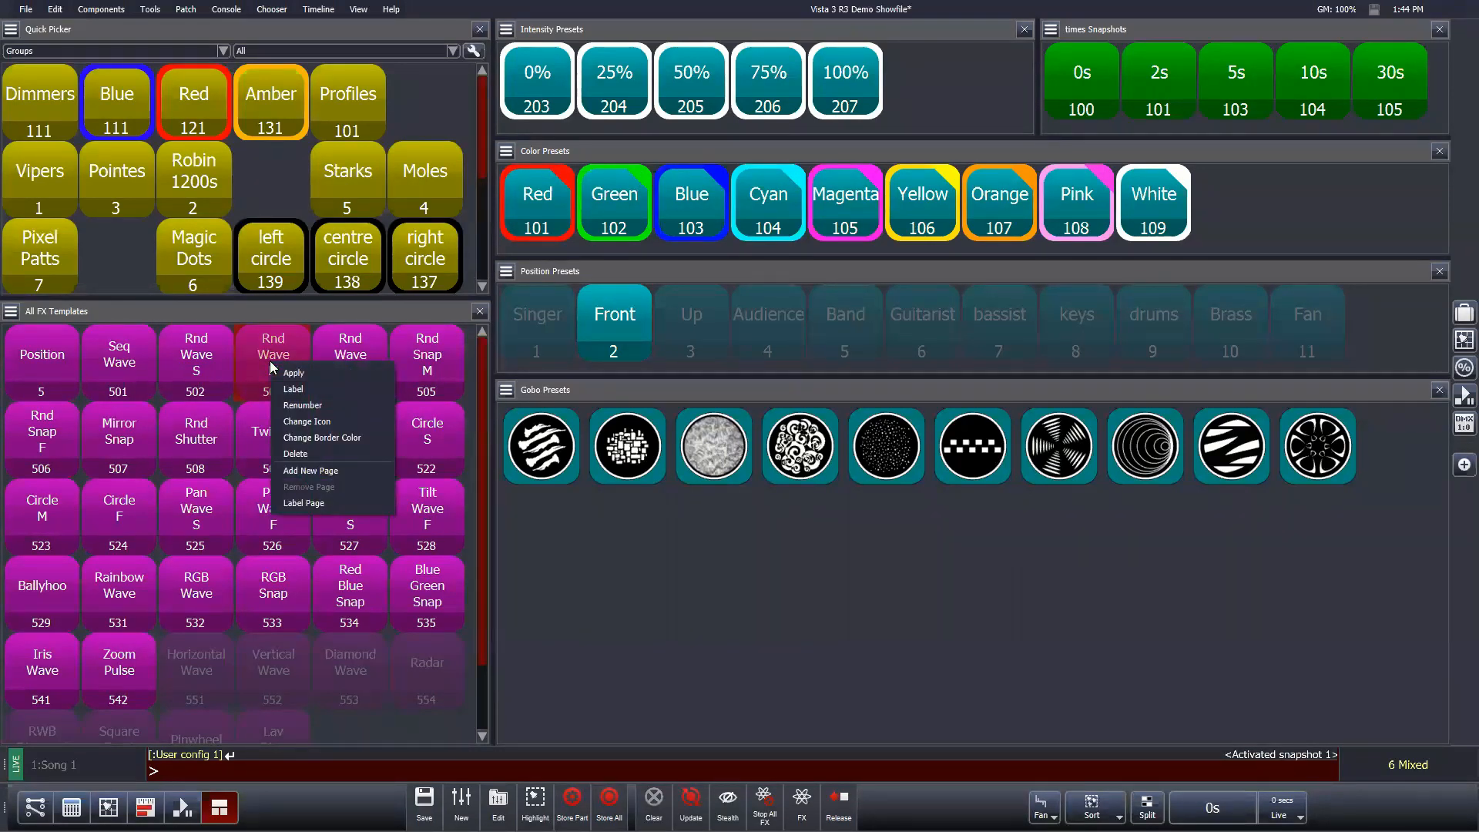
pyautogui.click(360, 440)
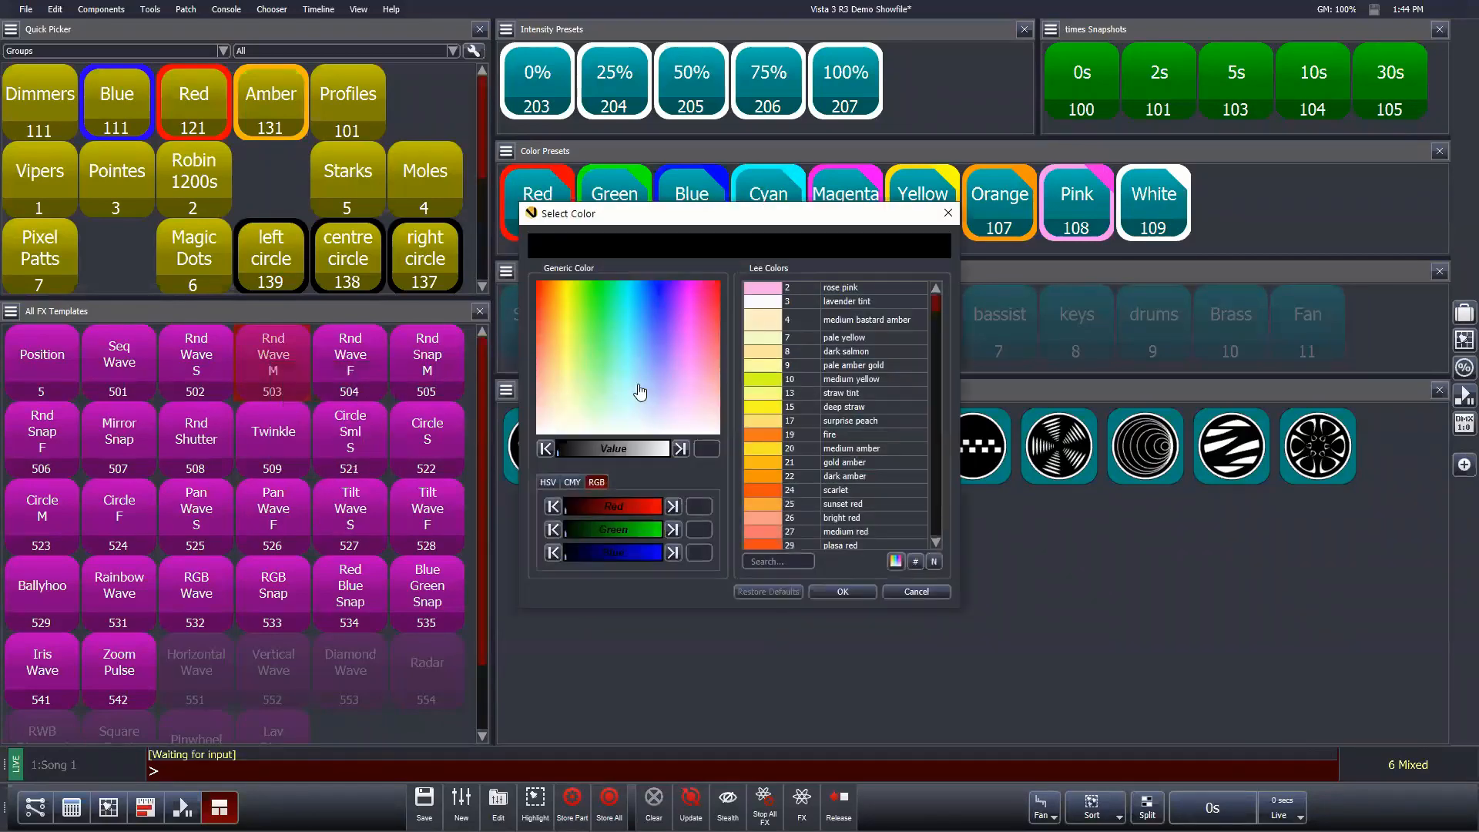
pyautogui.click(567, 291)
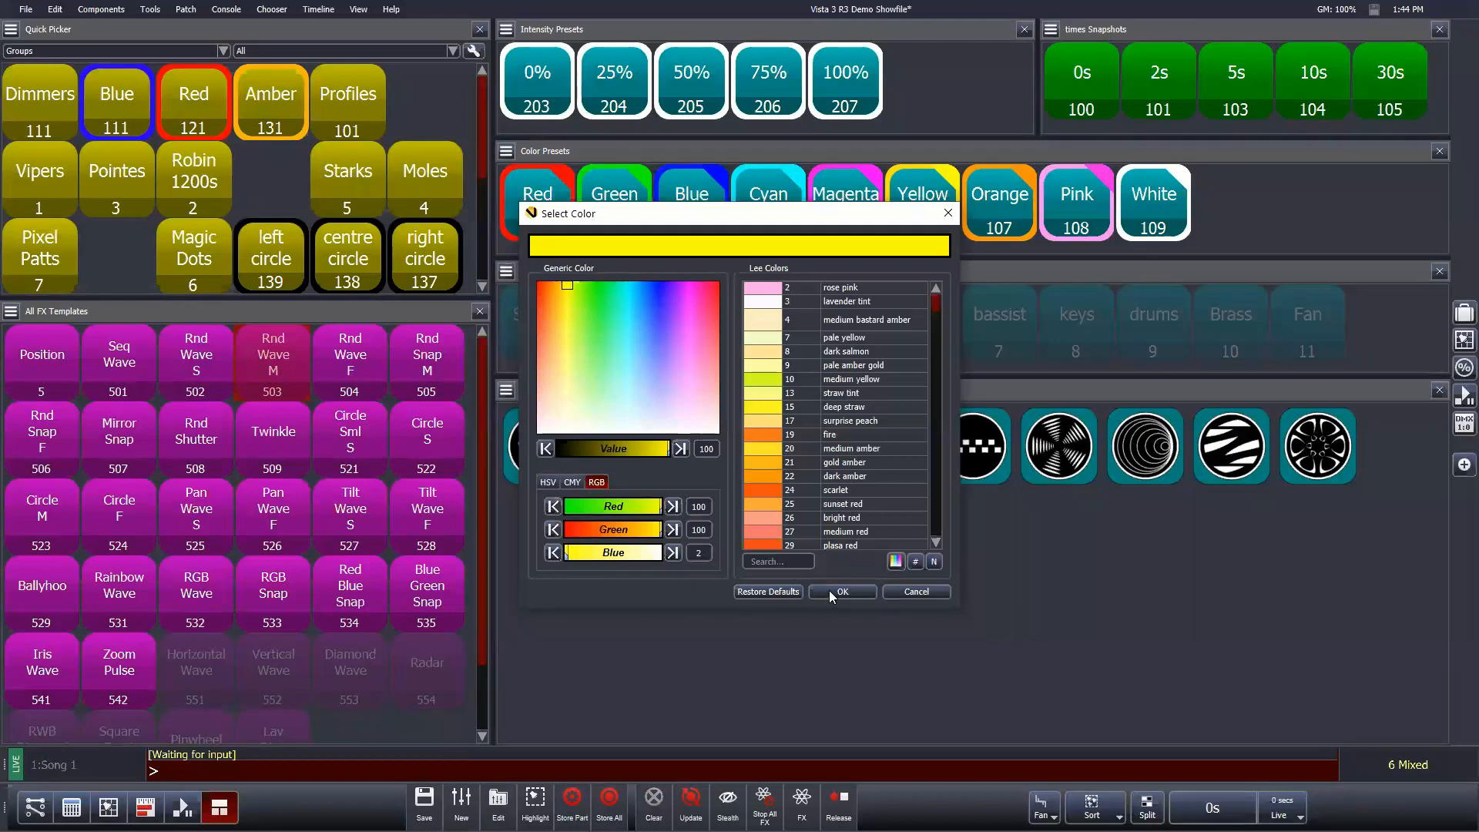
pyautogui.click(833, 593)
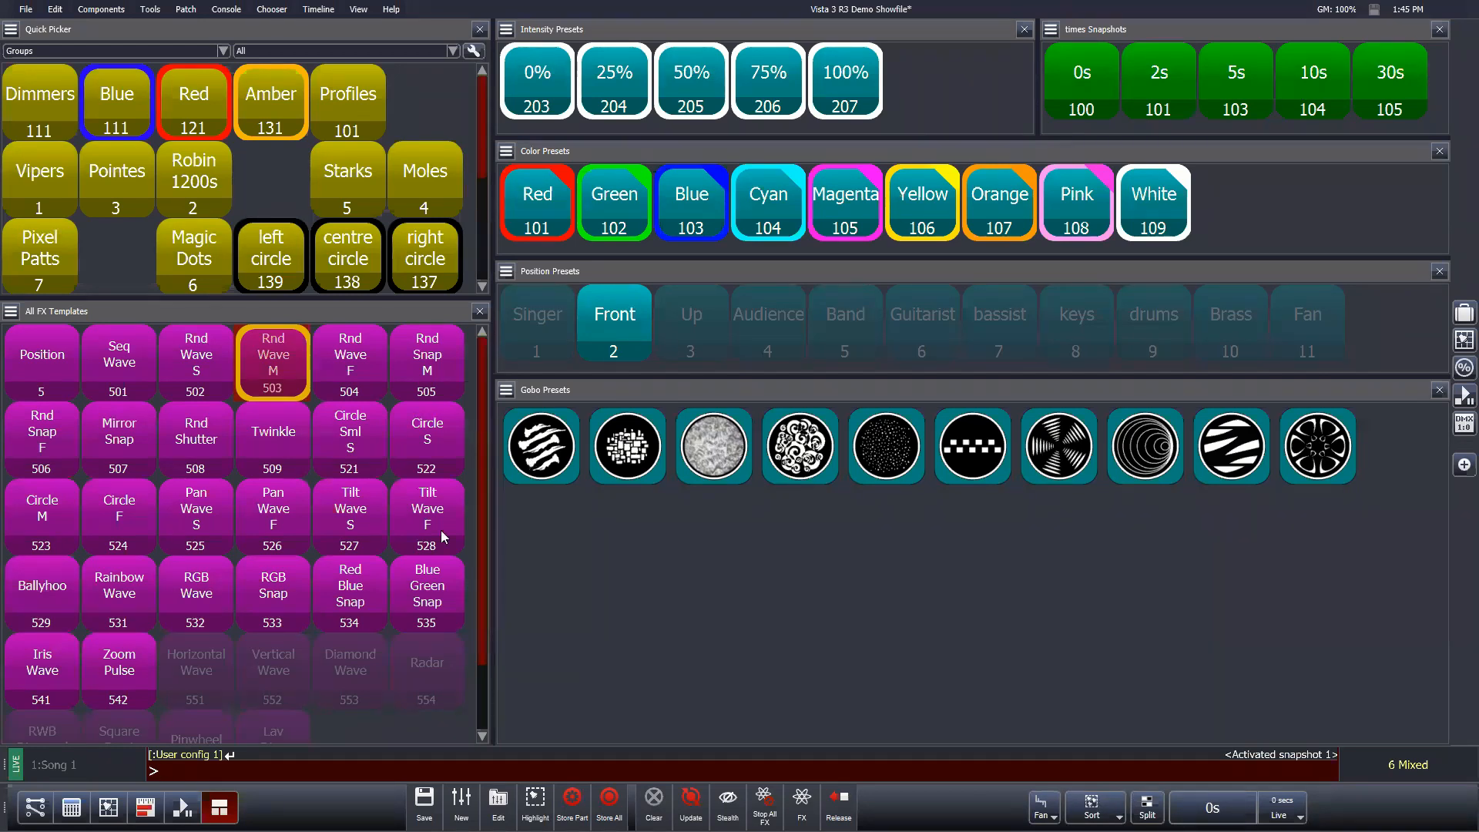
# Step: Show the Song 1 cuelist in the playback view and widen the cuelist list to reveal its Active column
pyautogui.click(189, 806)
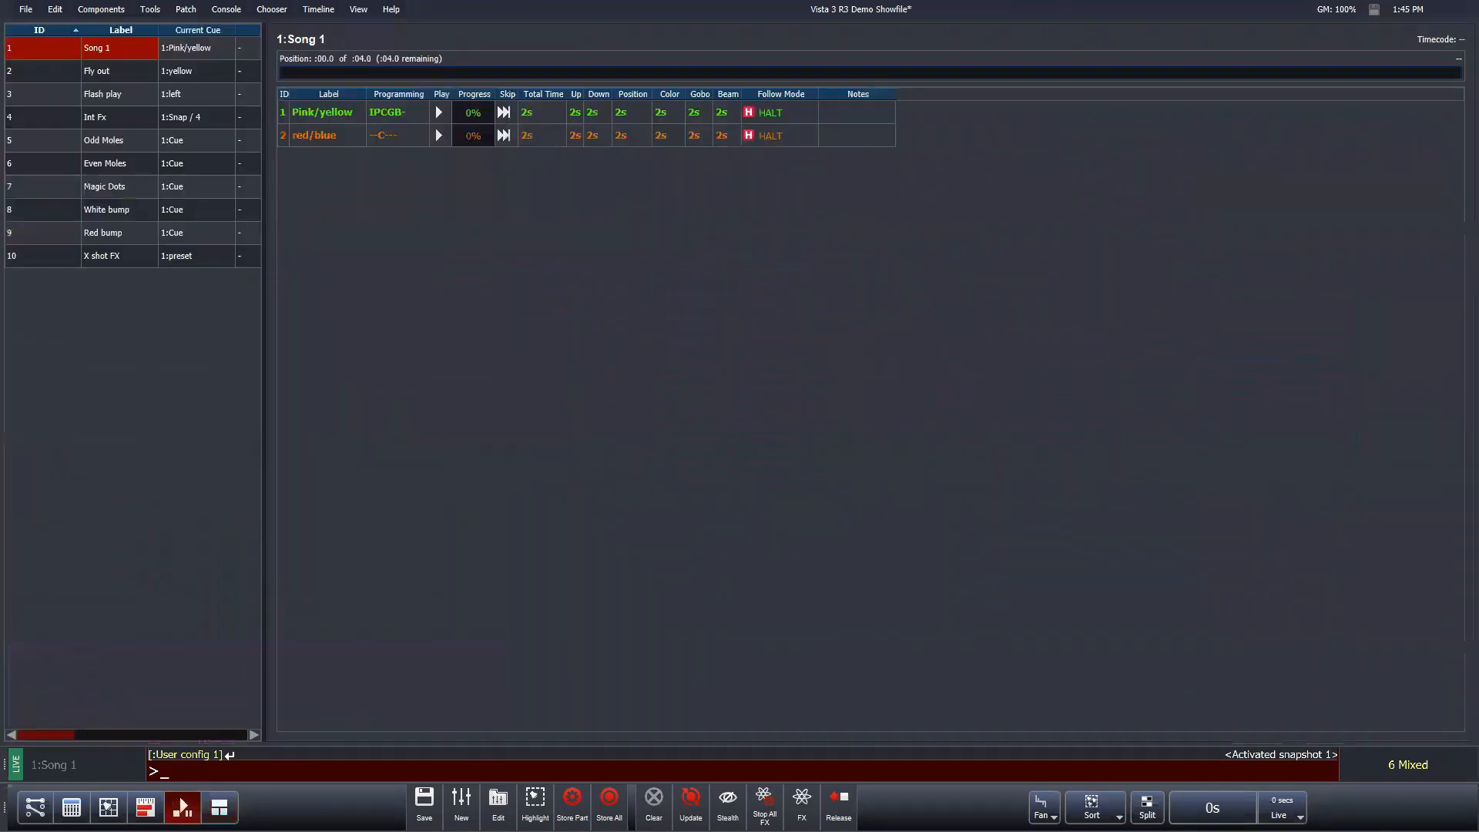
pyautogui.click(148, 93)
pyautogui.click(58, 49)
pyautogui.click(68, 71)
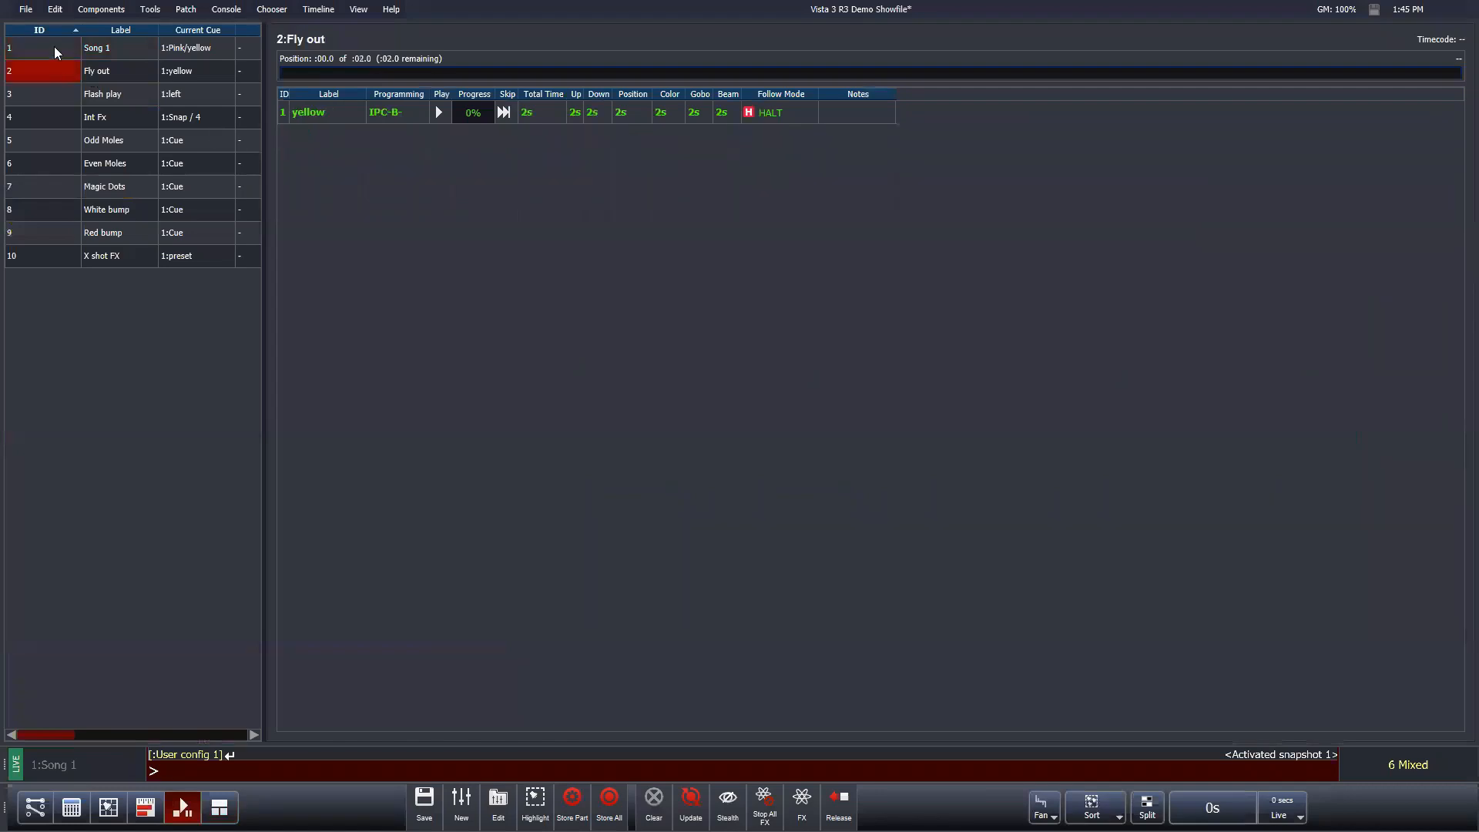
pyautogui.click(54, 47)
pyautogui.moveTo(264, 189); pyautogui.dragTo(302, 192)
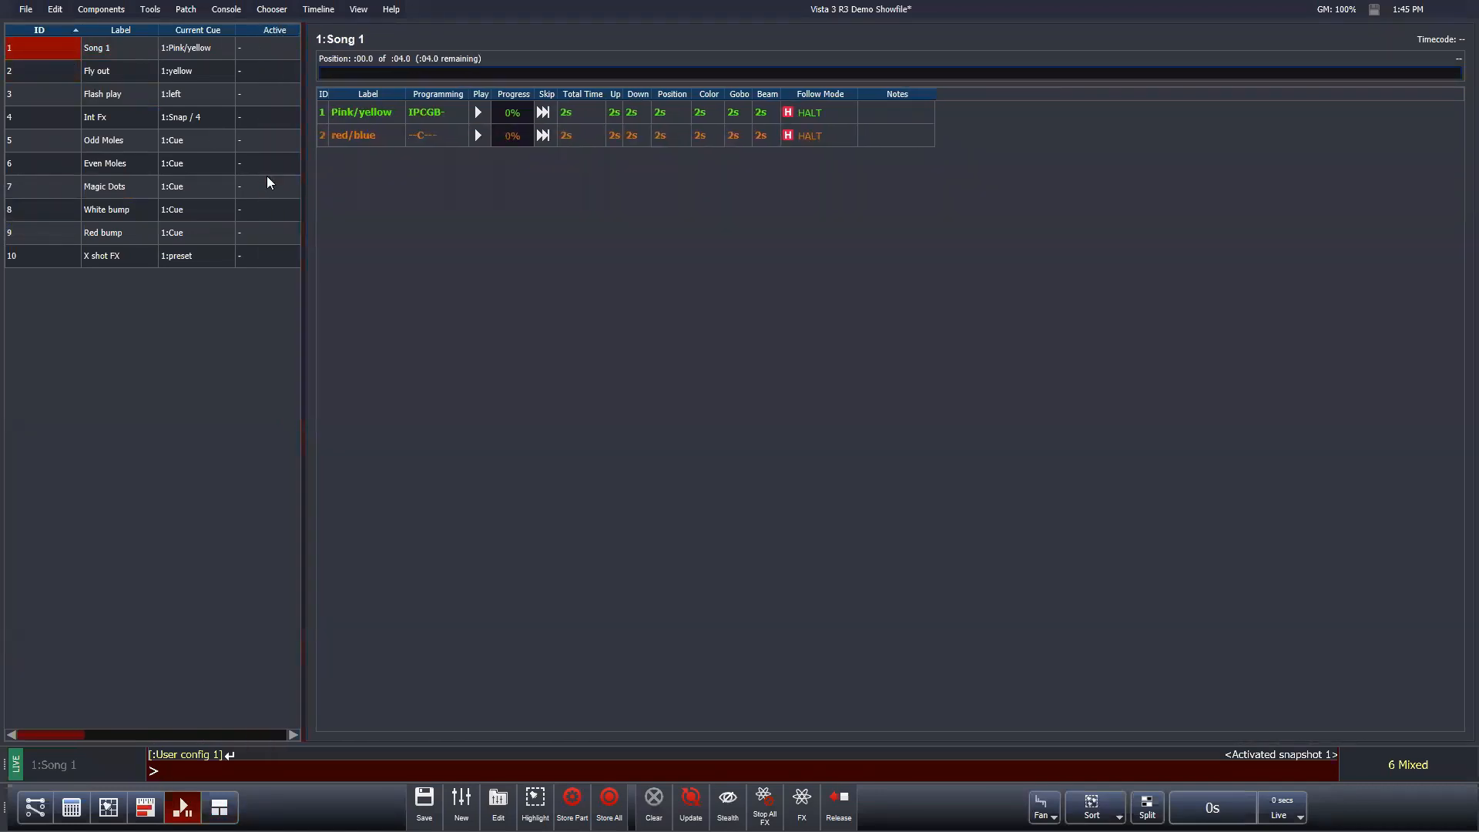
# Step: Increase the font size of the playback view by several increments
pyautogui.click(358, 11)
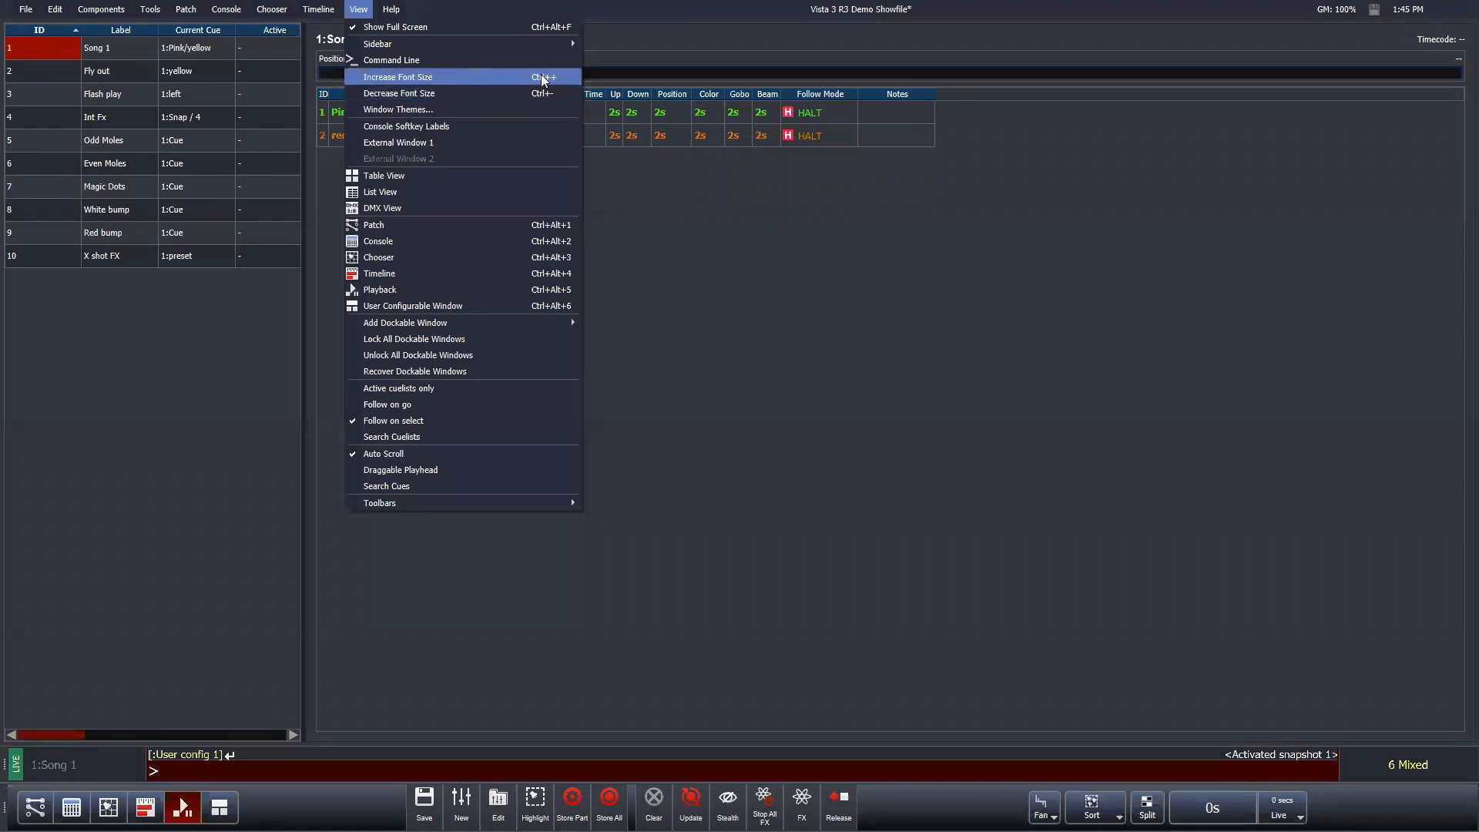
pyautogui.click(881, 299)
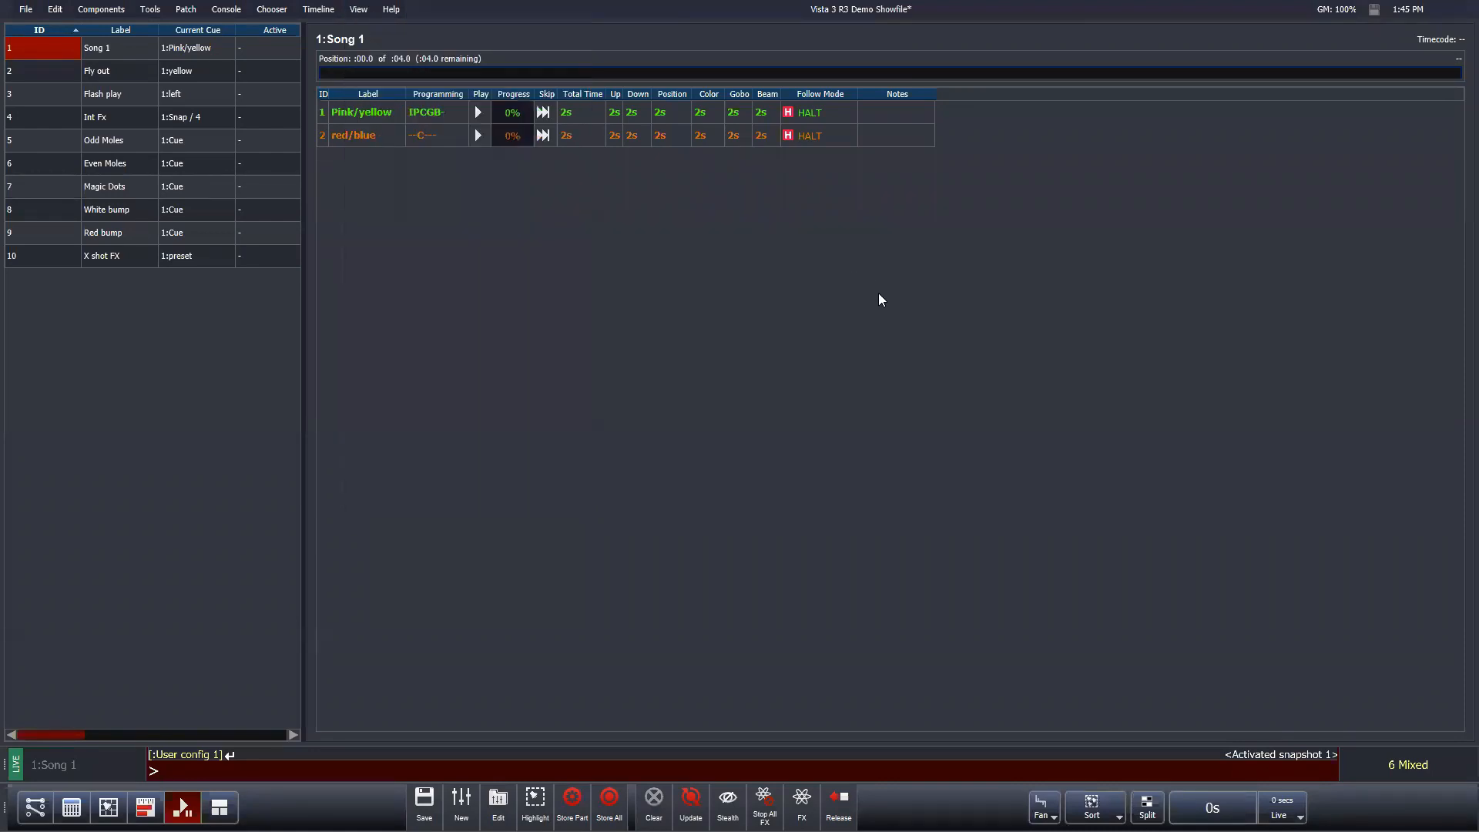
pyautogui.hotkey('ctrl', '+')
pyautogui.hotkey('ctrl', '+')
pyautogui.hotkey('ctrl', '+')
pyautogui.hotkey('ctrl', '+')
pyautogui.hotkey('ctrl', '+')
pyautogui.hotkey('ctrl', '+')
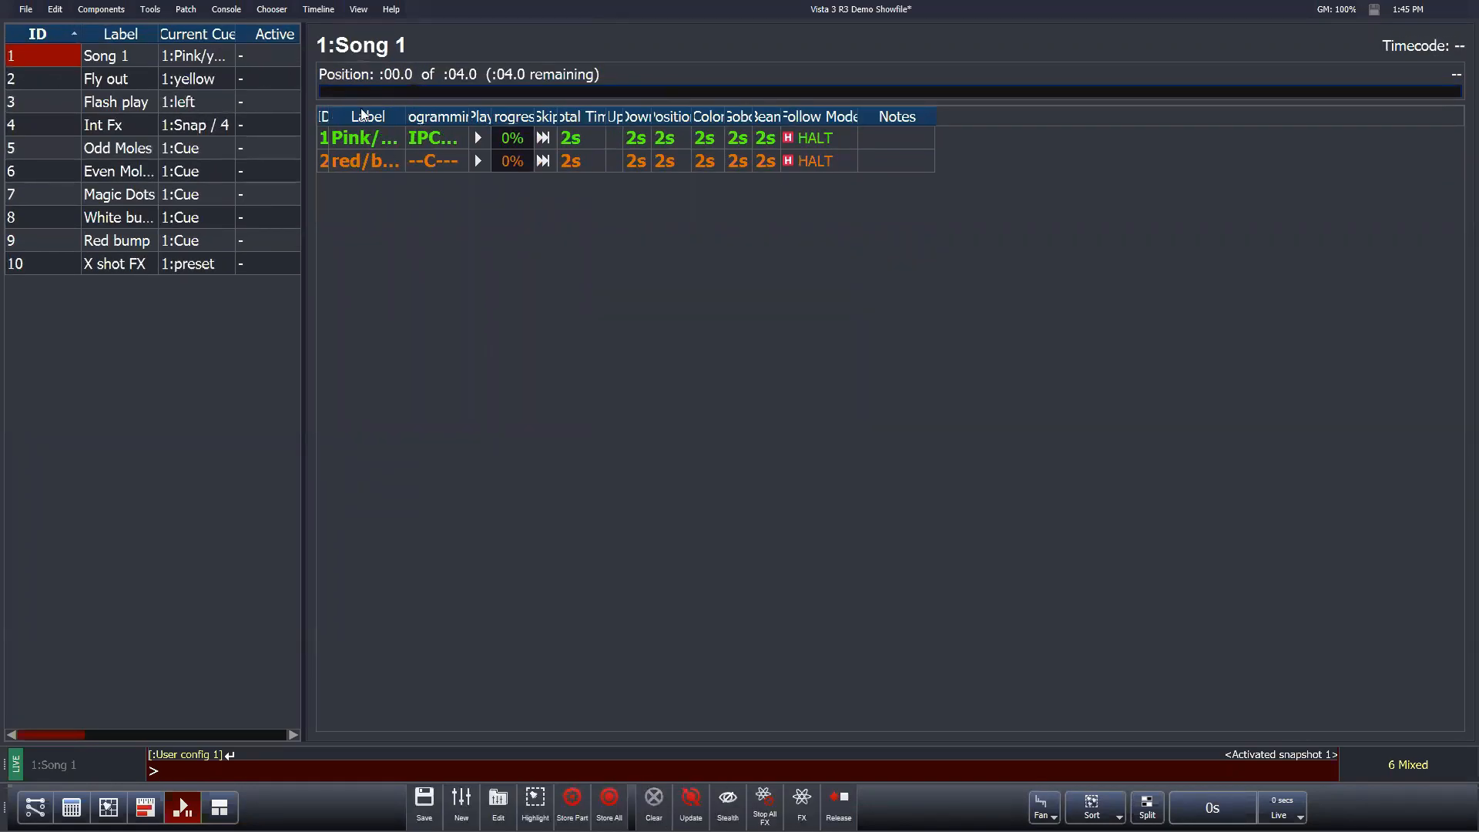
# Step: Widen the Label, Programming and Play columns of the cue table and show the toolbar's second set of commands
pyautogui.moveTo(406, 117); pyautogui.dragTo(808, 114)
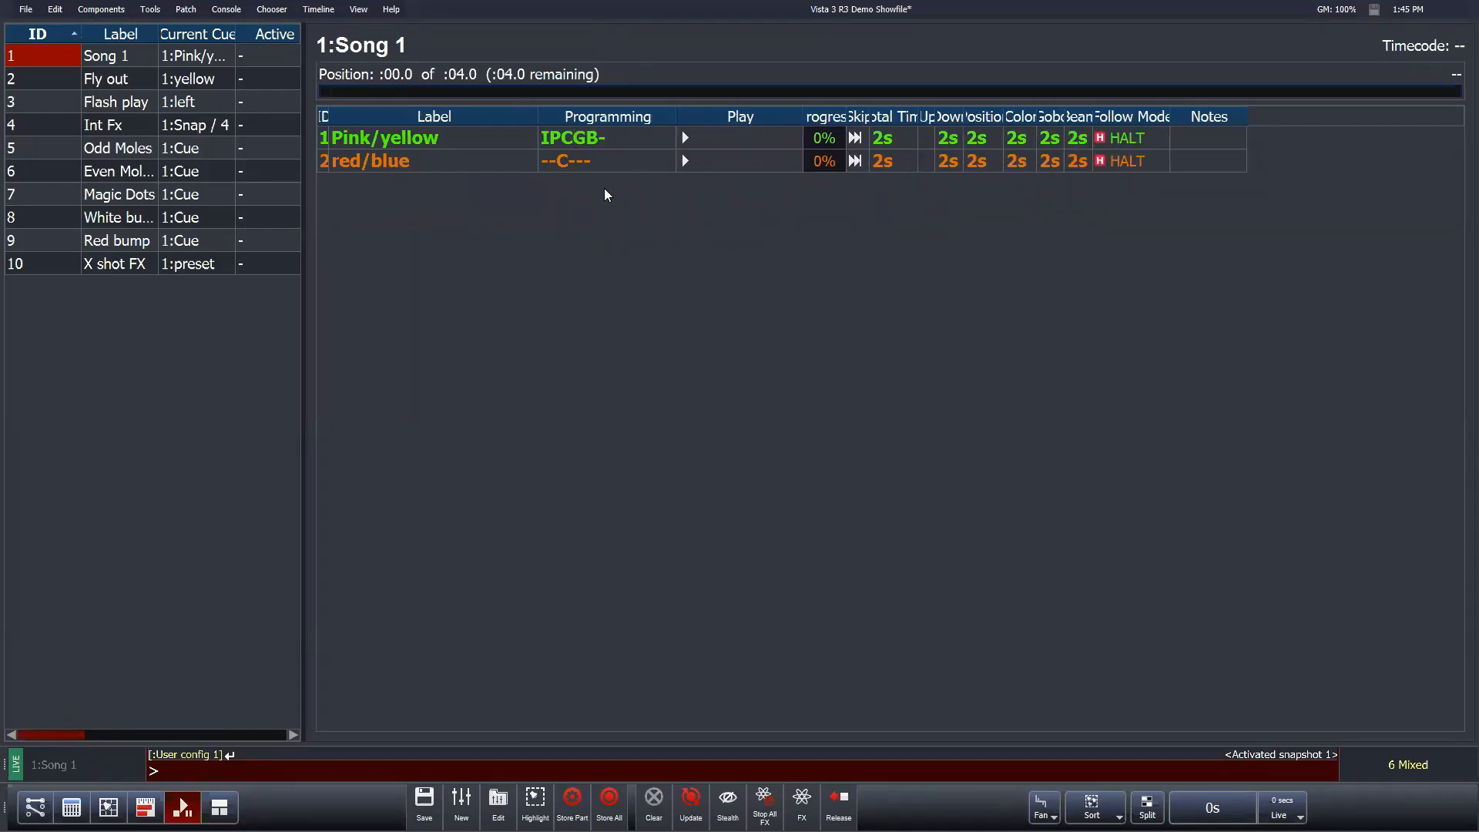
pyautogui.scroll(-1, 604, 190)
pyautogui.scroll(-1, 605, 189)
pyautogui.scroll(2, 605, 189)
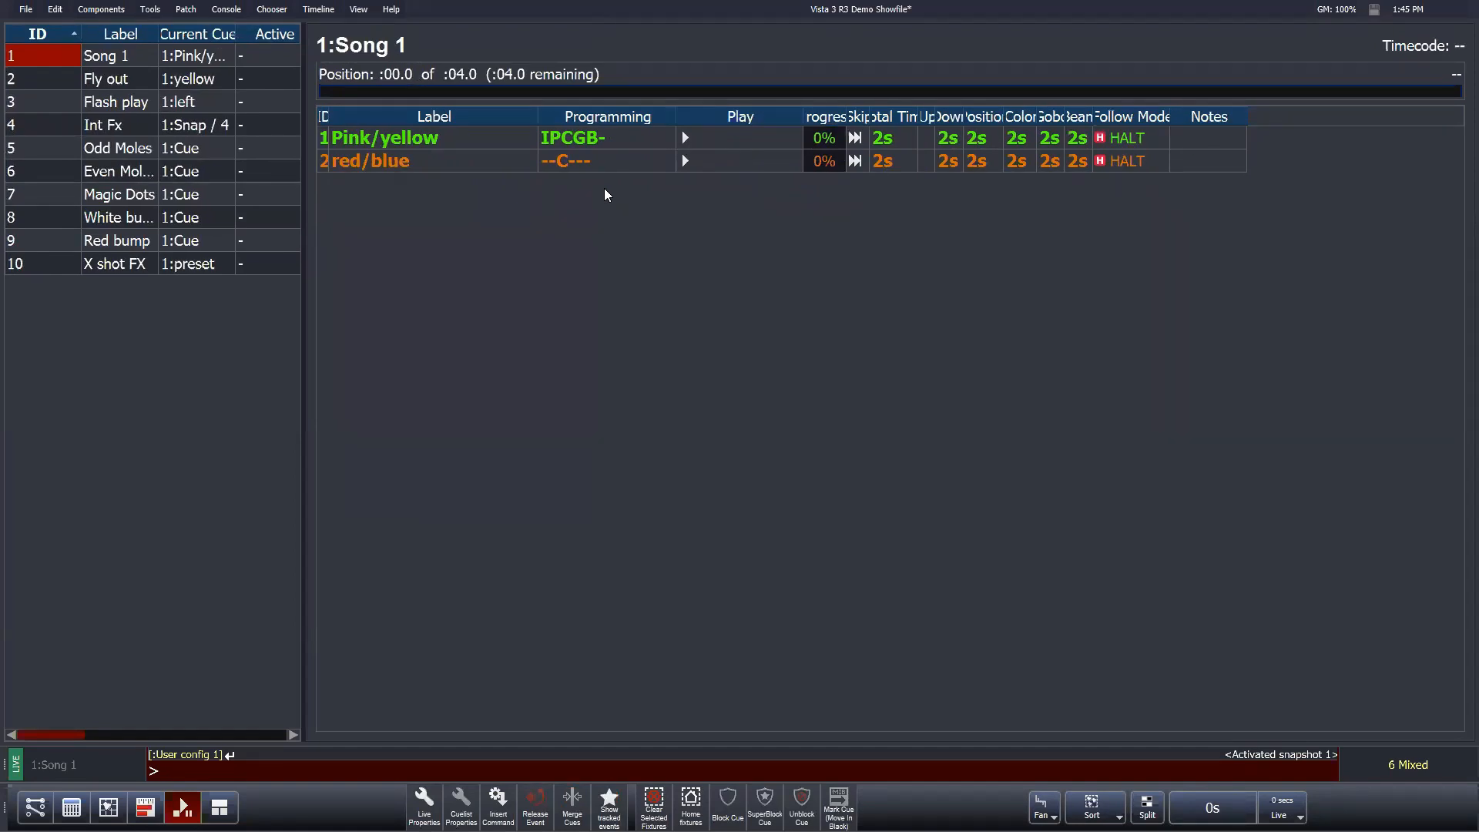
# Step: Reduce the font size of the playback view slightly
pyautogui.scroll(-1, 604, 189)
pyautogui.scroll(-1, 605, 193)
pyautogui.scroll(1, 605, 192)
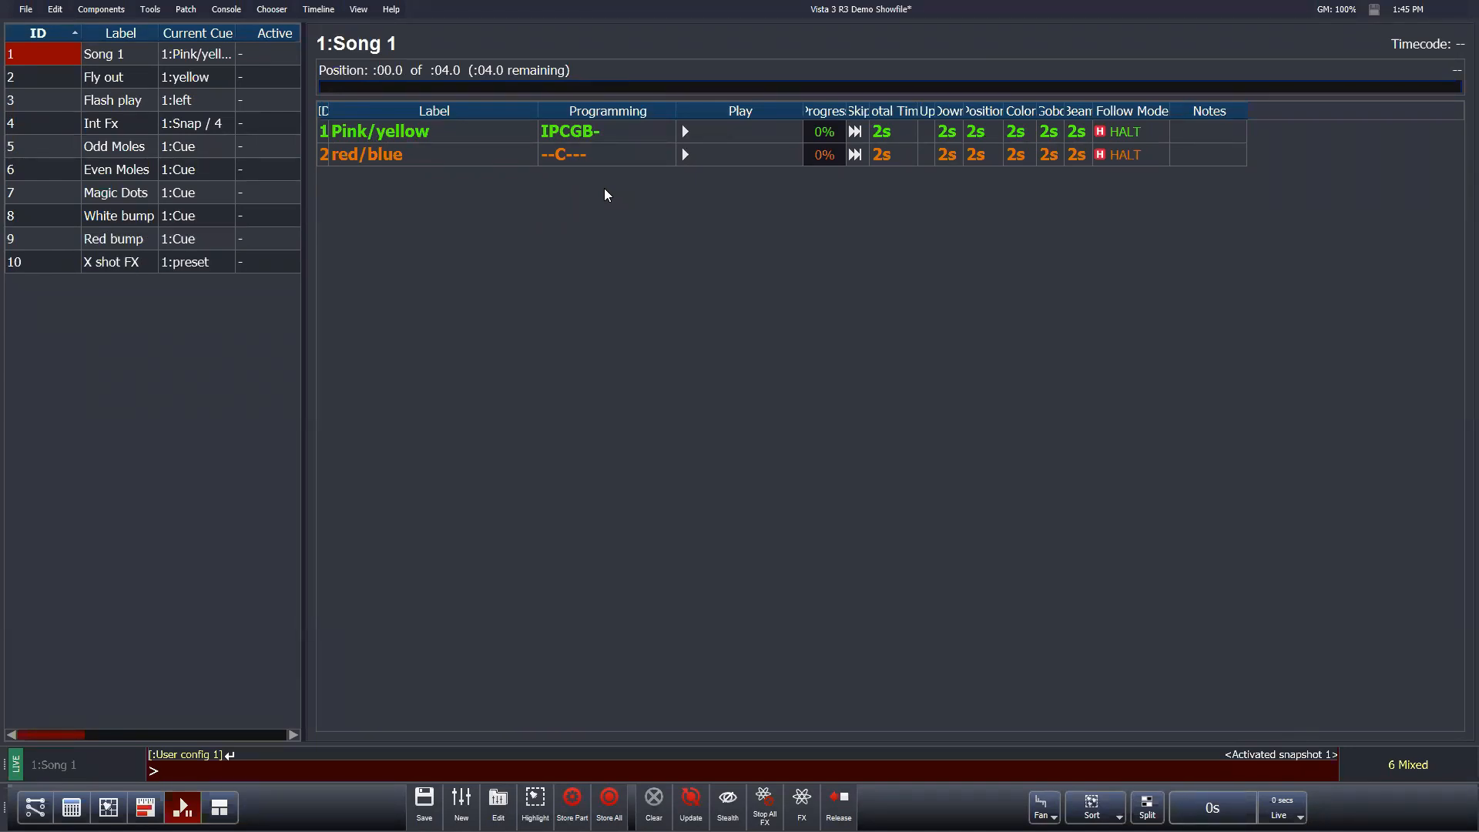
# Step: Lock the entire console from the live fixture view using the remembered password, and unlock it by entering the console password
pyautogui.click(110, 805)
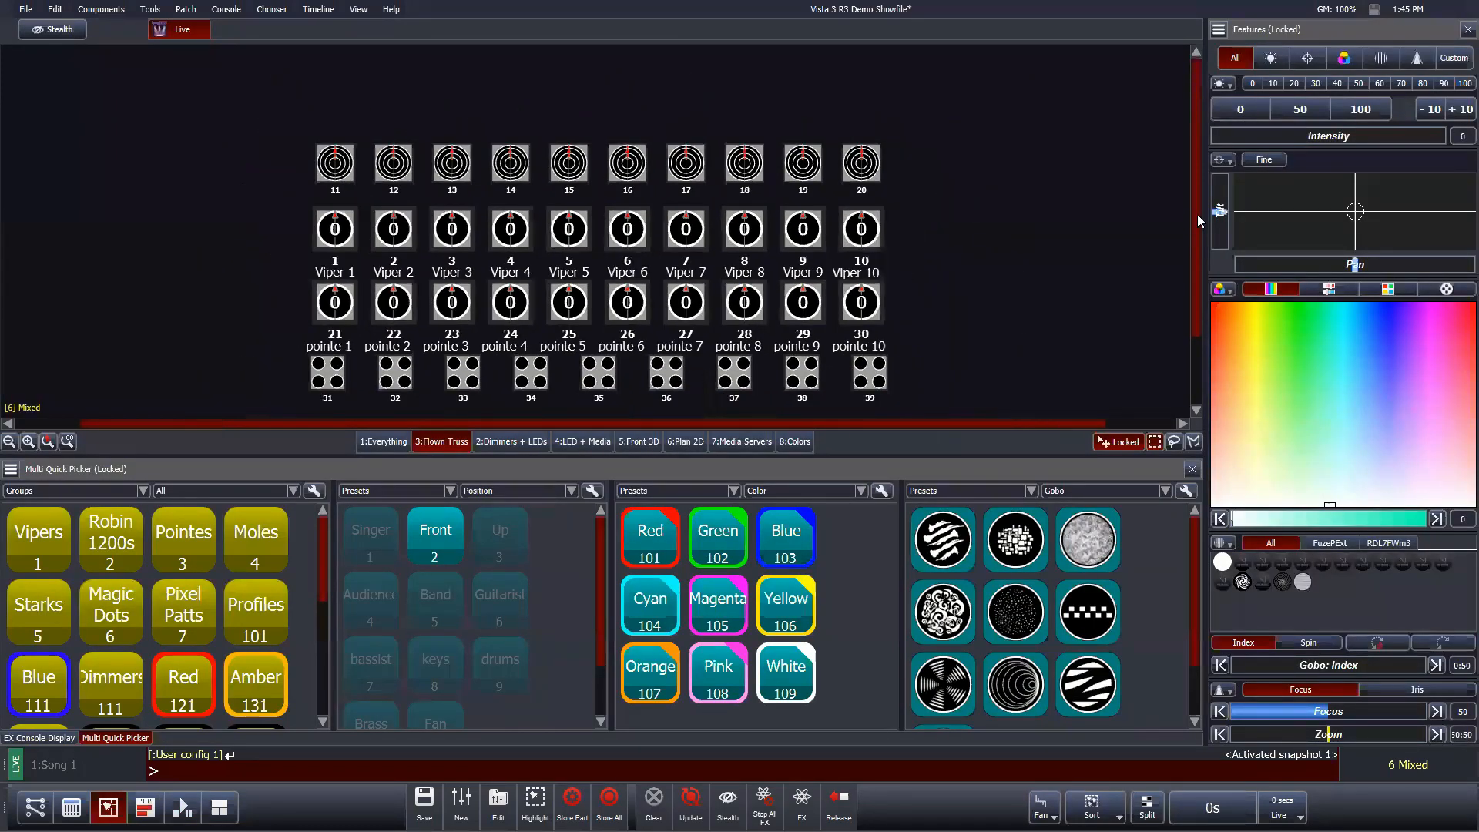
pyautogui.moveTo(1198, 223); pyautogui.dragTo(1198, 257)
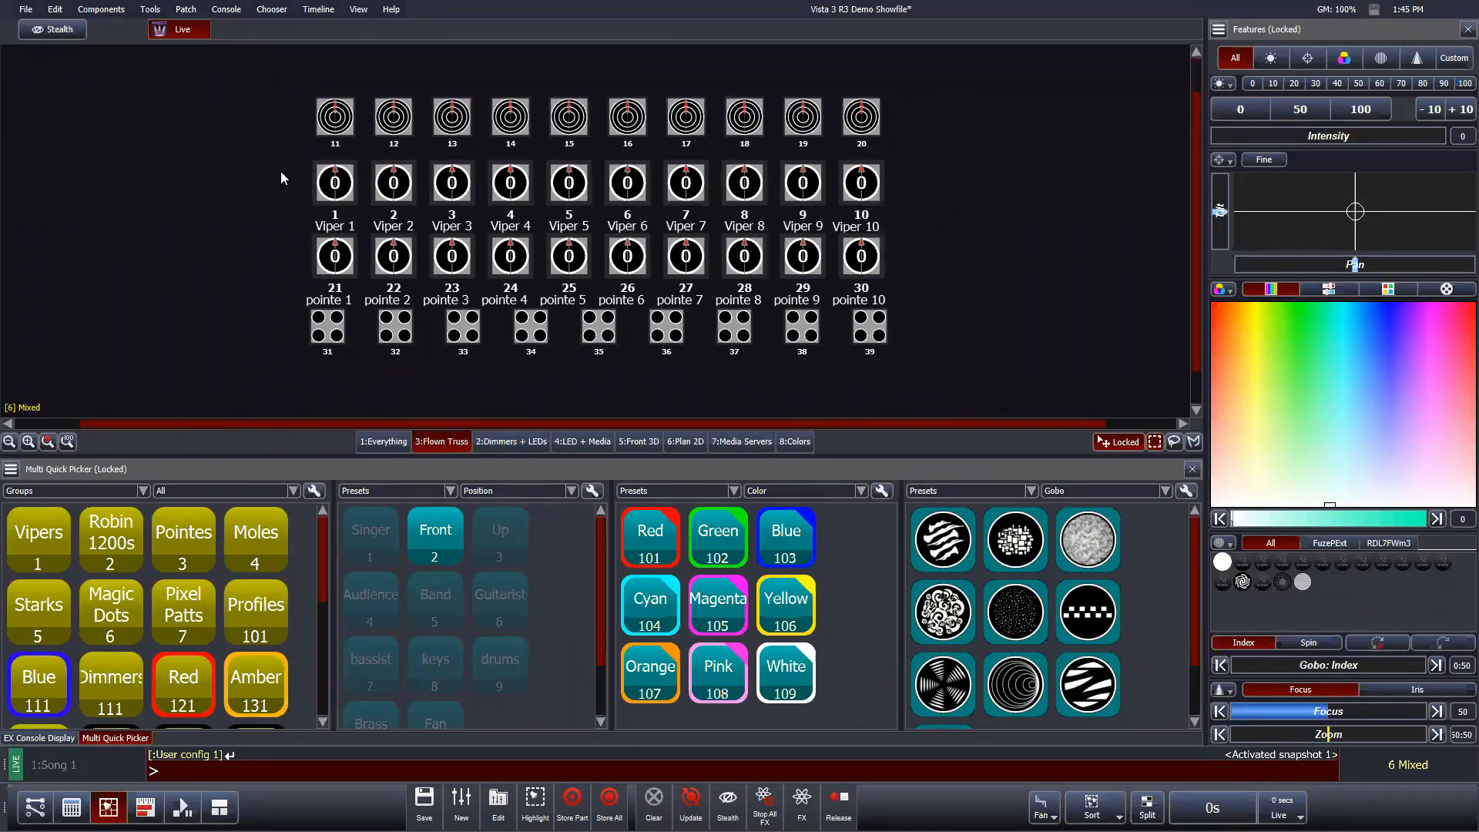
pyautogui.click(25, 11)
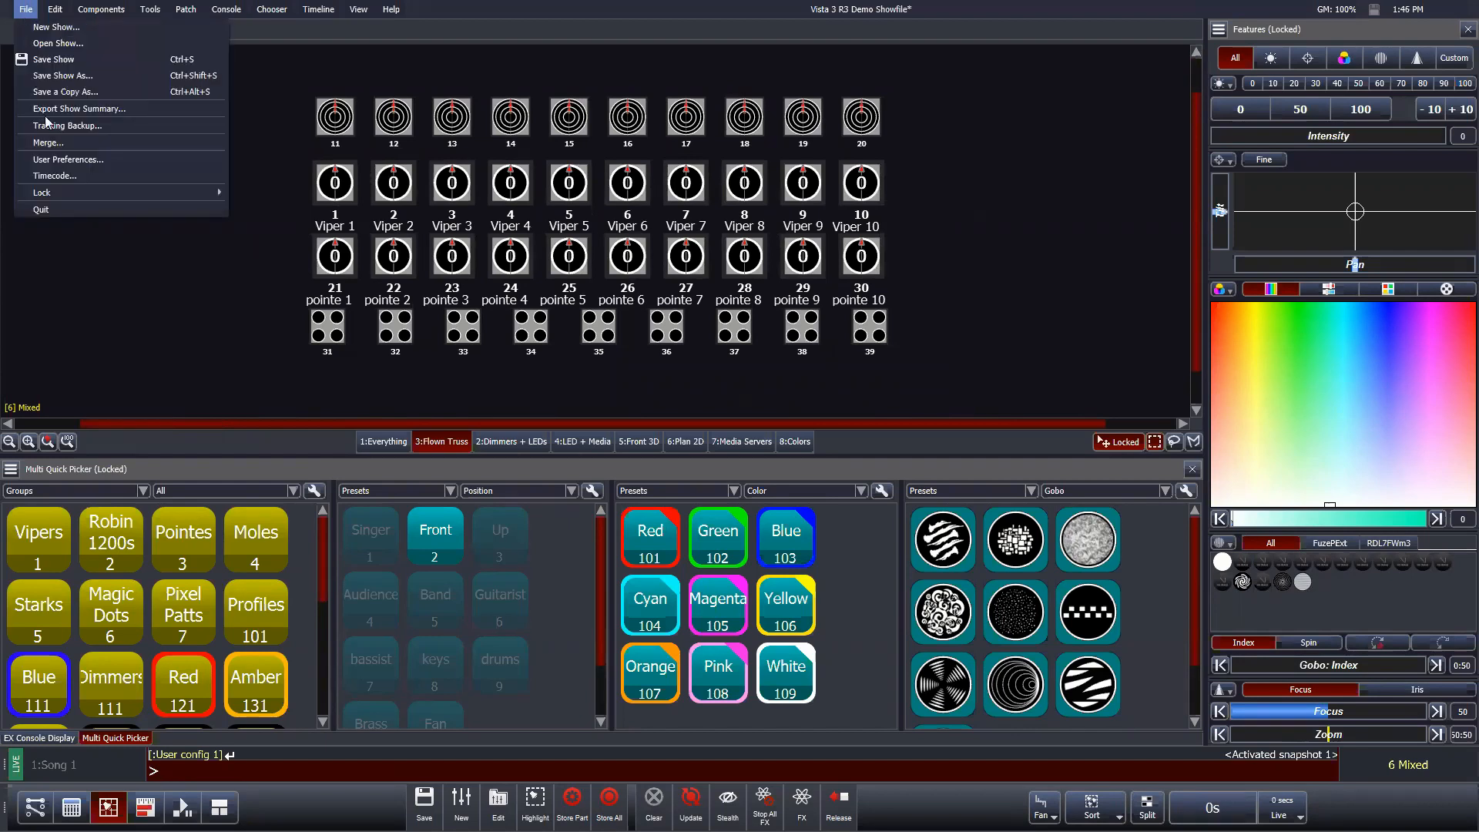
pyautogui.moveTo(147, 196)
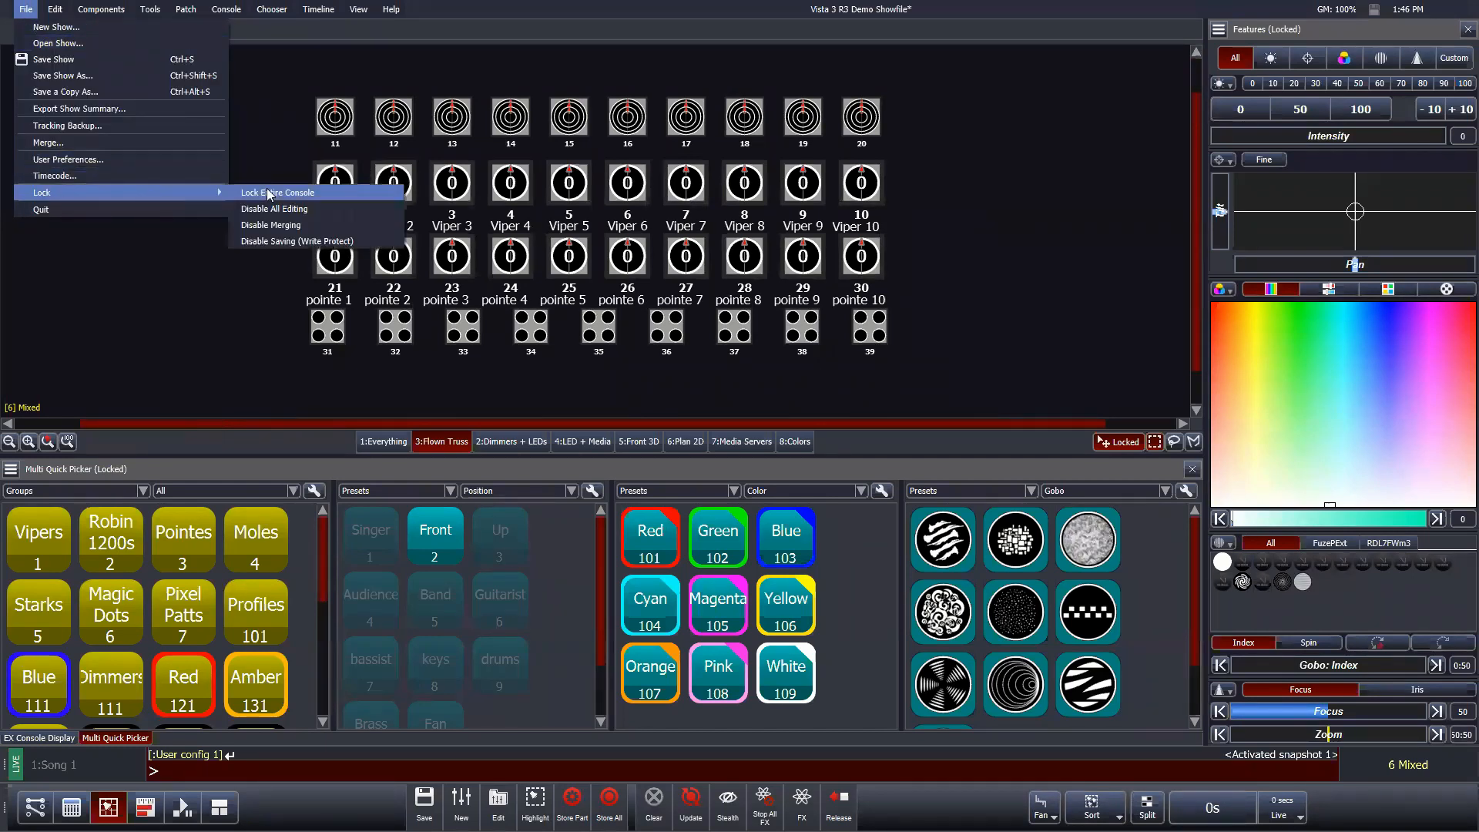
pyautogui.click(275, 194)
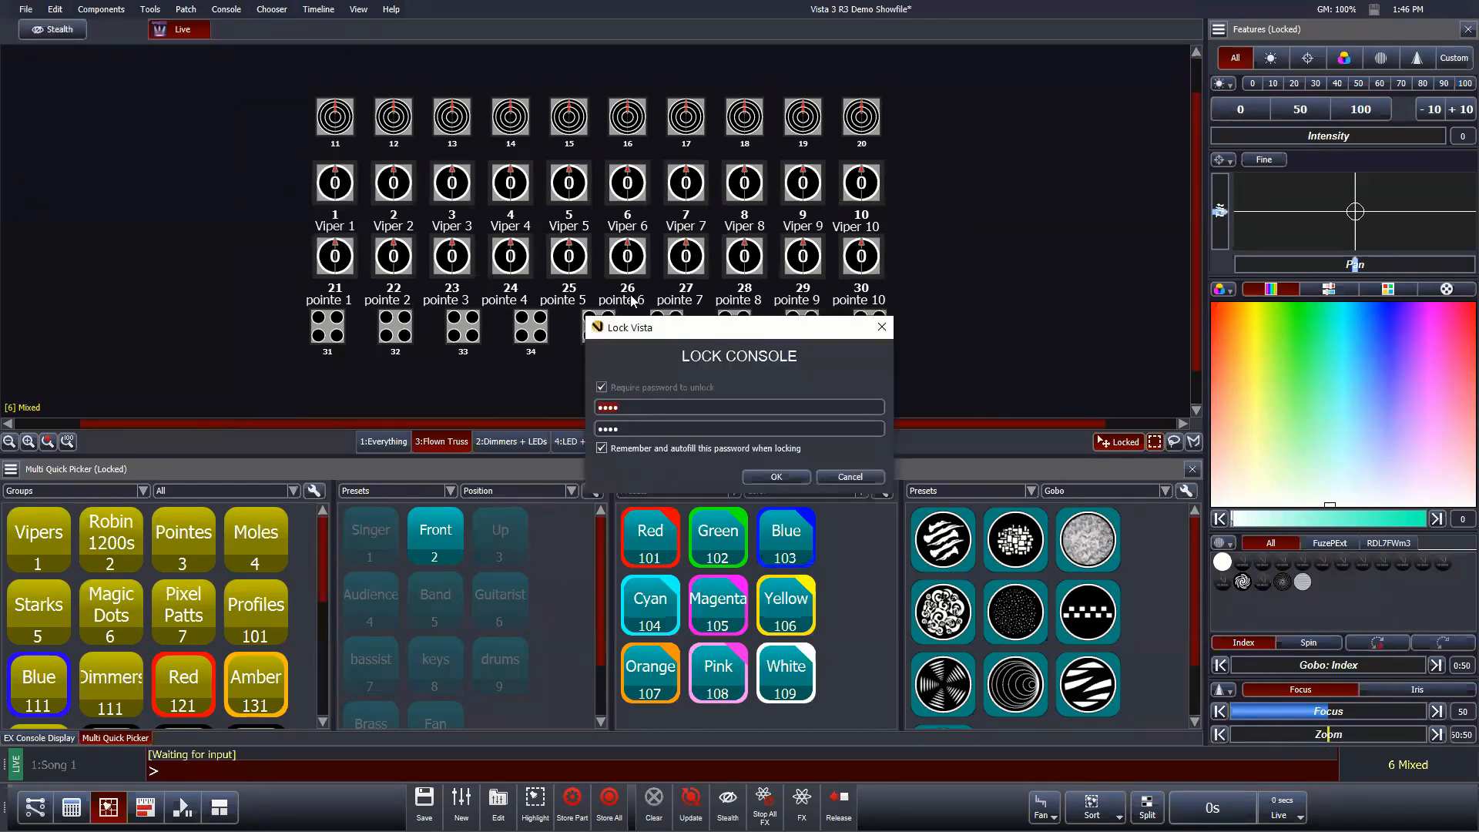
pyautogui.click(764, 476)
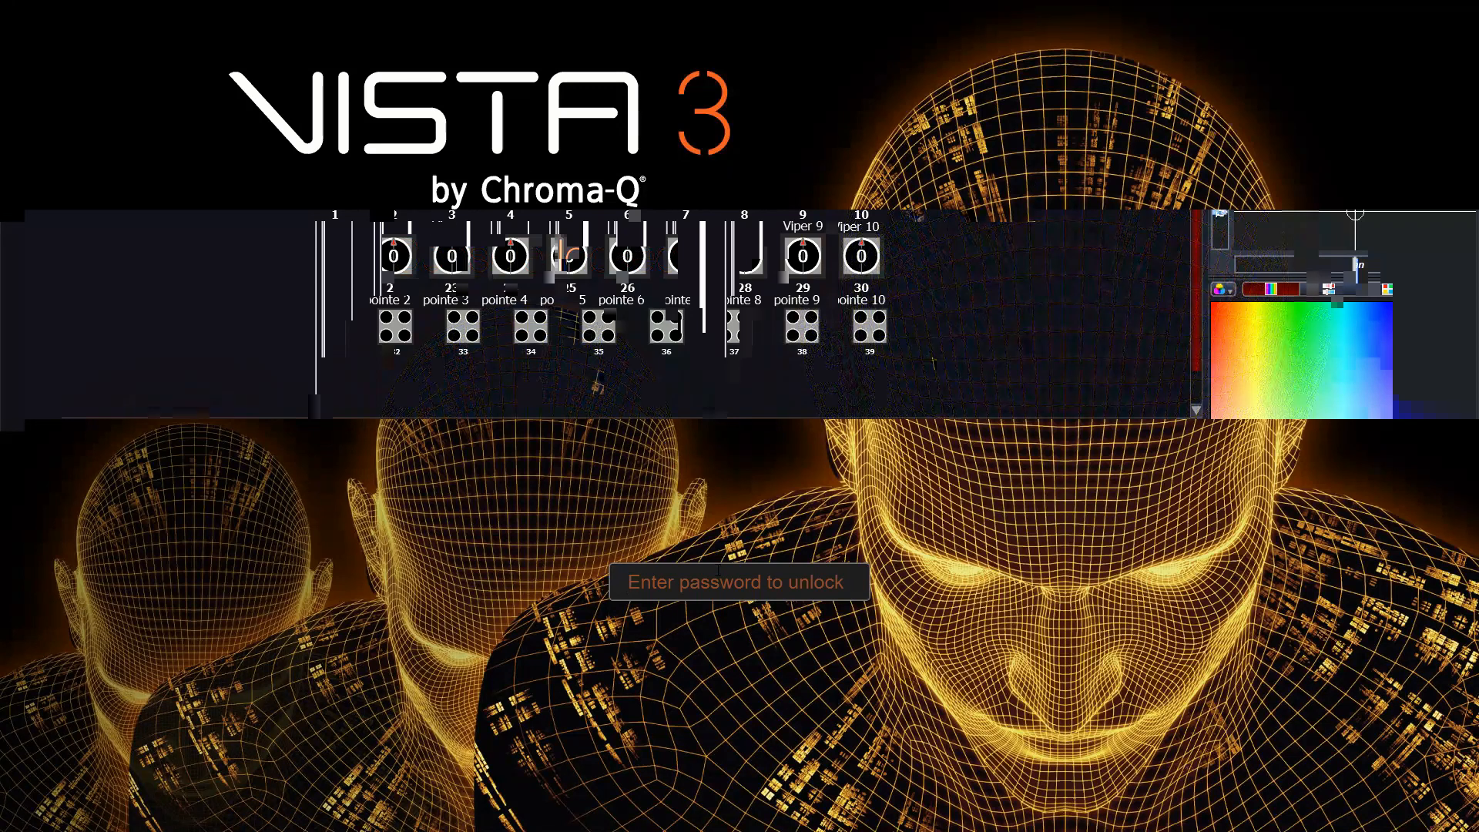
pyautogui.write('***')
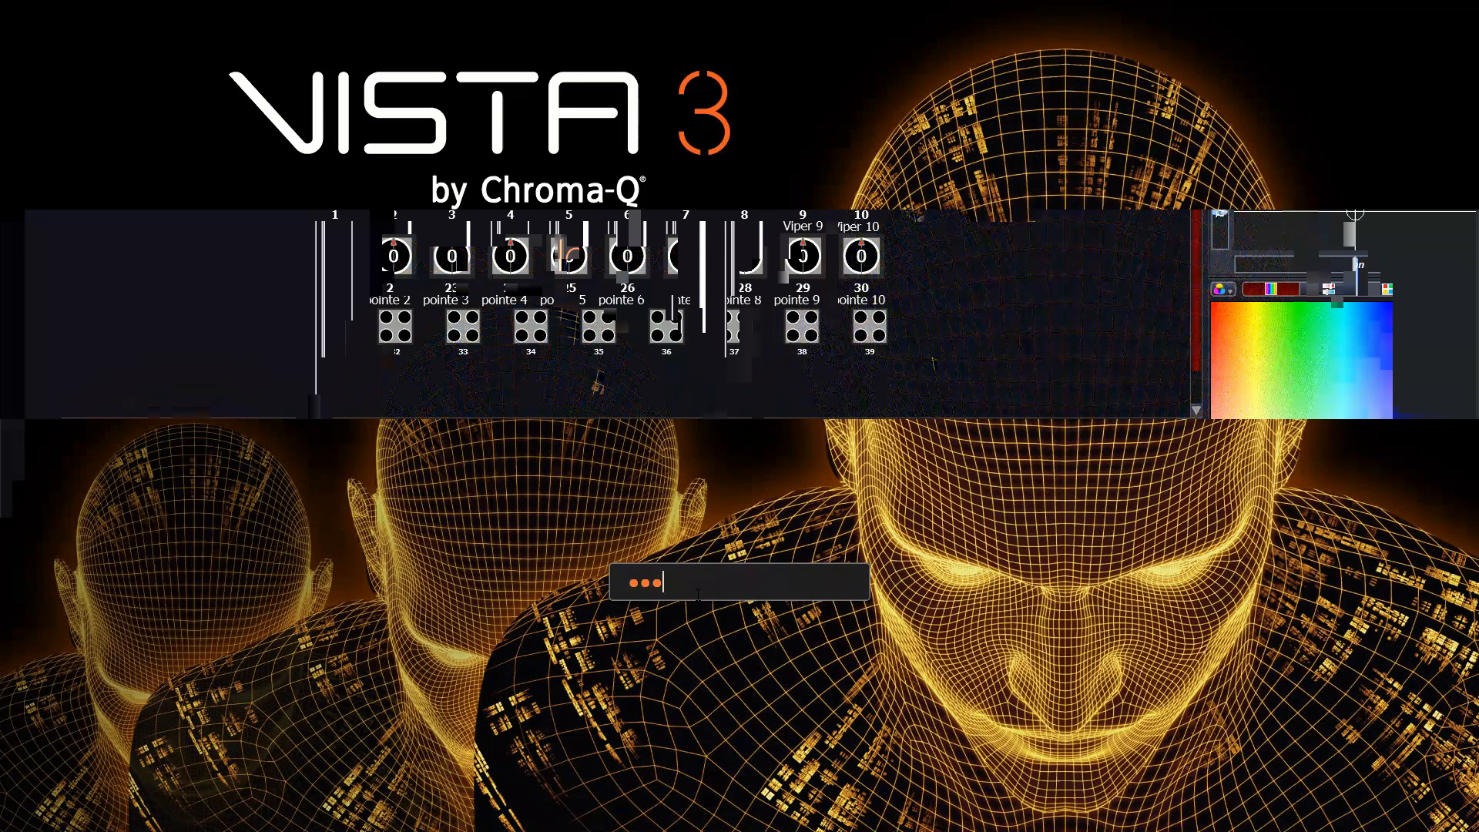
pyautogui.press('Return')
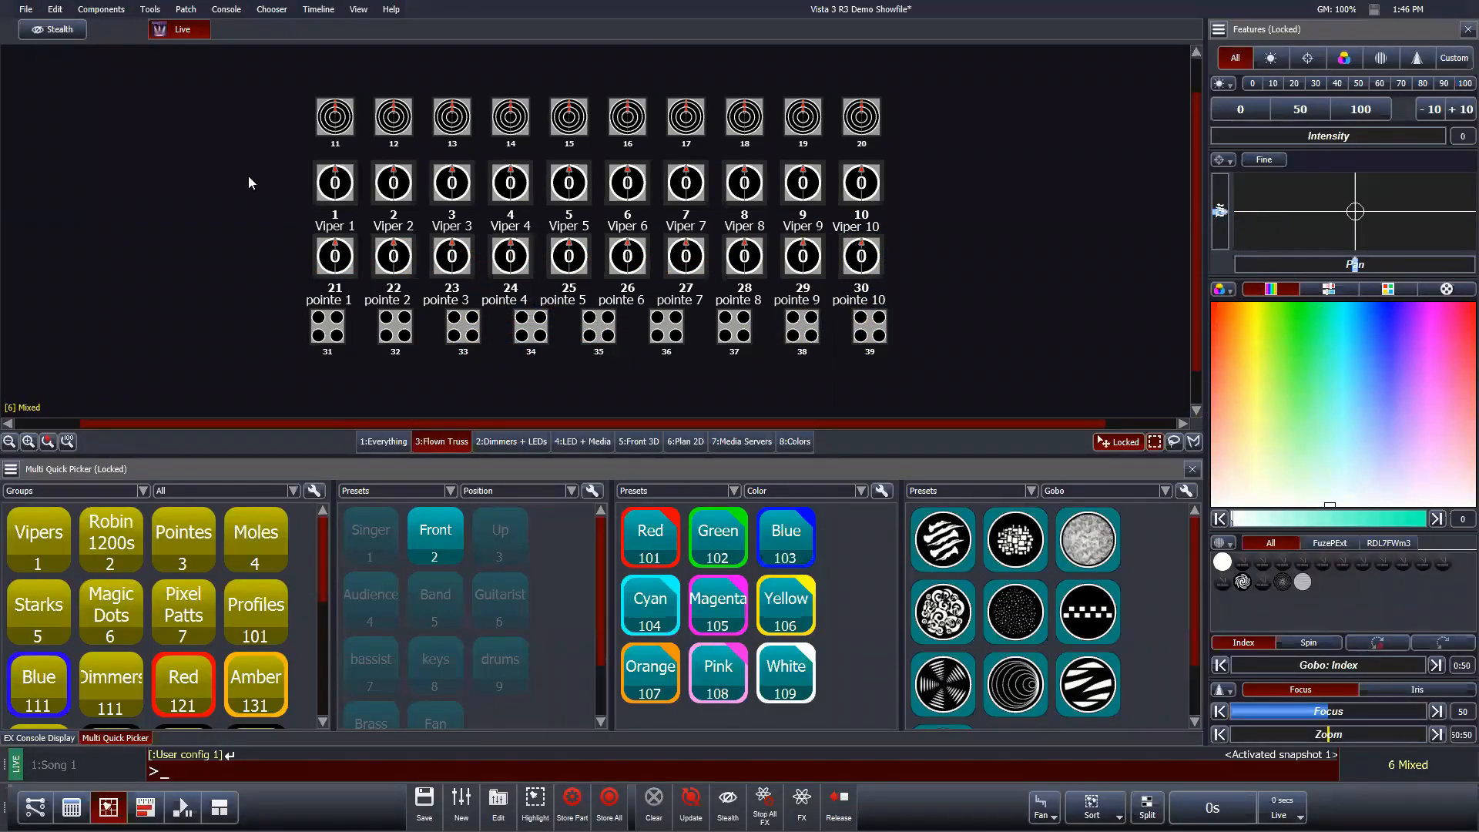
# Step: Examine the lock screen image setting in the general user preferences and close them without changes
pyautogui.click(26, 10)
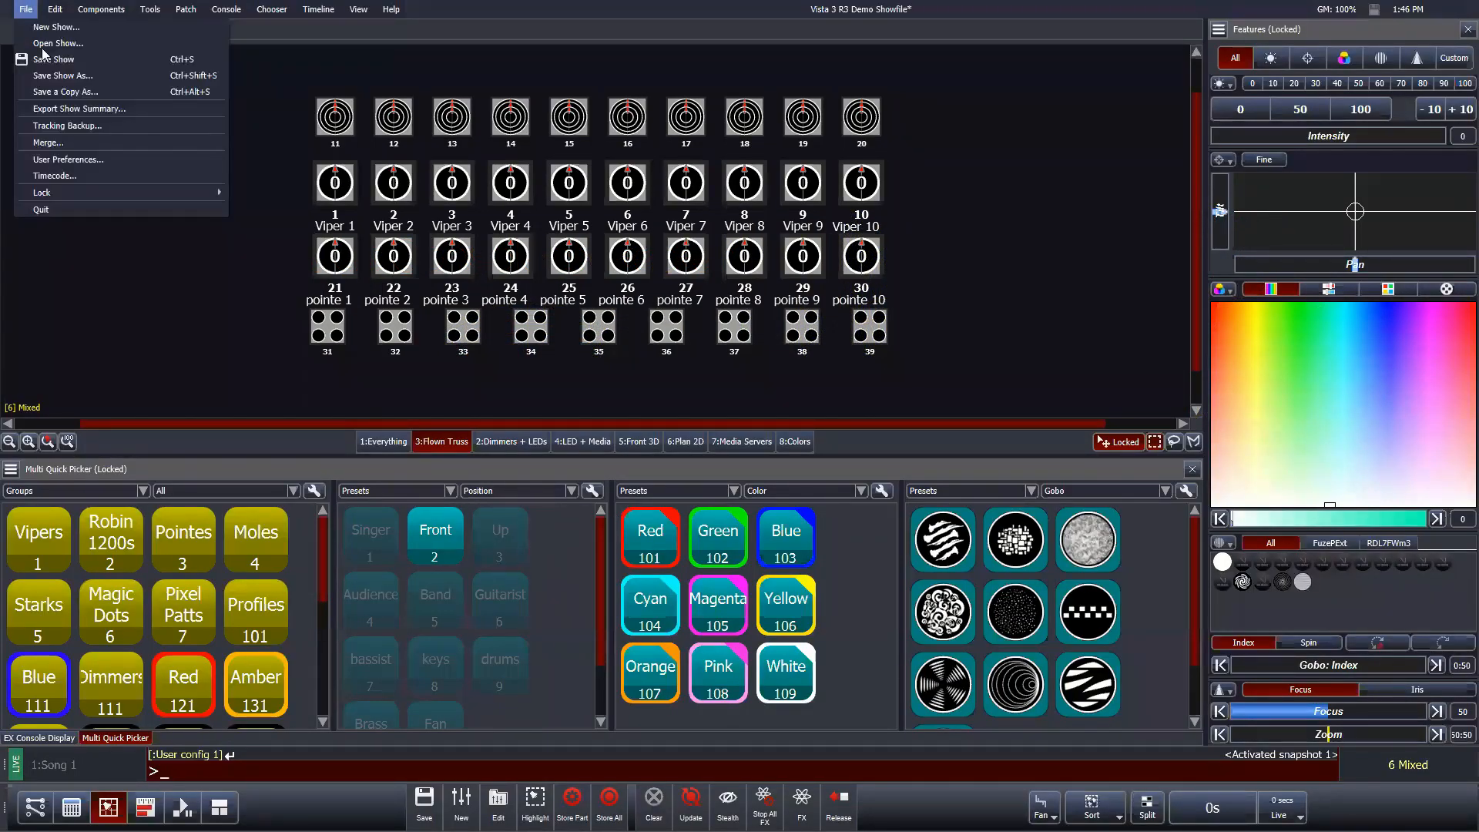
pyautogui.click(99, 160)
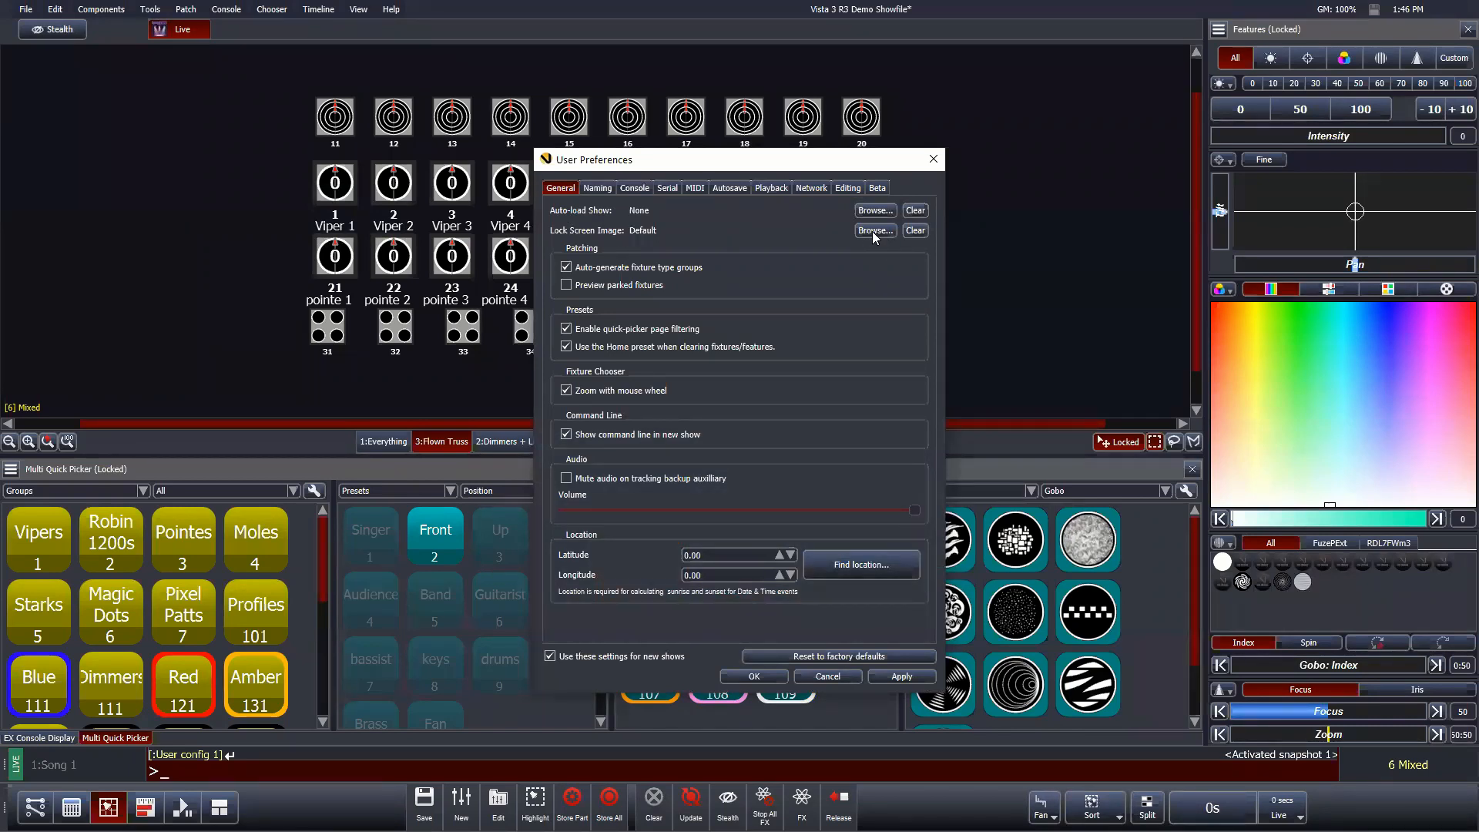
pyautogui.click(847, 682)
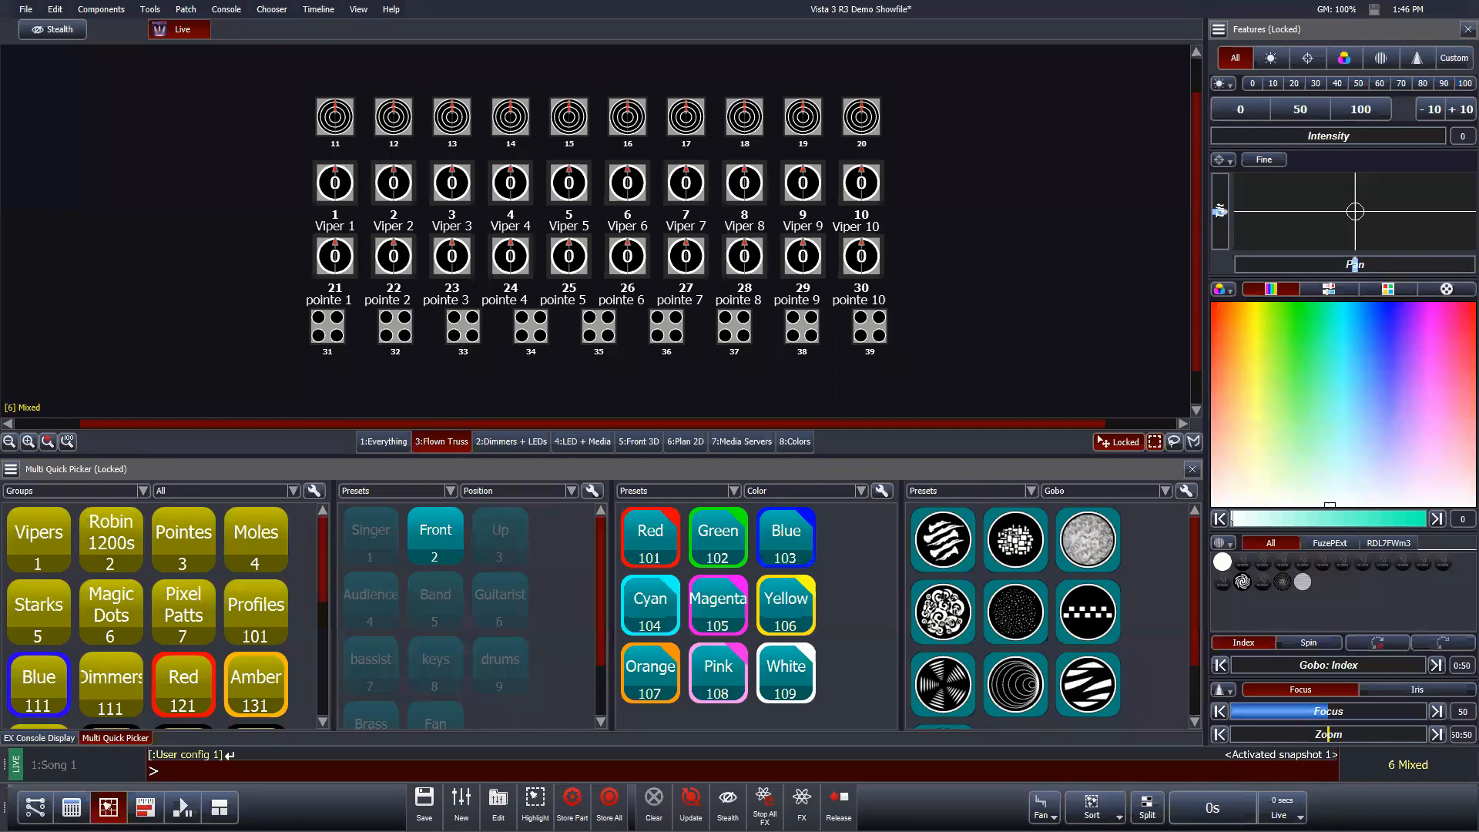
# Step: Label universe 1 in the patch as "Led wash"
pyautogui.click(36, 807)
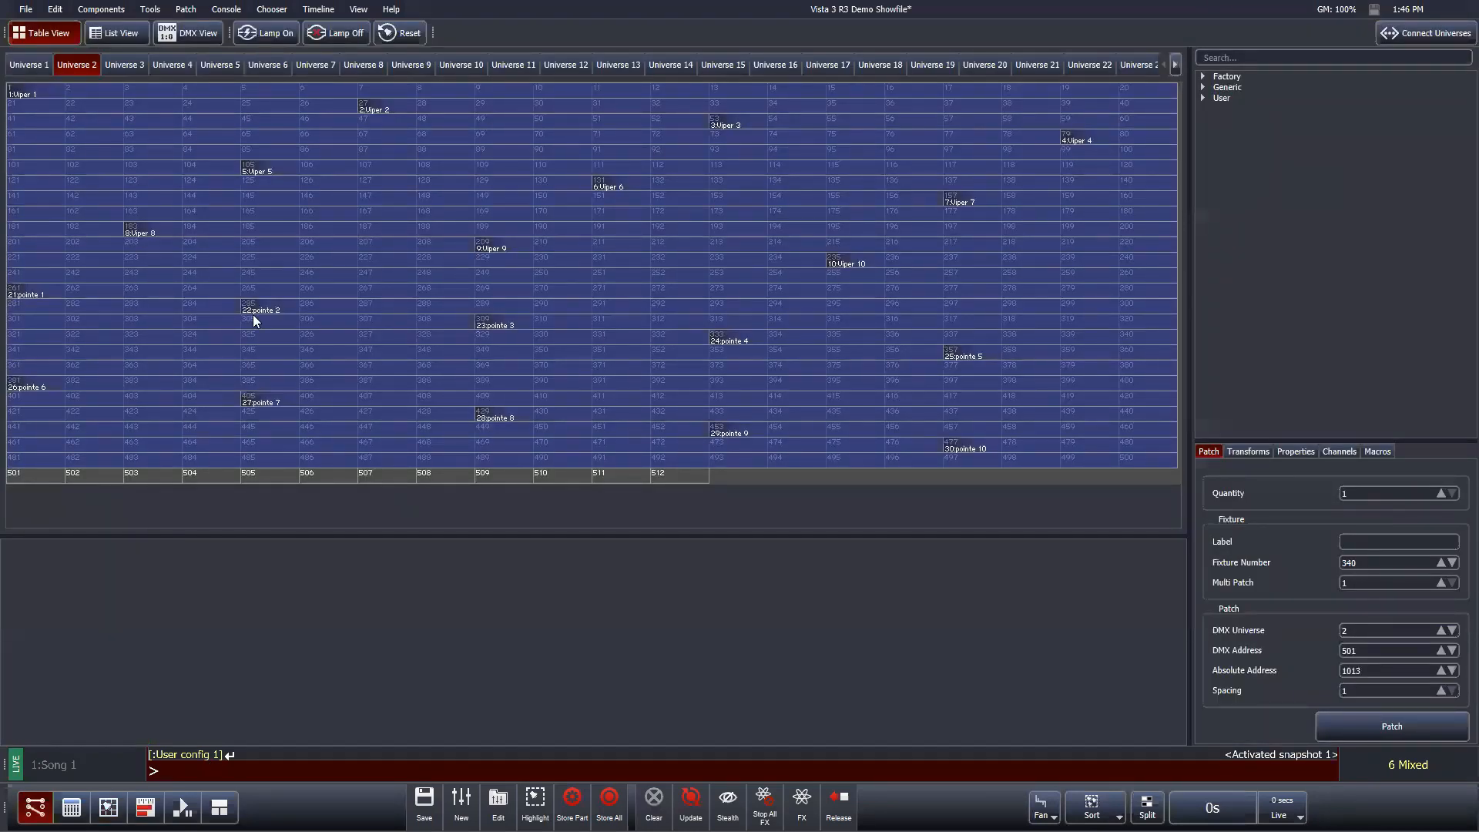
pyautogui.click(310, 73)
pyautogui.click(251, 71)
pyautogui.click(123, 69)
pyautogui.click(79, 67)
pyautogui.click(45, 68)
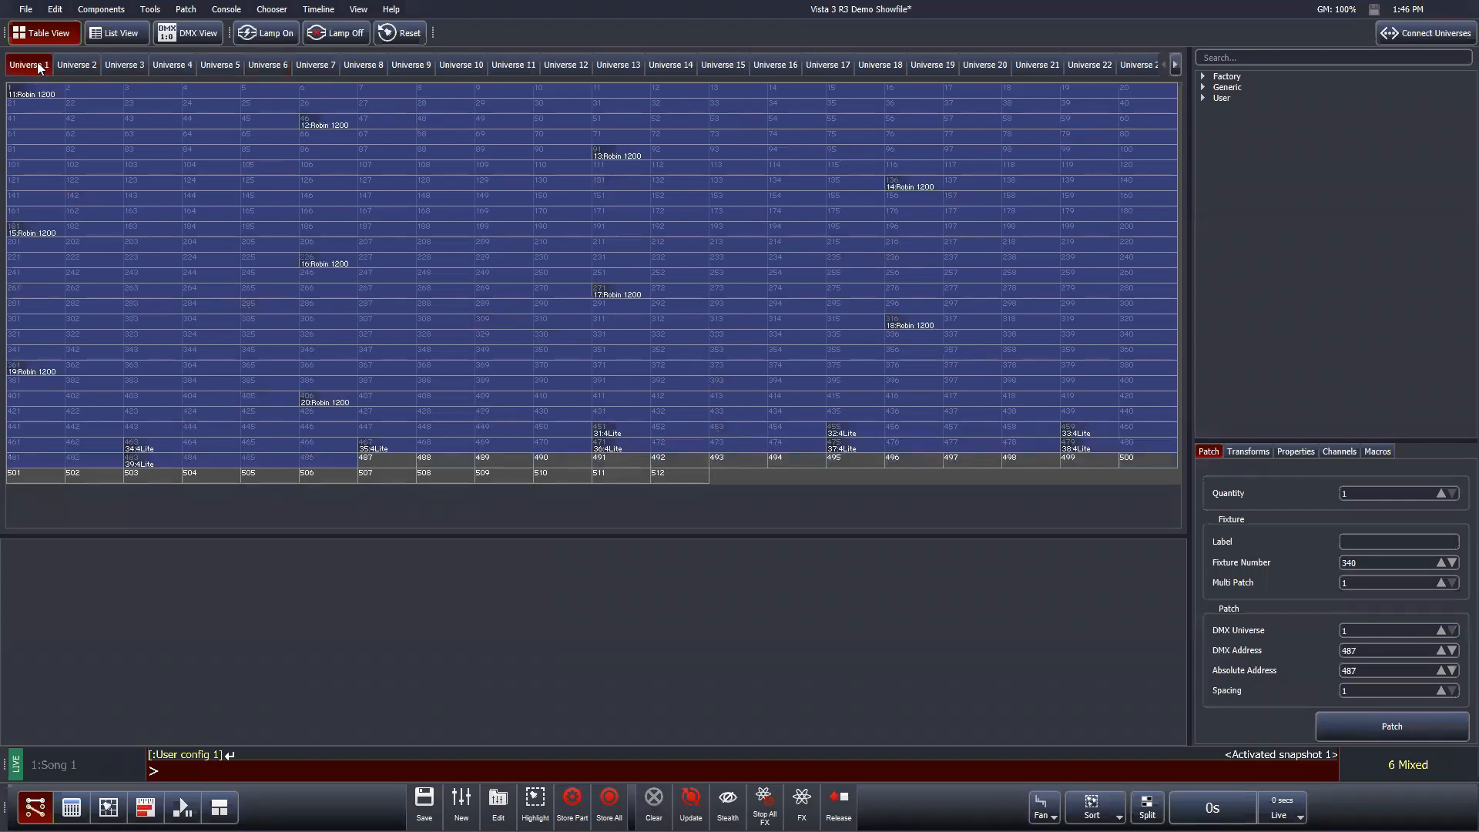
pyautogui.rightClick(78, 479)
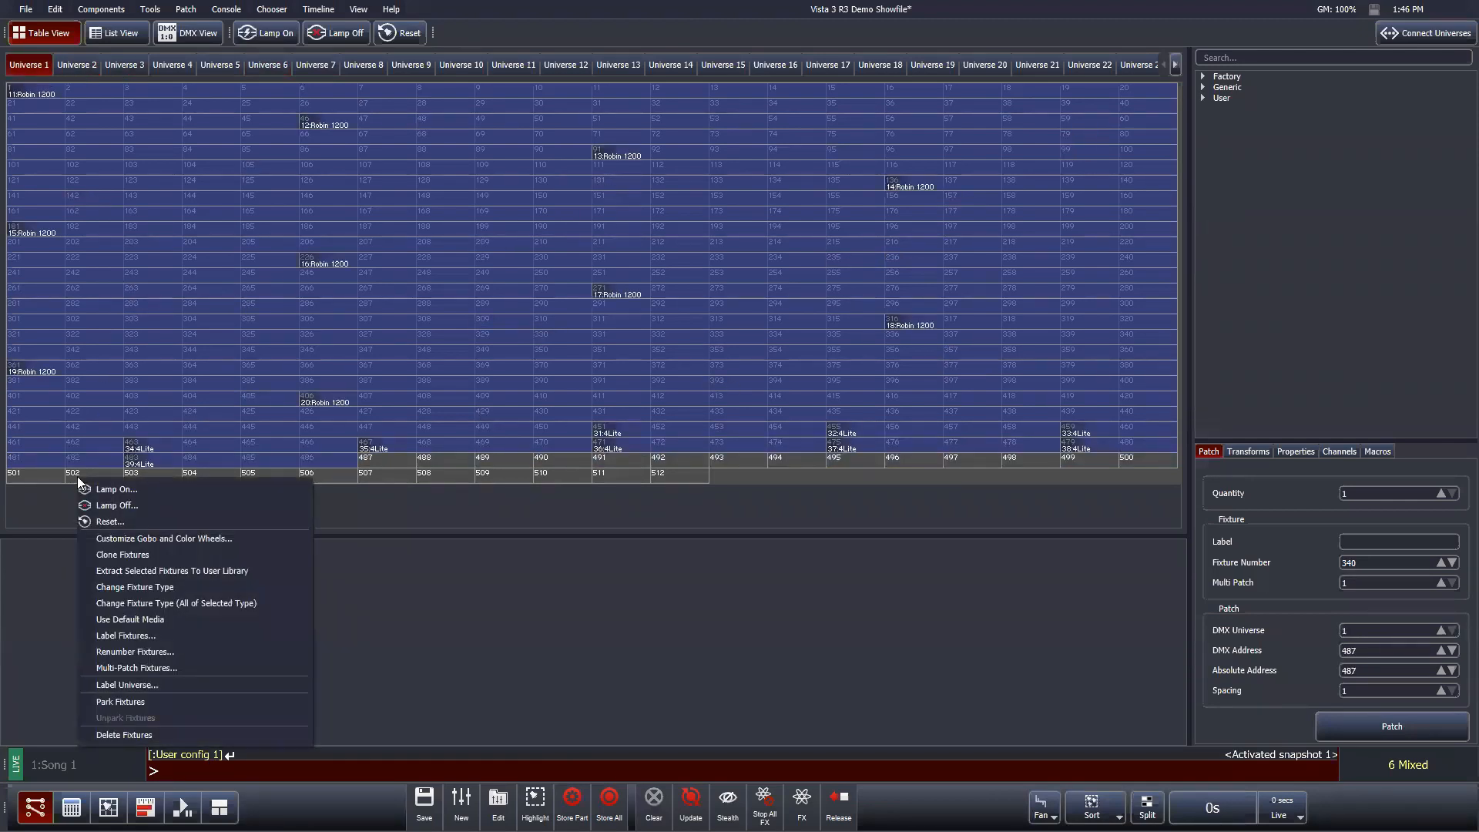
pyautogui.click(126, 685)
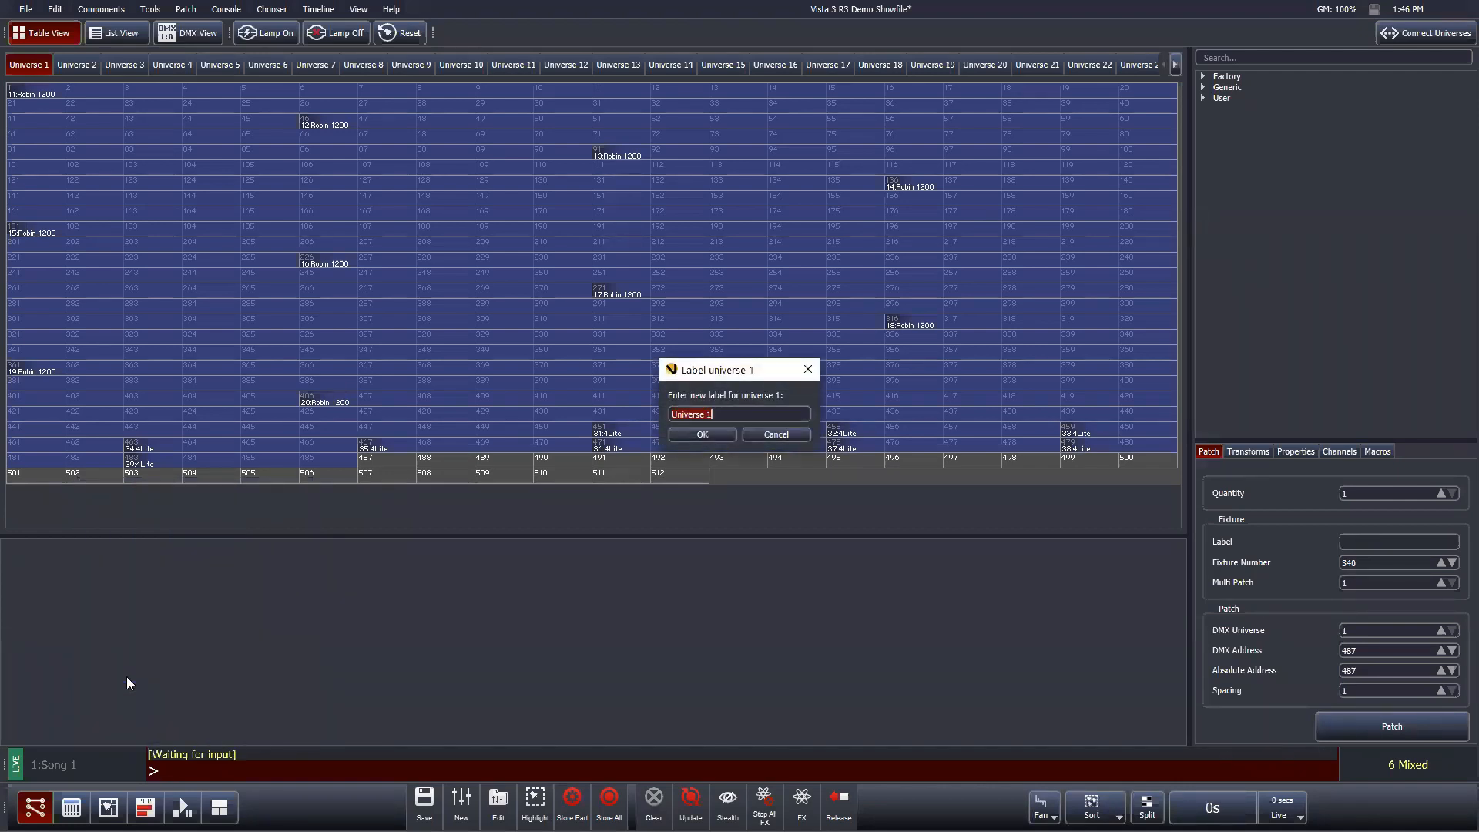
pyautogui.write('Led wash')
pyautogui.press('Return')
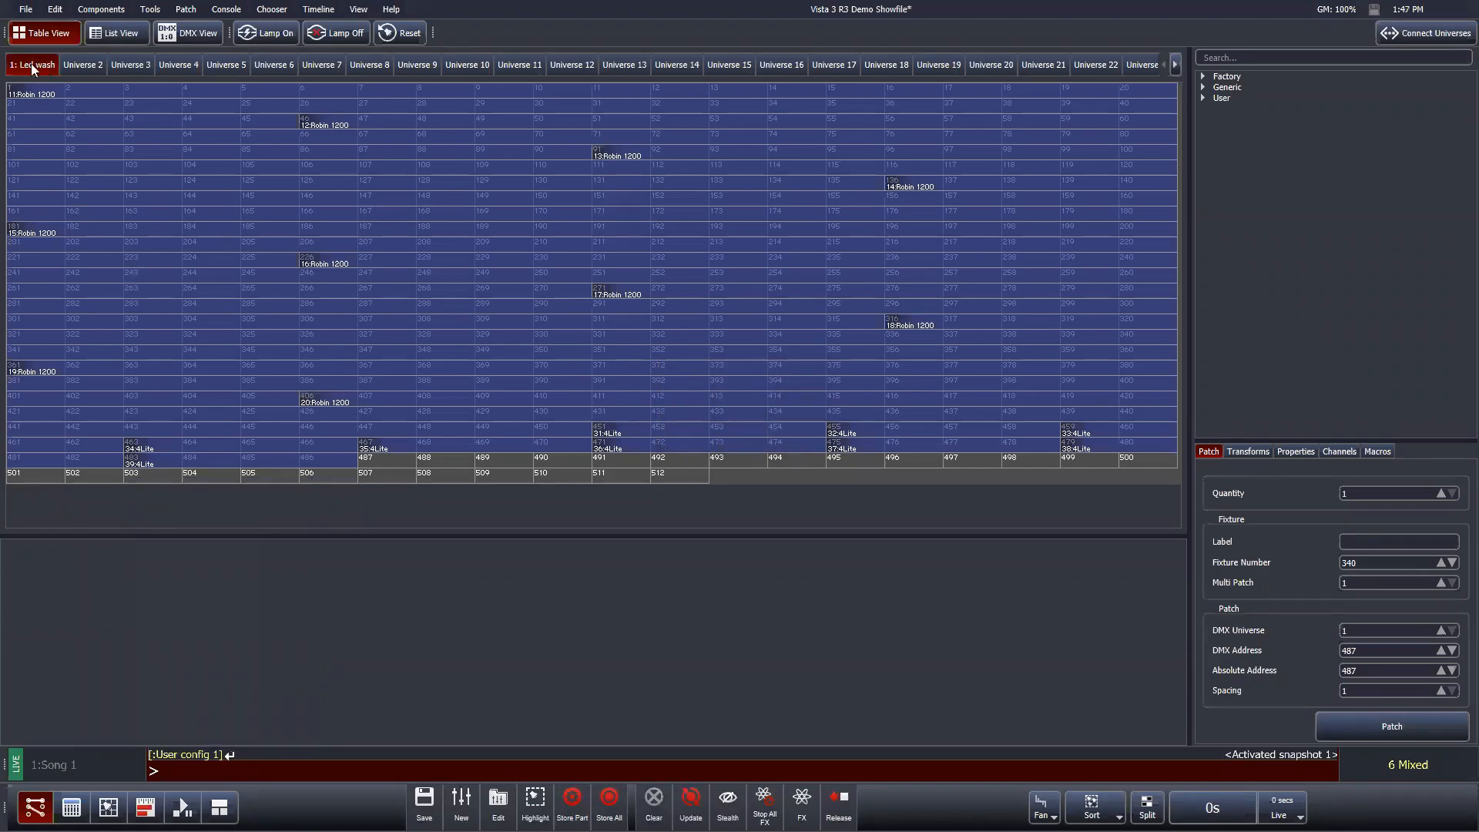
# Step: Label universe 2 as "spots and beams" and switch back and forth between the two labelled universes
pyautogui.click(76, 64)
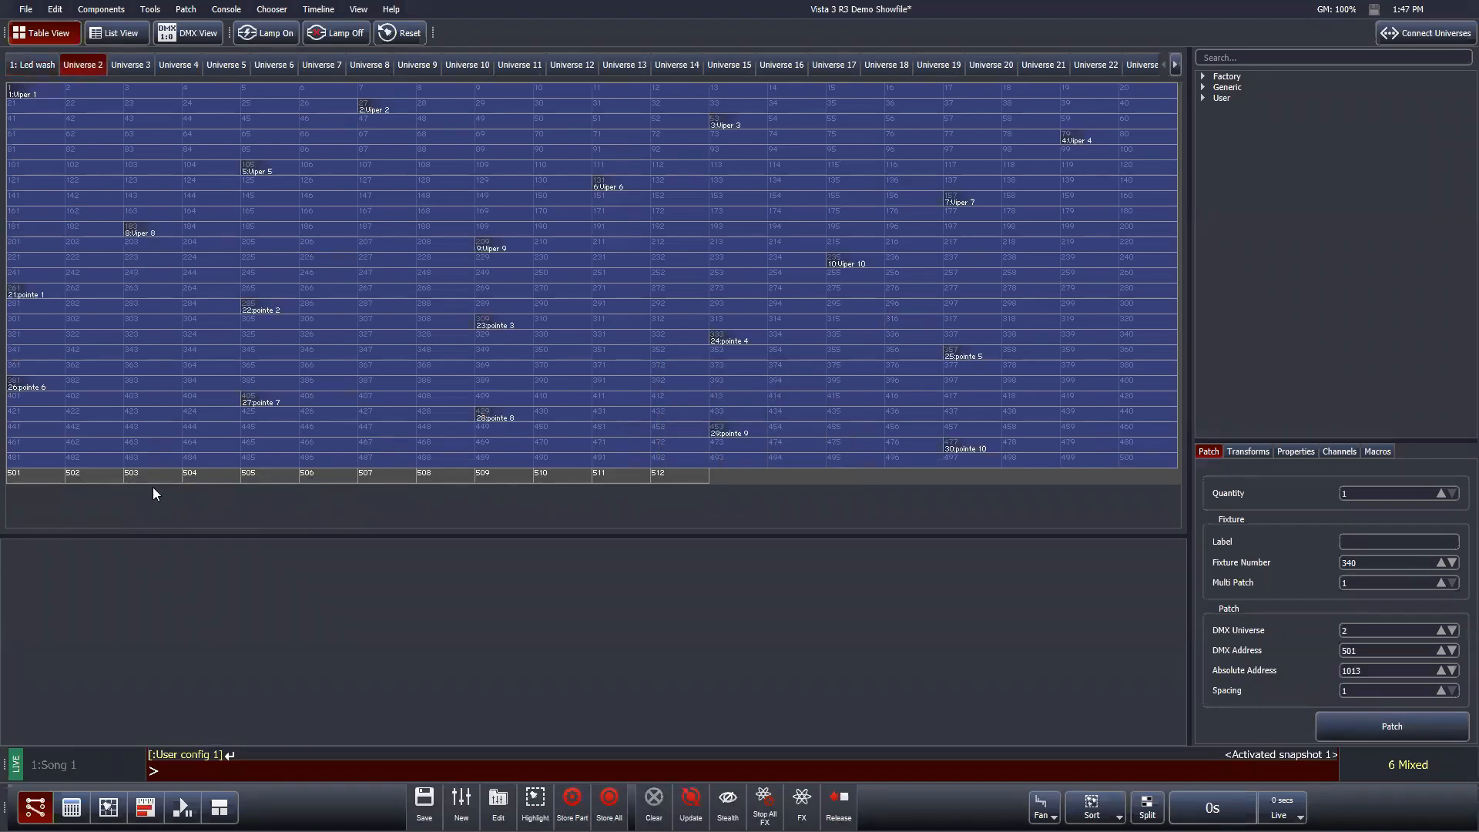
pyautogui.rightClick(114, 512)
pyautogui.click(189, 697)
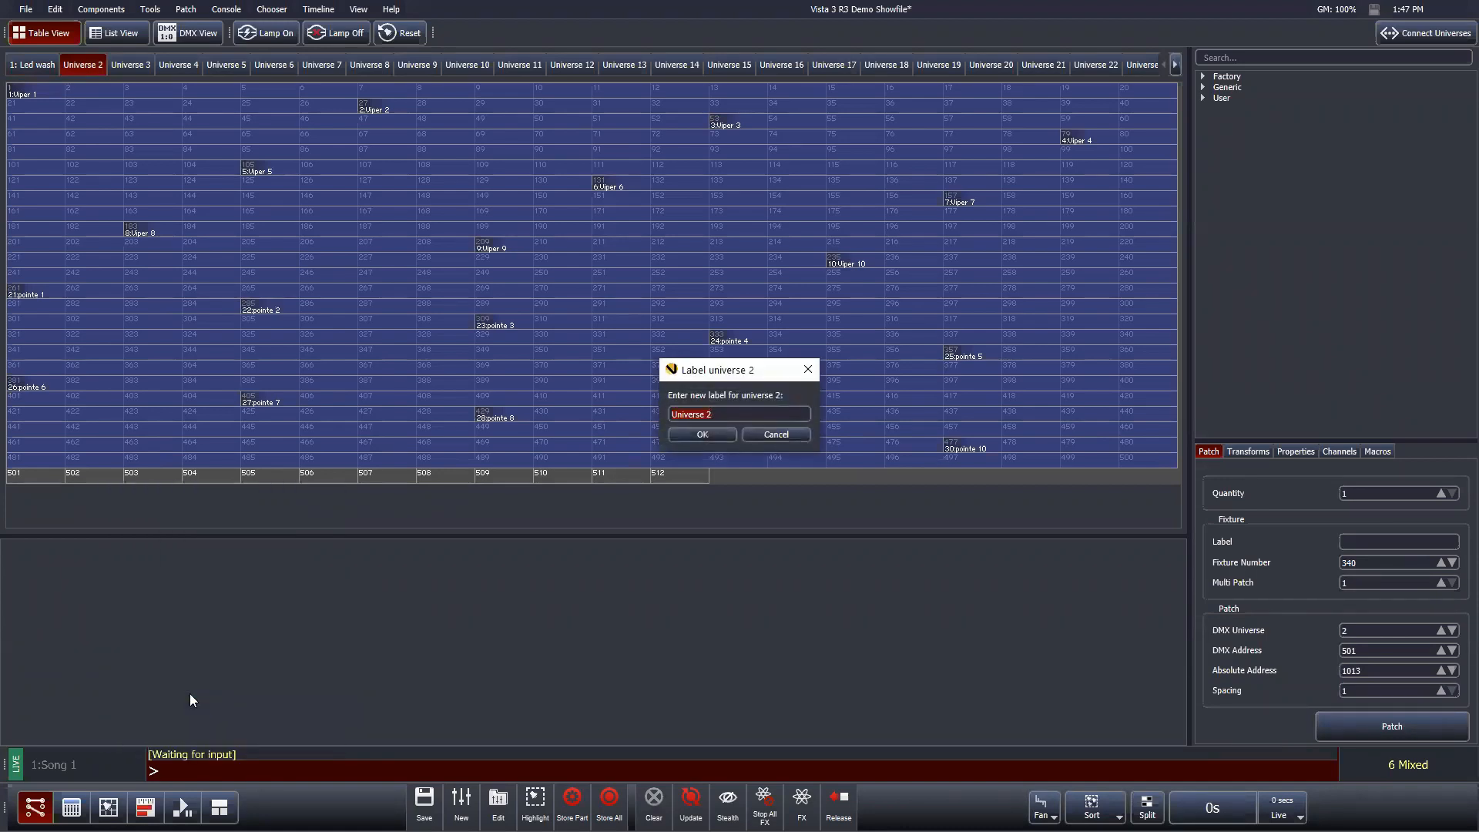
pyautogui.write('spots and beams')
pyautogui.press('Return')
pyautogui.click(46, 61)
pyautogui.click(95, 63)
pyautogui.click(54, 63)
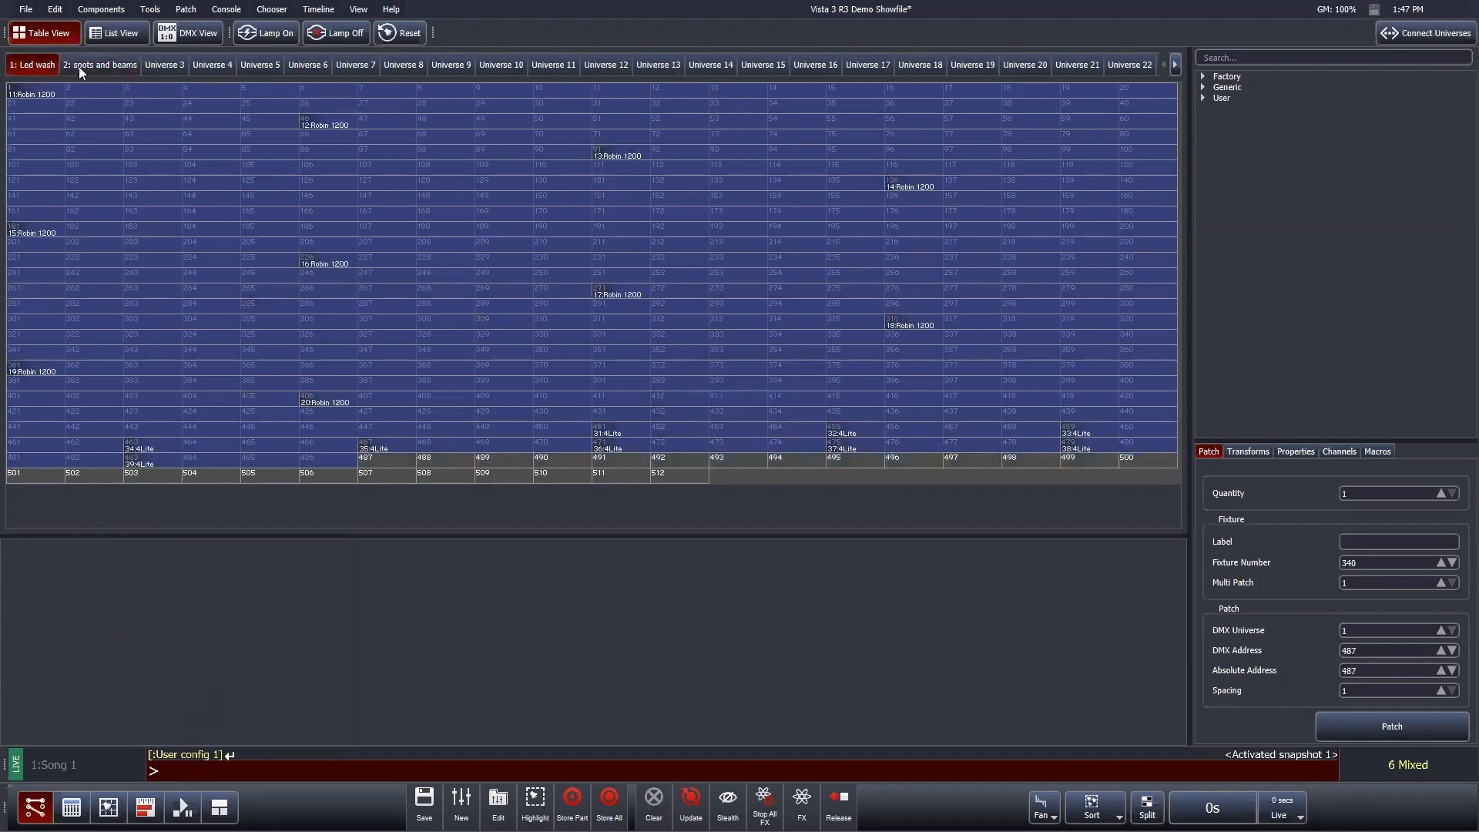
pyautogui.click(89, 66)
pyautogui.click(52, 66)
pyautogui.click(94, 65)
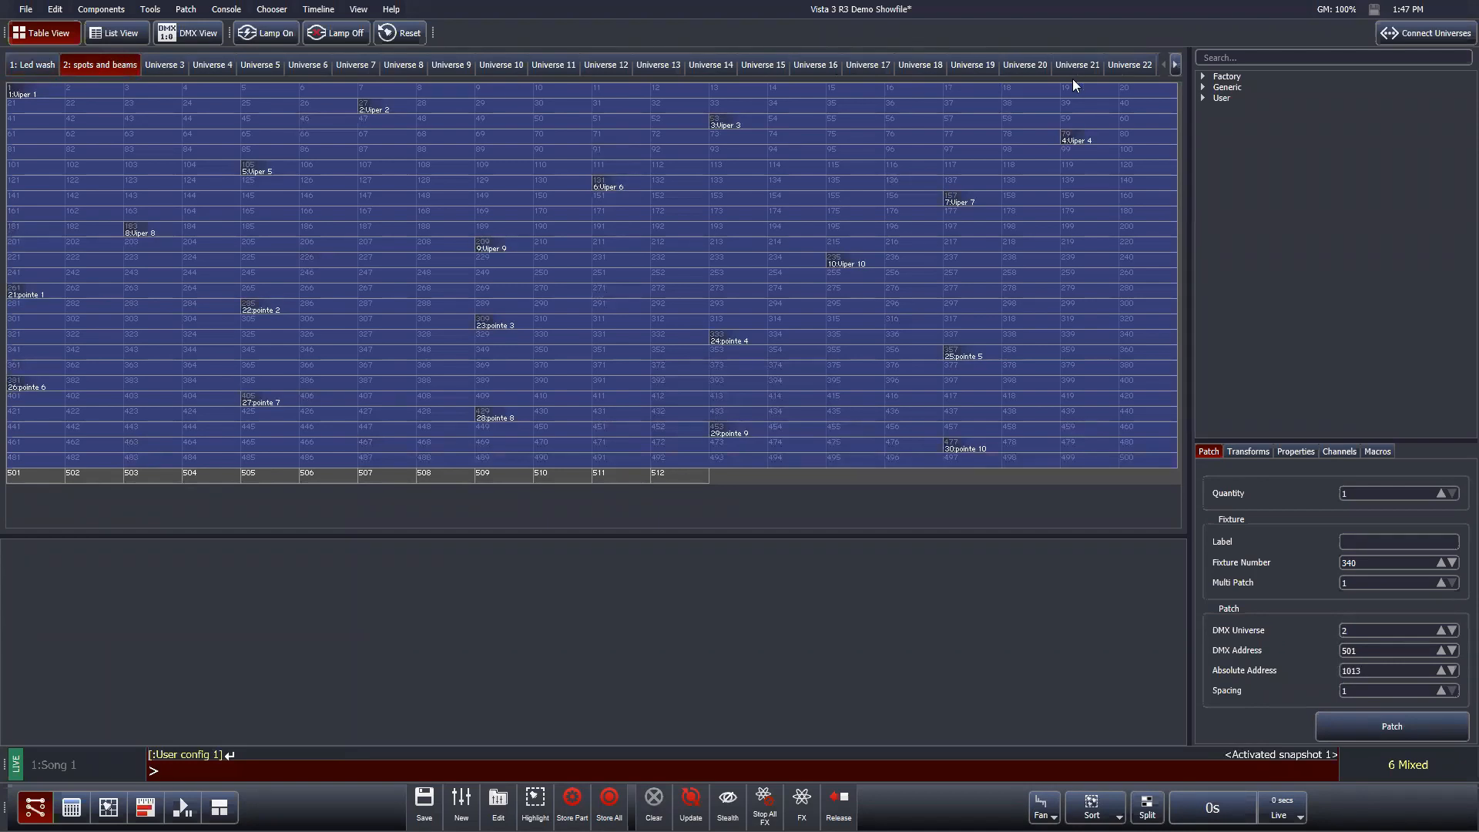
# Step: Examine the output ports and their Output Enabled settings in the universe connections, and close the dialog
pyautogui.click(1404, 37)
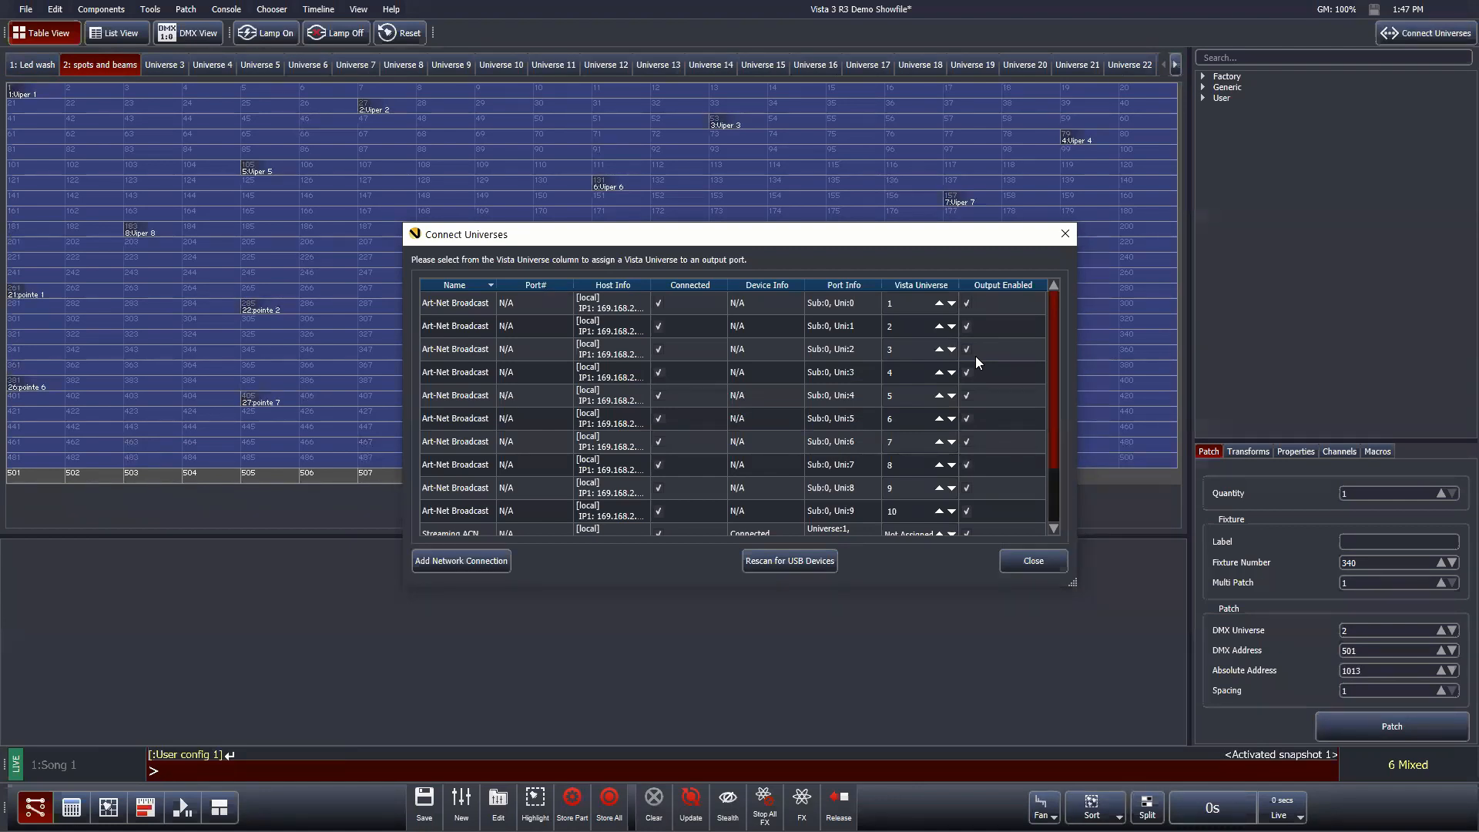
pyautogui.scroll(-3, 1058, 424)
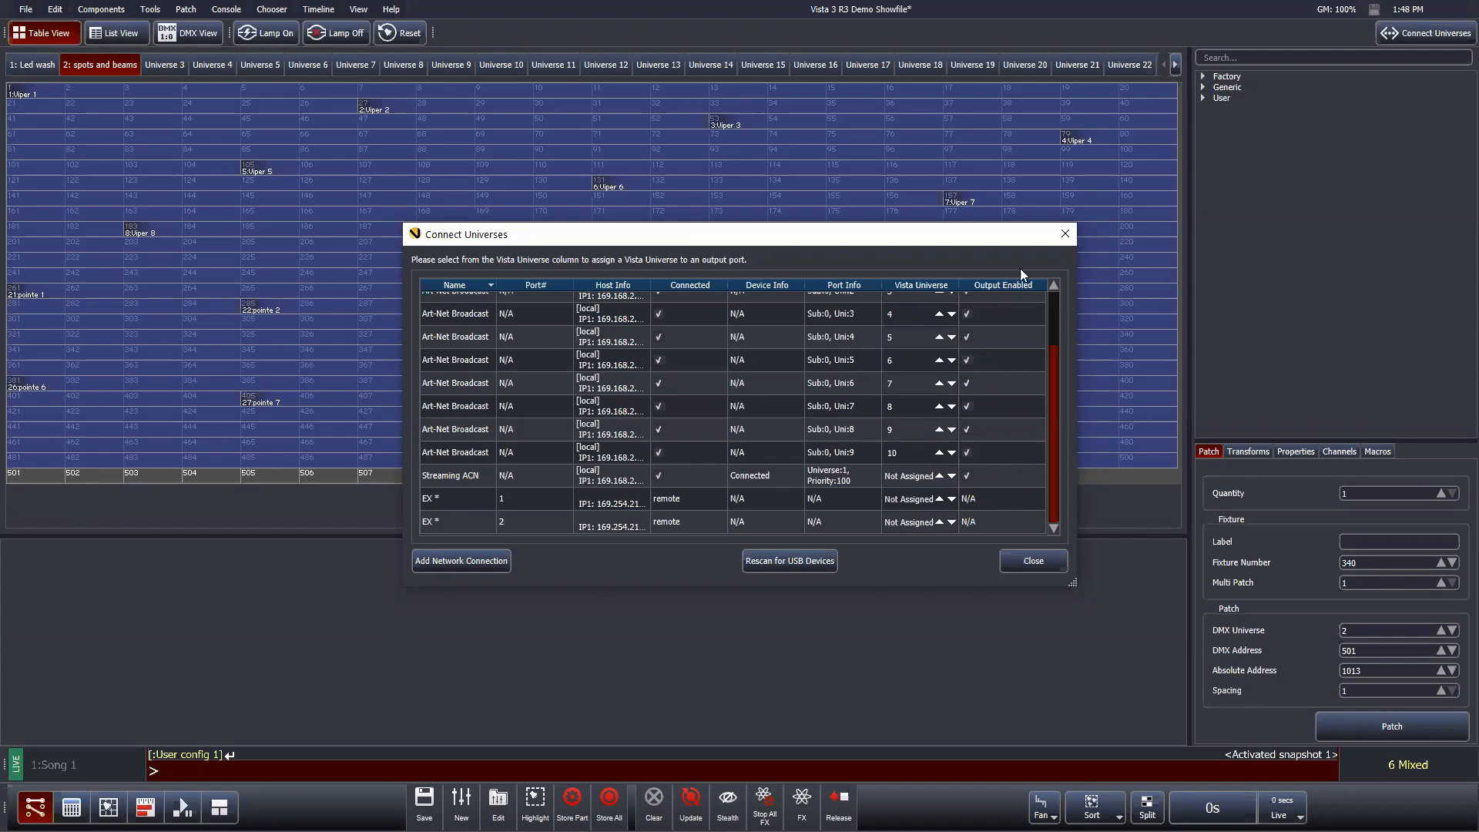
pyautogui.click(1066, 233)
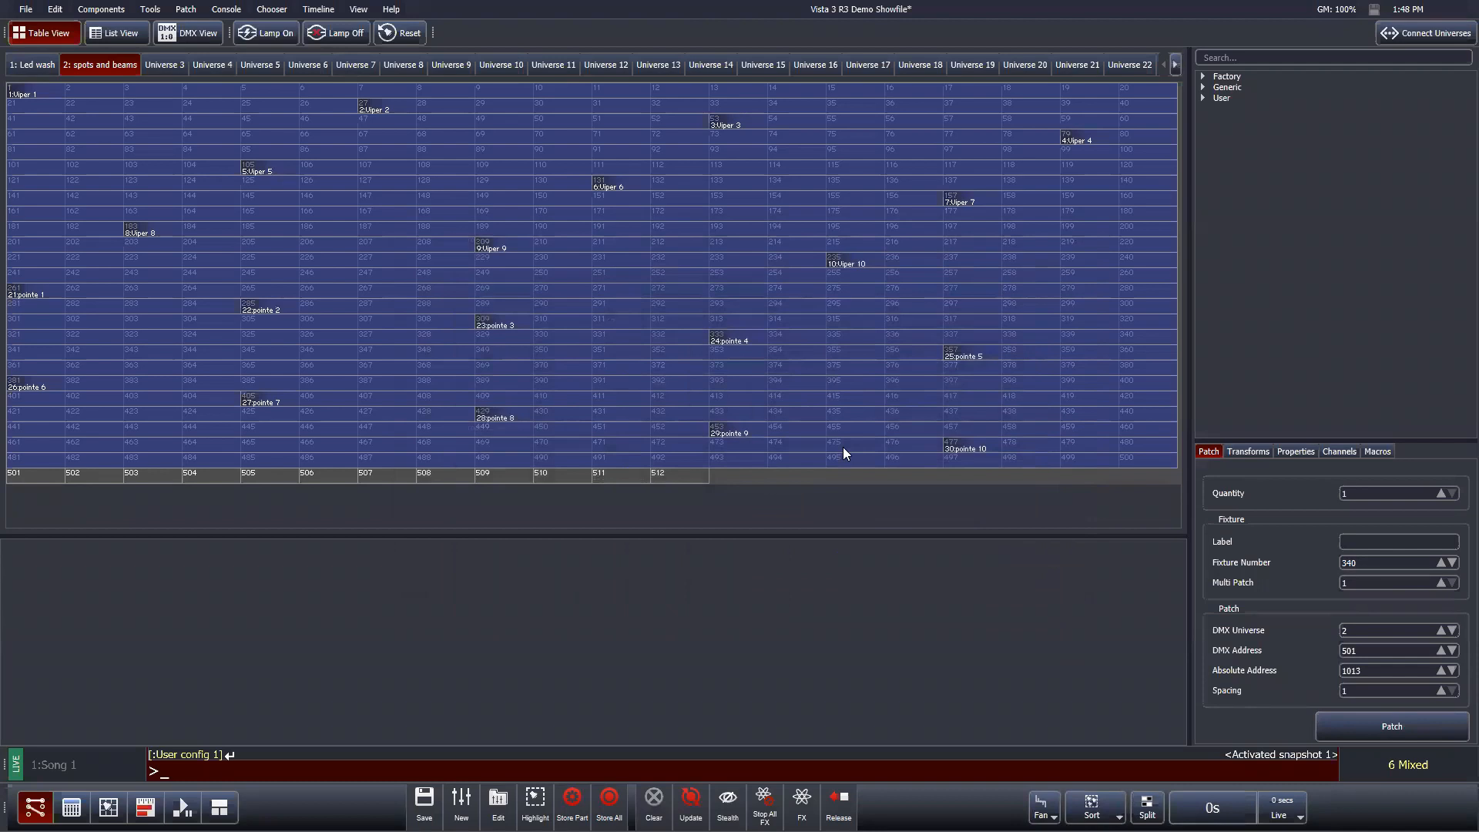
# Step: Select the pointe 8 fixture in the patch and view the DMX output values of the spots and beams universe
pyautogui.click(634, 473)
pyautogui.click(621, 419)
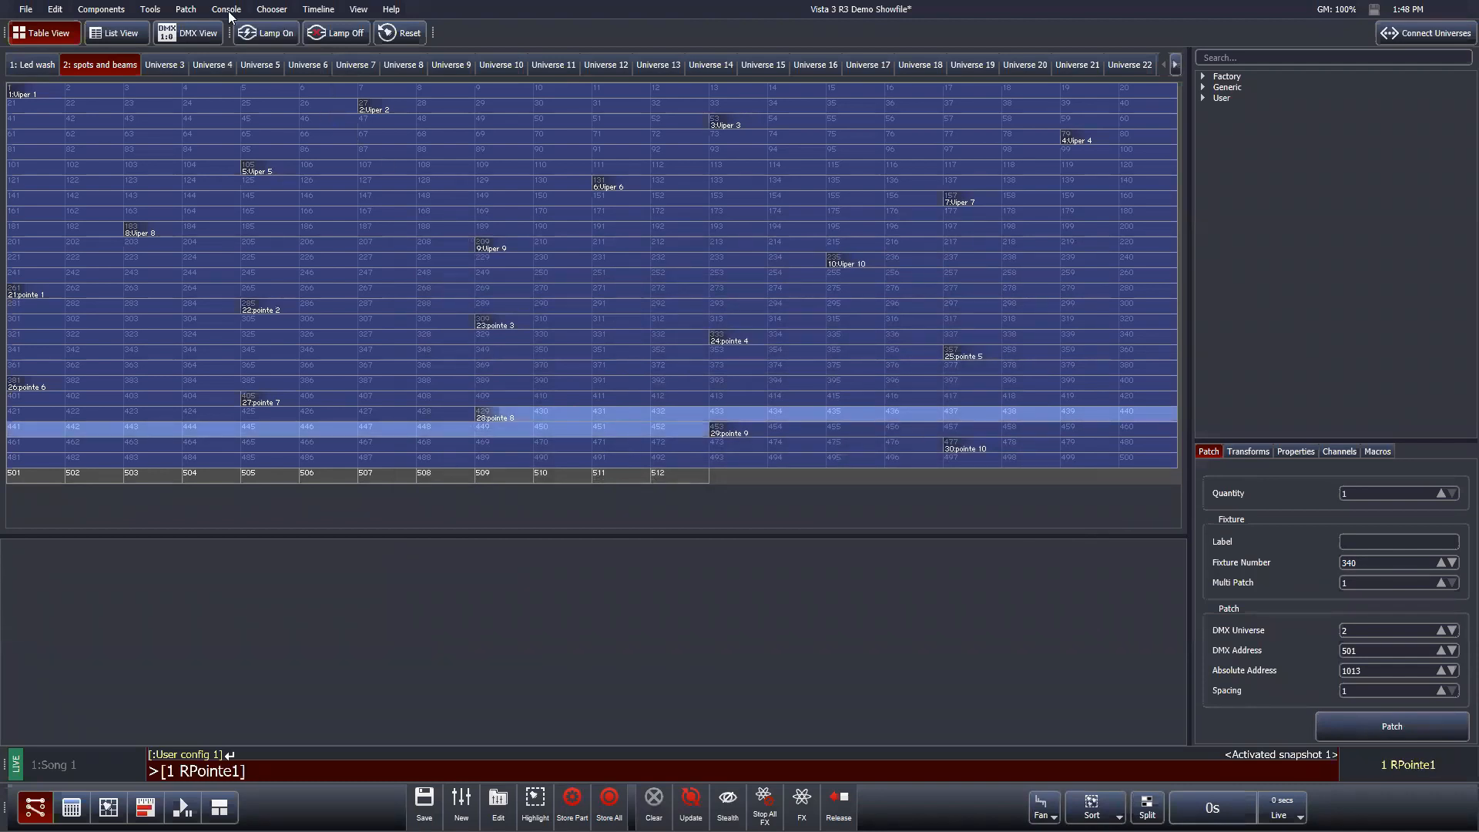
pyautogui.click(204, 37)
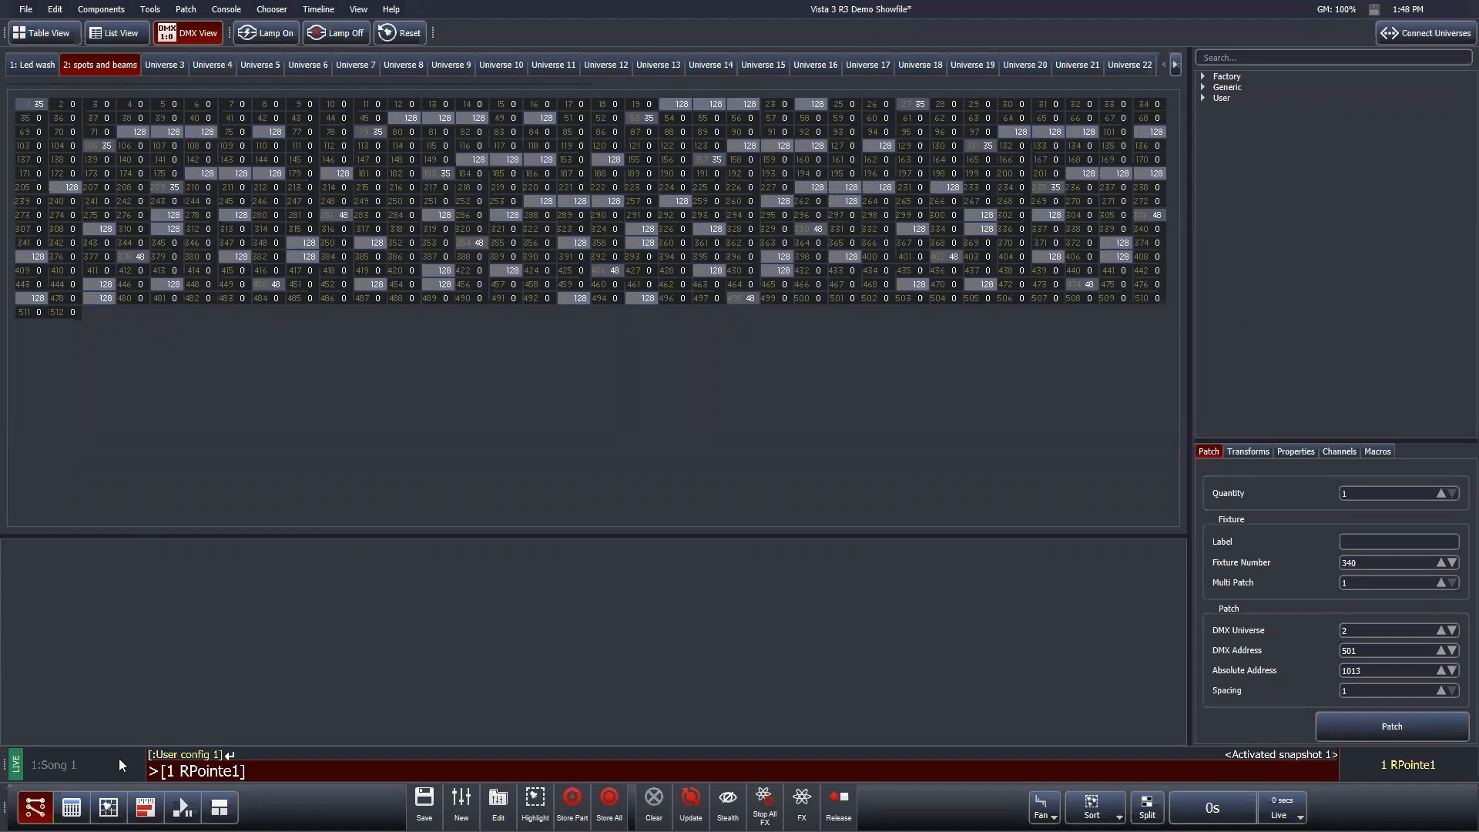
# Step: Return to the patch table, select the pointe 6 fixture and show its transform settings
pyautogui.click(44, 33)
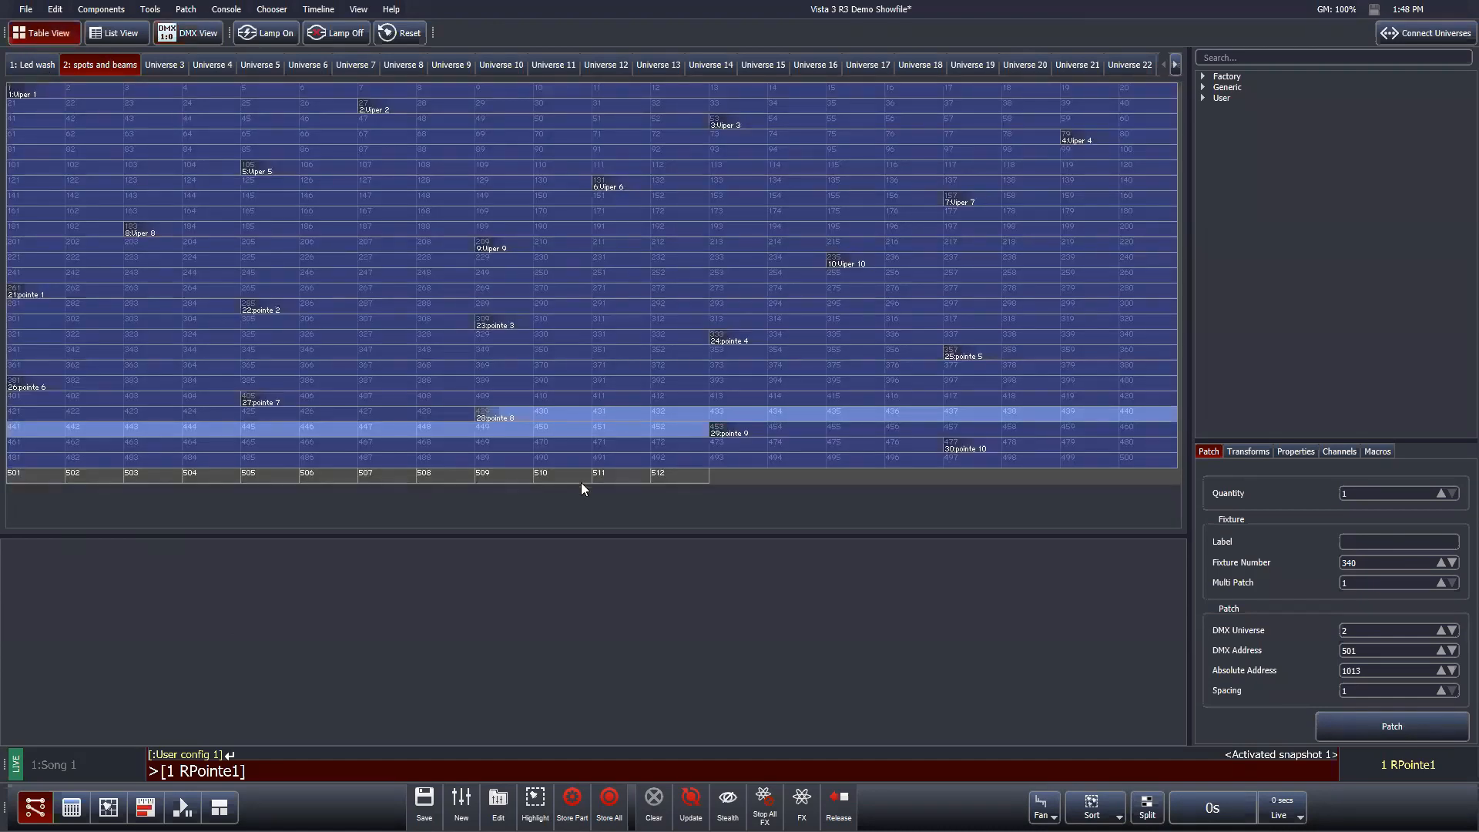
pyautogui.click(590, 407)
pyautogui.click(588, 389)
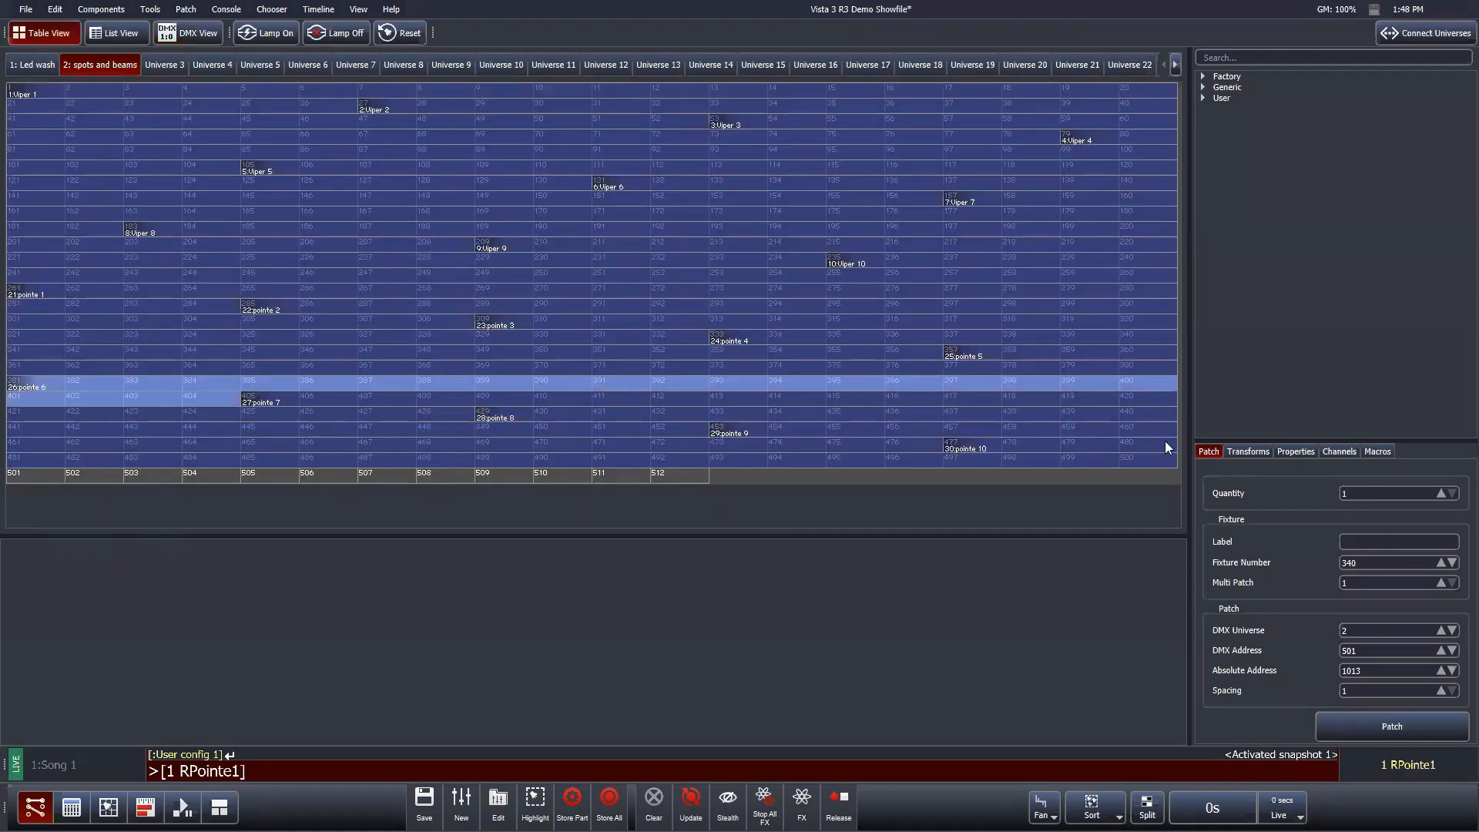
pyautogui.click(1256, 453)
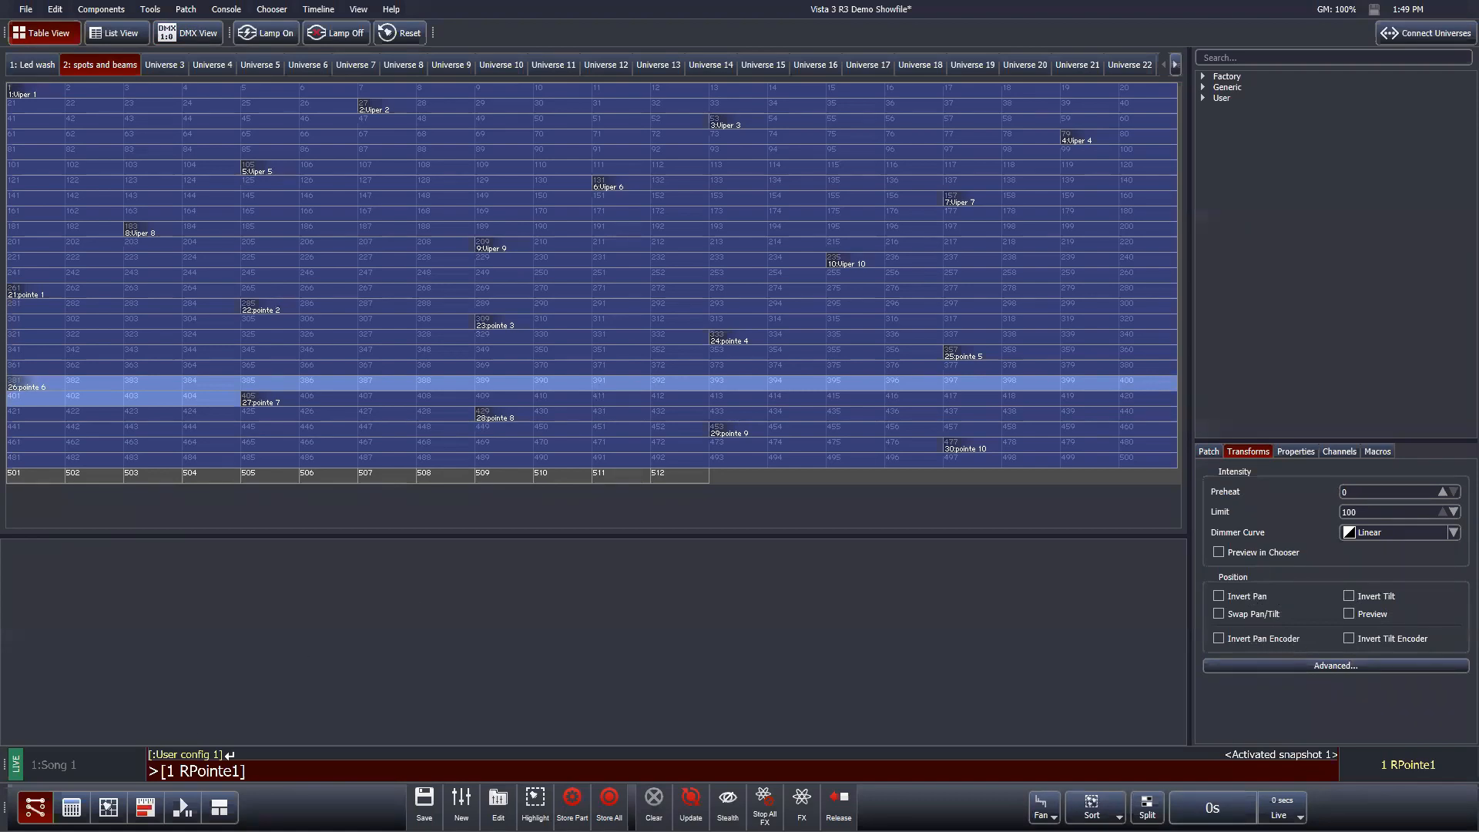
# Step: Look at the console display and the selected fixture in the live fixture view, and return to the patch
pyautogui.click(75, 807)
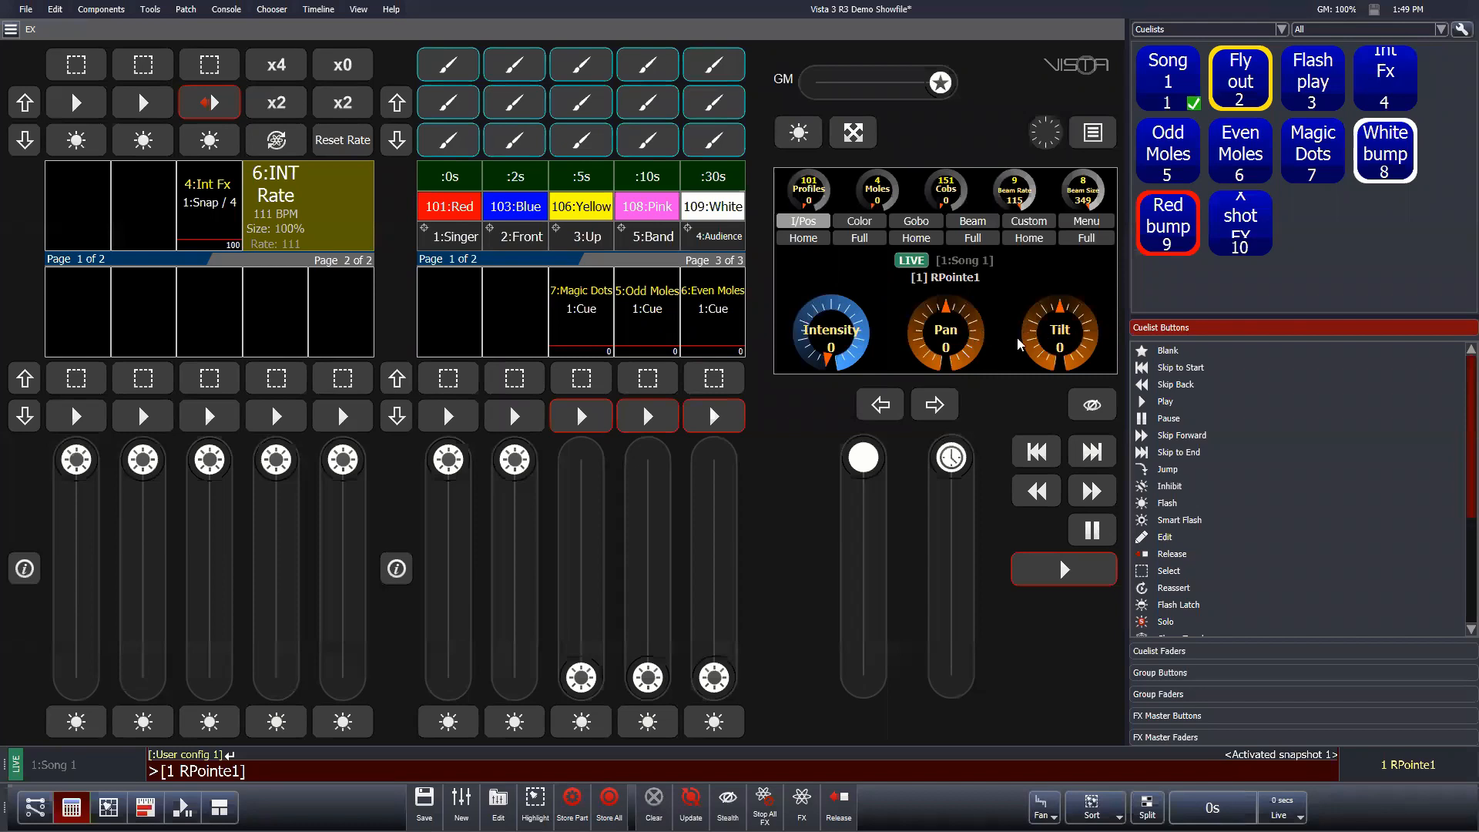
pyautogui.click(109, 808)
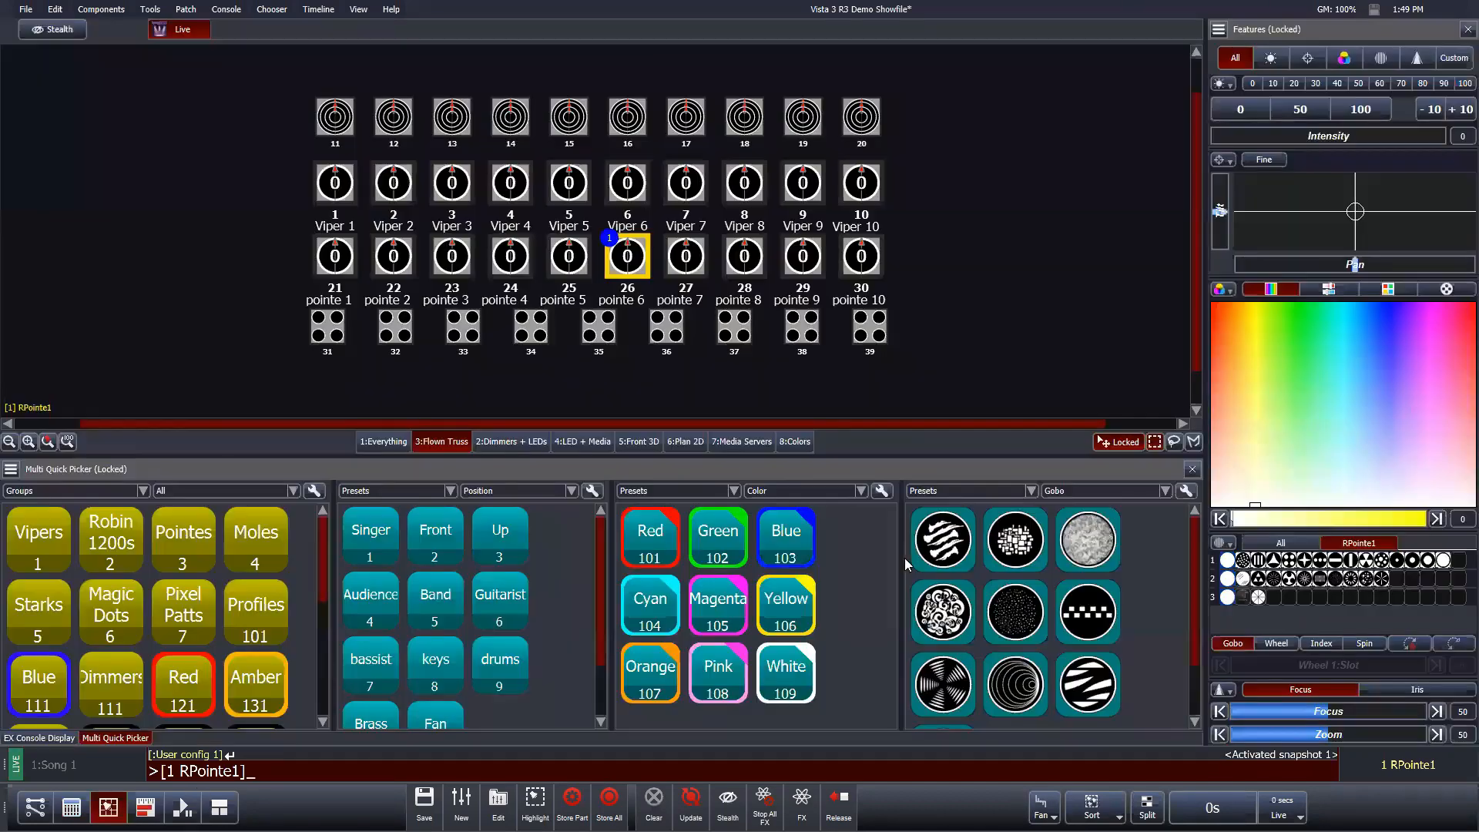
pyautogui.click(36, 807)
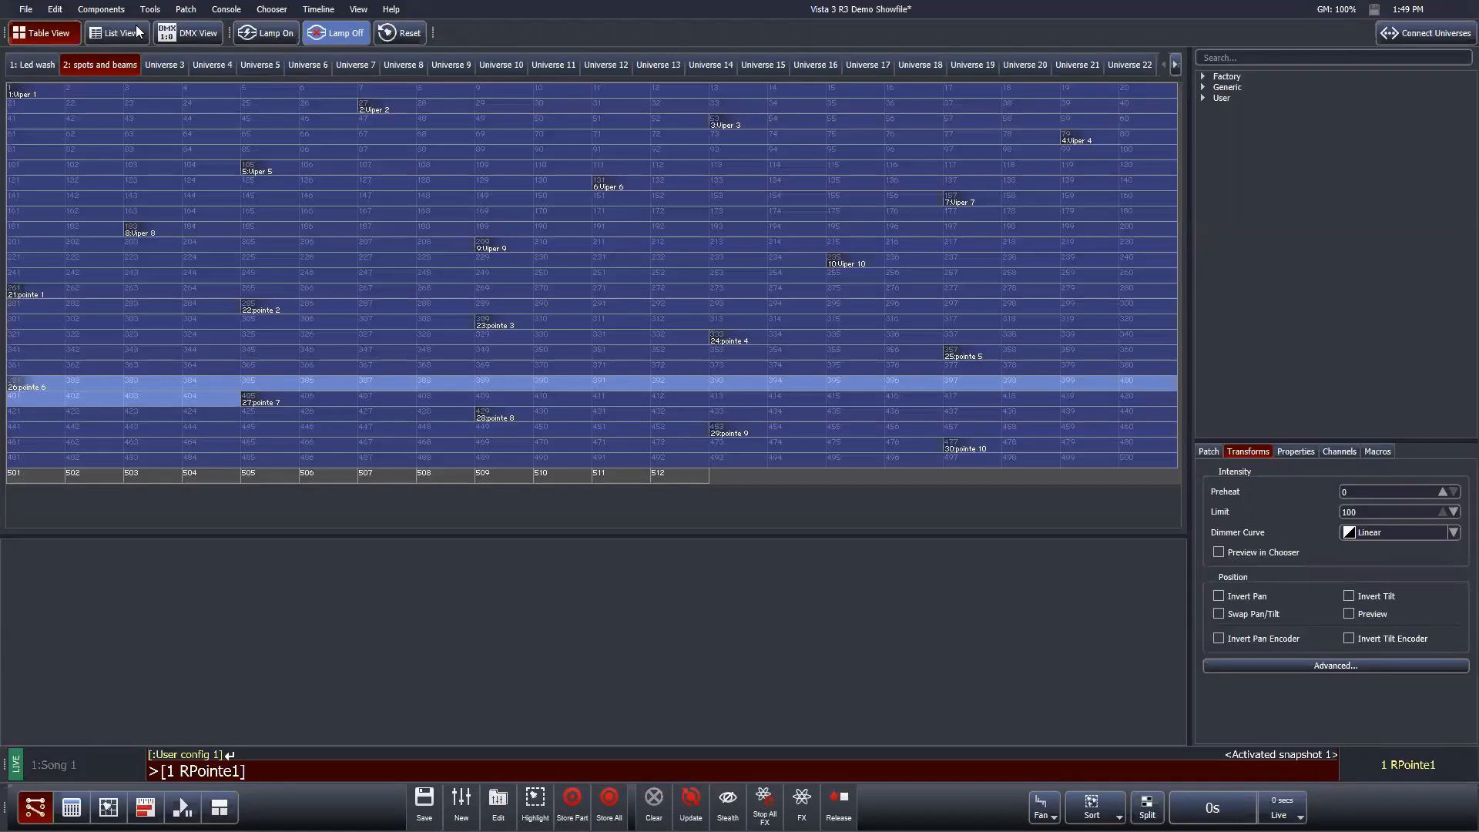
# Step: Clear the fixture selection in the patch, open the Song 1 cuelist for editing, and close it to return to the live view
pyautogui.click(23, 10)
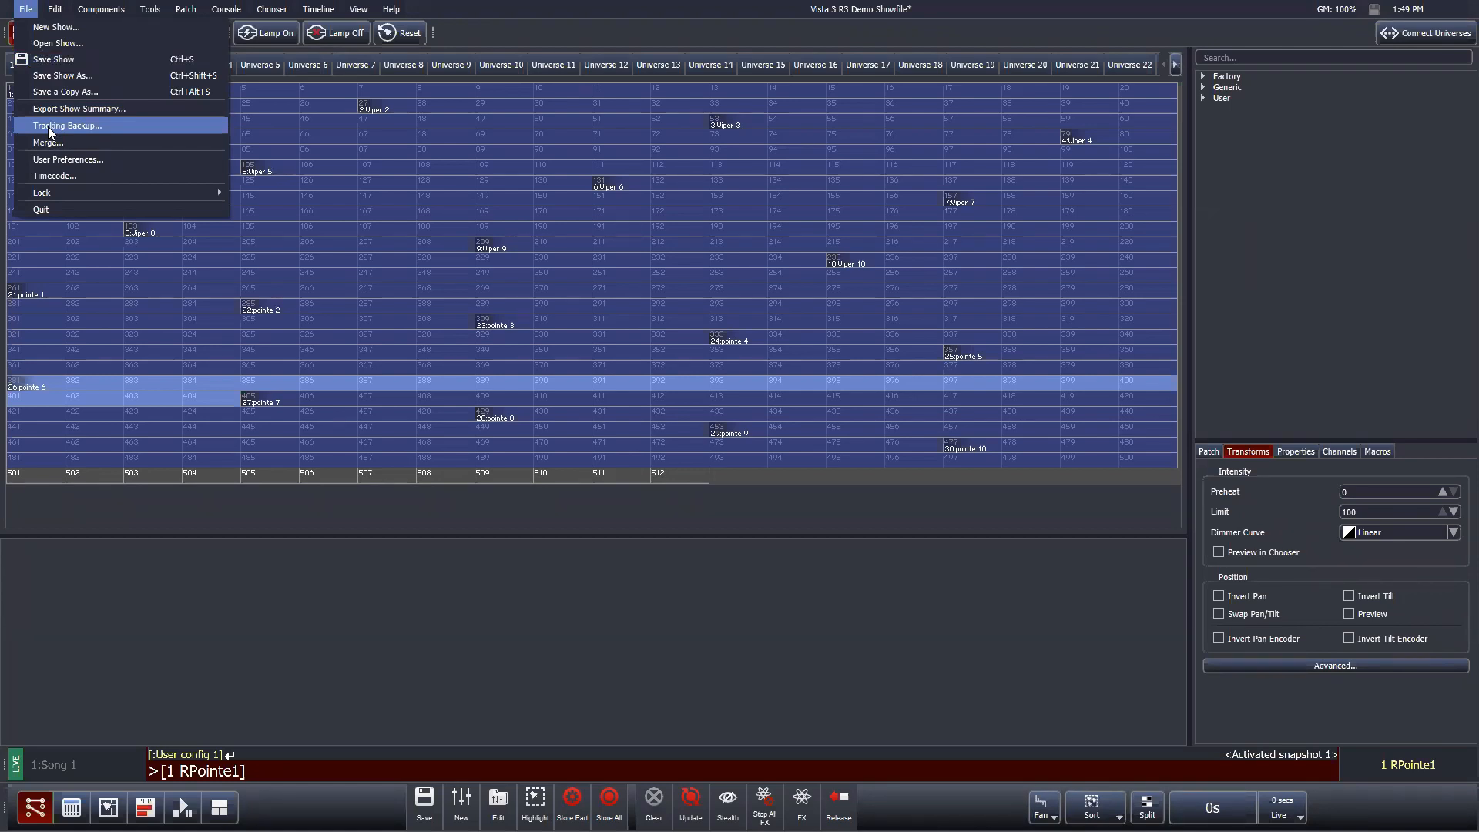
pyautogui.click(265, 475)
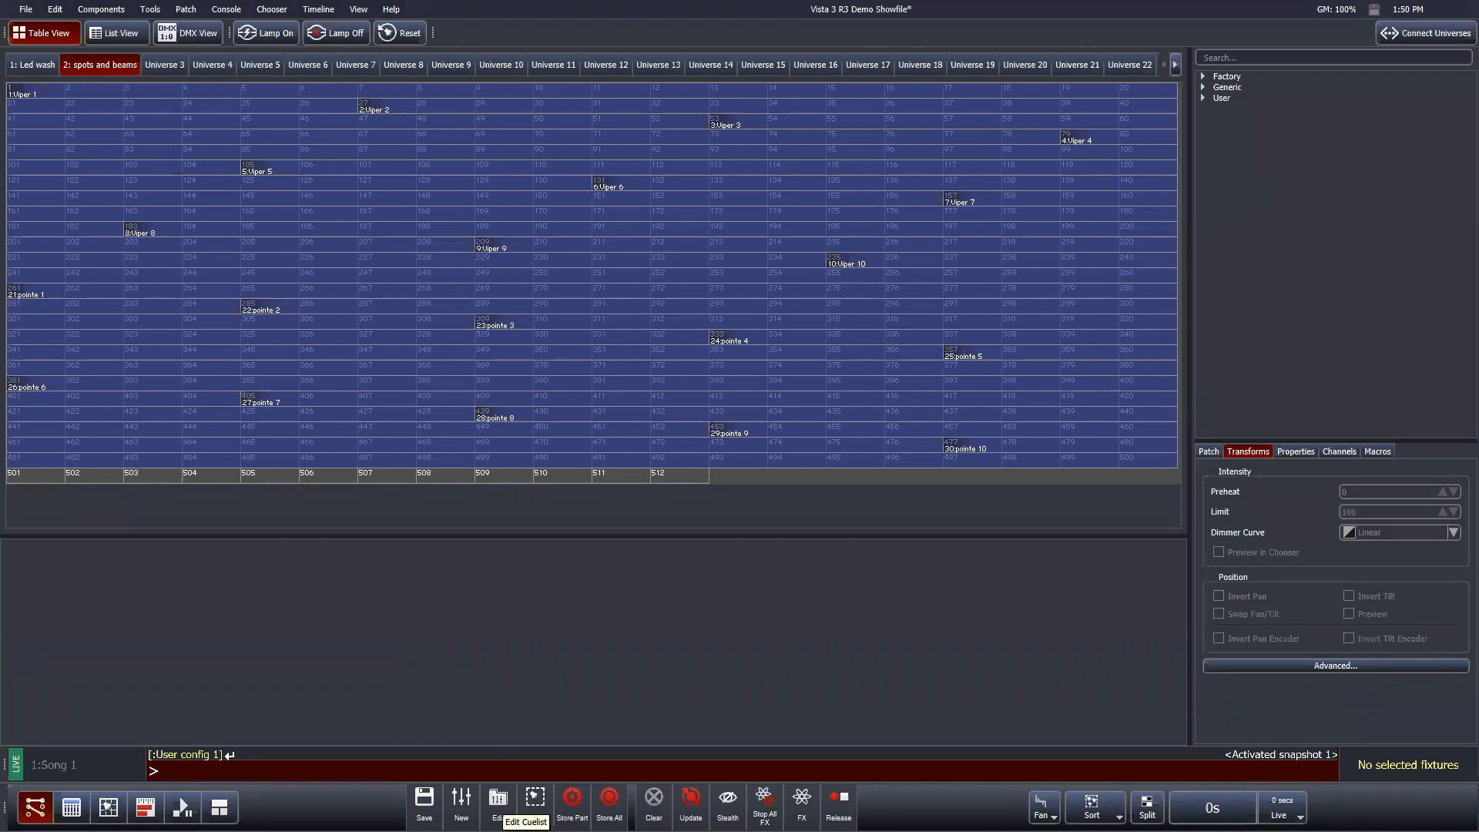
pyautogui.click(499, 801)
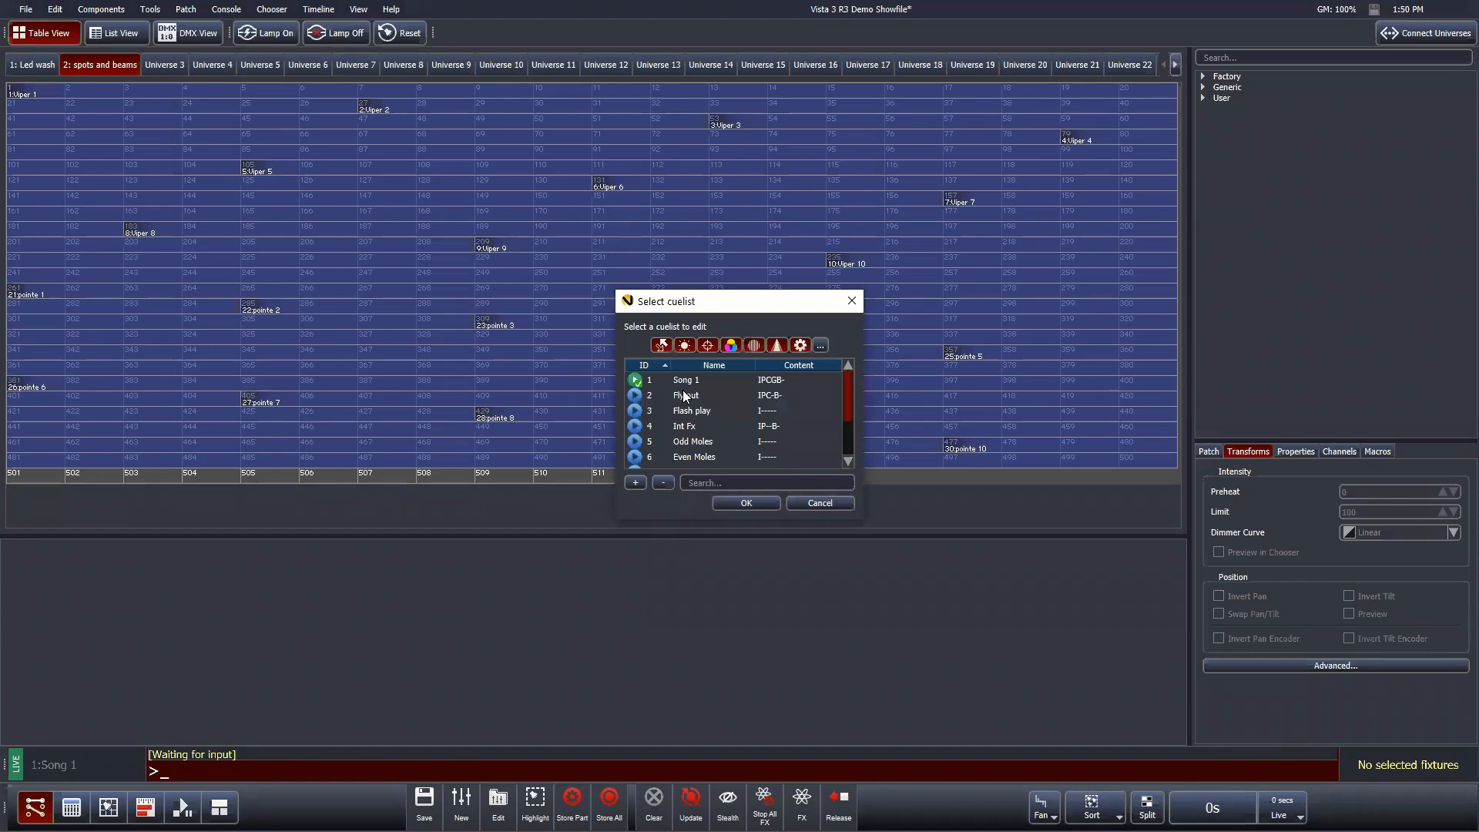
pyautogui.doubleClick(692, 382)
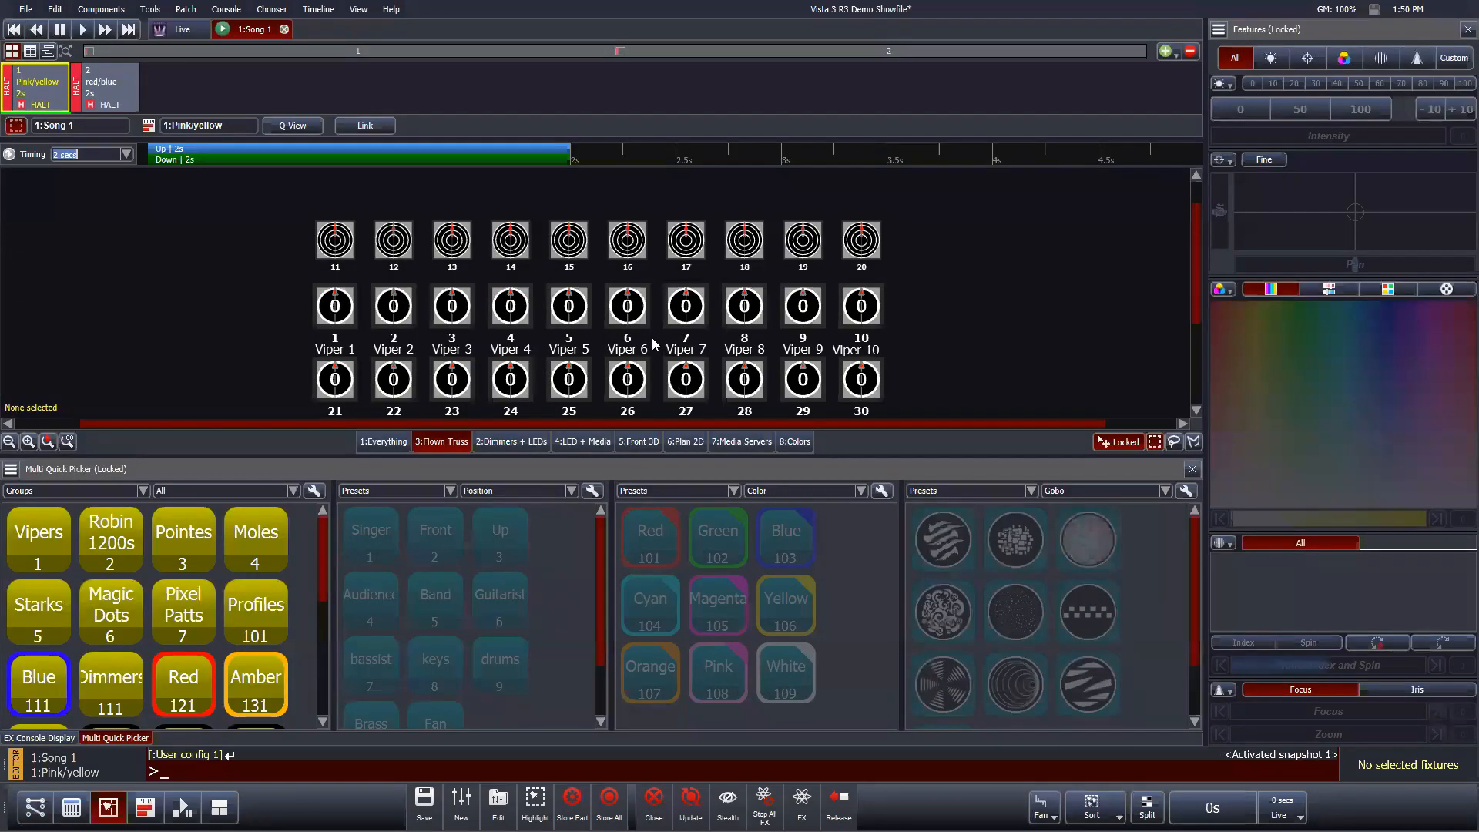
pyautogui.click(285, 30)
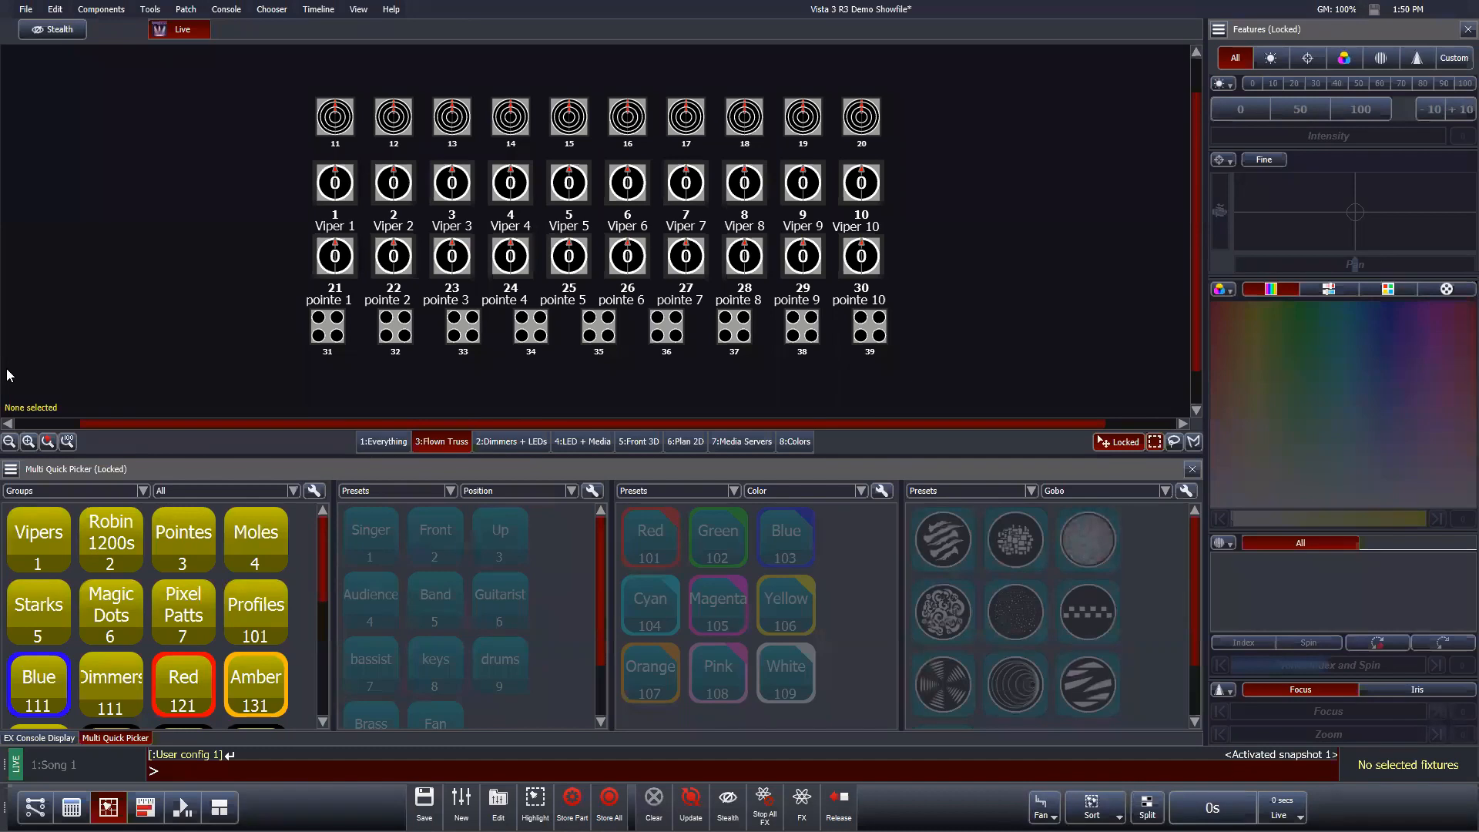
# Step: Play the first two cues of the Song 1 cuelist in the live view
pyautogui.doubleClick(353, 324)
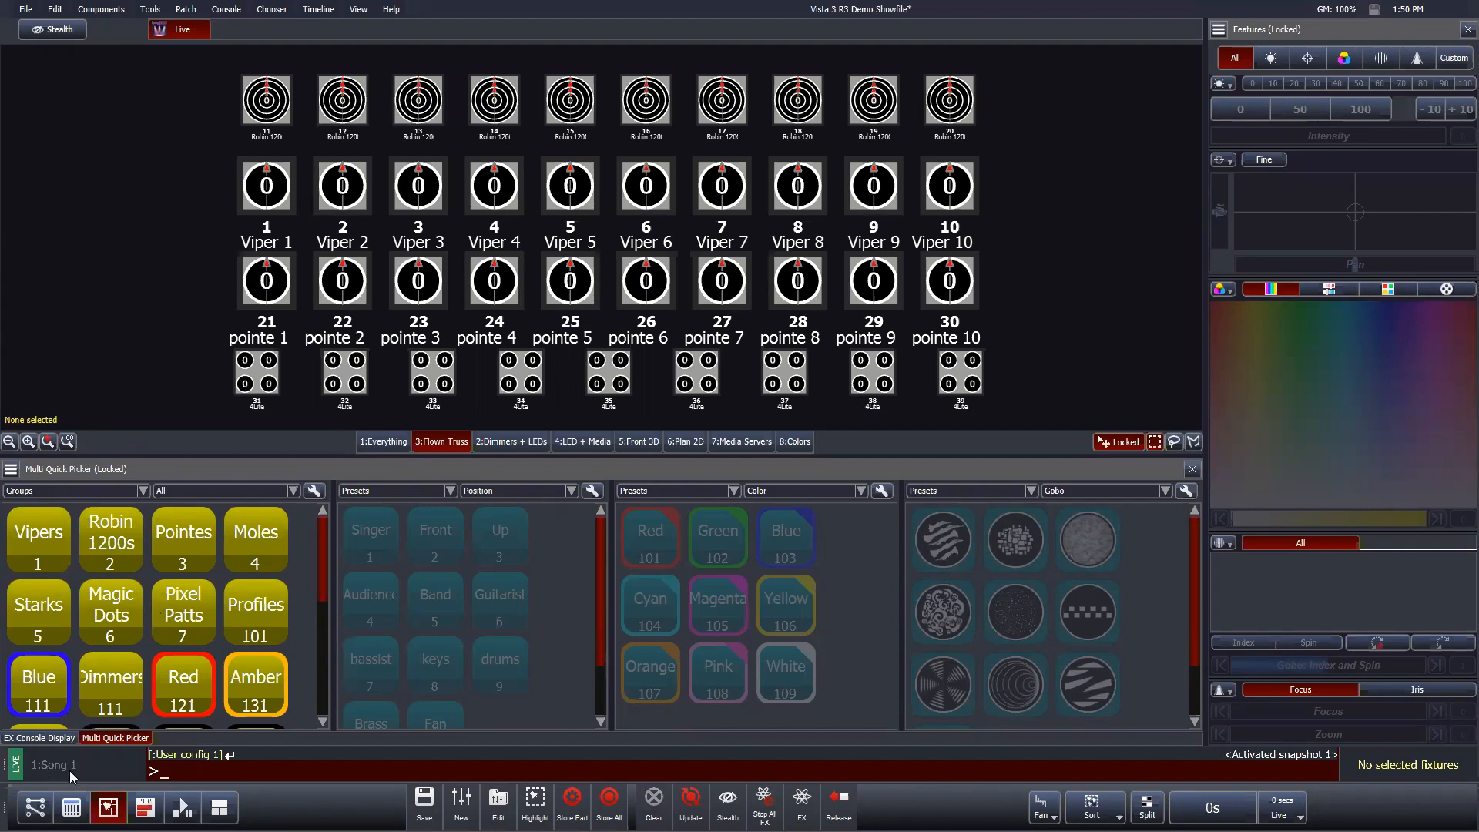
pyautogui.press('space')
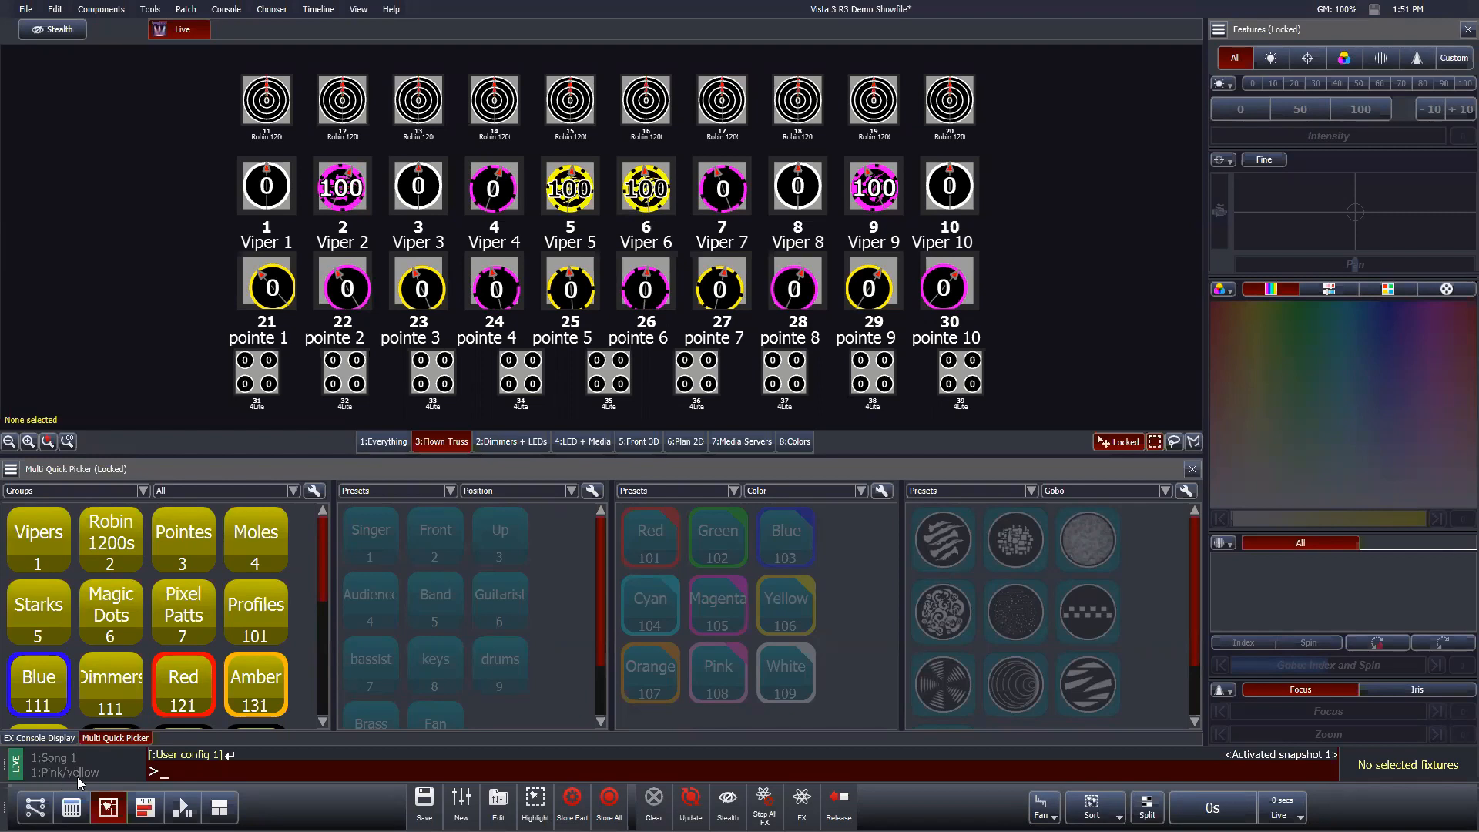
pyautogui.press('space')
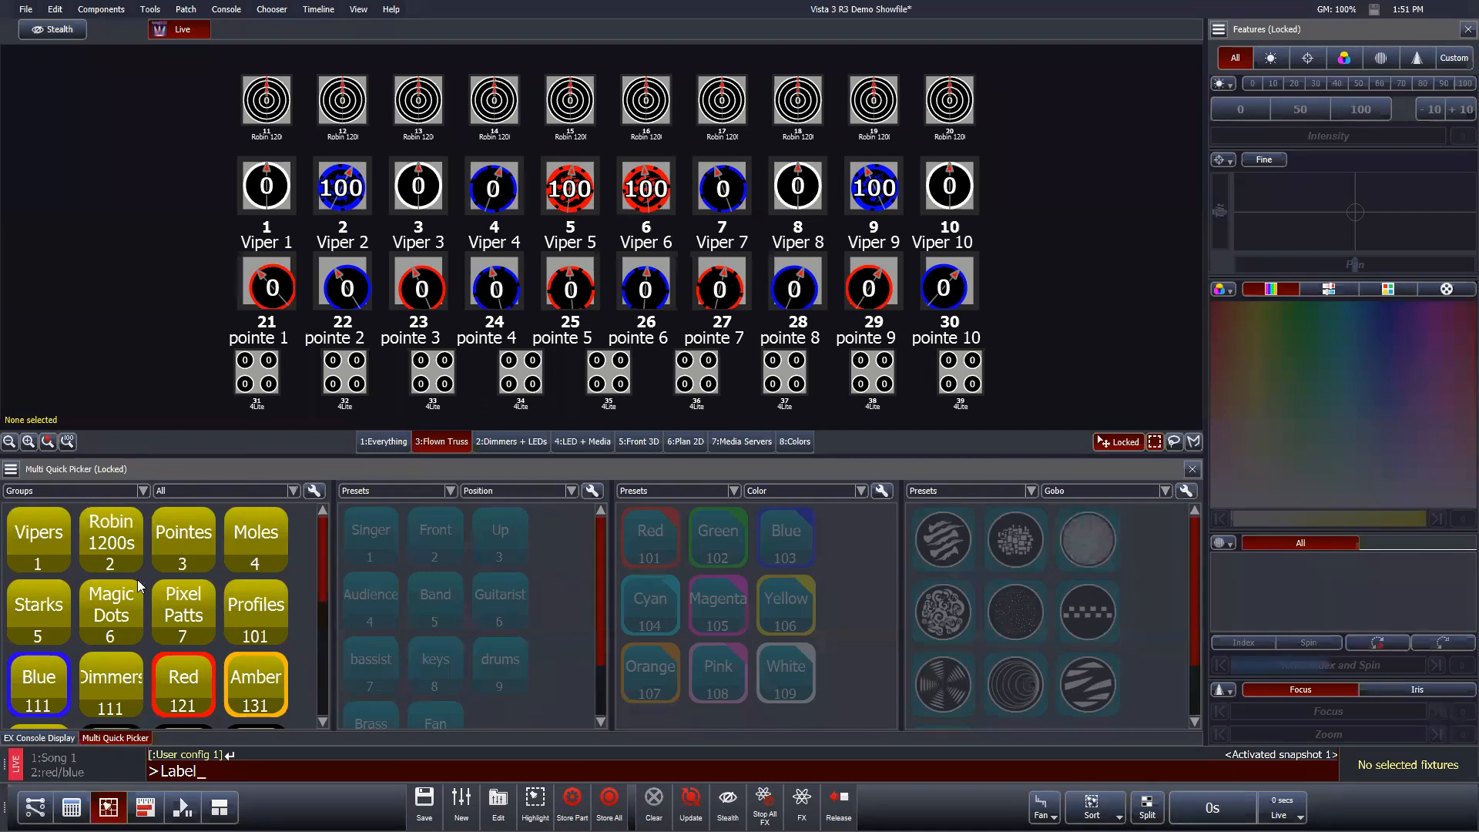
# Step: Relabel the current cue 2 of Song 1 as new name
pyautogui.click(62, 777)
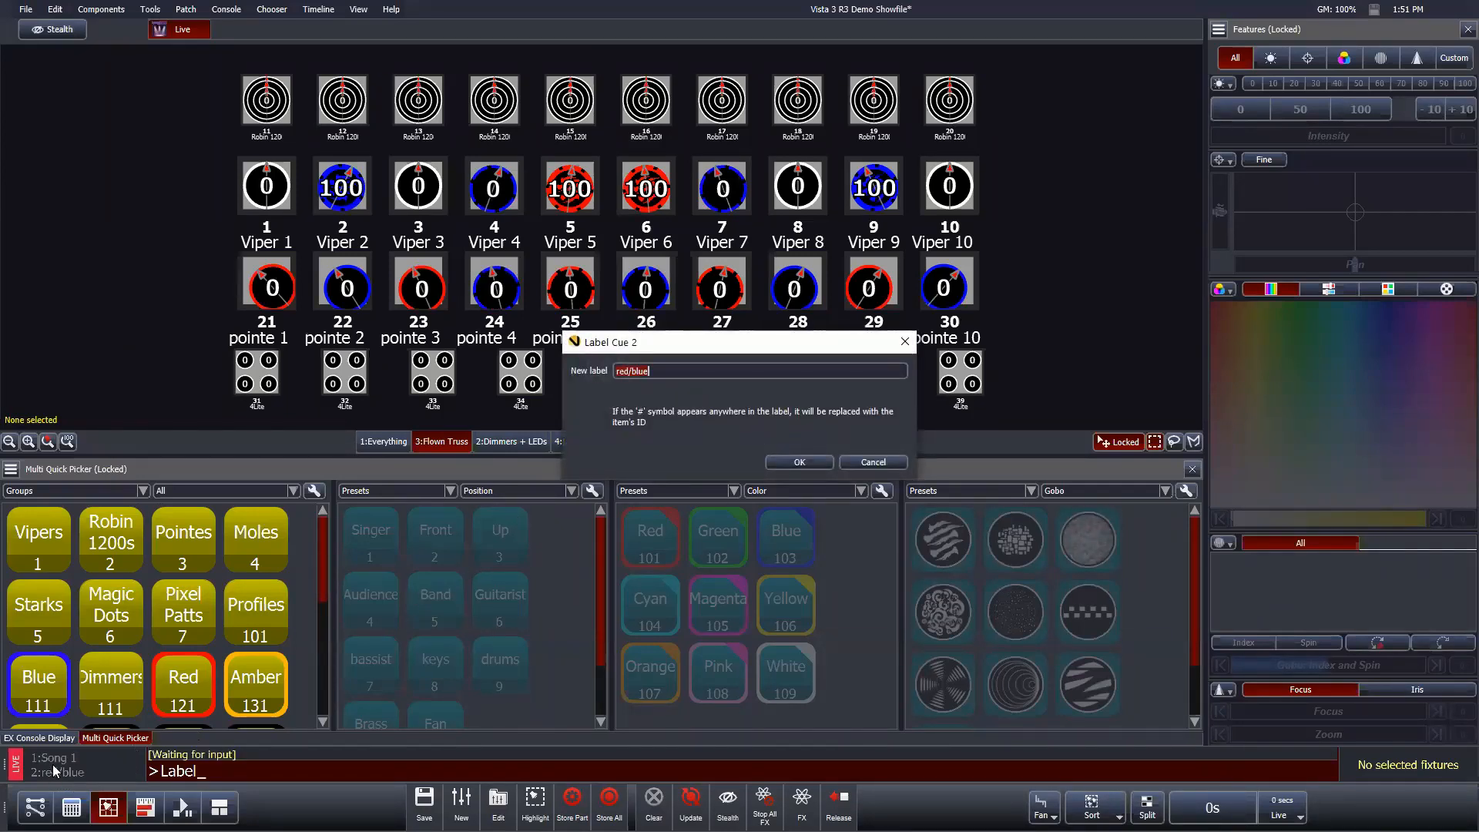
pyautogui.write('new name')
pyautogui.press('Return')
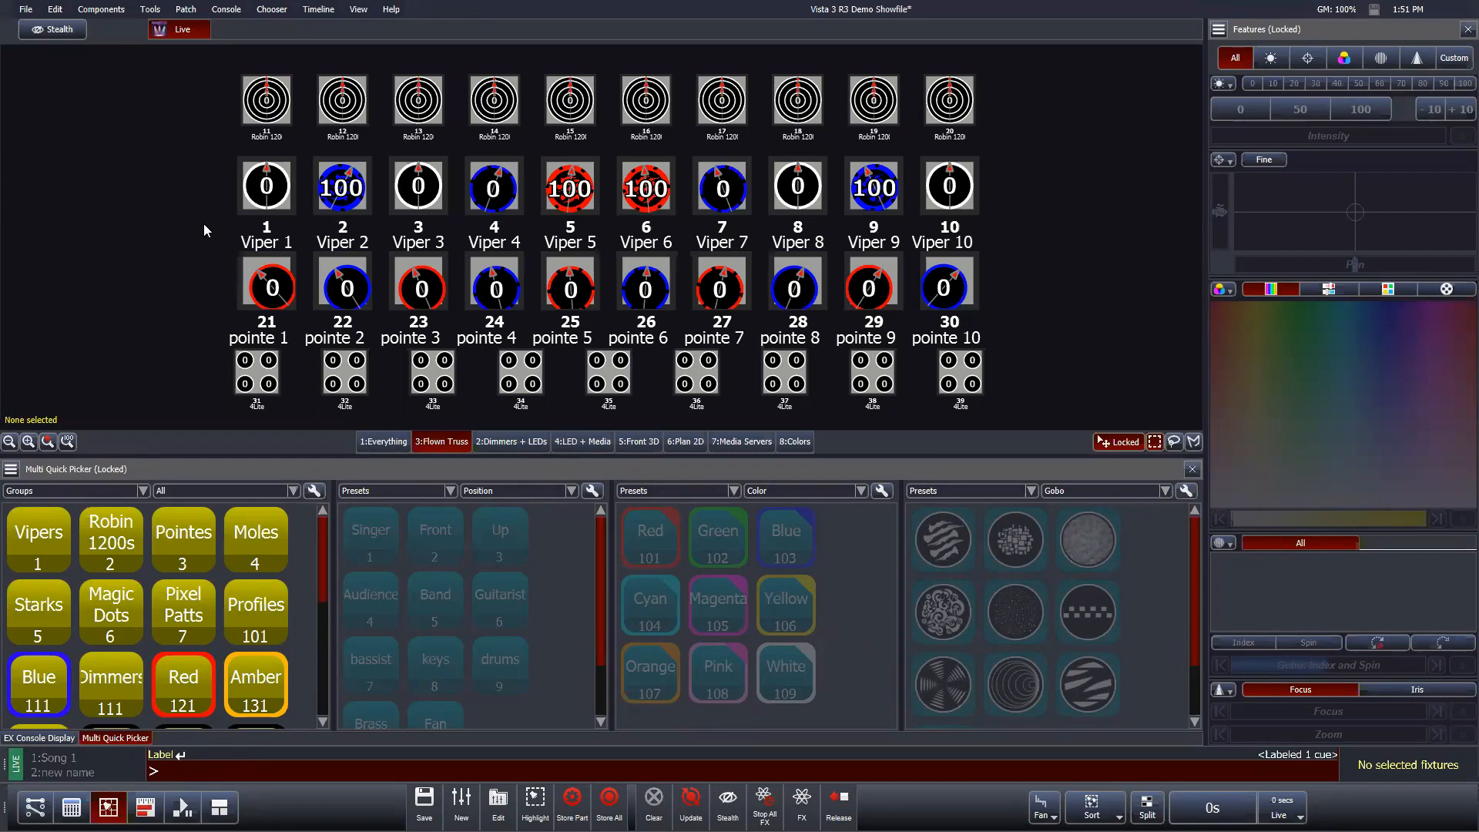
# Step: Color all Viper and pointe fixtures green and store the look in Song 1 as cue 3, labeled green
pyautogui.moveTo(240, 176); pyautogui.dragTo(439, 196)
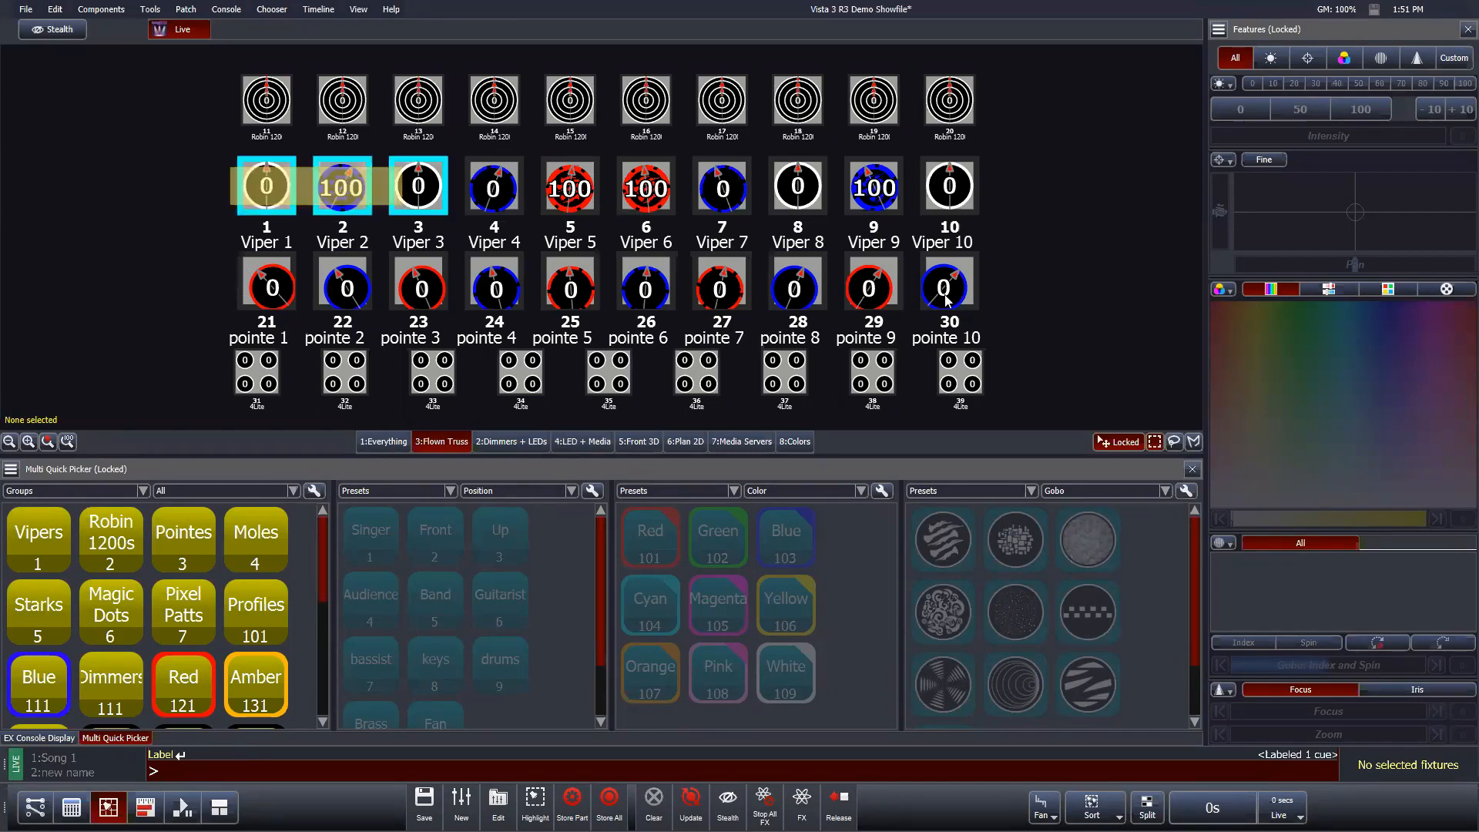
pyautogui.moveTo(946, 301); pyautogui.dragTo(955, 305)
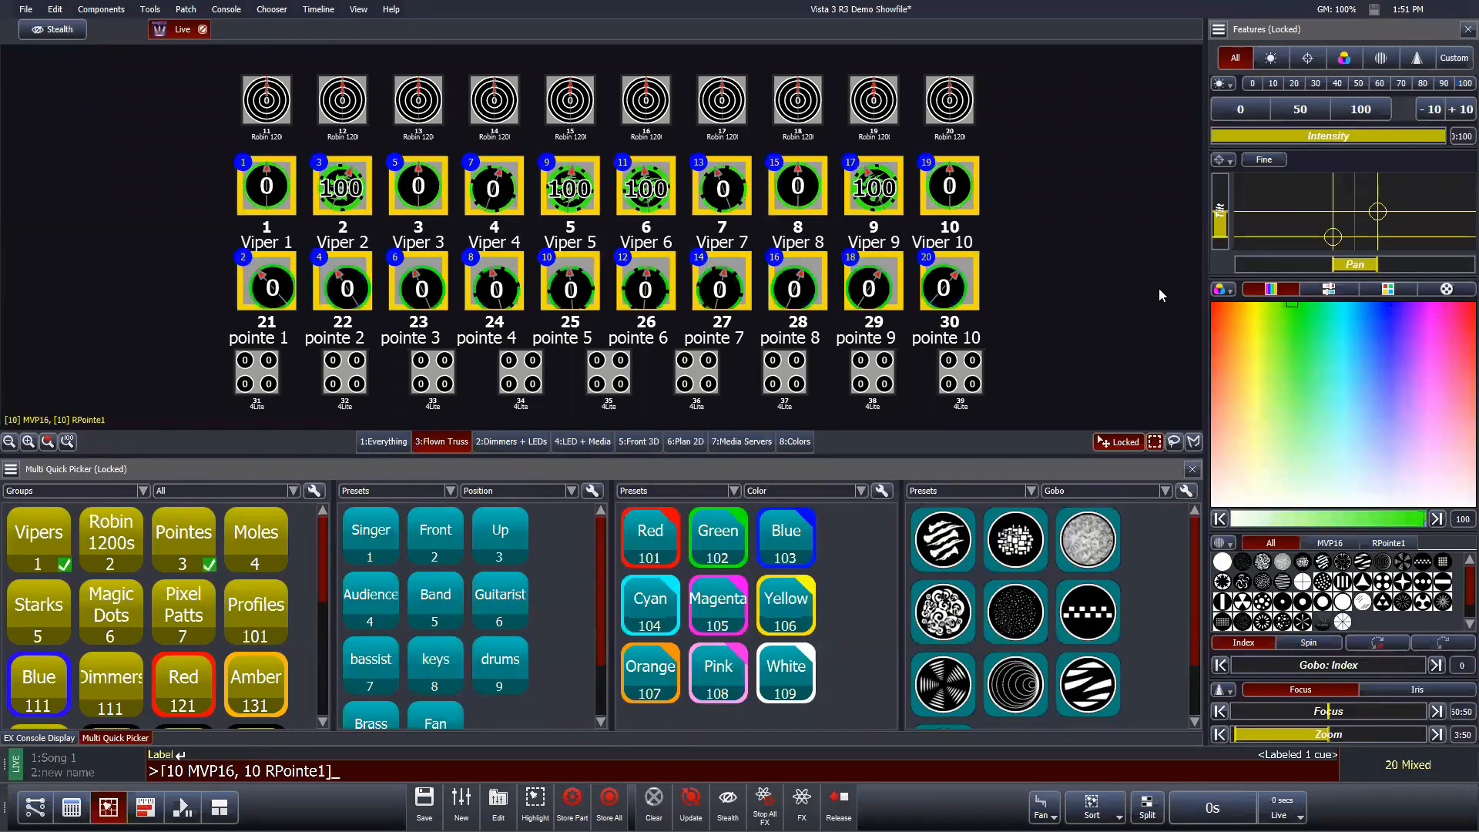
pyautogui.click(1159, 288)
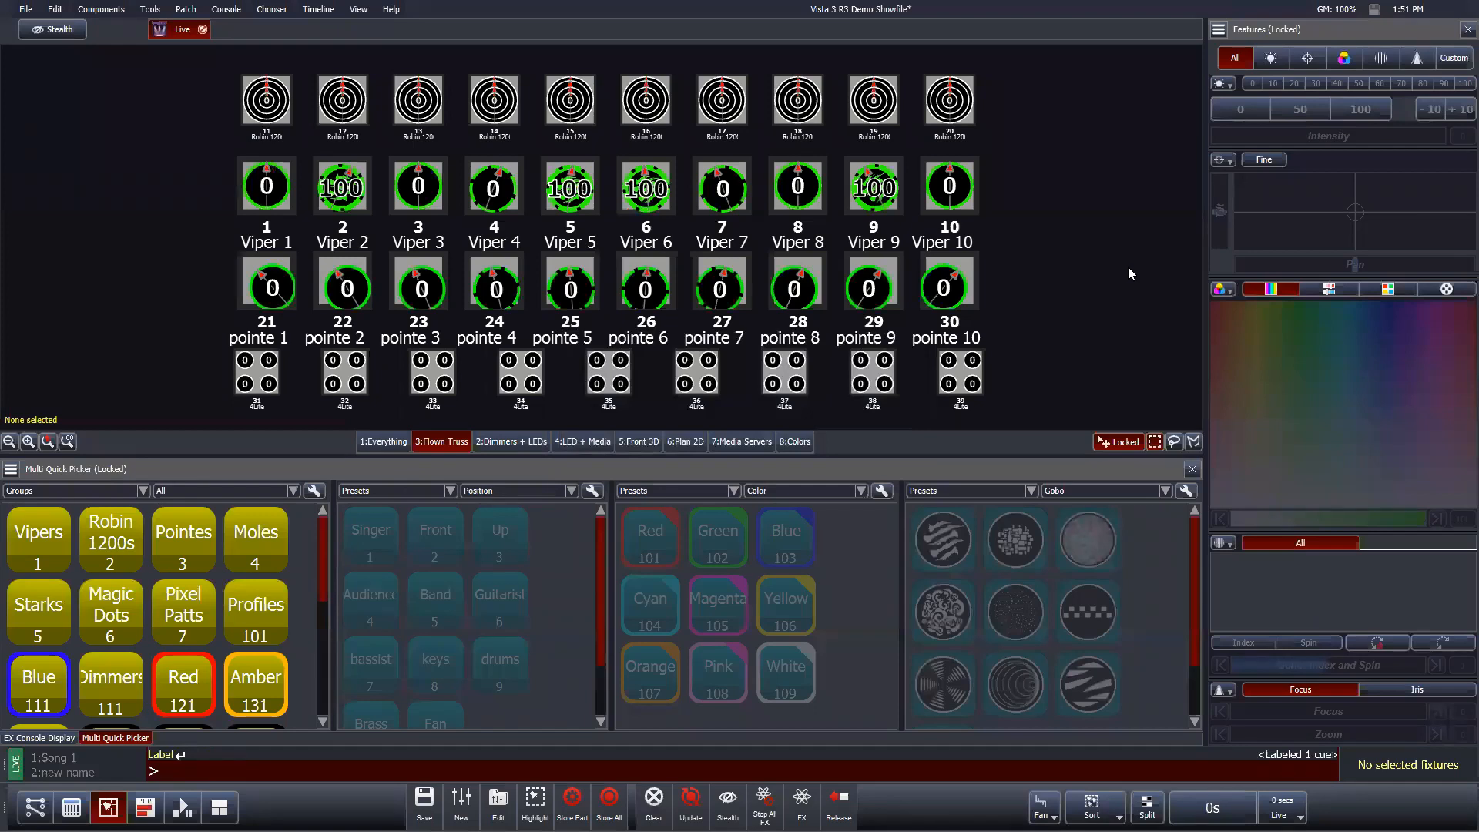
pyautogui.press('s')
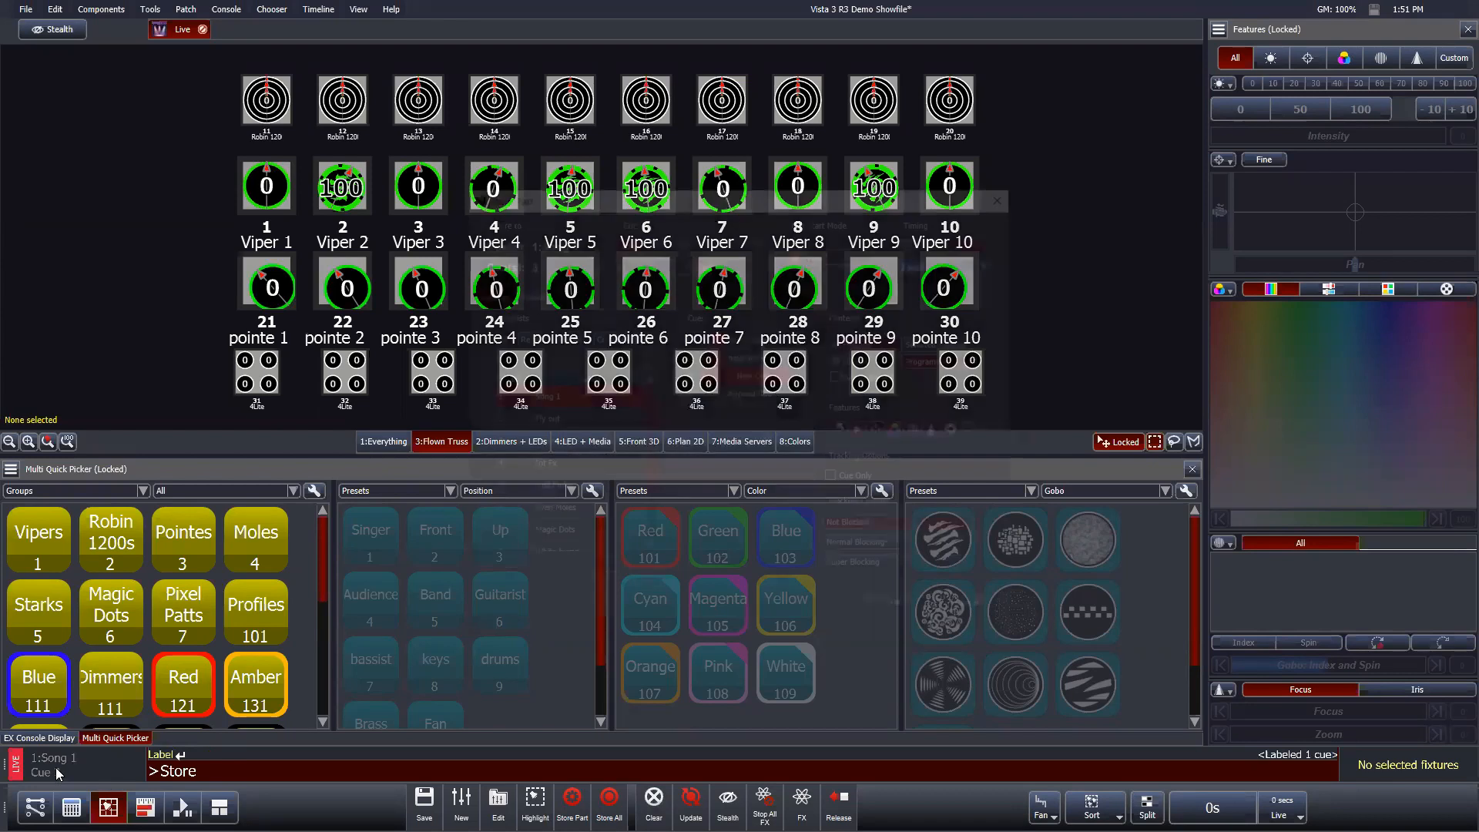
pyautogui.click(56, 767)
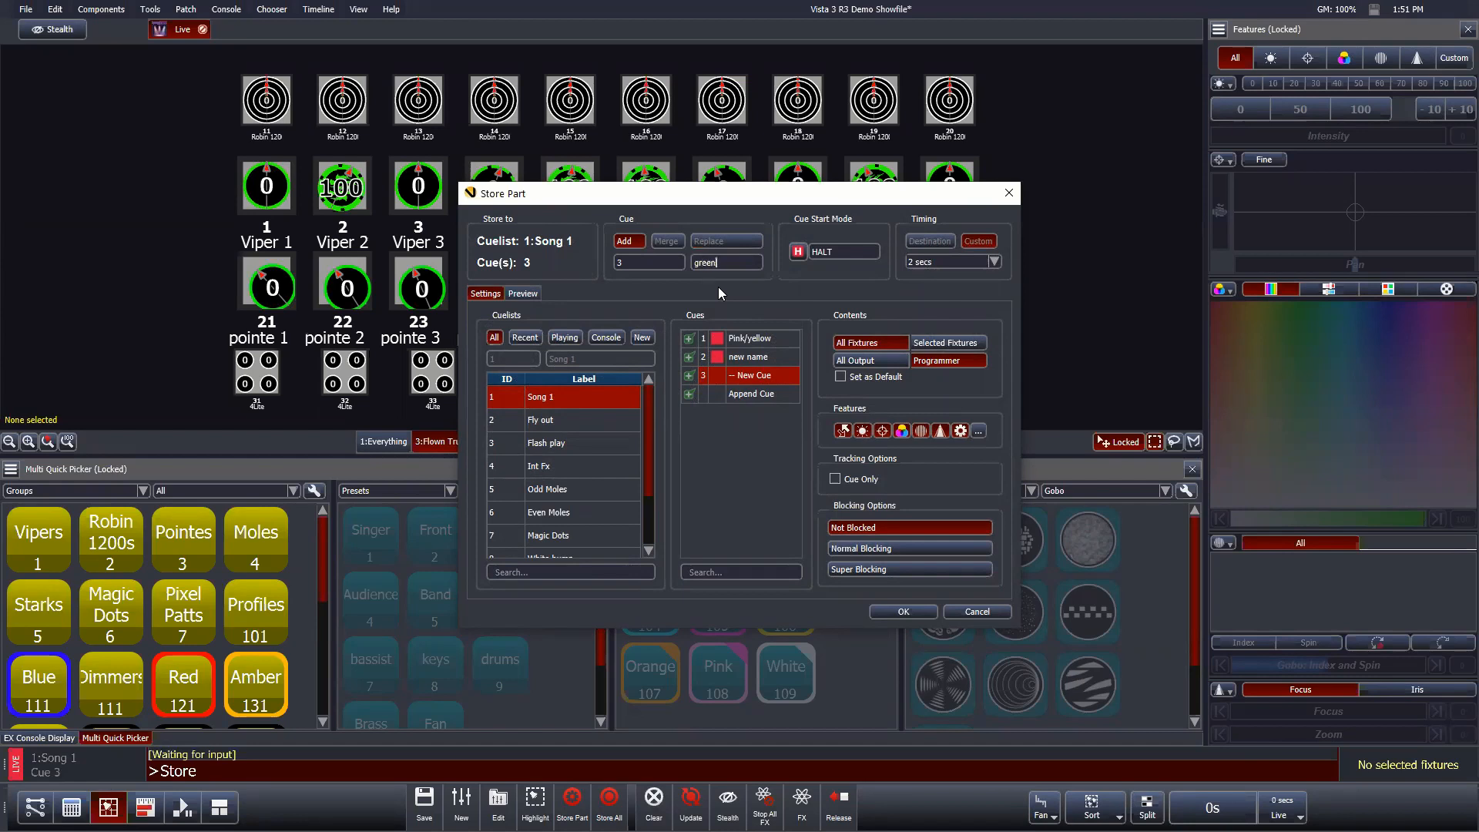
pyautogui.press('Return')
# Step: Color all Viper and pointe fixtures cyan and store the look in Song 1 as cue 4, labeled cyan
pyautogui.moveTo(190, 149); pyautogui.dragTo(1179, 285)
pyautogui.click(1076, 267)
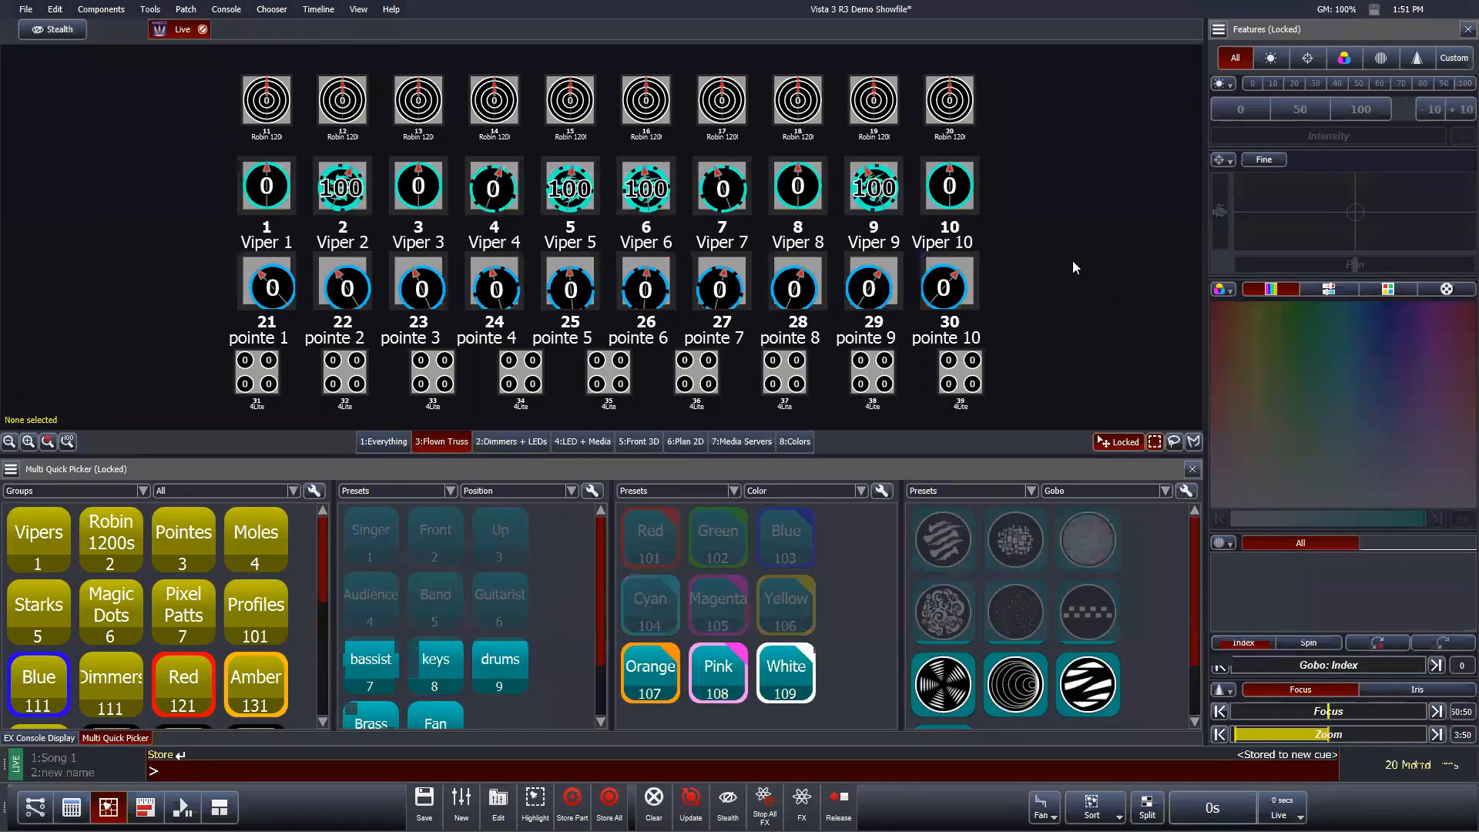
pyautogui.press('s')
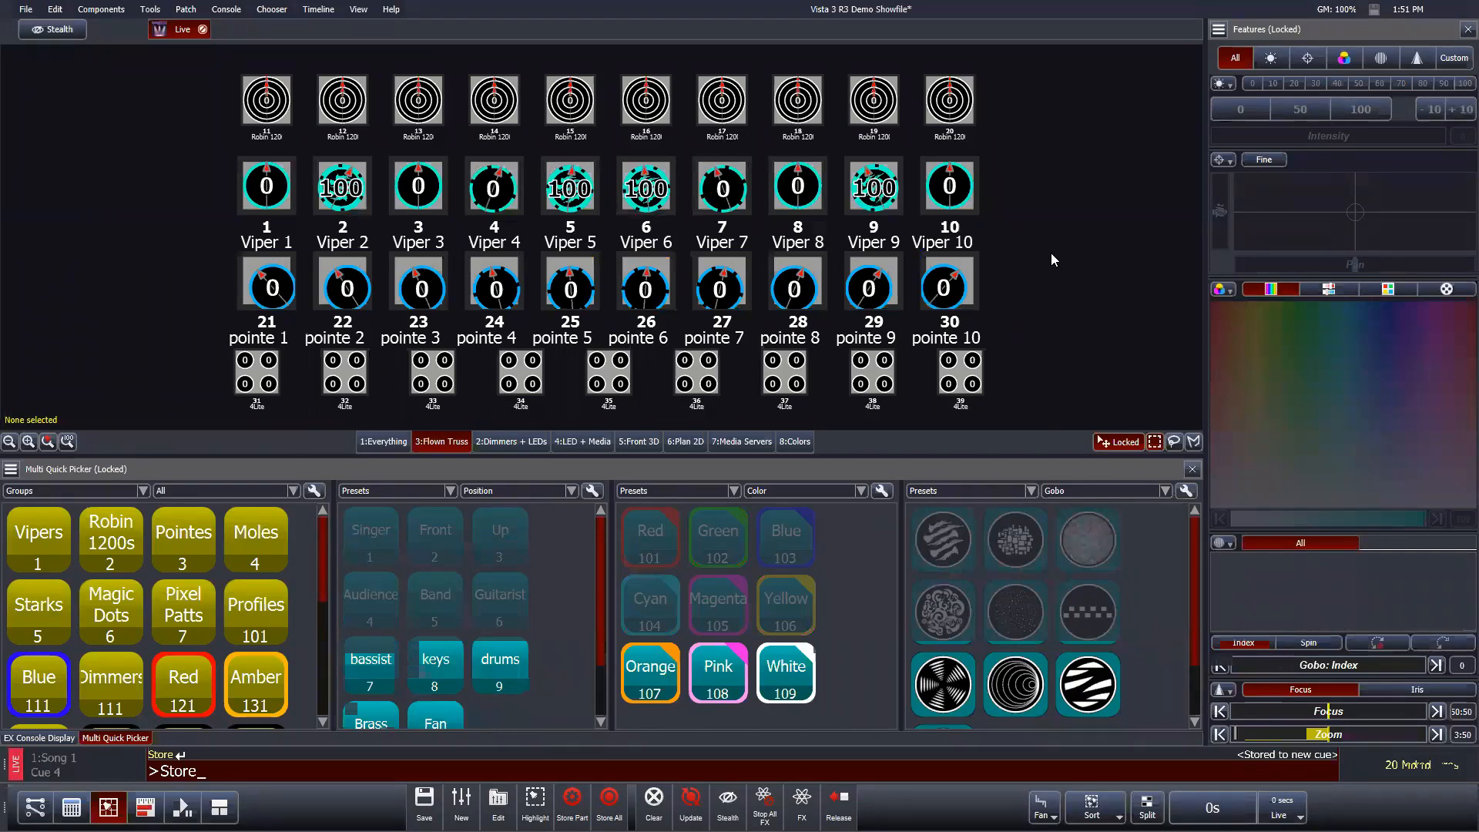
pyautogui.press('Return')
pyautogui.write('cya')
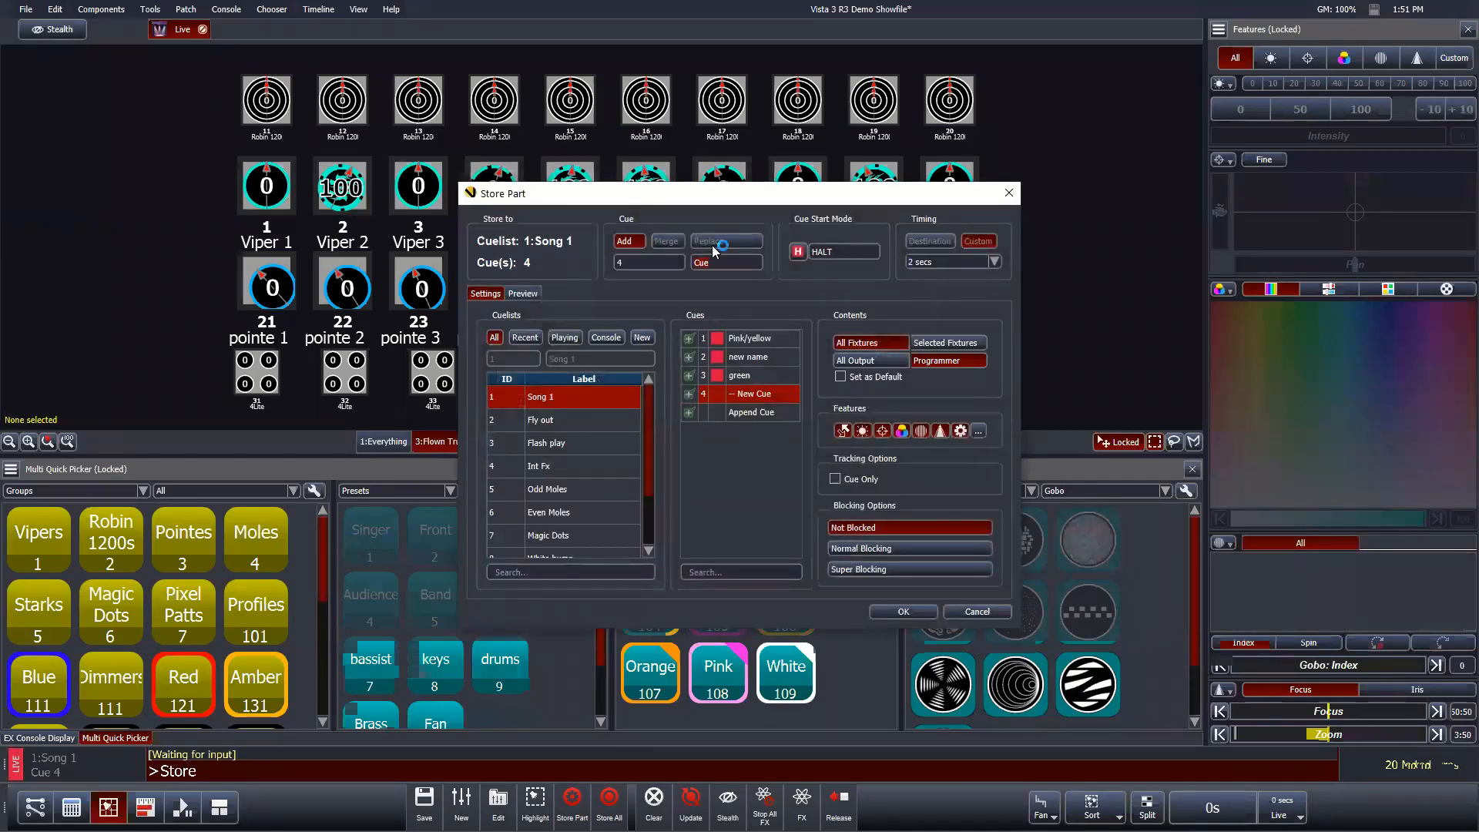
pyautogui.write('b')
pyautogui.press('BackSpace')
pyautogui.write('n')
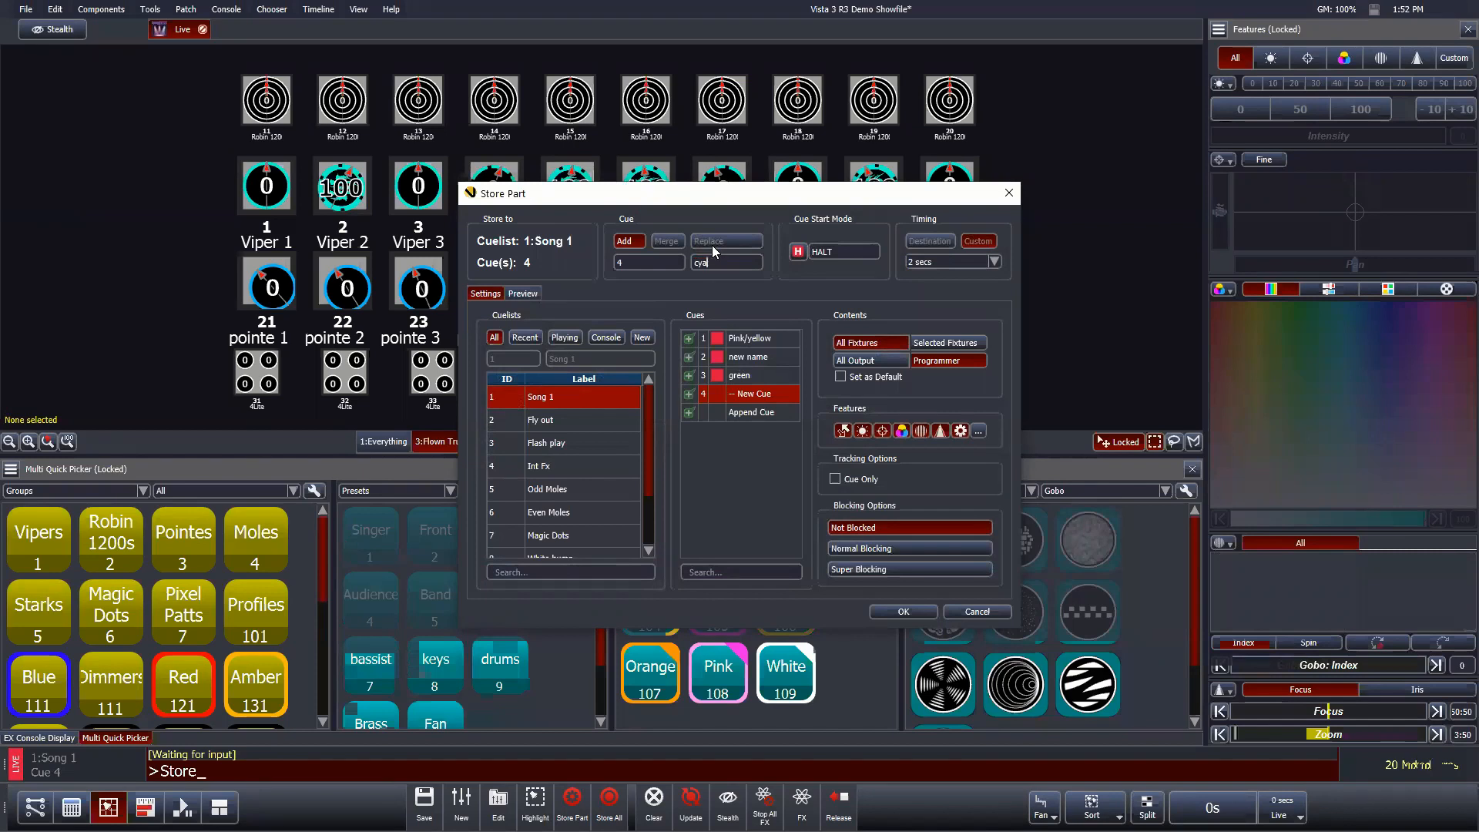
pyautogui.click(911, 611)
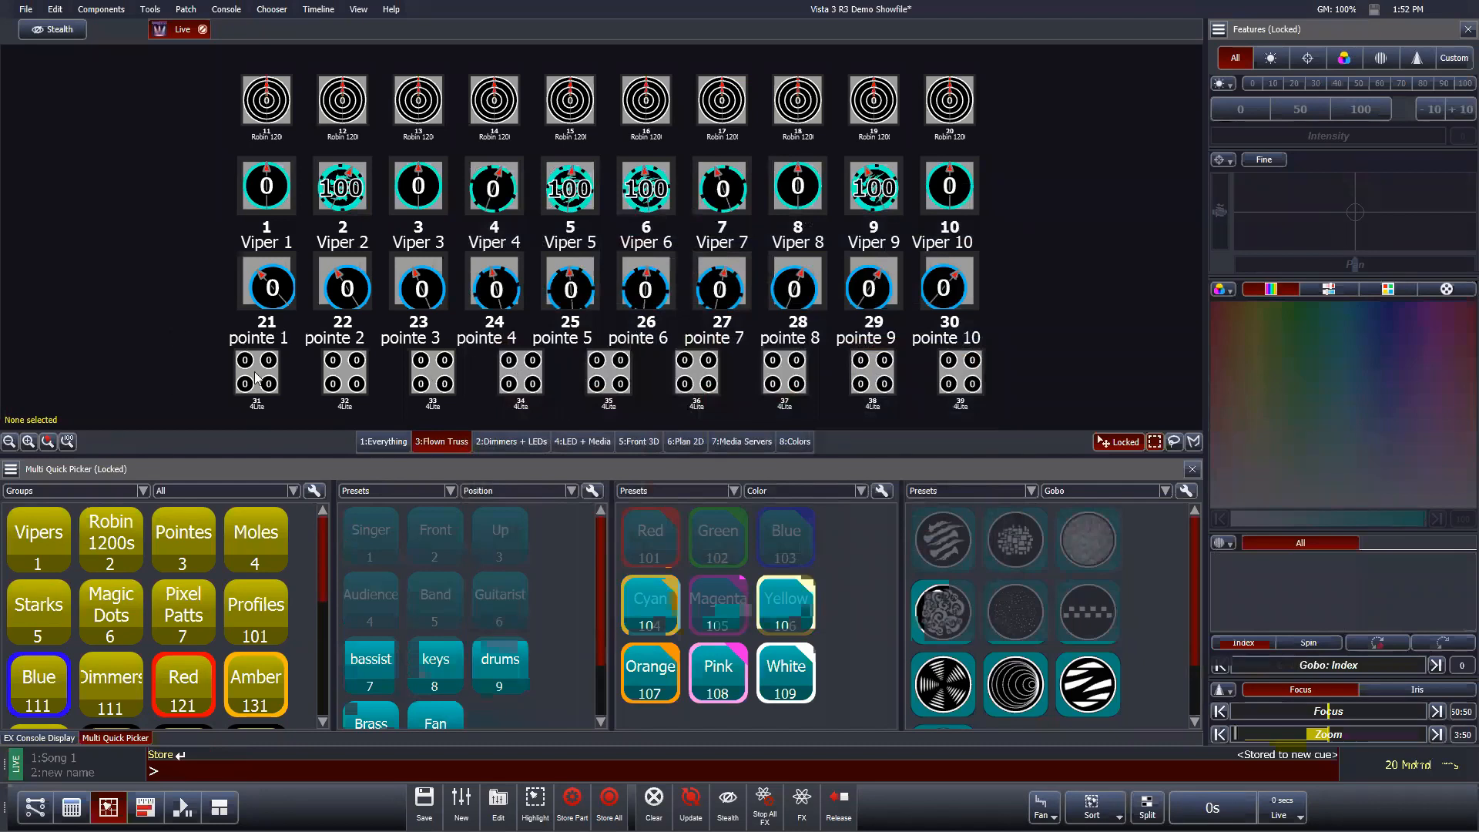
# Step: Set the nine 4Lite fixtures to 100 intensity, store only these selected fixtures in new cuelist 100, and clear the selection
pyautogui.moveTo(209, 346); pyautogui.dragTo(1027, 405)
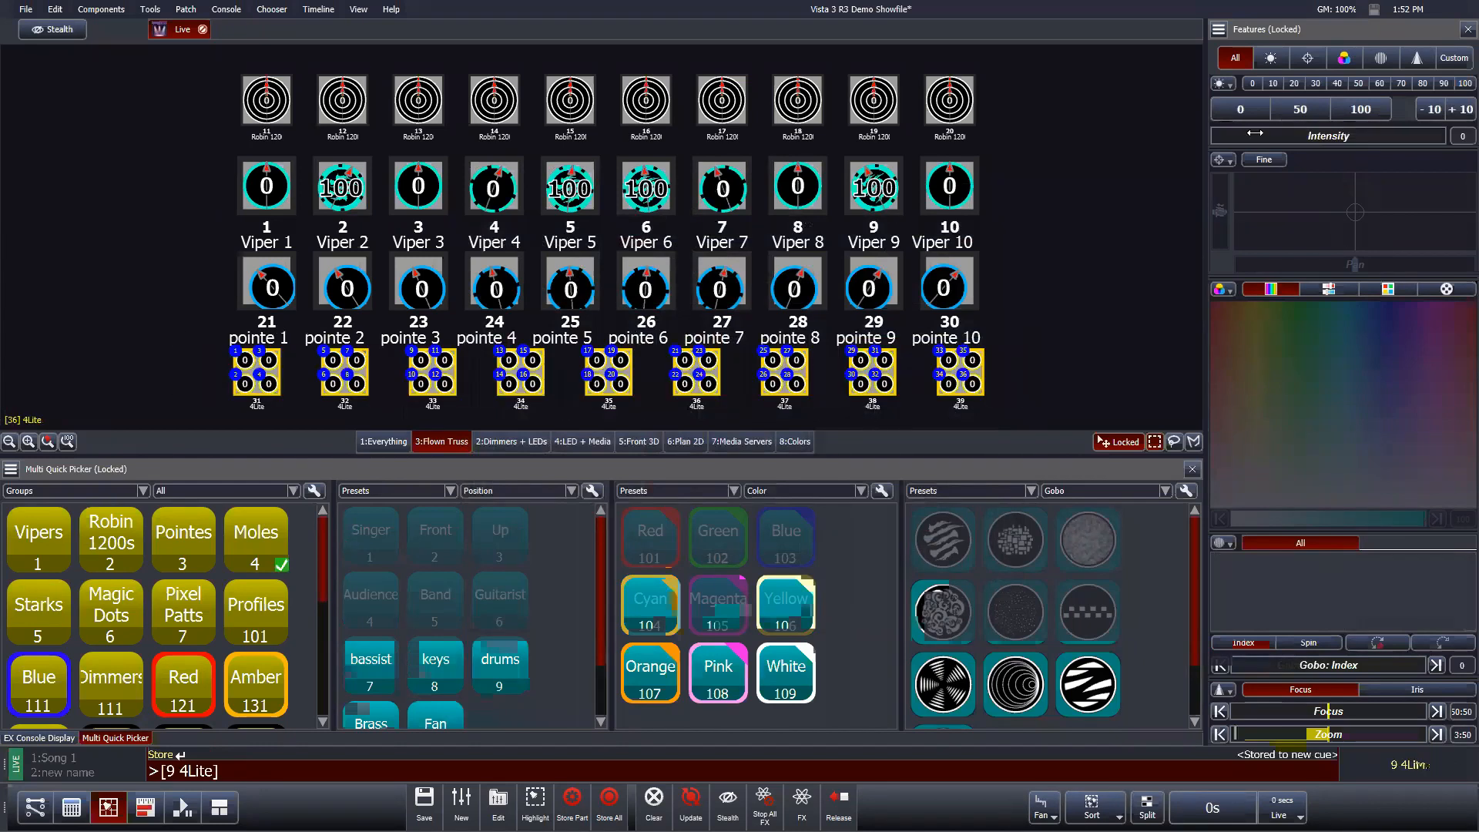
pyautogui.moveTo(1252, 134); pyautogui.dragTo(1448, 136)
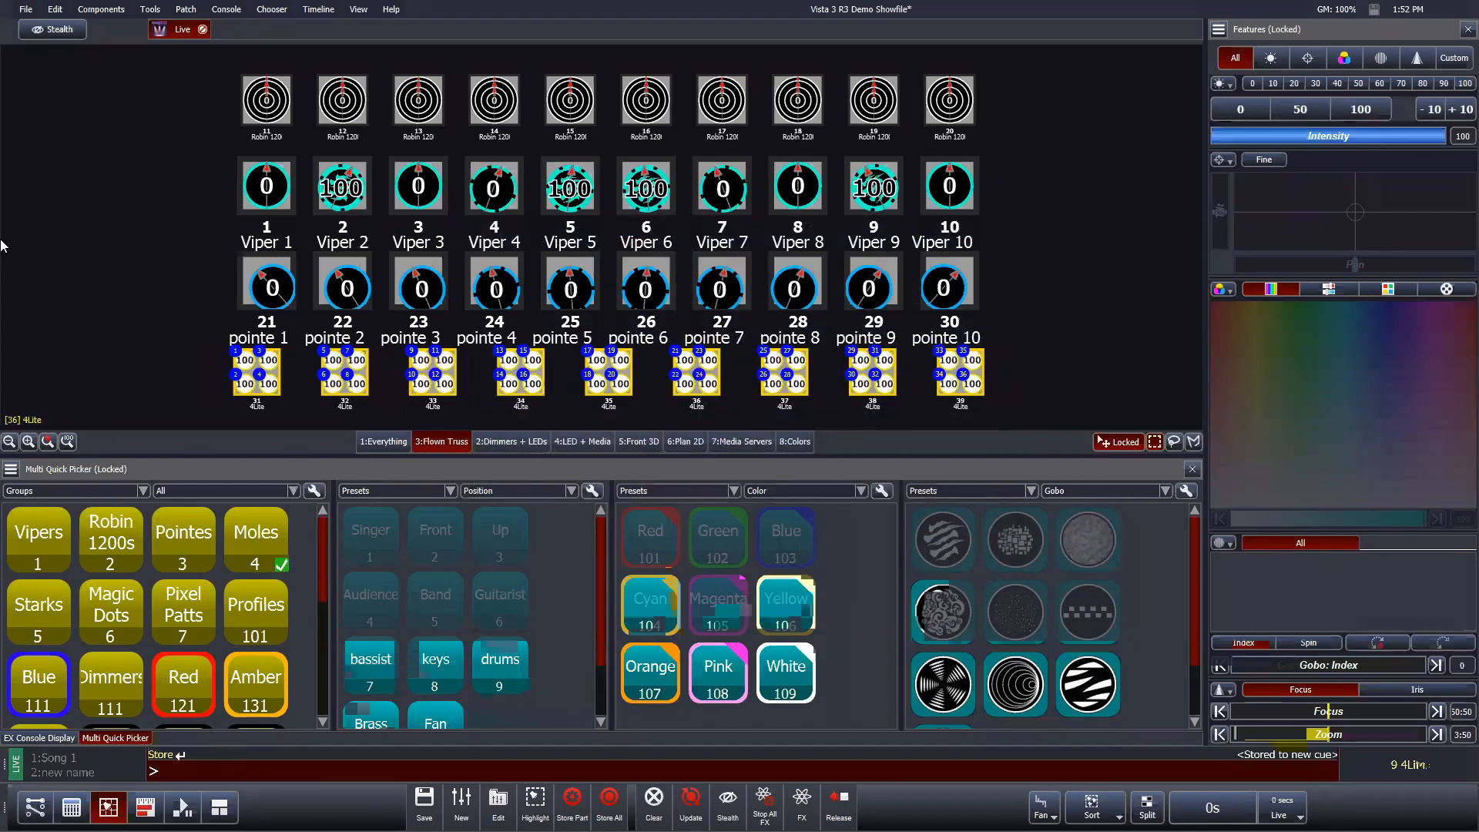
pyautogui.write('st 100')
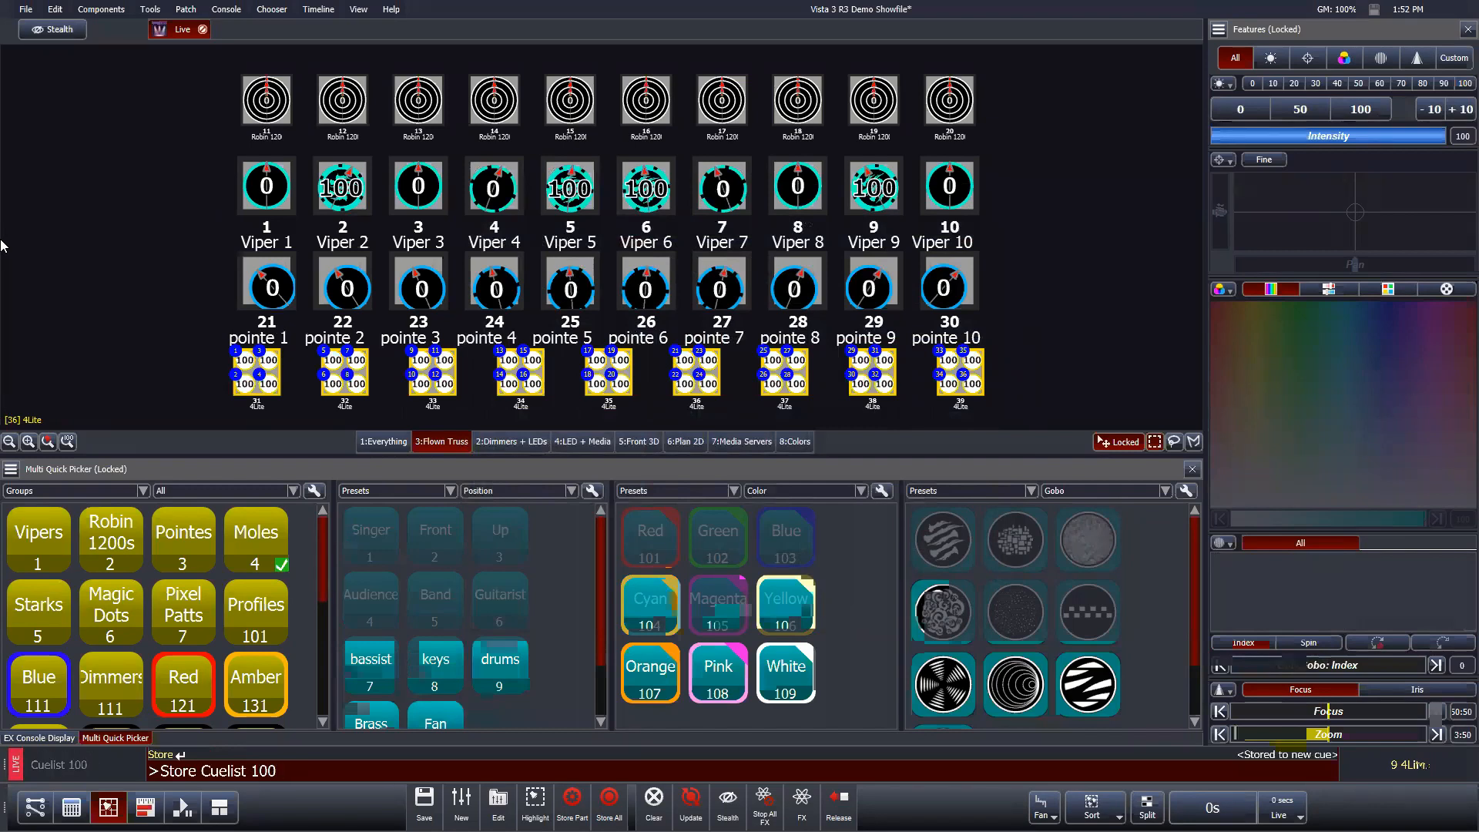
pyautogui.press('Return')
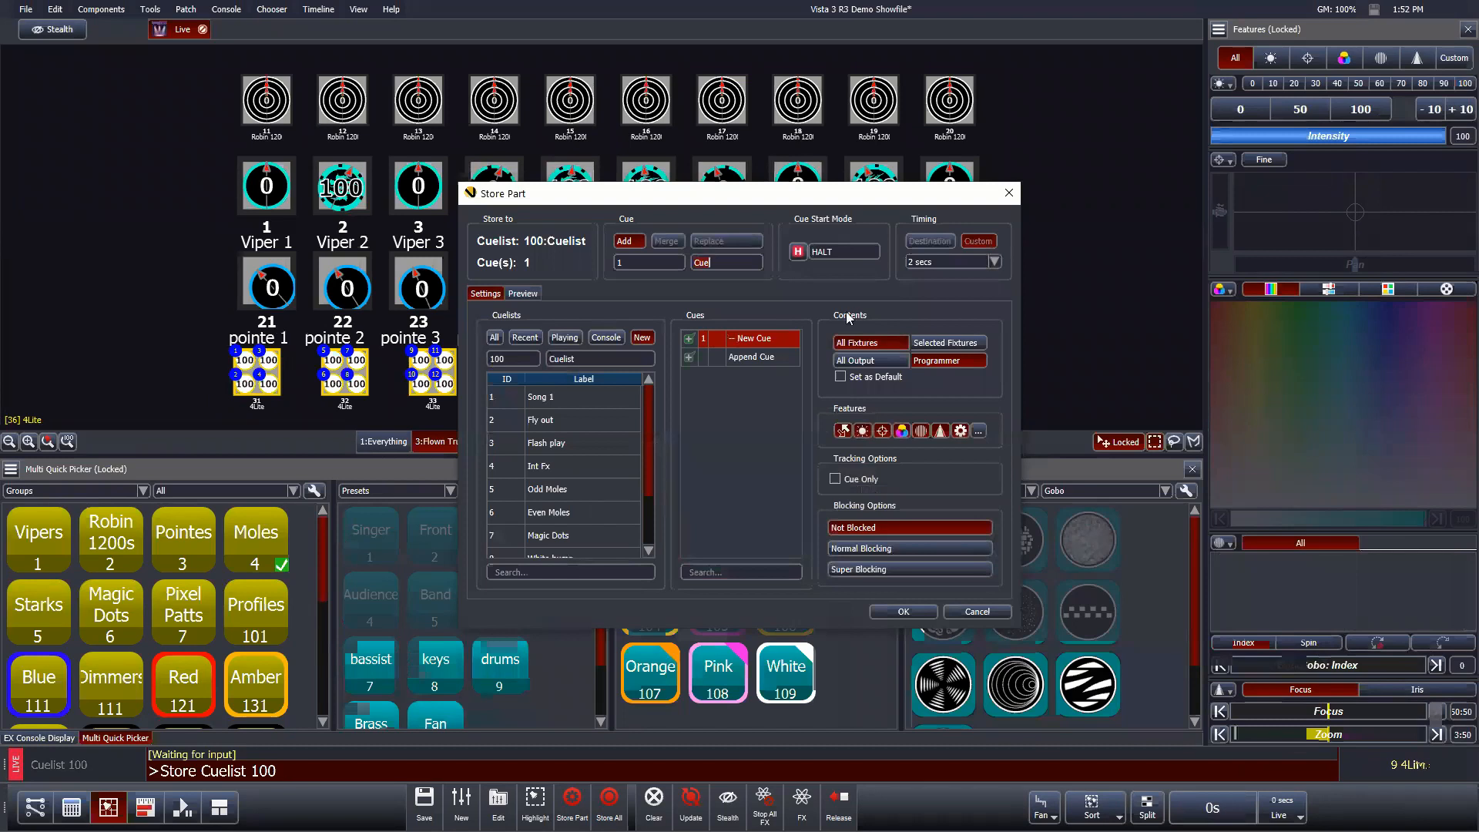
pyautogui.click(934, 343)
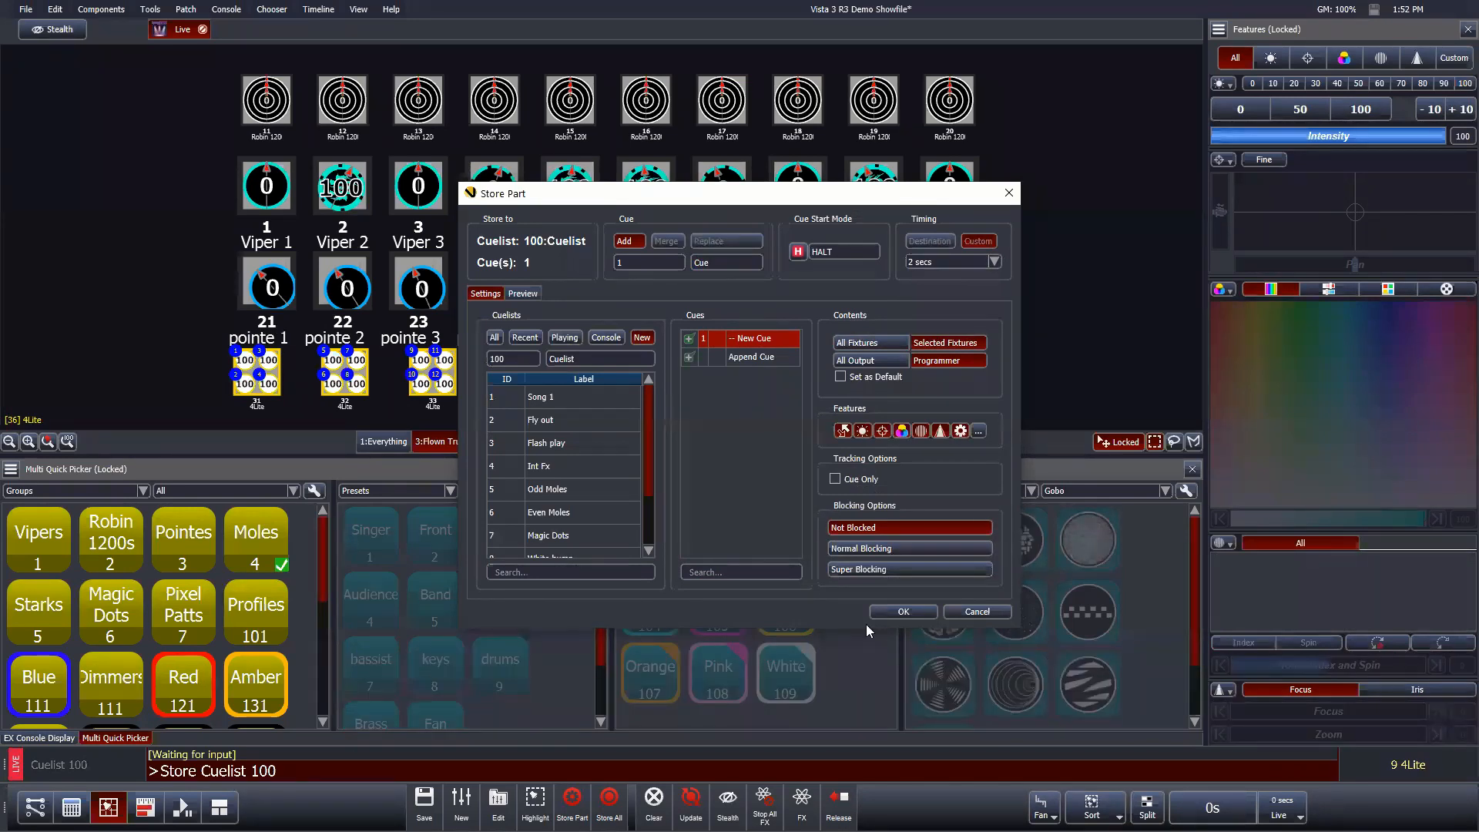
pyautogui.click(921, 612)
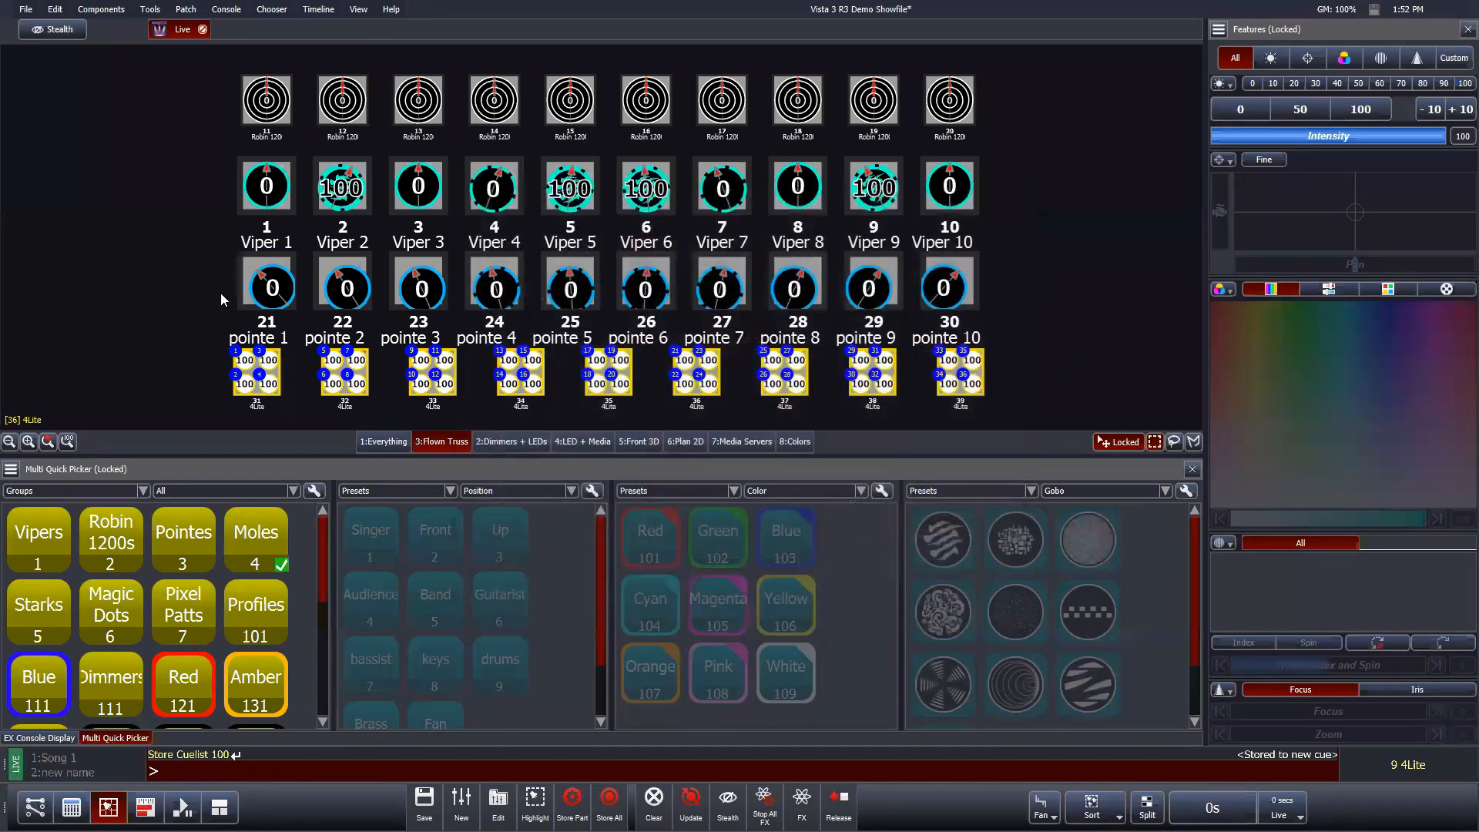
pyautogui.click(151, 248)
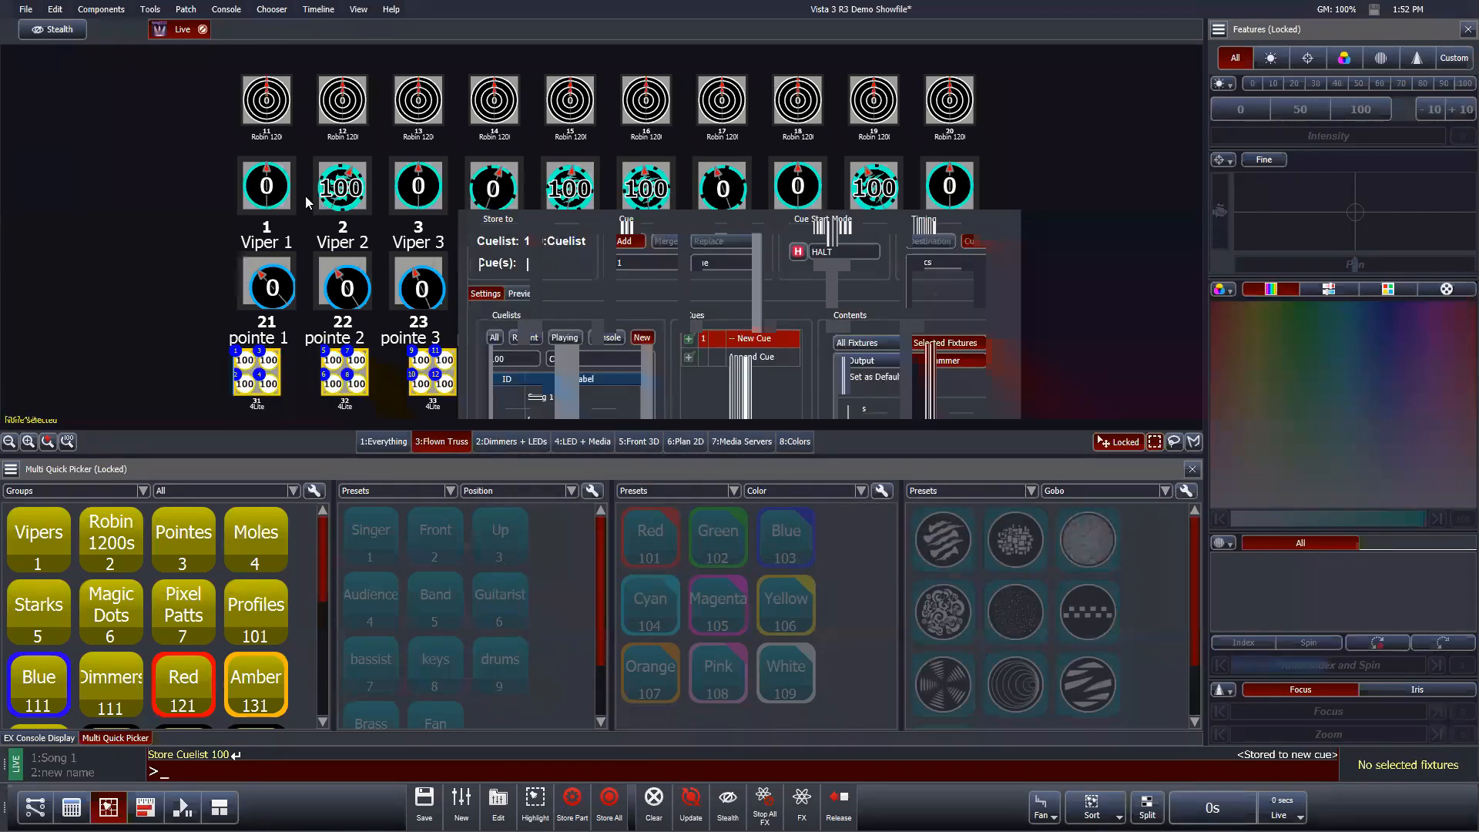
# Step: Color all Viper and pointe fixtures magenta, open the store settings for Song 1's cue 5, and cancel the store
pyautogui.moveTo(251, 167); pyautogui.dragTo(986, 310)
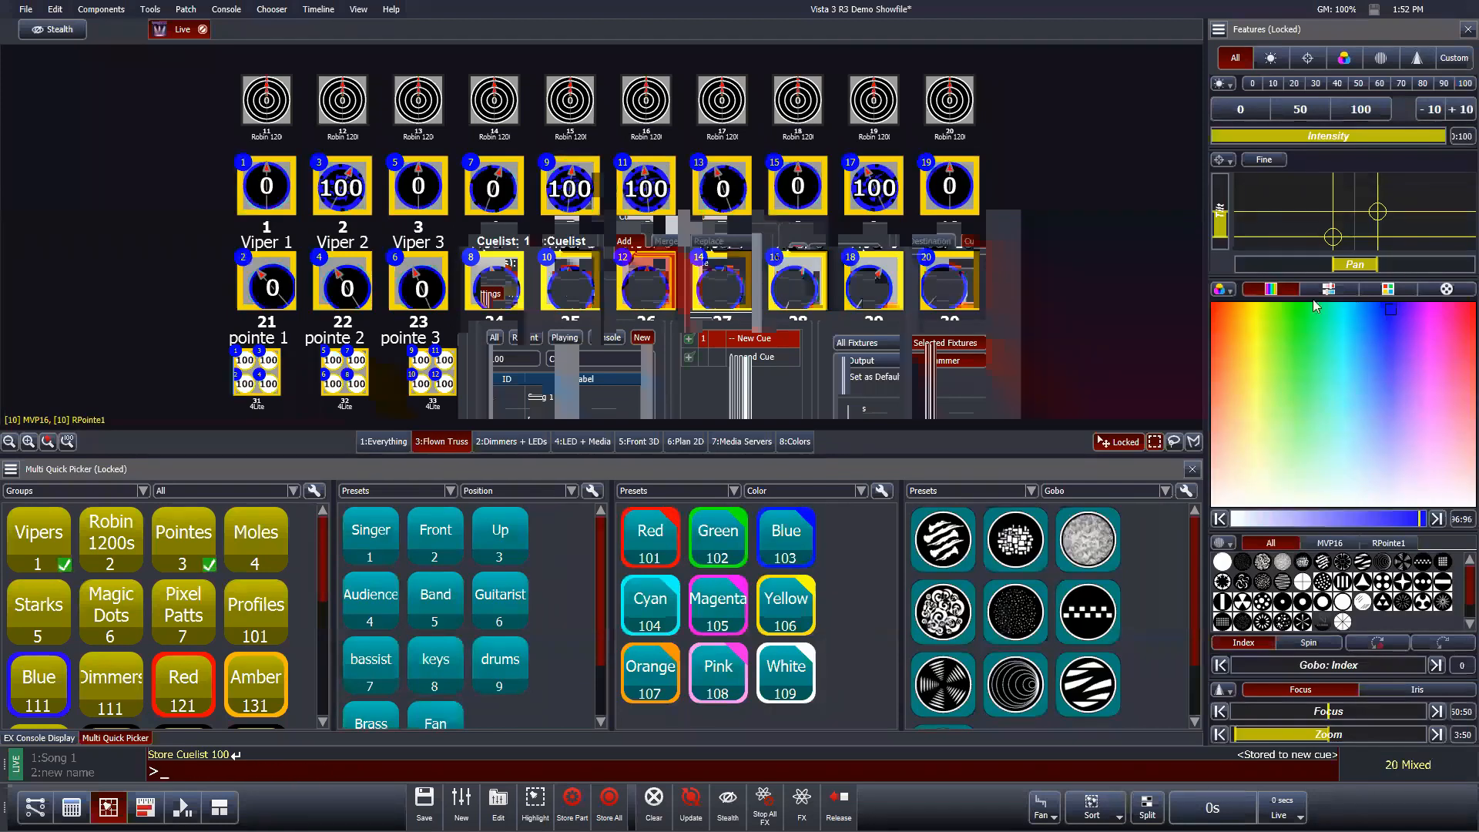
pyautogui.click(1435, 306)
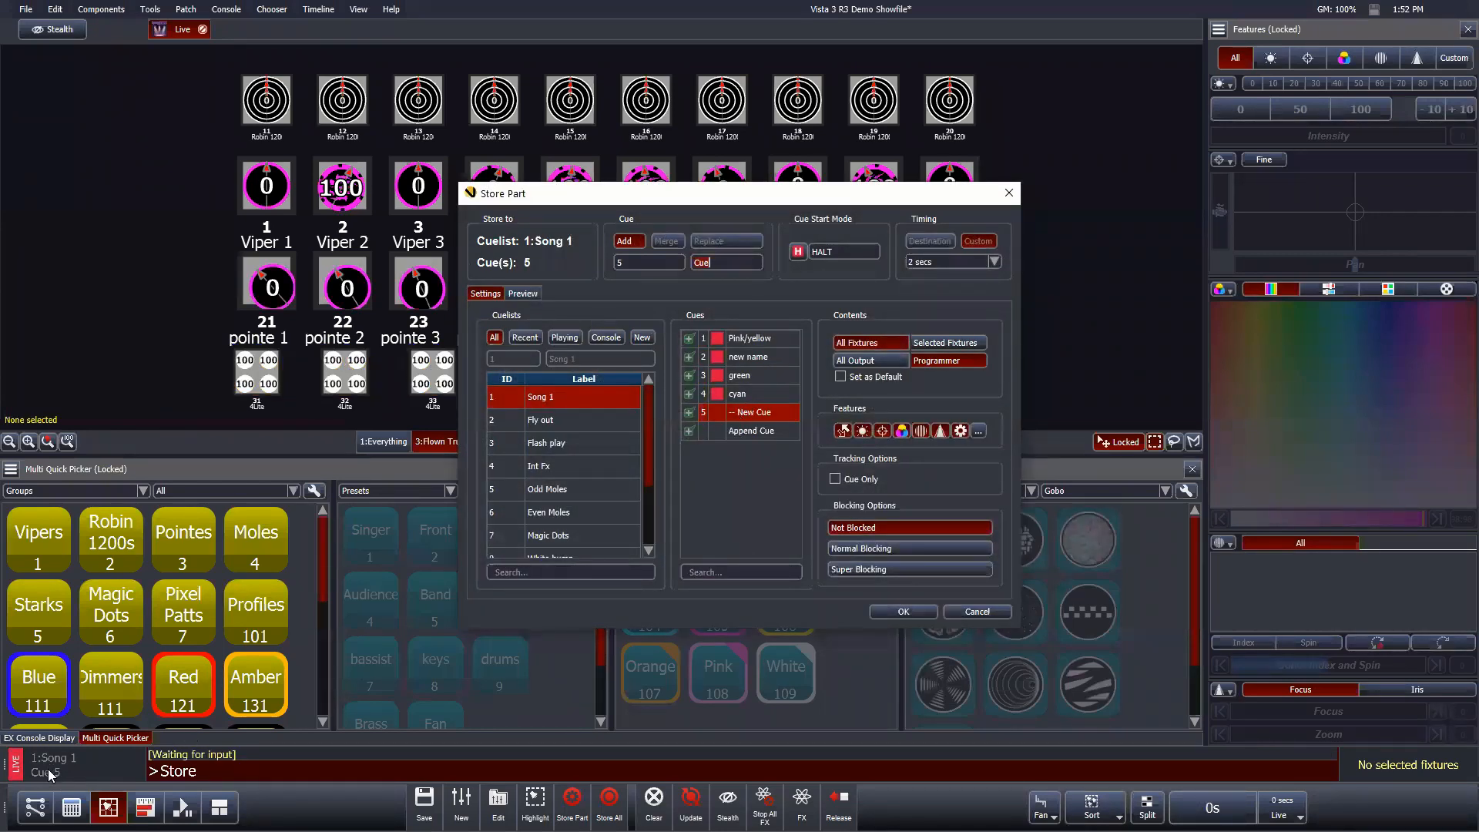
pyautogui.click(971, 612)
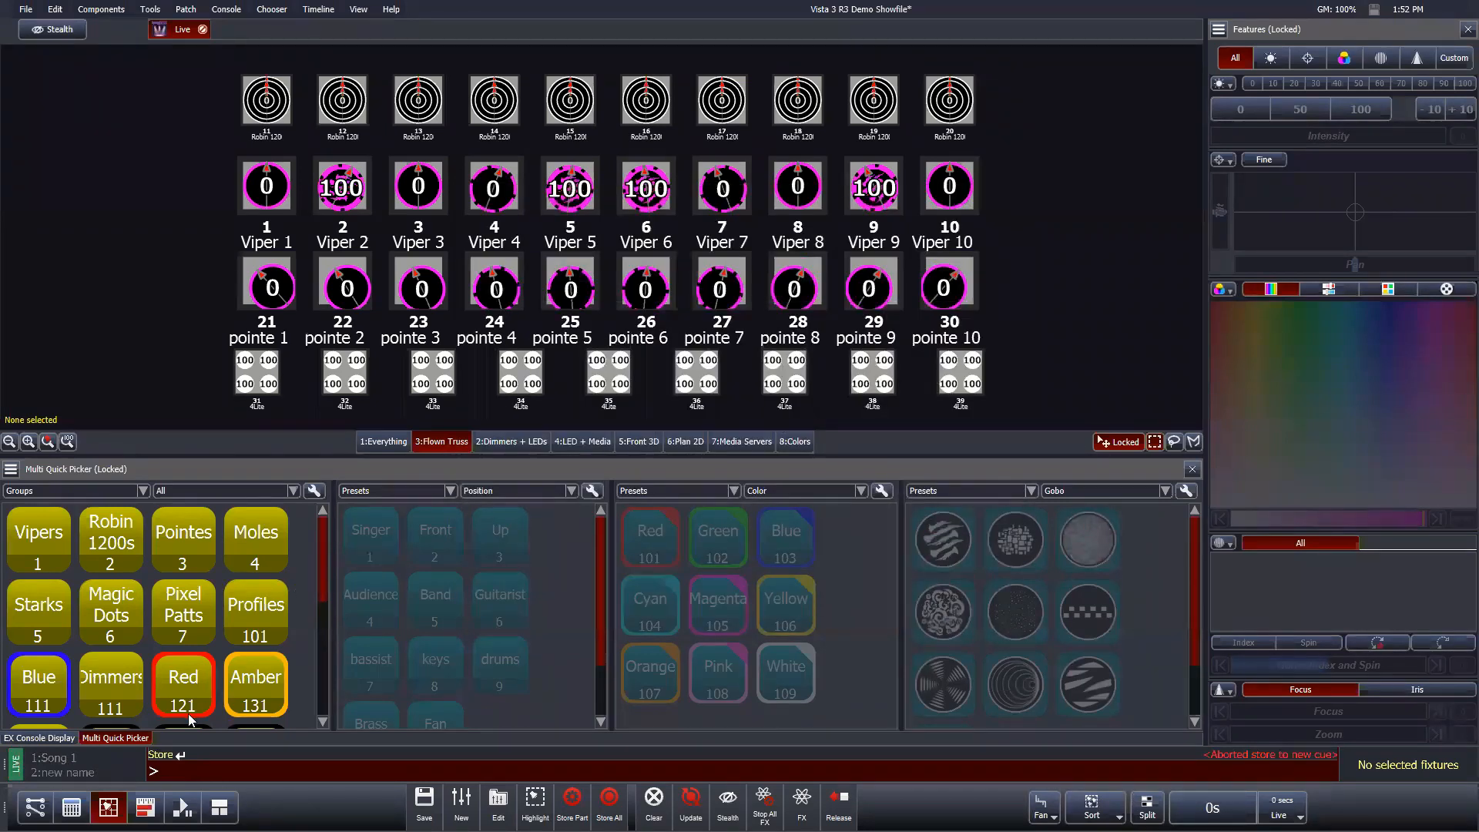
# Step: Show the console display and select the Even Moles, Odd Moles and Magic Dots cuelists in turn, ending on Odd Moles
pyautogui.click(71, 807)
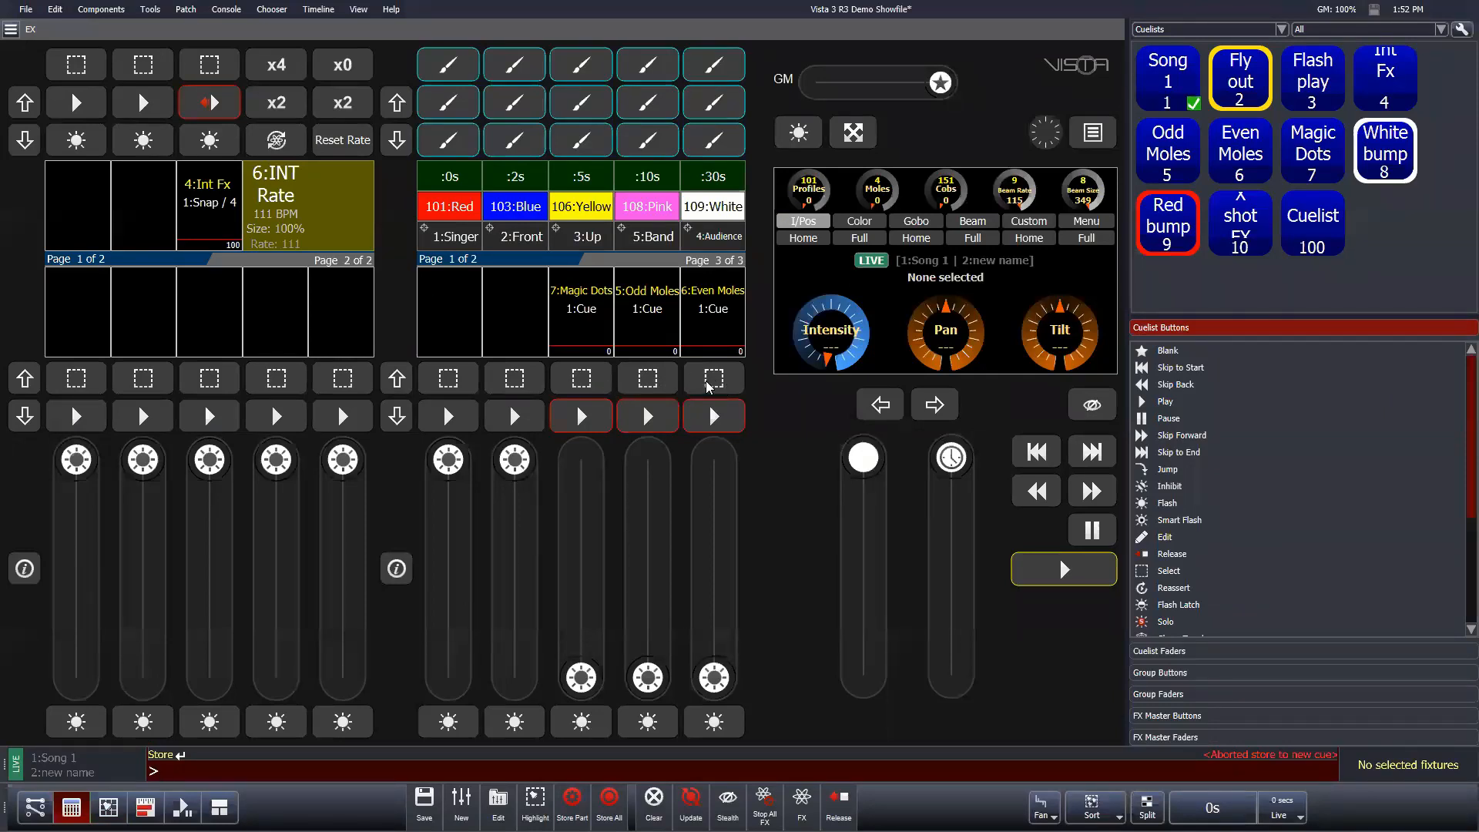
pyautogui.click(732, 376)
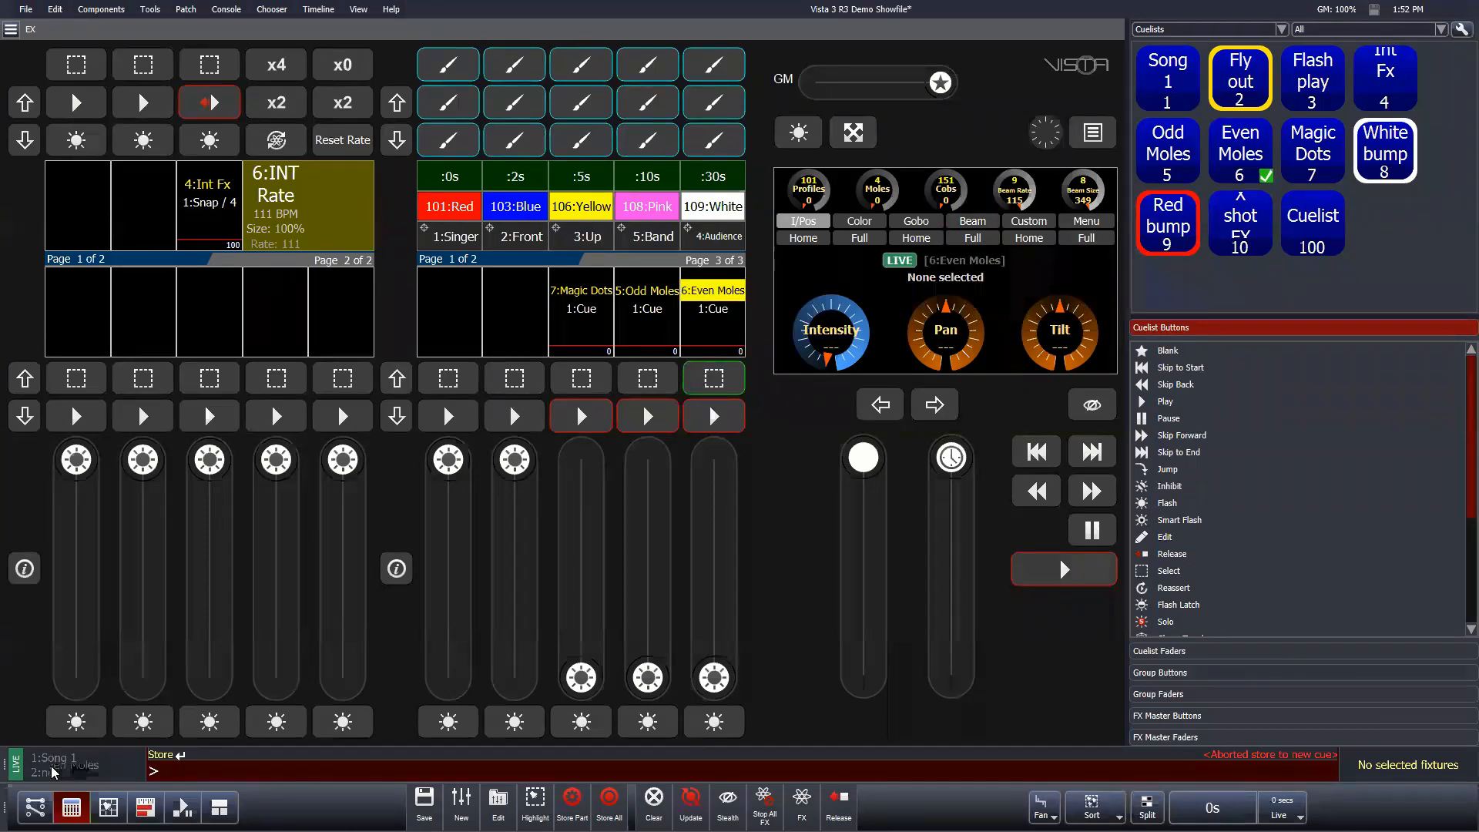
pyautogui.click(647, 381)
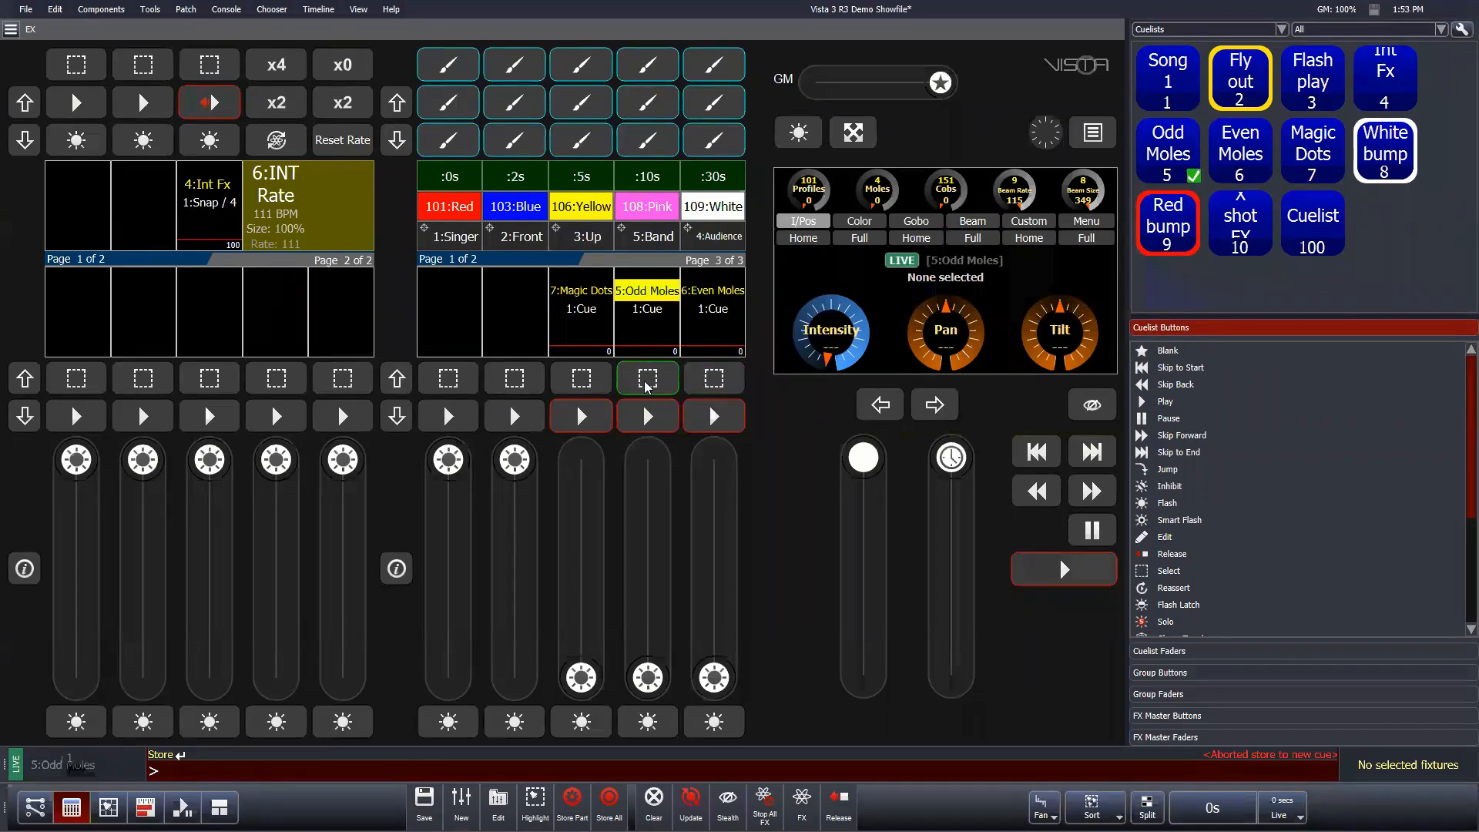
pyautogui.click(580, 383)
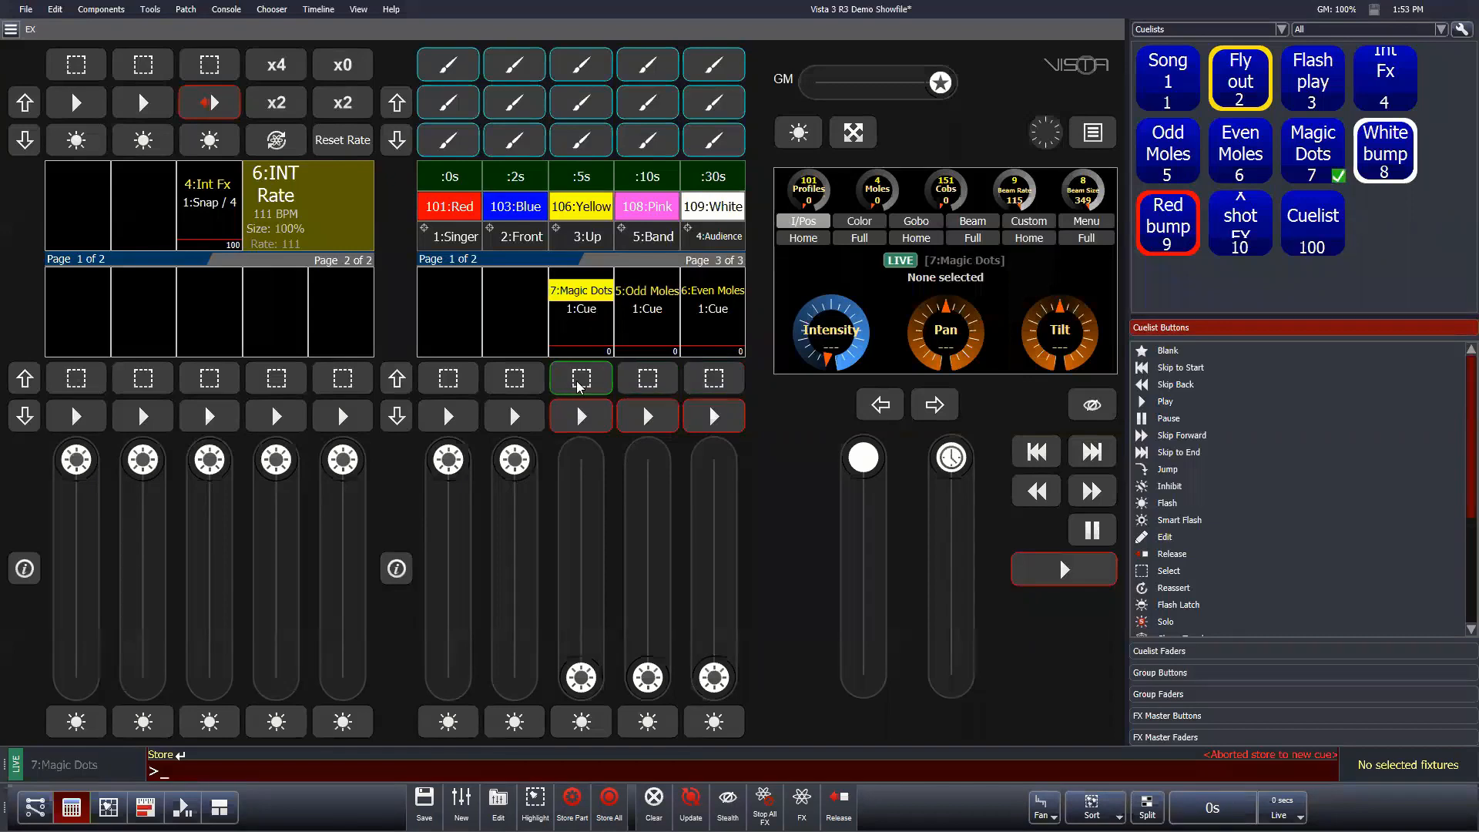
pyautogui.click(632, 383)
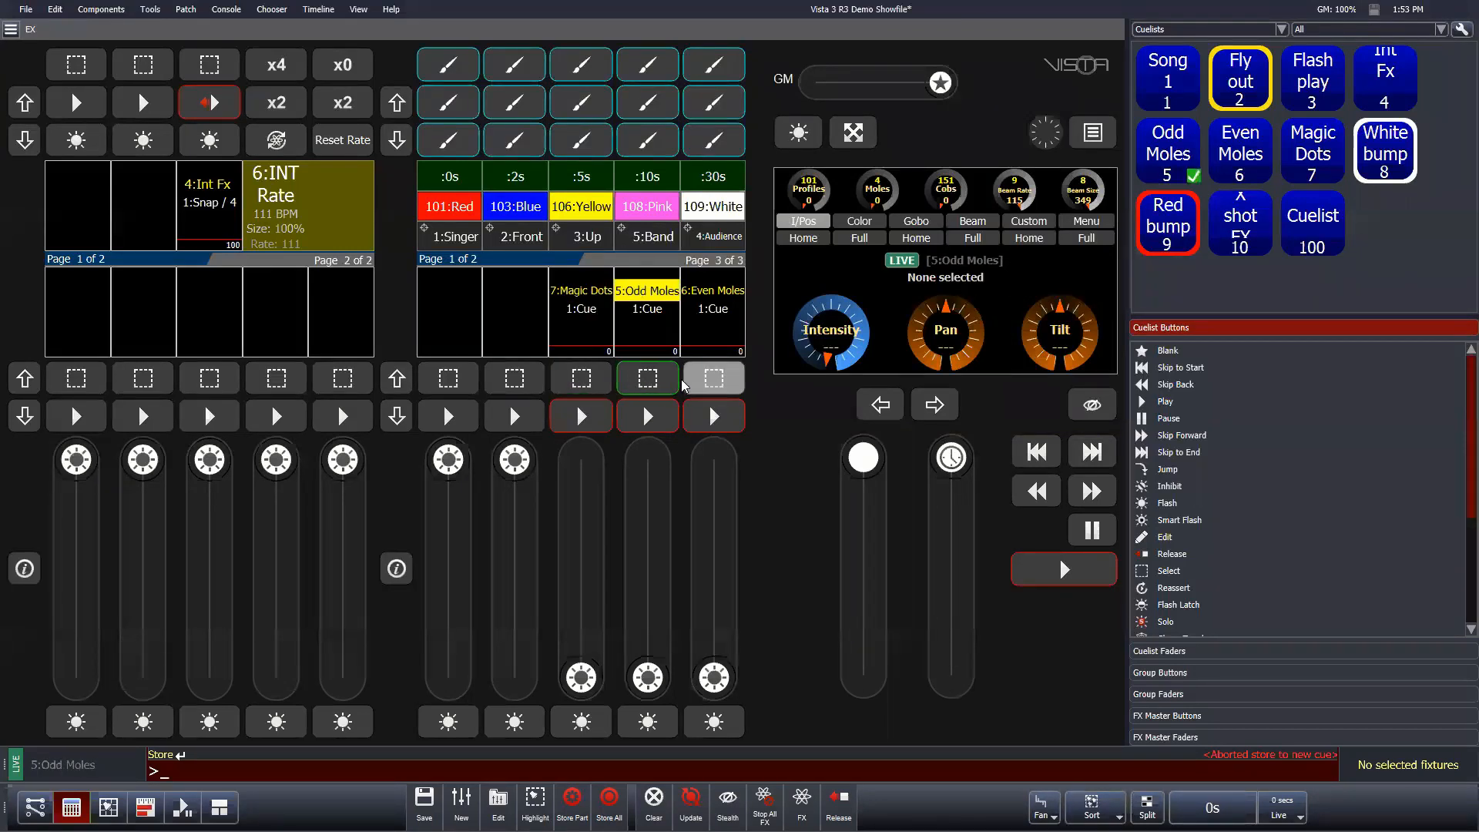
# Step: Select the Magic Dots cuelist, and select cuelist 5, Odd Moles, by entering its number
pyautogui.click(594, 380)
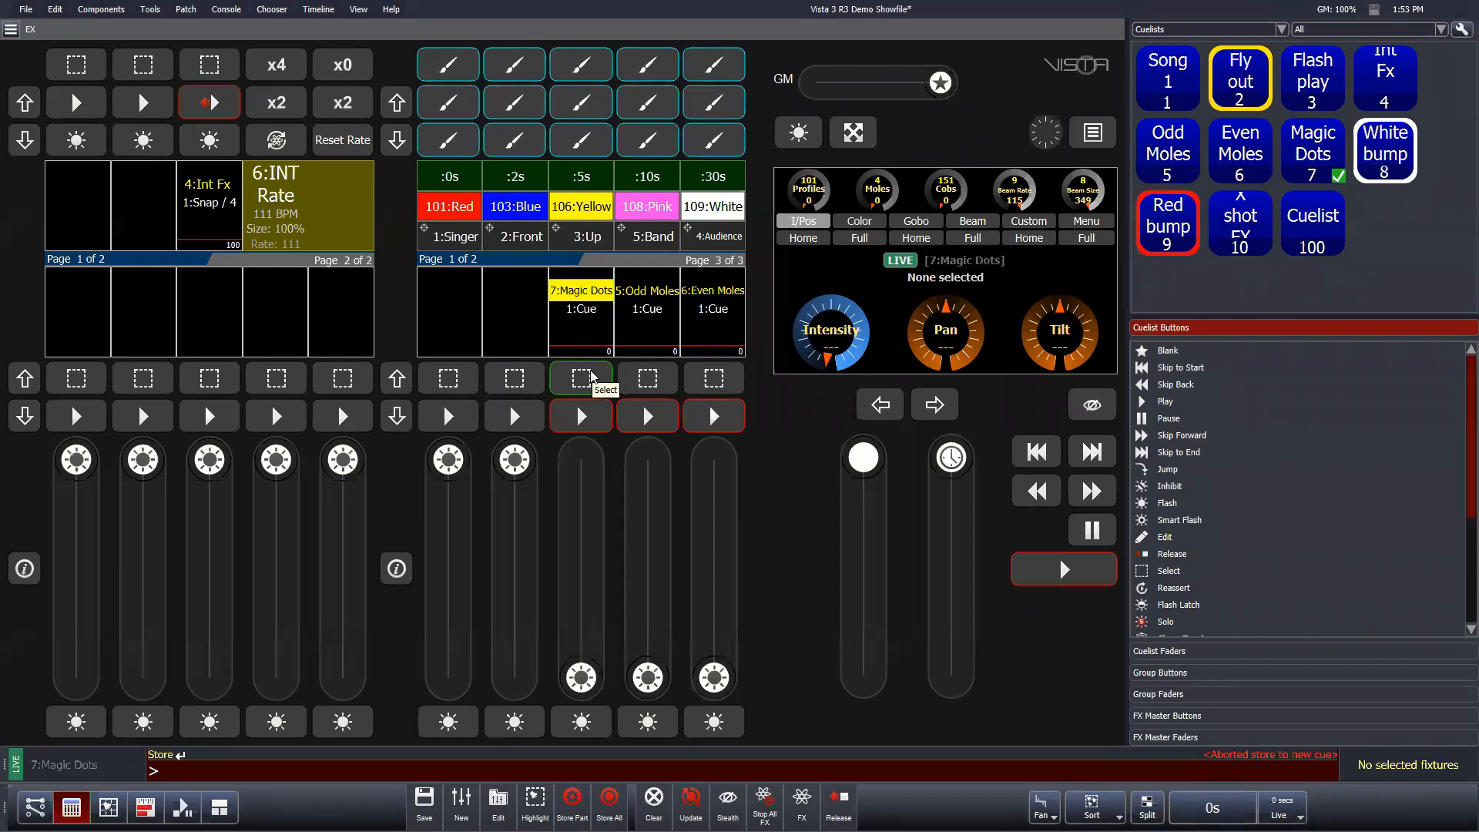
pyautogui.write('l5')
pyautogui.press('Return')
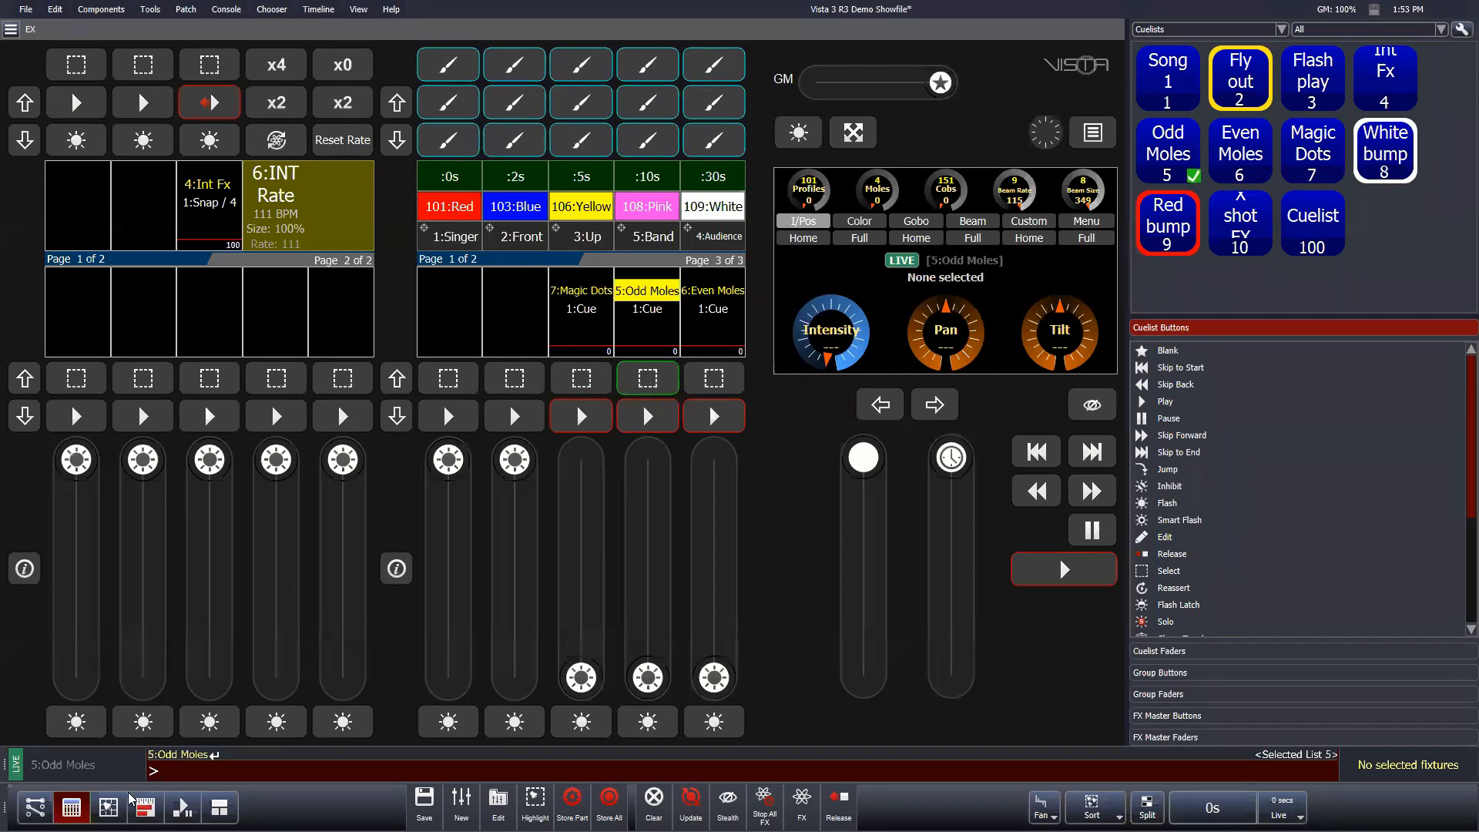
# Step: In the programming layout, change the gobo preset picker to show cuelists and set Fly out as the default cuelist
pyautogui.click(109, 807)
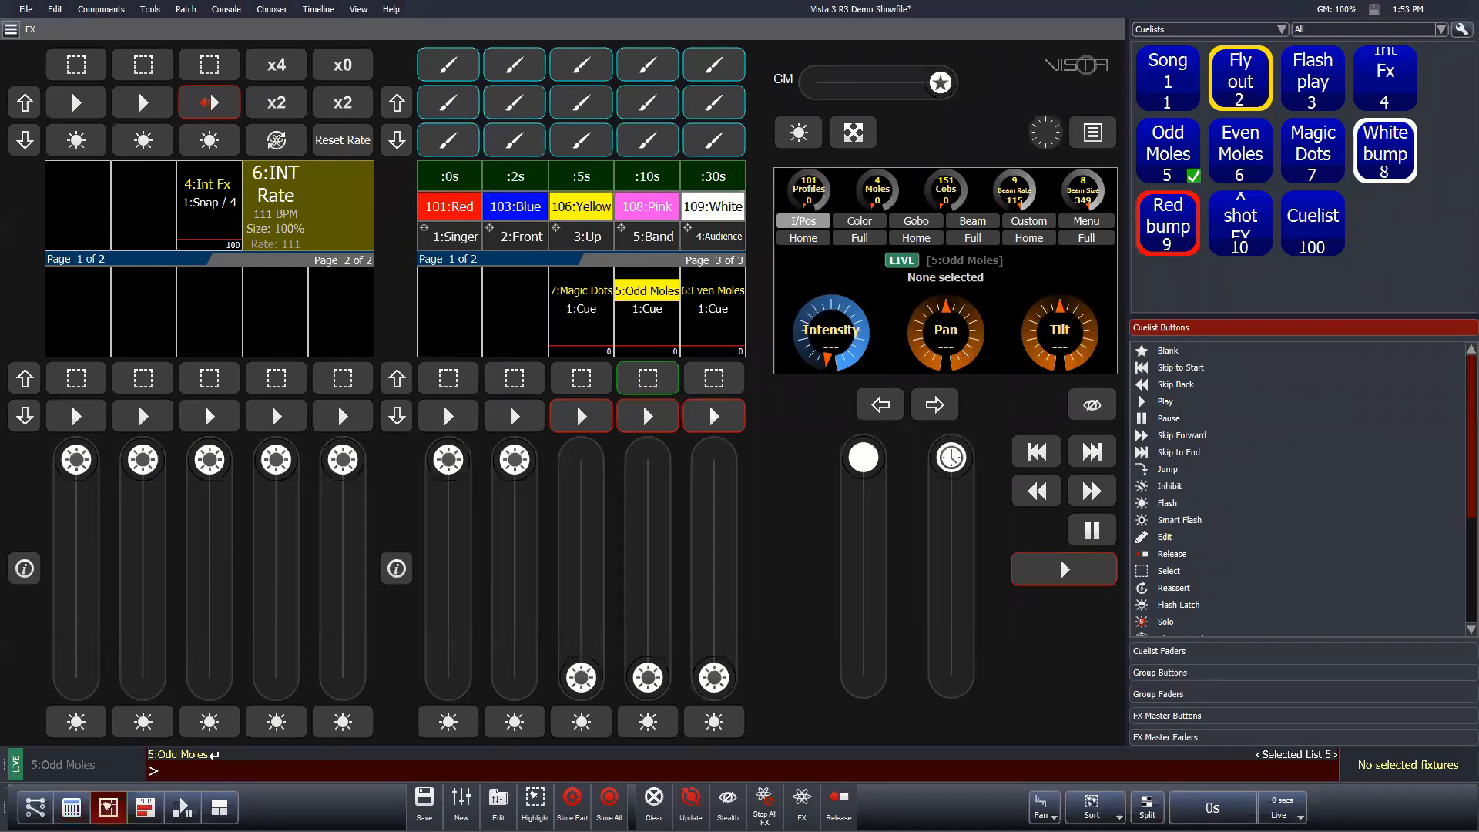
pyautogui.click(985, 484)
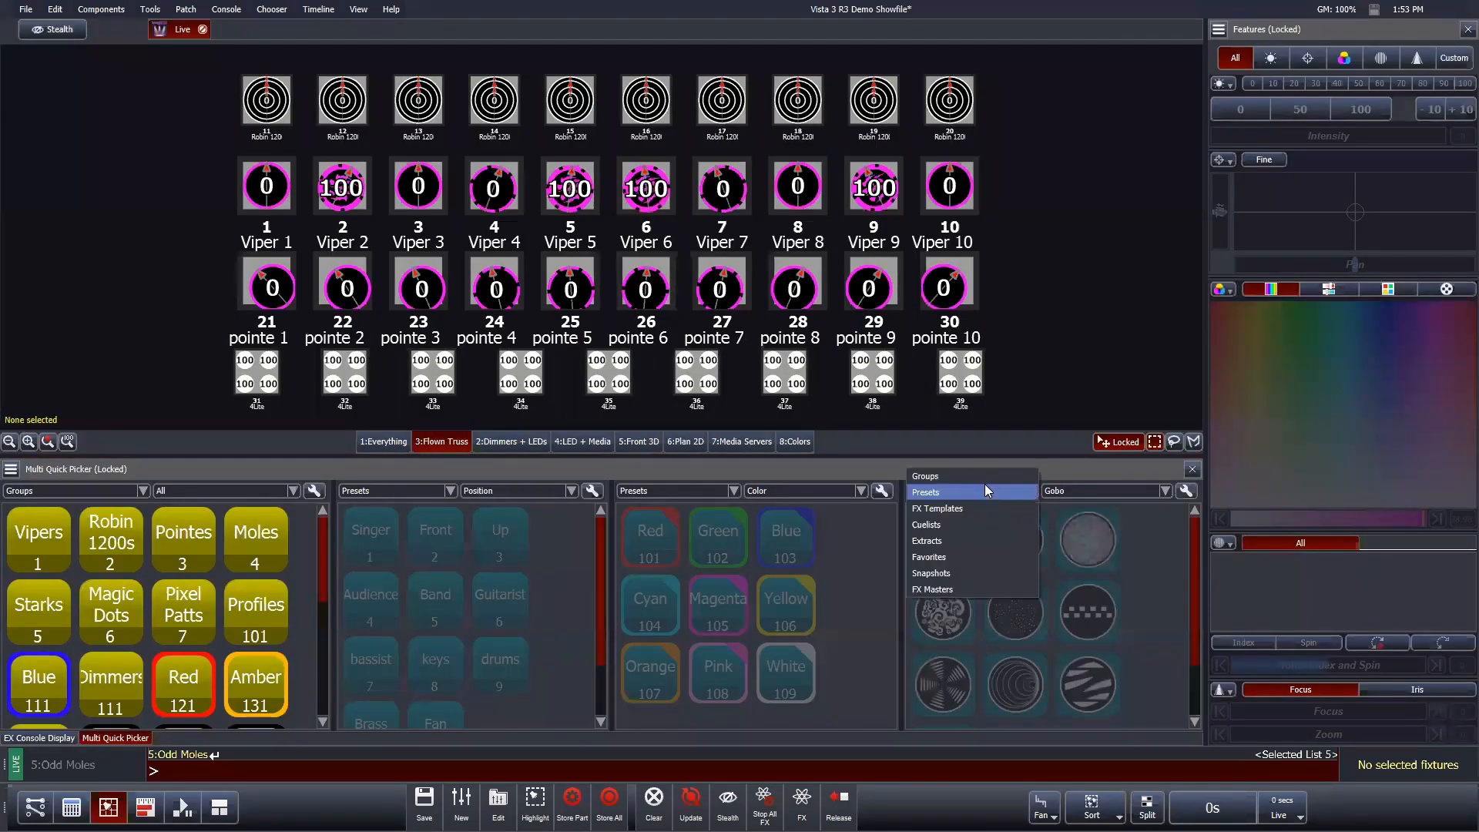
pyautogui.click(954, 532)
pyautogui.rightClick(940, 533)
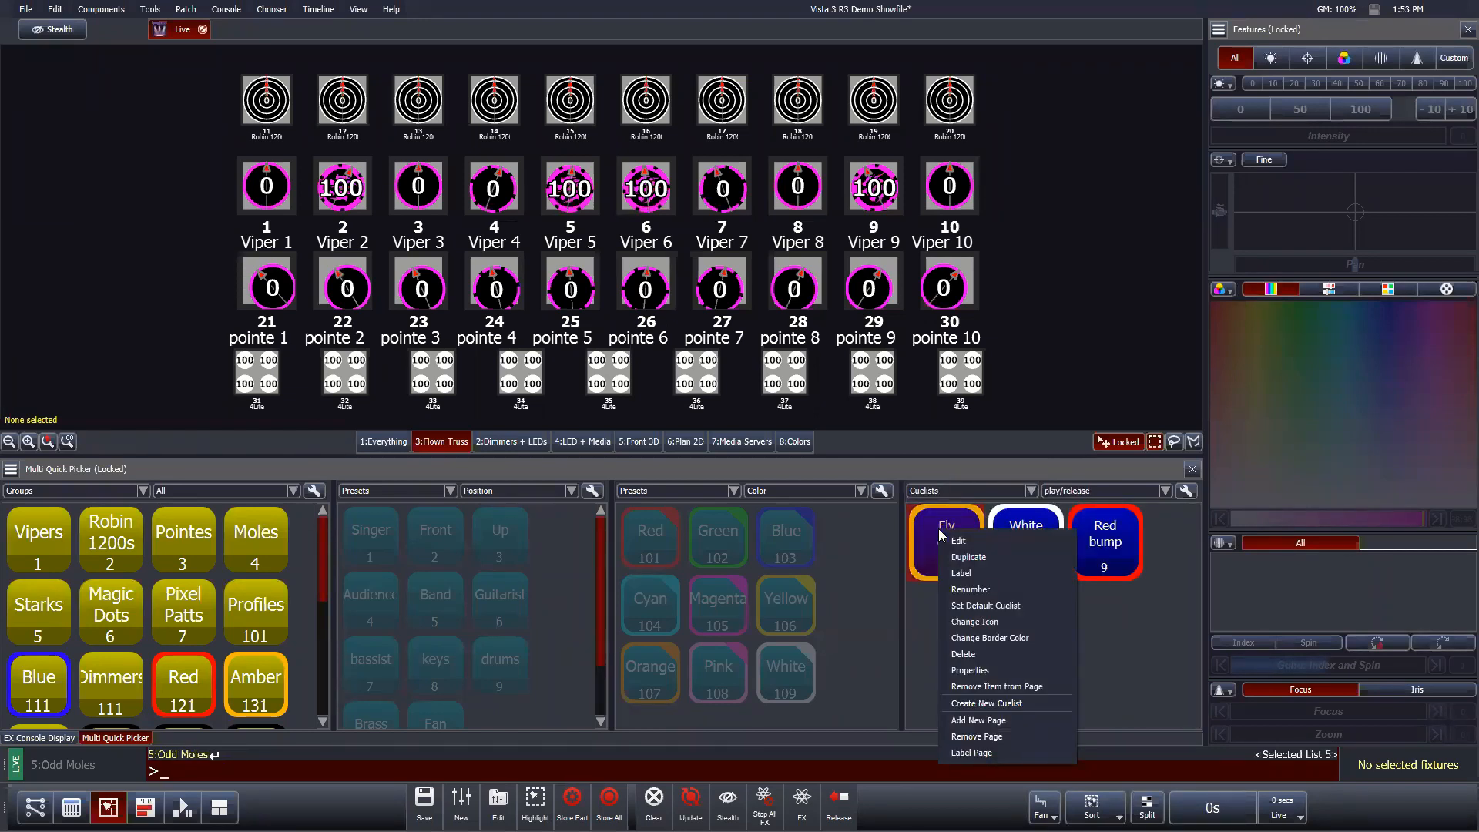
pyautogui.click(994, 607)
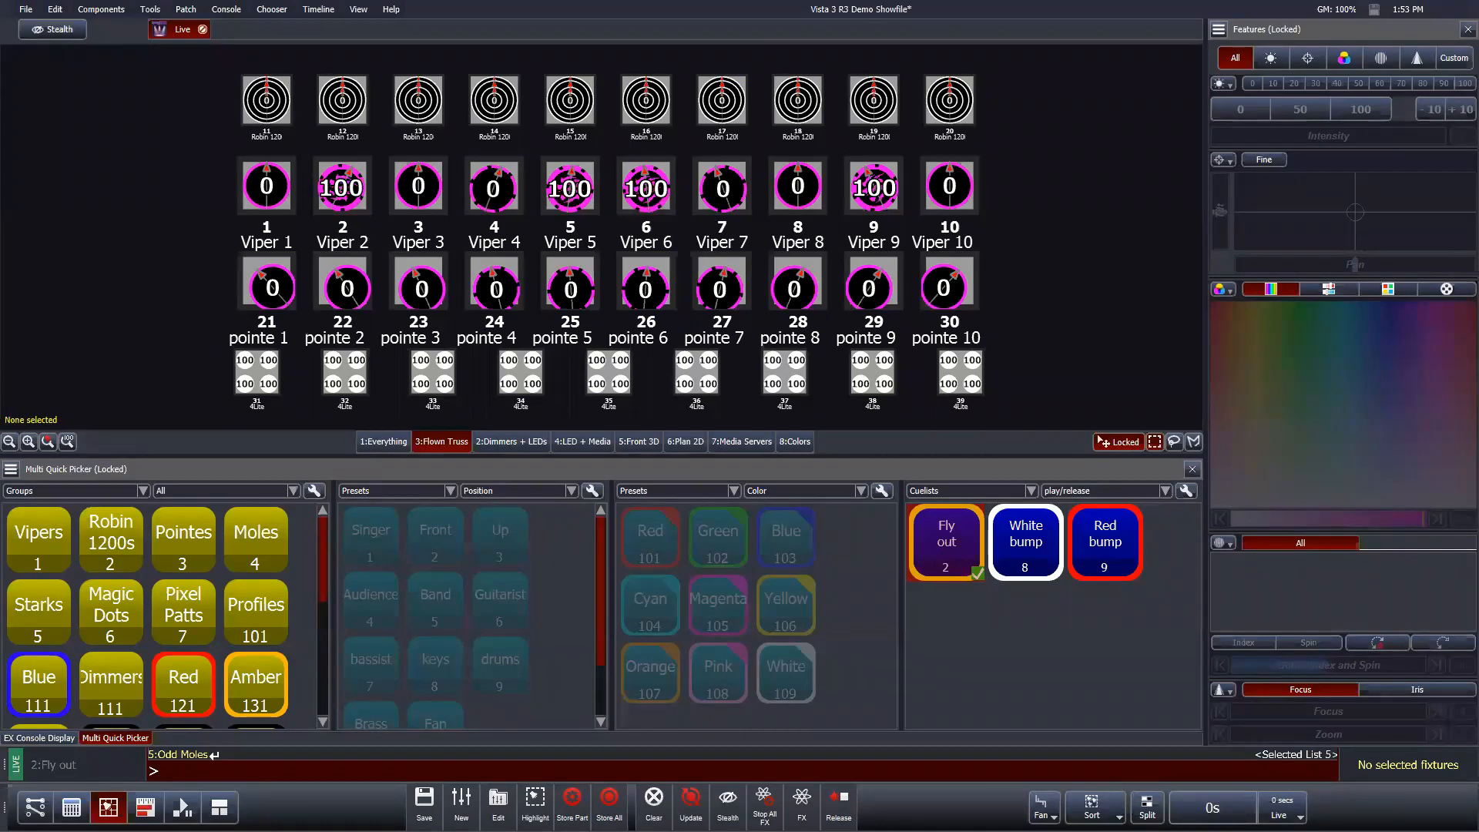
# Step: Open the Song 1, White bump and Red bump cuelists for editing
pyautogui.hotkey('ctrl', 'e')
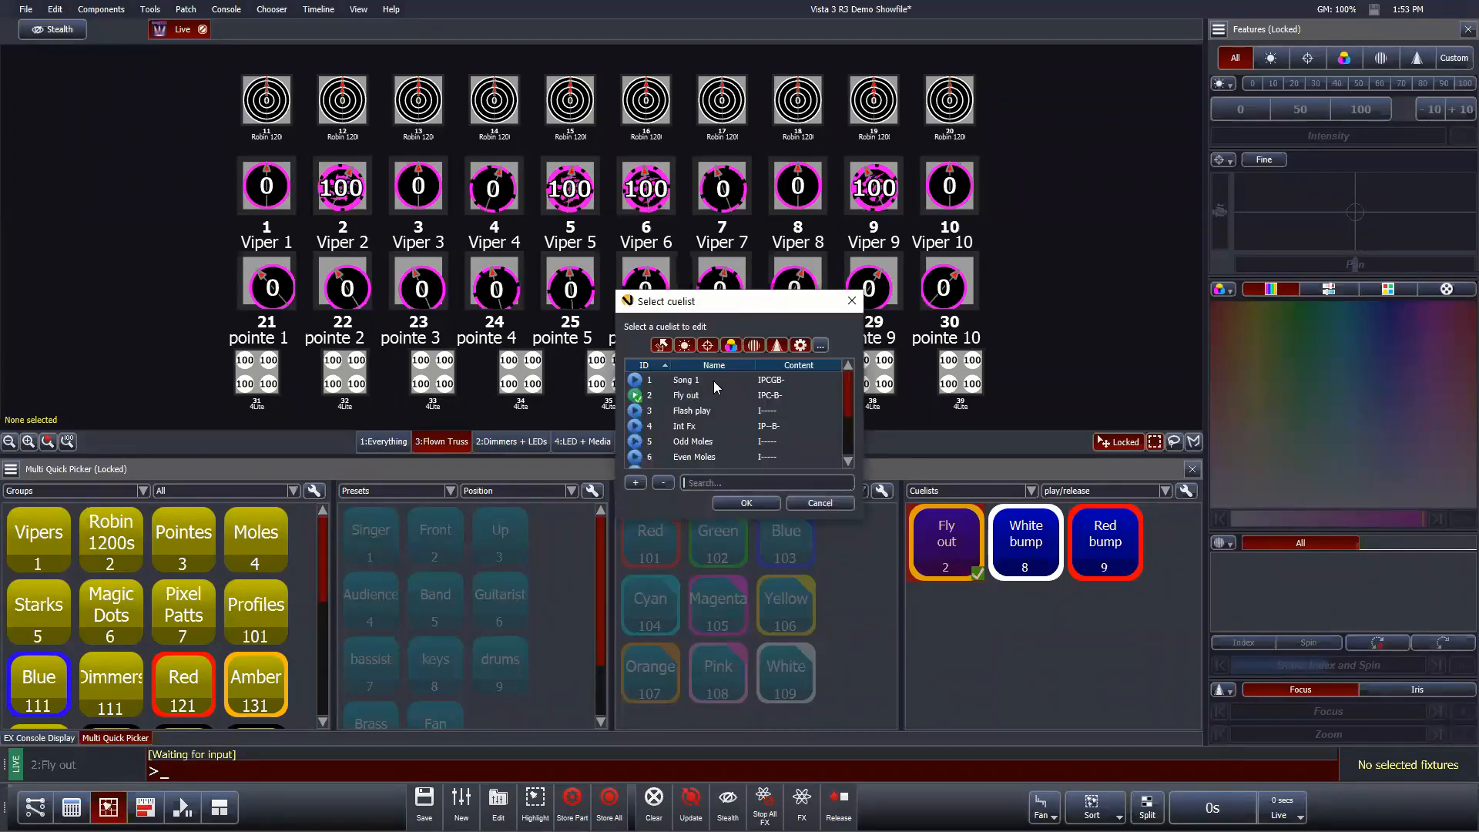
pyautogui.doubleClick(715, 381)
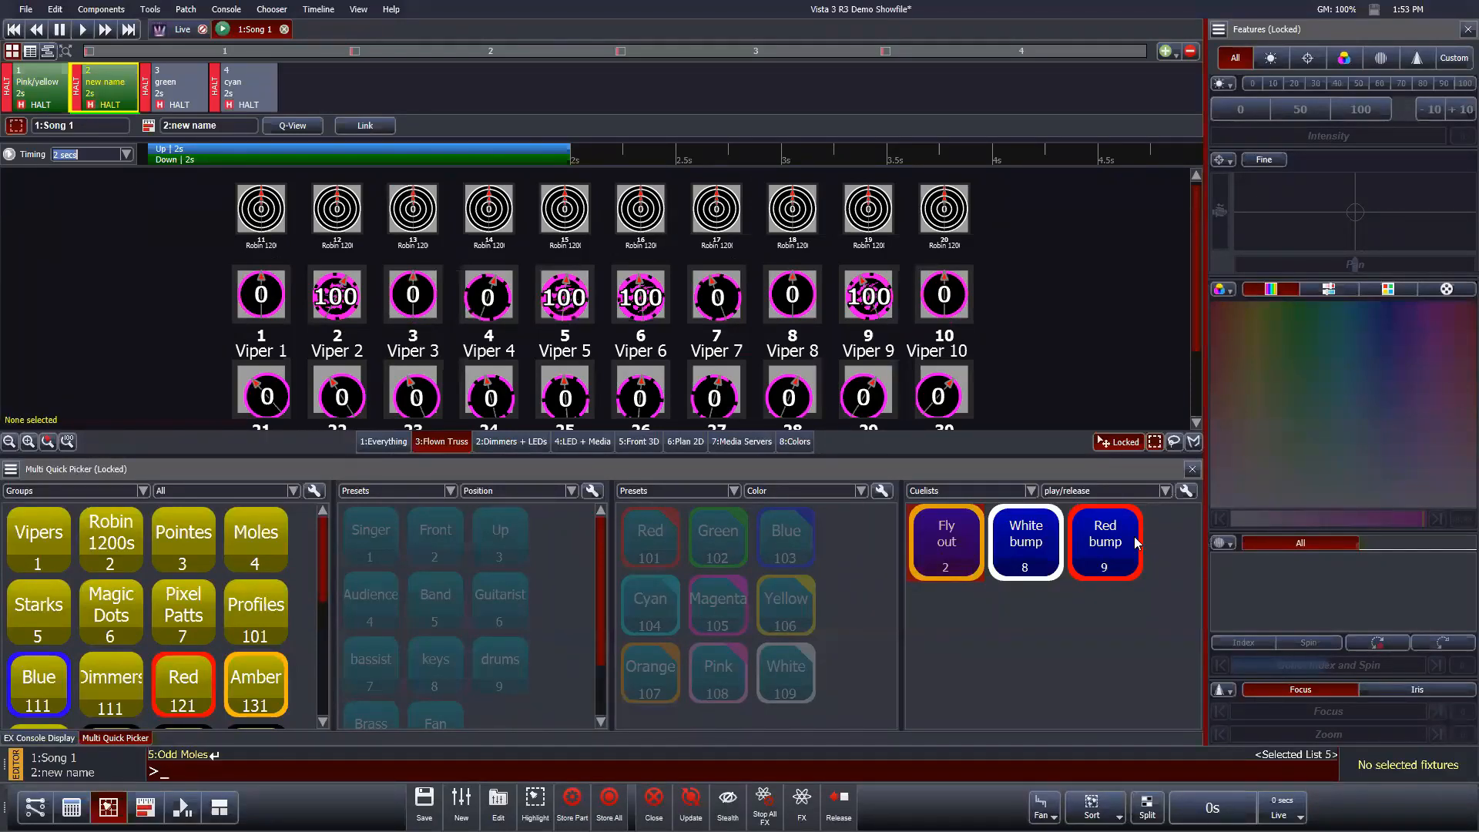
pyautogui.rightClick(1032, 533)
pyautogui.click(1100, 547)
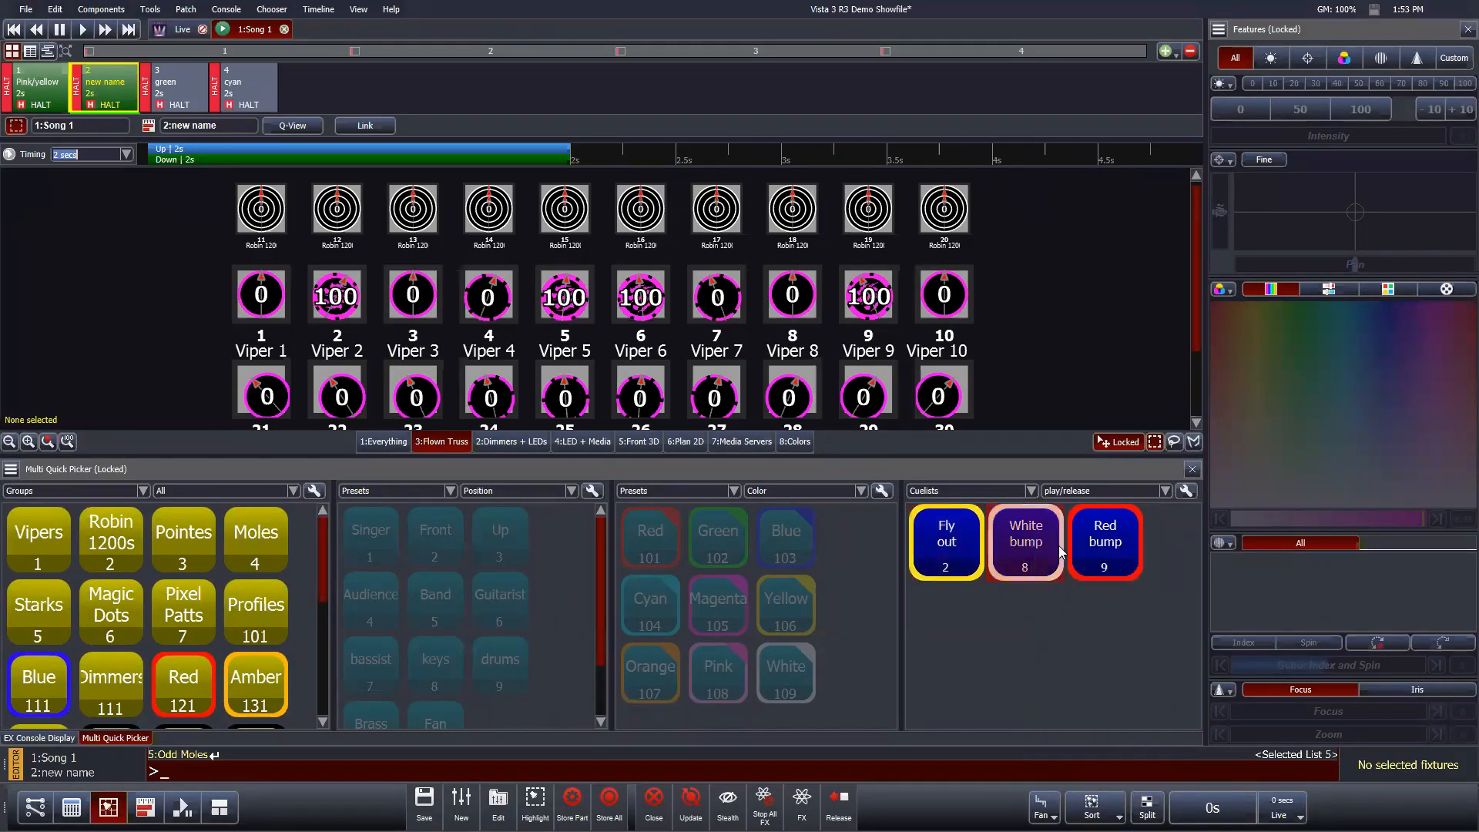
pyautogui.rightClick(1108, 556)
pyautogui.click(1134, 571)
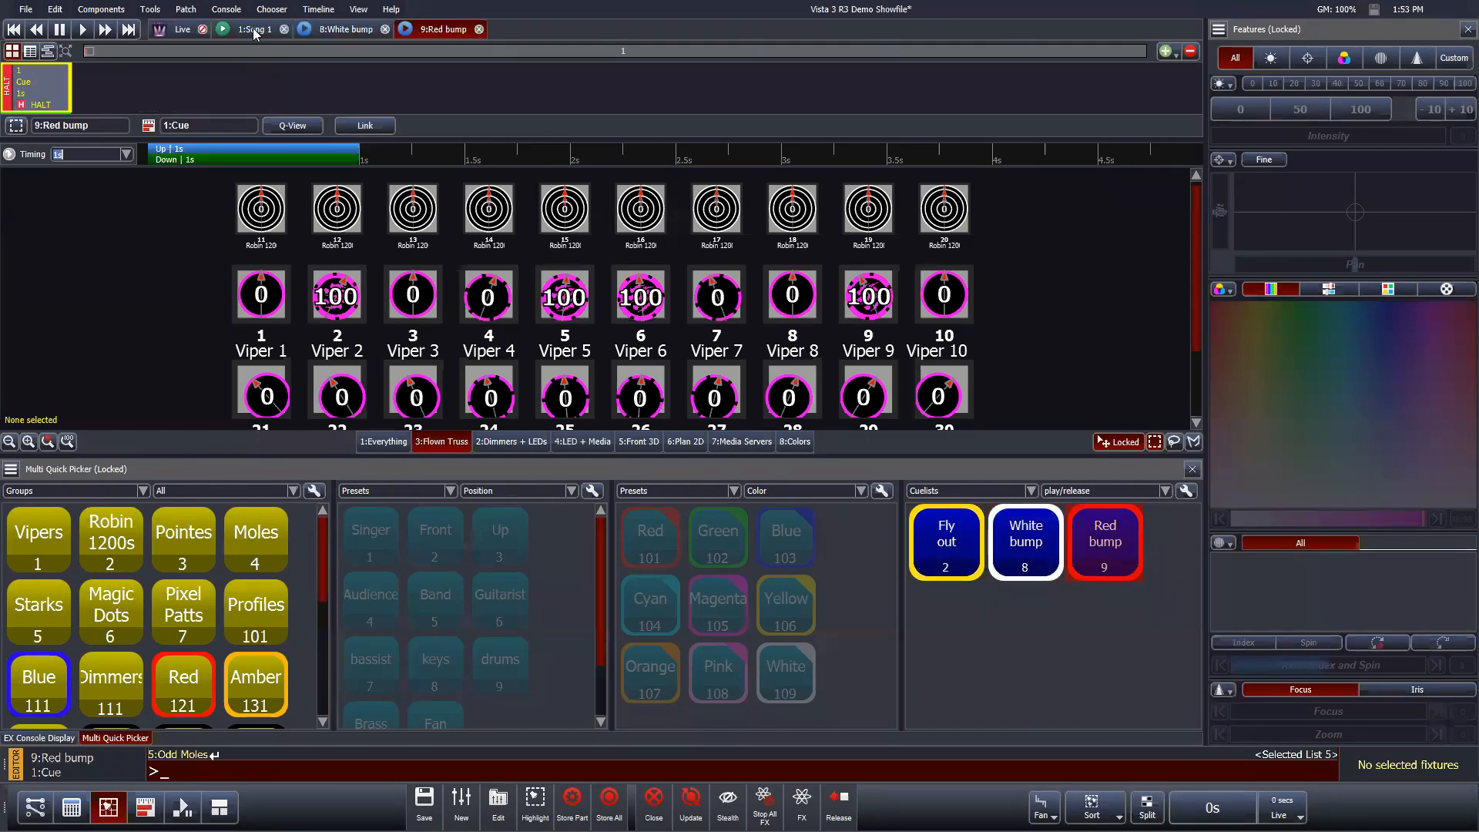
# Step: Display the Song 1 and White bump editors in turn and make White bump the selected cuelist from its editor
pyautogui.click(253, 29)
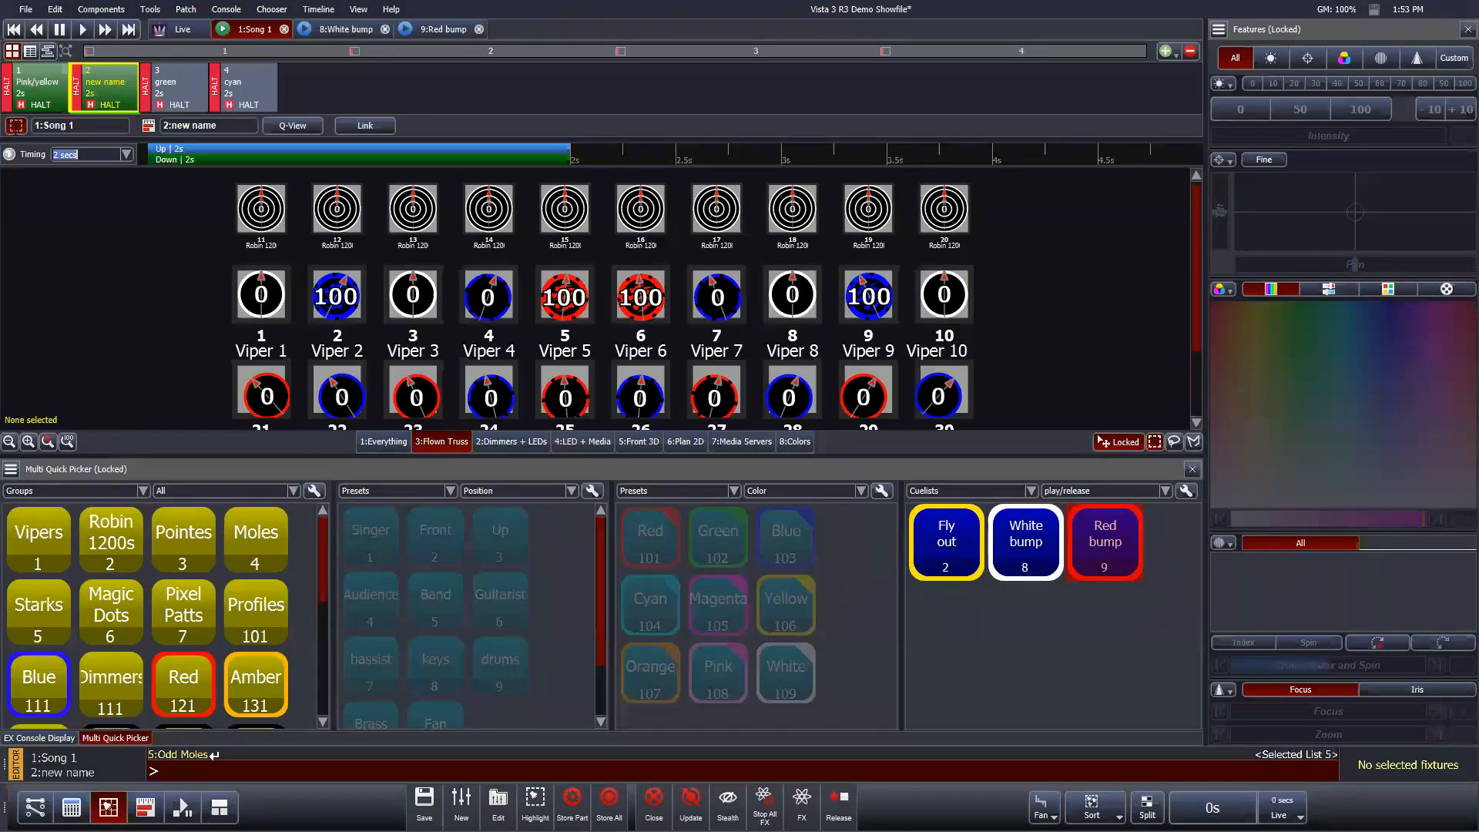
pyautogui.click(345, 31)
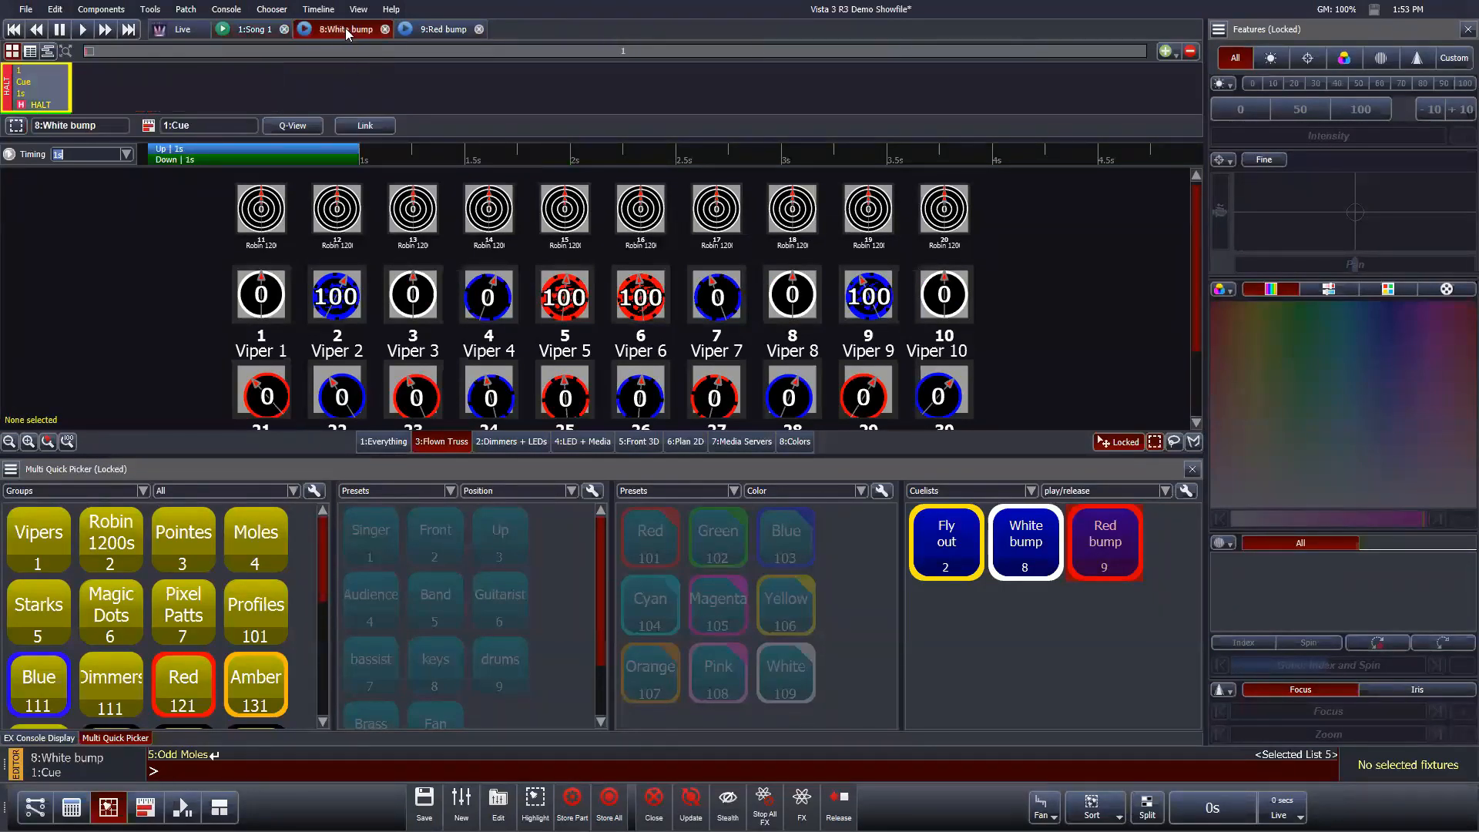
pyautogui.click(15, 128)
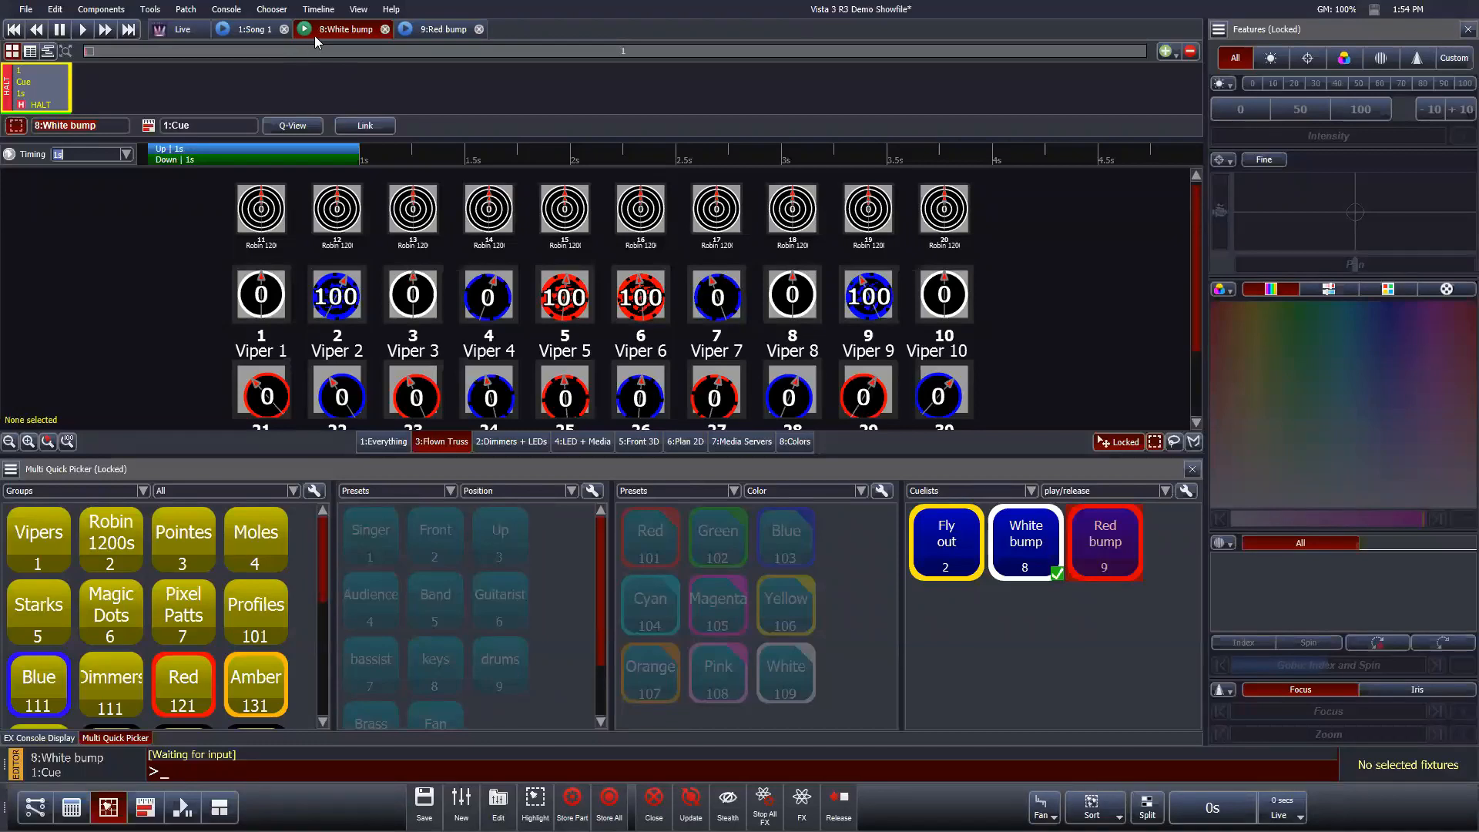
# Step: Return to Live and select cuelist 9, Red bump, by entering its number
pyautogui.click(202, 30)
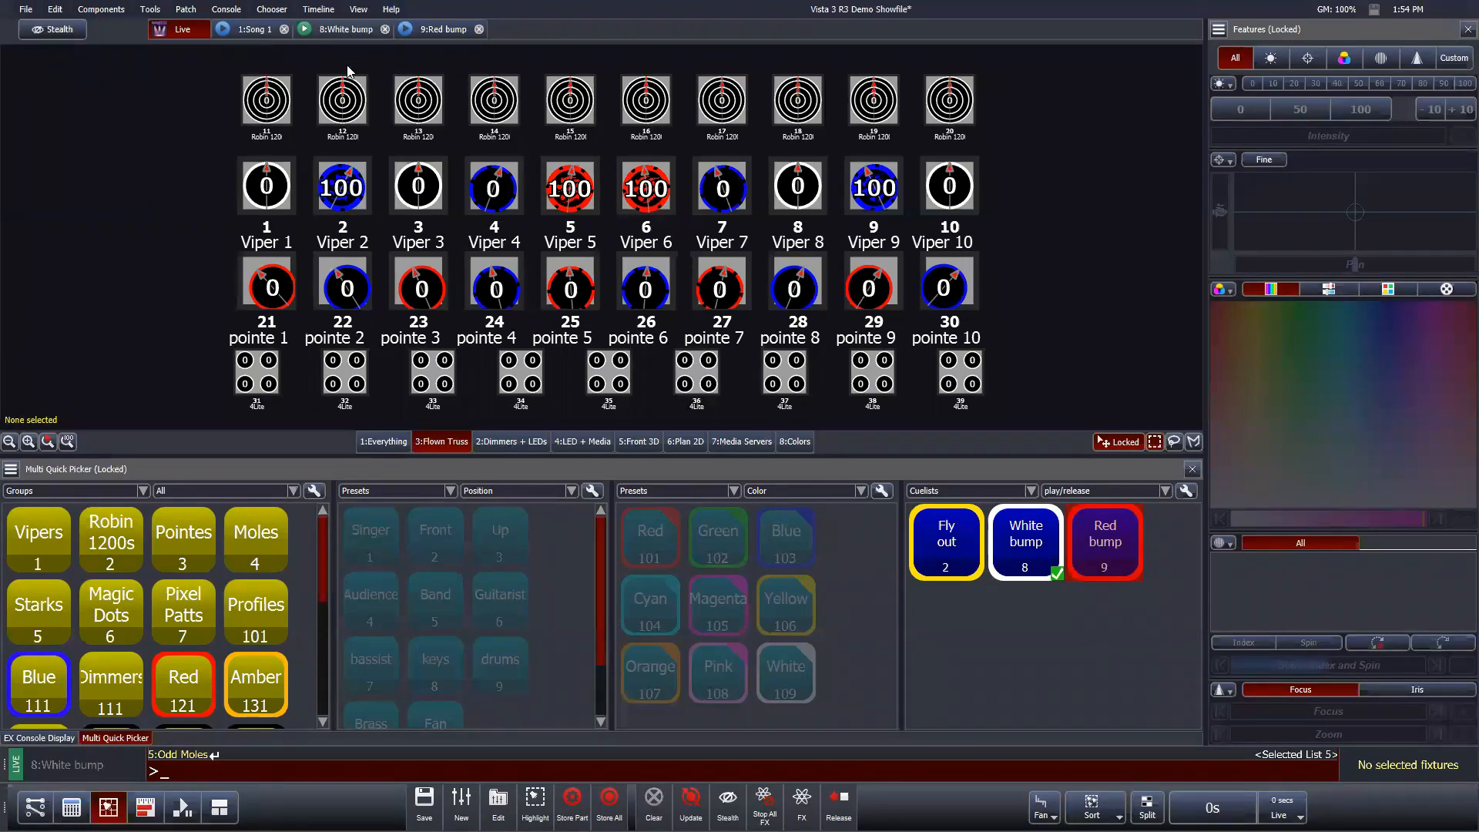
pyautogui.write('l9')
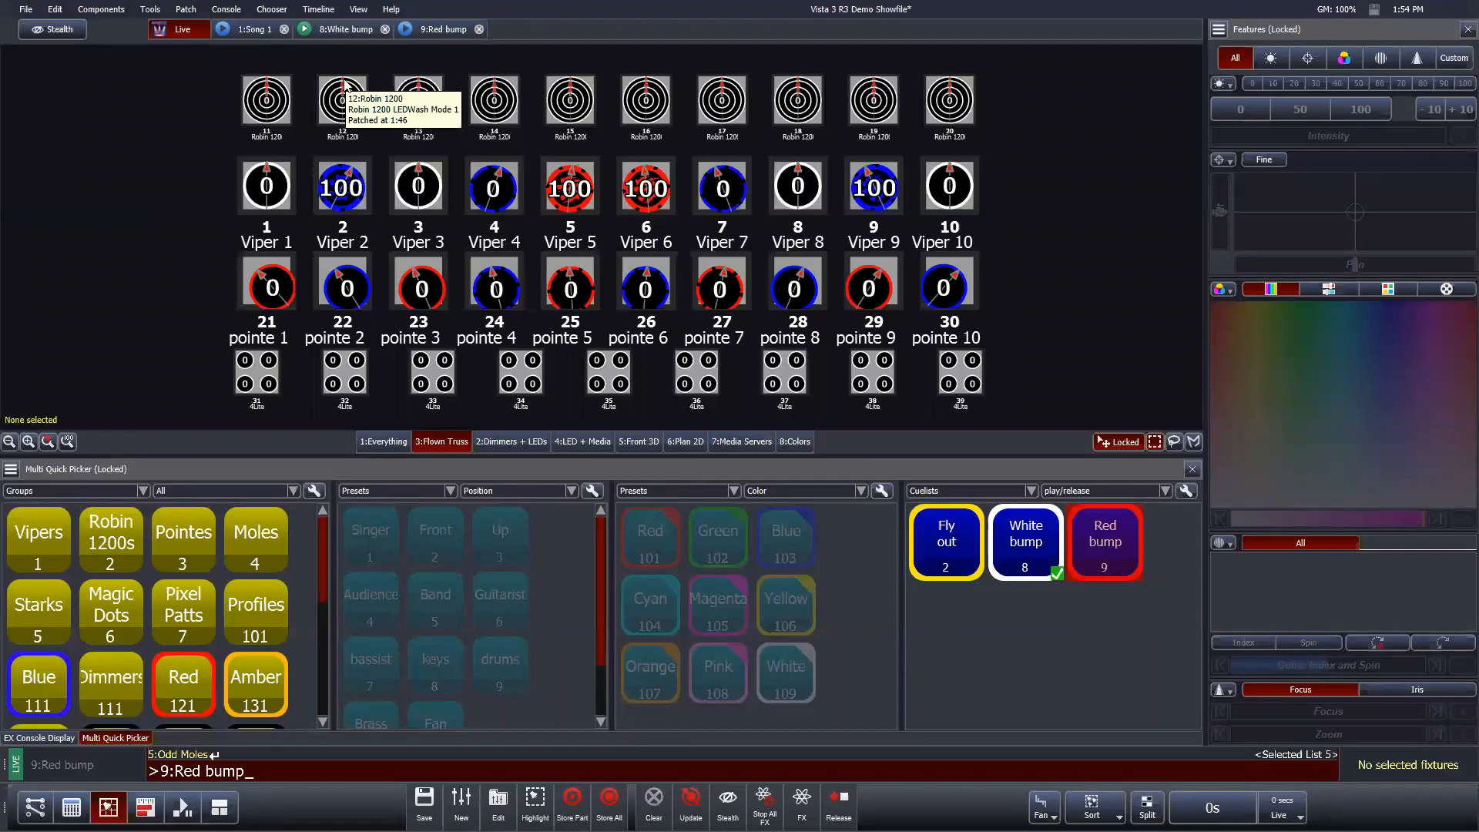
pyautogui.press('Return')
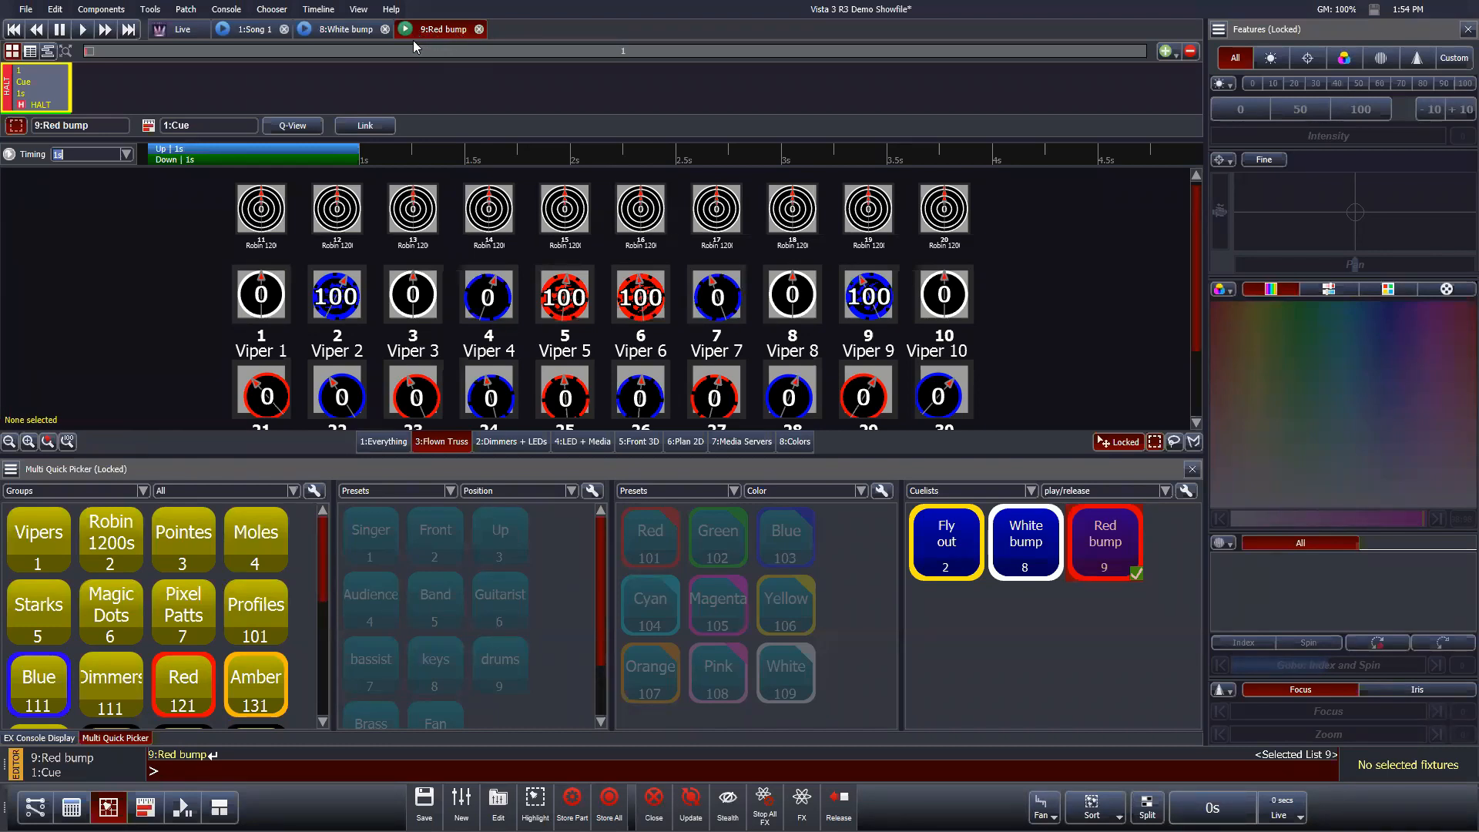
# Step: Close the Red bump and Song 1 cuelist editors
pyautogui.click(480, 31)
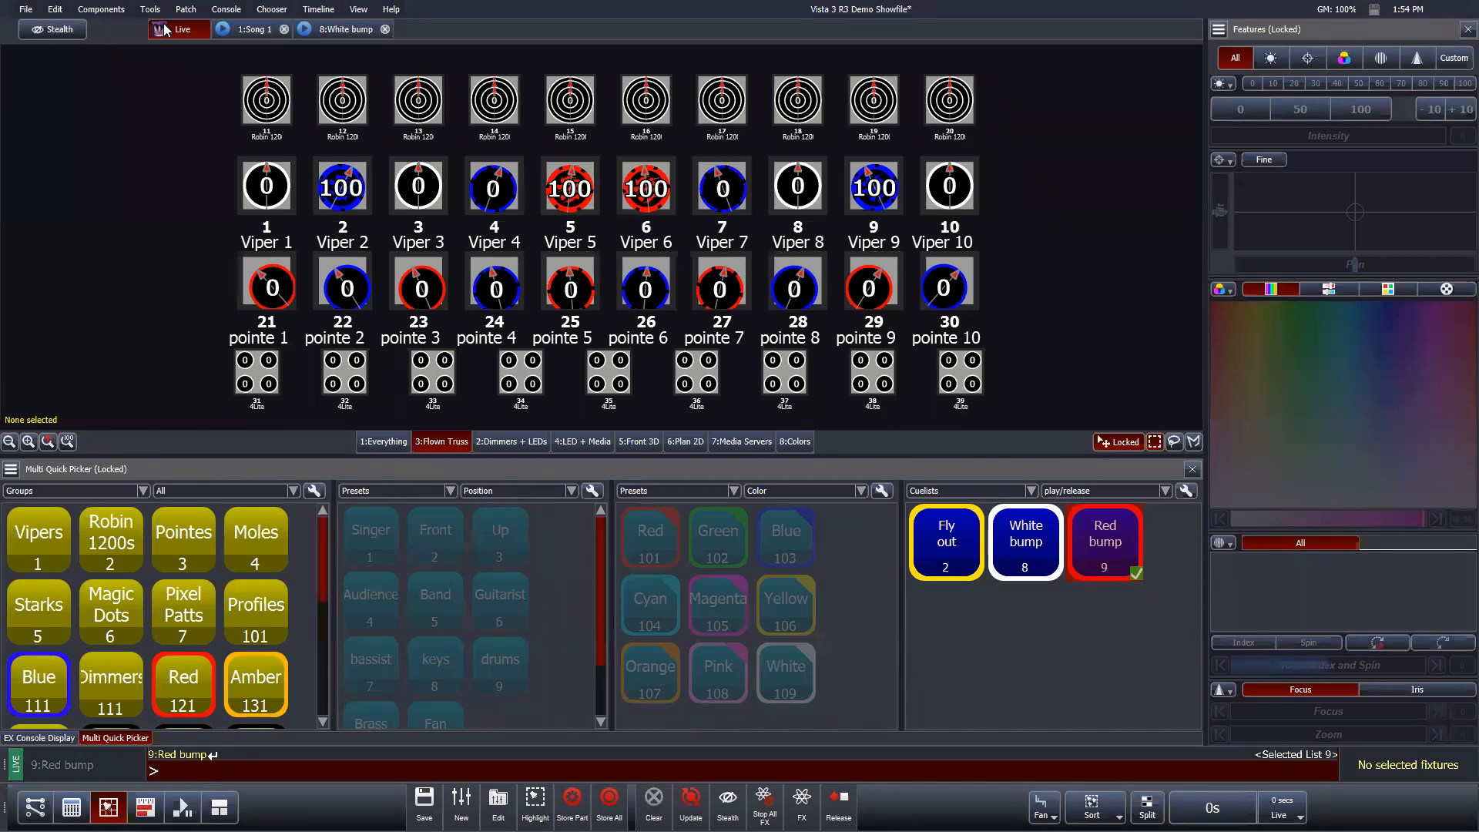
pyautogui.click(246, 30)
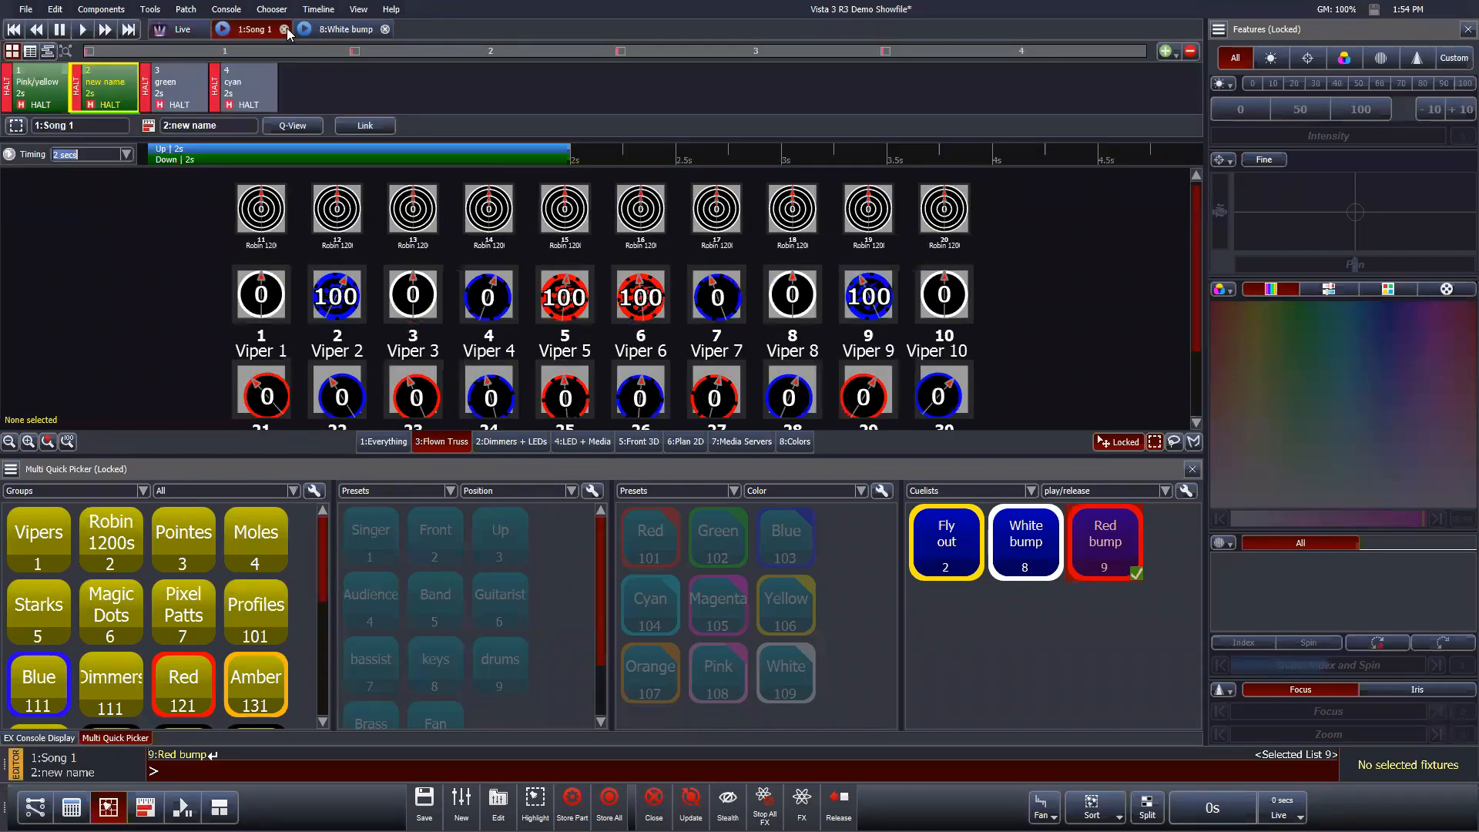
pyautogui.click(284, 29)
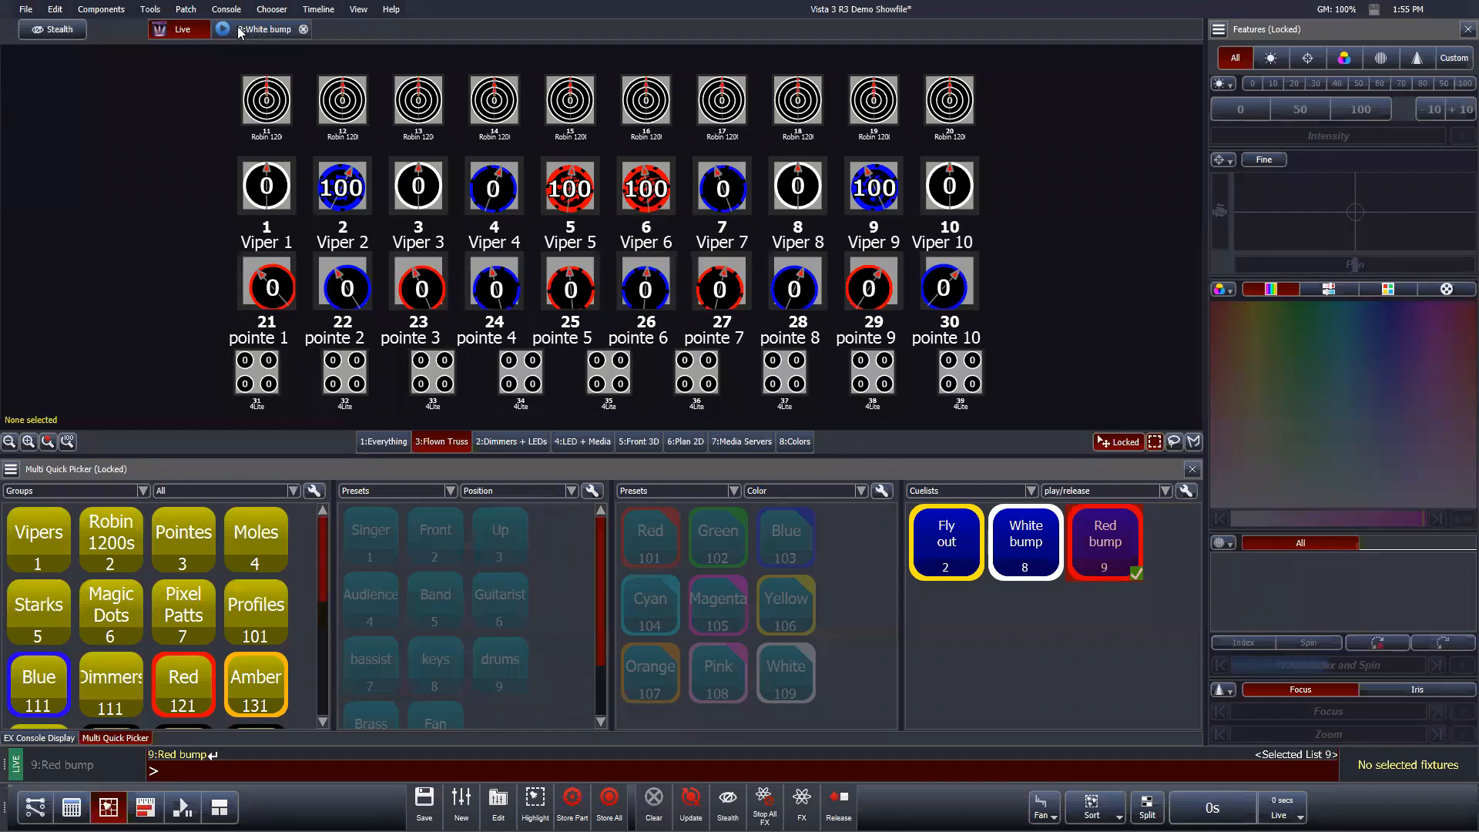
# Step: Run cue 1 of White bump from its editor and close that editor
pyautogui.click(250, 35)
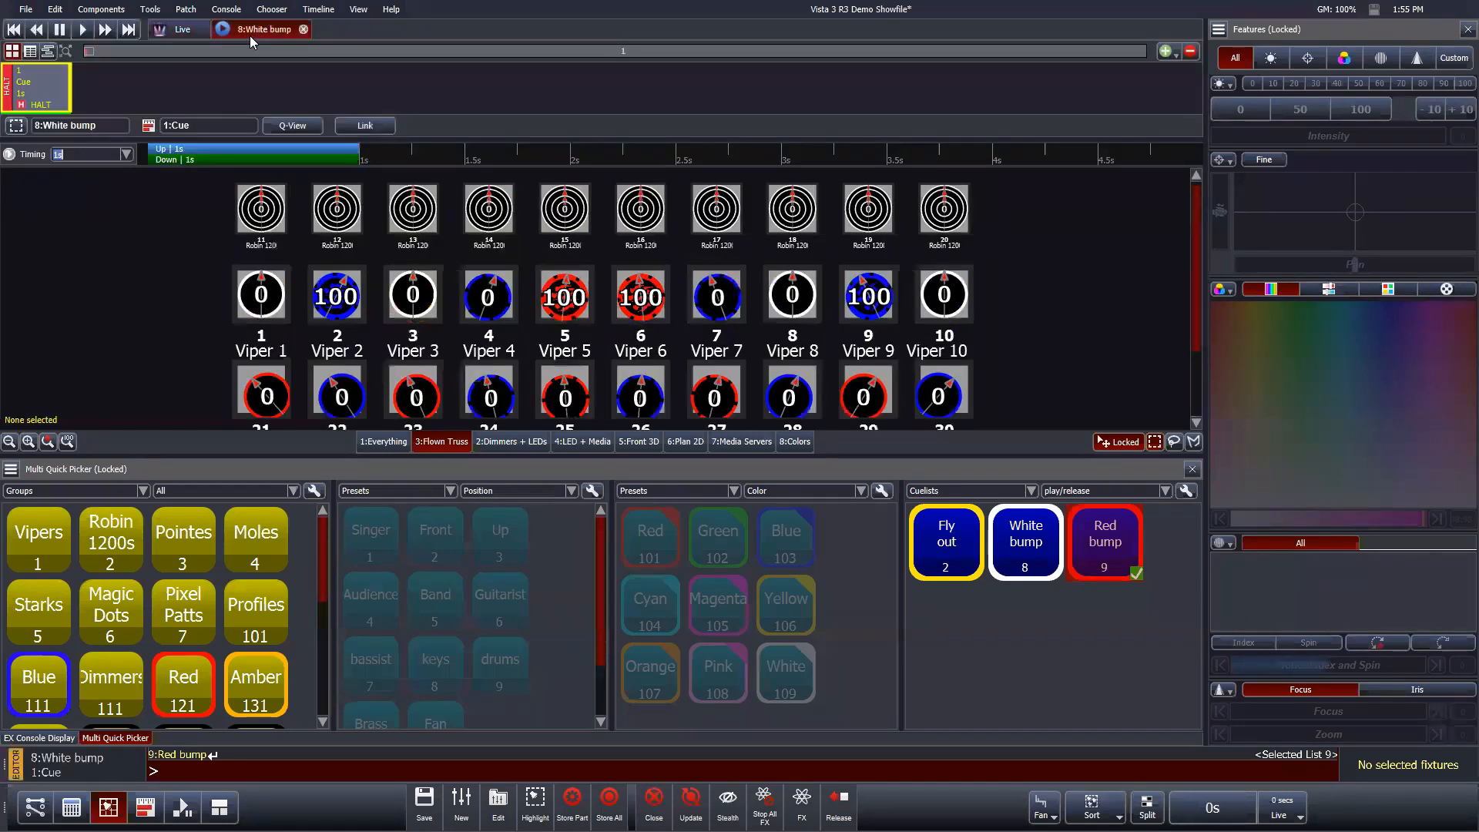
pyautogui.click(111, 31)
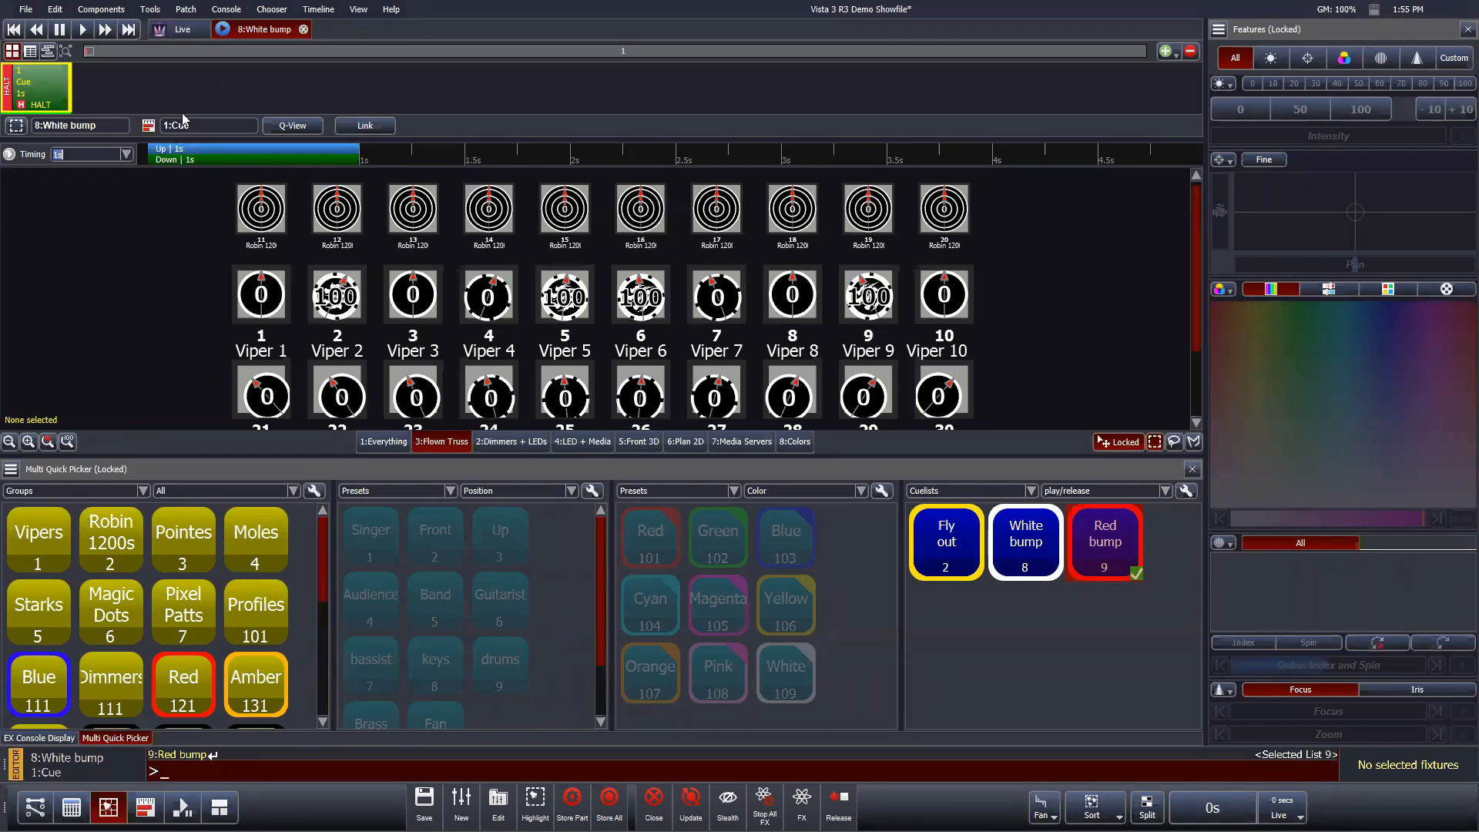
pyautogui.click(304, 29)
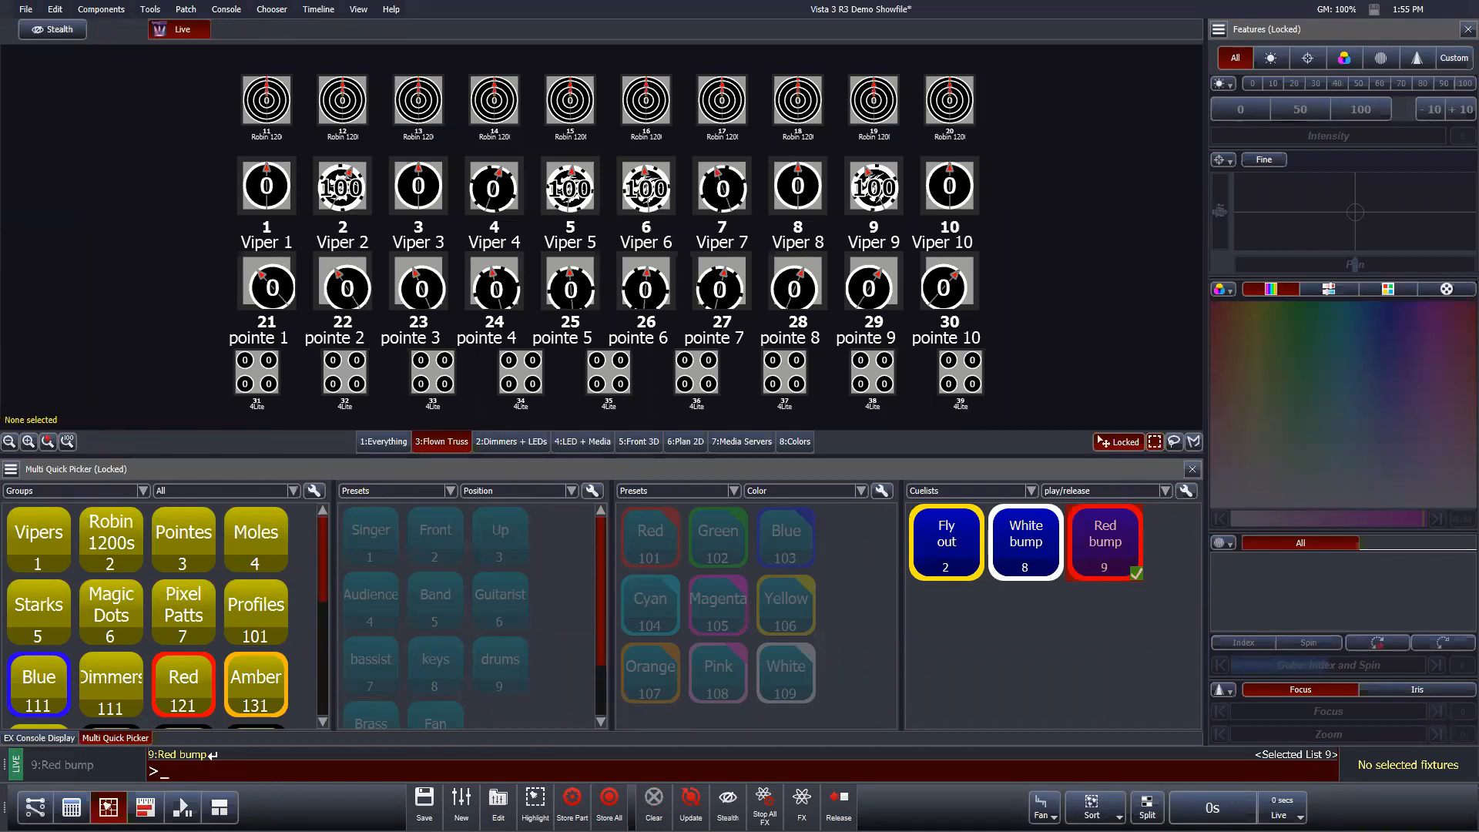
# Step: Show the console display and switch its control screen to the PLAY functions
pyautogui.click(71, 808)
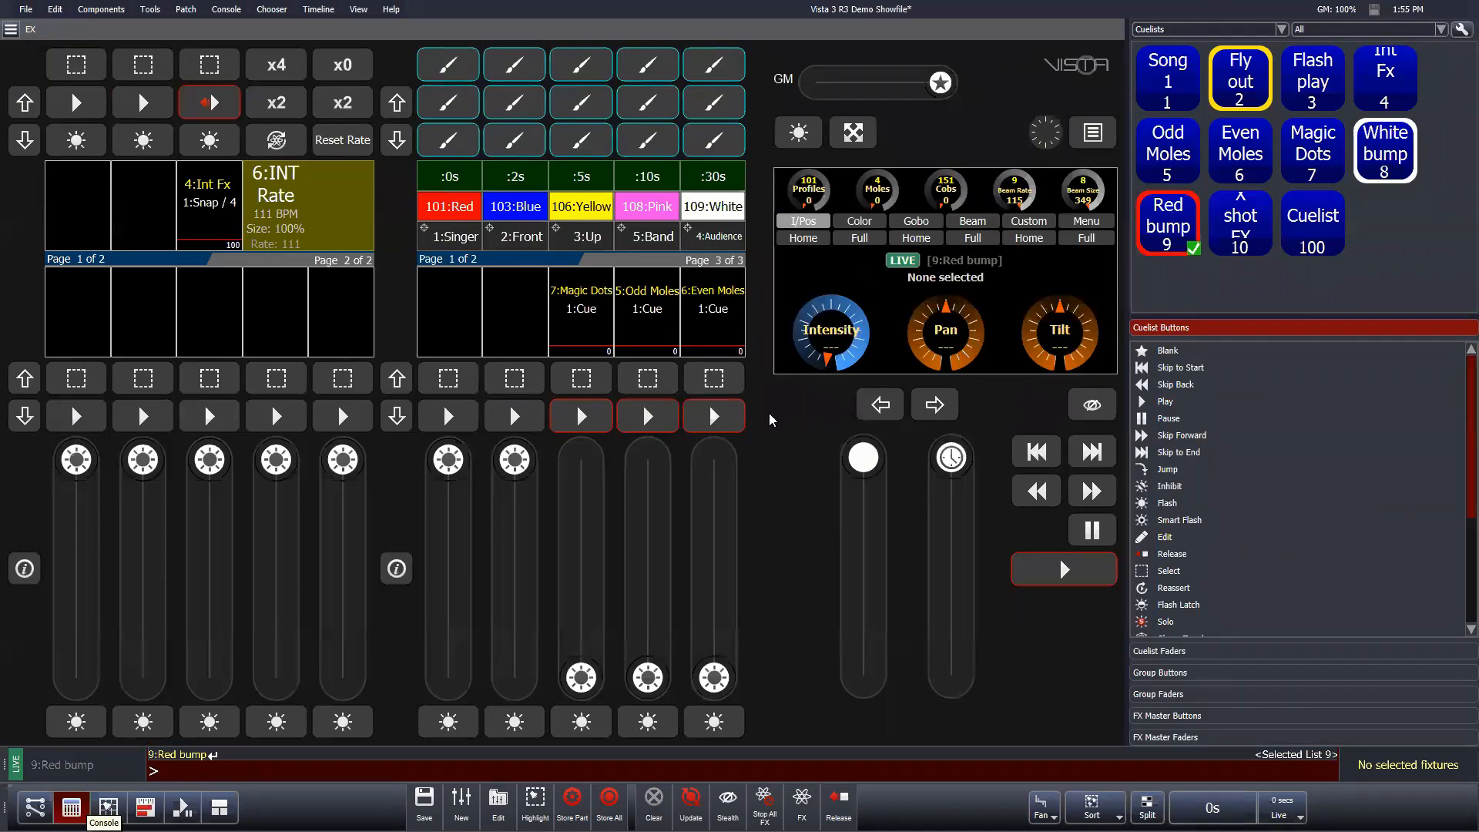
pyautogui.click(1107, 228)
pyautogui.click(875, 242)
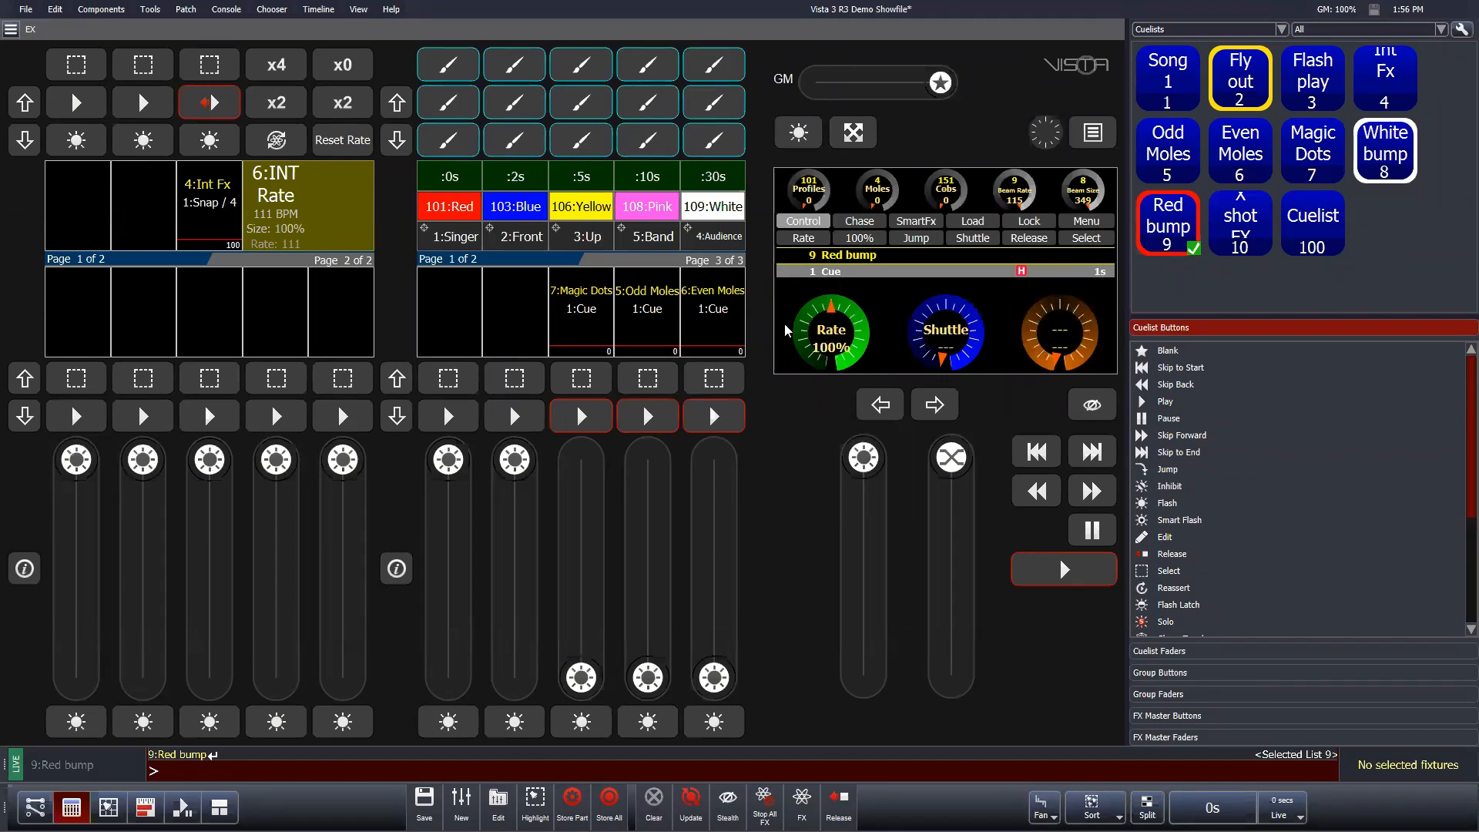
# Step: Select the Flash play cuelist on playback page 2 and advance it with the main playback to cue 3, right
pyautogui.click(396, 416)
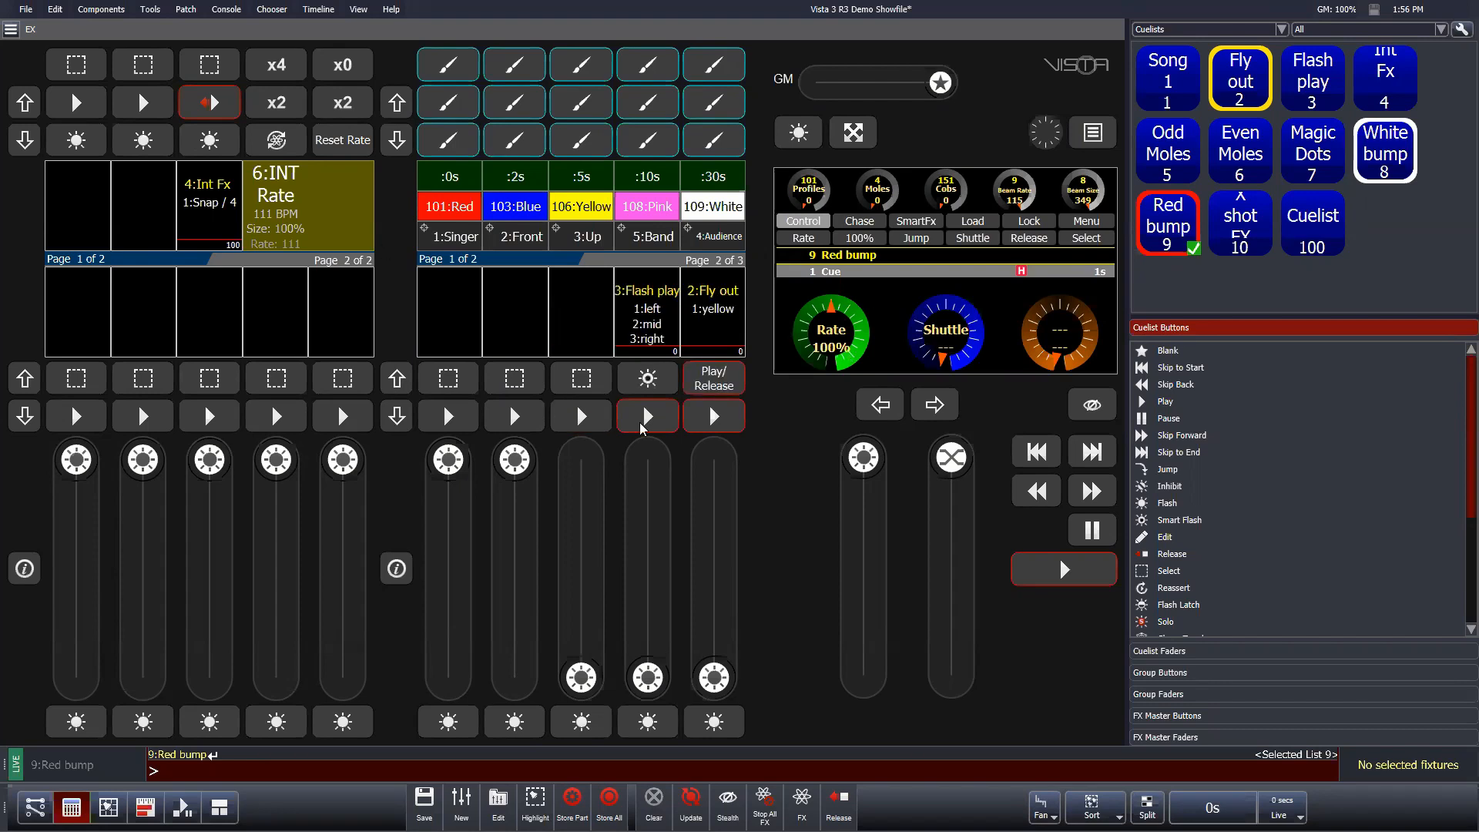
pyautogui.press('shift')
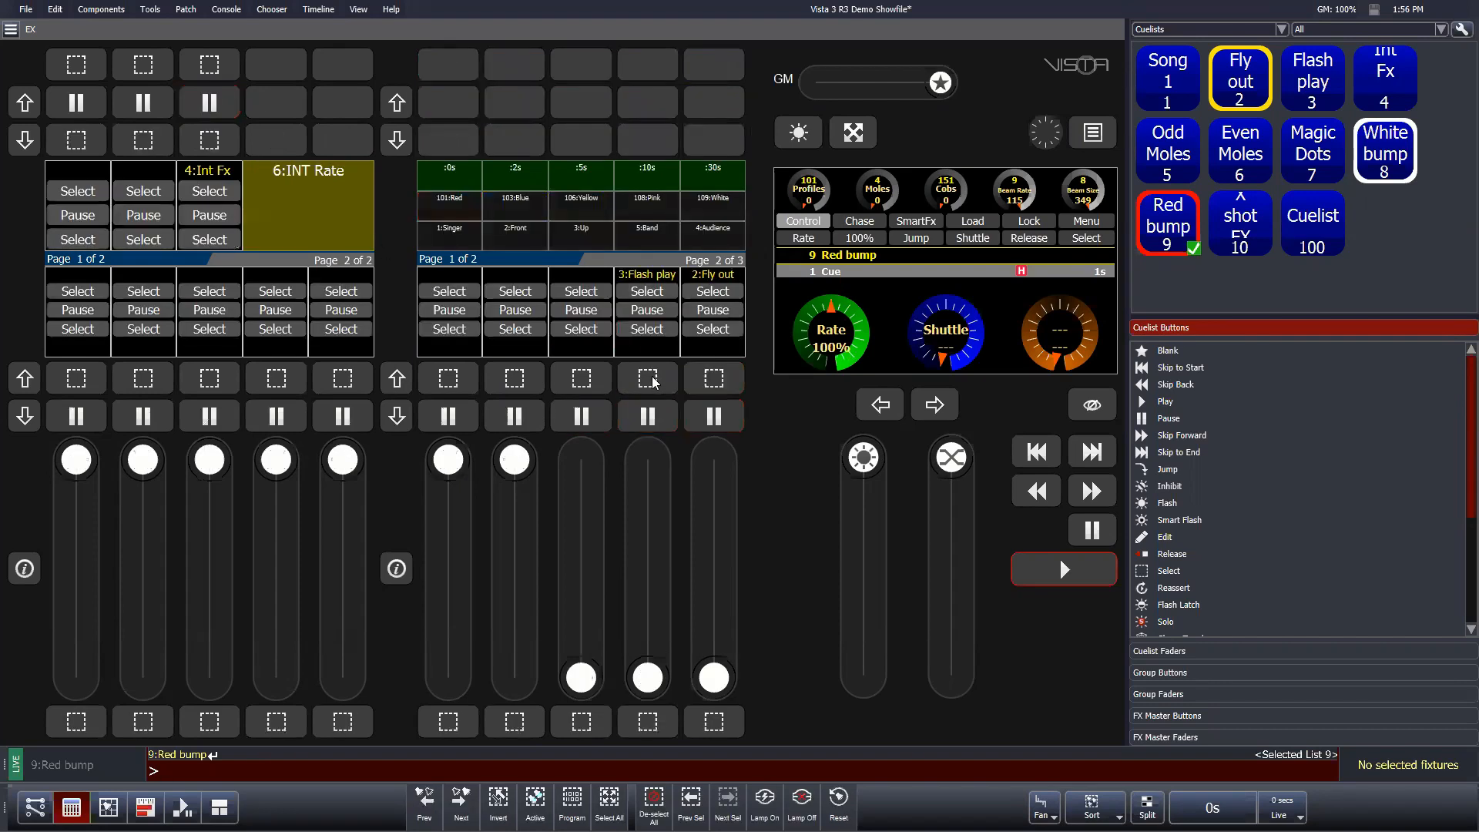
pyautogui.keyDown('shift'); pyautogui.click(652, 376); pyautogui.keyUp('shift')
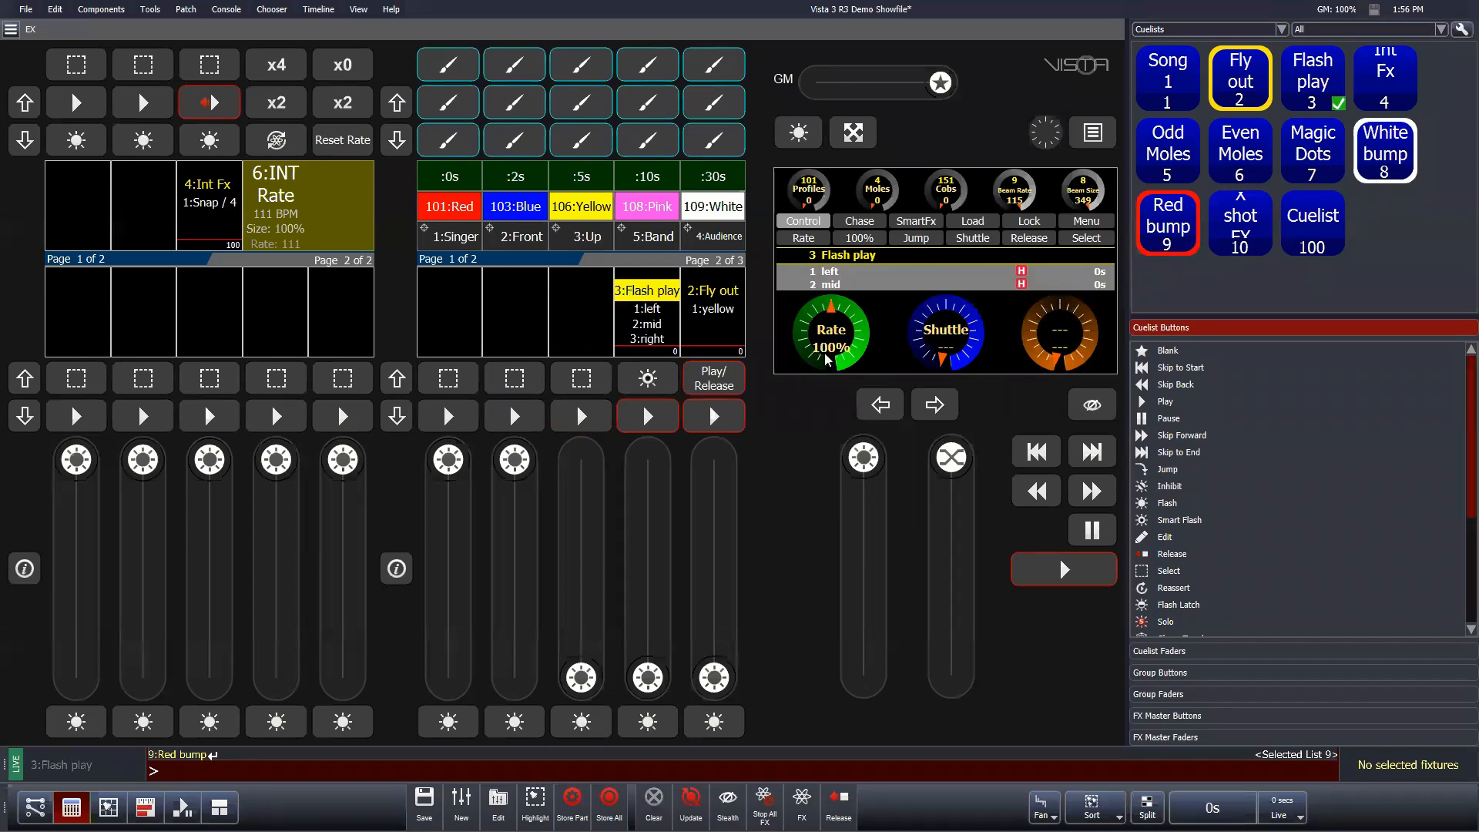
pyautogui.click(1055, 573)
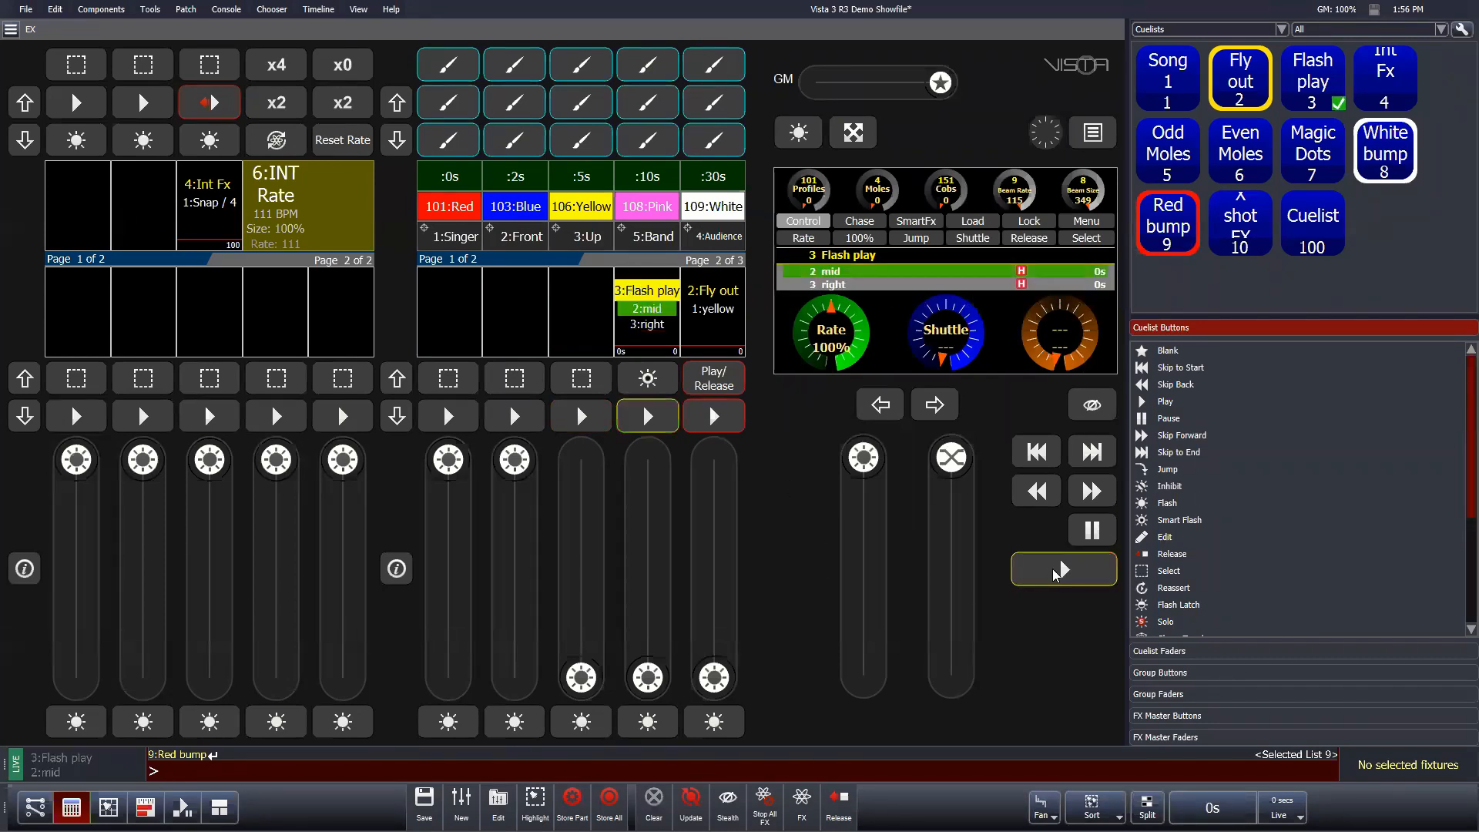
pyautogui.click(1053, 570)
pyautogui.click(1053, 570)
pyautogui.click(1053, 572)
pyautogui.click(1053, 574)
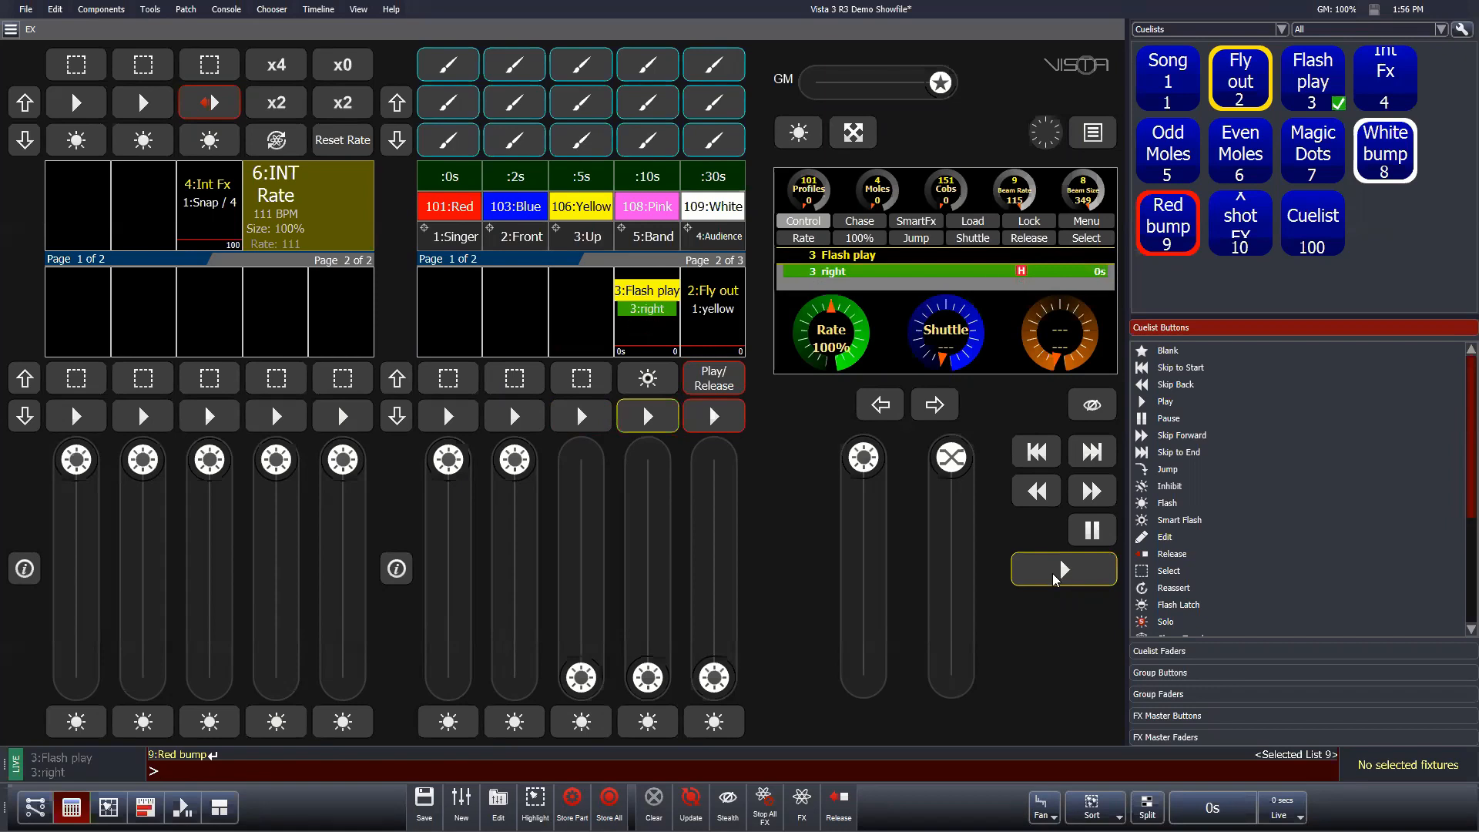
# Step: Select the Fly out cuelist and play its yellow cue with the main playback
pyautogui.press('shift')
pyautogui.click(702, 382)
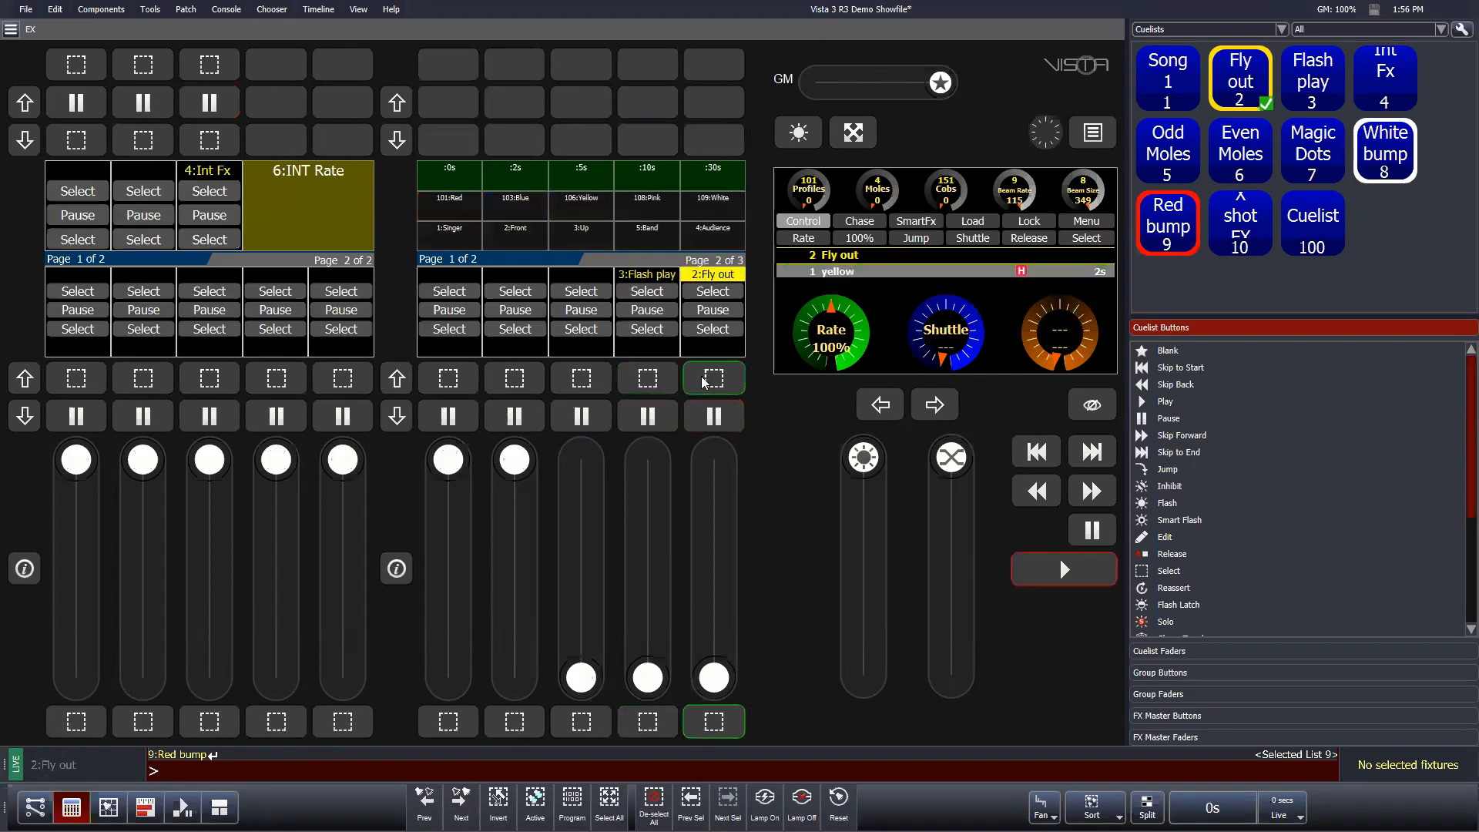
pyautogui.click(1064, 572)
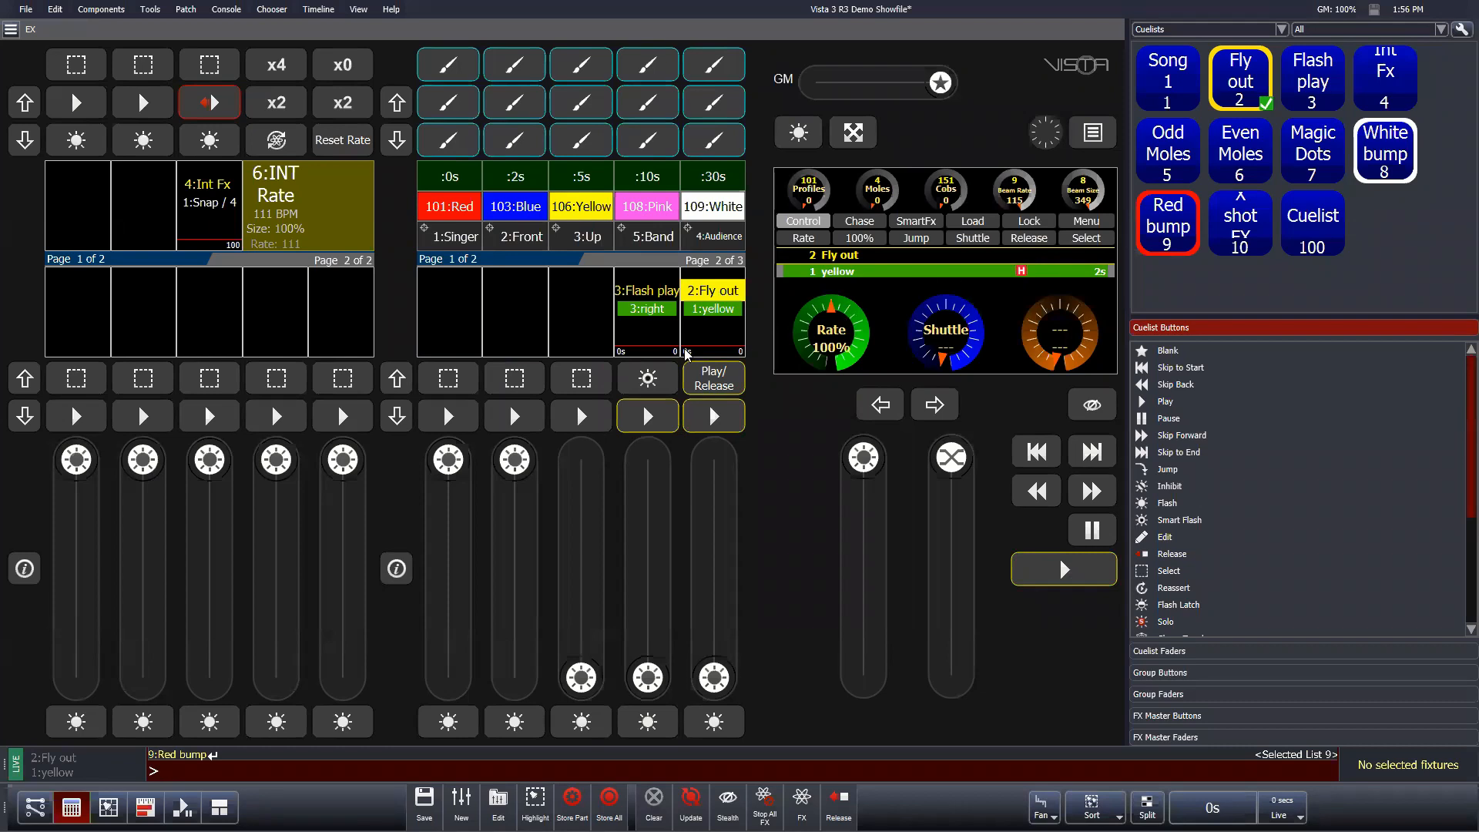
# Step: Reselect the Flash play cuelist and switch the control screen to IPCG and back to PLAY
pyautogui.press('shift')
pyautogui.keyDown('shift'); pyautogui.click(657, 384); pyautogui.keyUp('shift')
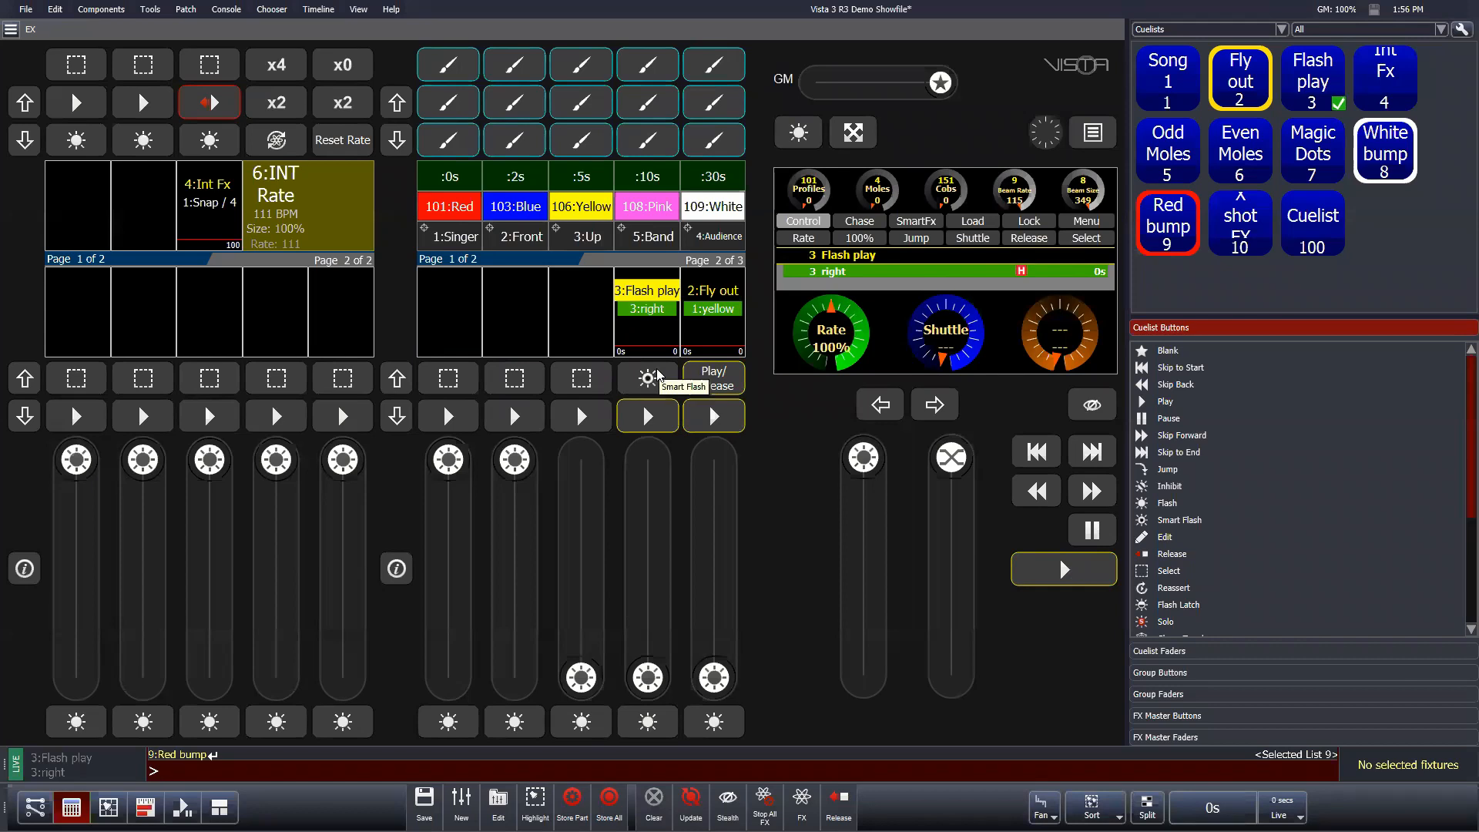
pyautogui.click(1097, 227)
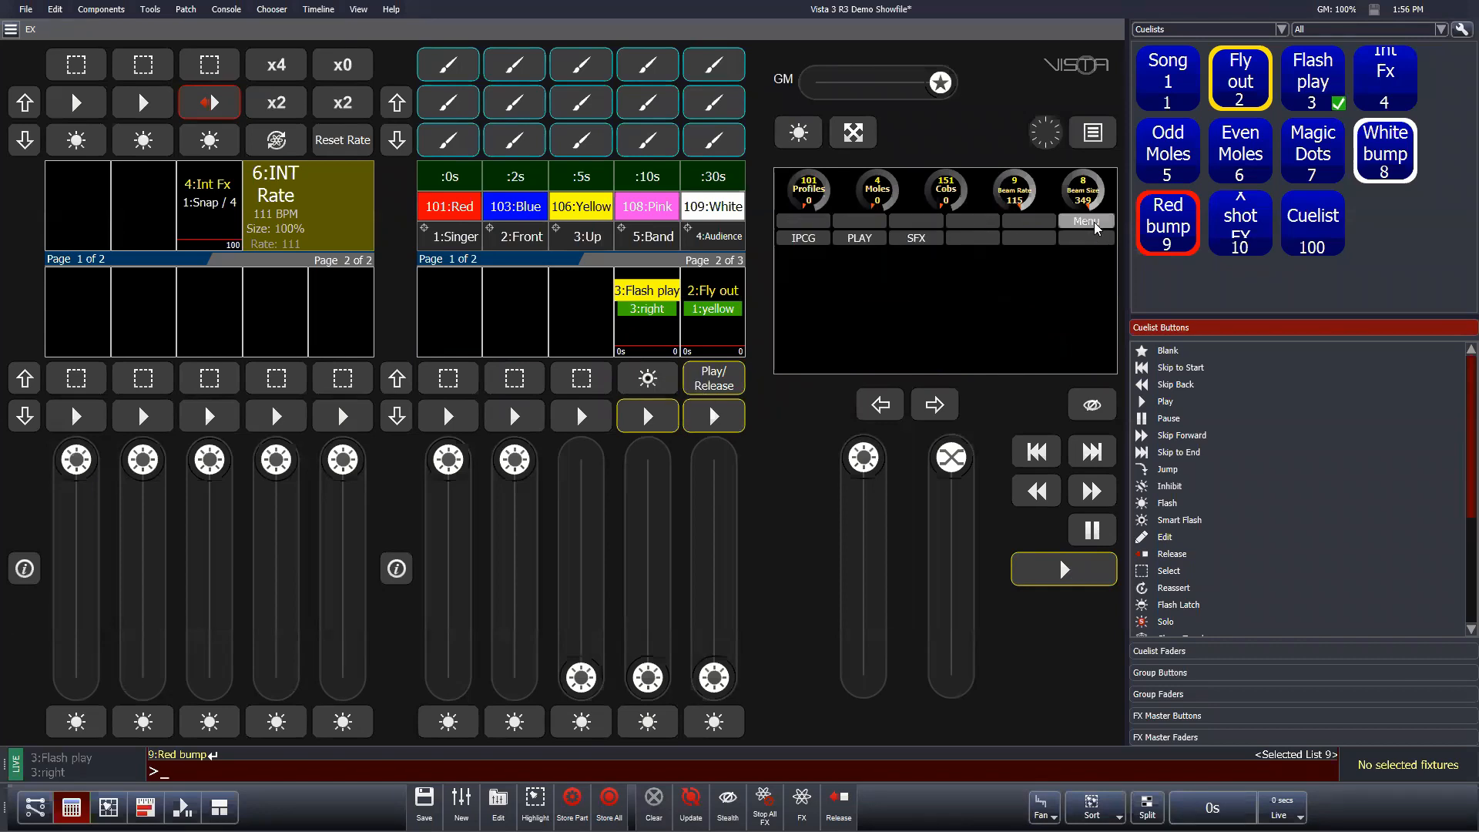
pyautogui.click(803, 238)
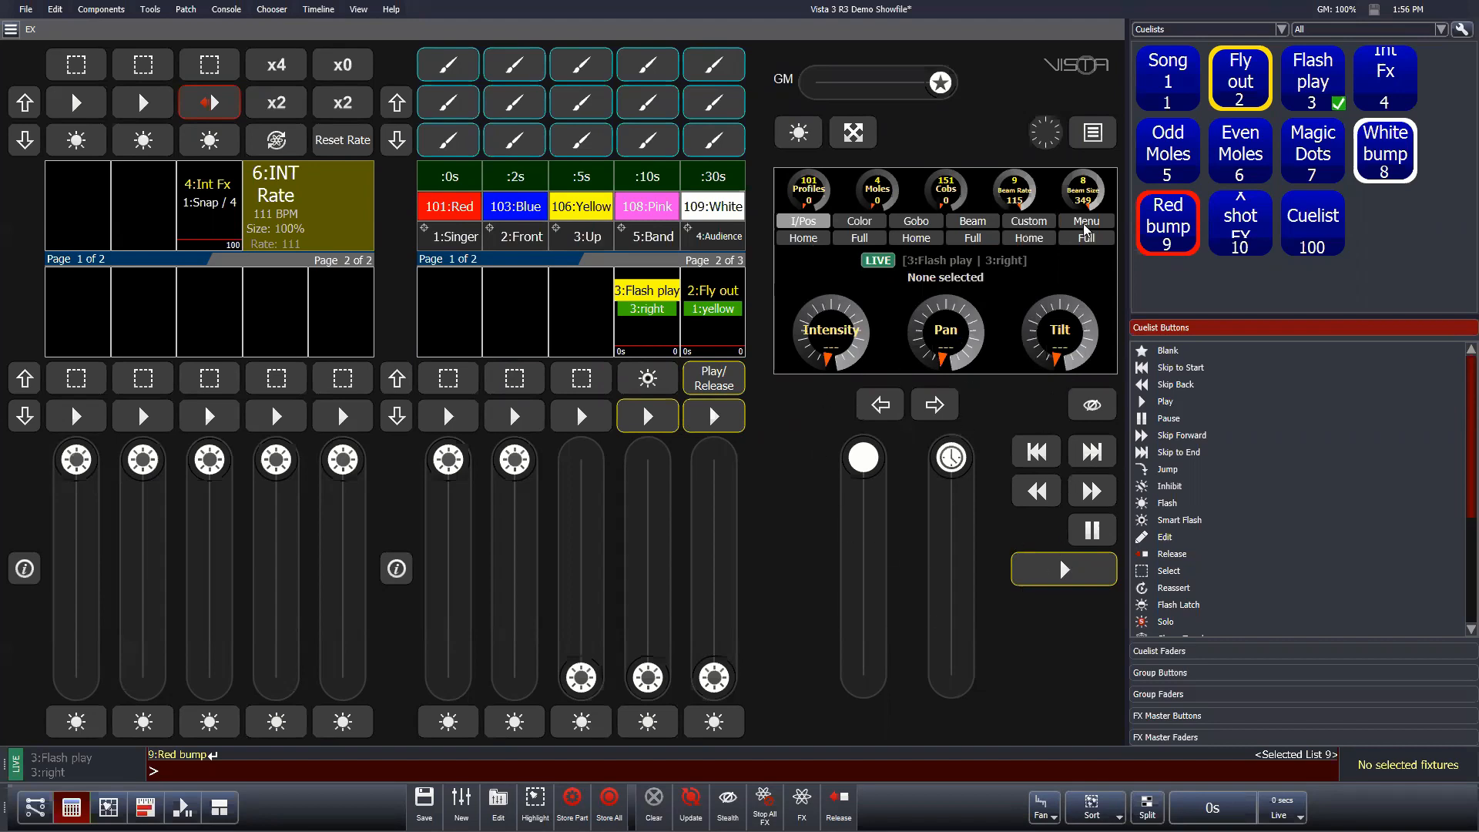
pyautogui.click(1105, 227)
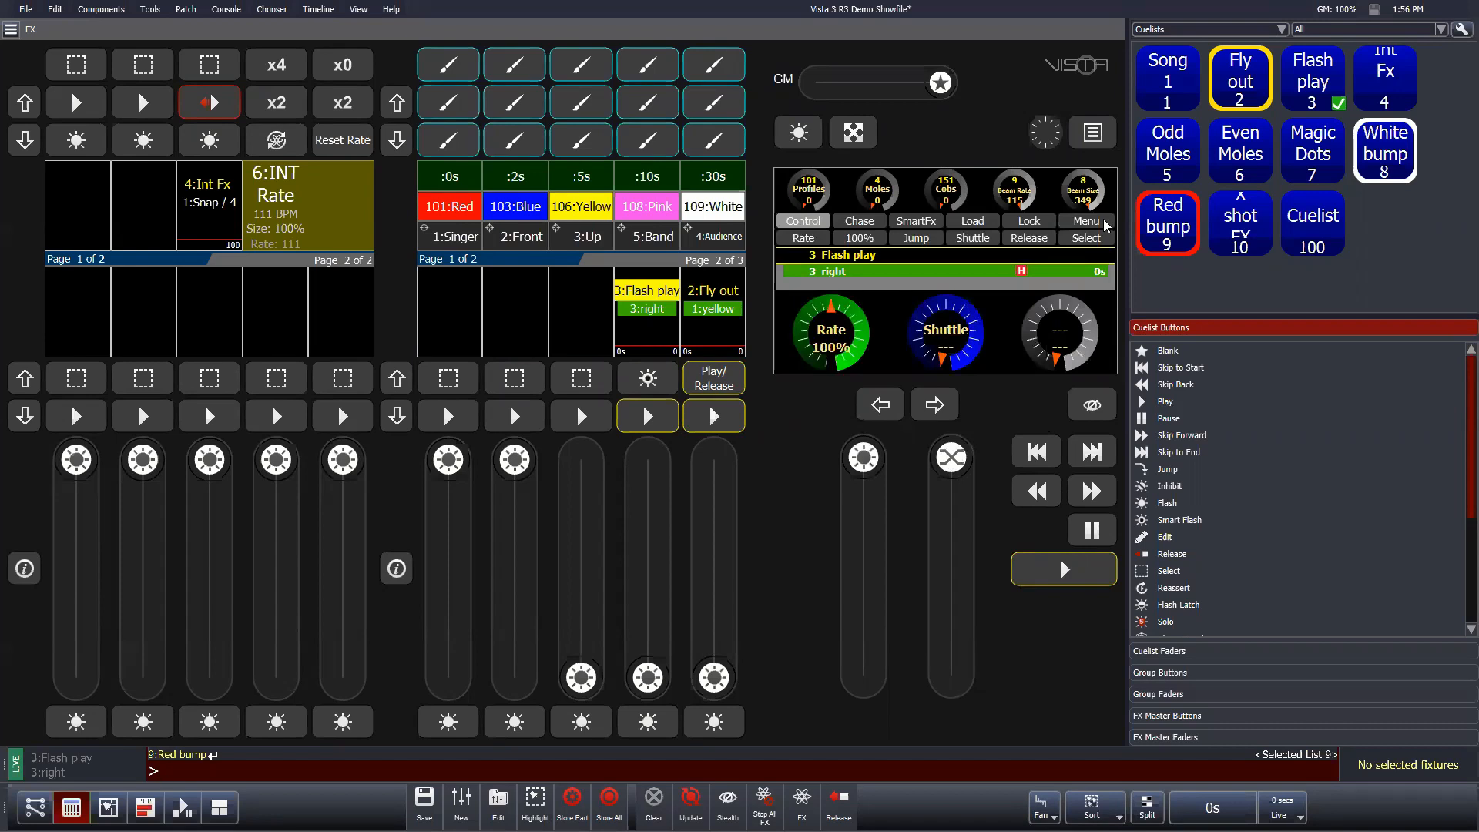
# Step: Play the Flash play cuelist, make Fly out the selected cuelist and play it, finishing with a release of both
pyautogui.click(1105, 227)
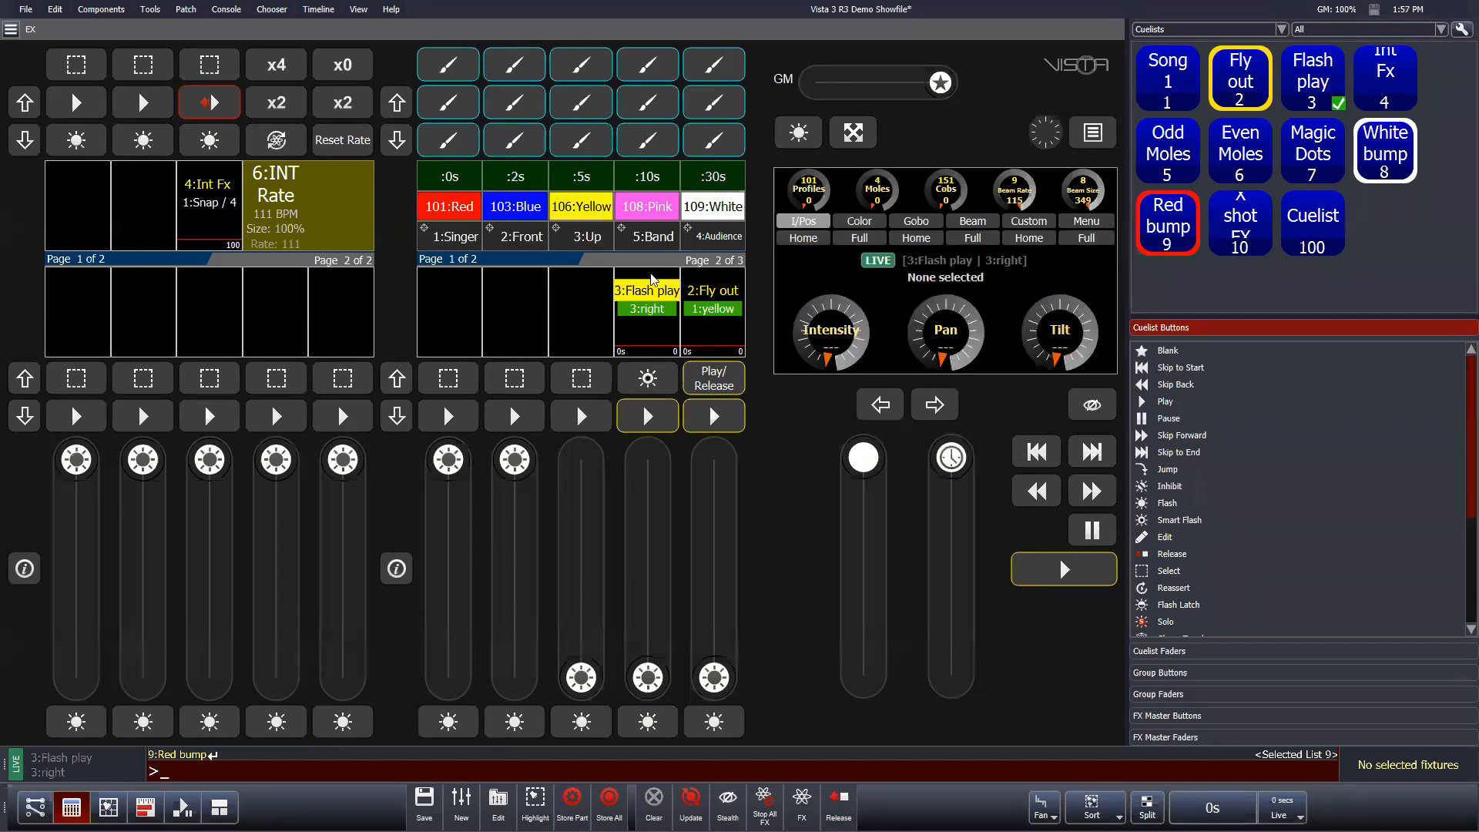
pyautogui.click(1100, 573)
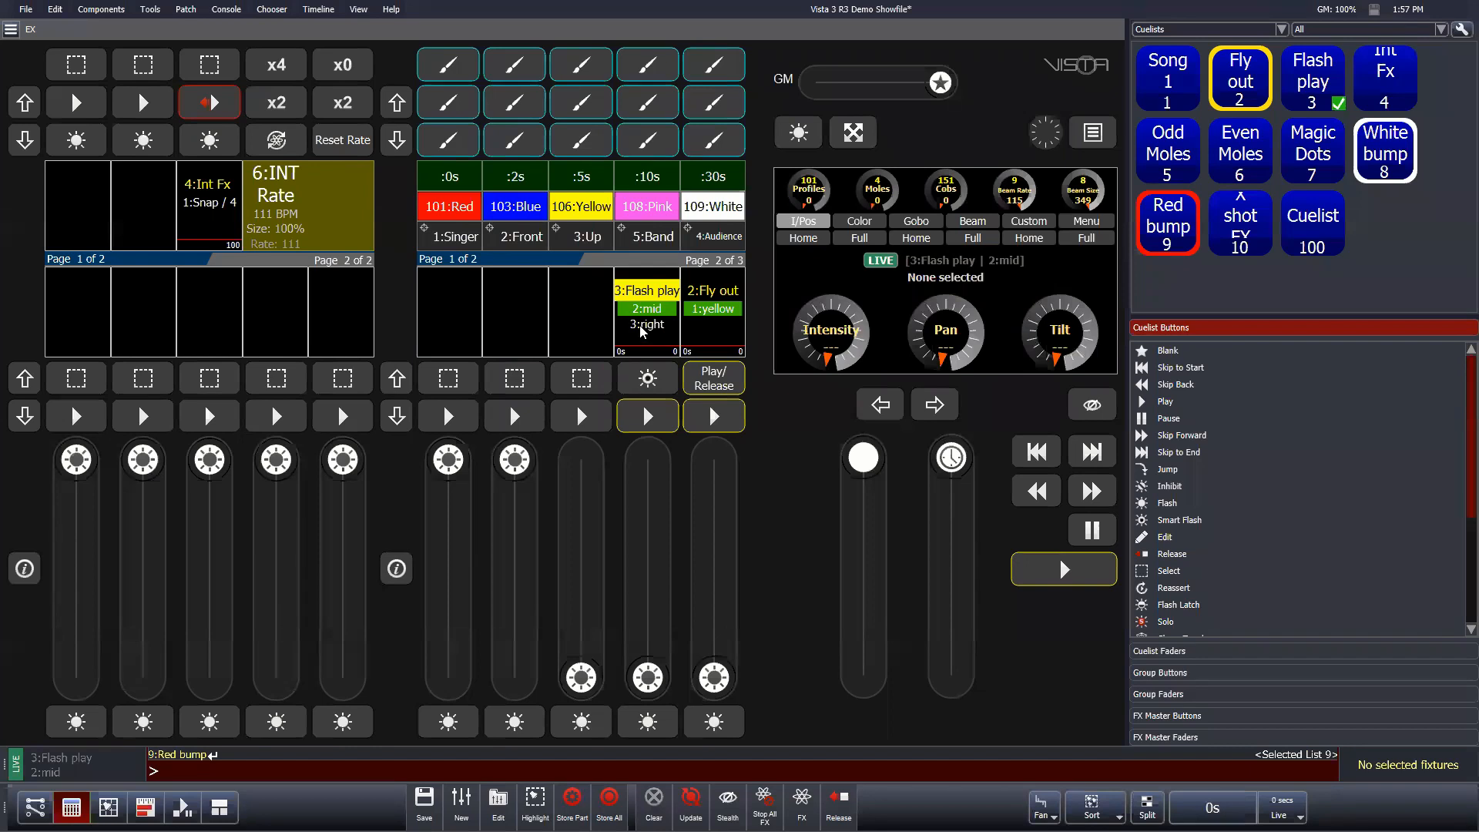
pyautogui.keyDown('shift'); pyautogui.click(720, 379); pyautogui.keyUp('shift')
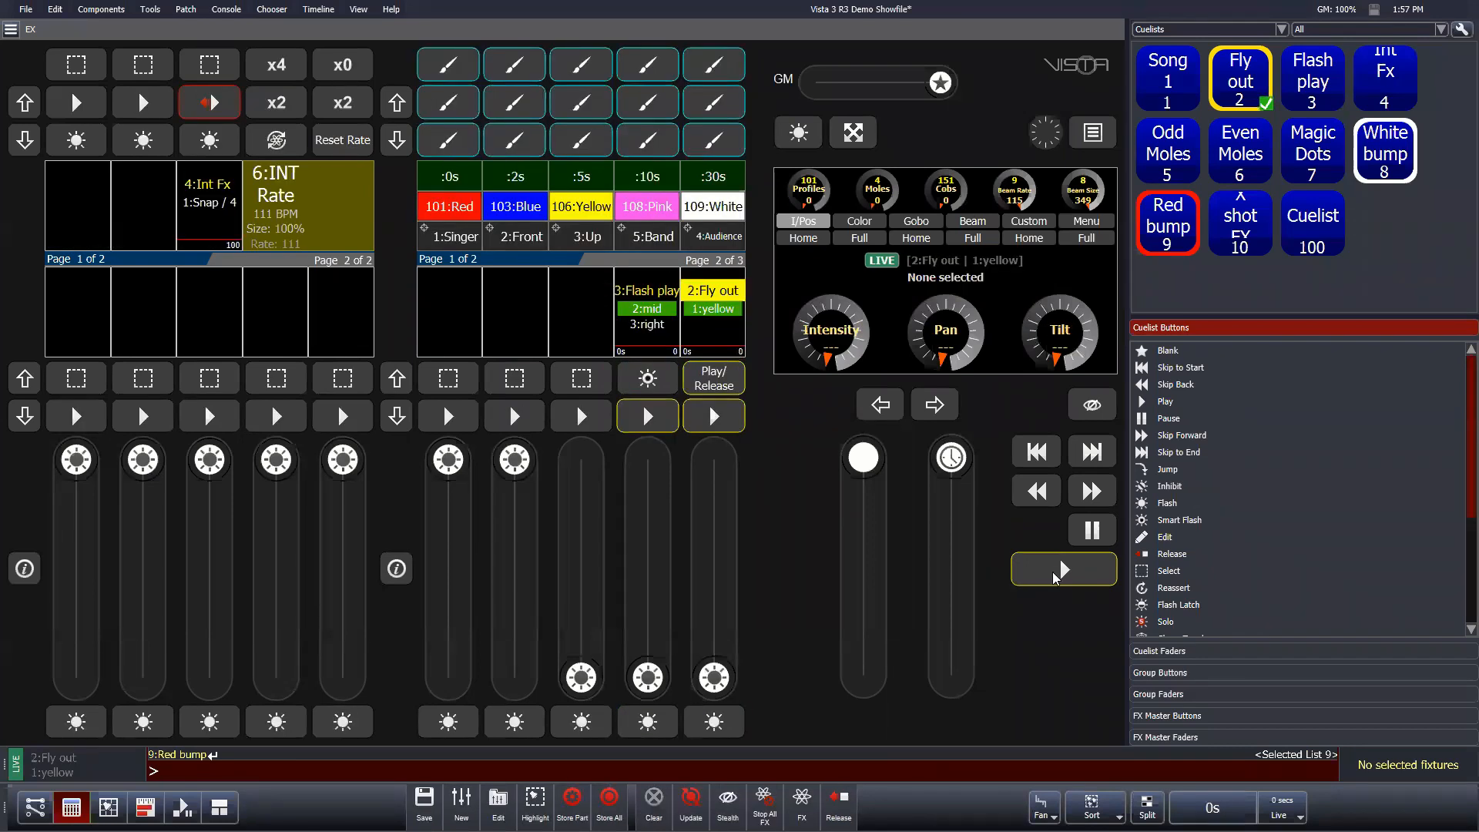
pyautogui.click(1055, 576)
pyautogui.hotkey('ctrl', 'r')
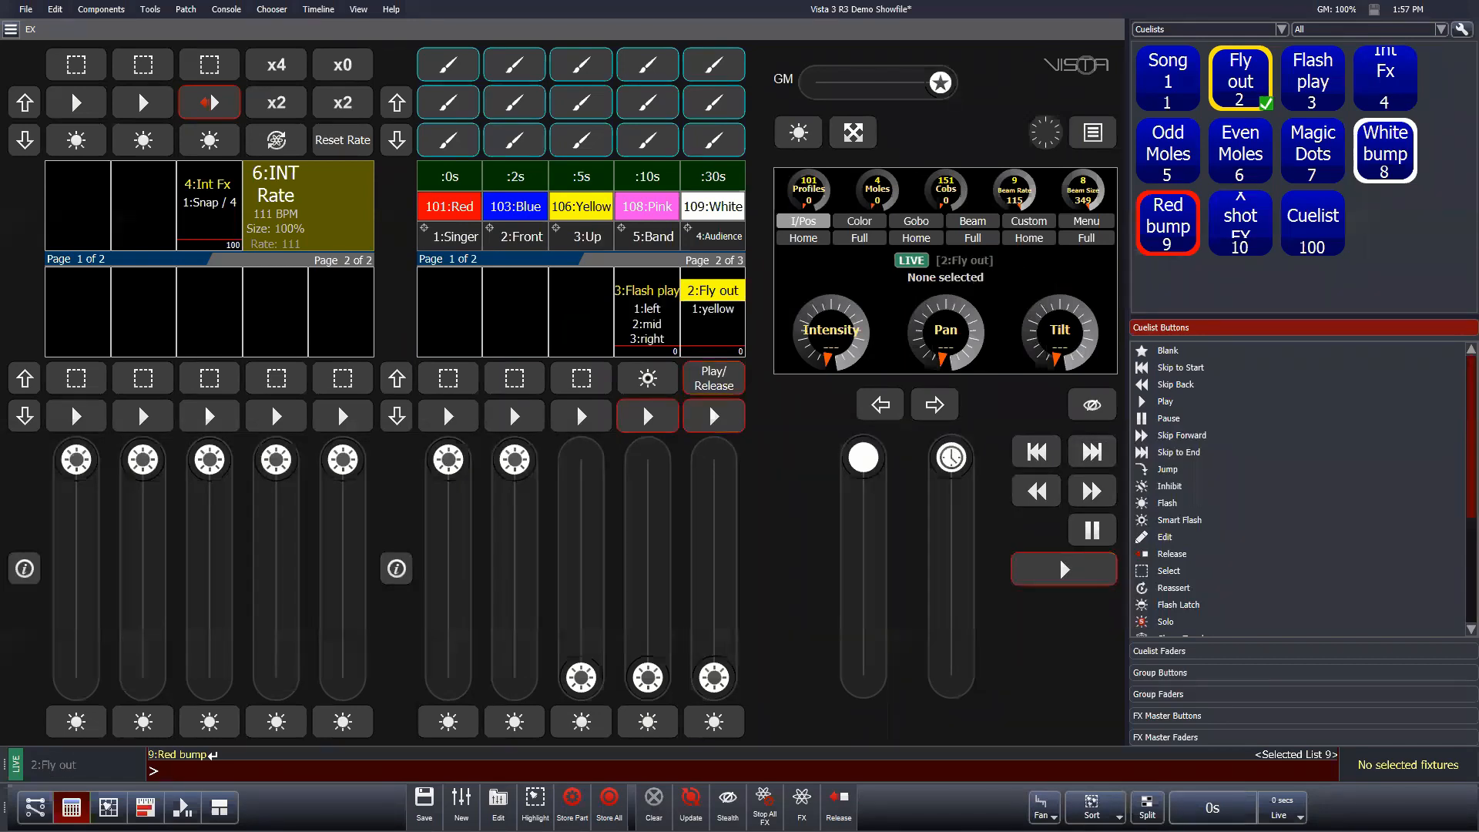
# Step: Create a new cuelist whose first cue puts Vipers 1–10 at 100% intensity with the Red color and Singer position presets
pyautogui.click(109, 807)
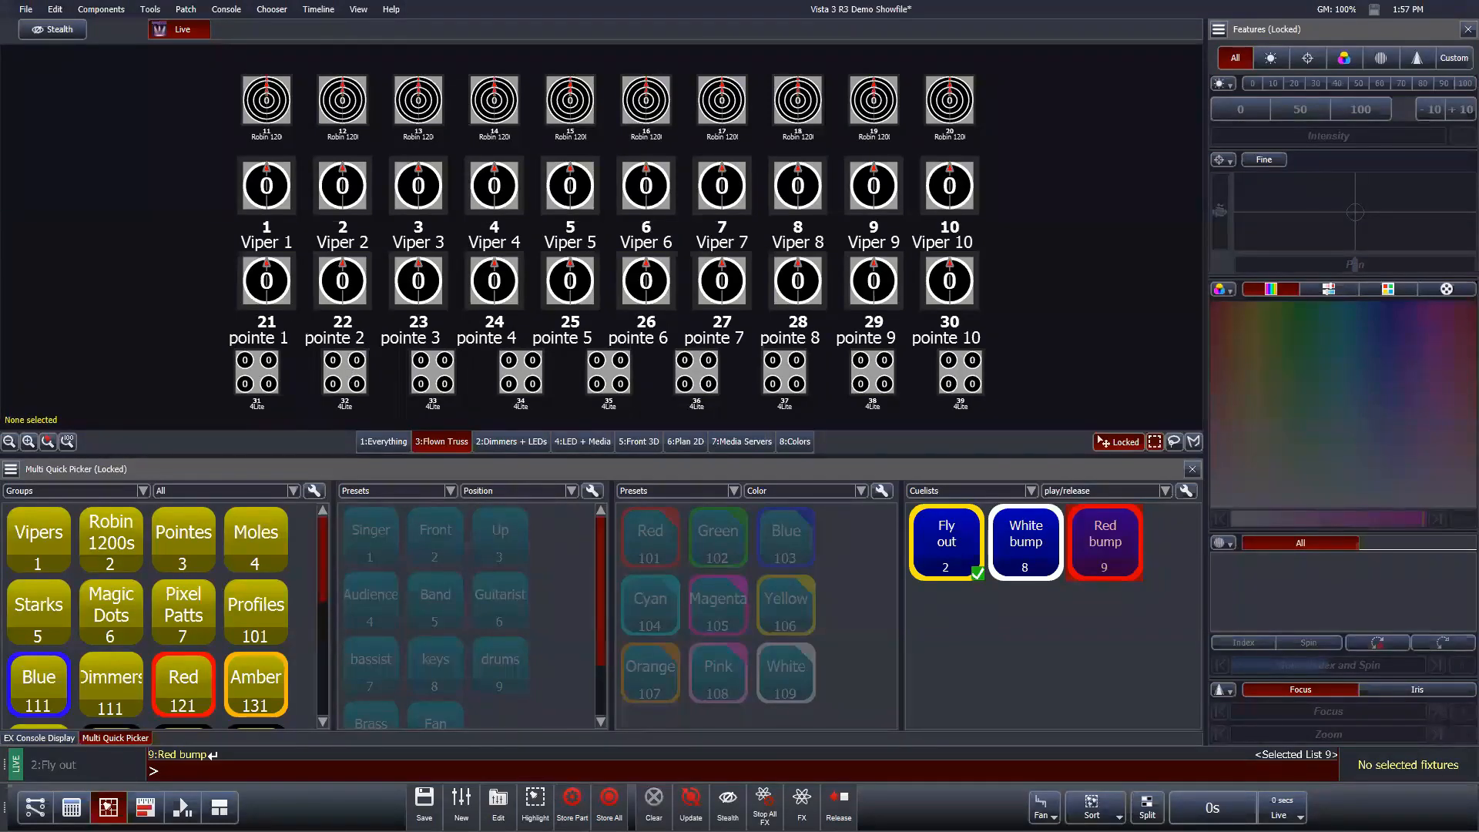
pyautogui.click(462, 807)
pyautogui.moveTo(178, 285); pyautogui.dragTo(1045, 316)
pyautogui.click(1362, 113)
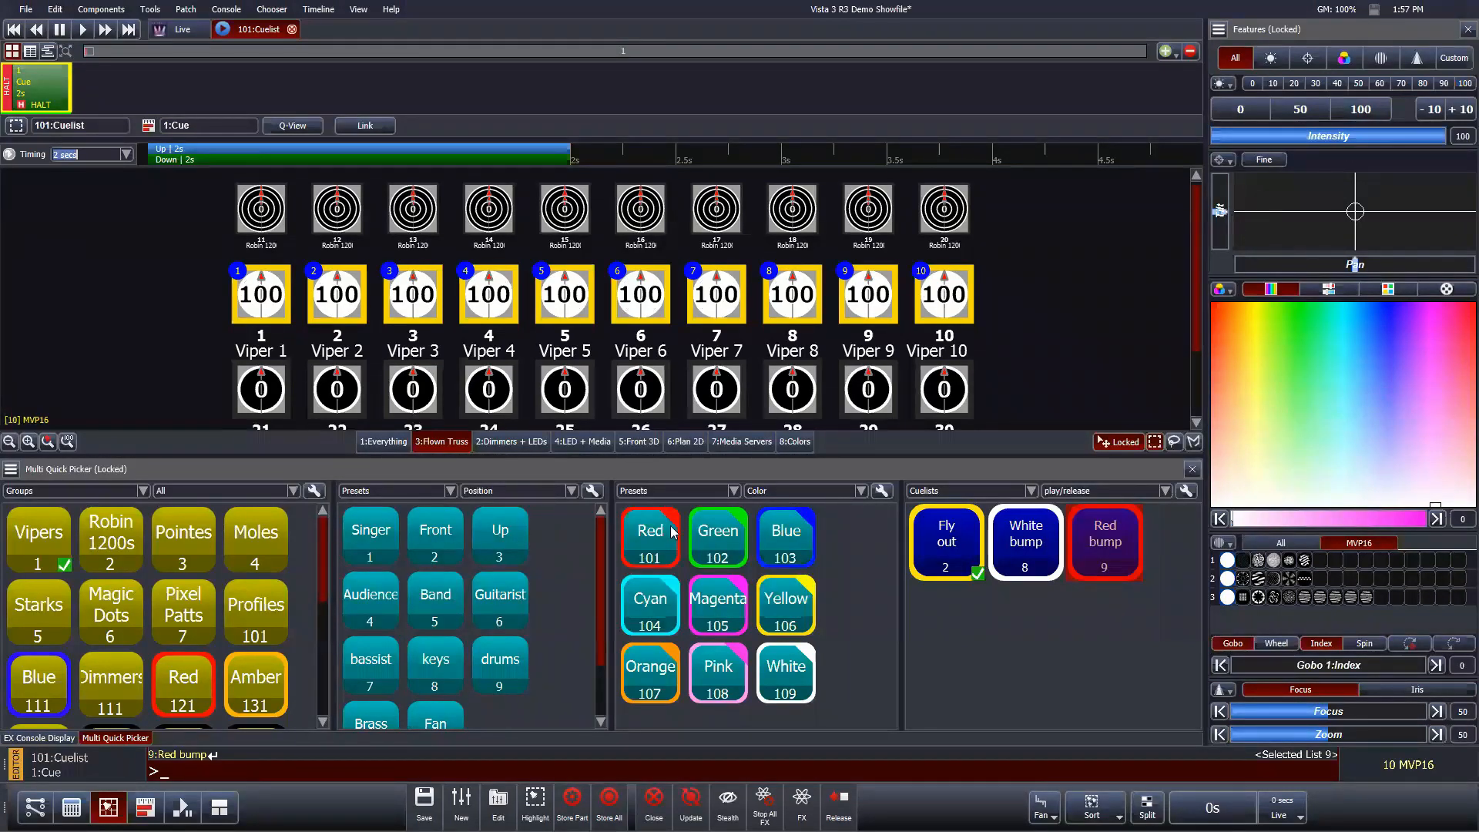
pyautogui.click(653, 535)
pyautogui.click(372, 542)
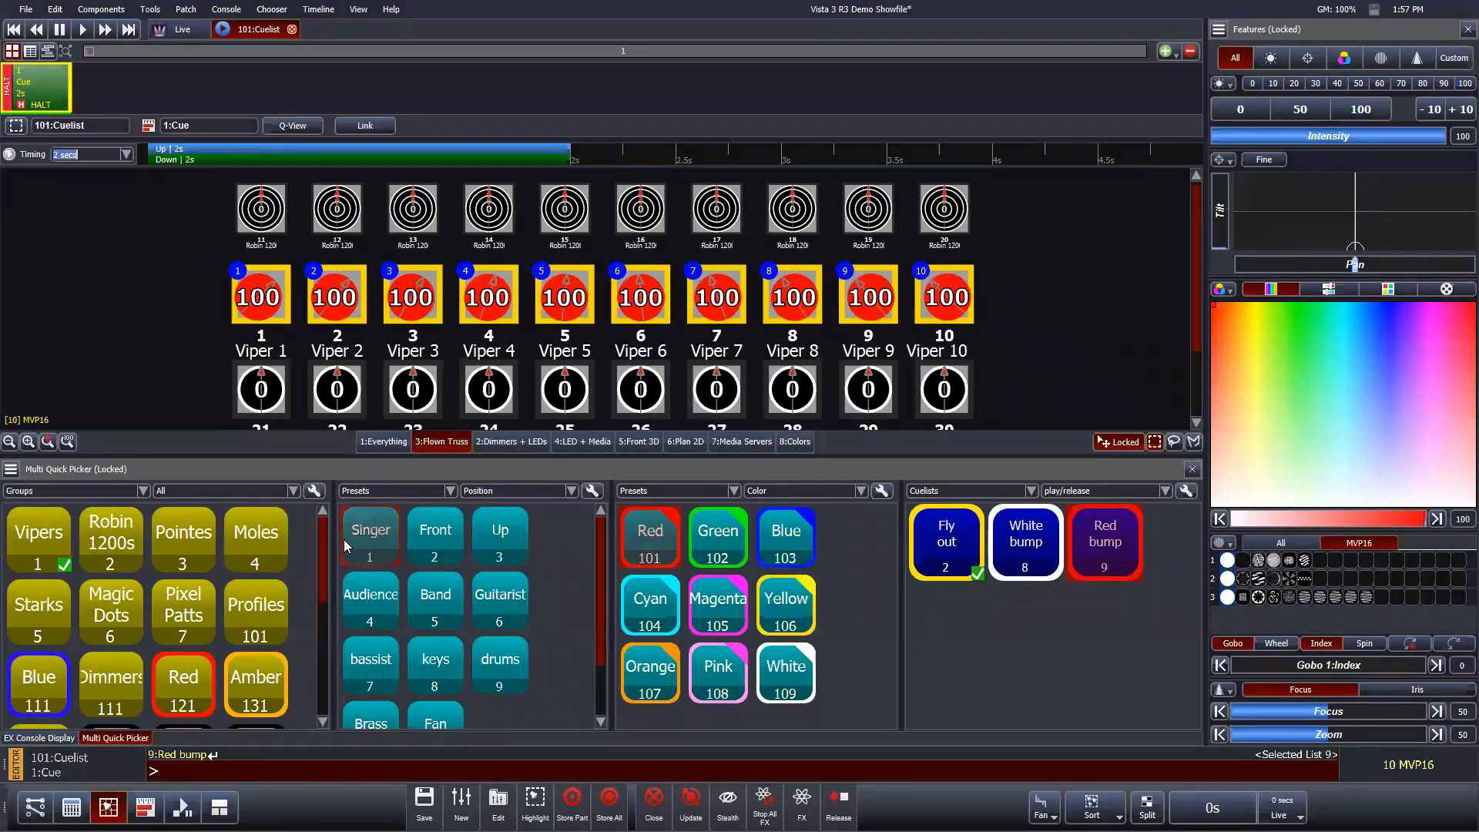
# Step: Append a second cue to the new cuelist and expand the Position rows in the timeline editor
pyautogui.click(1166, 52)
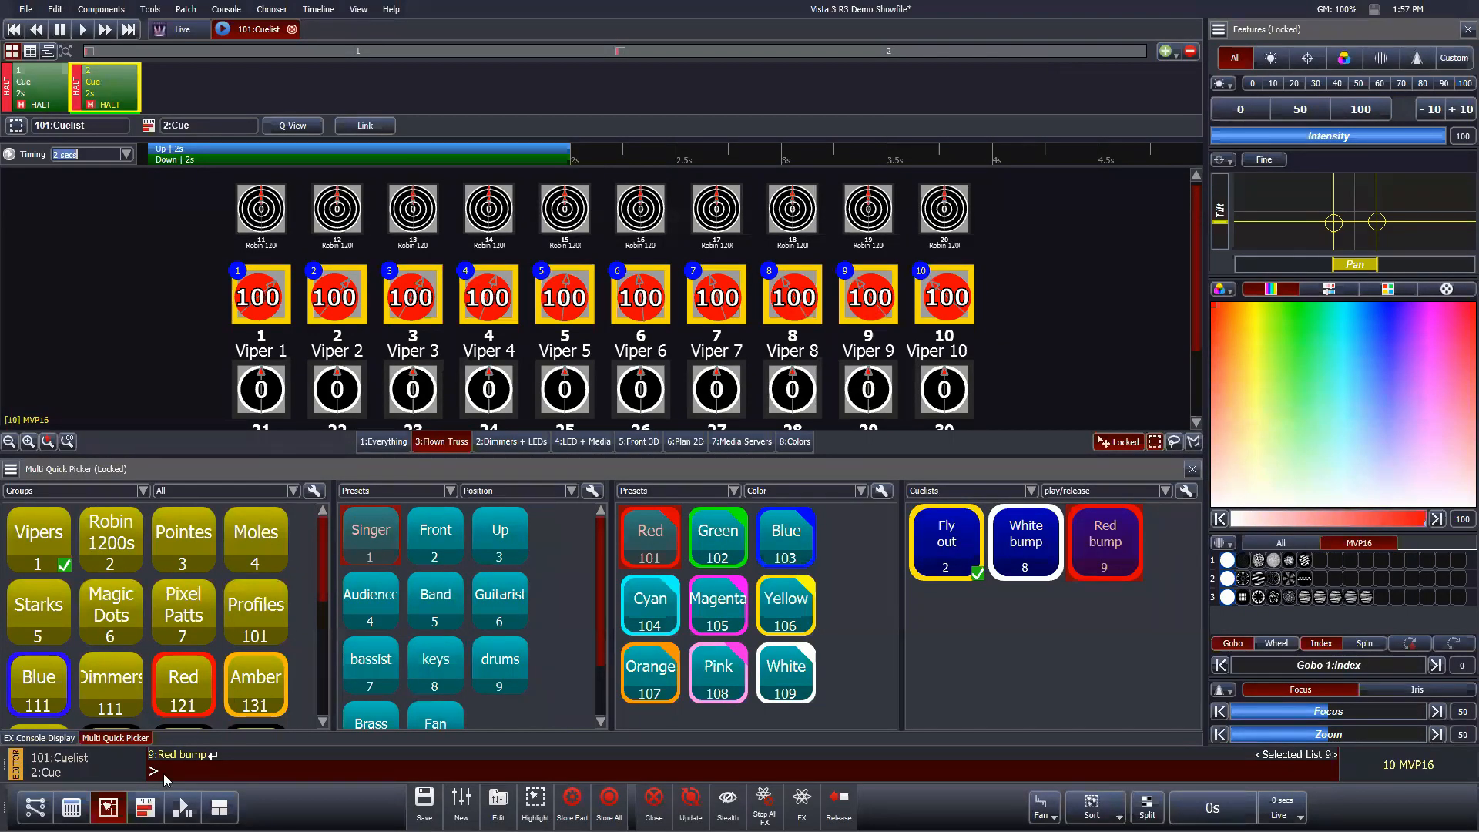
pyautogui.click(144, 808)
pyautogui.click(174, 441)
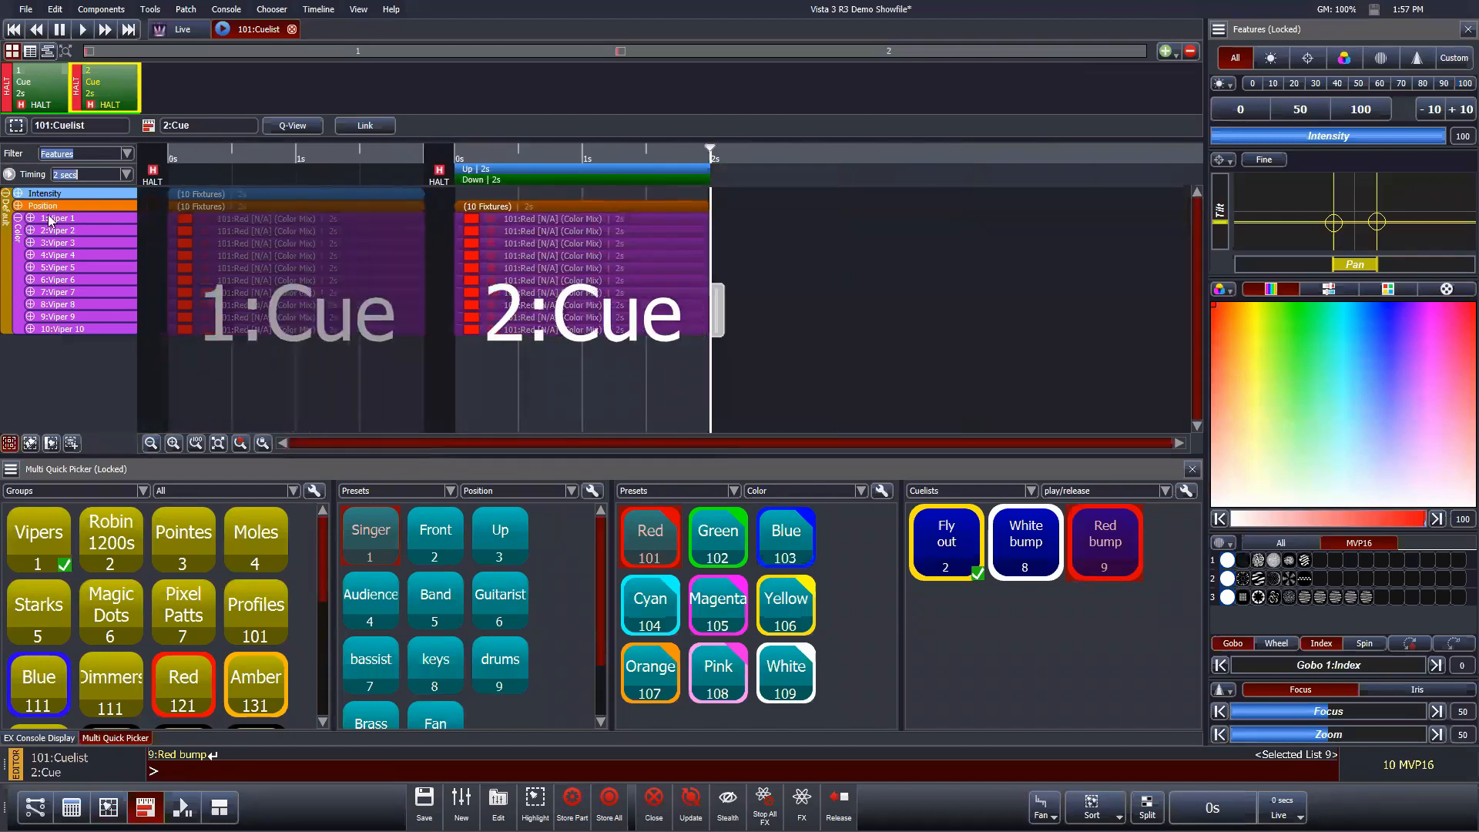
pyautogui.click(18, 206)
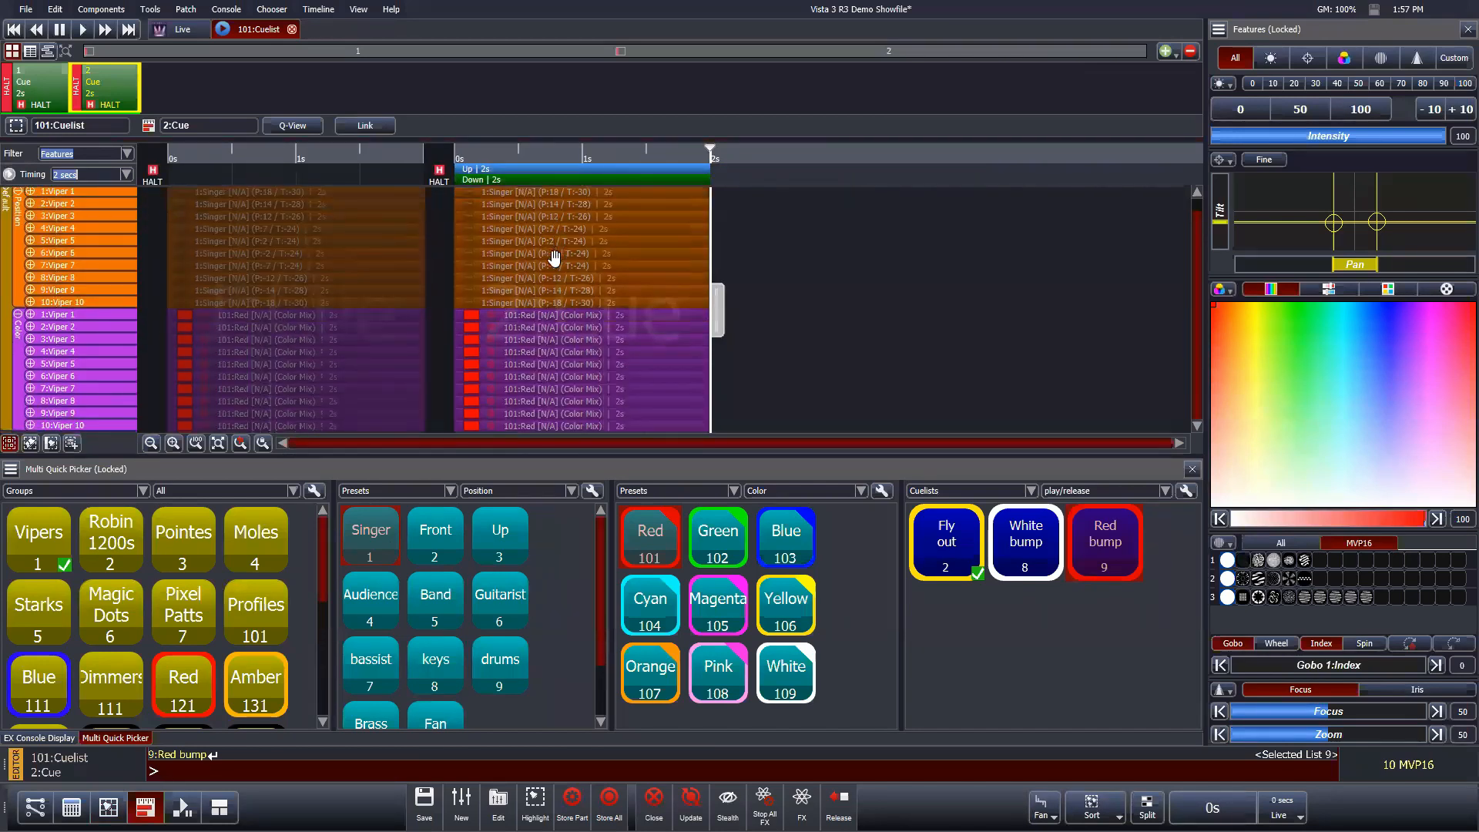
# Step: Unblock cue 2 to clear its repeated Singer position and Red color events
pyautogui.click(544, 255)
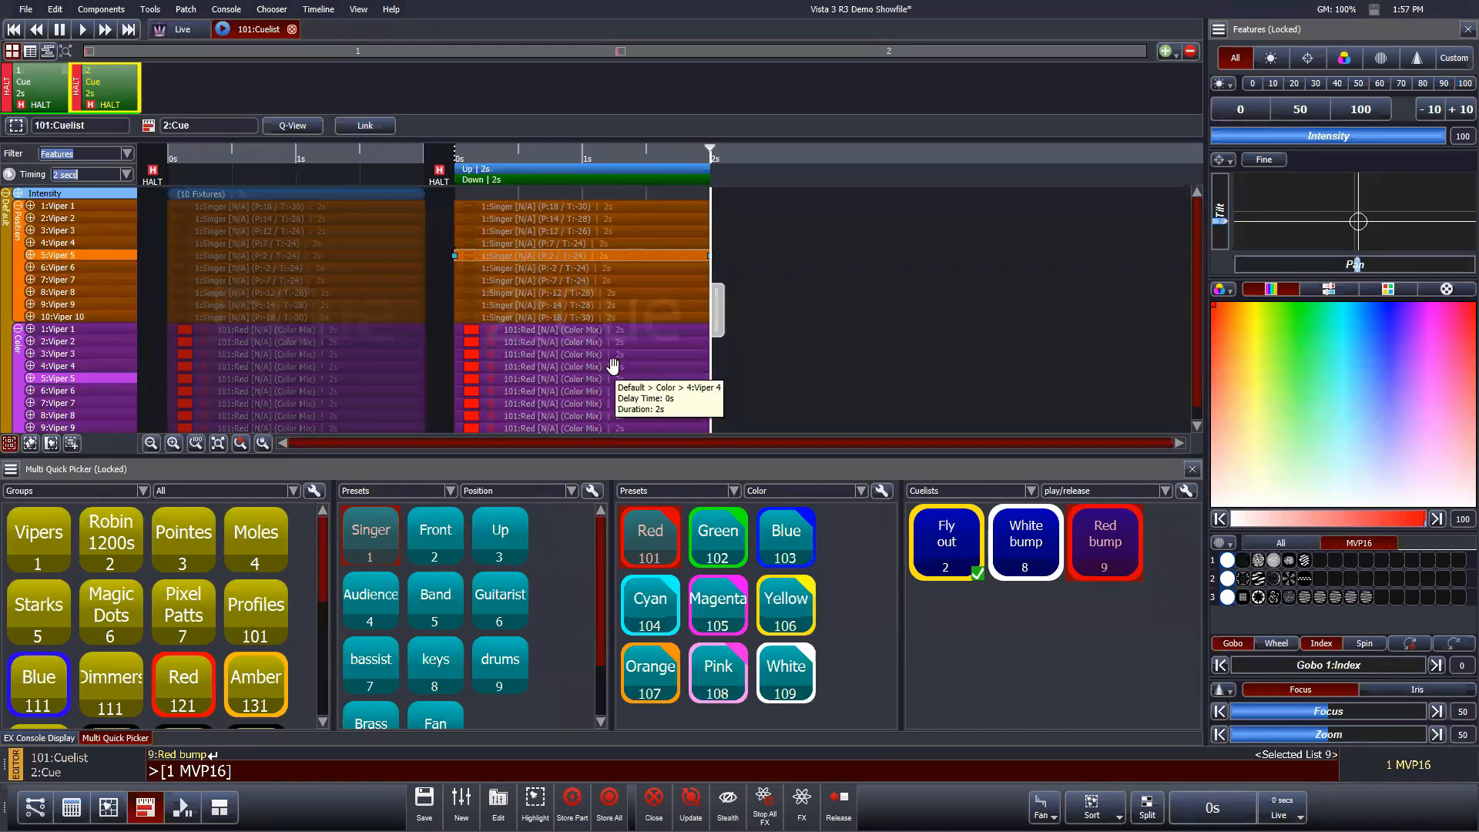
pyautogui.scroll(-1, 612, 365)
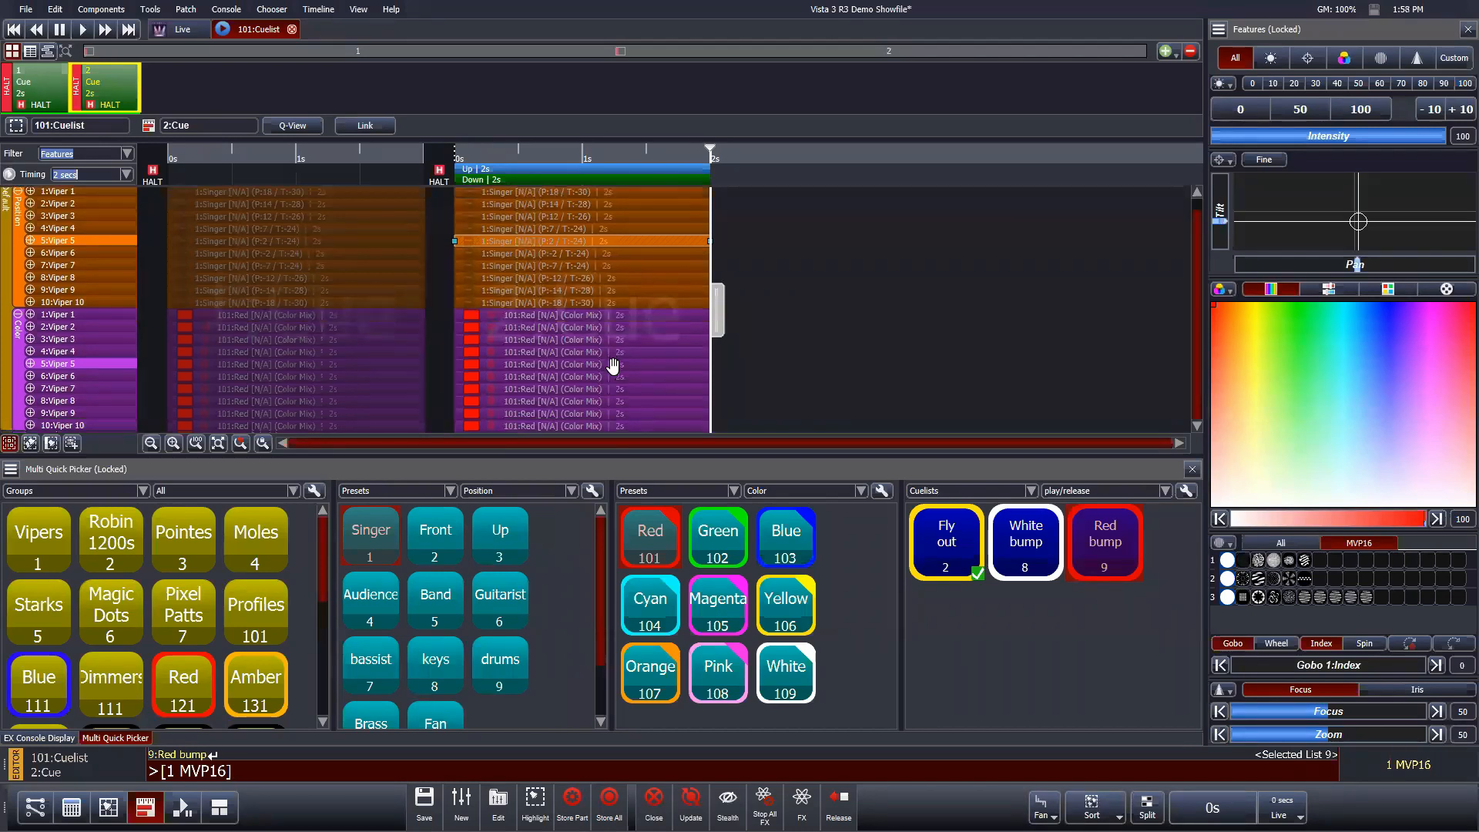
pyautogui.rightClick(119, 80)
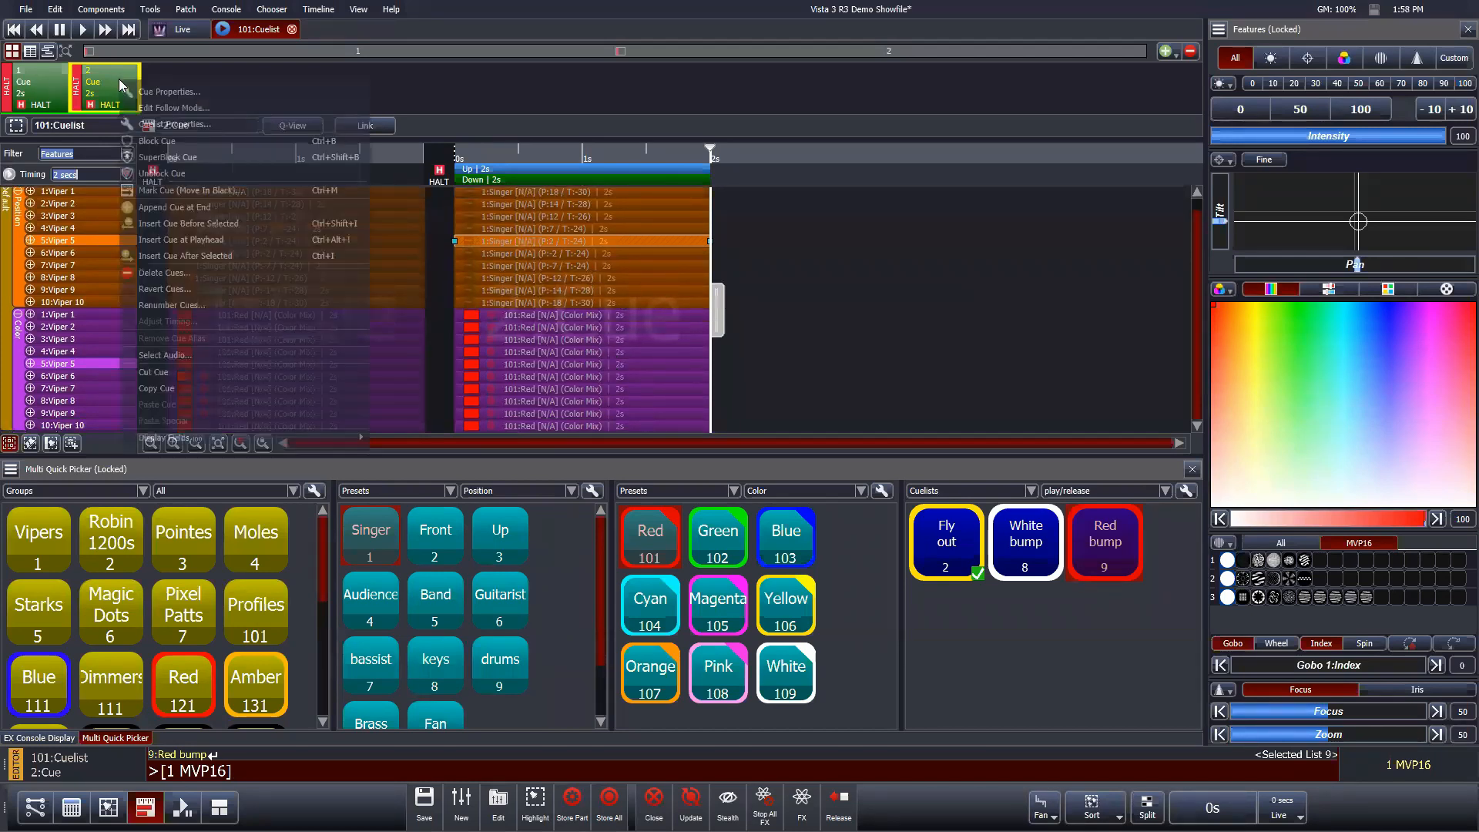
pyautogui.click(168, 175)
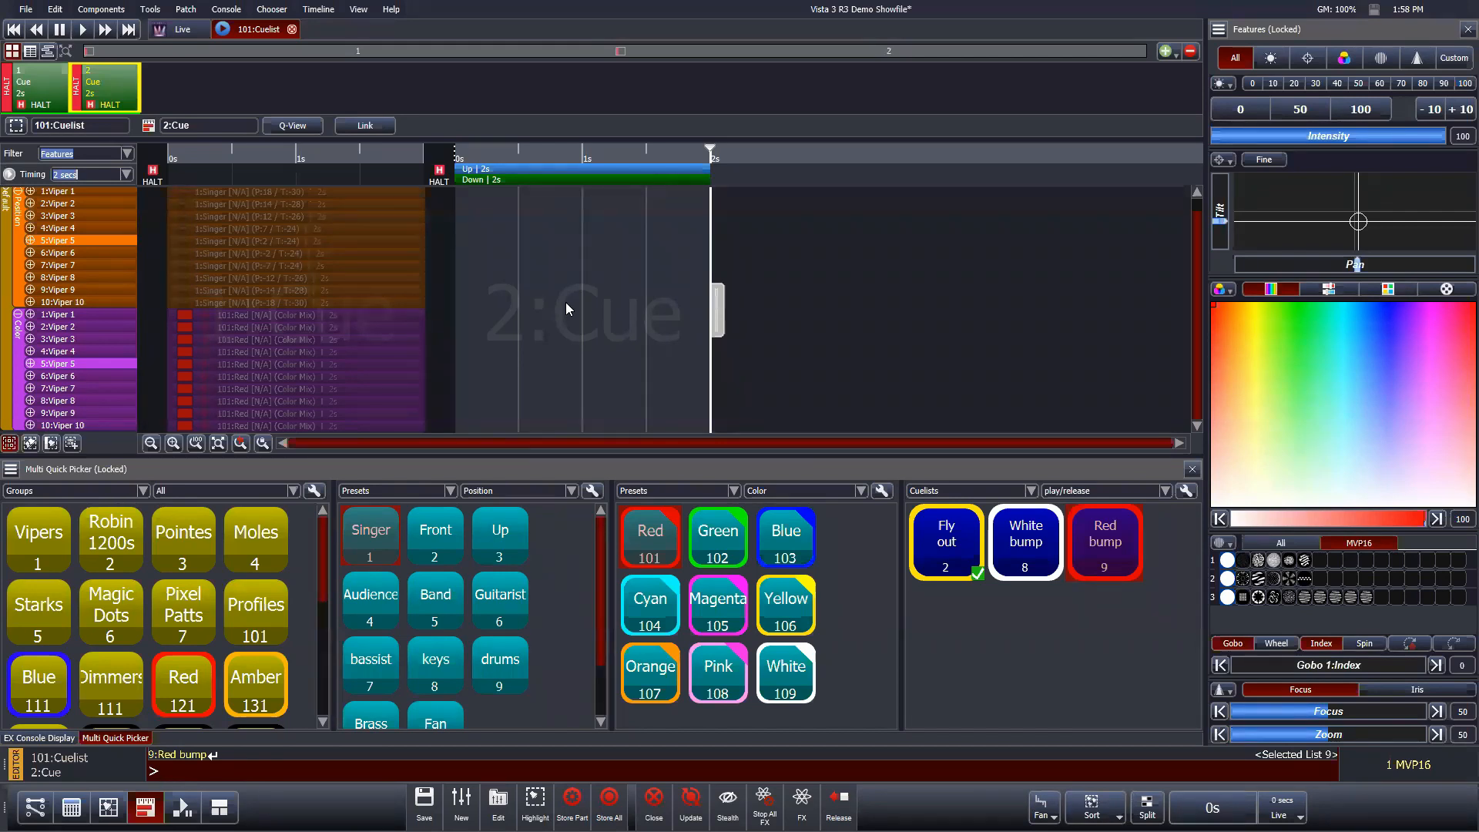
# Step: Append cues 3 and 4 to the cuelist and fit all four cues in the timeline
pyautogui.click(1167, 51)
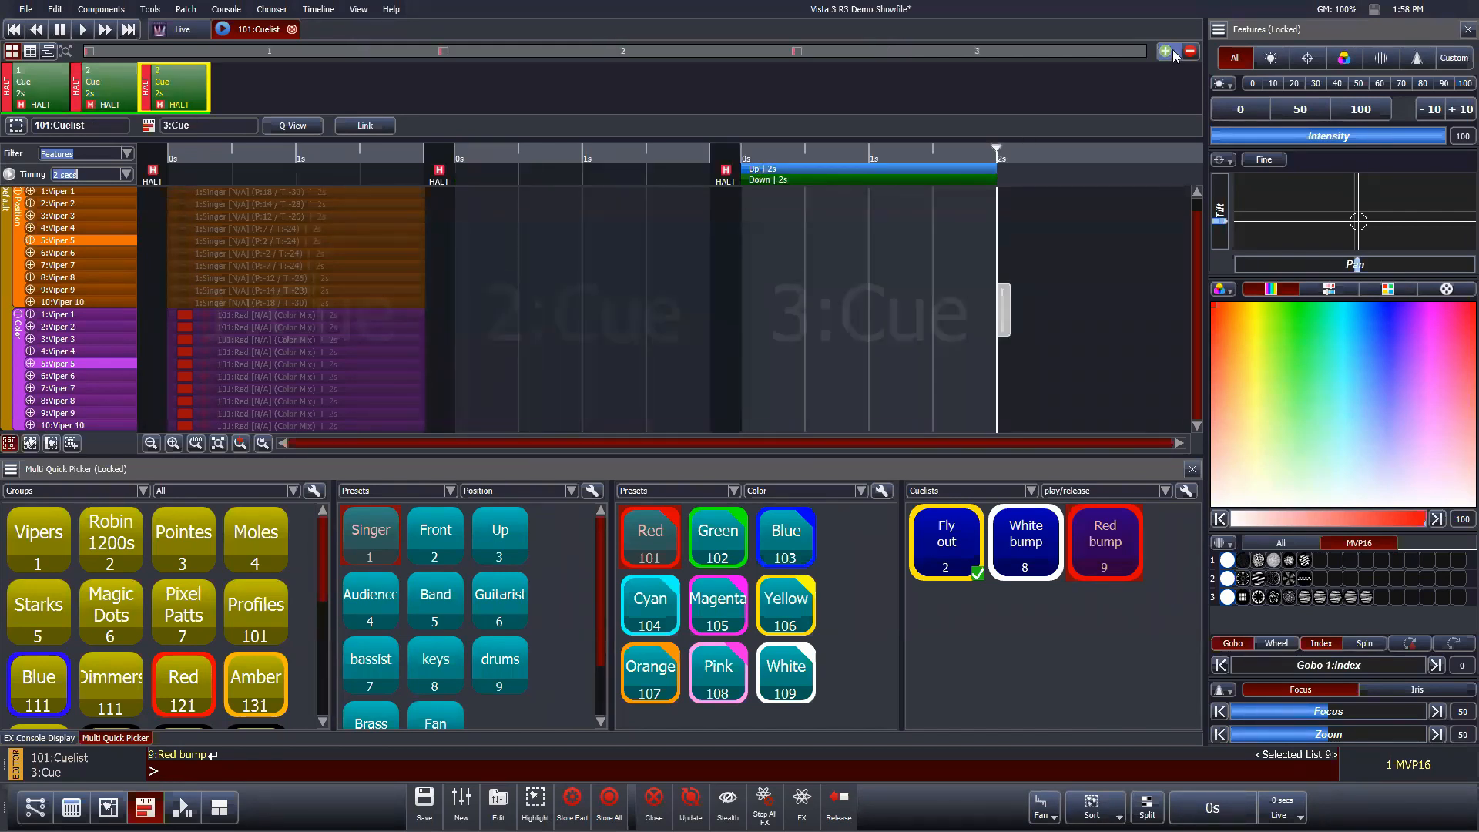
pyautogui.click(1166, 52)
pyautogui.click(151, 443)
pyautogui.click(151, 443)
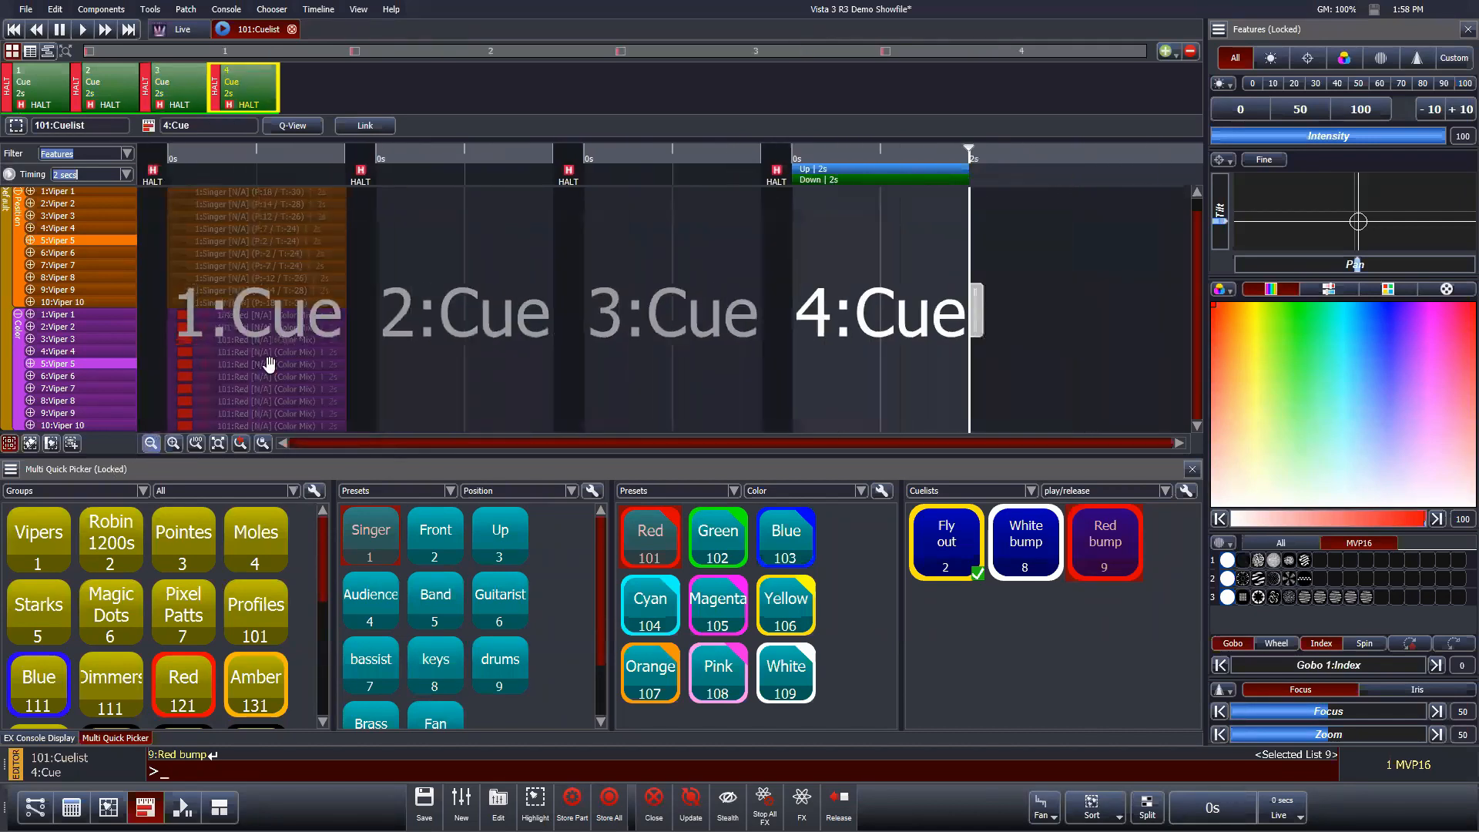
# Step: Select cue 2 in Q-View and insert four point cues between cues 2 and 3
pyautogui.click(491, 291)
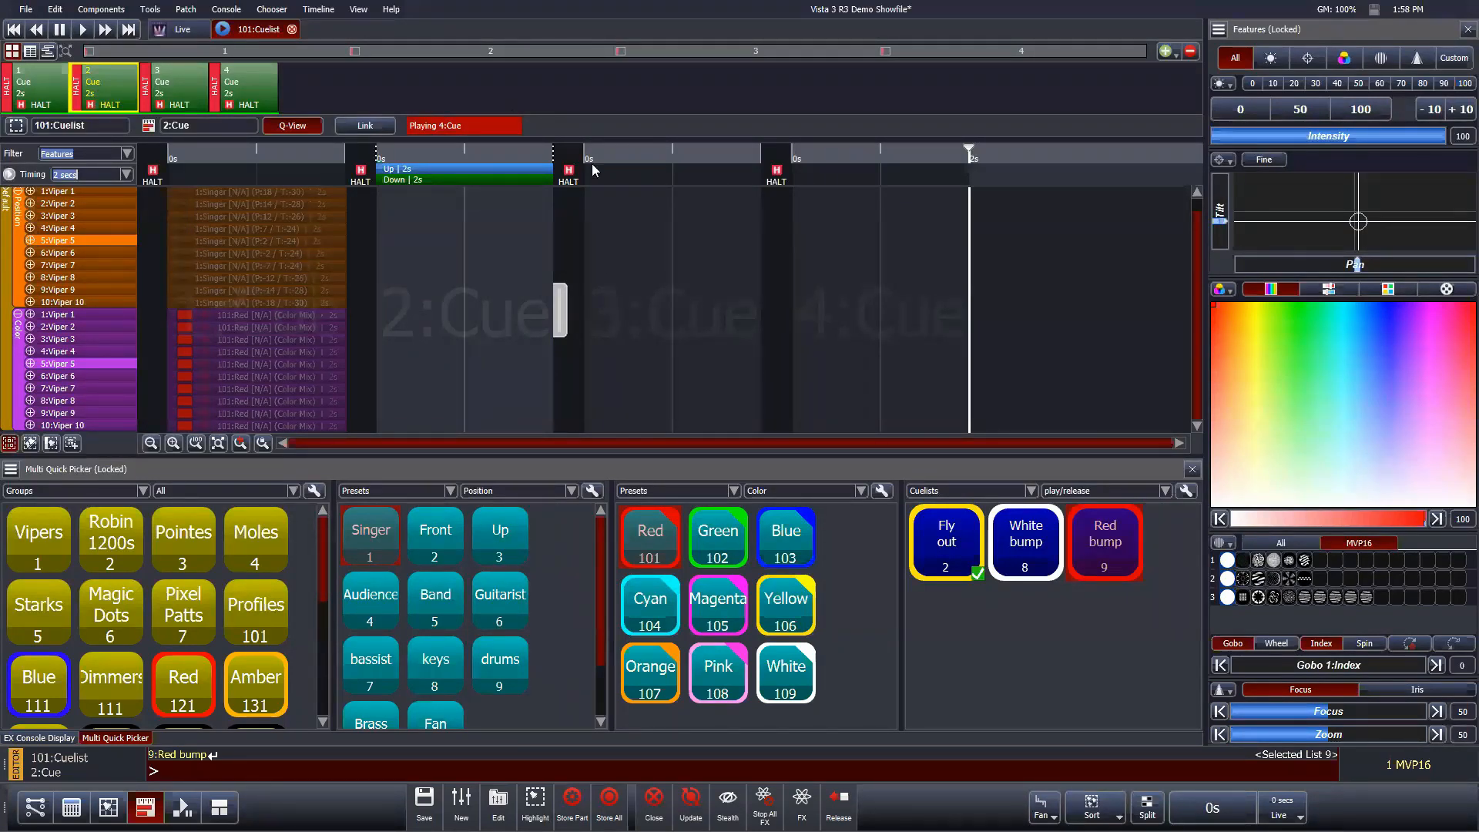
pyautogui.click(1166, 51)
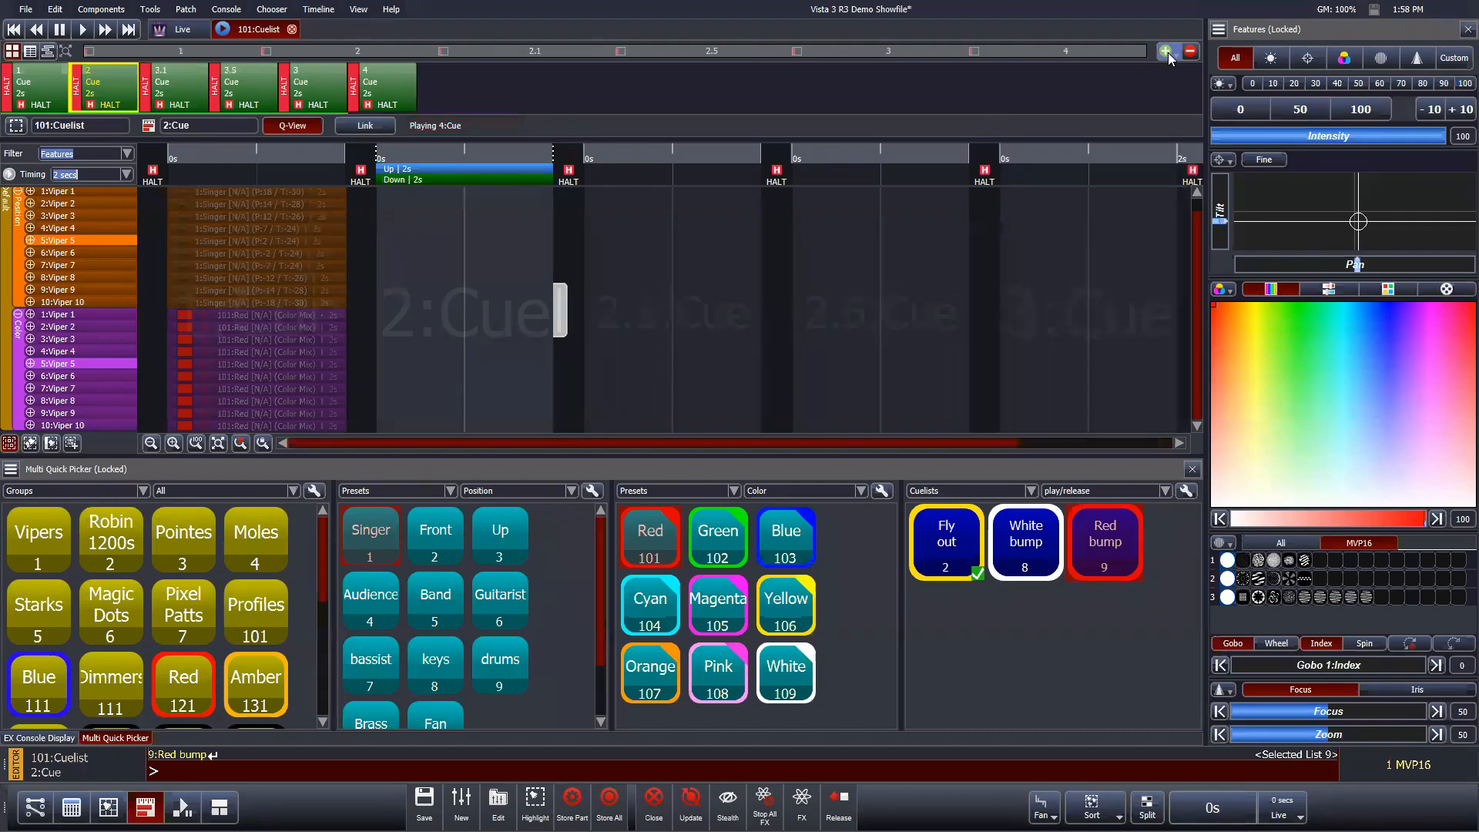
pyautogui.click(1168, 52)
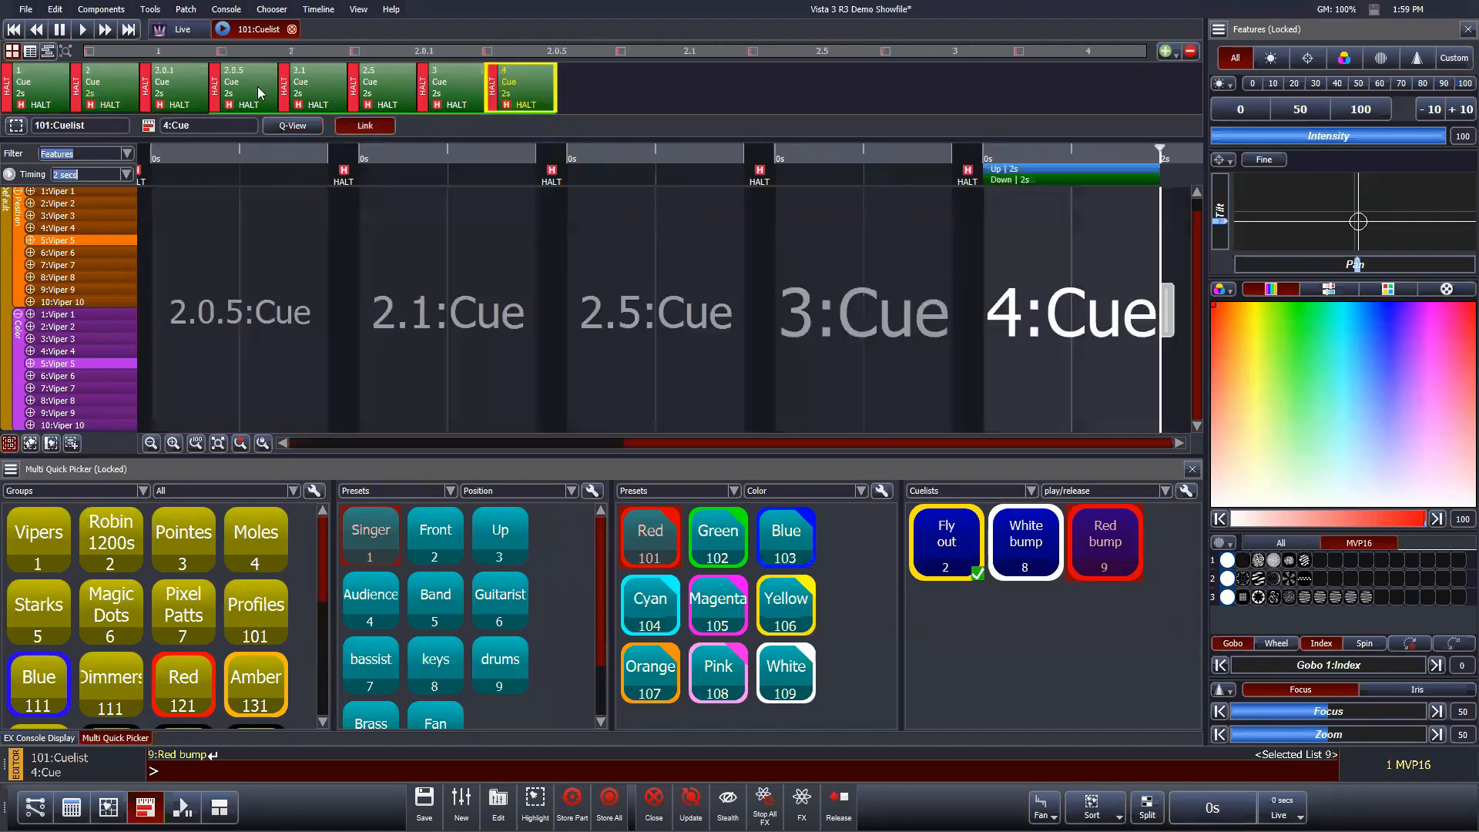
# Step: With Link enabled, step through the cuelist from cue 2.0.1 back to cue 1 and forward to cue 2.5
pyautogui.click(183, 73)
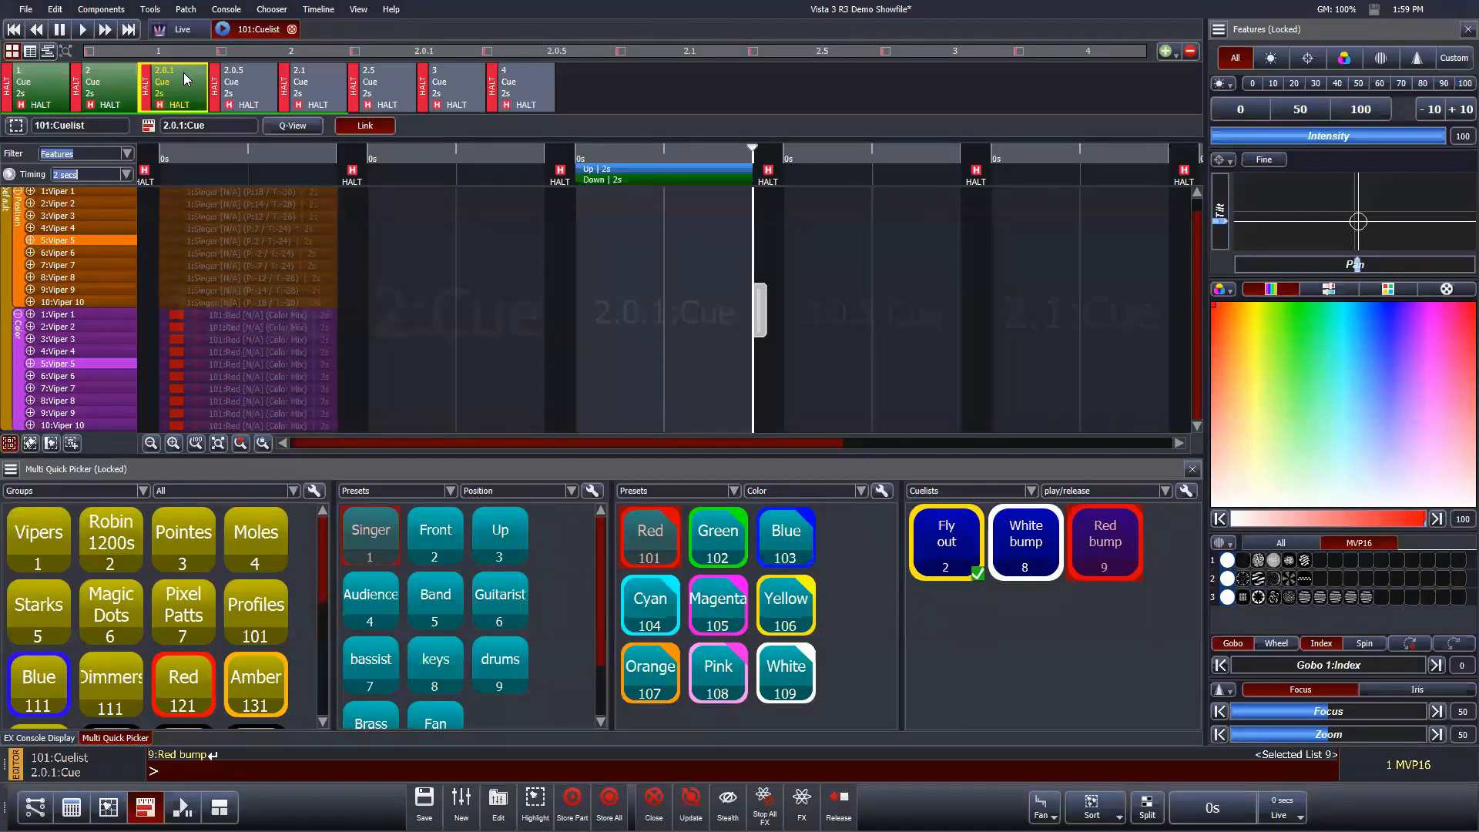
pyautogui.press('shift')
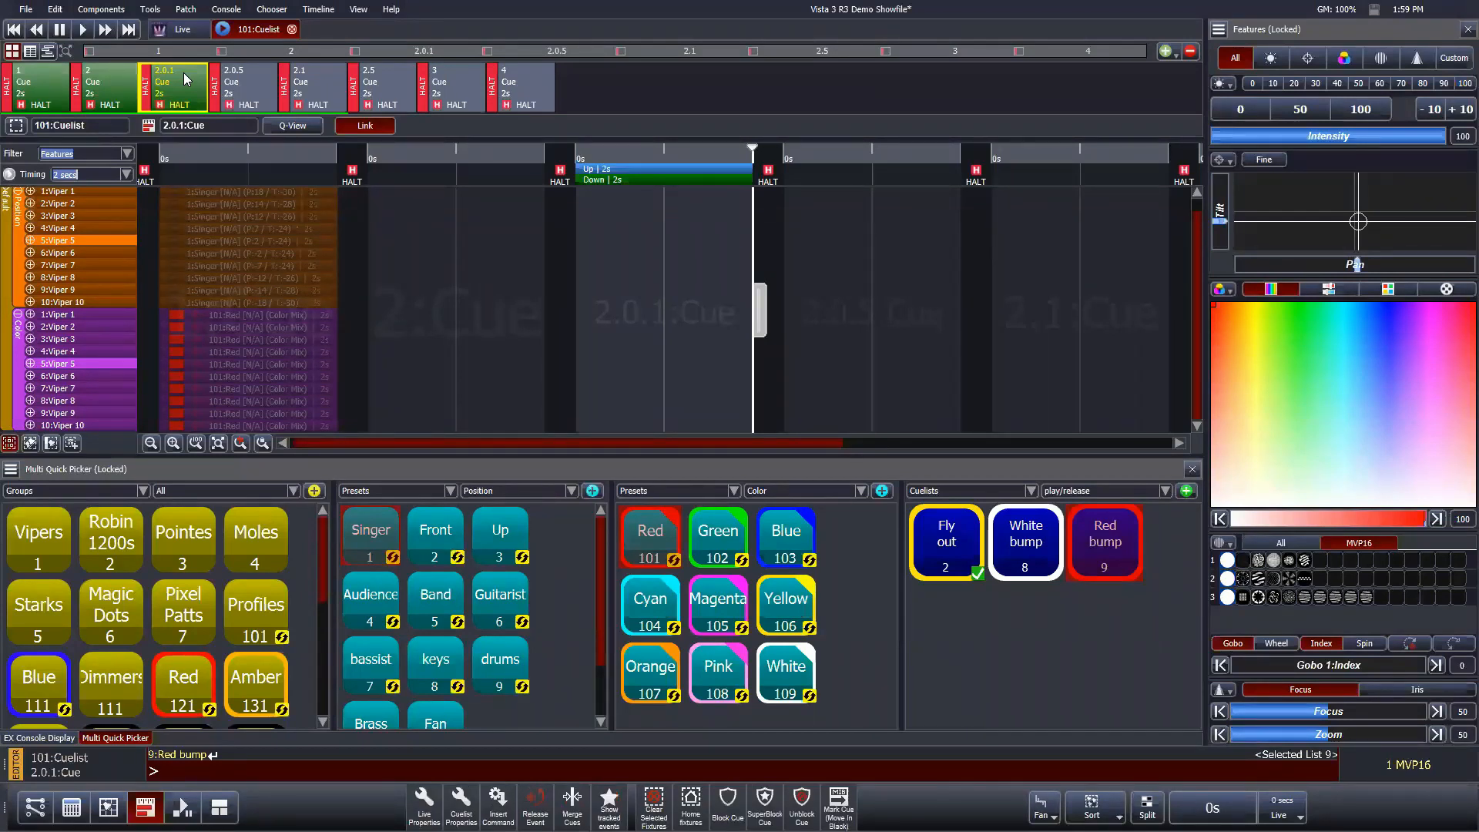
pyautogui.hotkey('shift', 'Left')
pyautogui.hotkey('shift', 'Left')
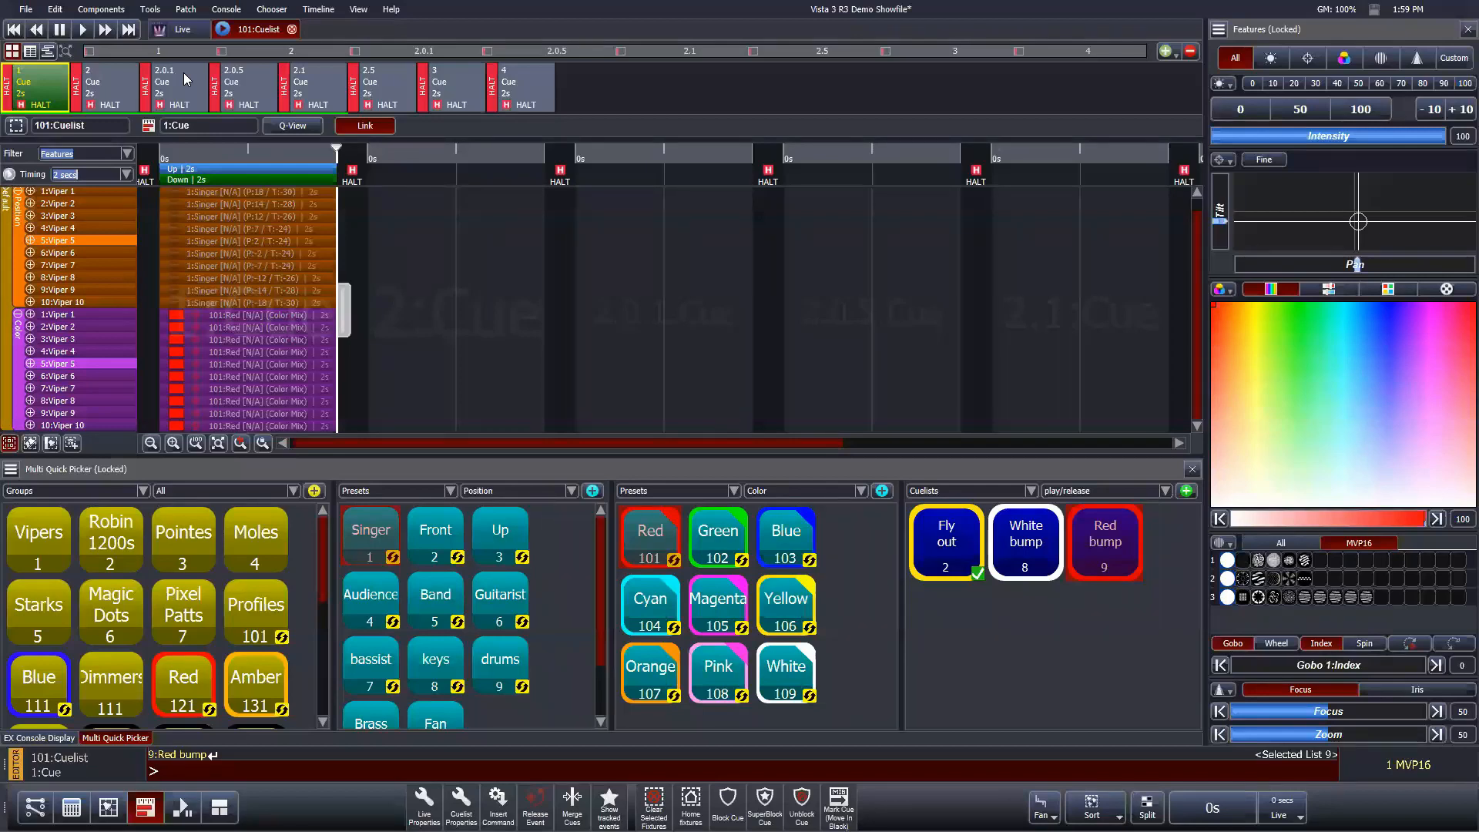
pyautogui.hotkey('shift', 'Right')
pyautogui.hotkey('shift', 'Right')
pyautogui.hotkey('shift', 'Right')
pyautogui.hotkey('shift', 'Right')
pyautogui.hotkey('shift', 'Right')
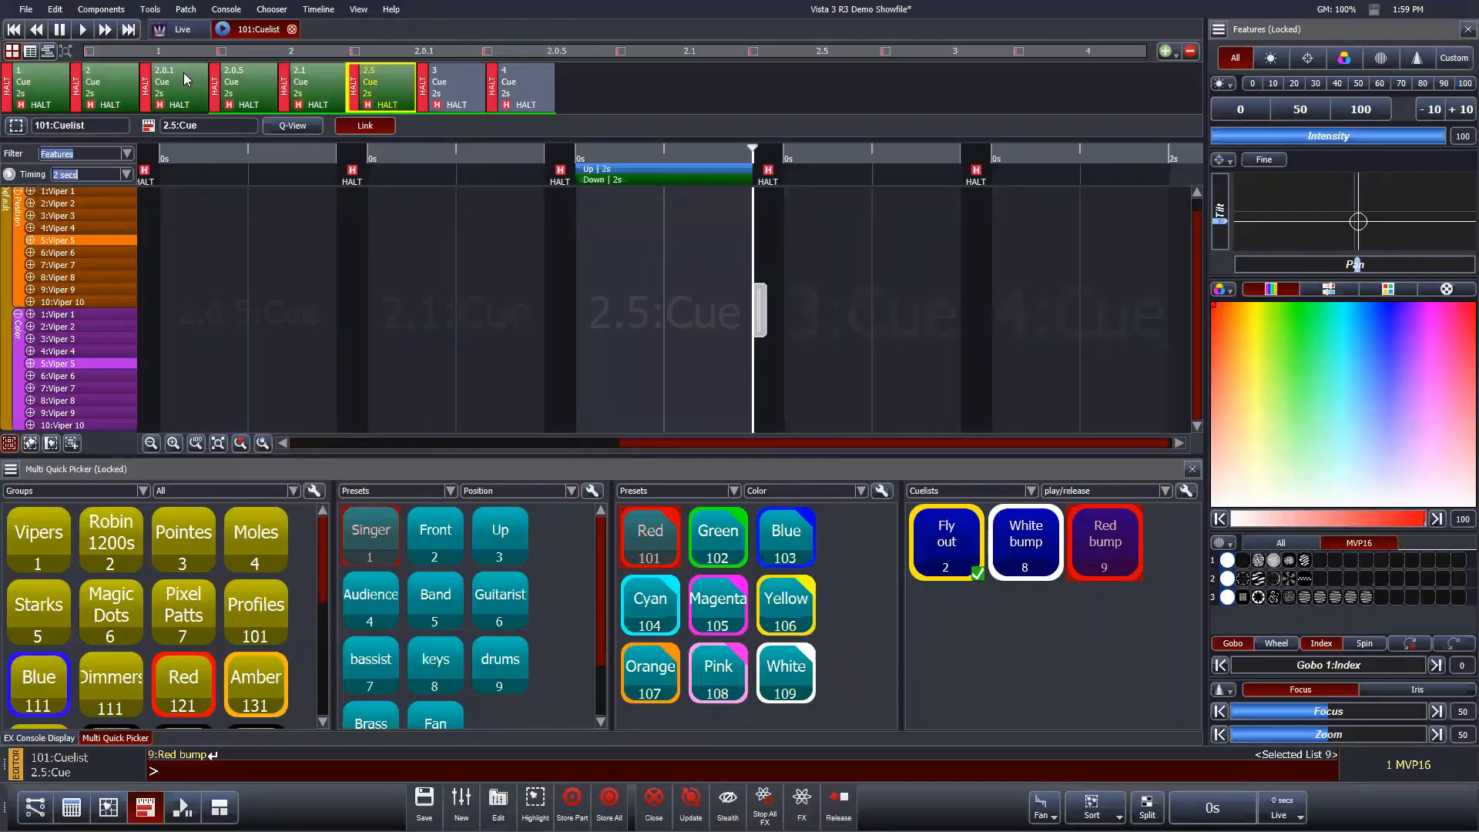
# Step: Turn off Link and view earlier cues in Q-View while cue 2.5 keeps playing, returning to the playing cue
pyautogui.click(351, 129)
pyautogui.hotkey('shift', 'Left')
pyautogui.hotkey('shift', 'Left')
pyautogui.hotkey('shift', 'Left')
pyautogui.hotkey('shift', 'Left')
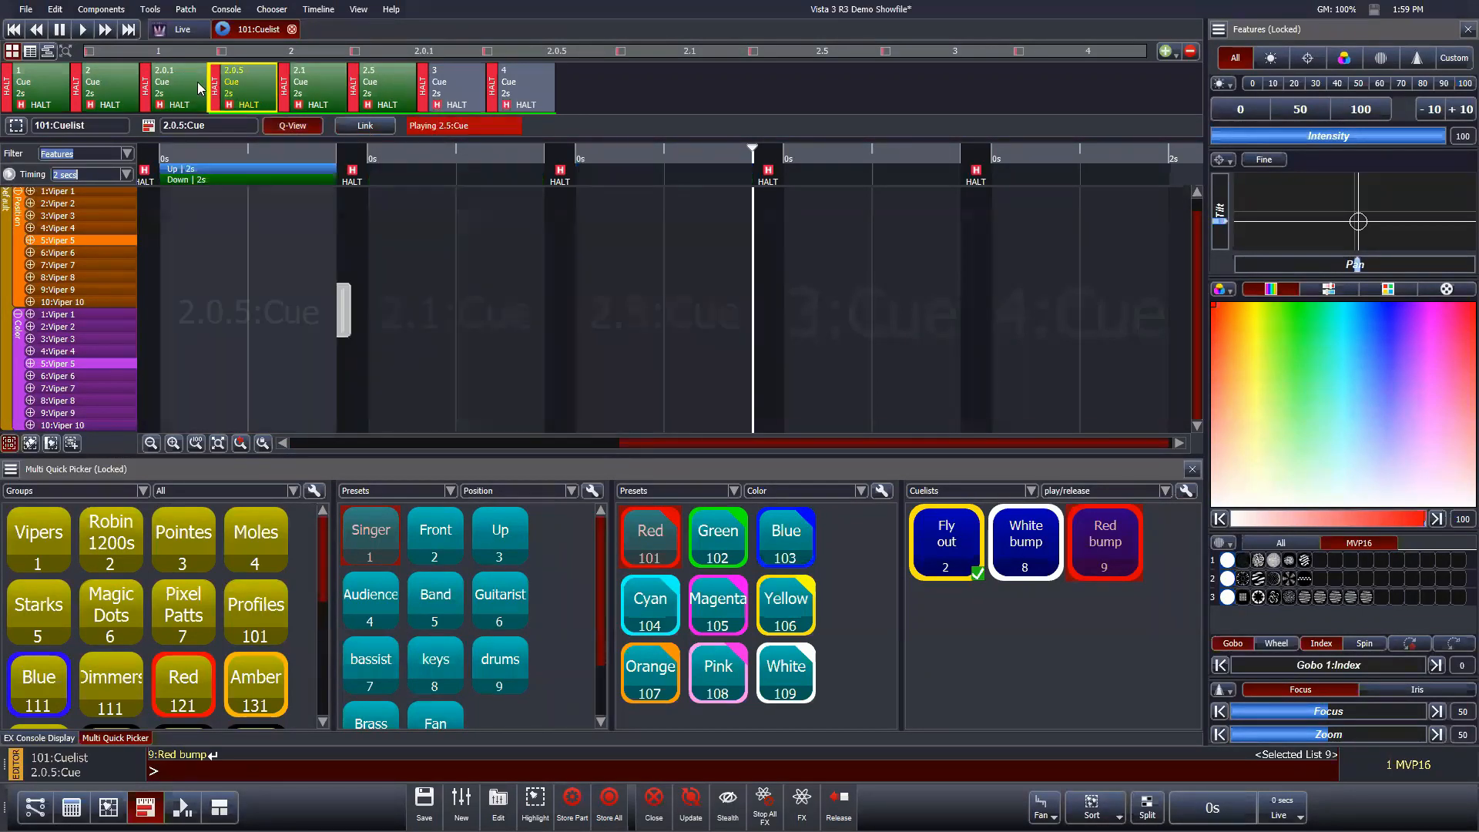
pyautogui.click(296, 131)
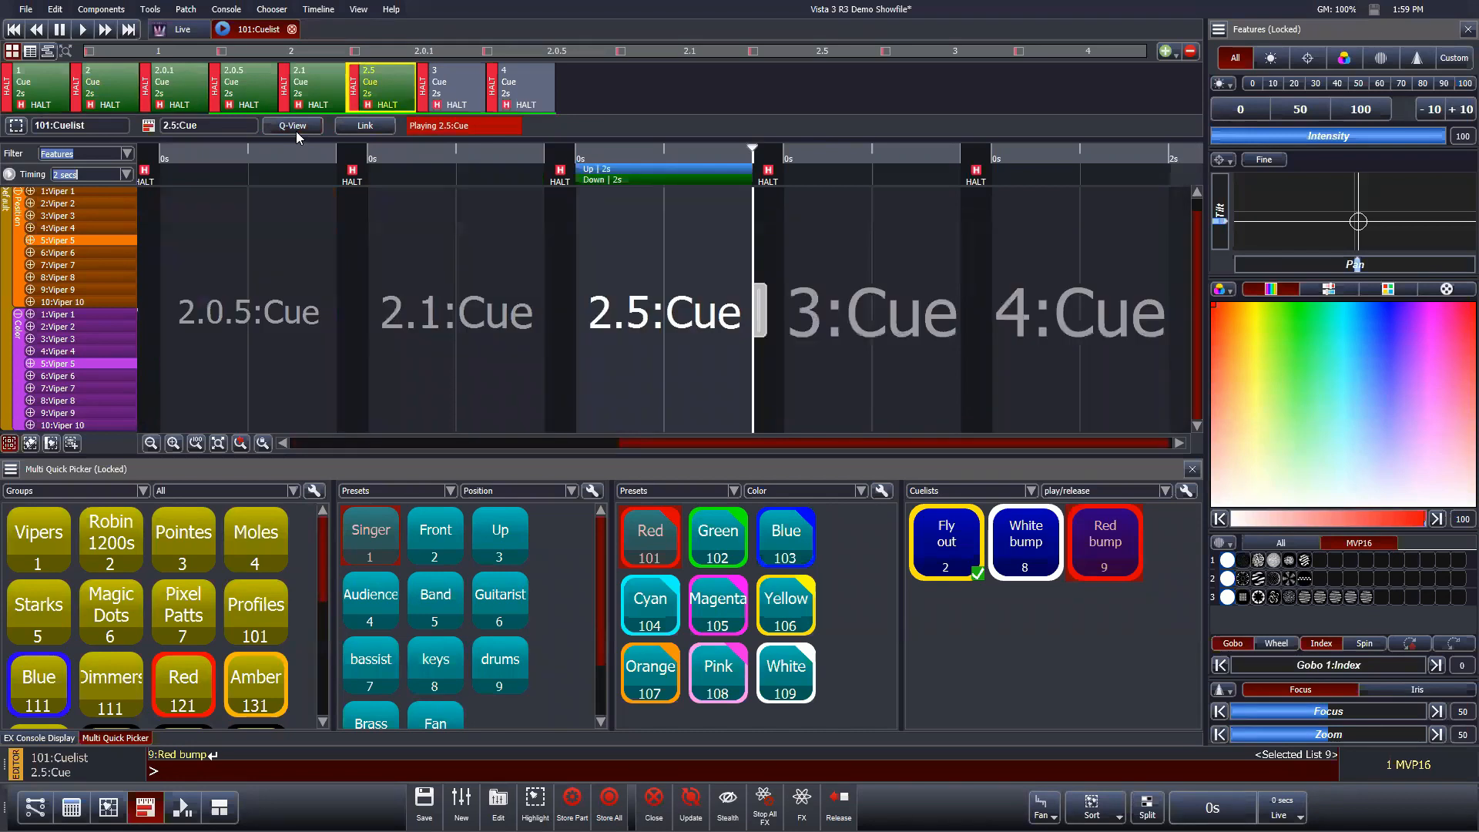
# Step: With Q-View and Link off, step playback back and forth between cues 2.0.5 and 2.5, finishing at cue 2
pyautogui.press('shift')
pyautogui.hotkey('shift', 'Left')
pyautogui.hotkey('shift', 'Left')
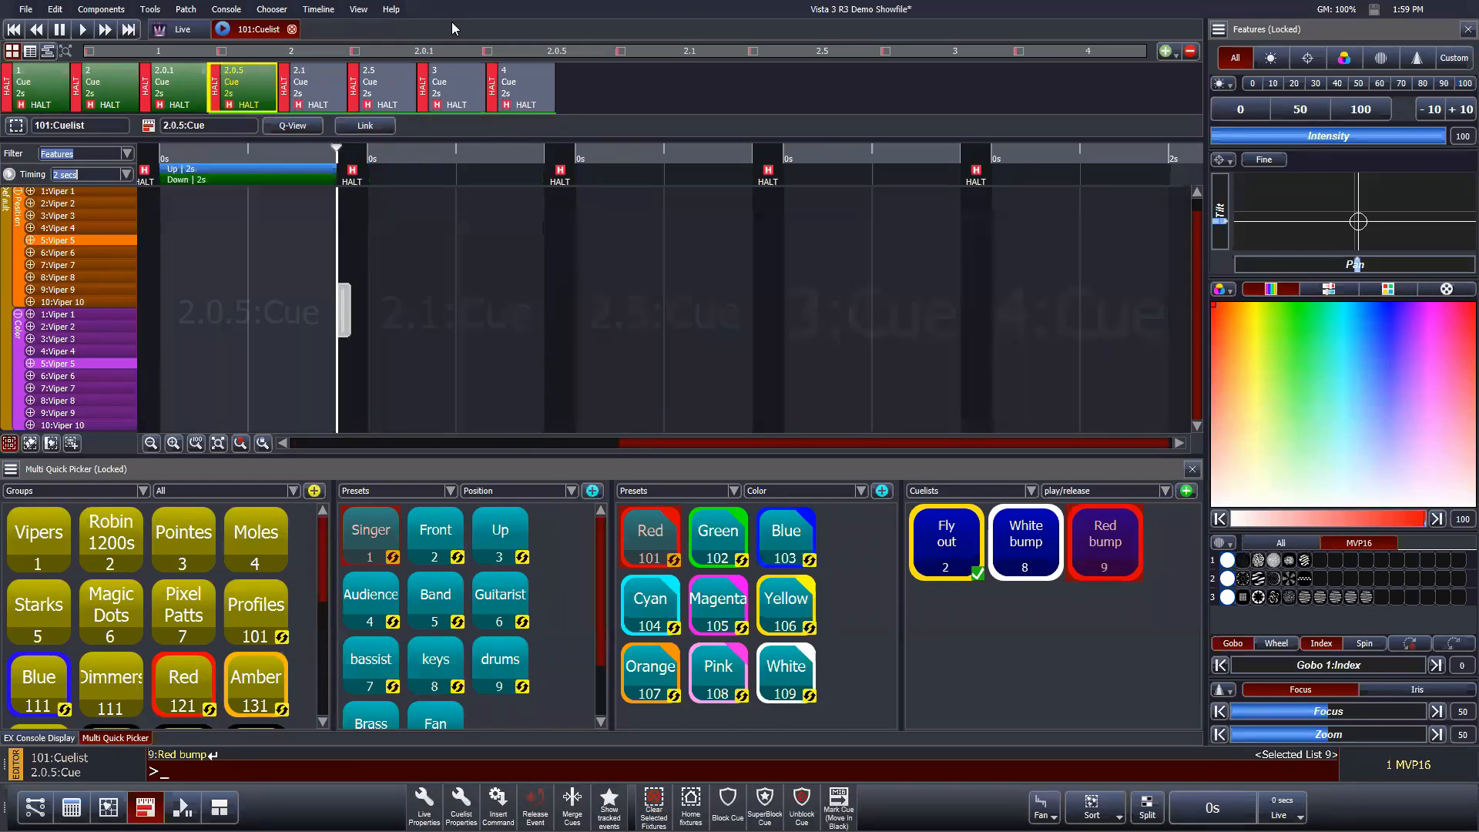
pyautogui.hotkey('shift', 'Right')
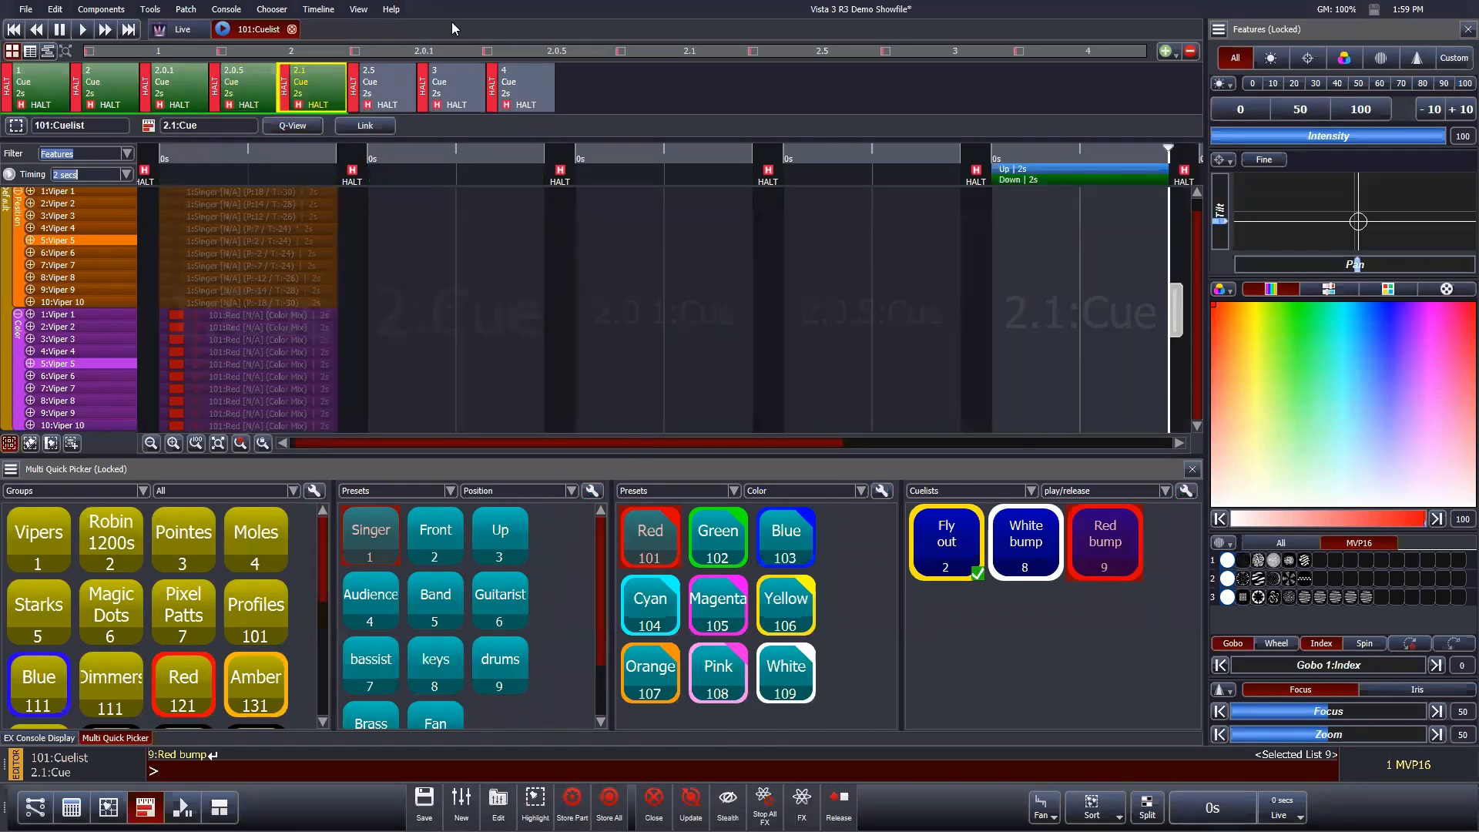
pyautogui.hotkey('shift', 'Right')
pyautogui.hotkey('shift', 'Right')
pyautogui.hotkey('shift', 'Right')
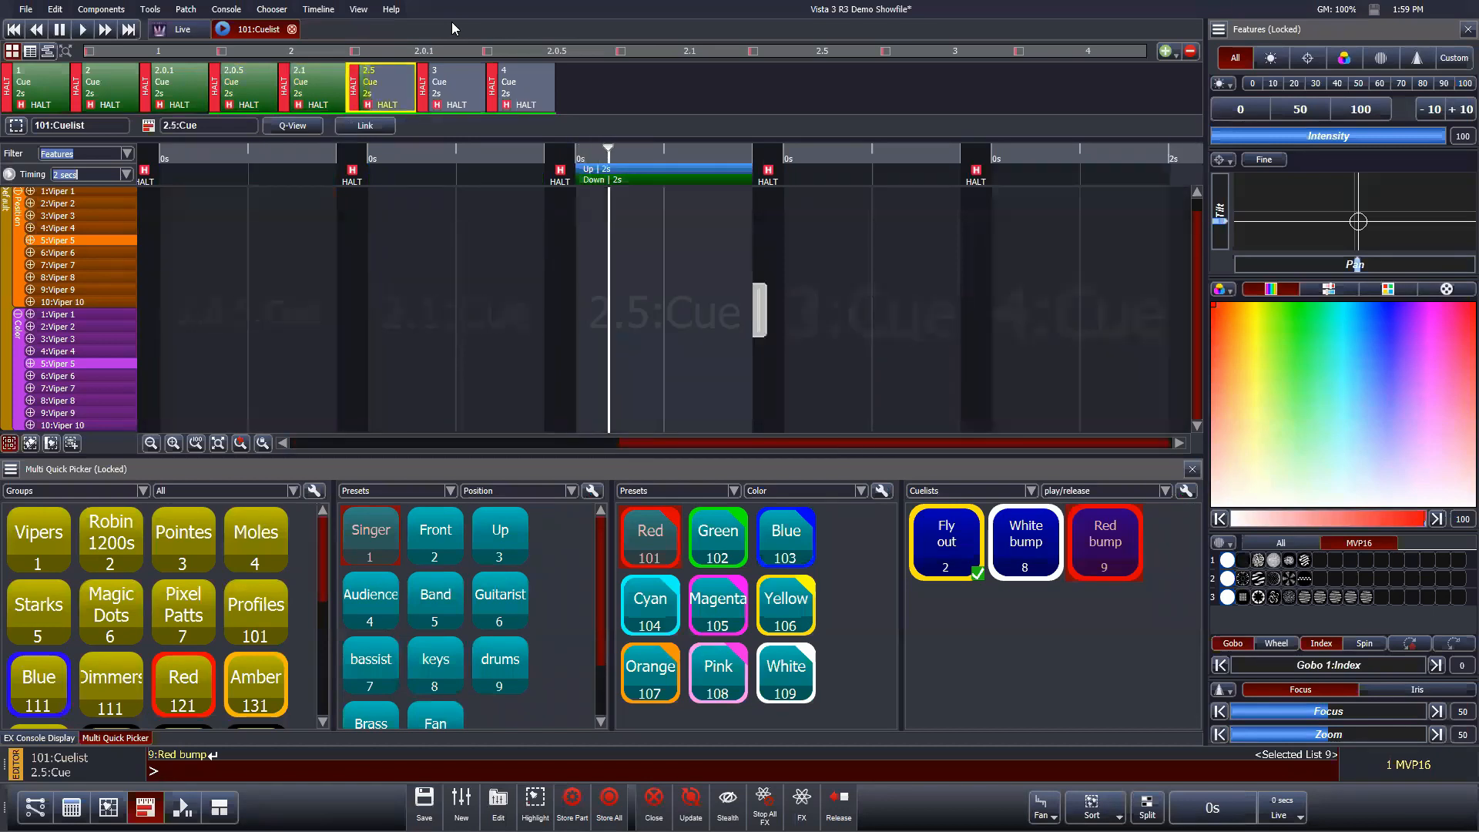
pyautogui.hotkey('shift', 'Right')
pyautogui.hotkey('shift', 'Right')
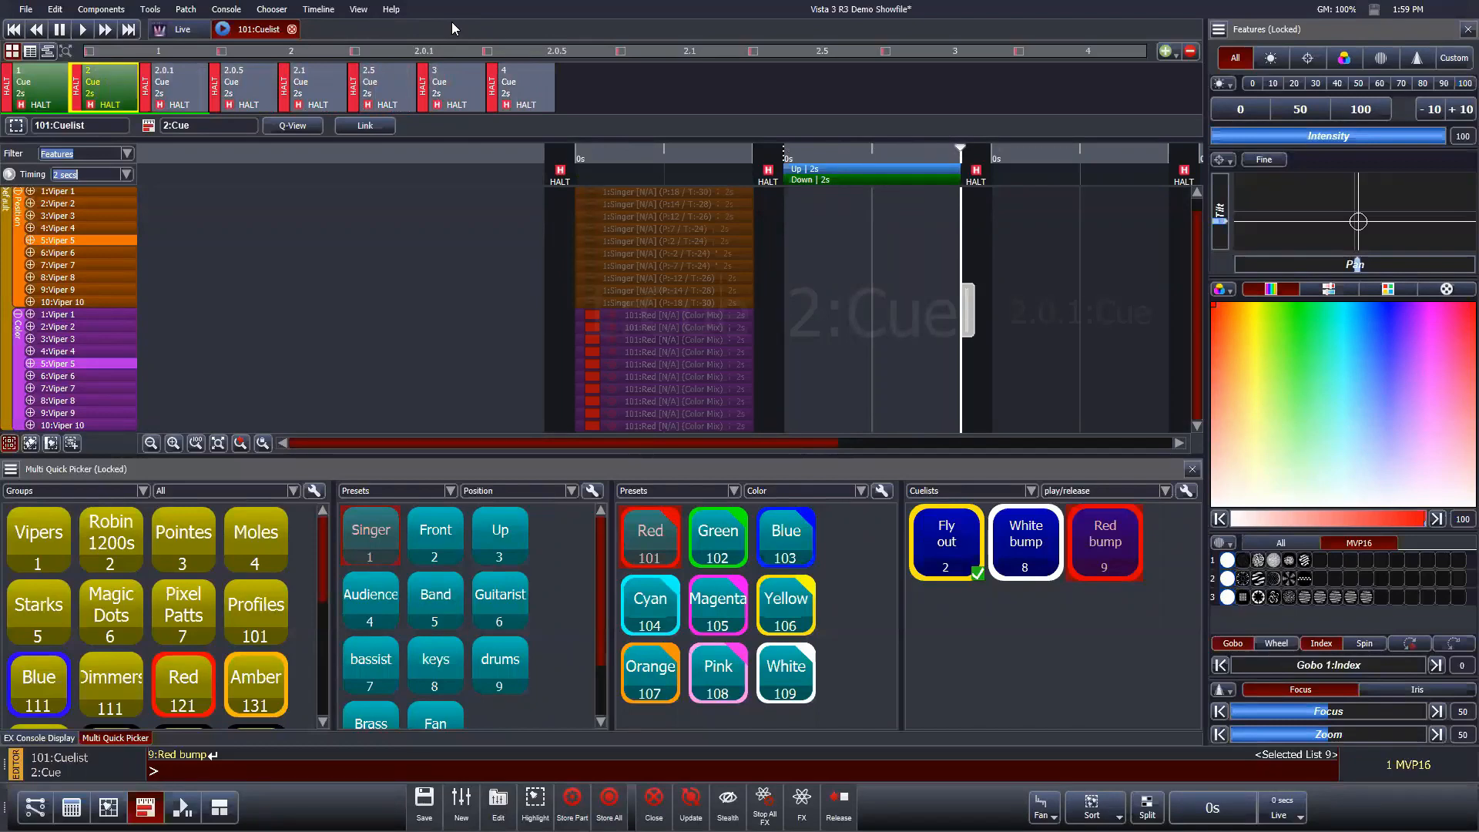
# Step: Step playback forward from cue 2 to cue 4 and return to cue 1
pyautogui.hotkey('shift', 'Right')
pyautogui.hotkey('shift', 'Right')
pyautogui.hotkey('shift', 'Right')
pyautogui.hotkey('shift', 'Right')
pyautogui.hotkey('shift', 'Right')
pyautogui.hotkey('shift', 'Right')
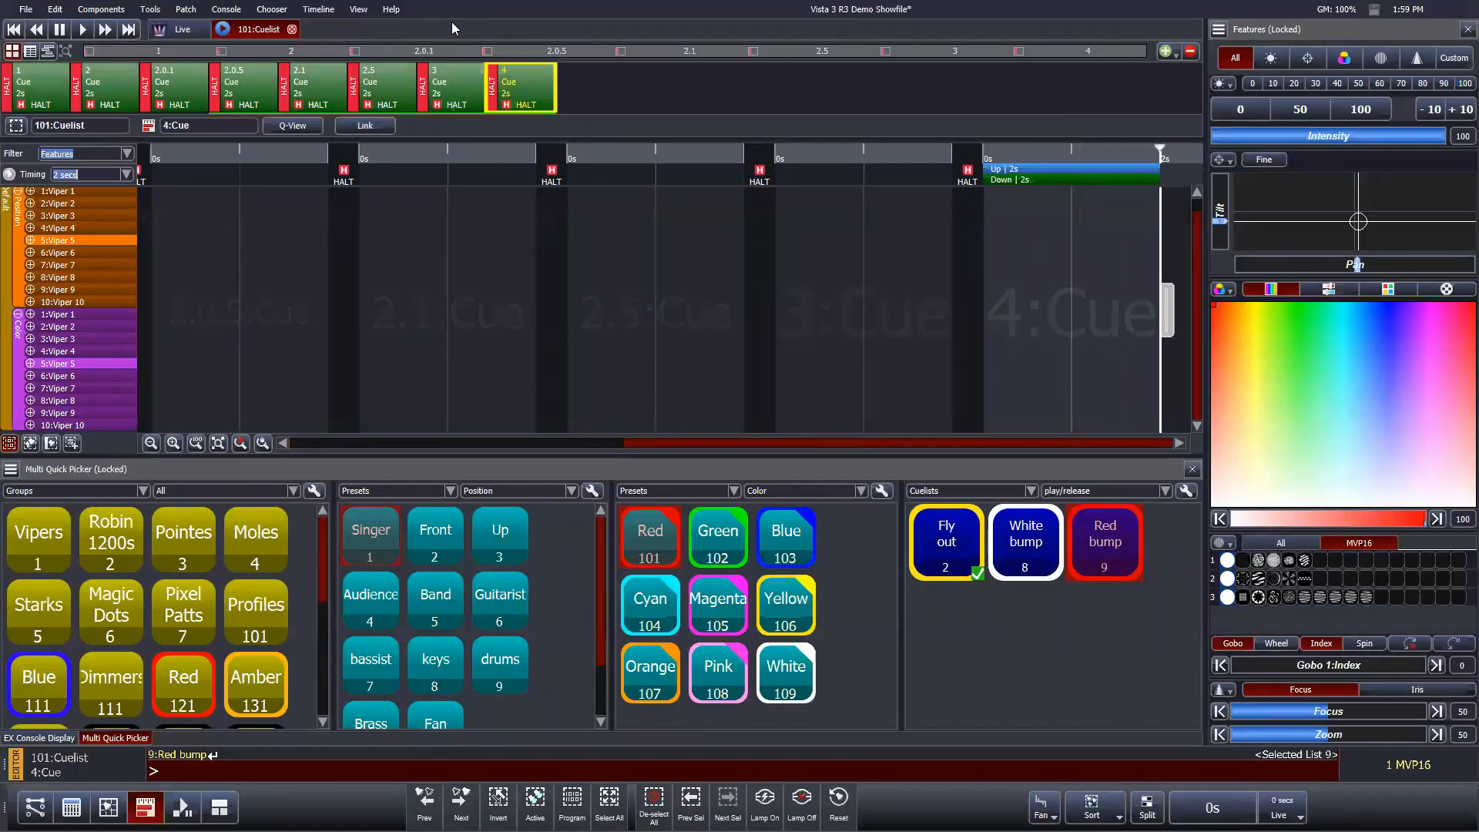
pyautogui.hotkey('shift', 'Left')
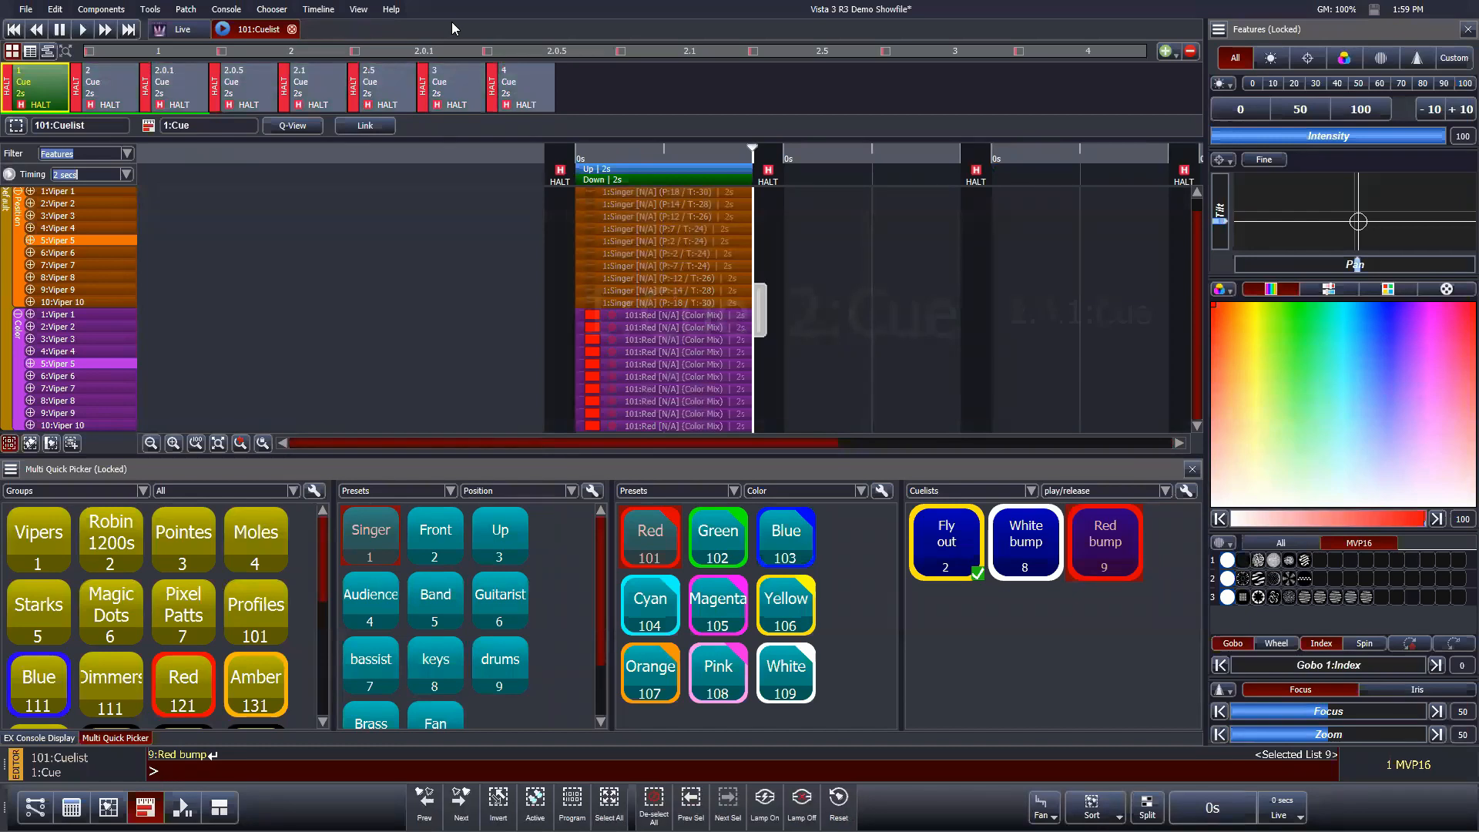
pyautogui.hotkey('shift', 'Right')
pyautogui.hotkey('shift', 'Left')
# Step: Show the EX console display in a window beside the visualizer and raise the Fly out cuelist's fader to 100
pyautogui.click(107, 804)
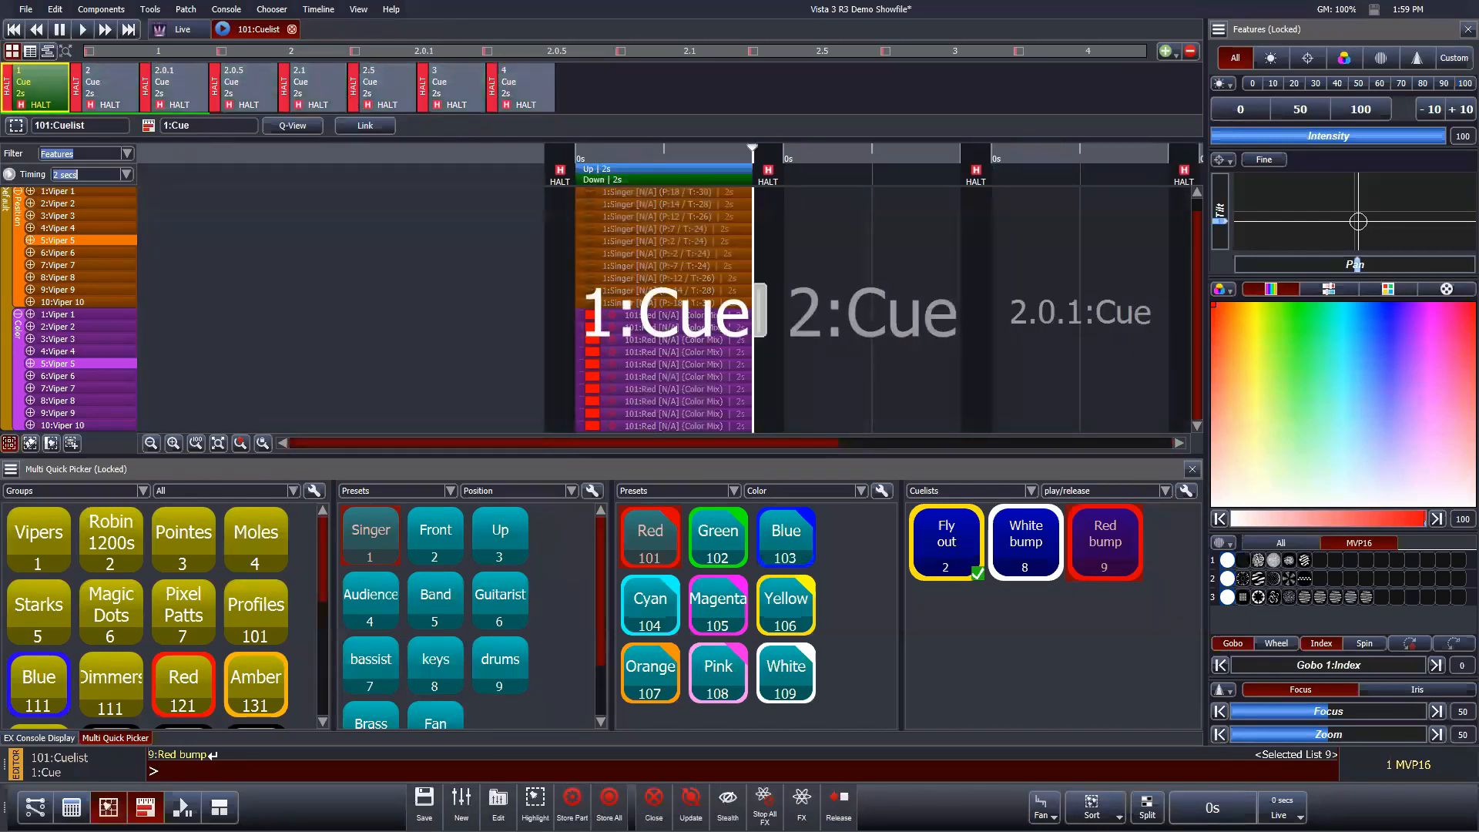
pyautogui.click(36, 807)
pyautogui.click(72, 807)
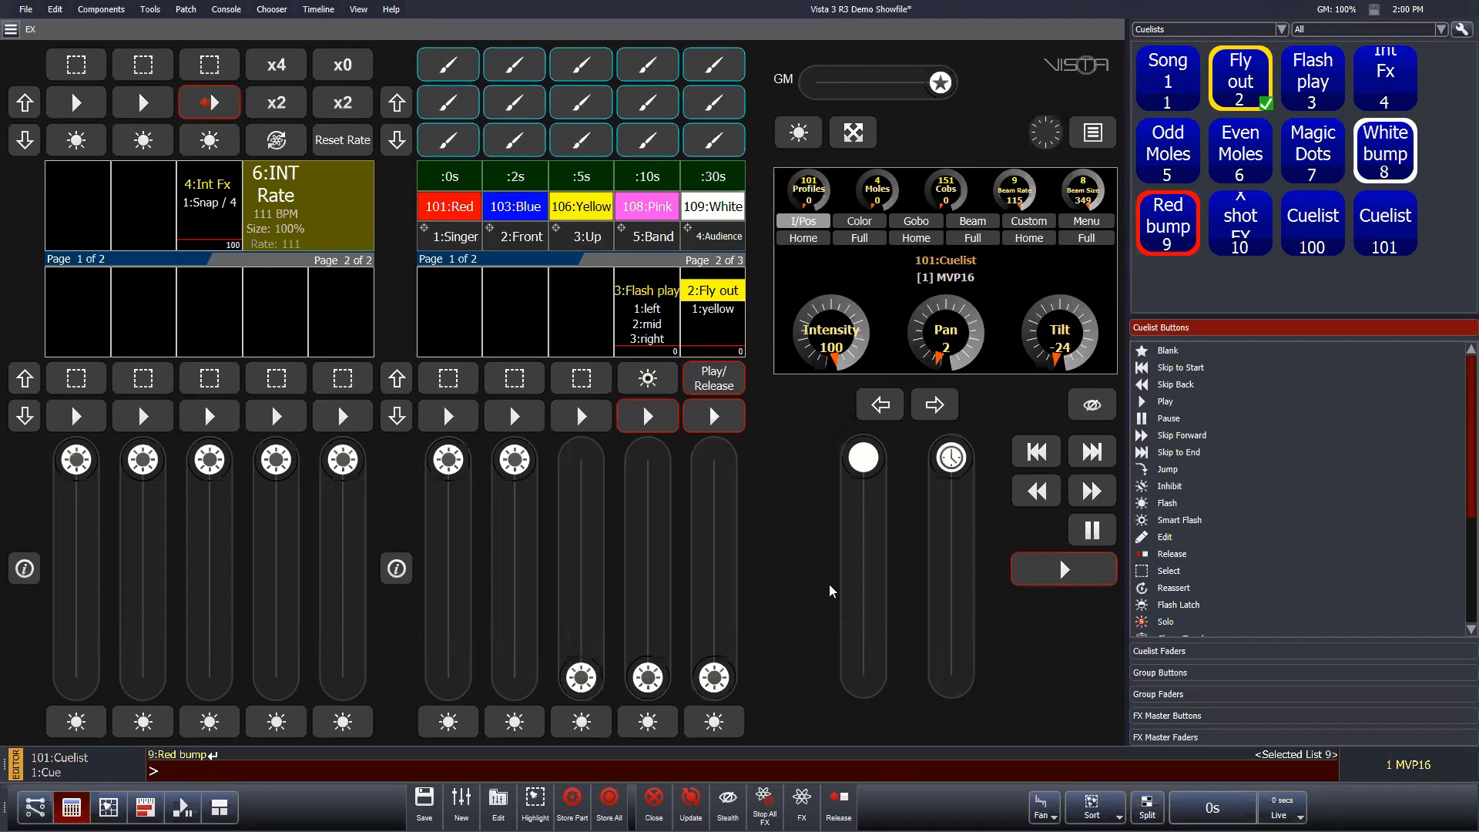
pyautogui.hotkey('alt', 'Return')
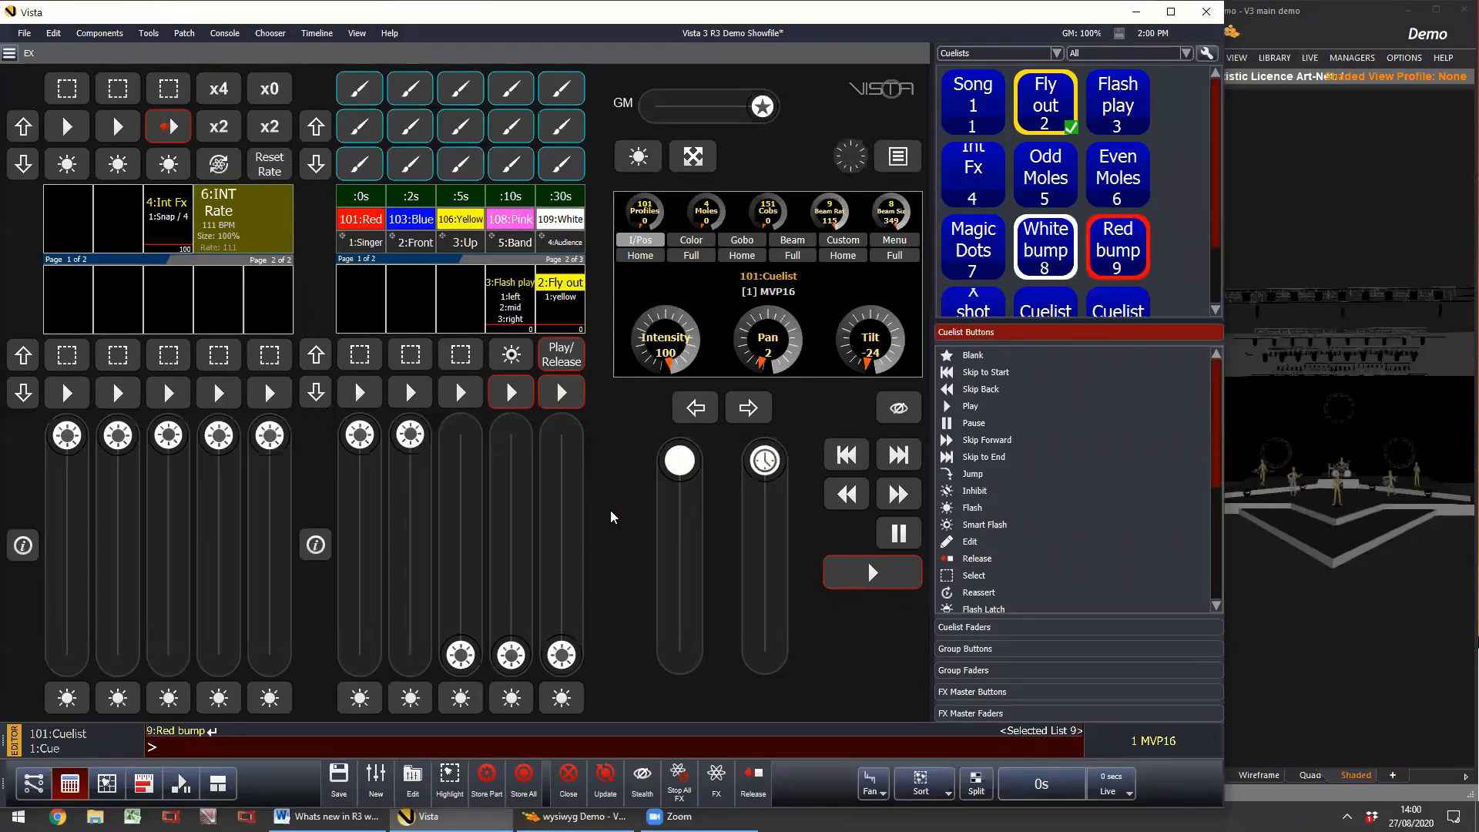
pyautogui.moveTo(562, 655); pyautogui.dragTo(562, 435)
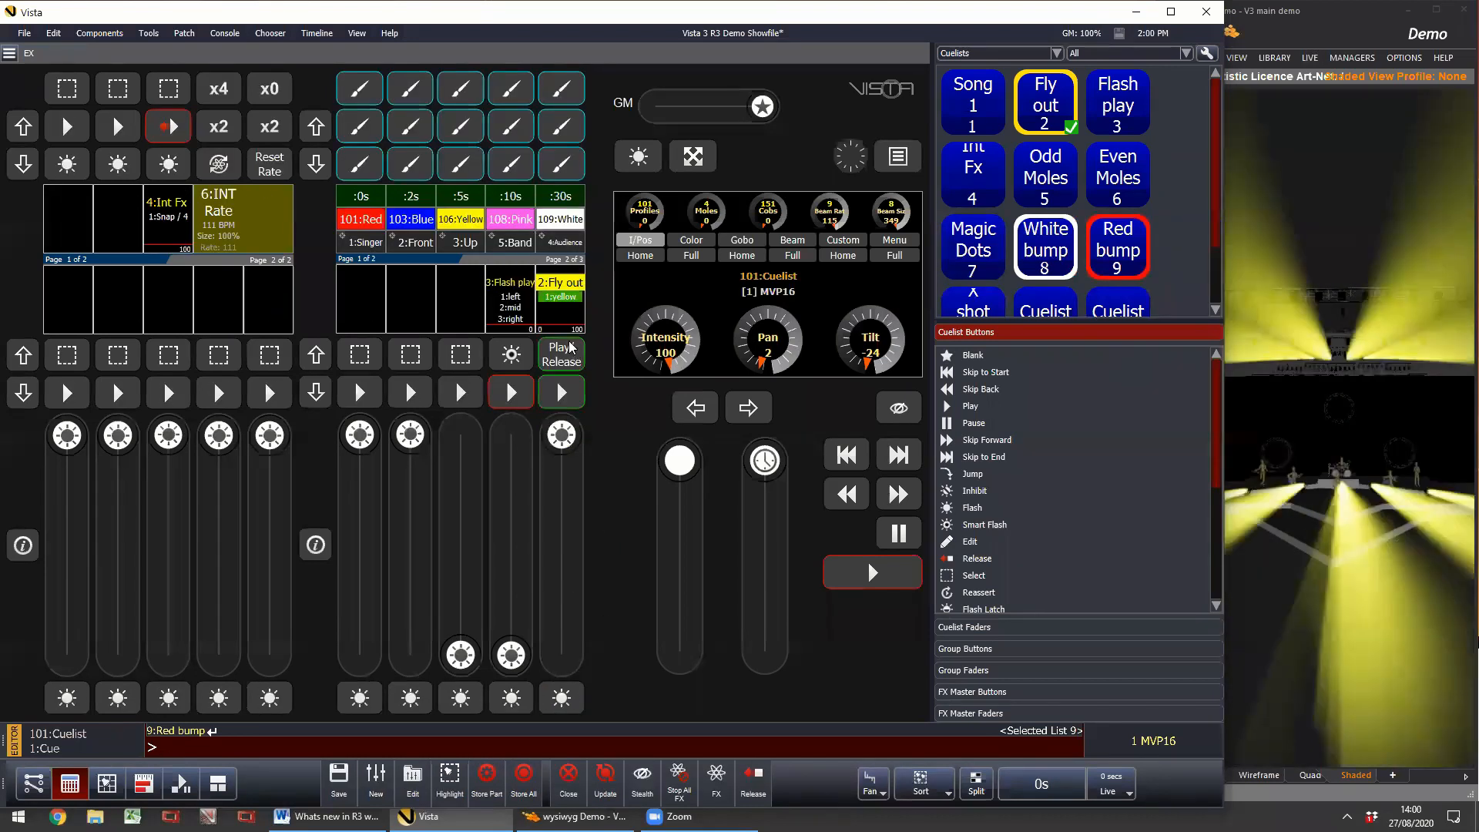
# Step: In the cuelist's properties, set Fader Intensity Time to Manual and apply the change
pyautogui.press('p')
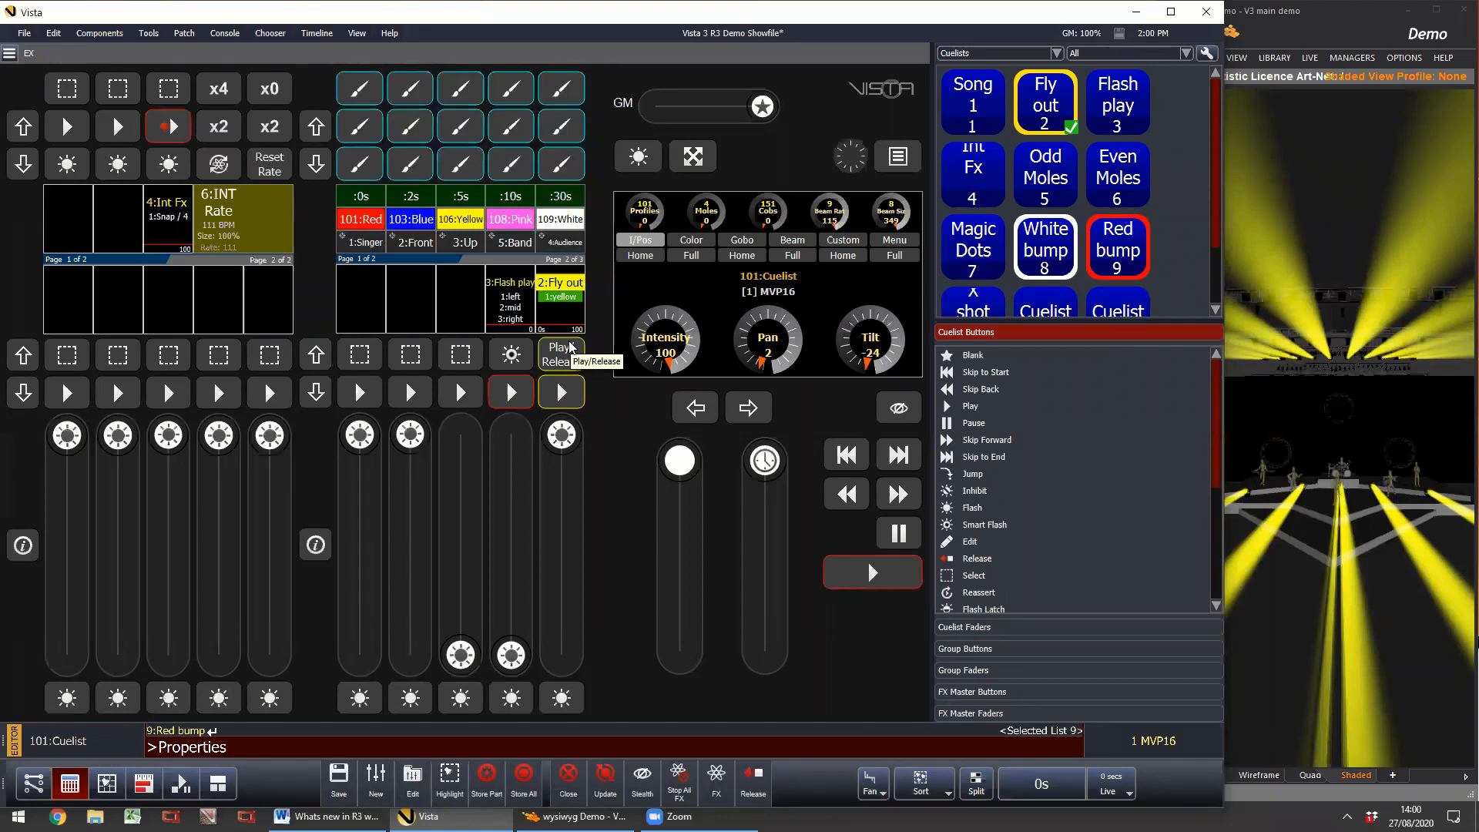
pyautogui.press('Return')
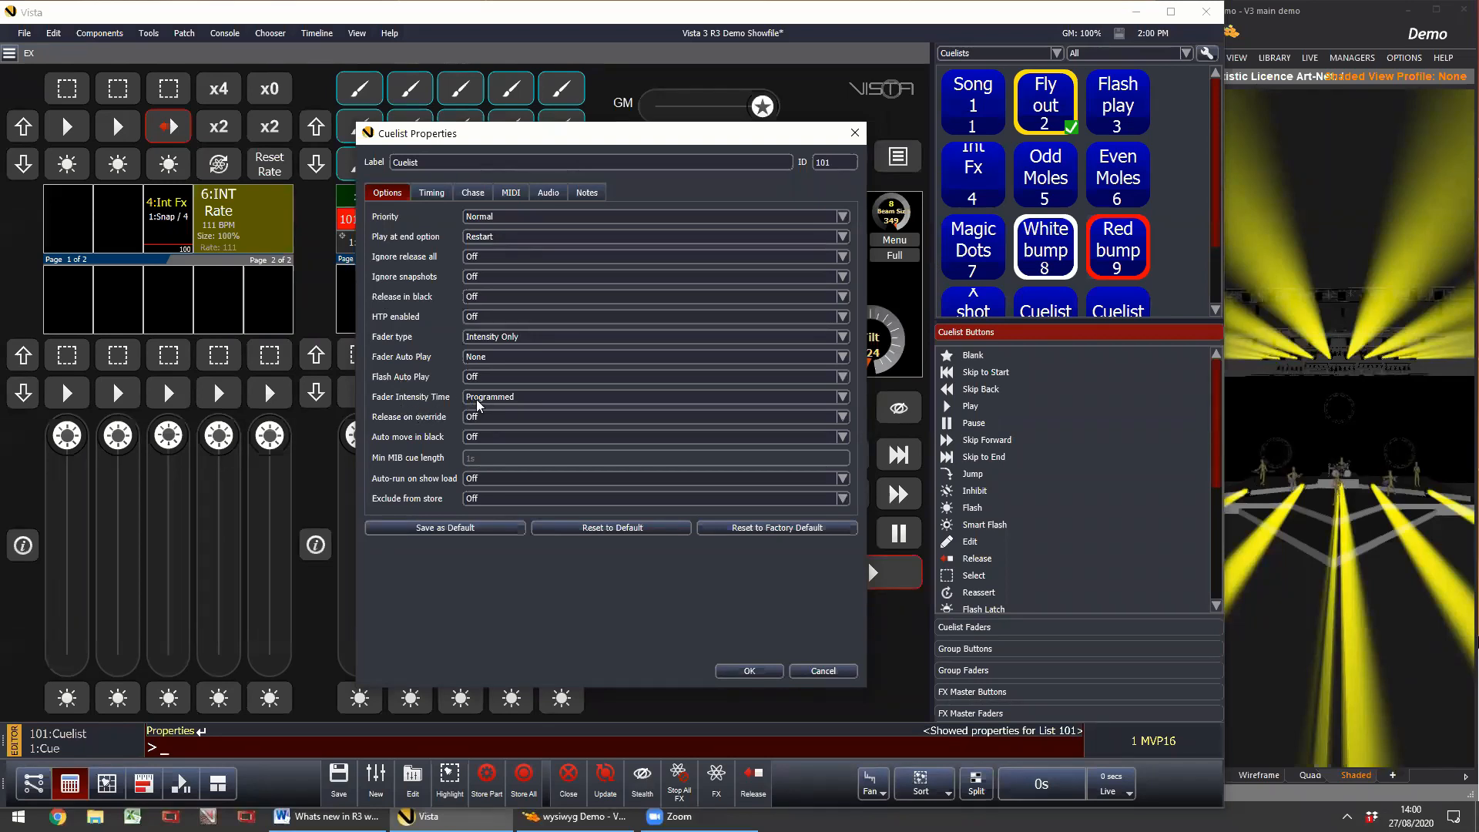
pyautogui.click(501, 400)
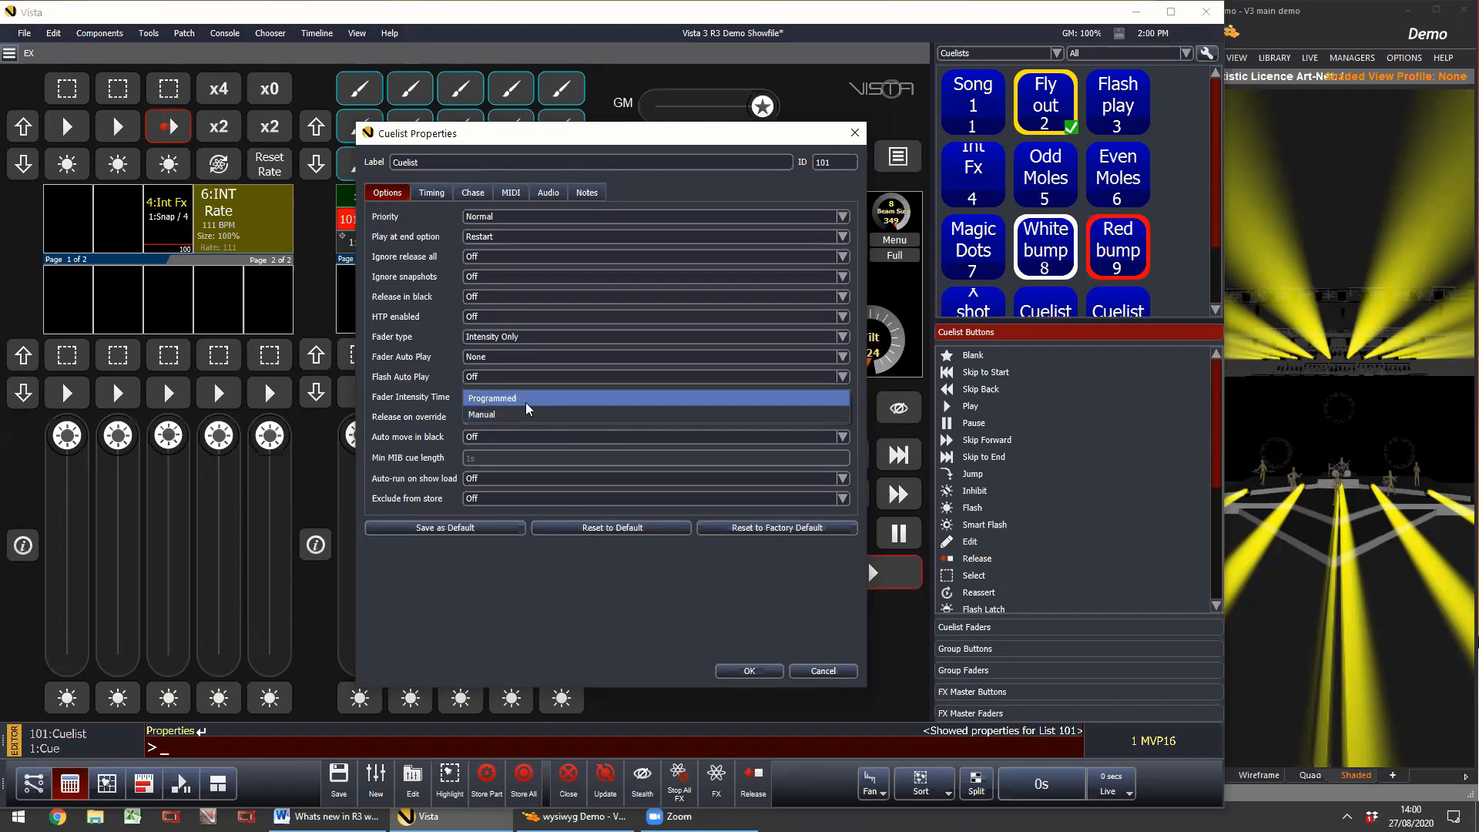
pyautogui.click(509, 402)
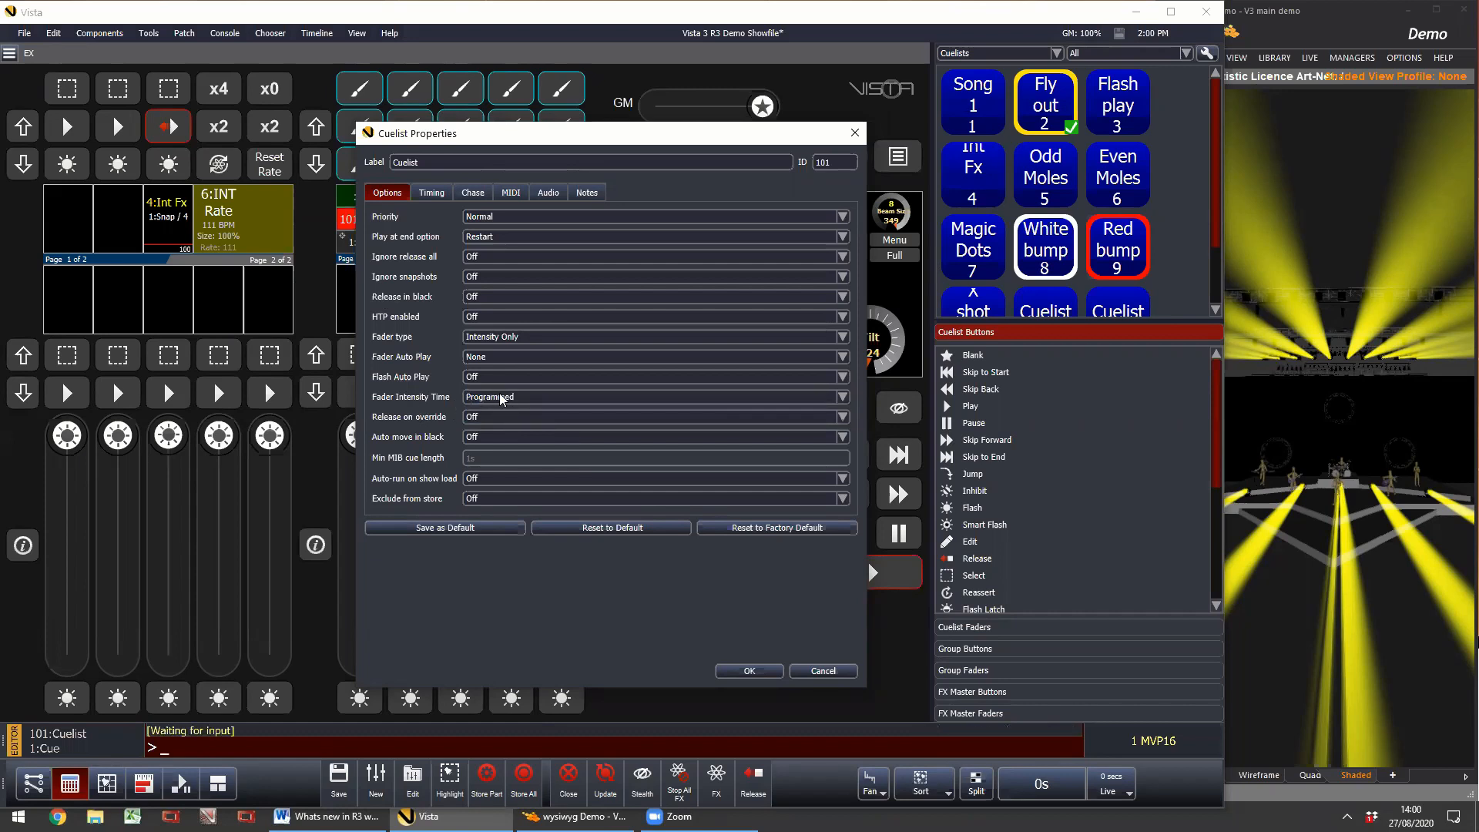
pyautogui.click(501, 397)
pyautogui.click(509, 414)
pyautogui.click(494, 401)
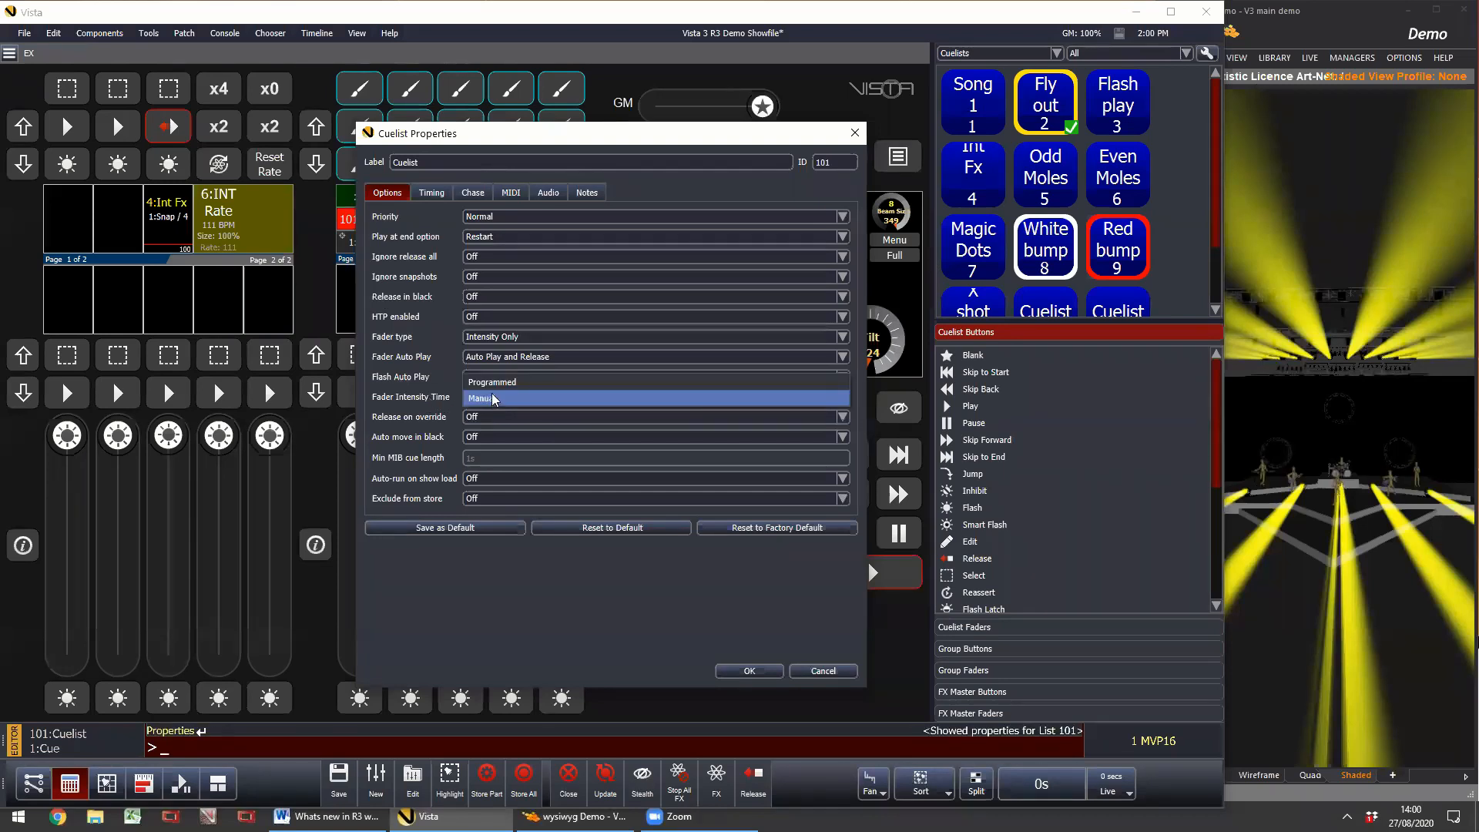
pyautogui.click(496, 400)
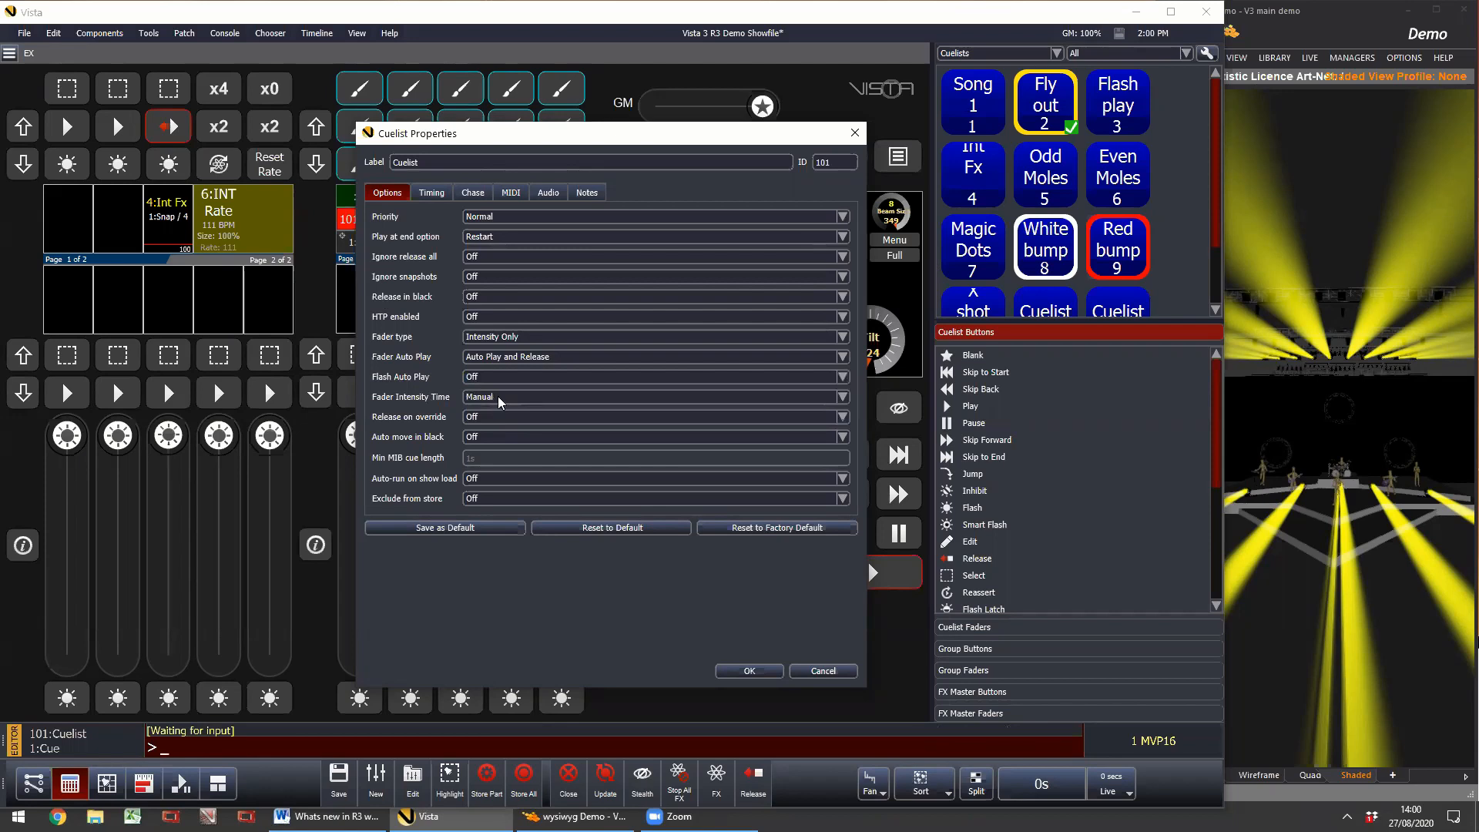
pyautogui.click(498, 401)
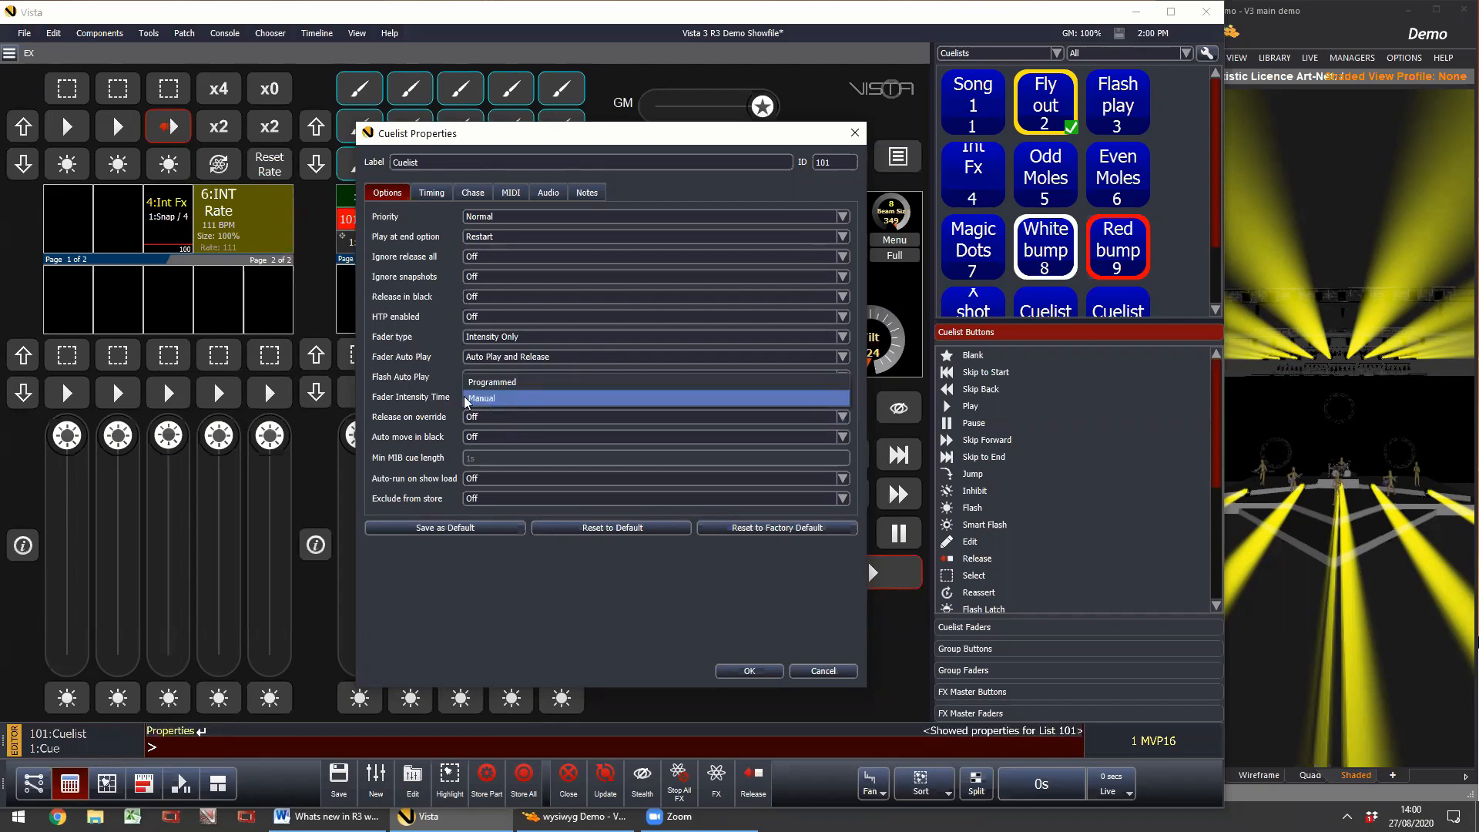
pyautogui.click(497, 398)
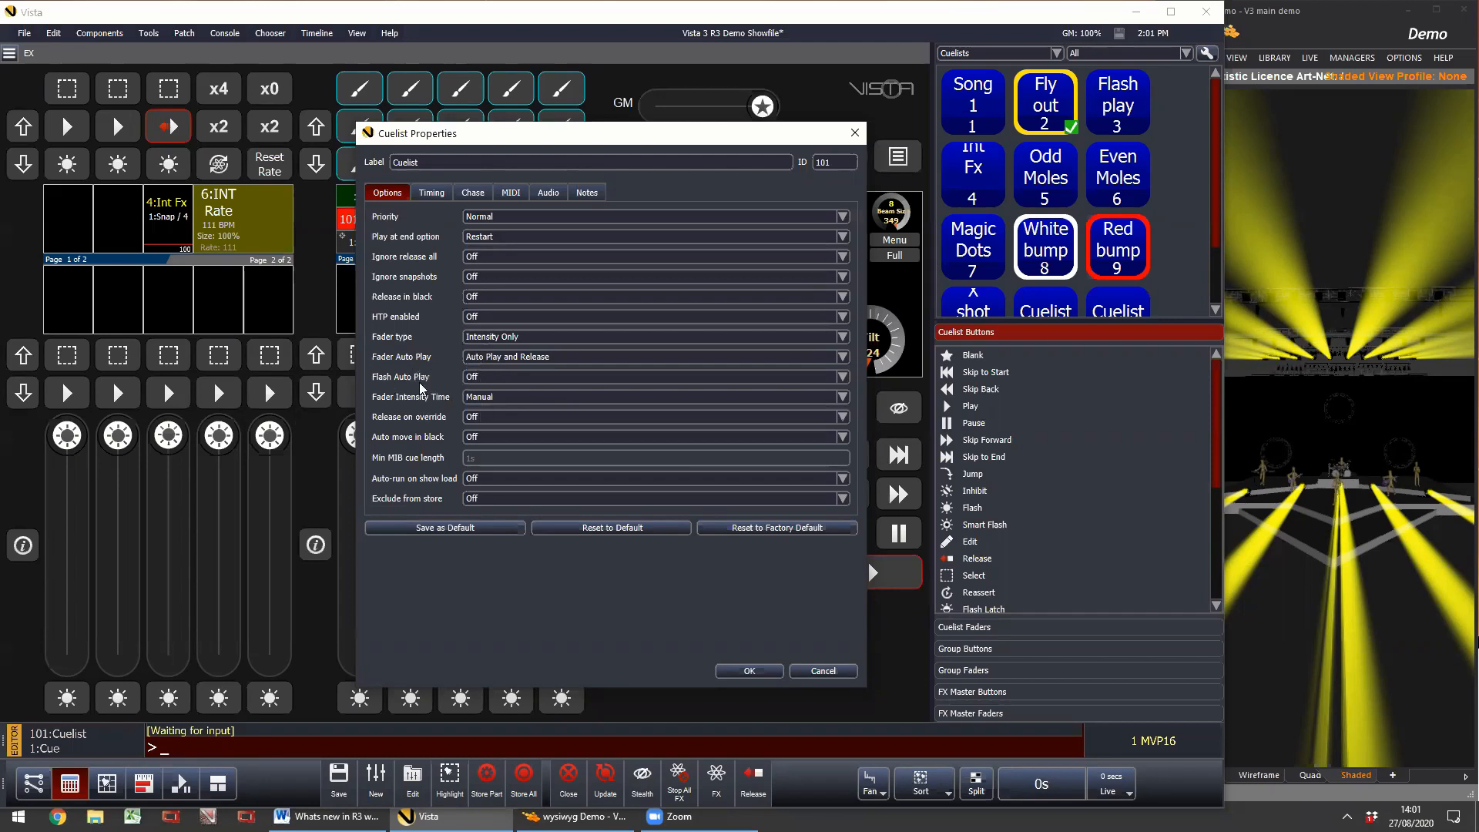
pyautogui.click(765, 674)
# Step: Flash the Fly out cuelist with its fader at 0, and run that fader up to 100 and back to 0
pyautogui.moveTo(563, 440); pyautogui.dragTo(573, 695)
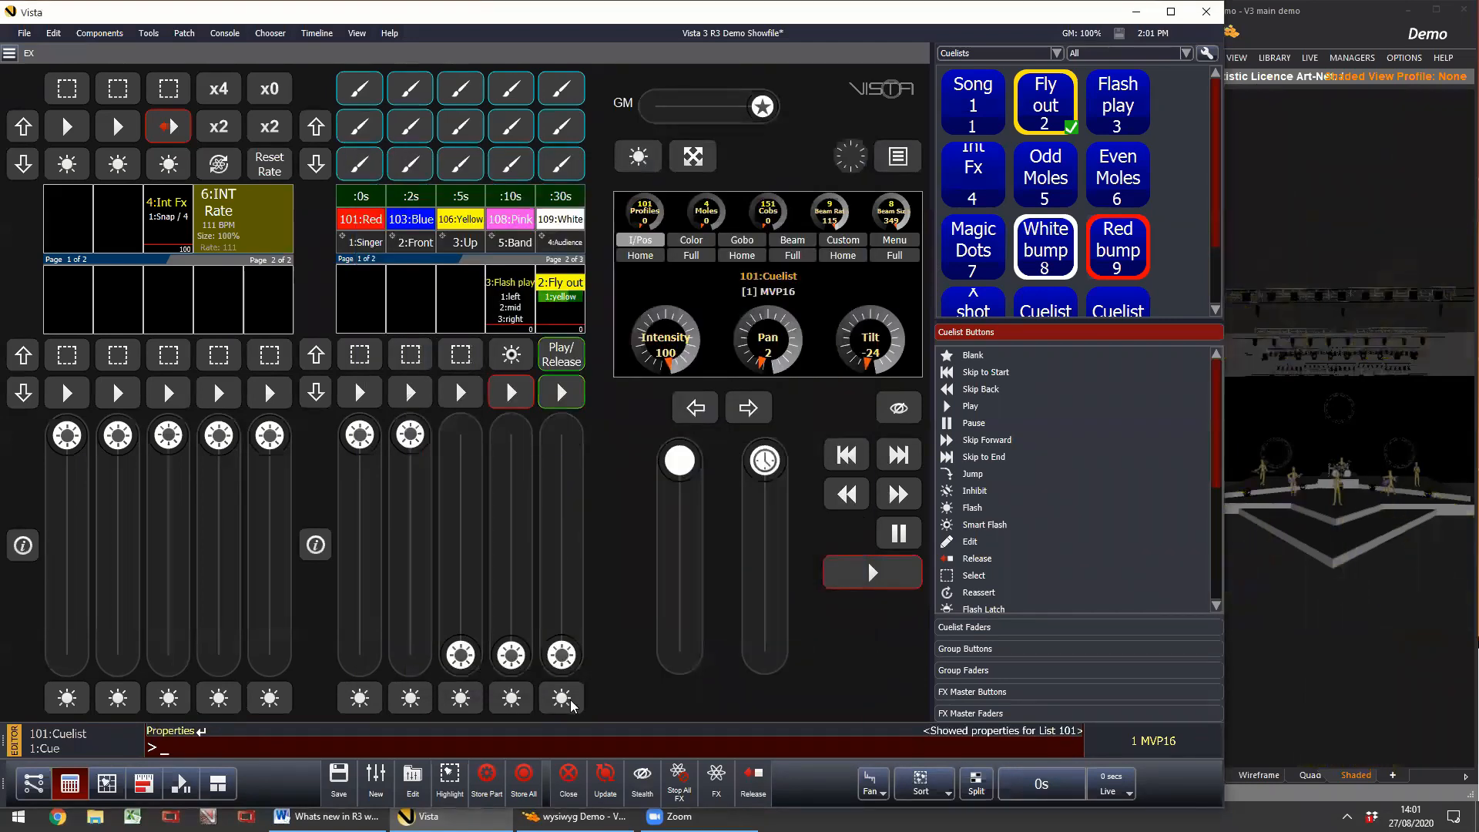
pyautogui.click(562, 698)
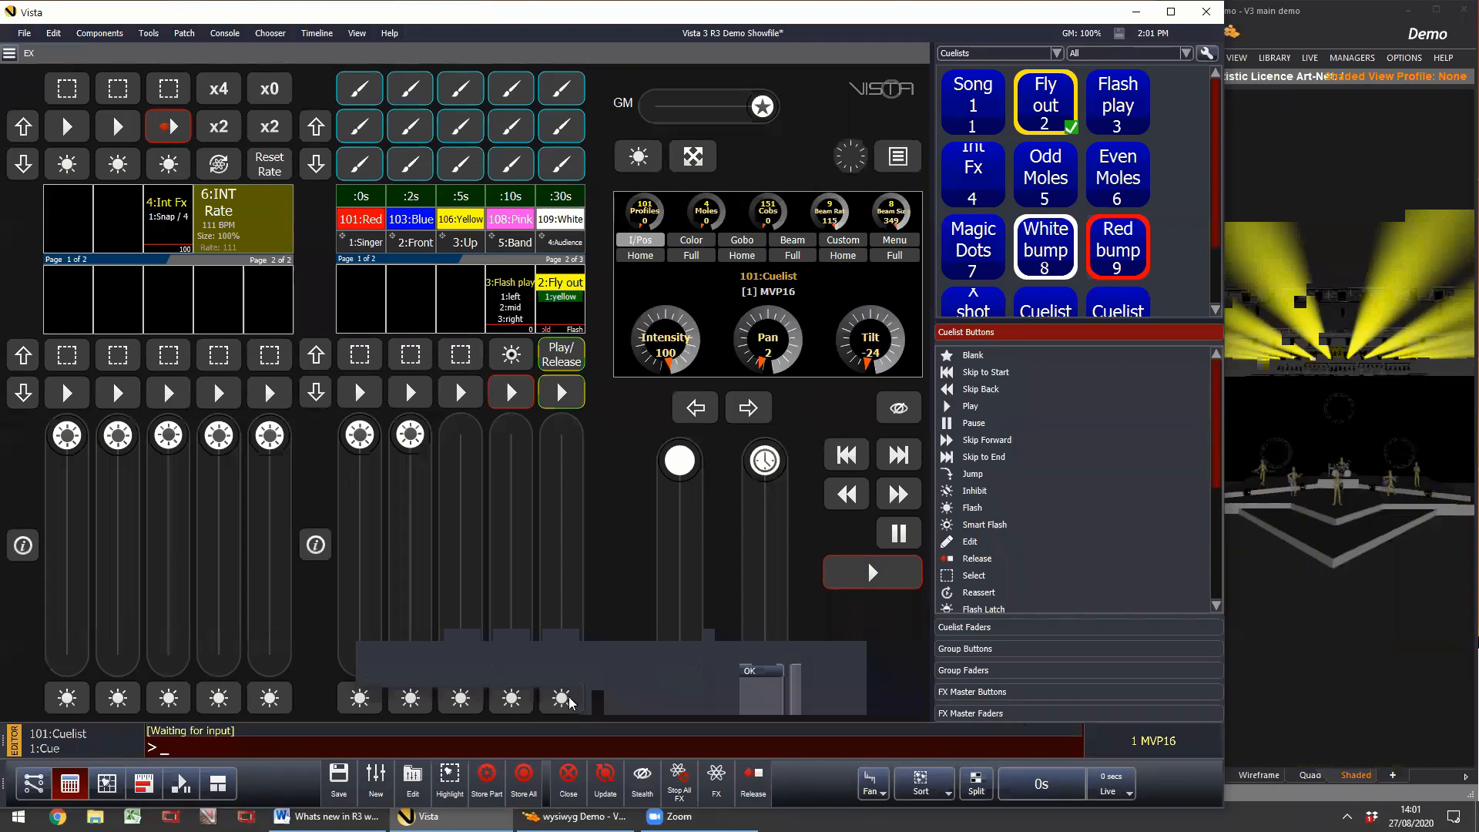
pyautogui.click(570, 701)
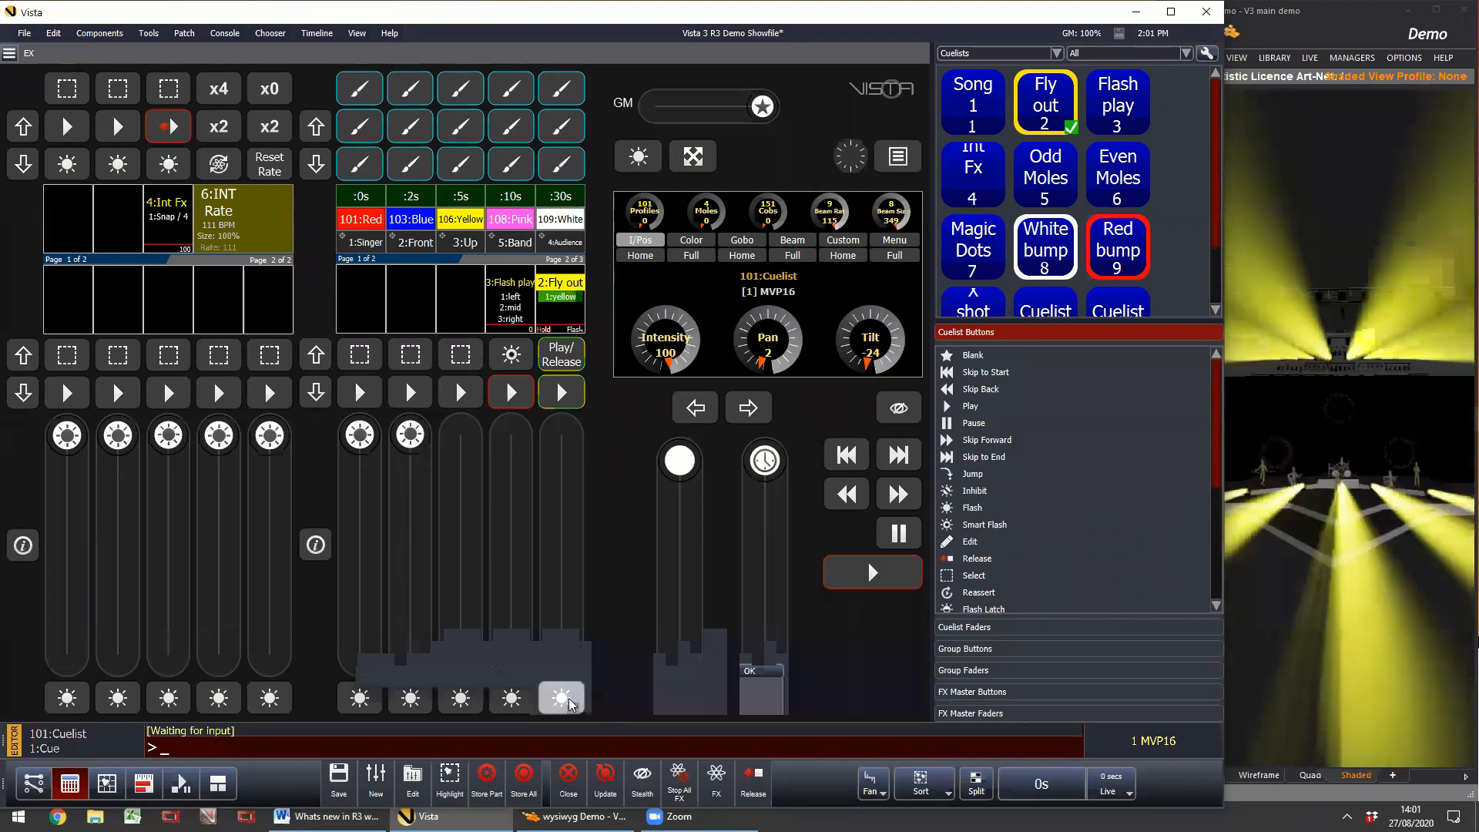
pyautogui.moveTo(570, 669); pyautogui.dragTo(598, 400)
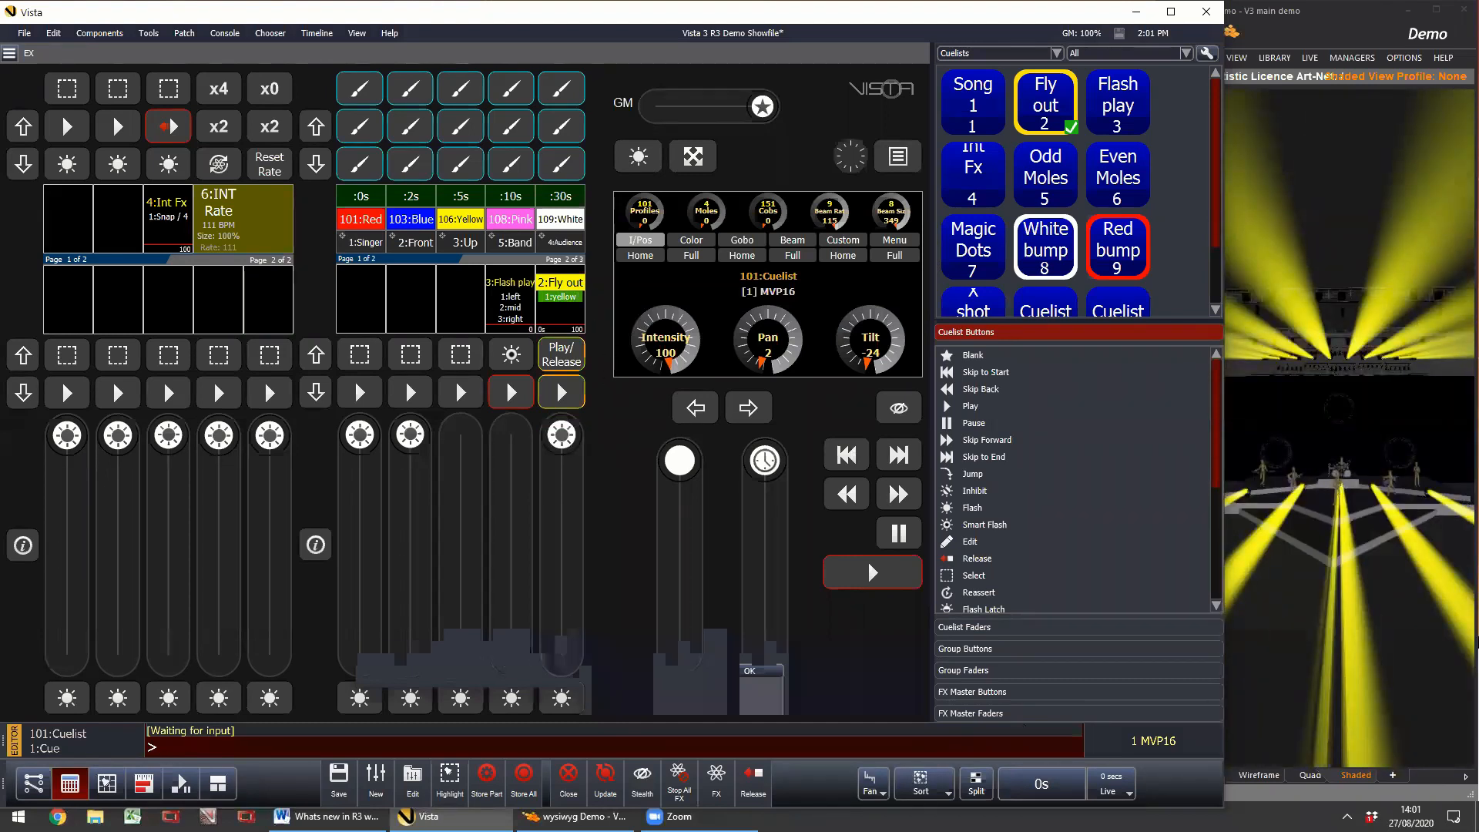
pyautogui.moveTo(563, 441); pyautogui.dragTo(548, 696)
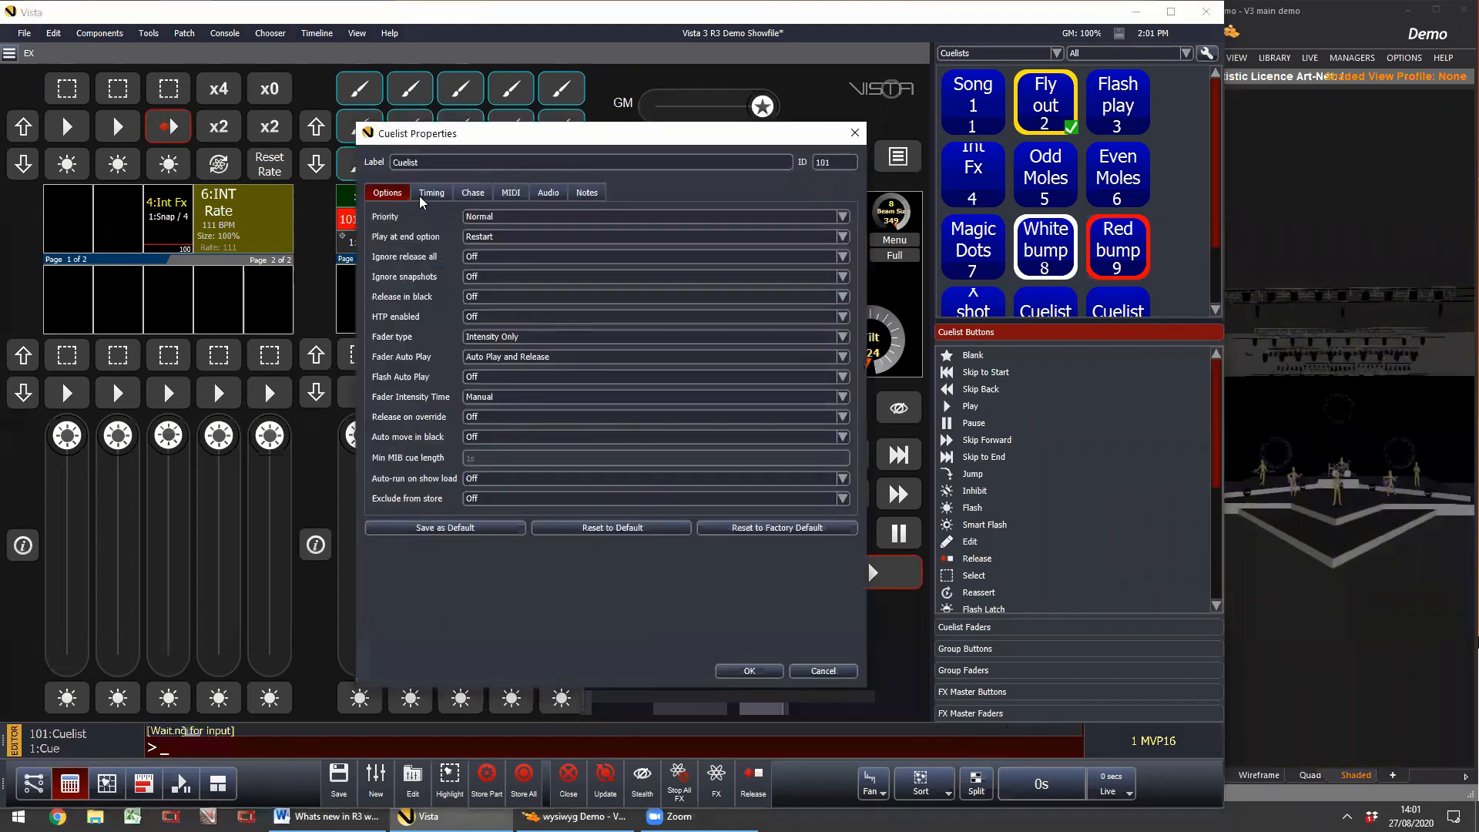
# Step: In the cuelist's timing properties, turn Live Timing on and back off for Flash Attack, Flash Dwell and Flash Decay
pyautogui.click(430, 191)
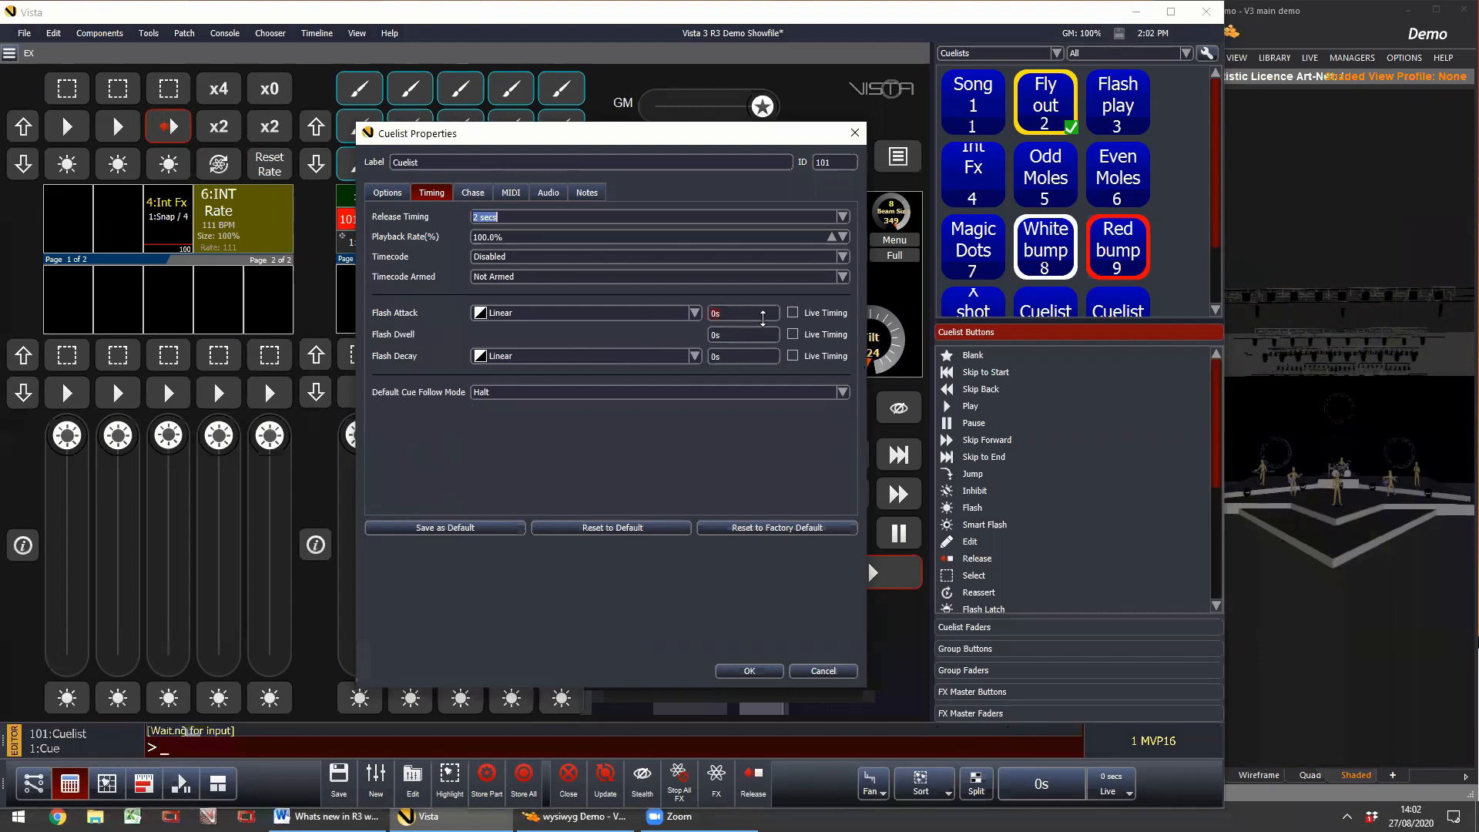
pyautogui.click(793, 313)
pyautogui.click(797, 334)
pyautogui.click(792, 356)
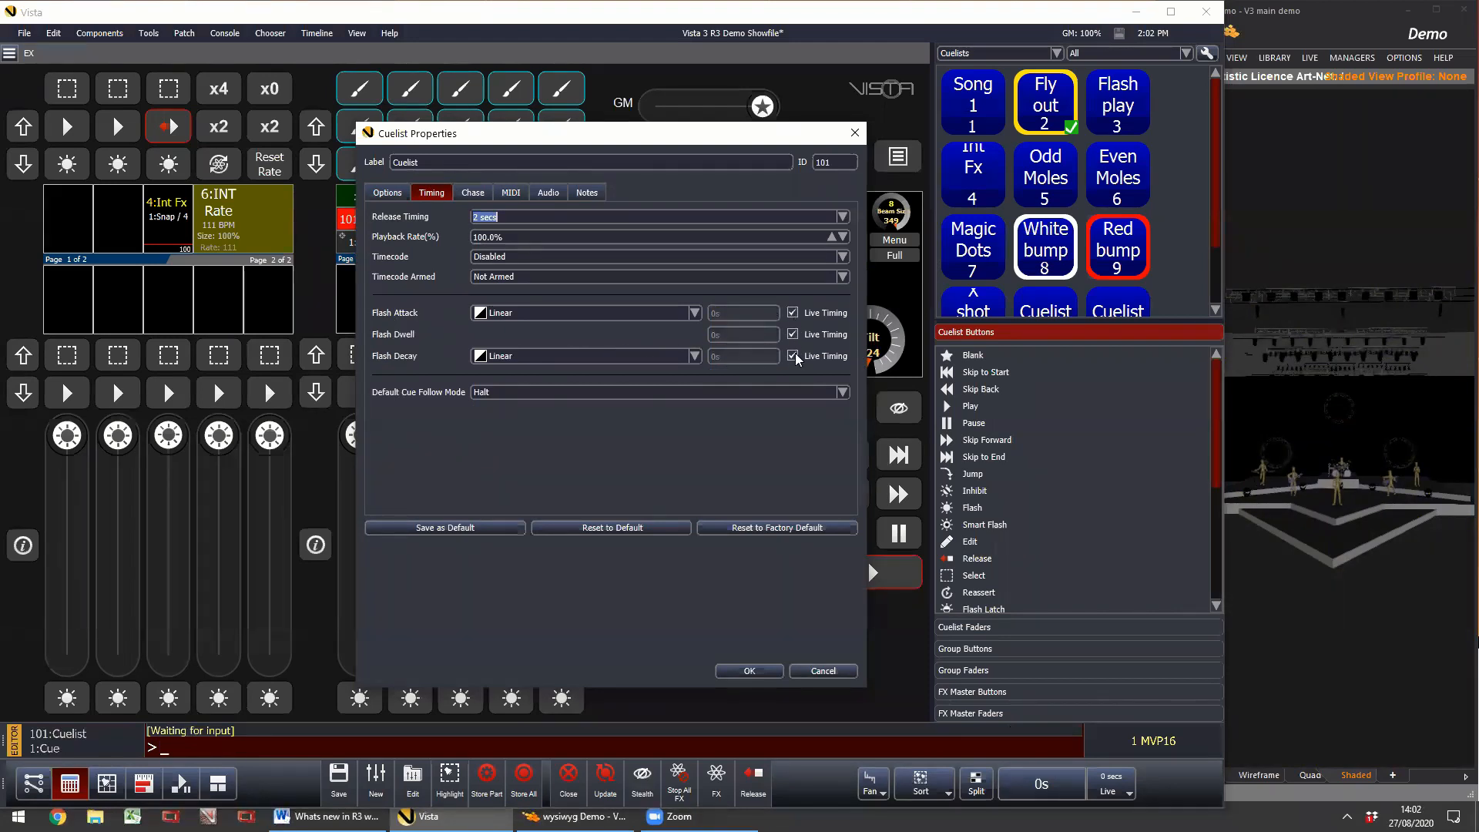
pyautogui.click(792, 356)
pyautogui.click(793, 335)
pyautogui.click(792, 313)
# Step: Set Flash Attack to 1 s, Flash Dwell to 0.5 s and Flash Decay to 3 s, and apply the timing
pyautogui.click(763, 316)
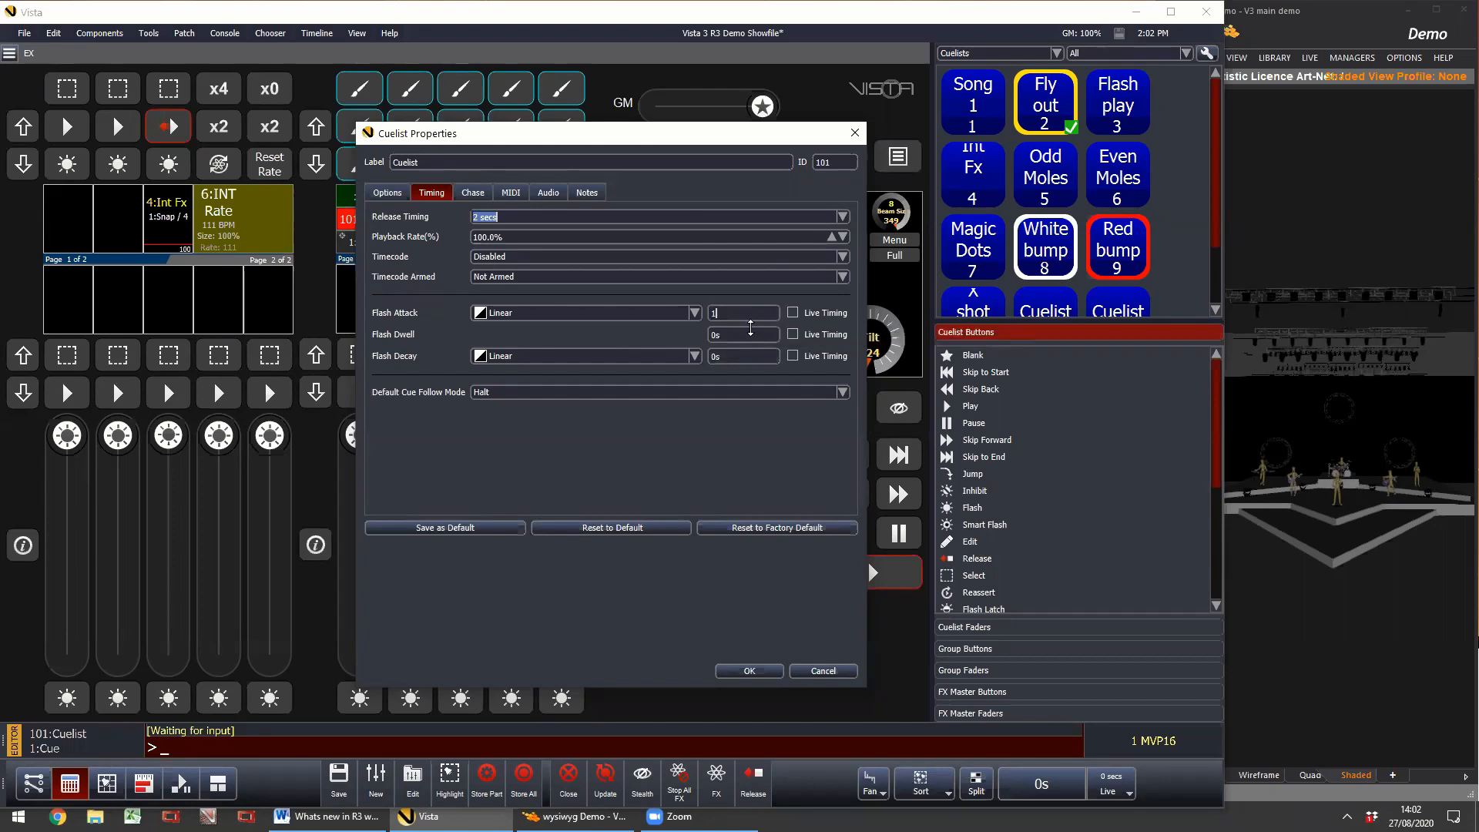
pyautogui.click(751, 331)
pyautogui.write('3')
pyautogui.click(749, 669)
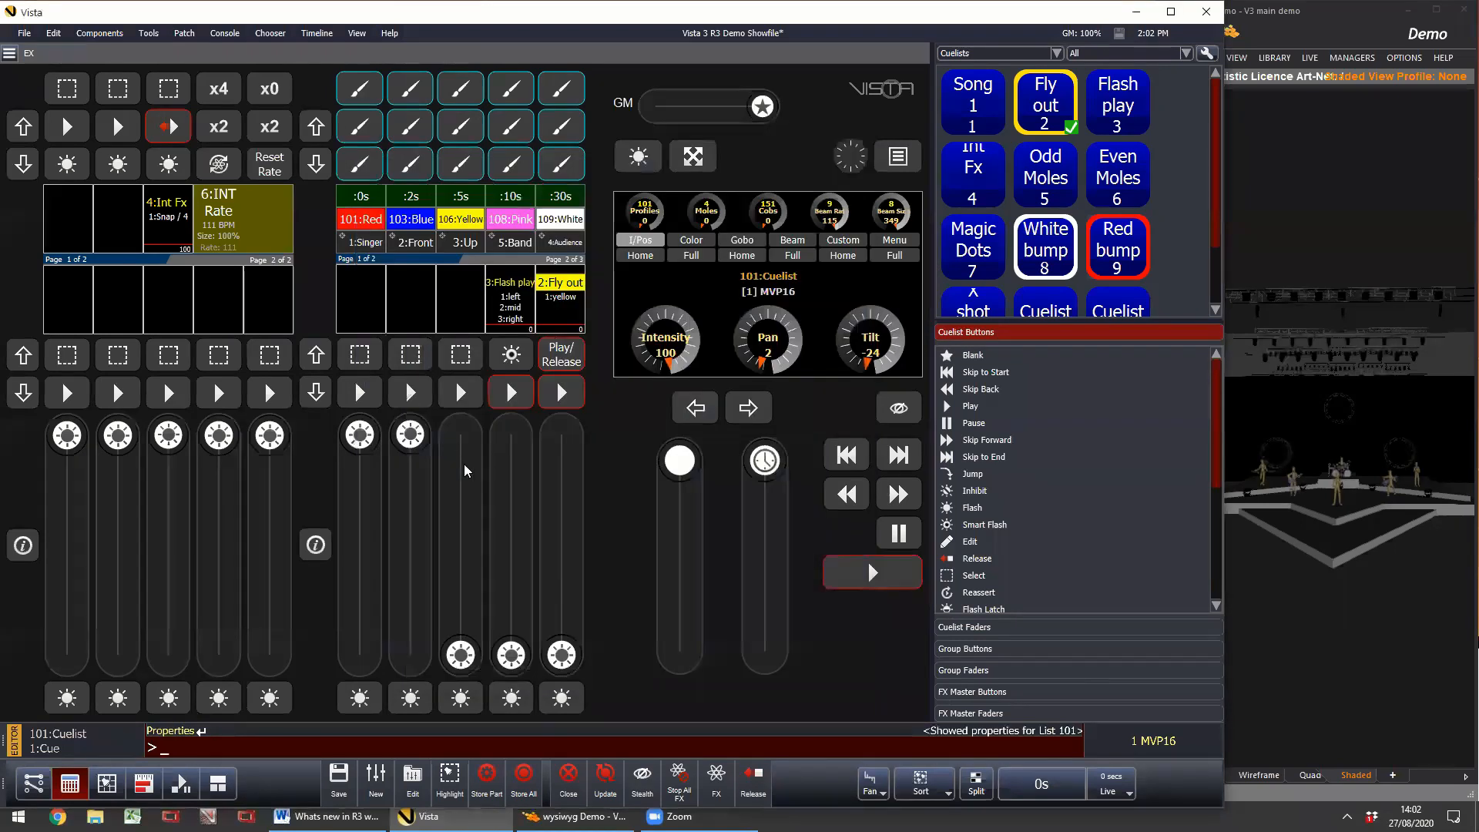
# Step: Flash the Fly out cuelist with its fader at 0 to test the attack, dwell and decay times
pyautogui.click(562, 699)
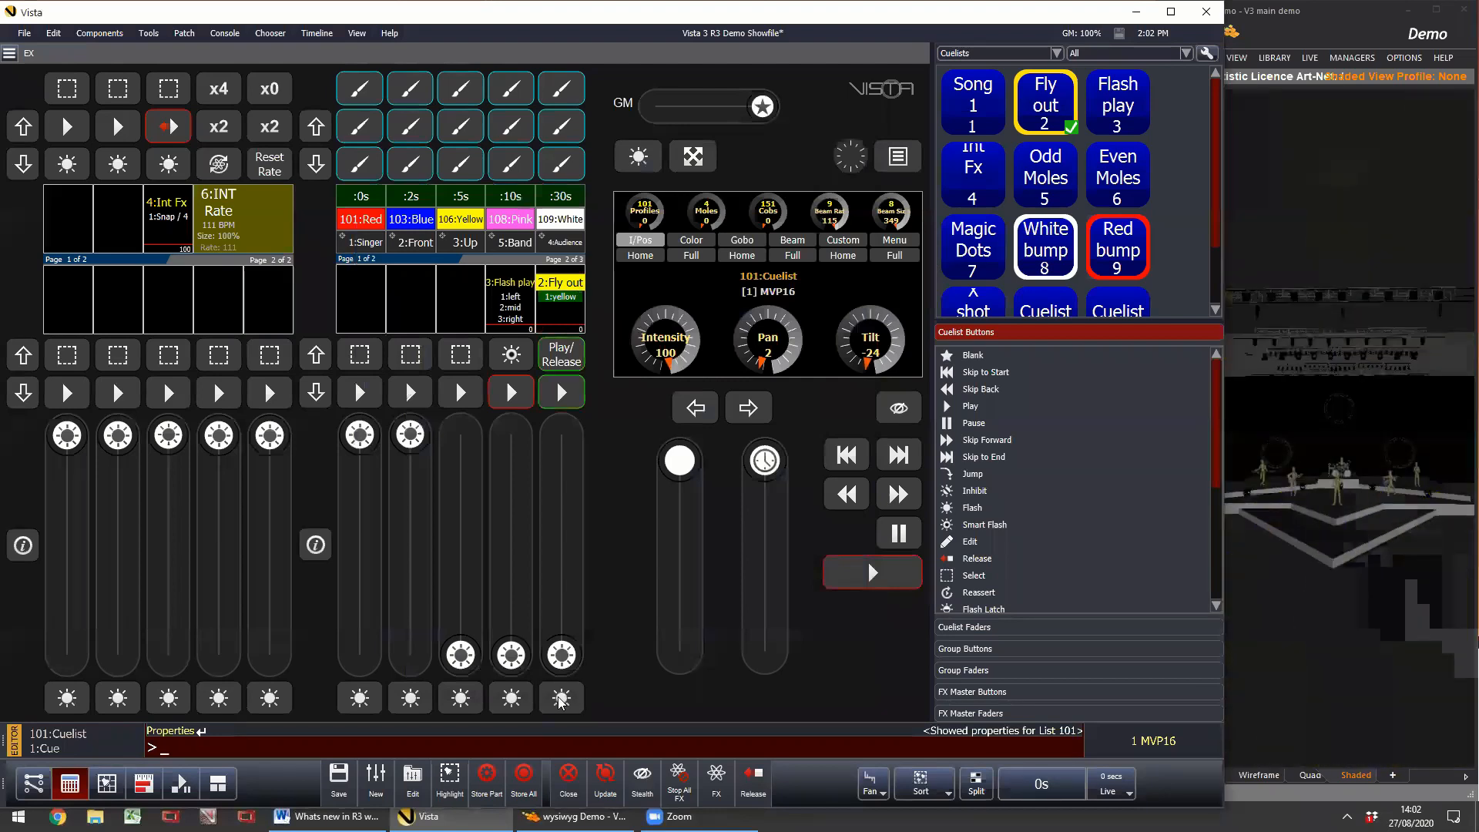
pyautogui.click(562, 698)
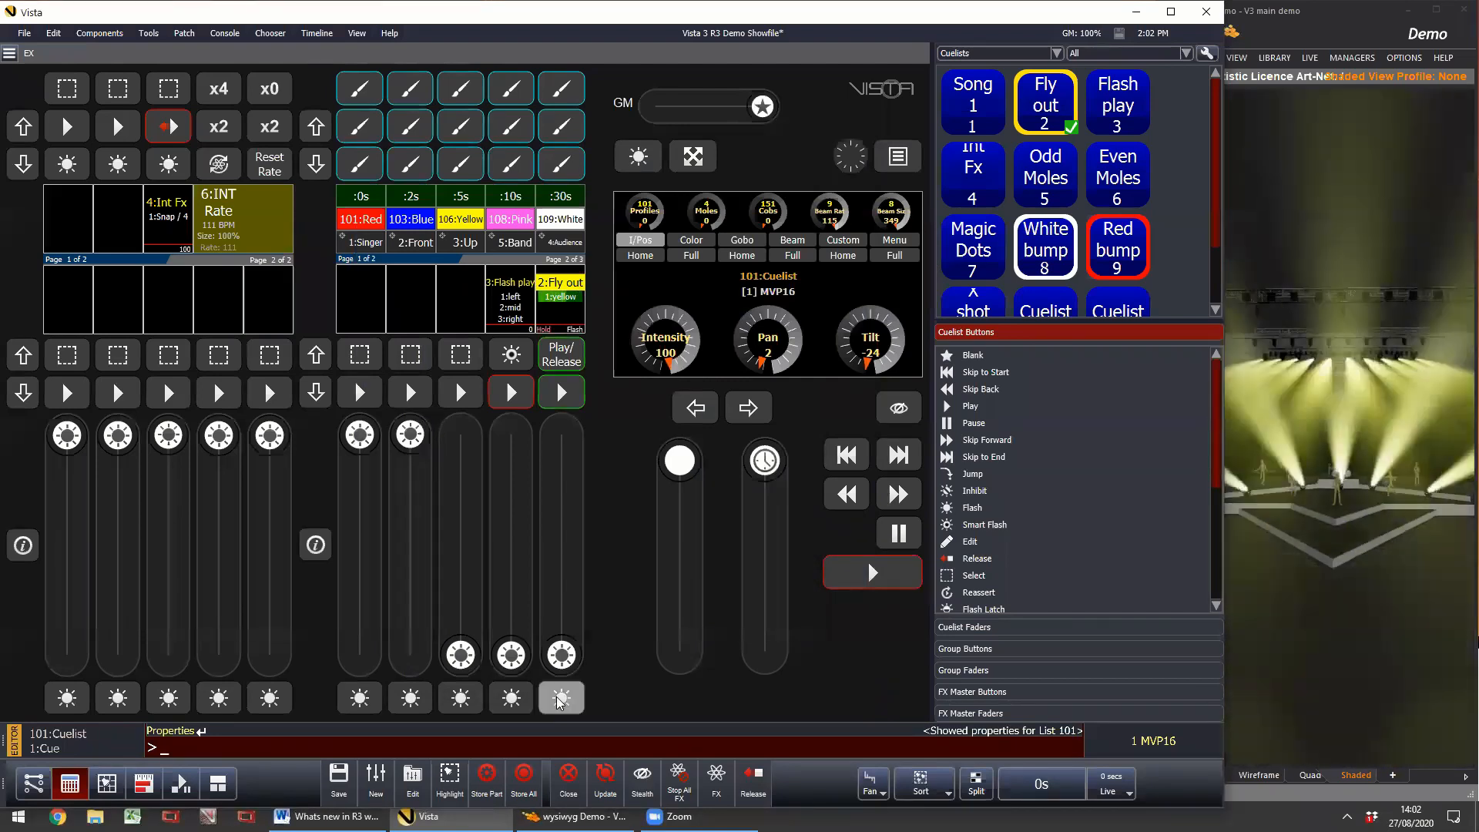
pyautogui.click(561, 699)
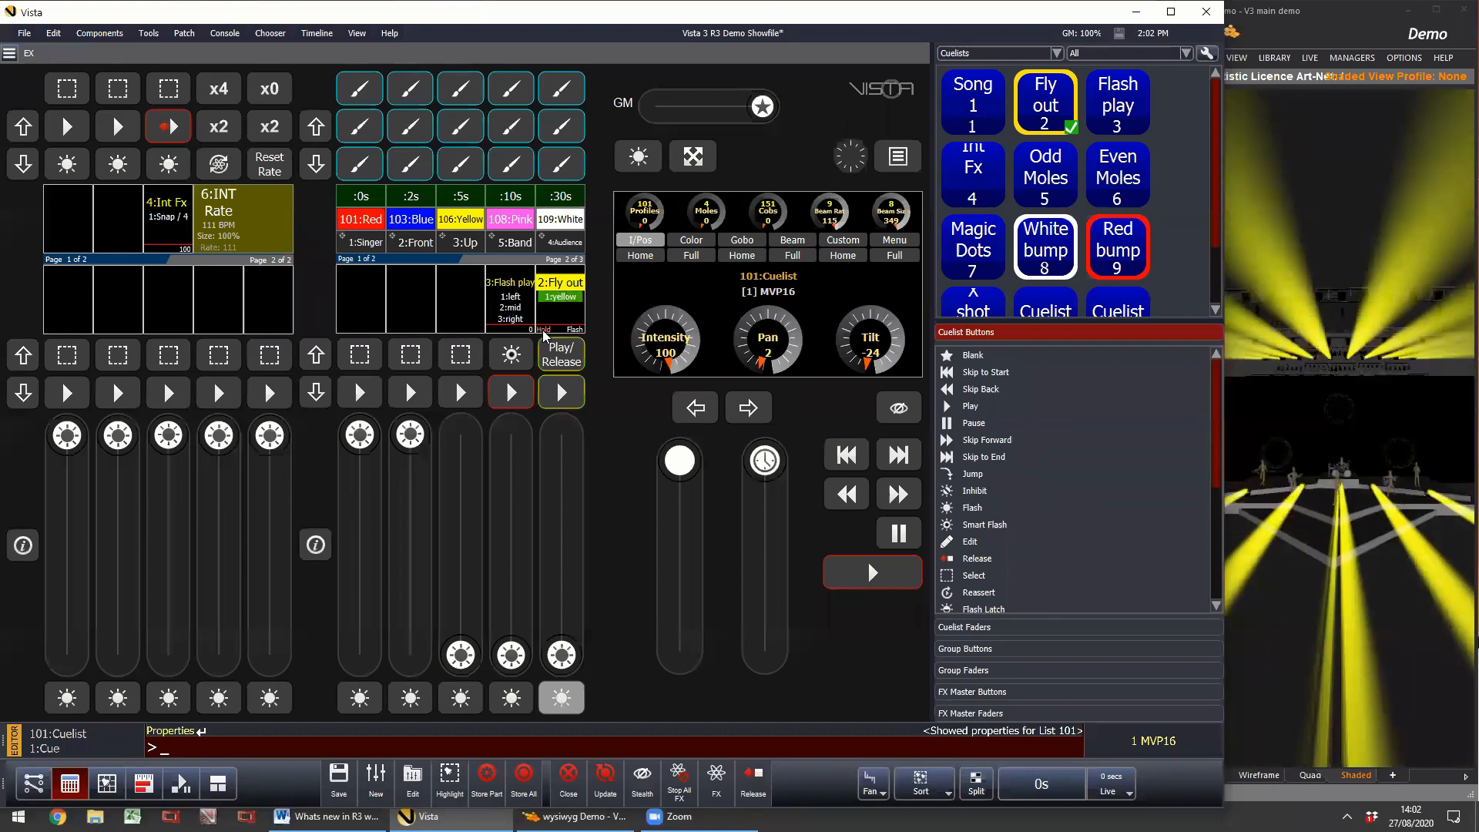
# Step: Set the cuelist's Fader Intensity Time to Programmed and test it by flashing the Fly out cuelist
pyautogui.hotkey('alt', 'Return')
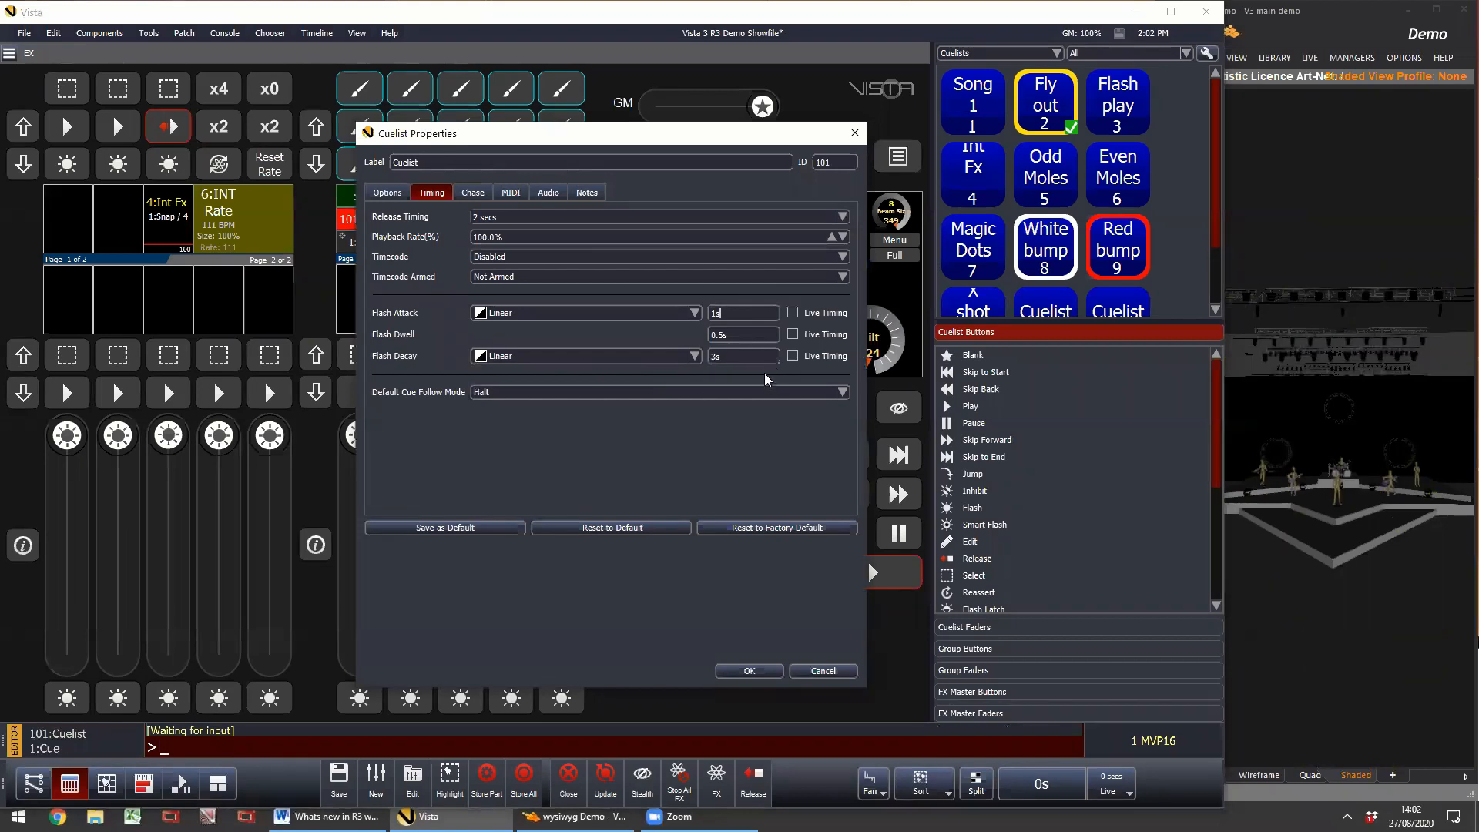
pyautogui.moveTo(710, 315); pyautogui.dragTo(719, 323)
pyautogui.click(388, 193)
pyautogui.click(465, 399)
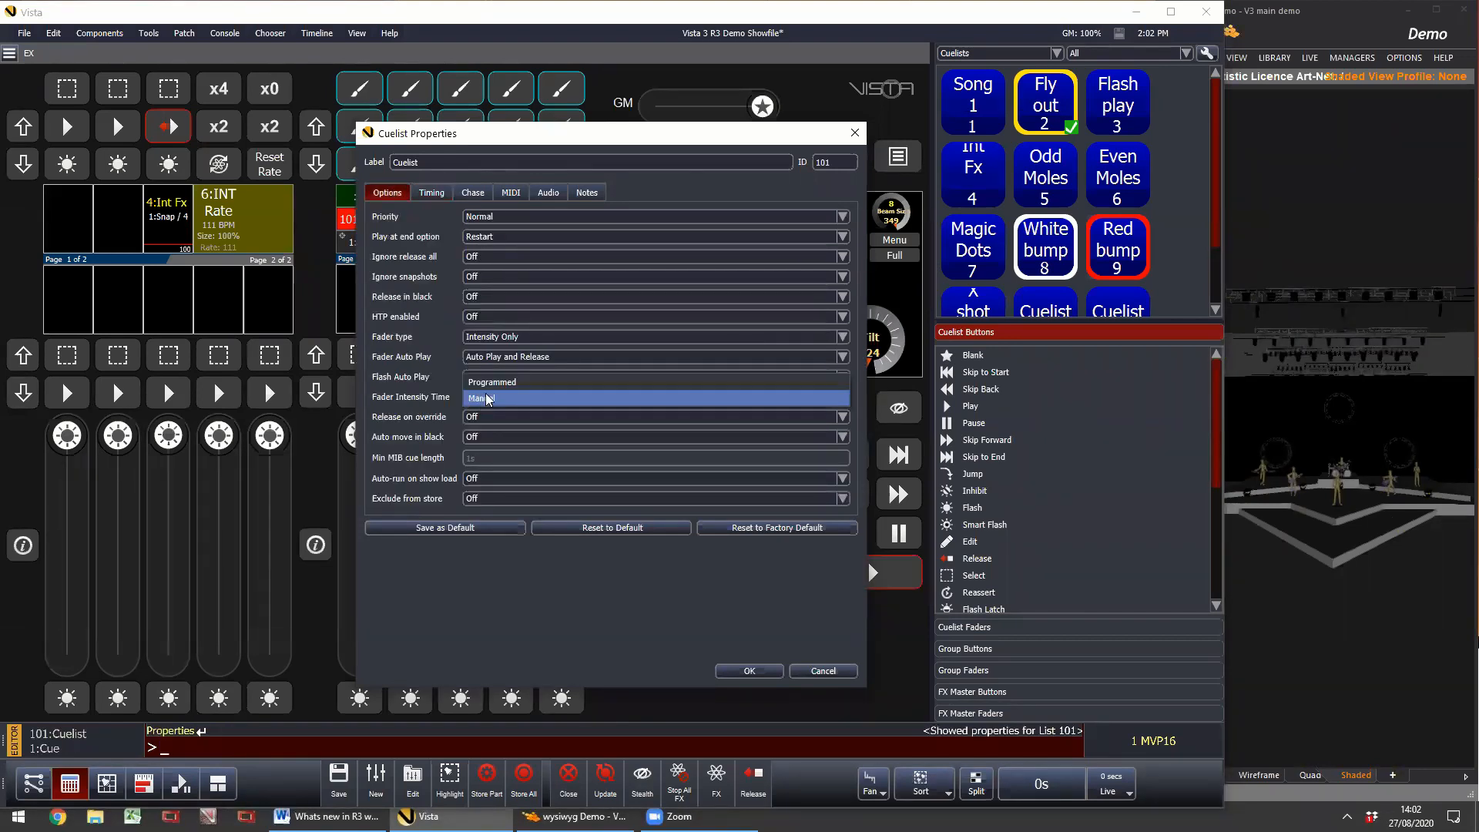
pyautogui.click(513, 383)
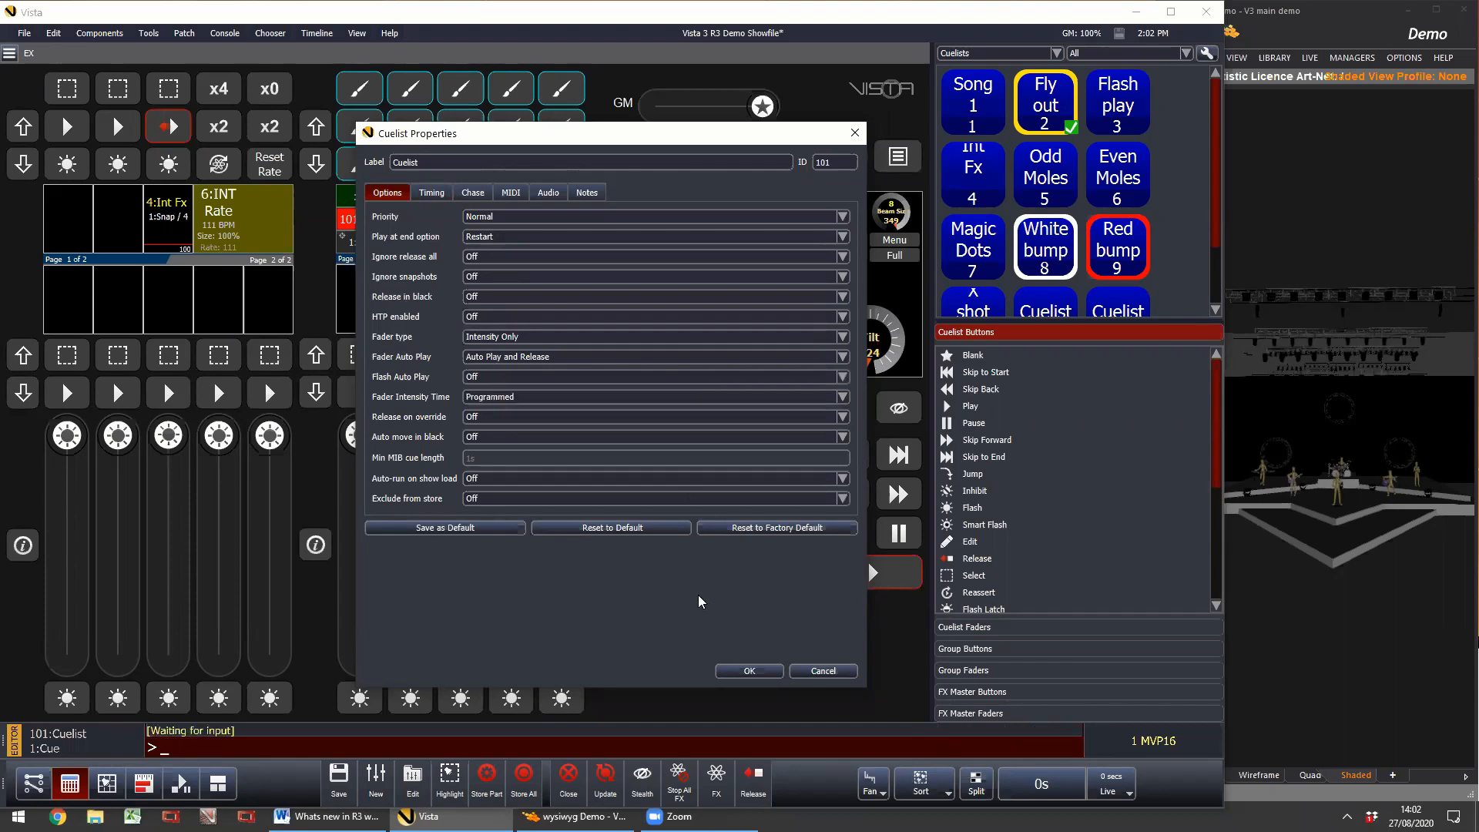
pyautogui.click(749, 671)
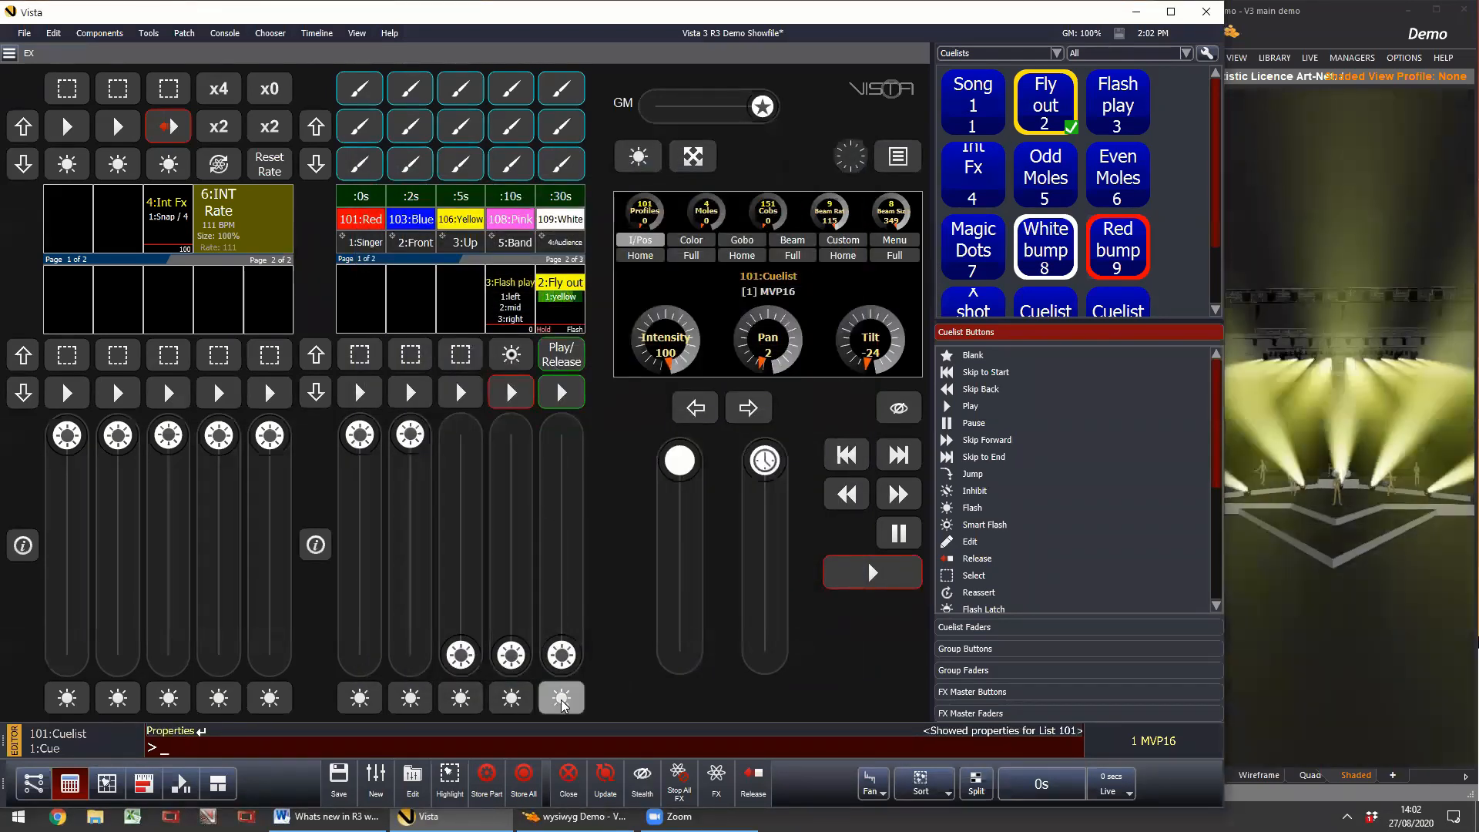
pyautogui.click(561, 702)
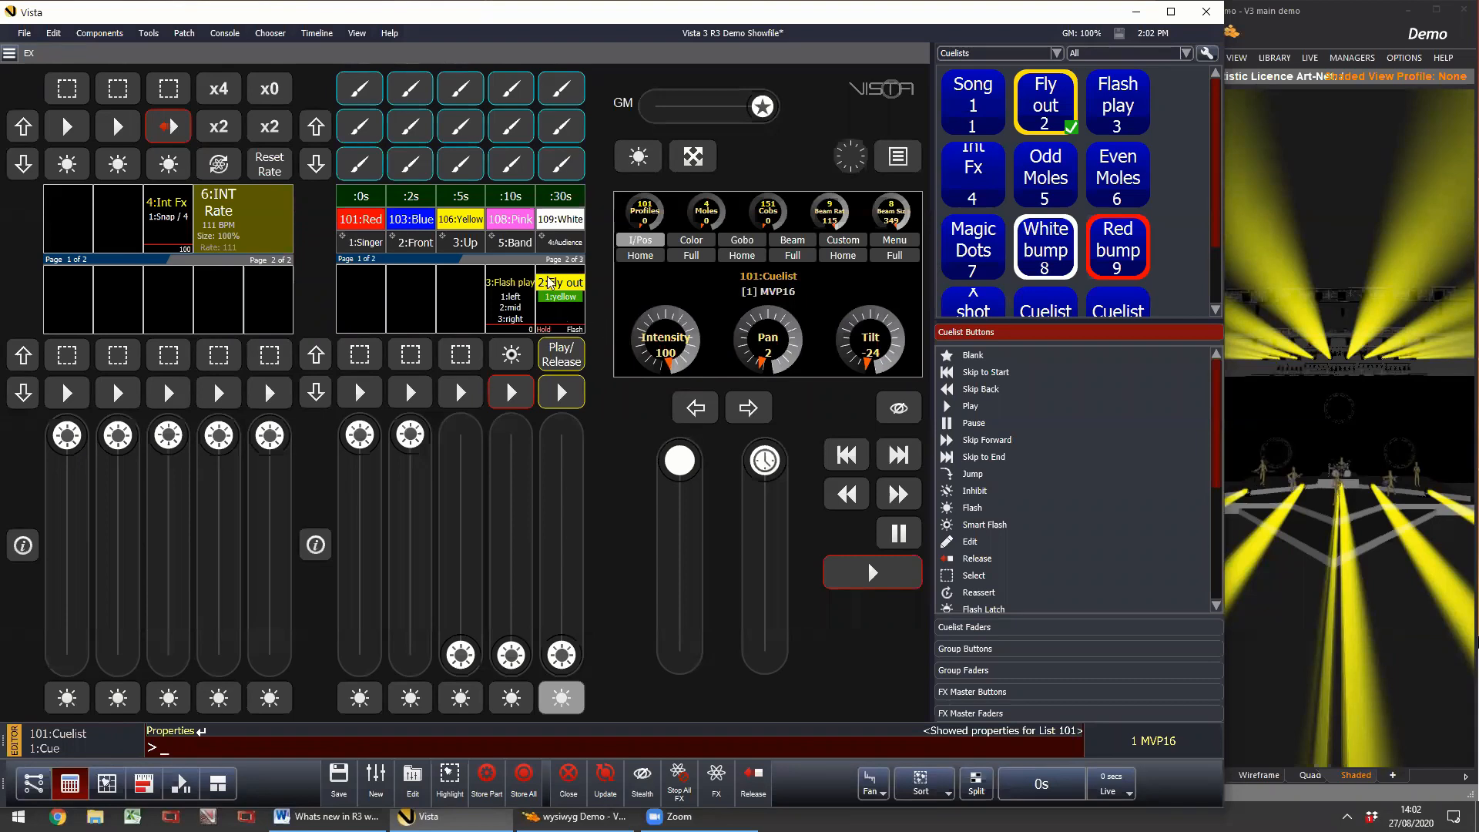
pyautogui.moveTo(549, 282); pyautogui.dragTo(549, 285)
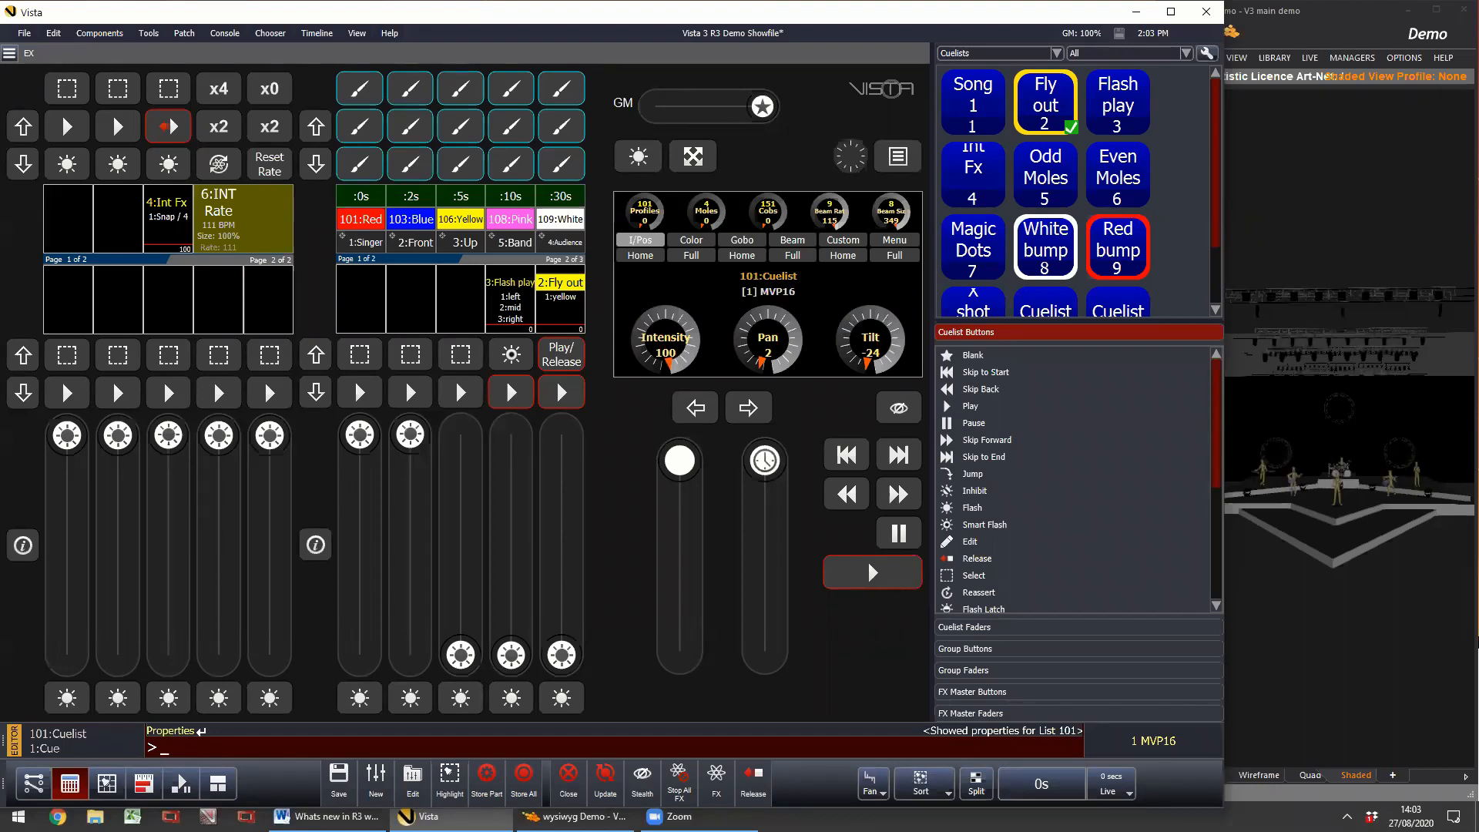
# Step: Flash the Flash play cuelist repeatedly on its left cue with the fader at 0, and release it
pyautogui.click(513, 700)
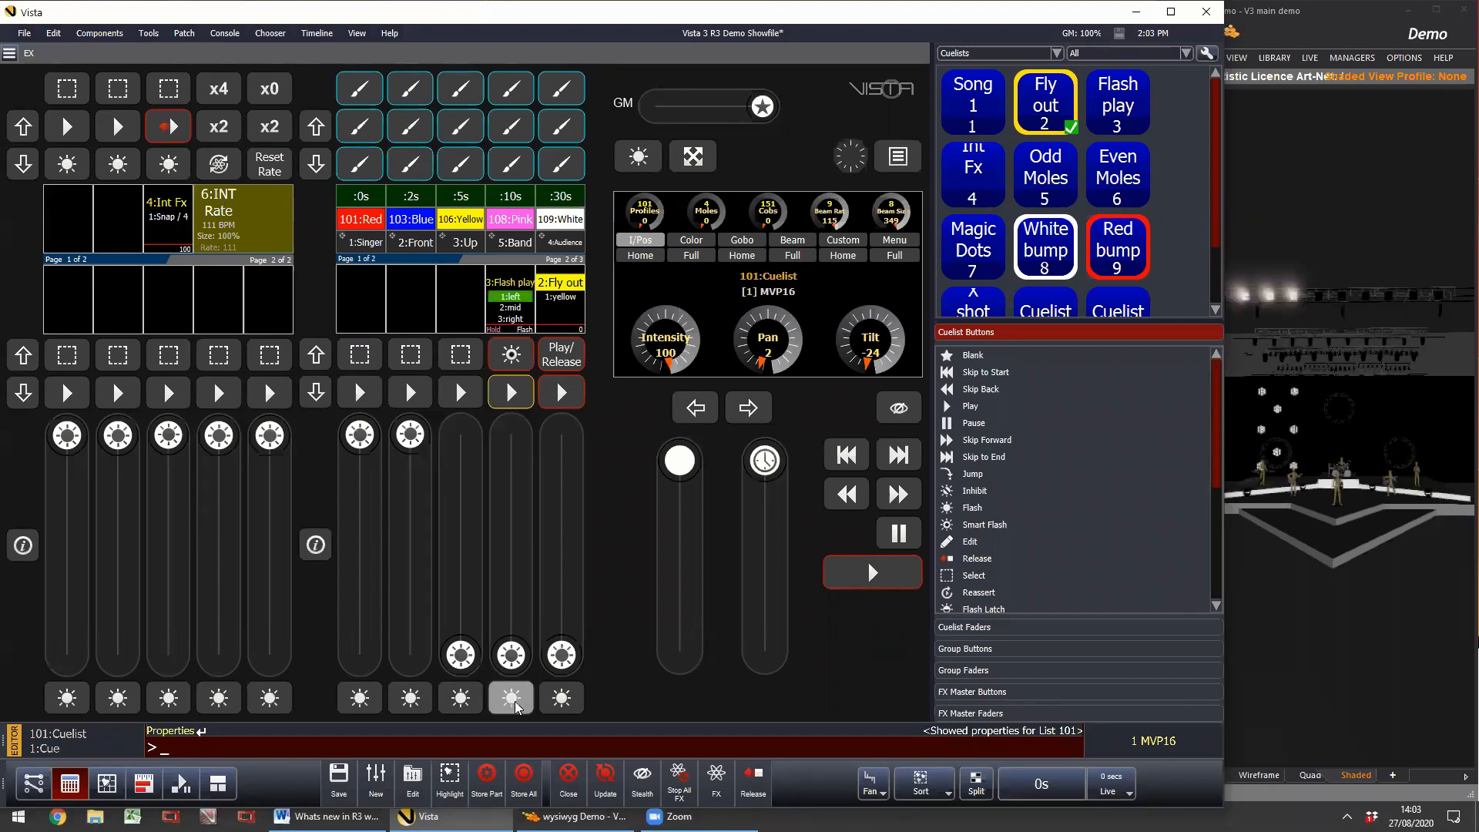
pyautogui.click(512, 700)
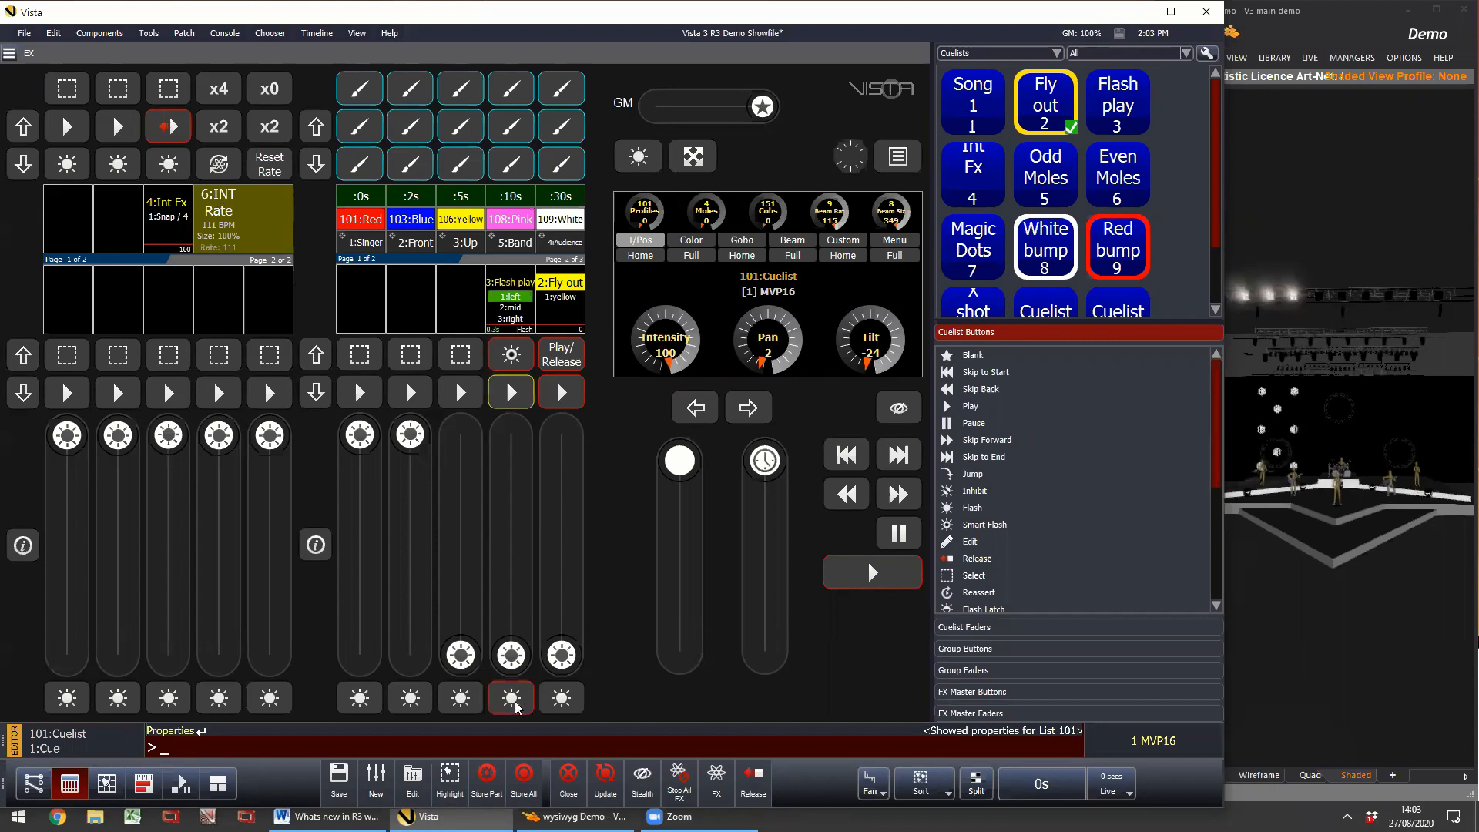
pyautogui.click(513, 700)
pyautogui.click(512, 699)
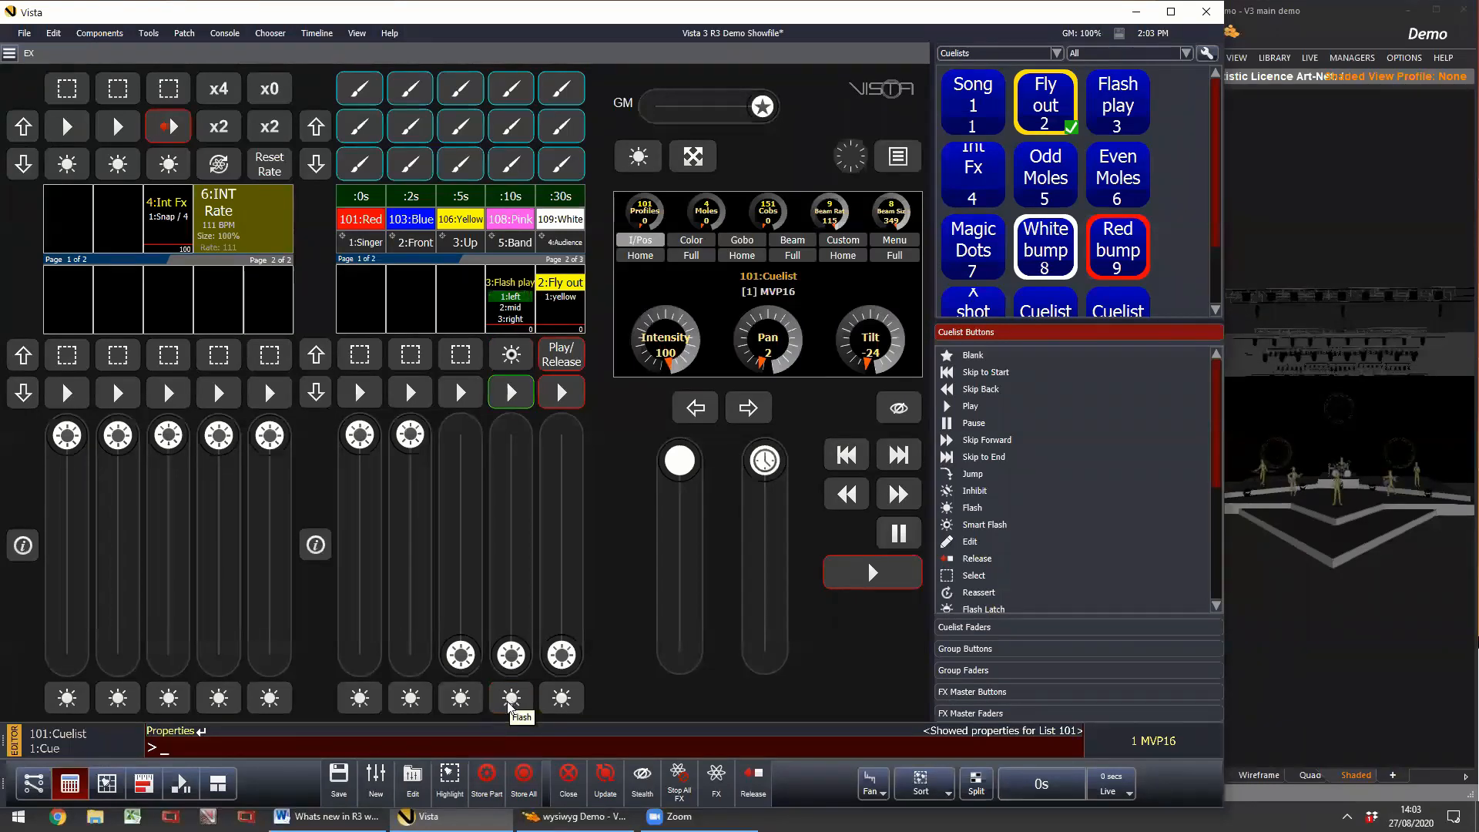
pyautogui.click(510, 699)
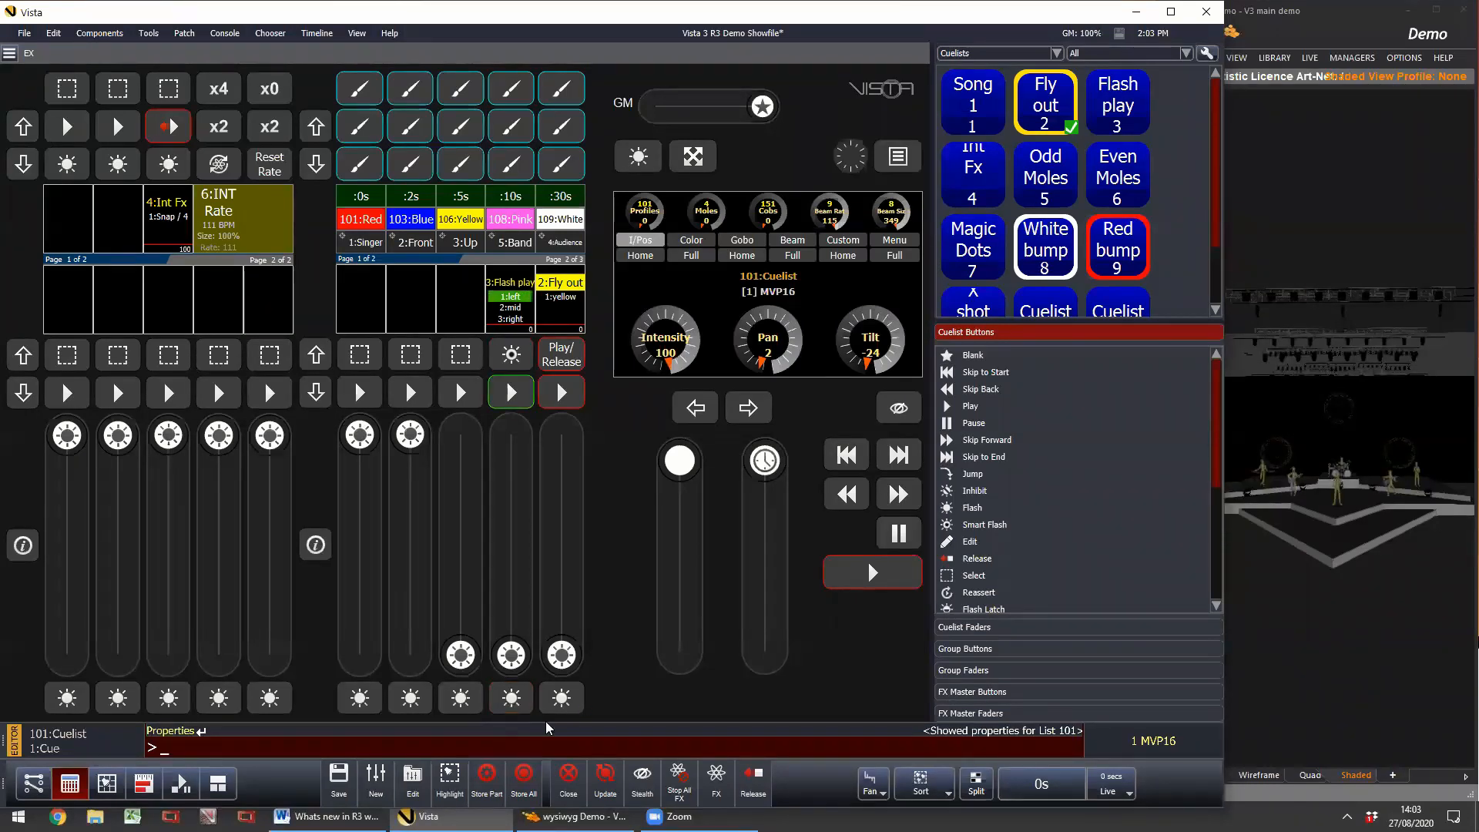
pyautogui.click(511, 699)
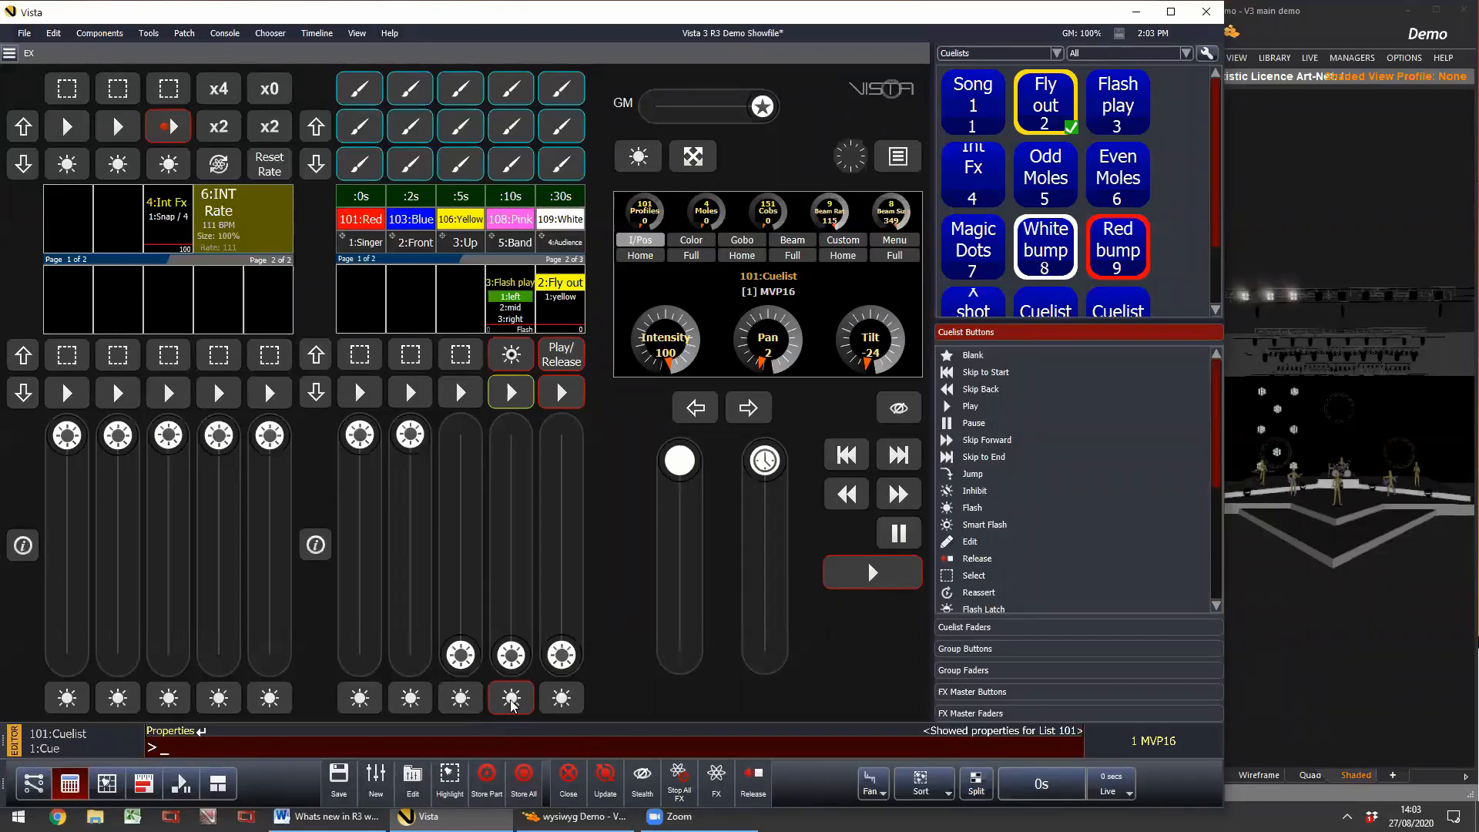
pyautogui.click(512, 699)
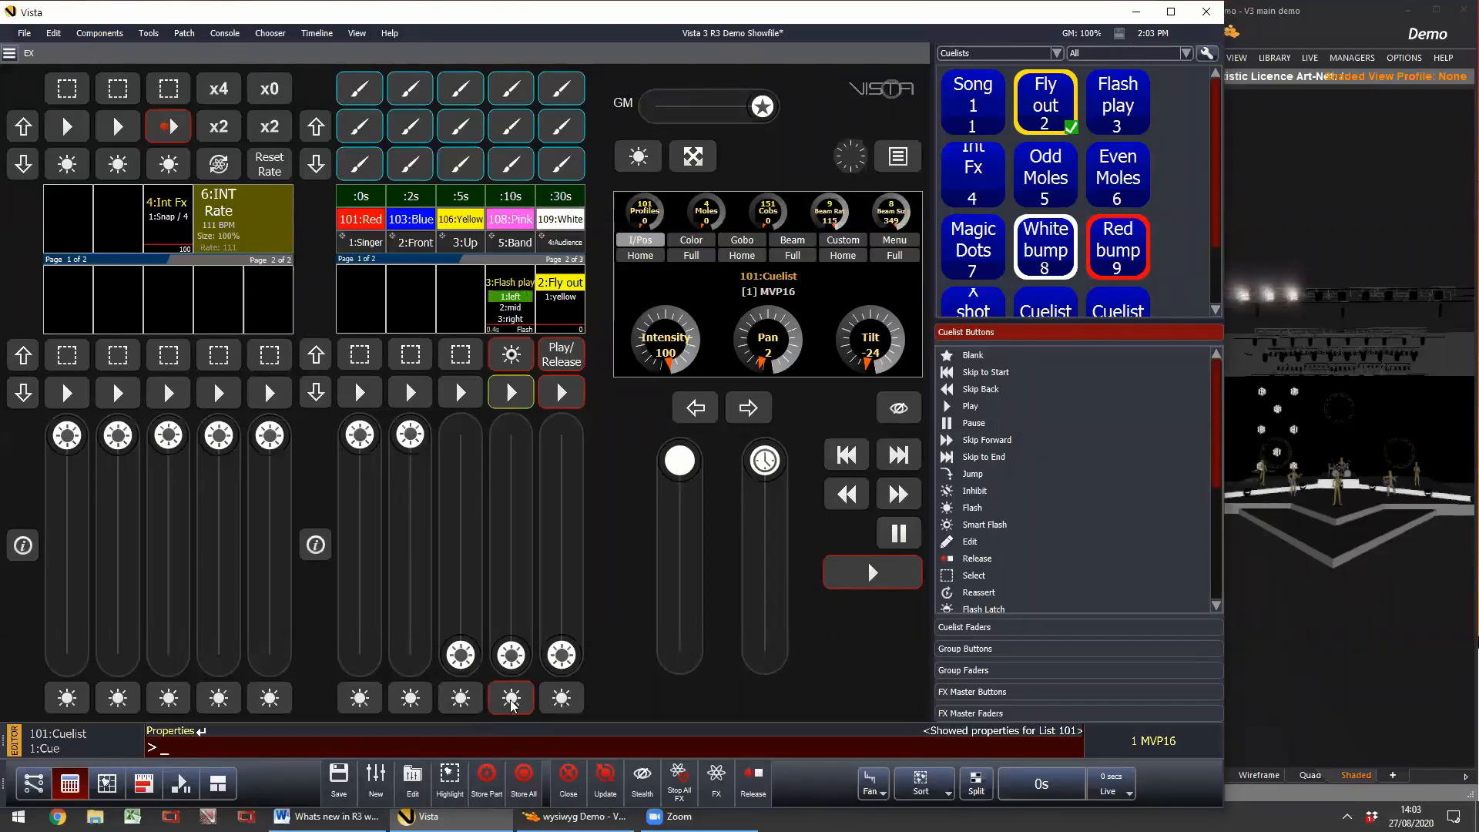
pyautogui.click(512, 702)
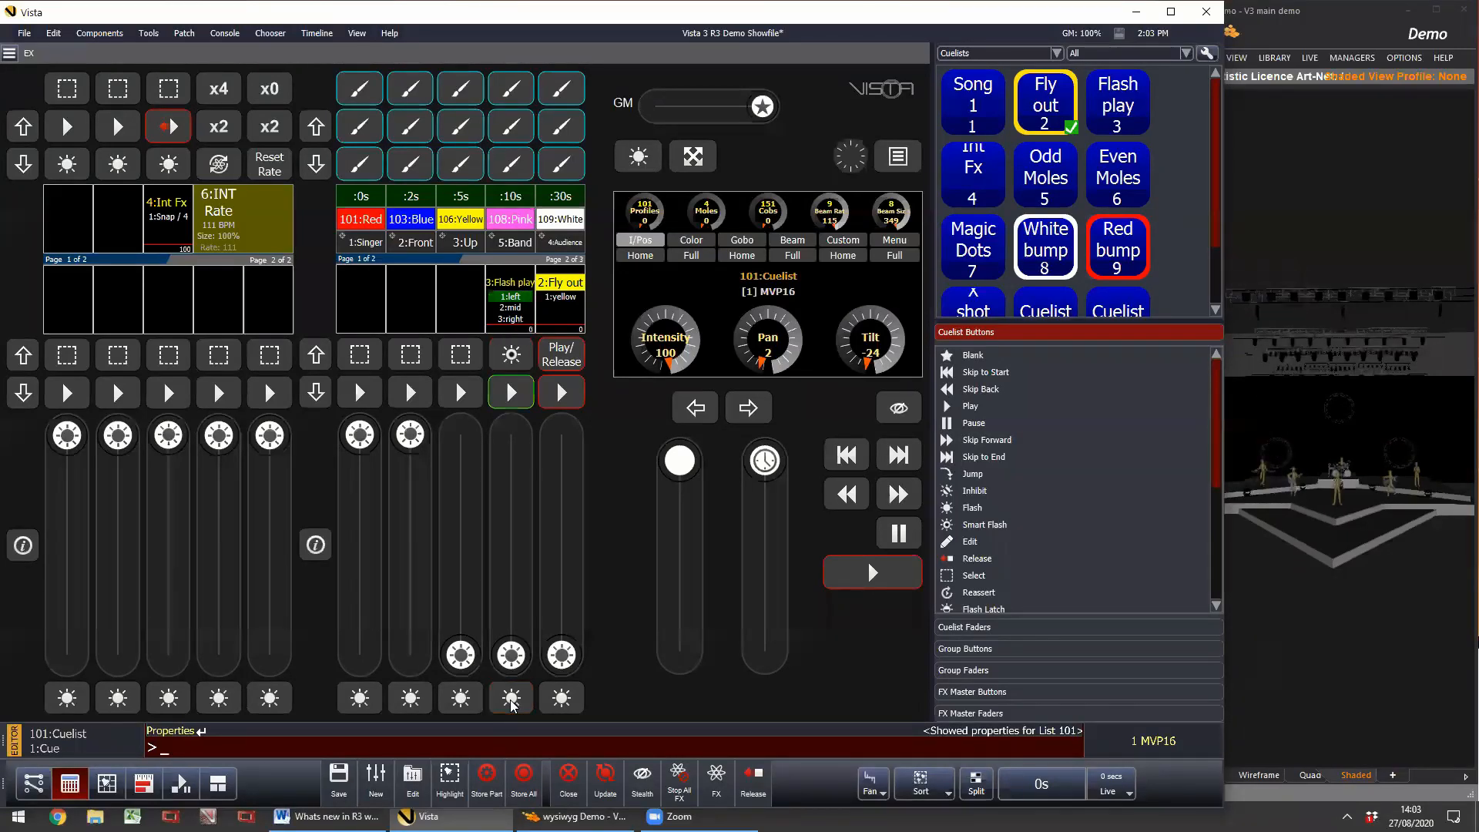
pyautogui.click(512, 701)
pyautogui.click(511, 701)
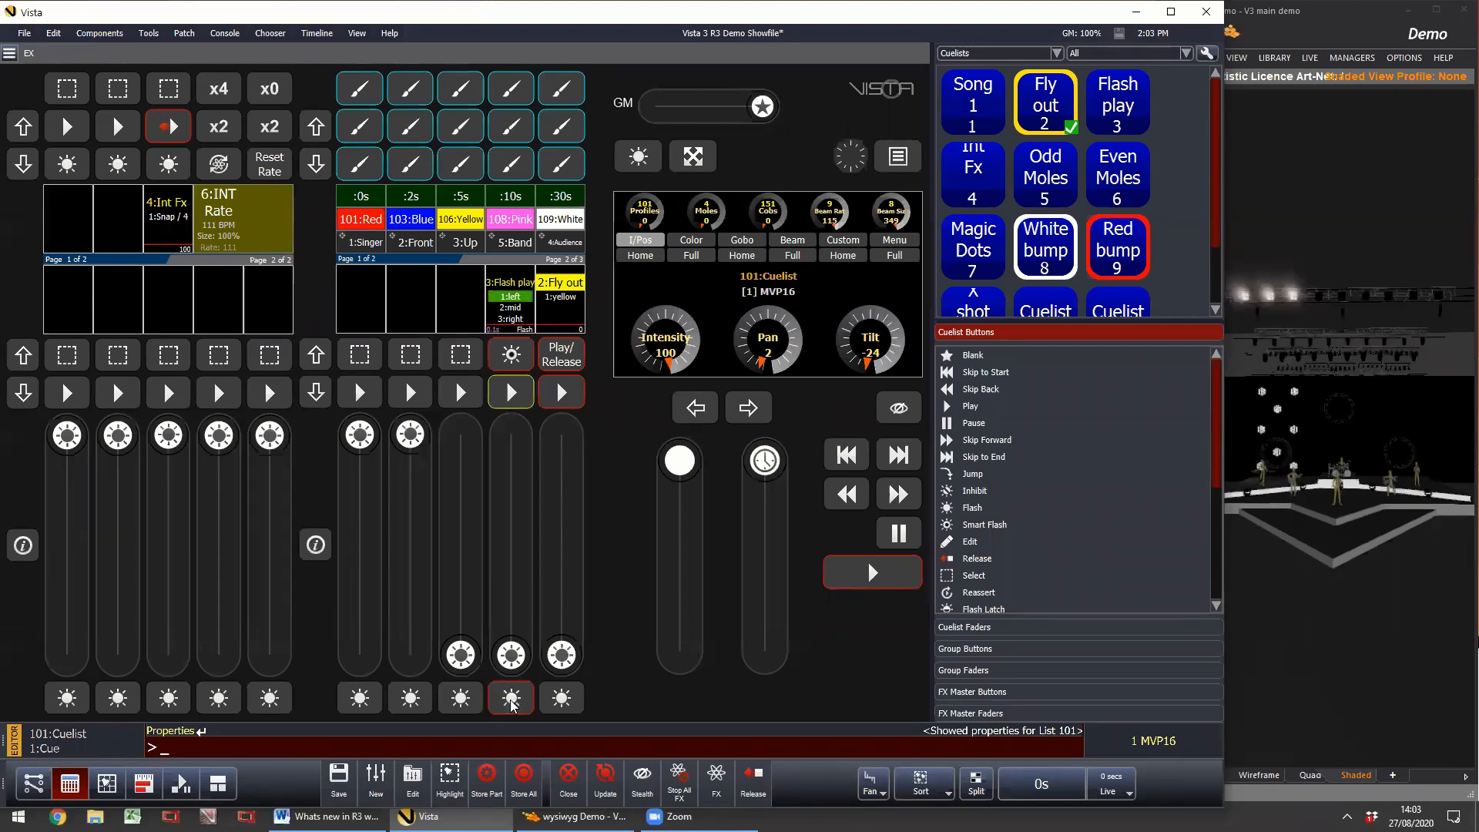
pyautogui.click(511, 701)
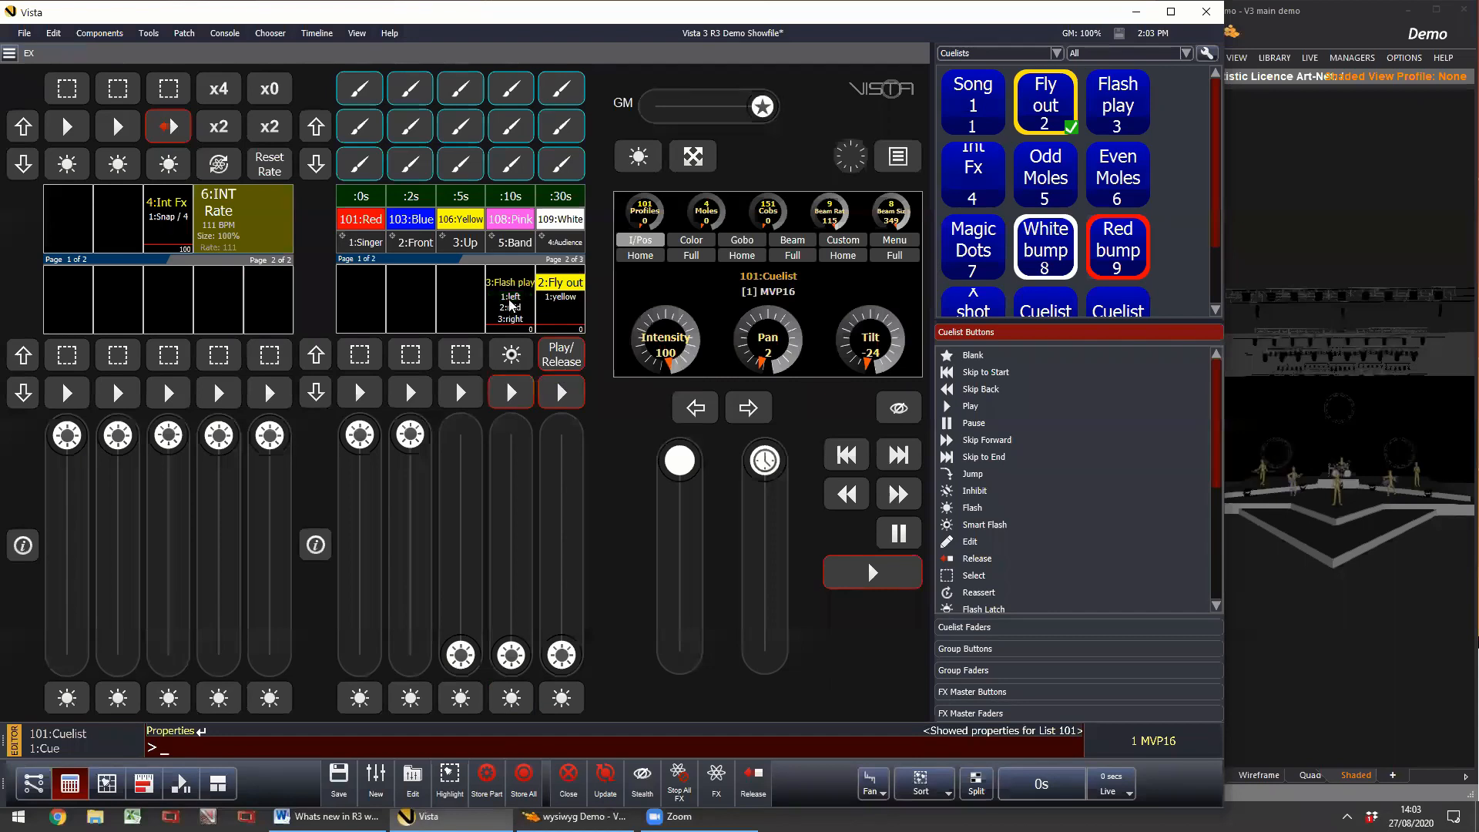
# Step: Set the Flash play cuelist's Flash Auto Play property to Auto play next cue after a flash and apply it
pyautogui.click(516, 364)
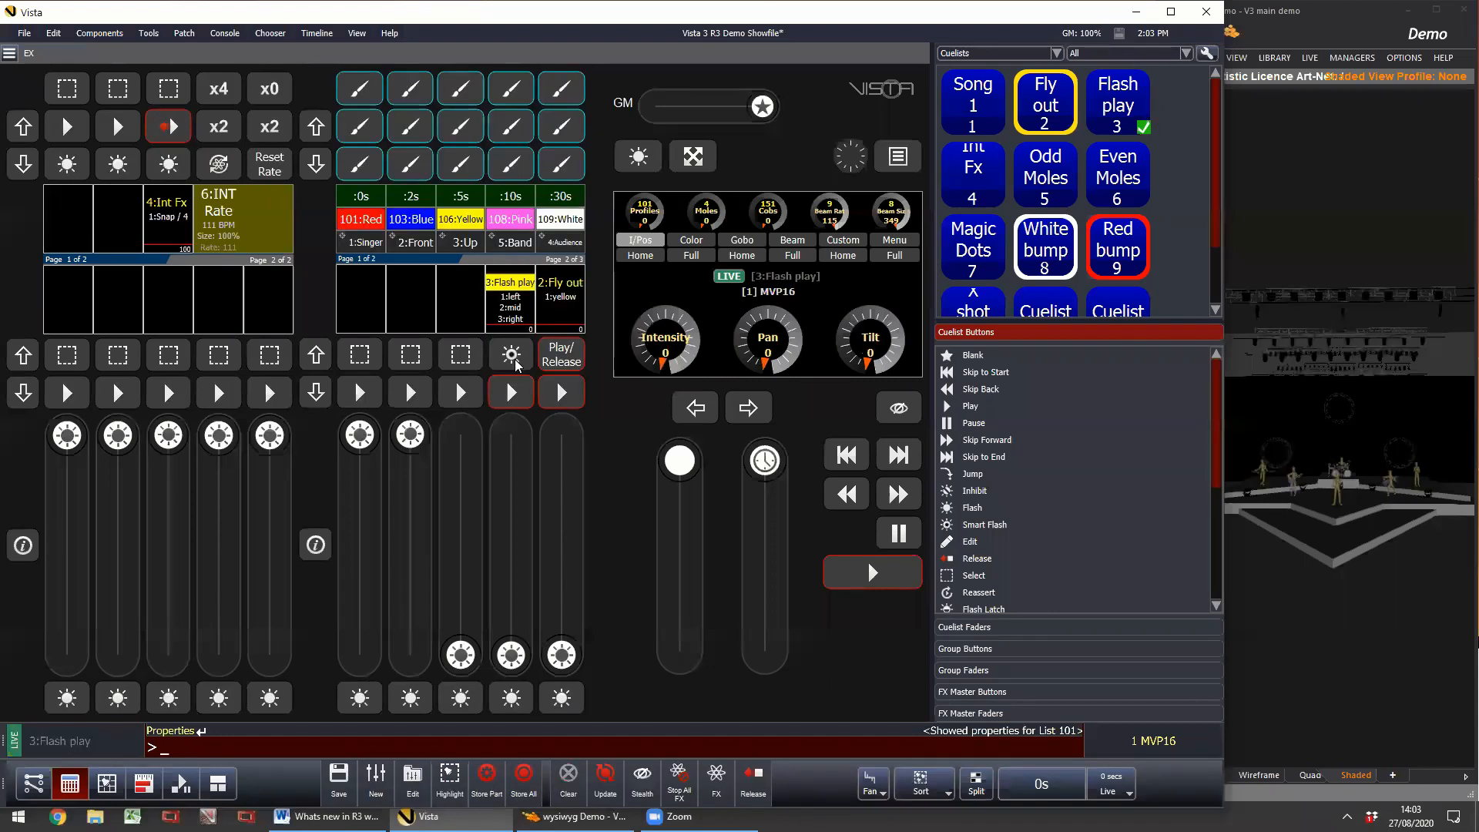
pyautogui.press('p')
pyautogui.click(516, 364)
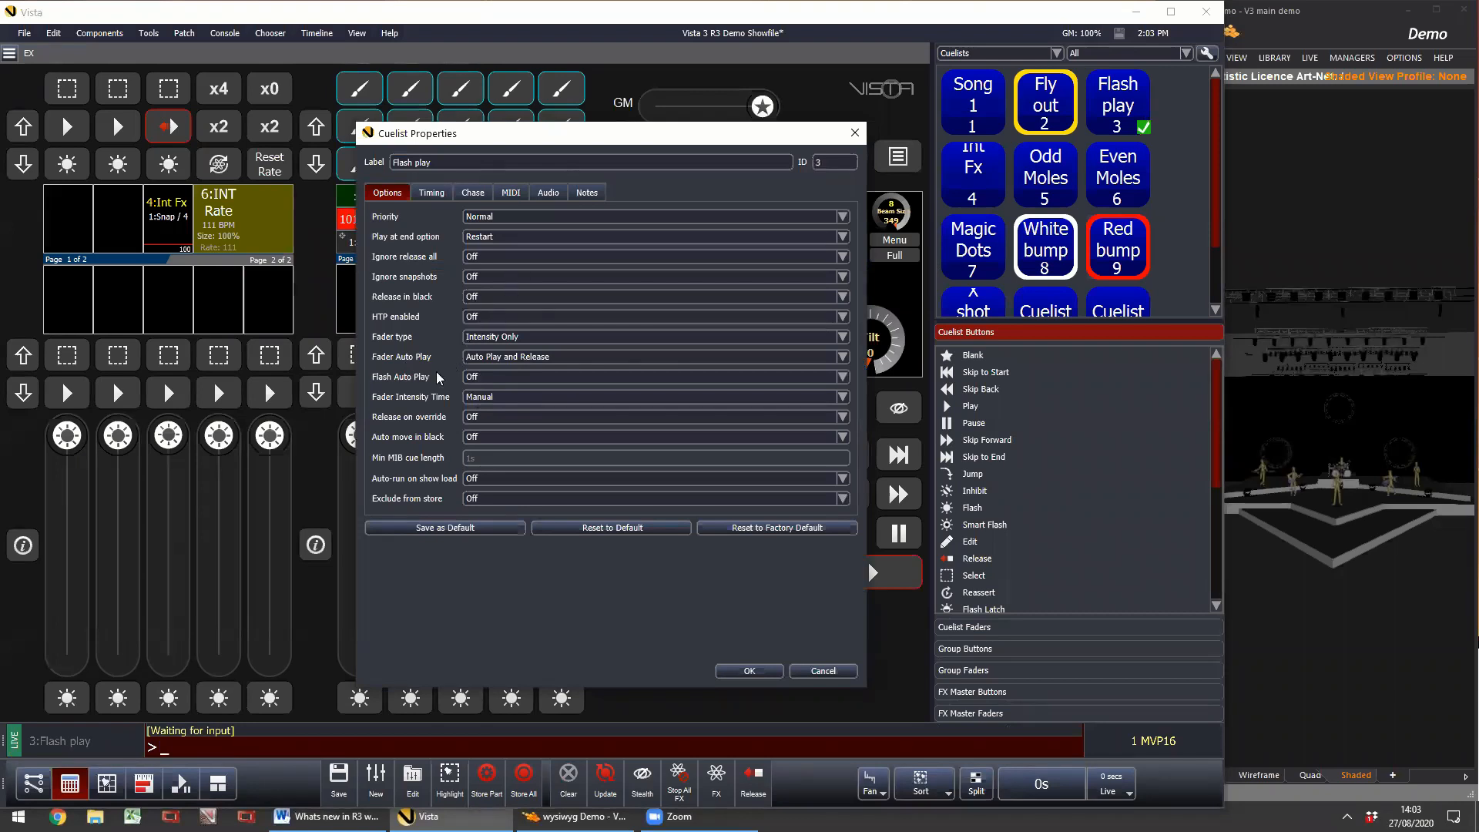
pyautogui.click(499, 378)
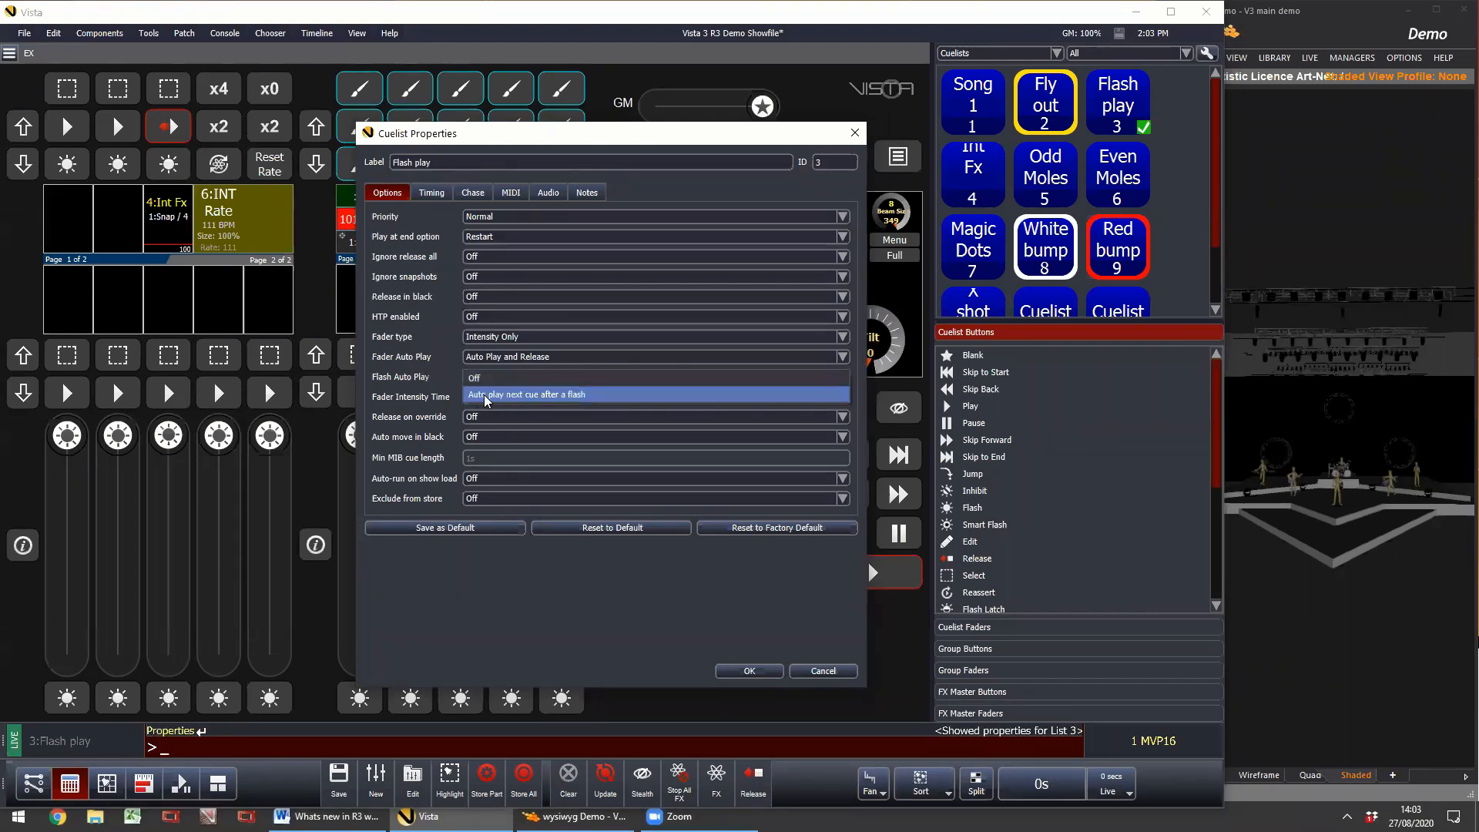
pyautogui.click(493, 395)
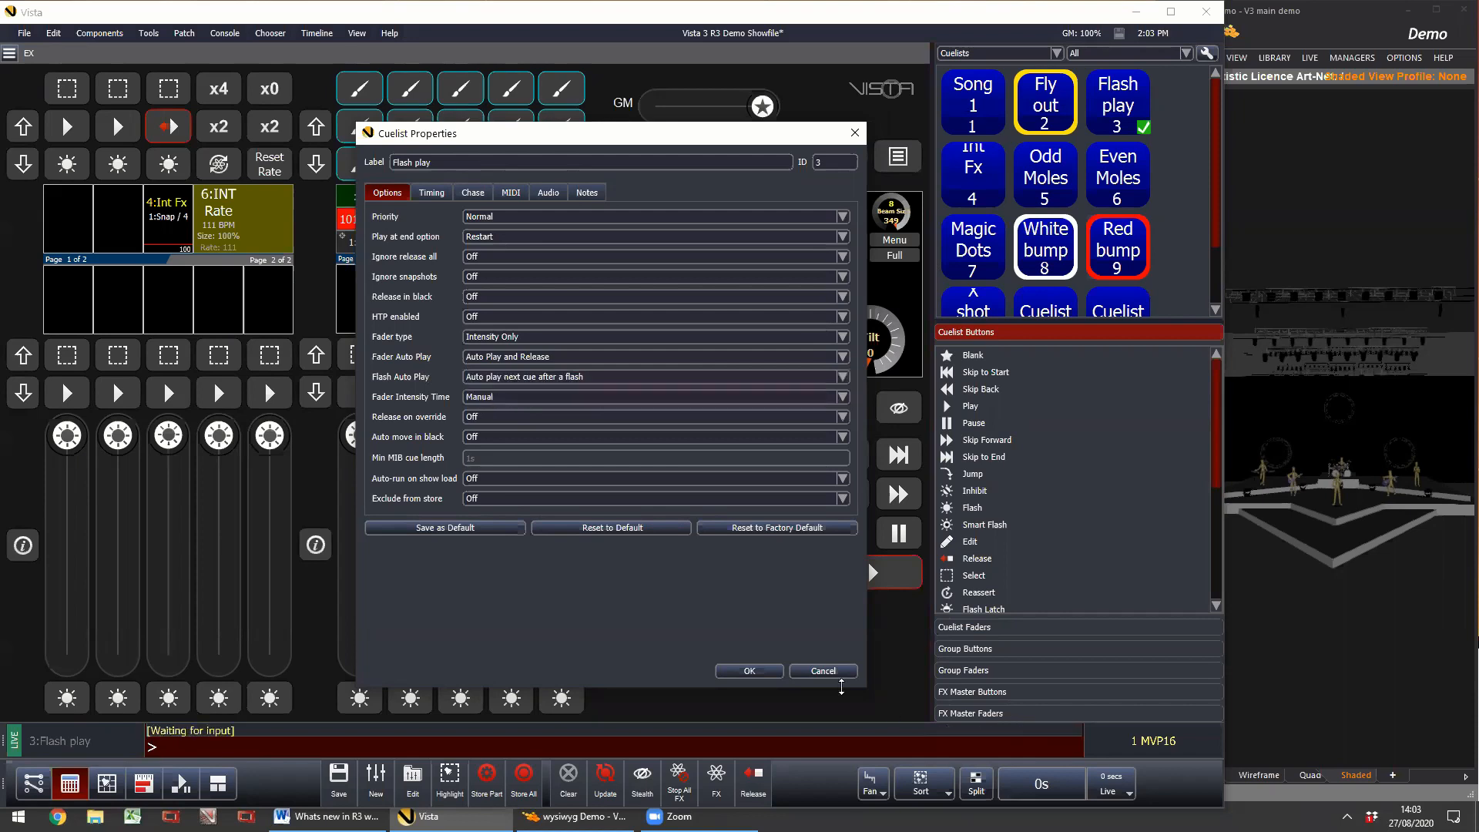
pyautogui.click(749, 671)
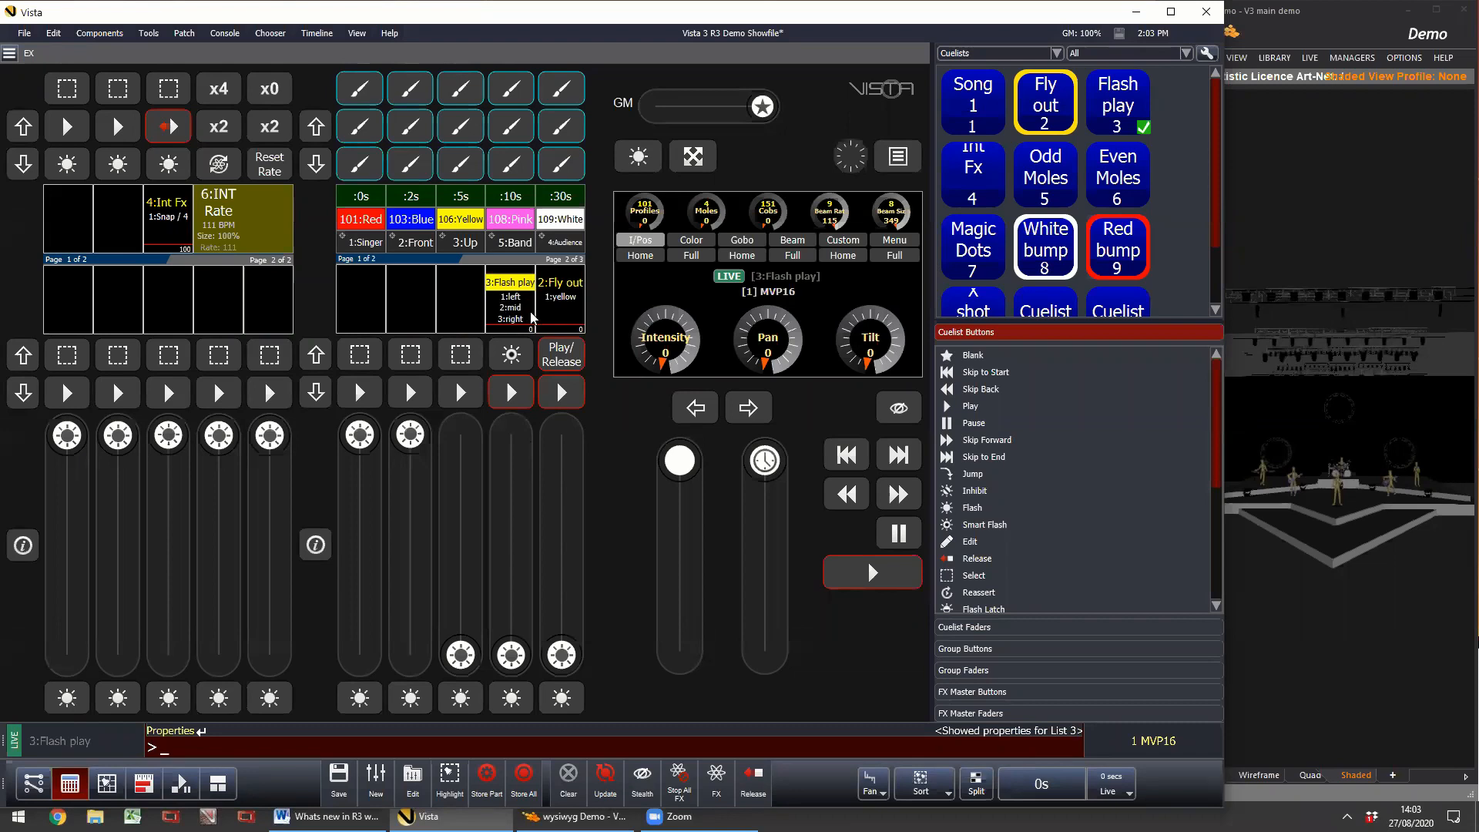
# Step: Flash the Flash play cuelist repeatedly with its fader at 0 to step through the left, mid and right cues
pyautogui.click(509, 699)
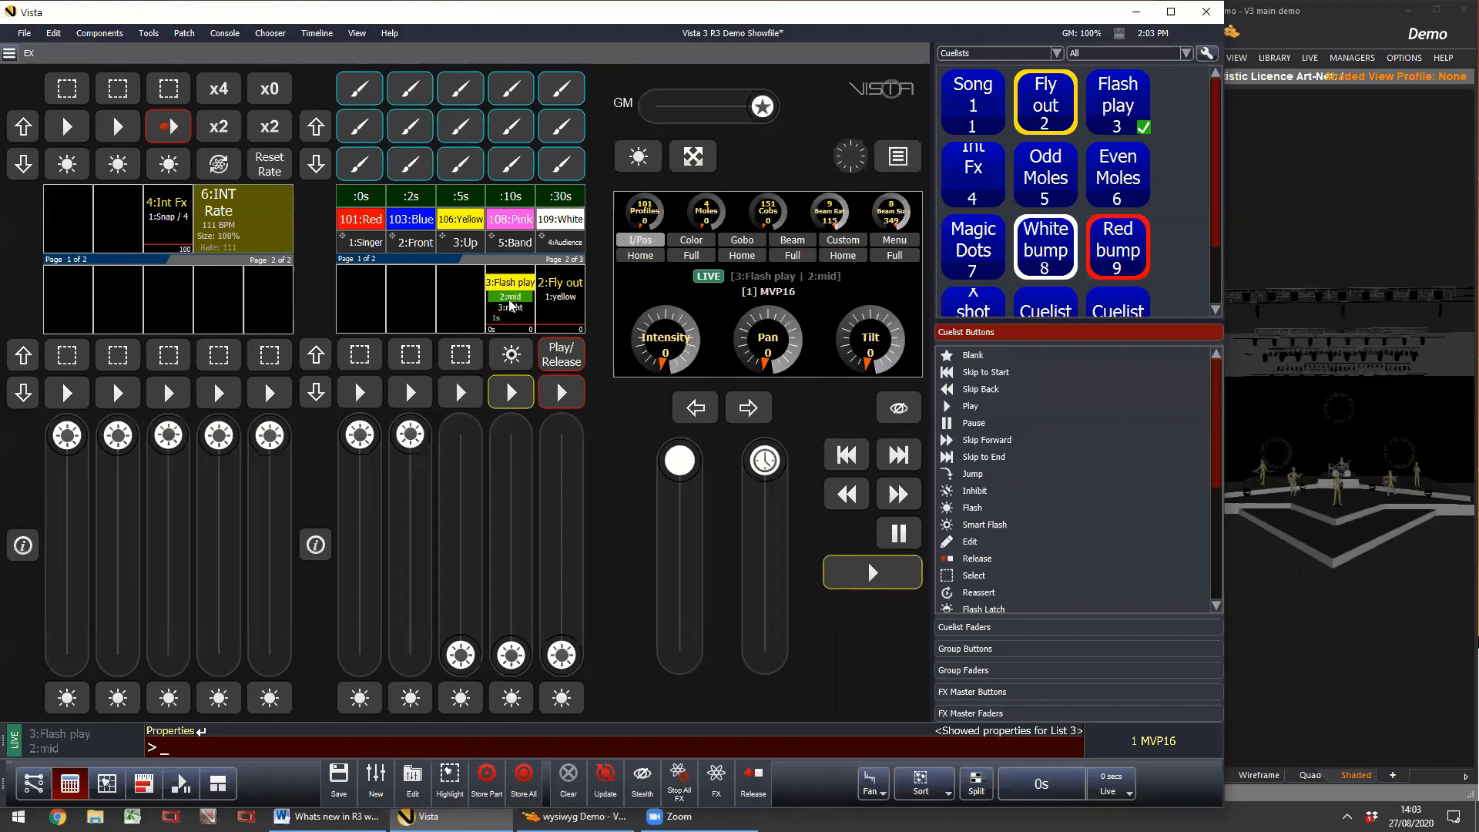
pyautogui.click(514, 709)
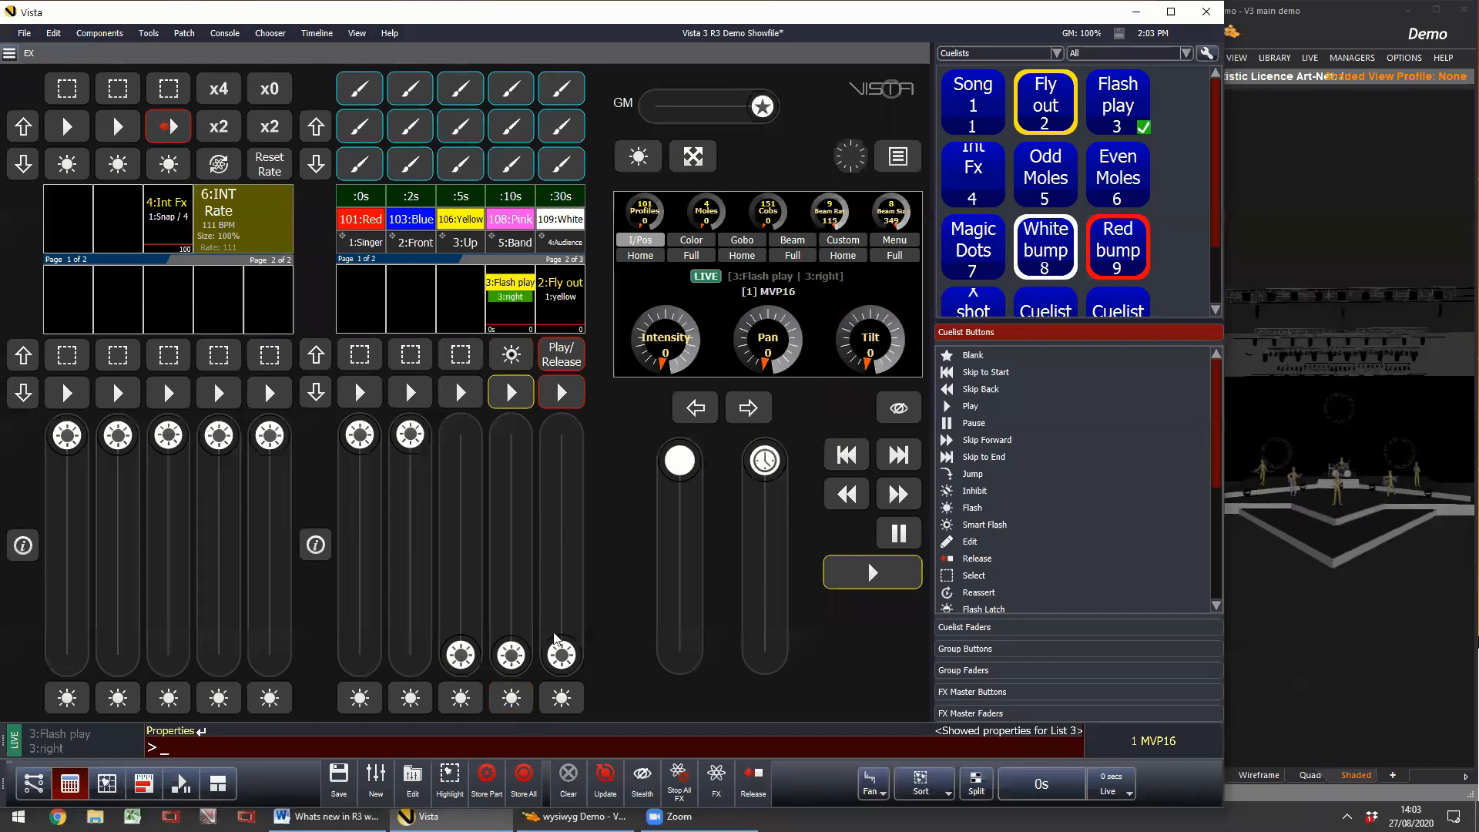
pyautogui.click(510, 701)
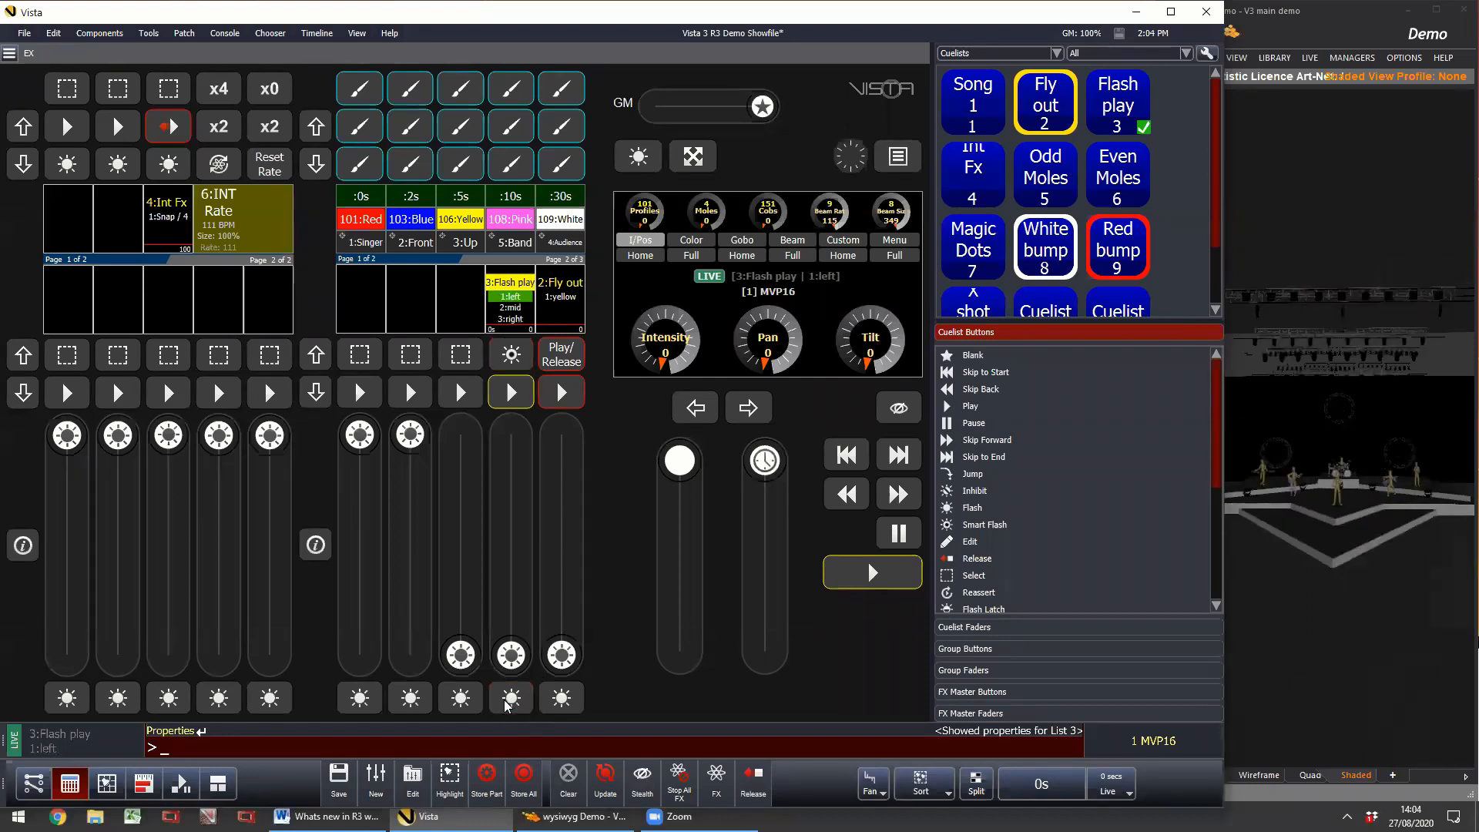
pyautogui.click(505, 706)
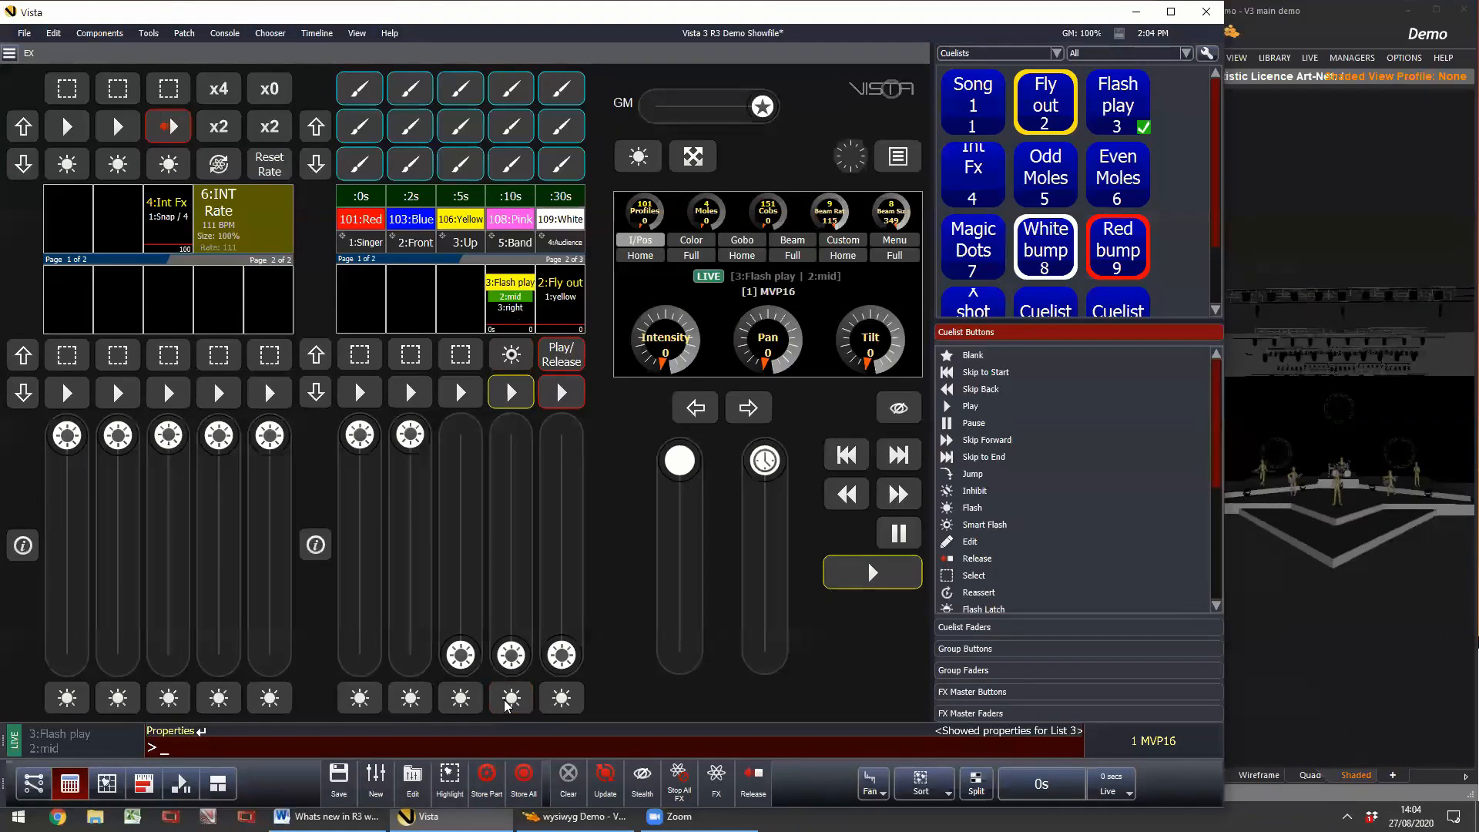
pyautogui.click(506, 704)
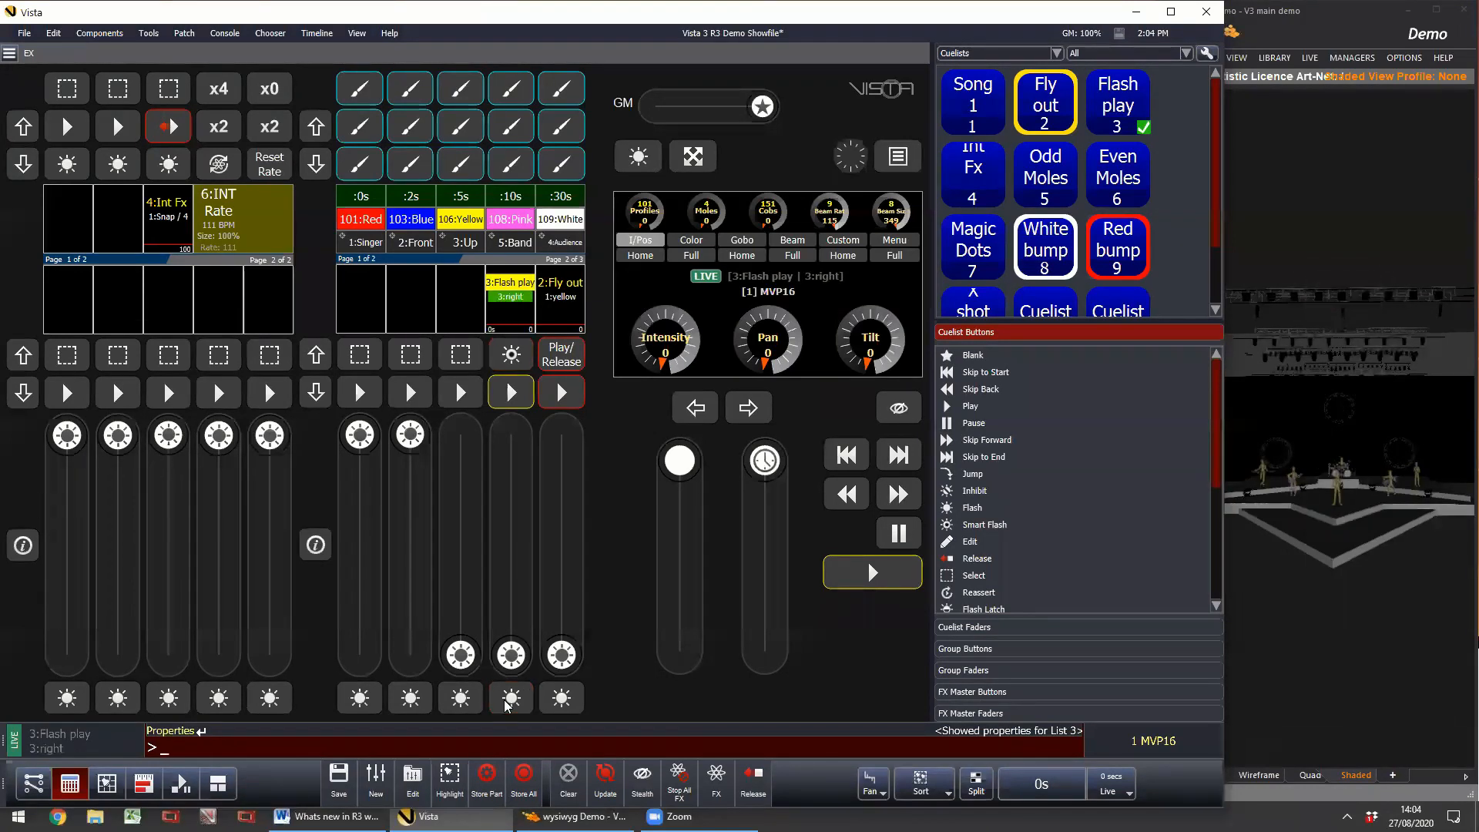
pyautogui.click(506, 702)
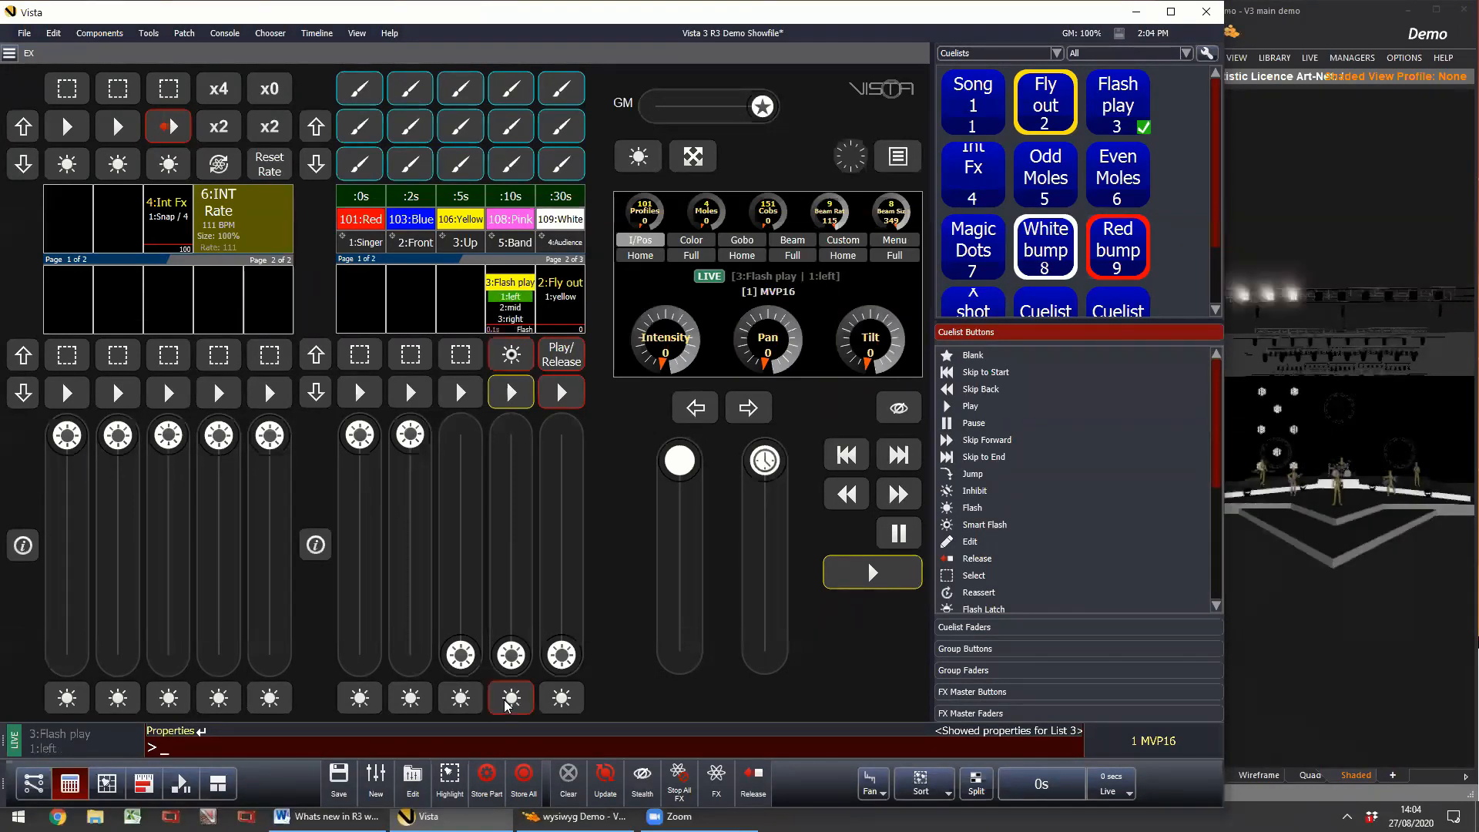
pyautogui.click(512, 395)
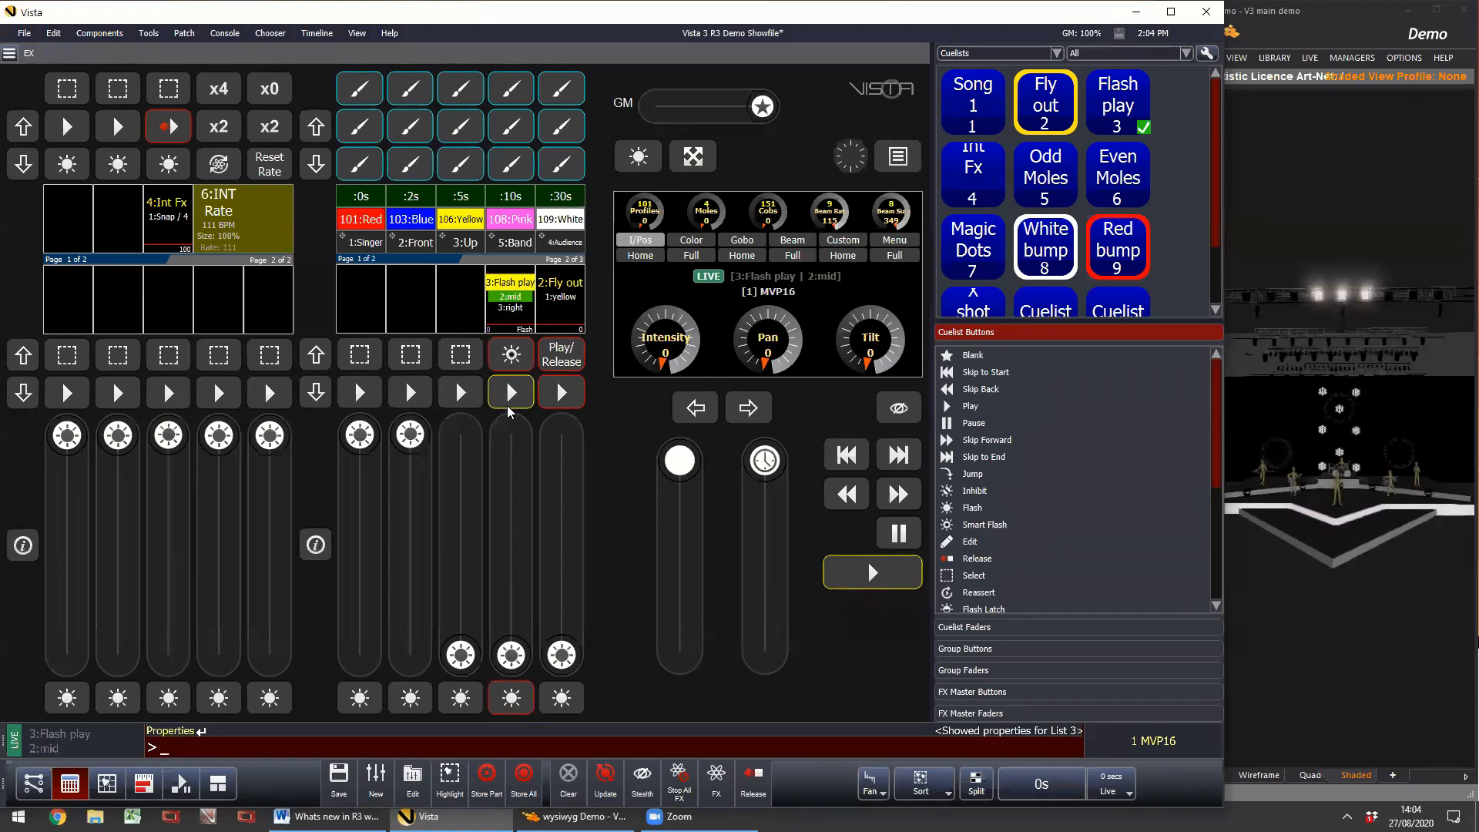
pyautogui.click(510, 348)
pyautogui.click(511, 696)
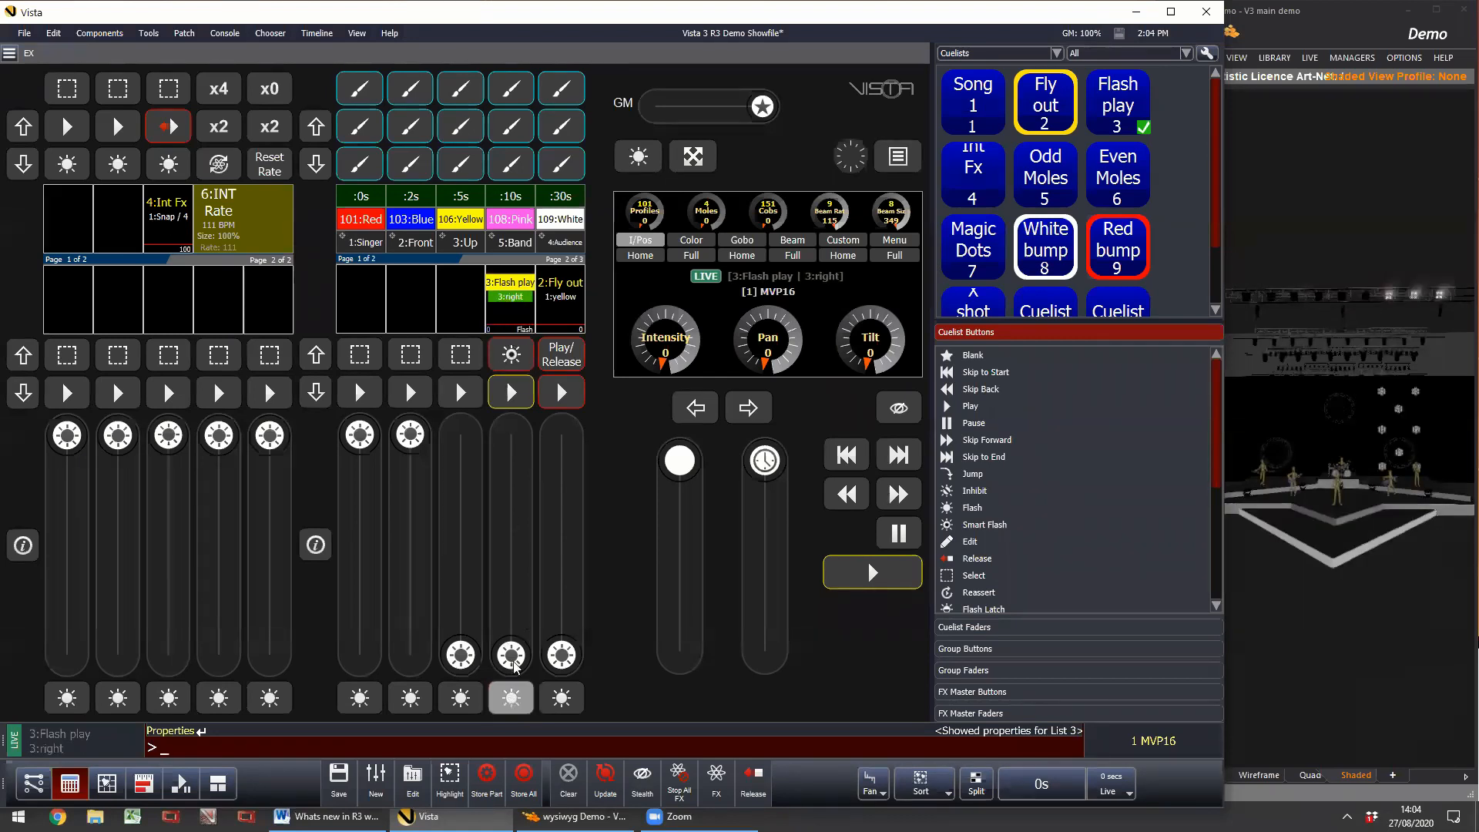
pyautogui.click(509, 351)
pyautogui.click(508, 704)
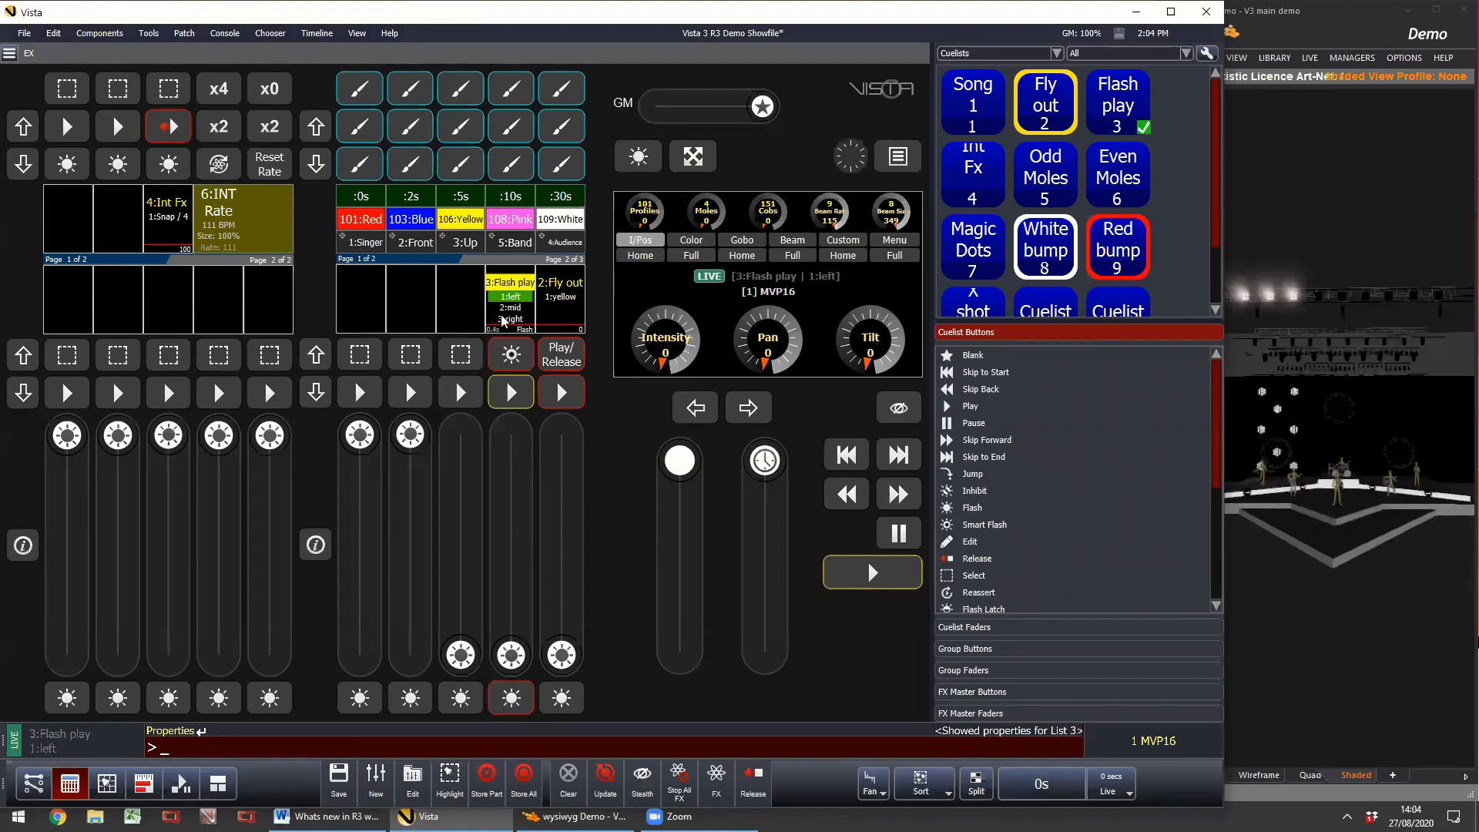
pyautogui.click(507, 700)
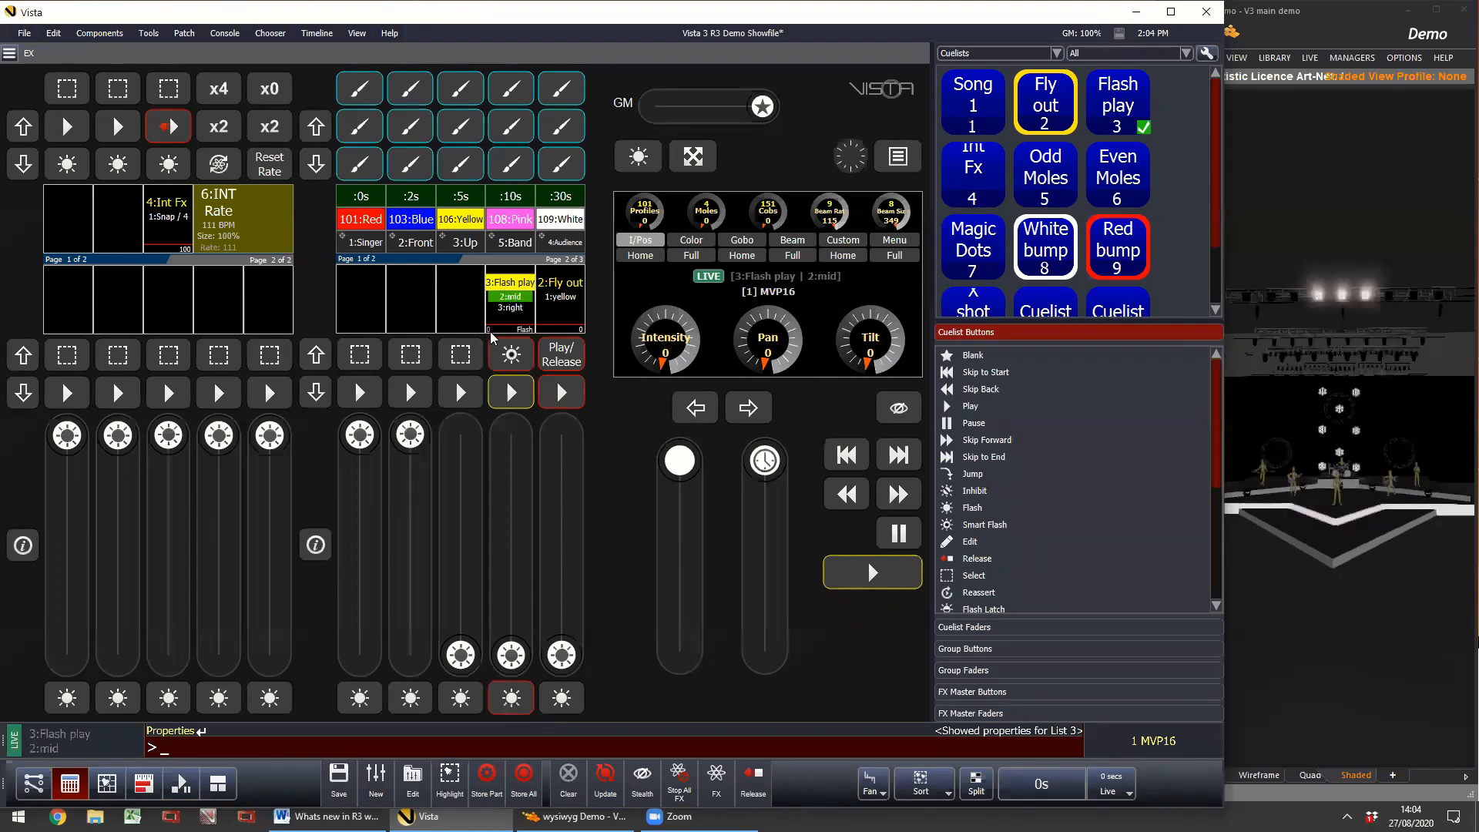
pyautogui.click(510, 710)
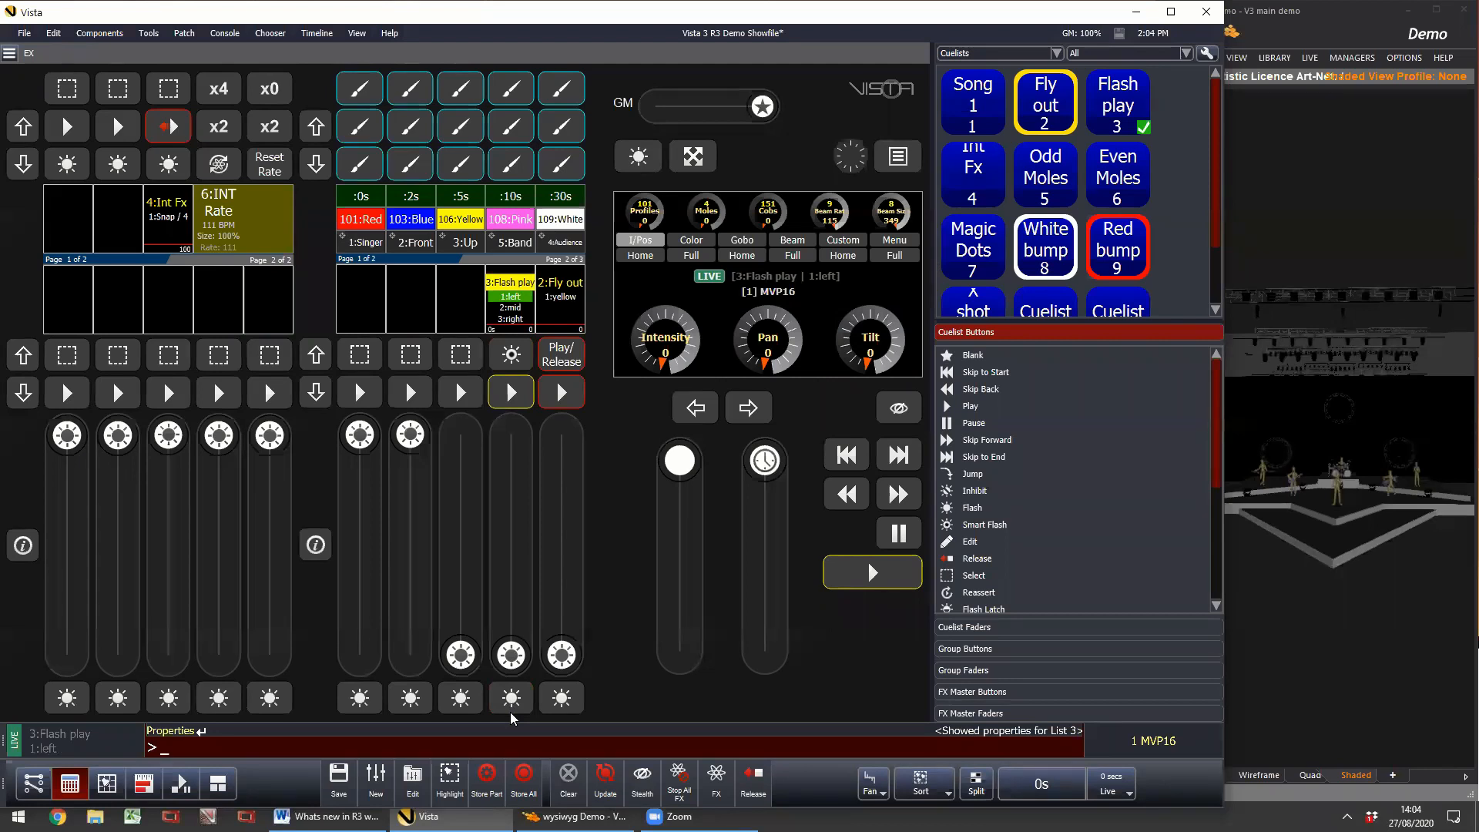
pyautogui.click(511, 714)
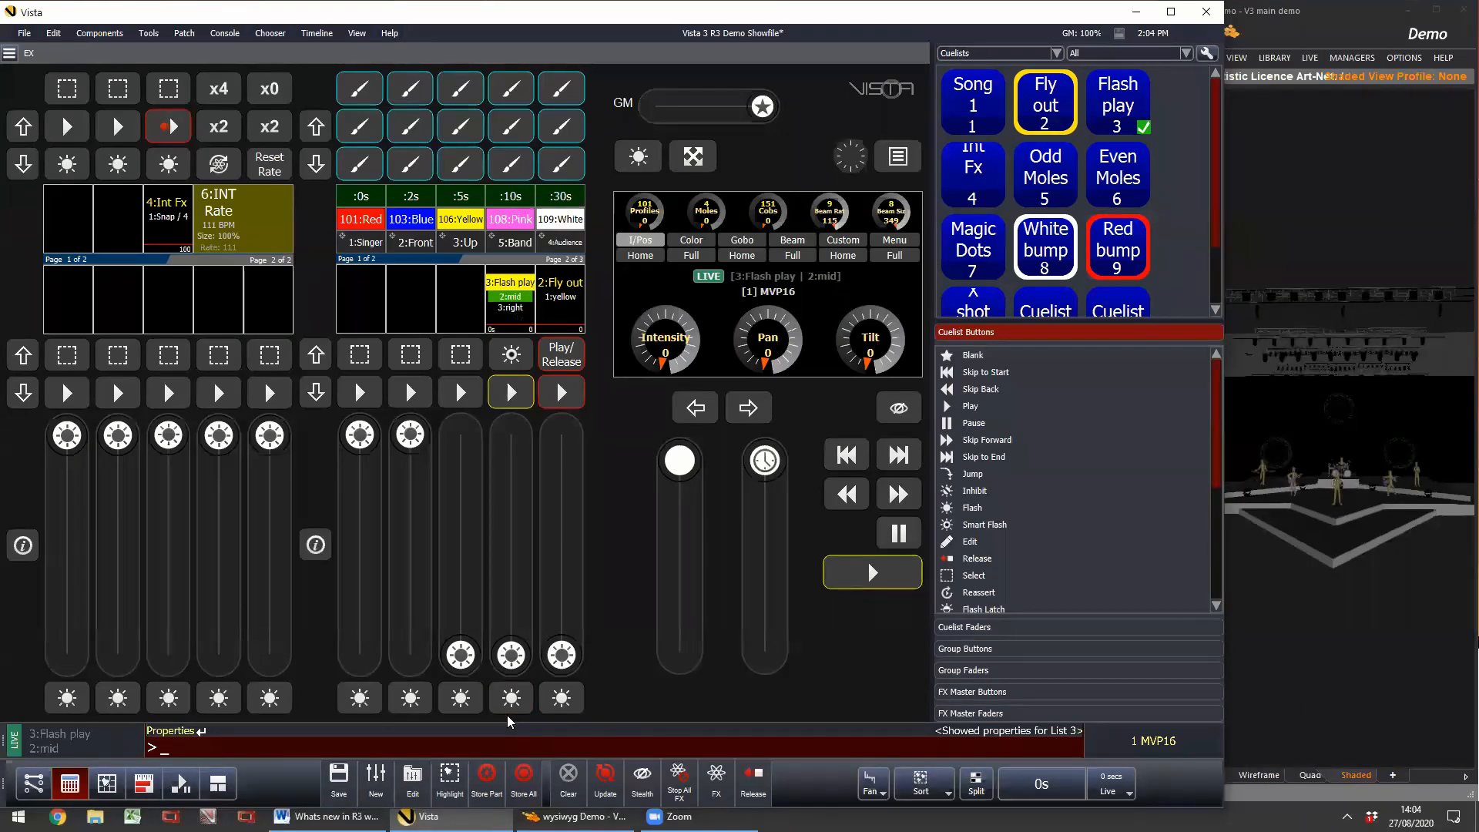
pyautogui.click(502, 705)
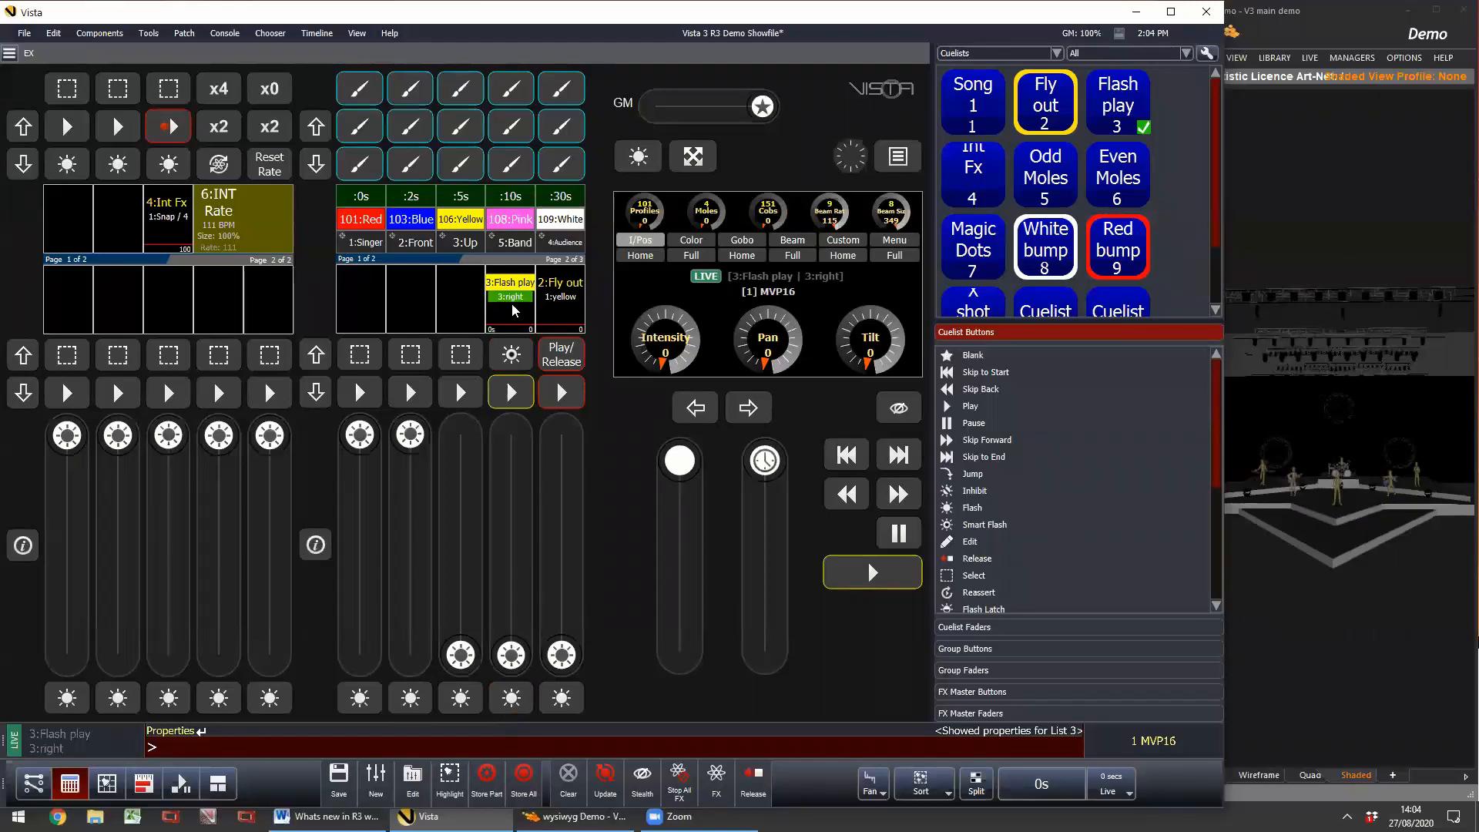
# Step: Select the Play/Release button function, raise the Fly out fader to 100, and repeatedly play and release that cuelist with its Play/Release control
pyautogui.scroll(-5, 1056, 477)
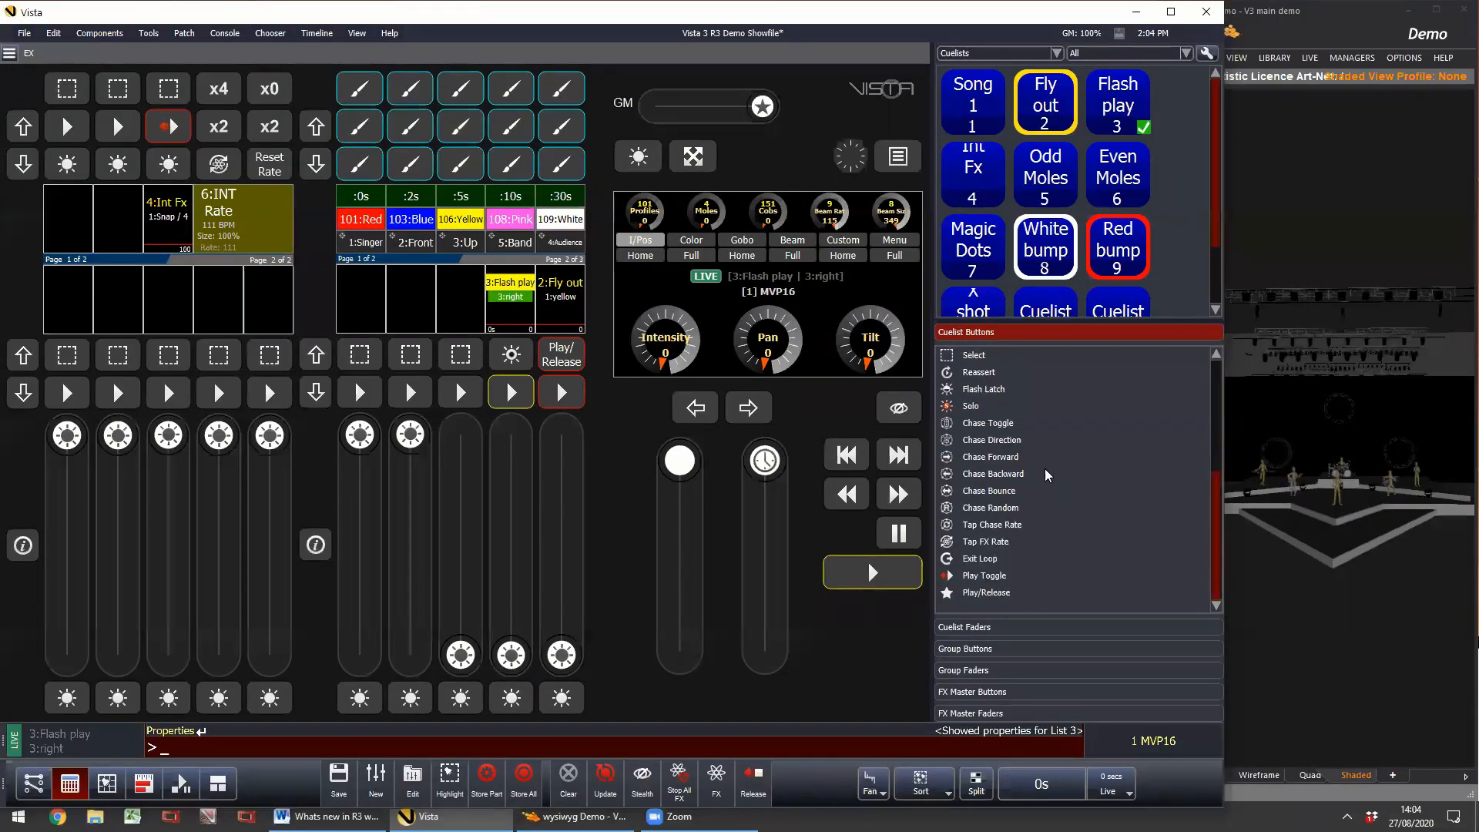
pyautogui.click(998, 593)
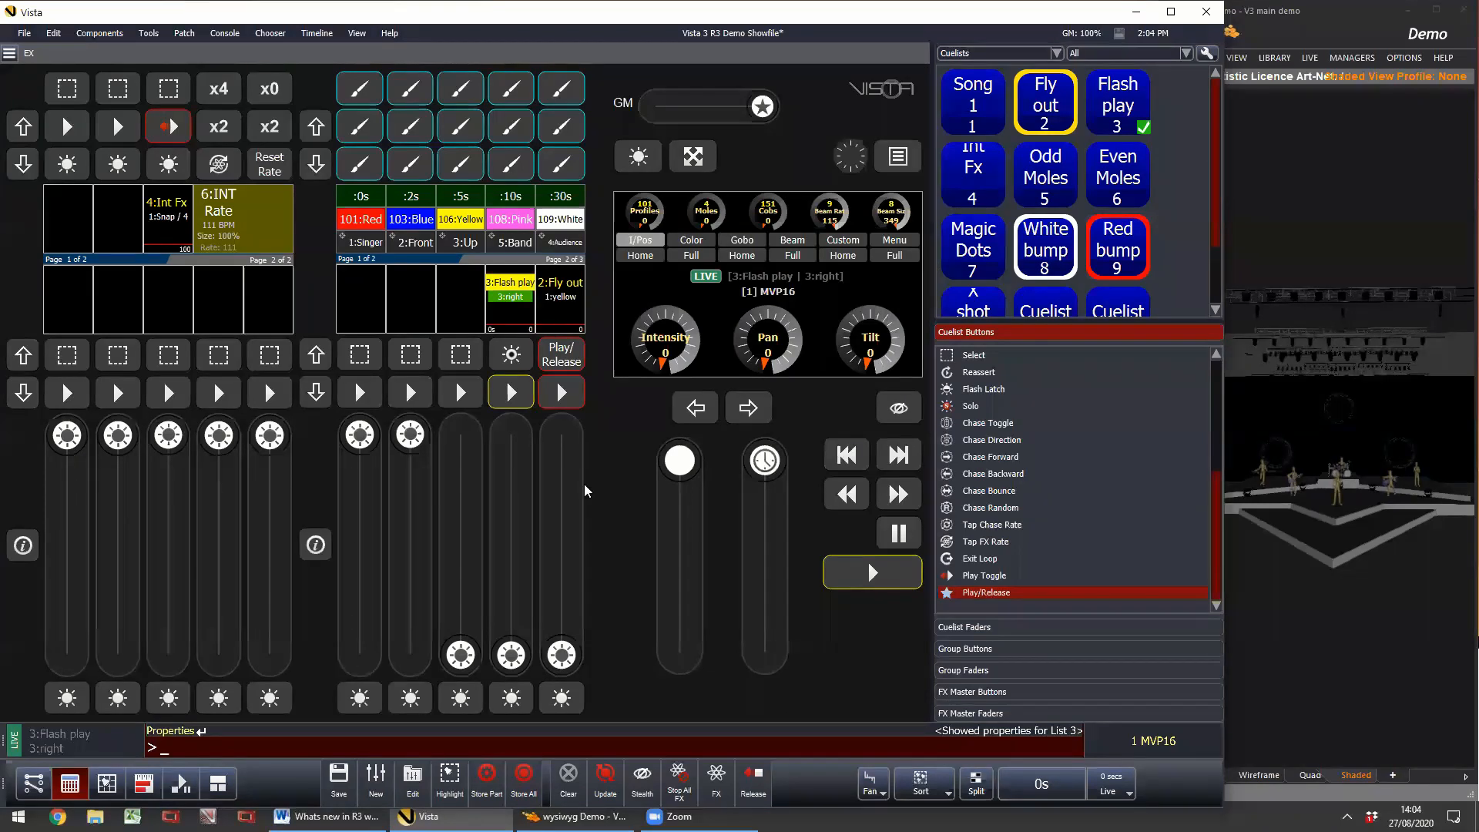
pyautogui.moveTo(561, 656); pyautogui.dragTo(561, 435)
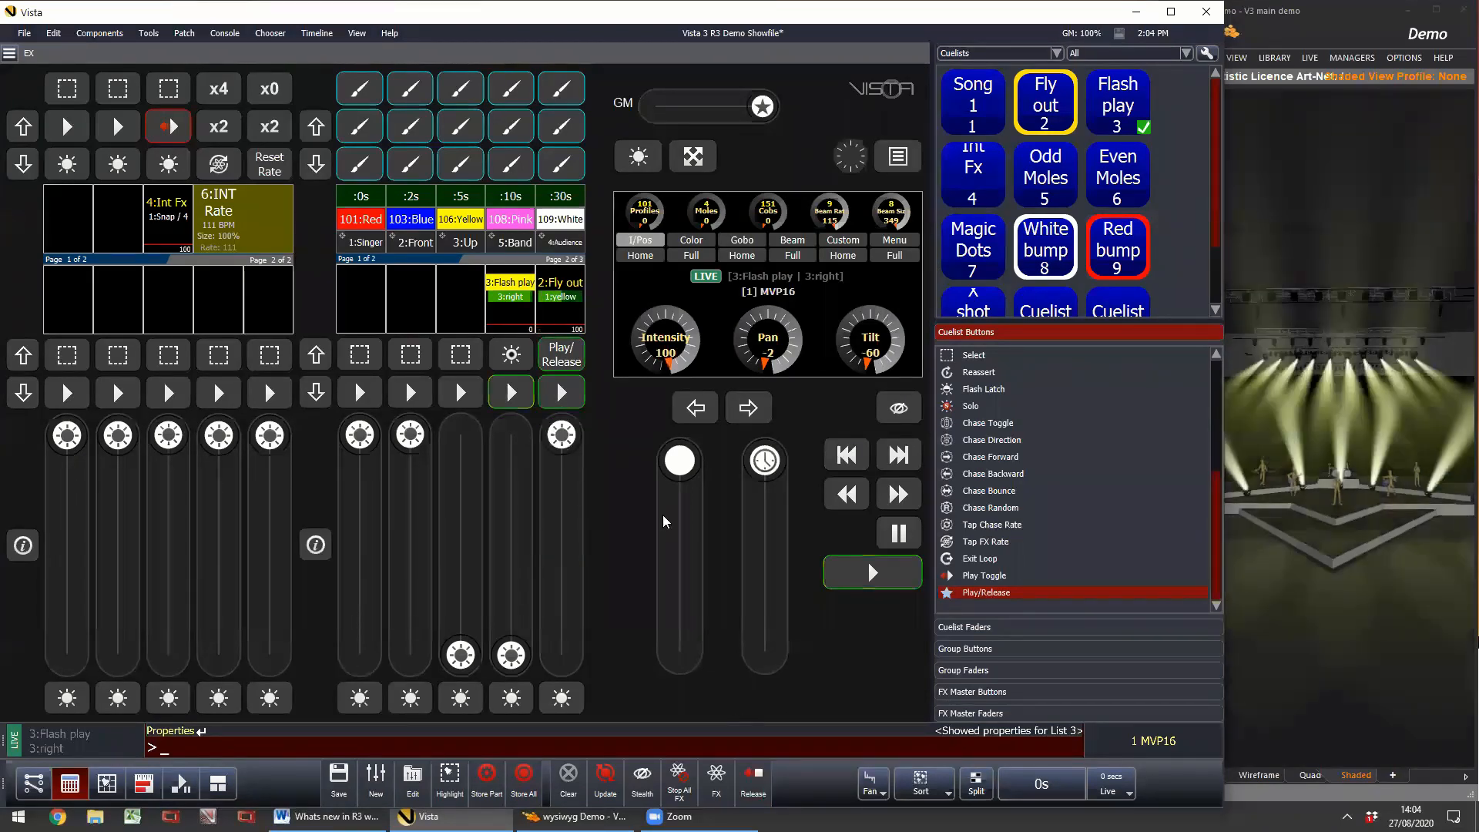
pyautogui.click(567, 364)
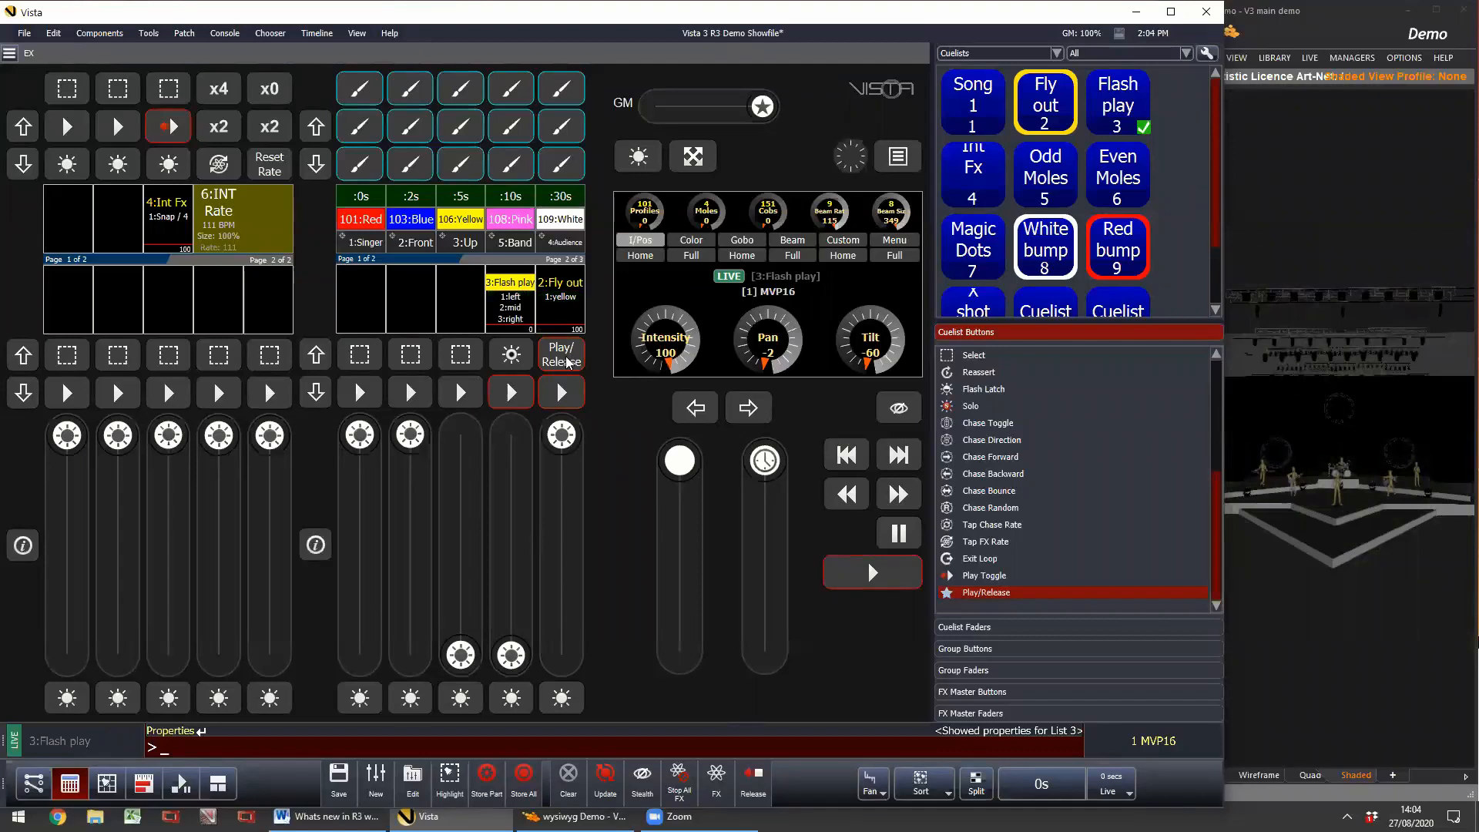
pyautogui.click(567, 362)
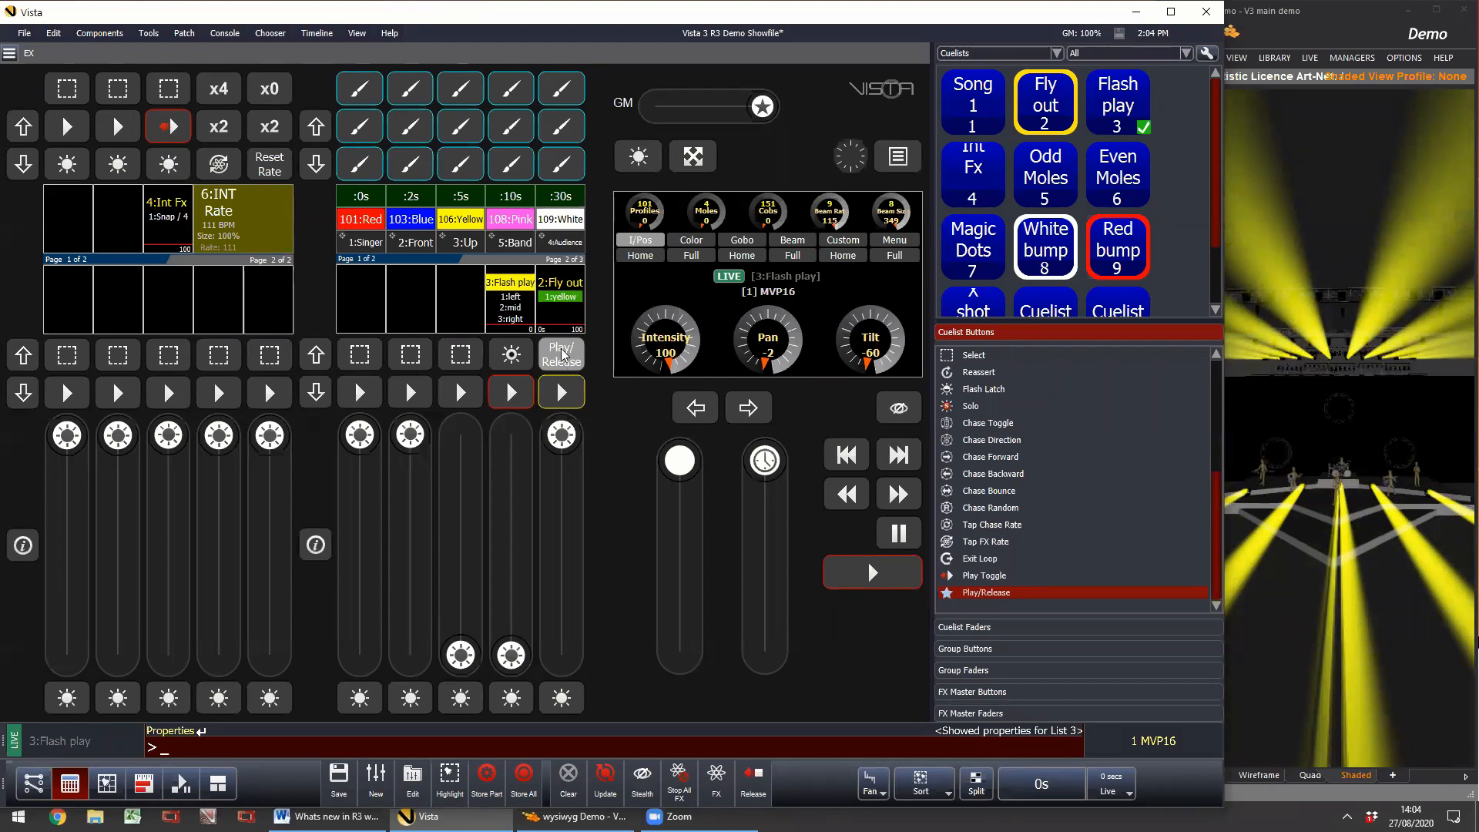
pyautogui.click(563, 354)
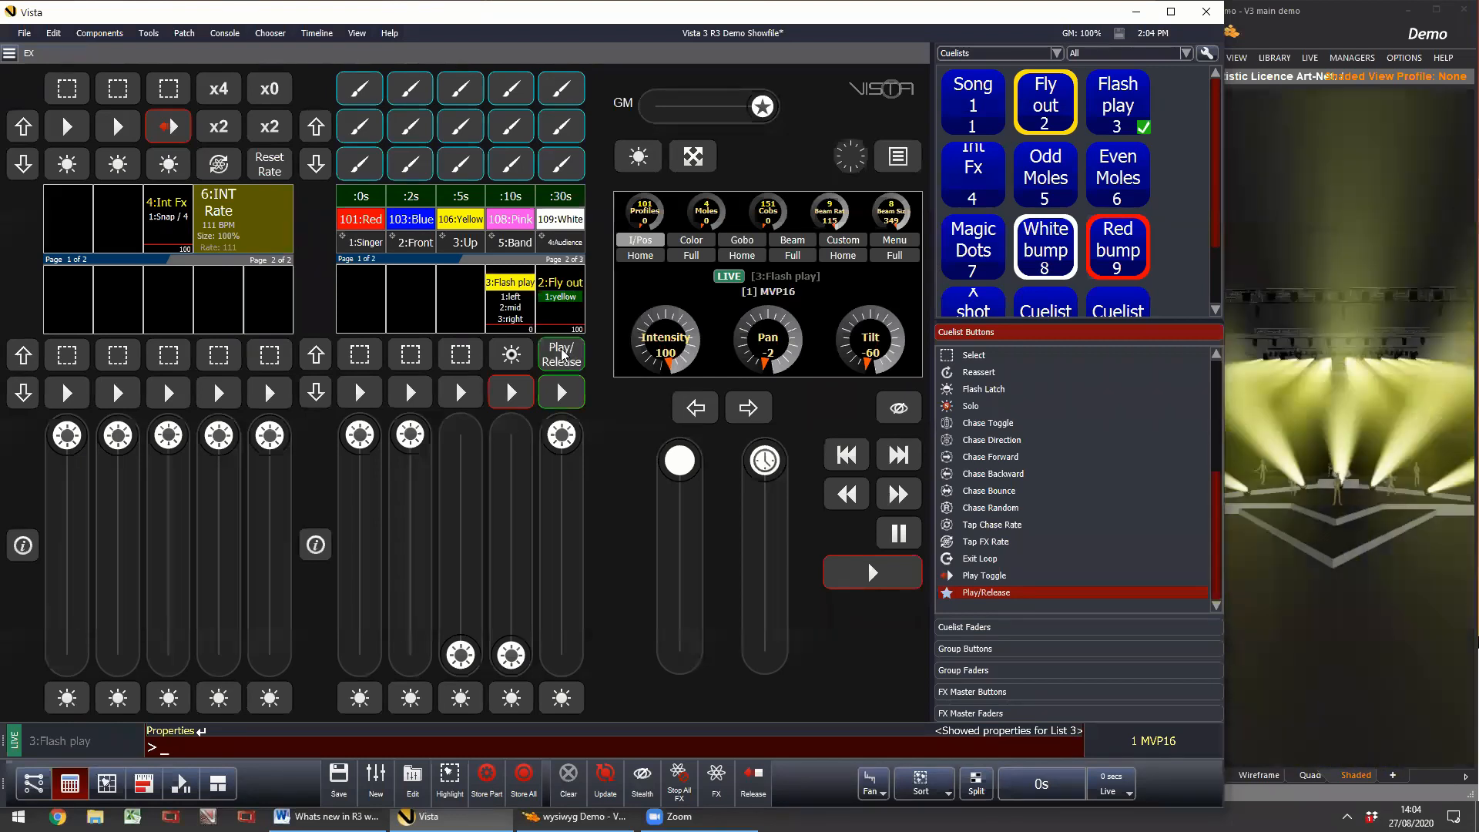
pyautogui.click(563, 355)
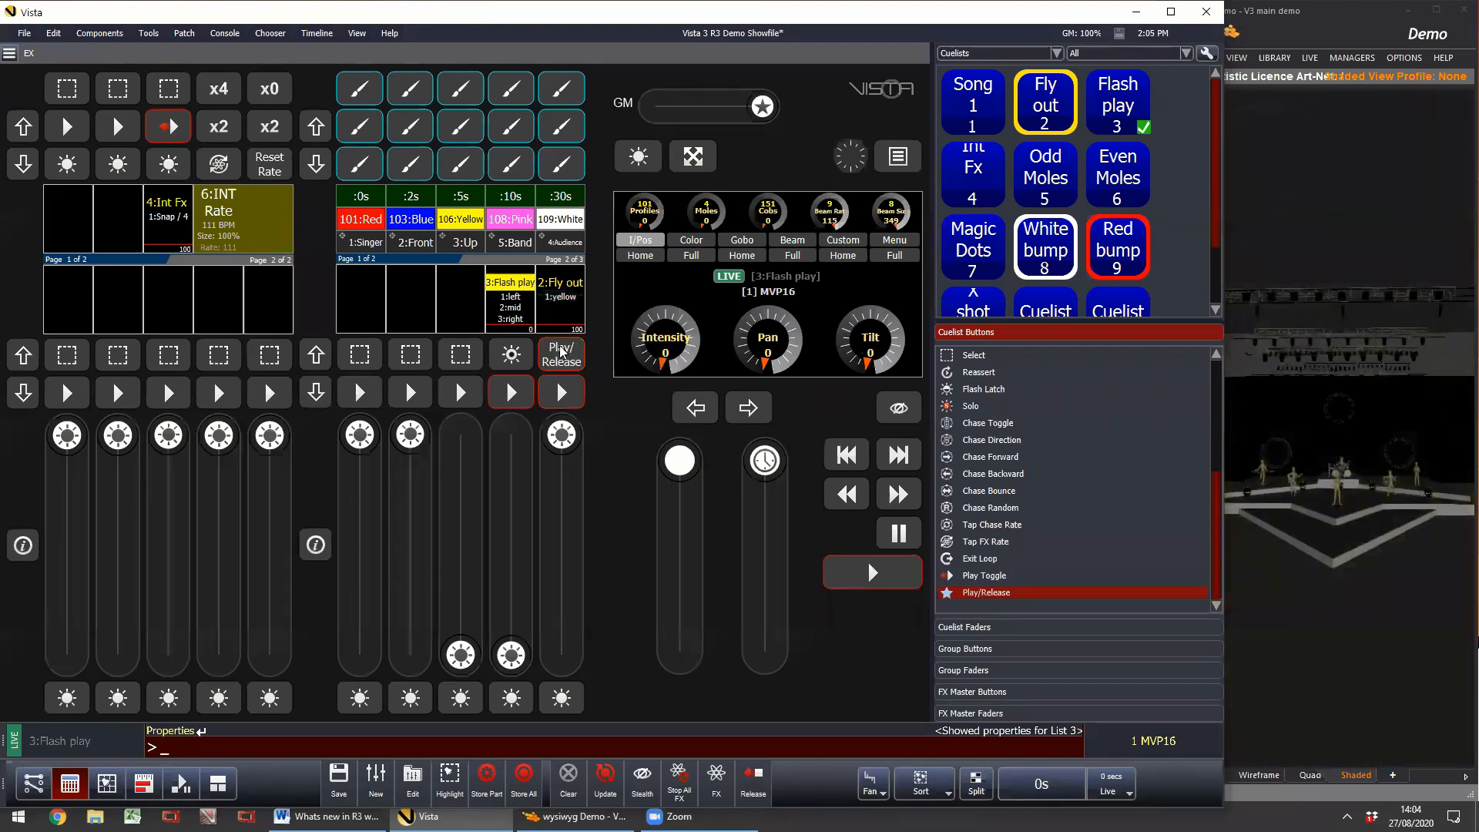
pyautogui.click(559, 351)
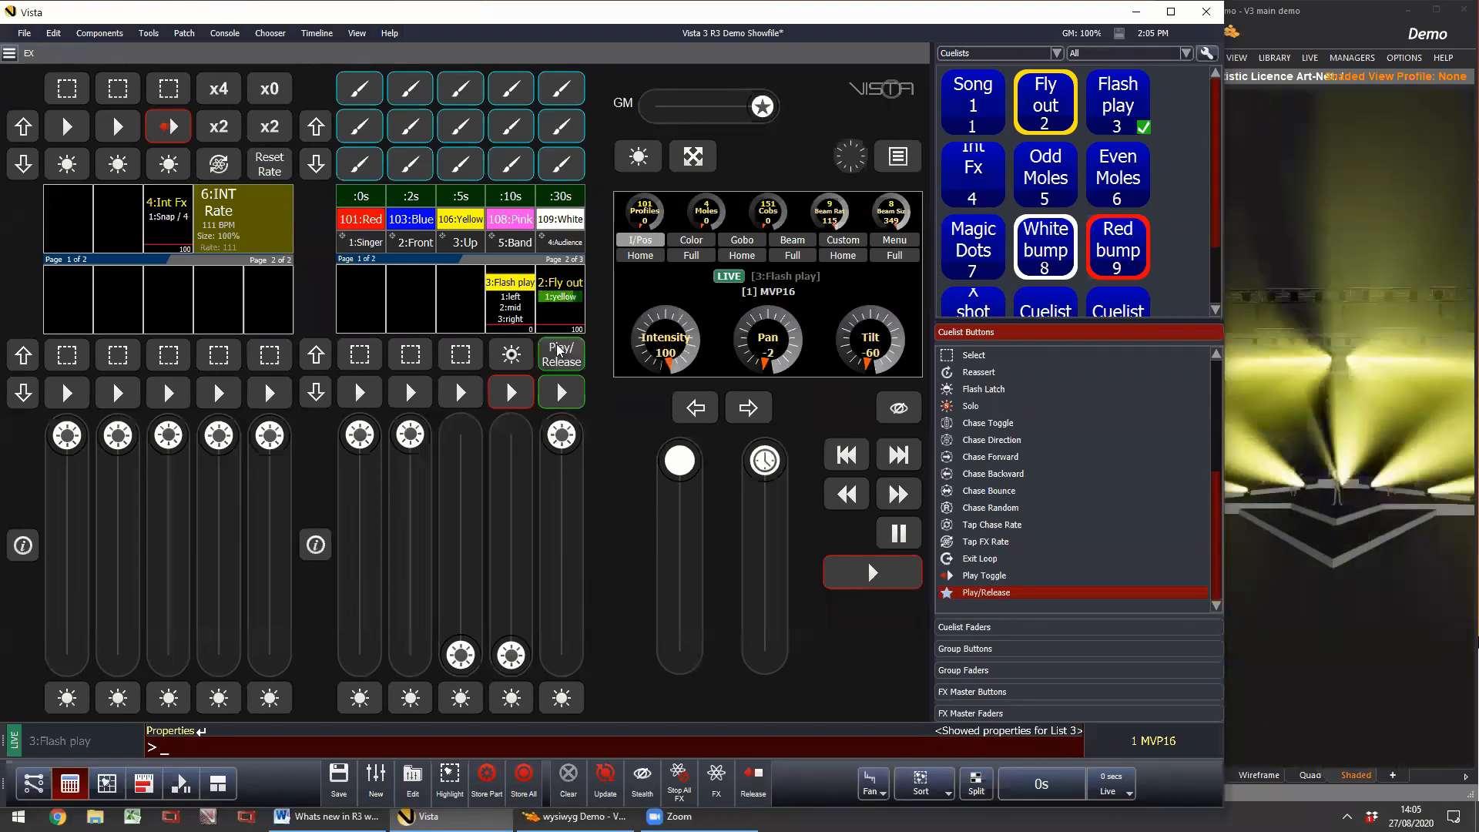
pyautogui.click(560, 350)
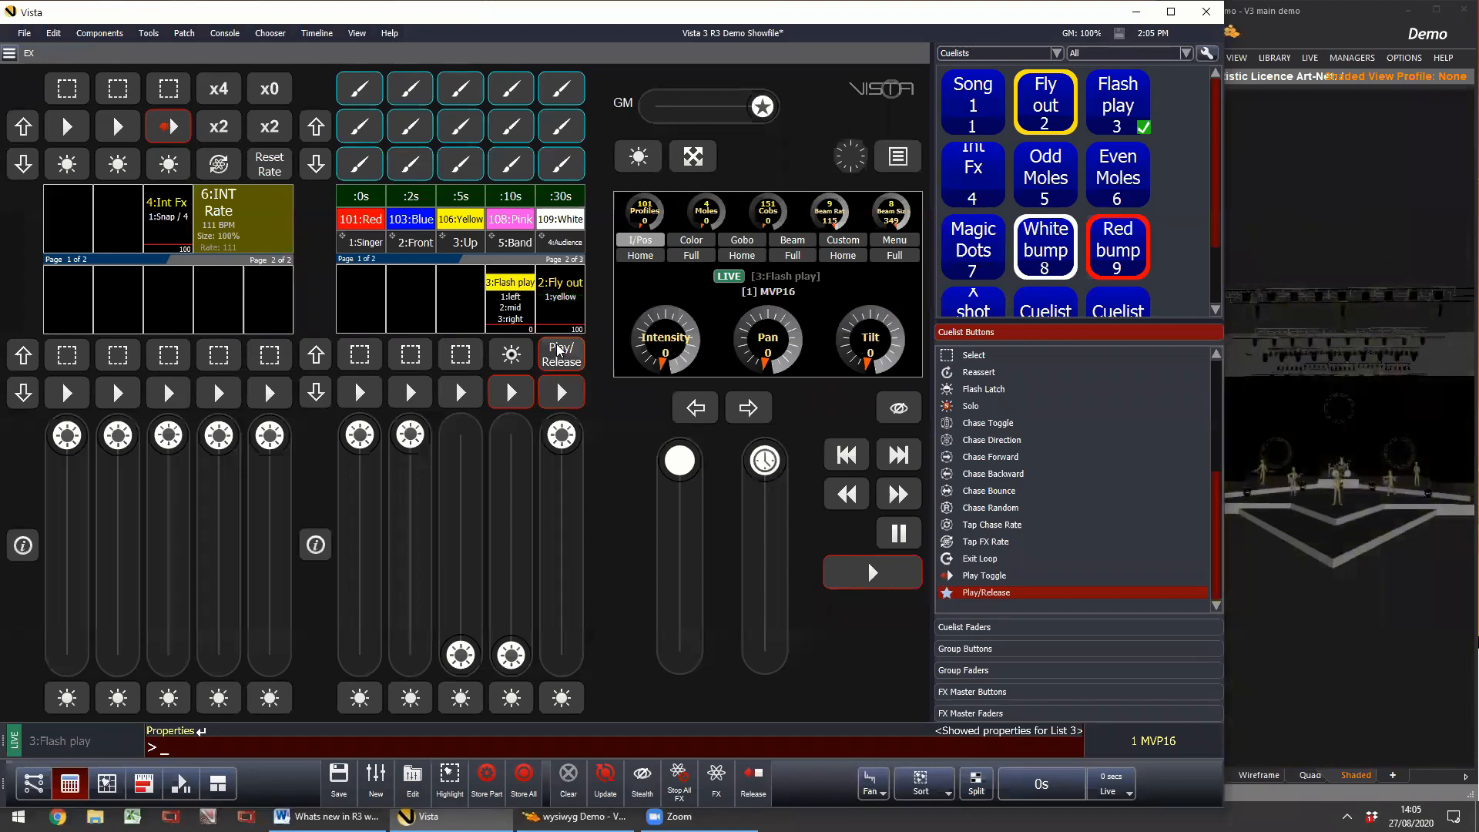
pyautogui.click(559, 351)
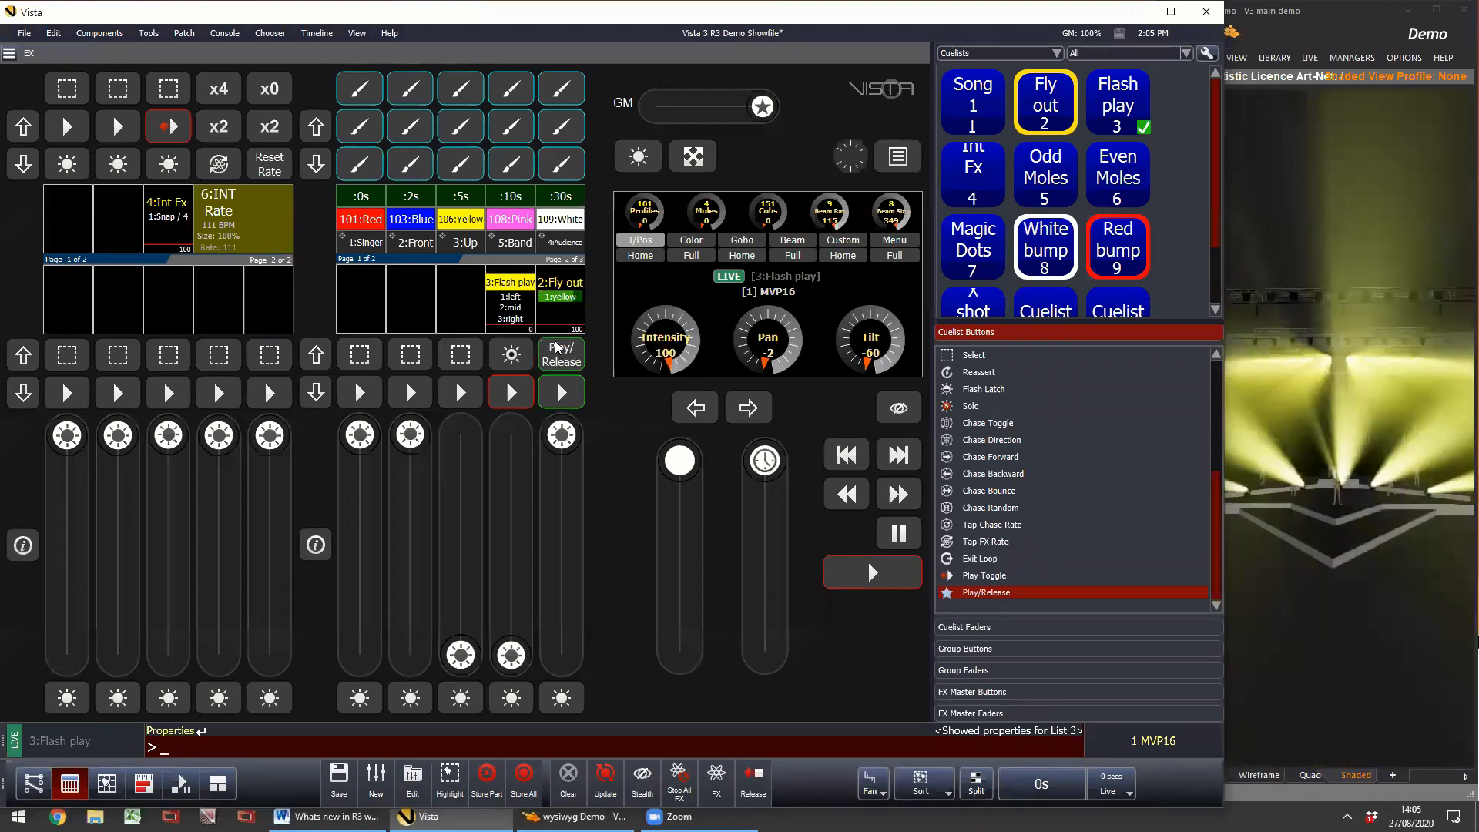
pyautogui.click(552, 353)
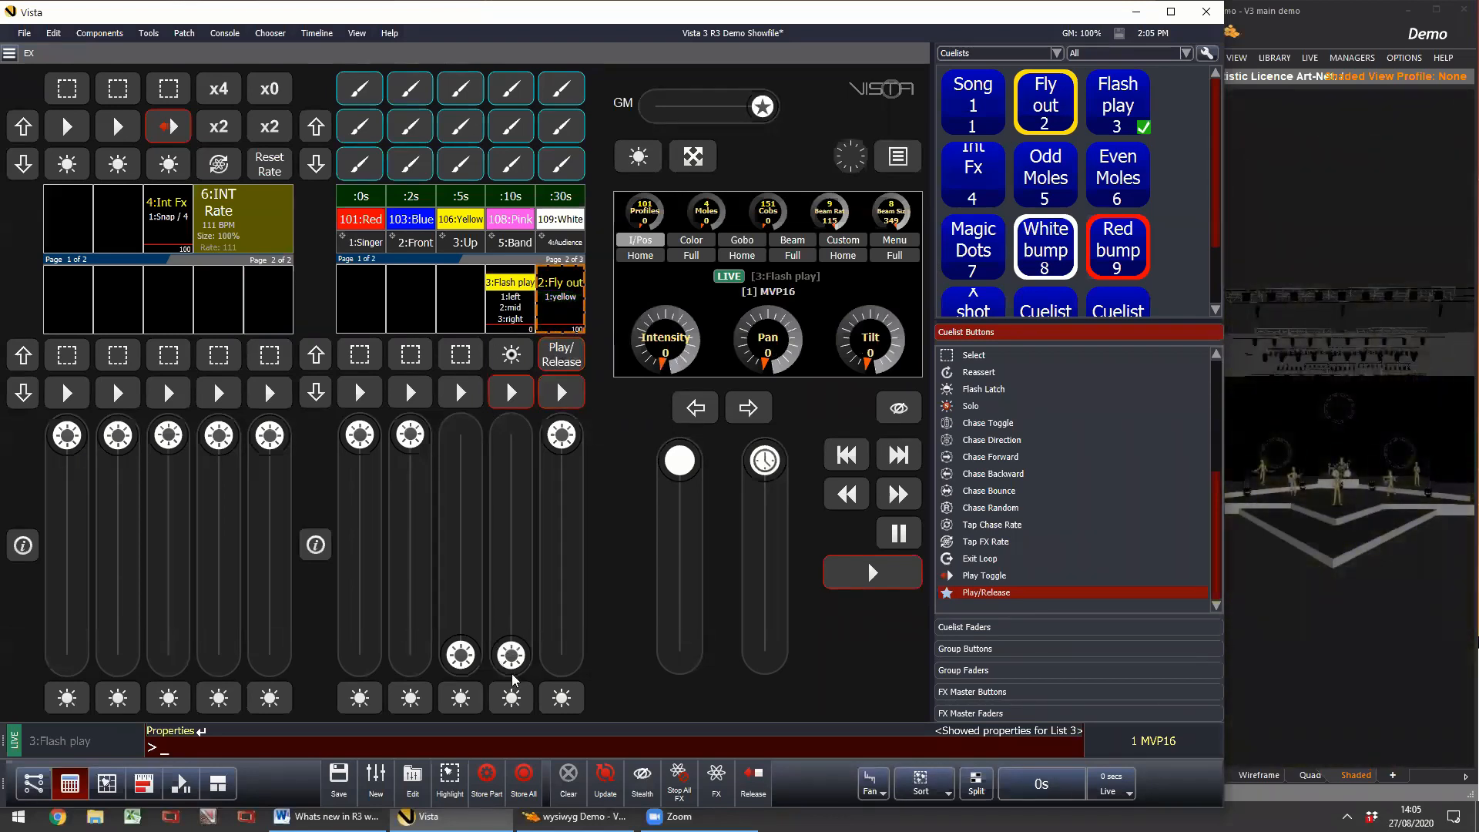
# Step: Raise the Flash play fader to about 33 and flash the cuelist to advance through its cues
pyautogui.moveTo(496, 652); pyautogui.dragTo(510, 587)
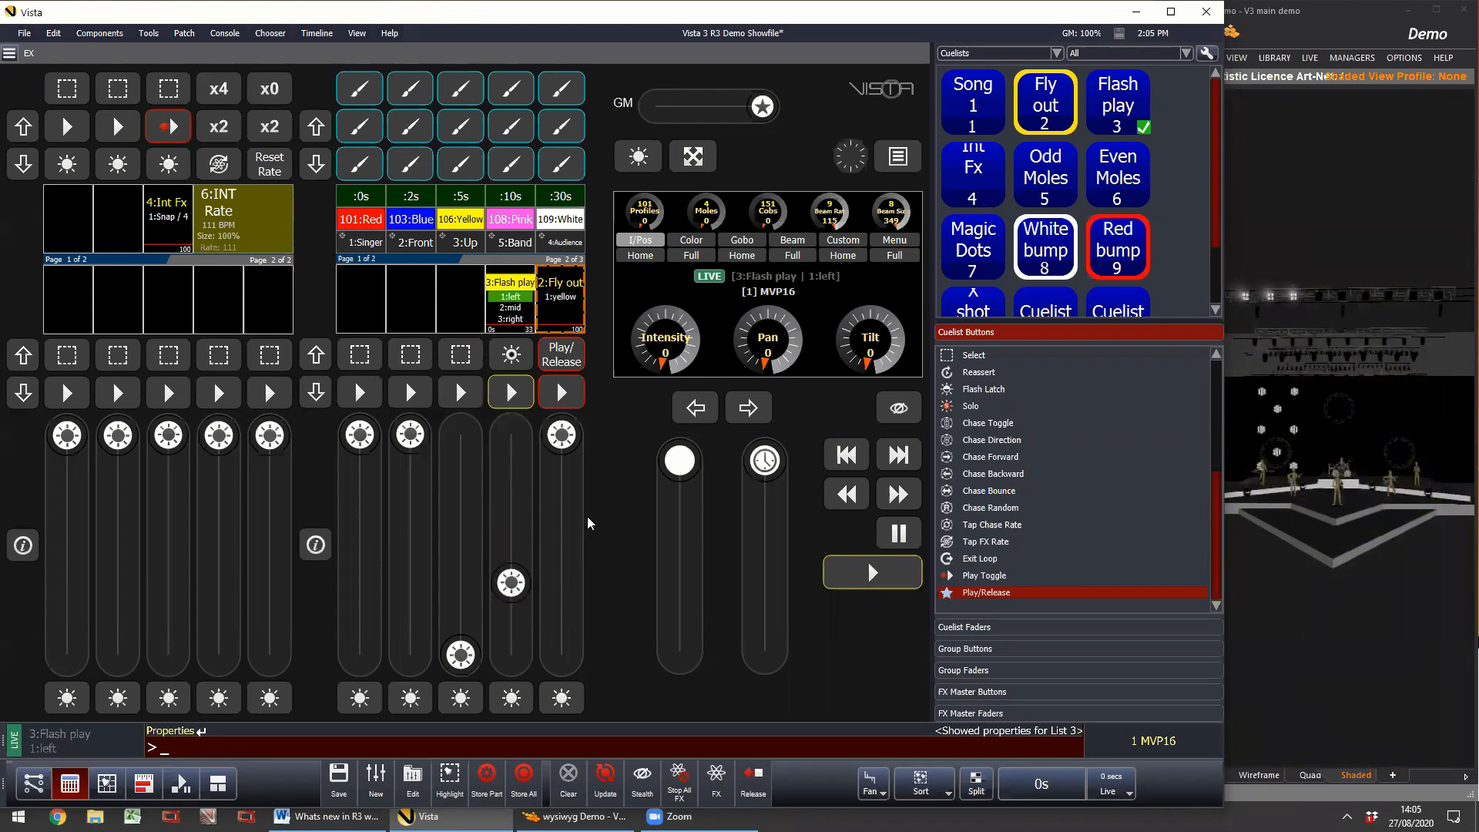
pyautogui.click(511, 698)
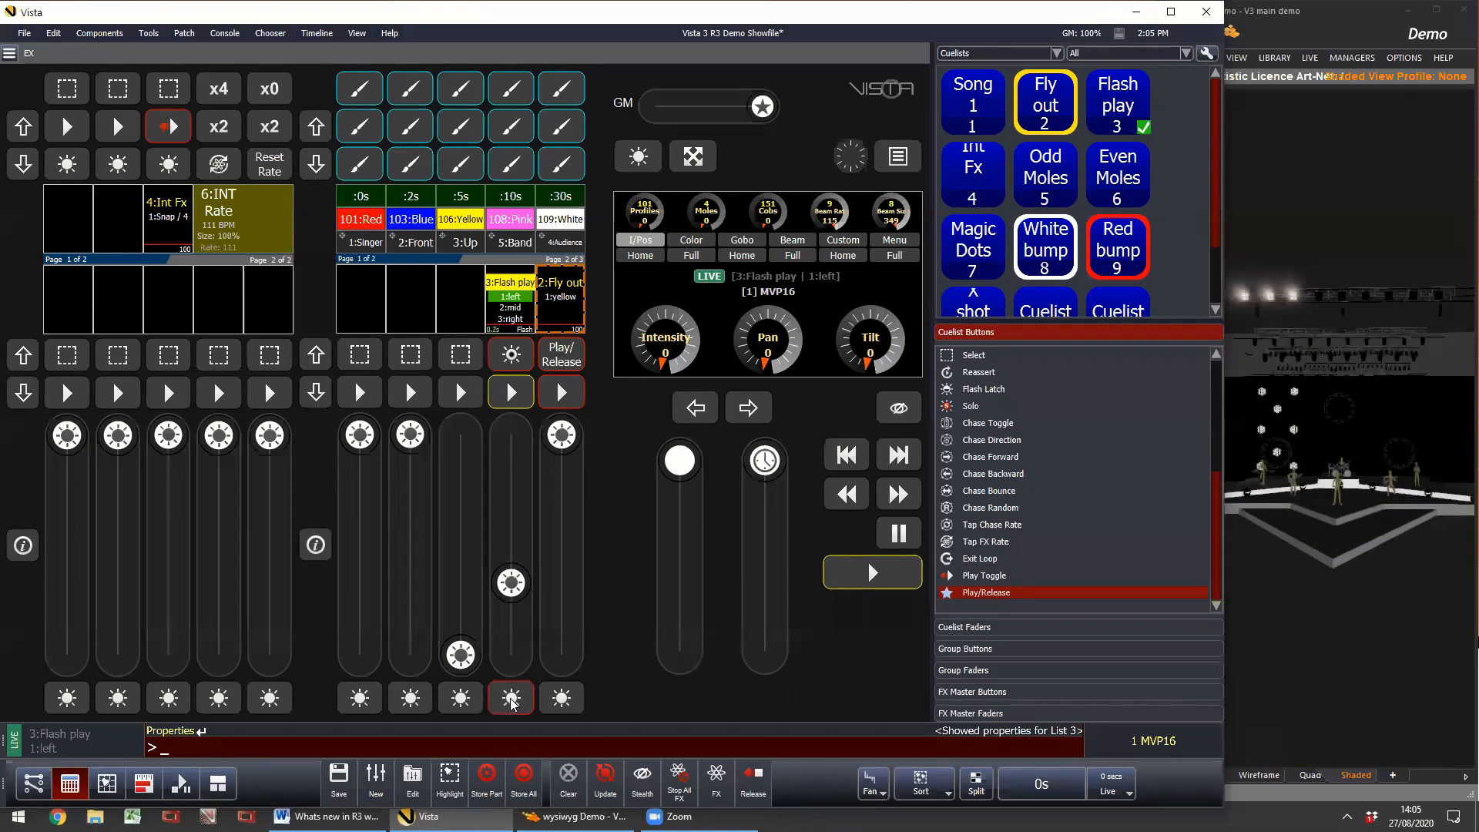
pyautogui.click(511, 698)
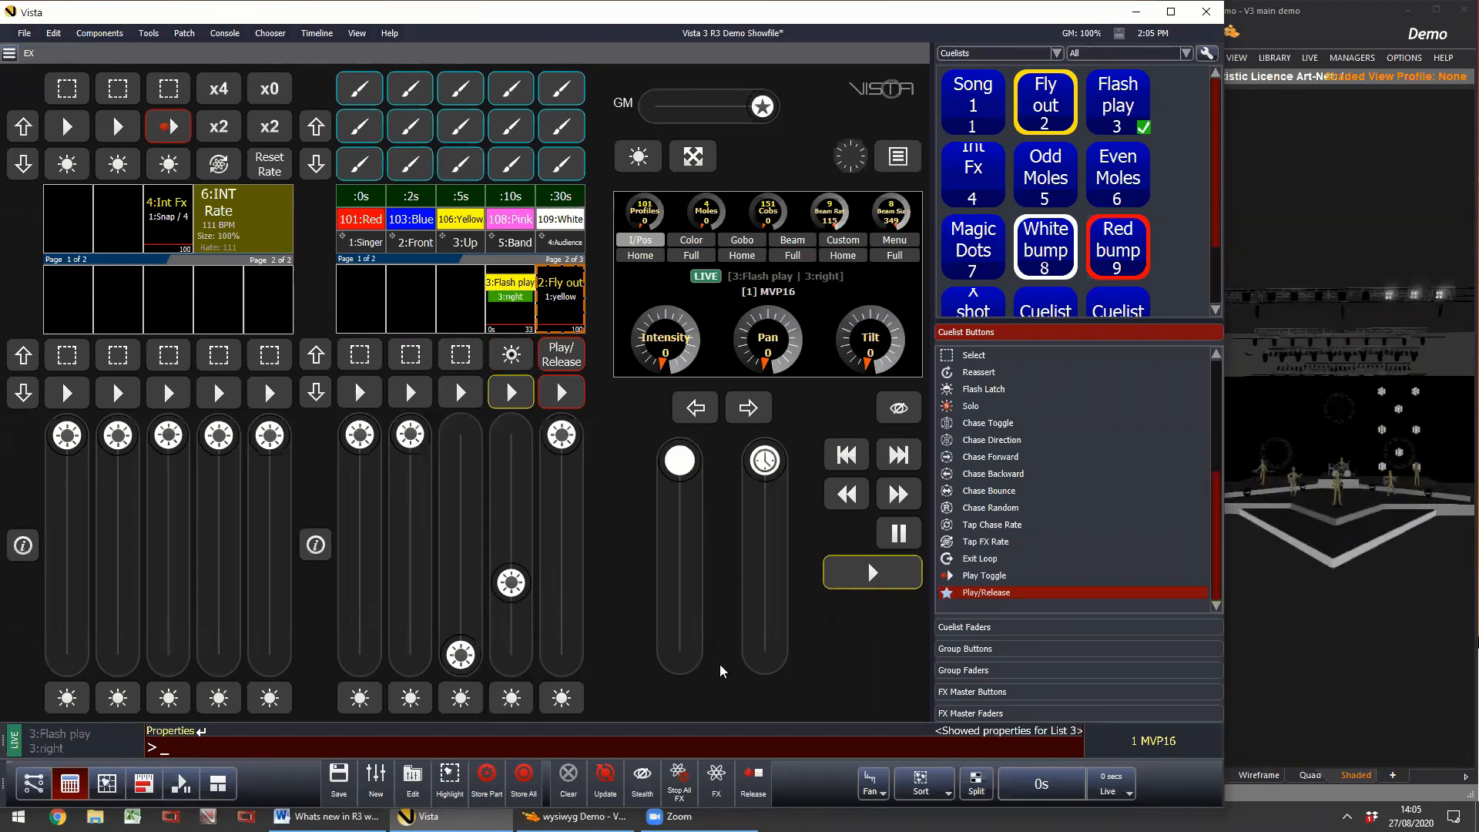
# Step: Add a dockable Fixture Chooser window and place it over the upper part of the console's second playback section
pyautogui.click(357, 33)
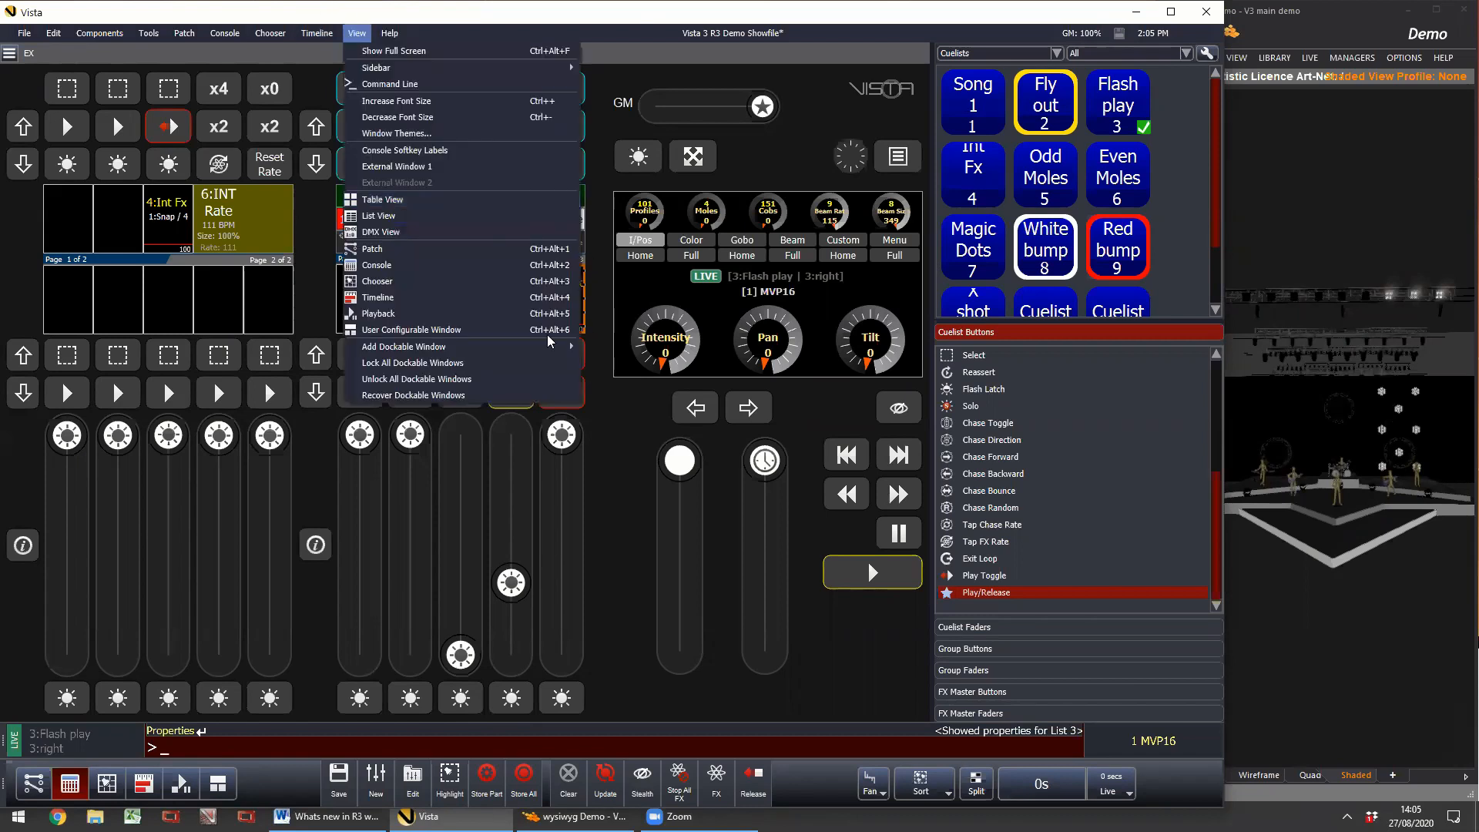
pyautogui.moveTo(574, 347)
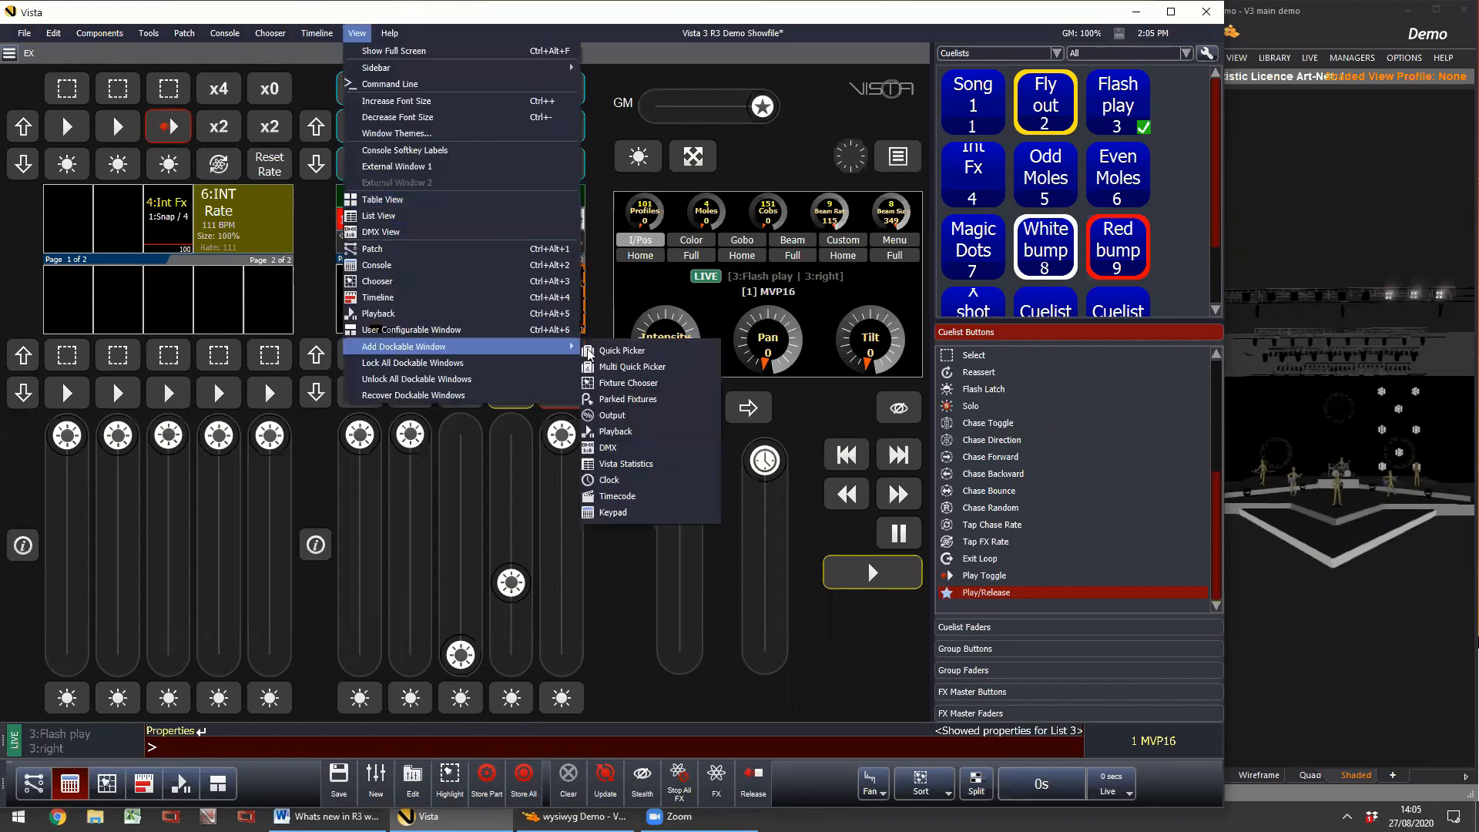
pyautogui.click(640, 384)
pyautogui.moveTo(766, 421); pyautogui.dragTo(481, 57)
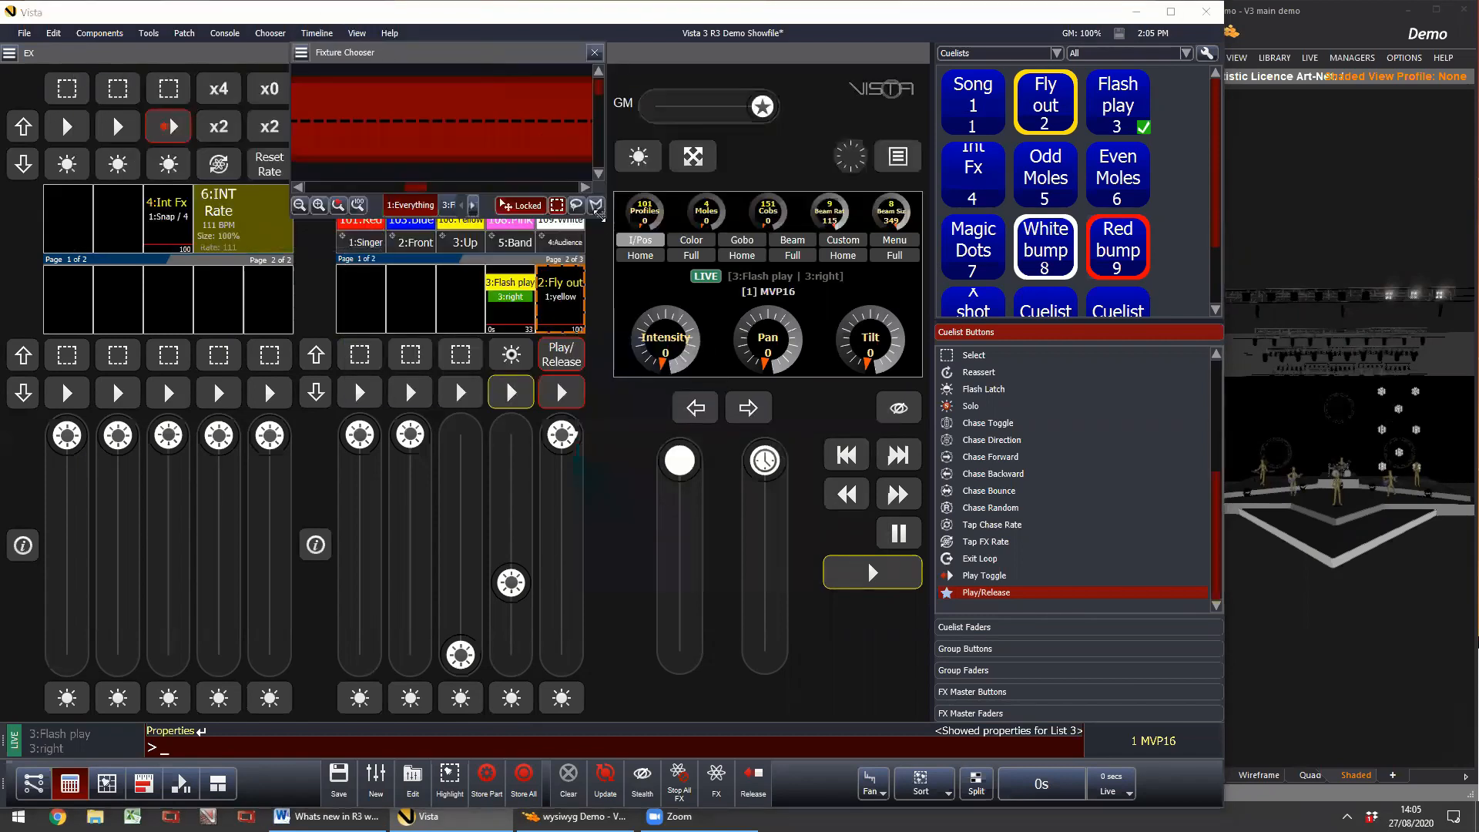
# Step: Enlarge the Fixture Chooser window, show its Dimmers + LEDs layout and select the four stage fixtures 201 to 204
pyautogui.moveTo(605, 218); pyautogui.dragTo(1012, 402)
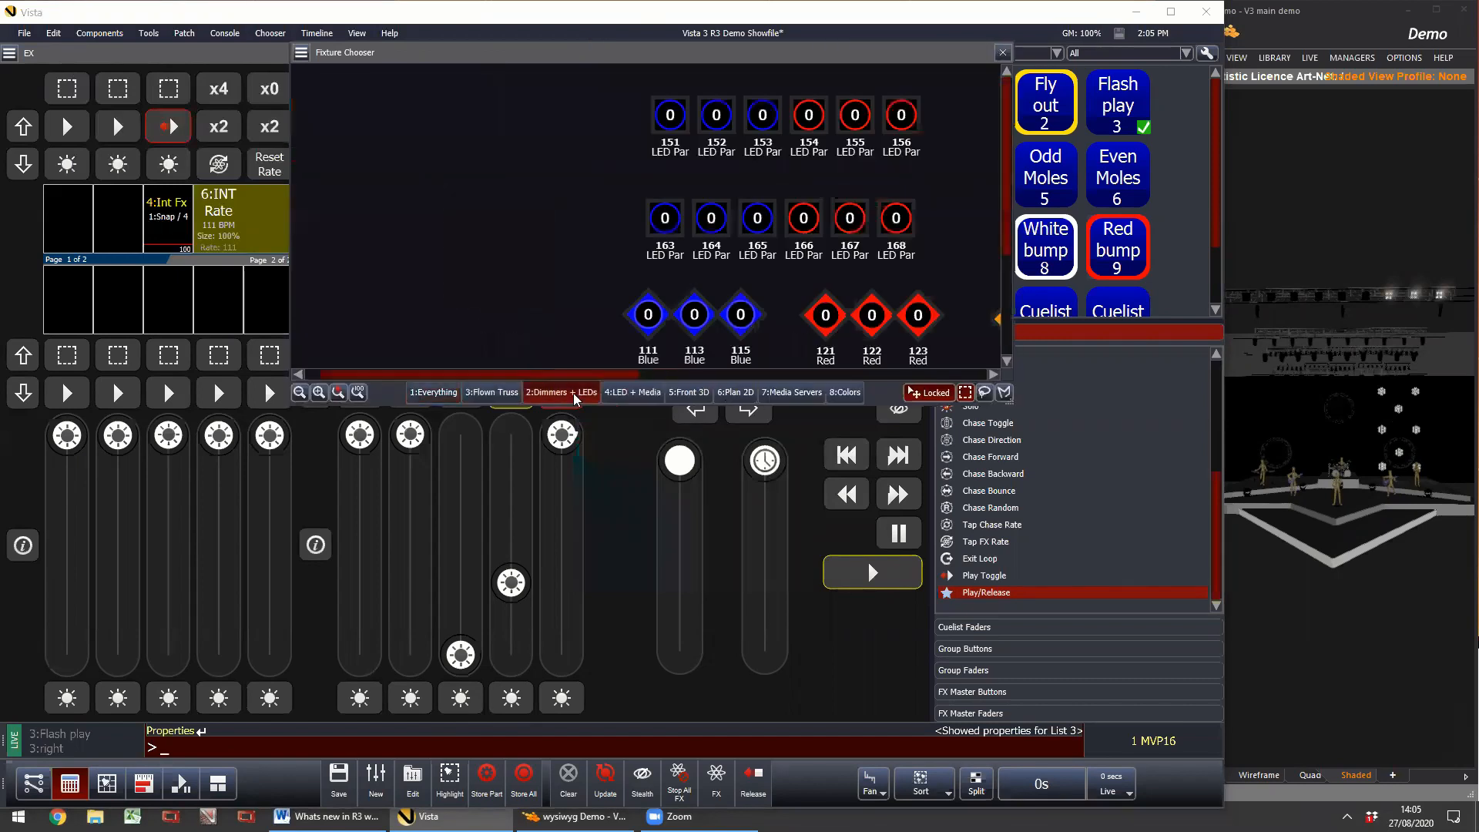
pyautogui.scroll(-5, 767, 287)
pyautogui.scroll(1, 753, 251)
pyautogui.moveTo(744, 301); pyautogui.dragTo(750, 127)
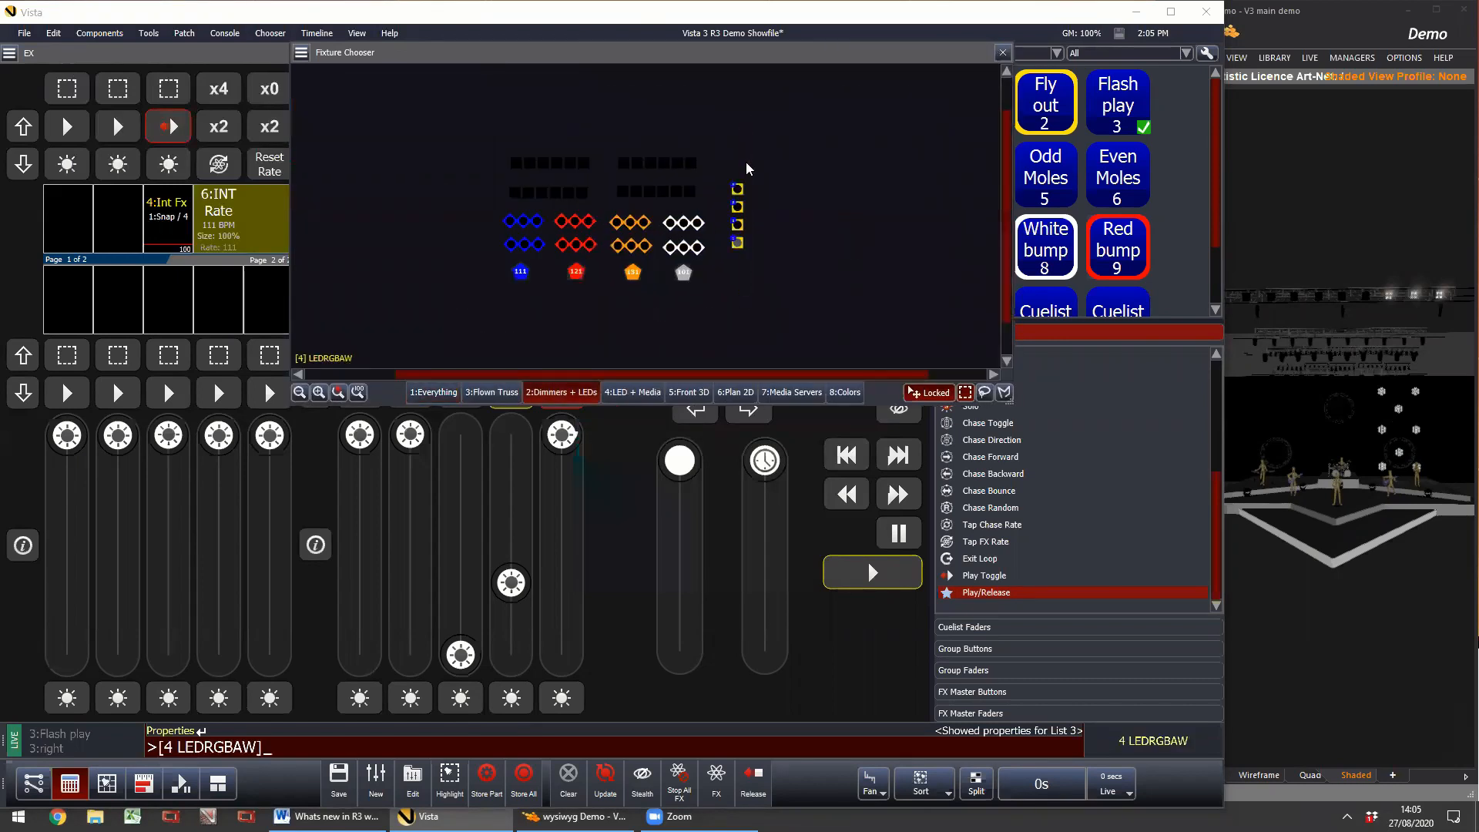
# Step: Zoom to the selected stage fixtures and narrow the Fixture Chooser so the second playback section is uncovered
pyautogui.click(338, 392)
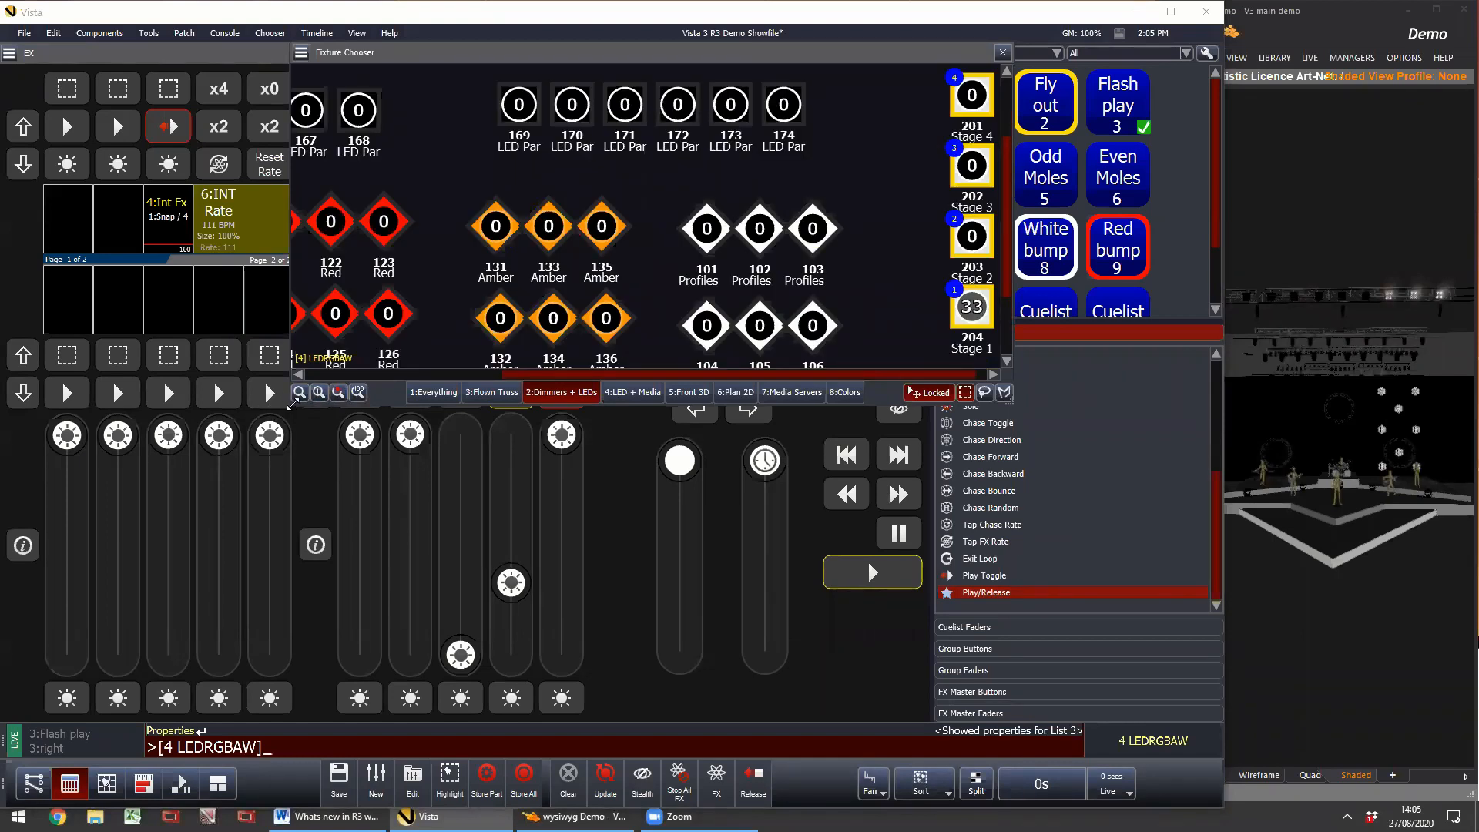
pyautogui.moveTo(293, 404); pyautogui.dragTo(669, 411)
pyautogui.moveTo(827, 382); pyautogui.dragTo(967, 382)
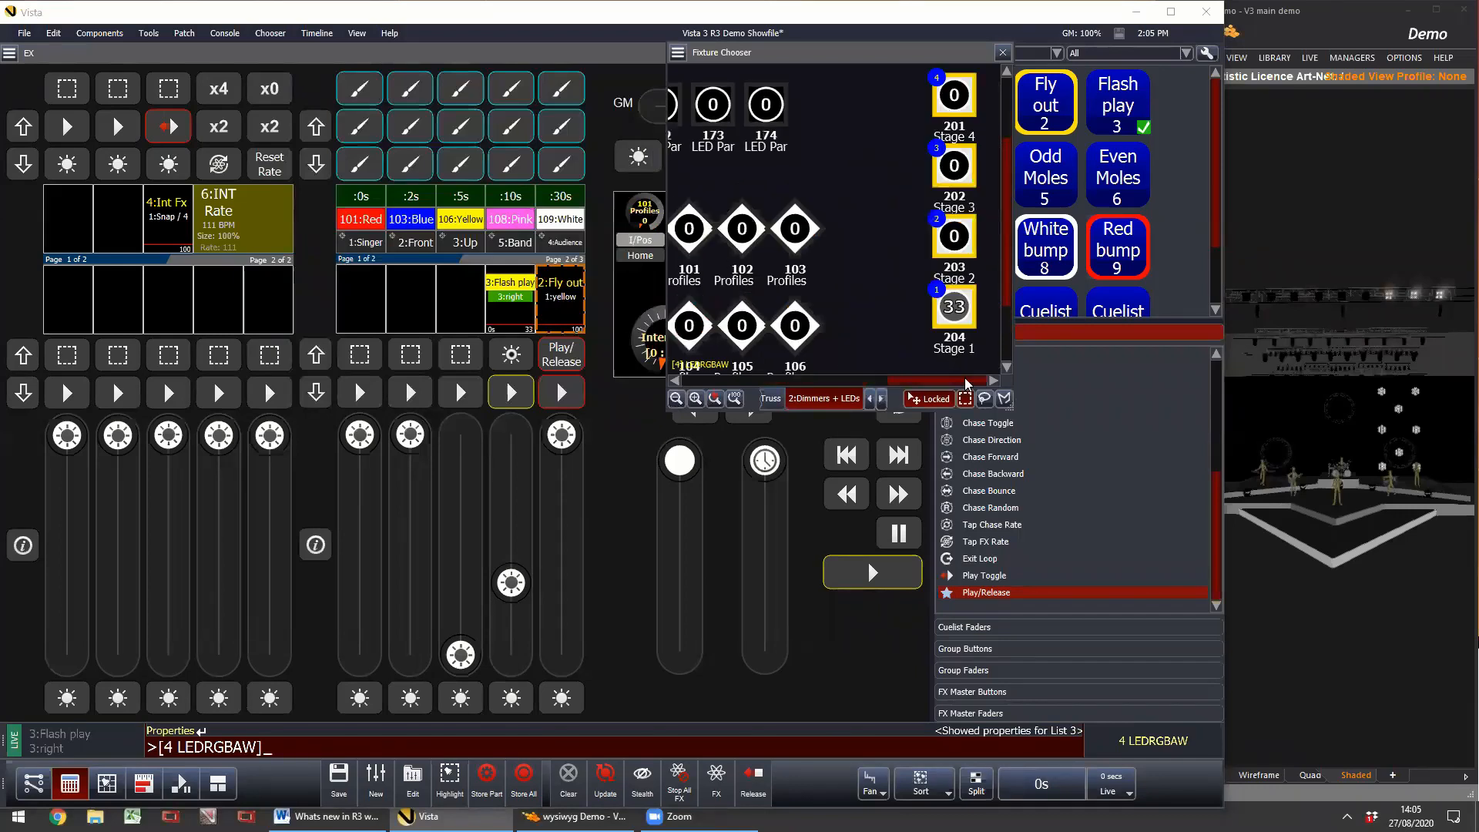
# Step: Flash the Flash play cuelist, and set Flash Auto Play to Off in its cuelist properties
pyautogui.click(502, 688)
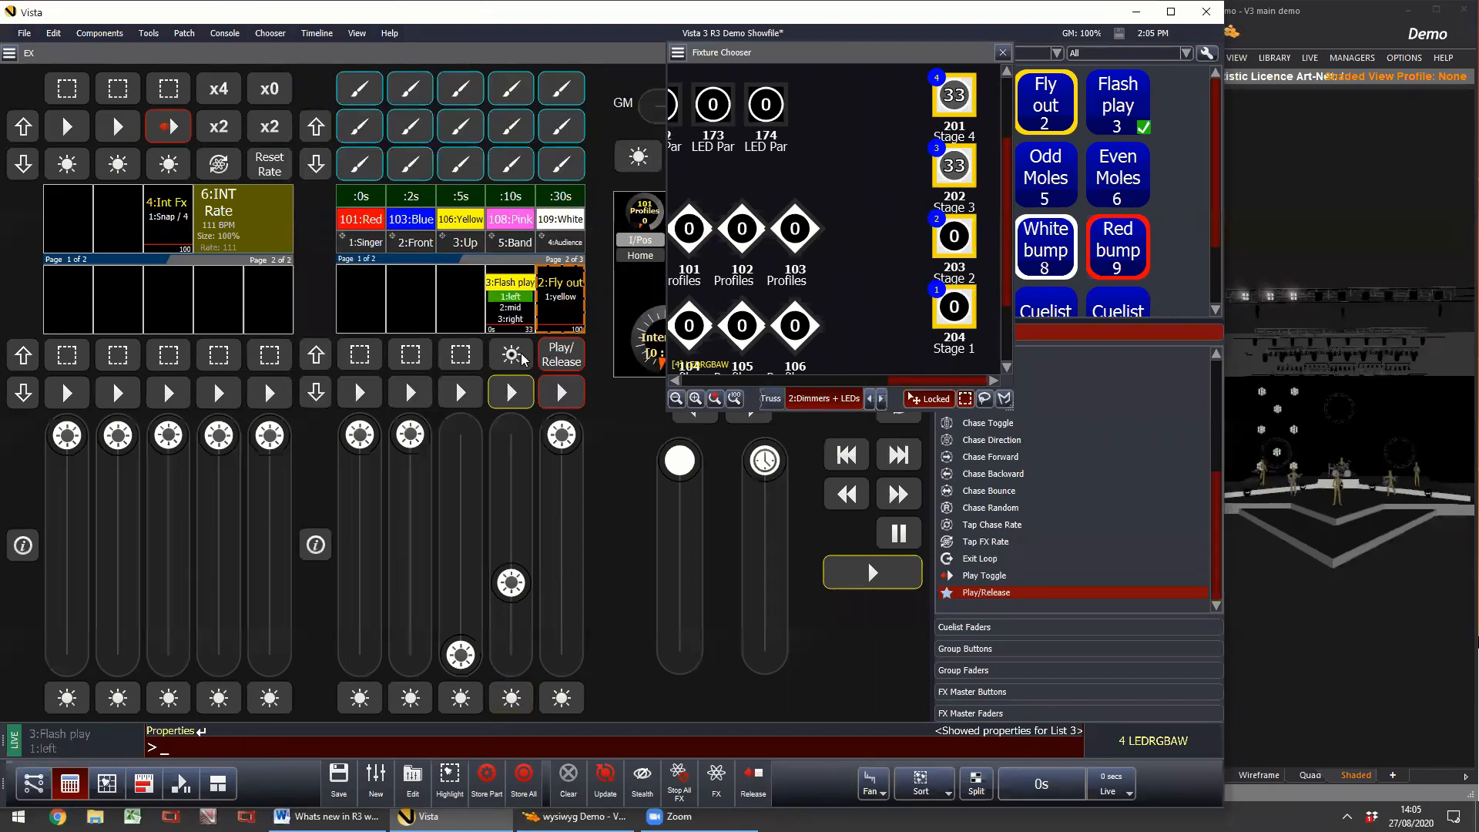
pyautogui.press('shift')
pyautogui.click(504, 376)
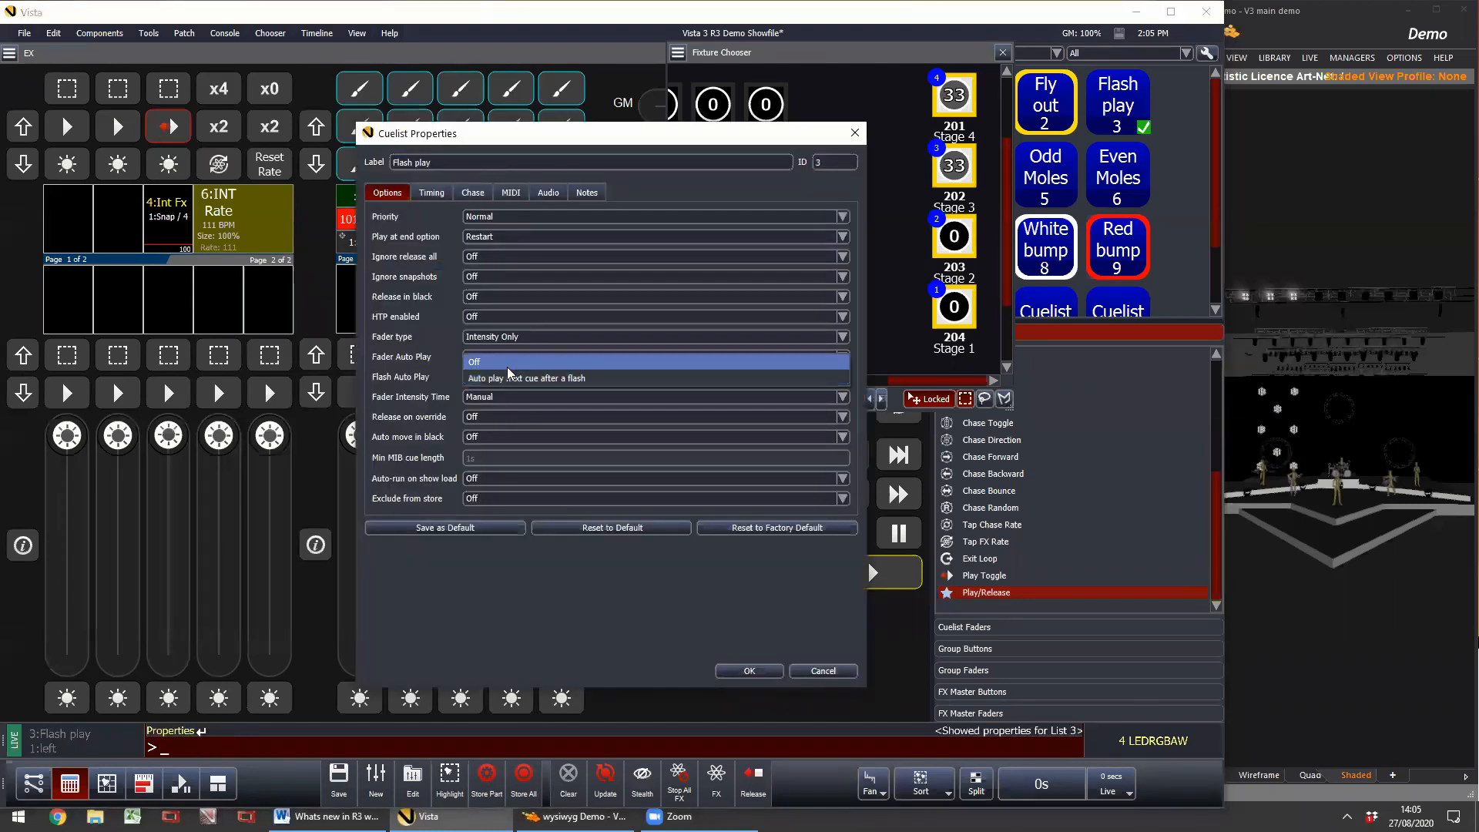
pyautogui.click(506, 364)
pyautogui.click(750, 671)
# Step: Flash the Flash play cuelist with the normal flash control while its fader stays at 33
pyautogui.click(512, 698)
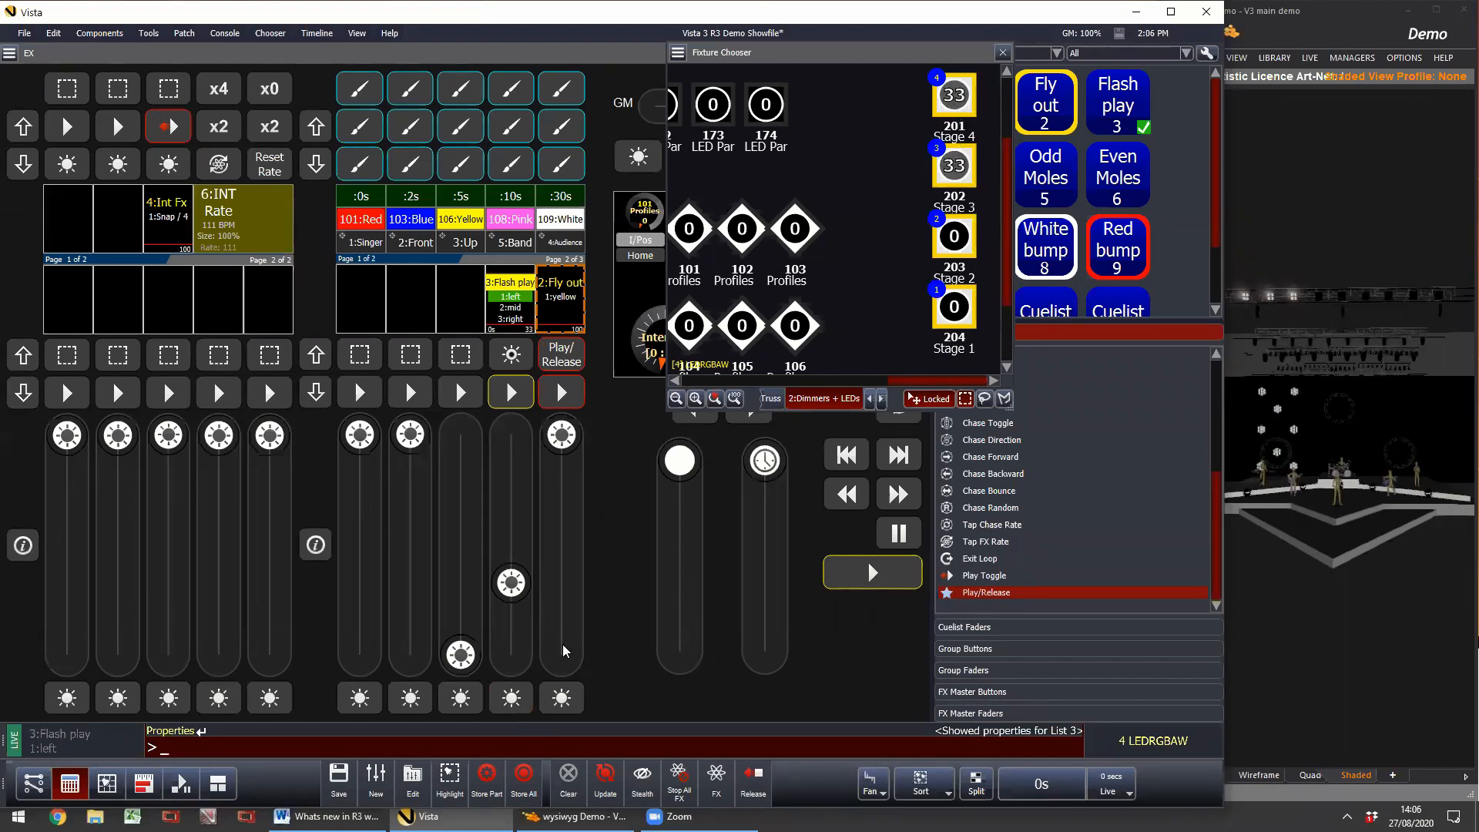
pyautogui.click(511, 697)
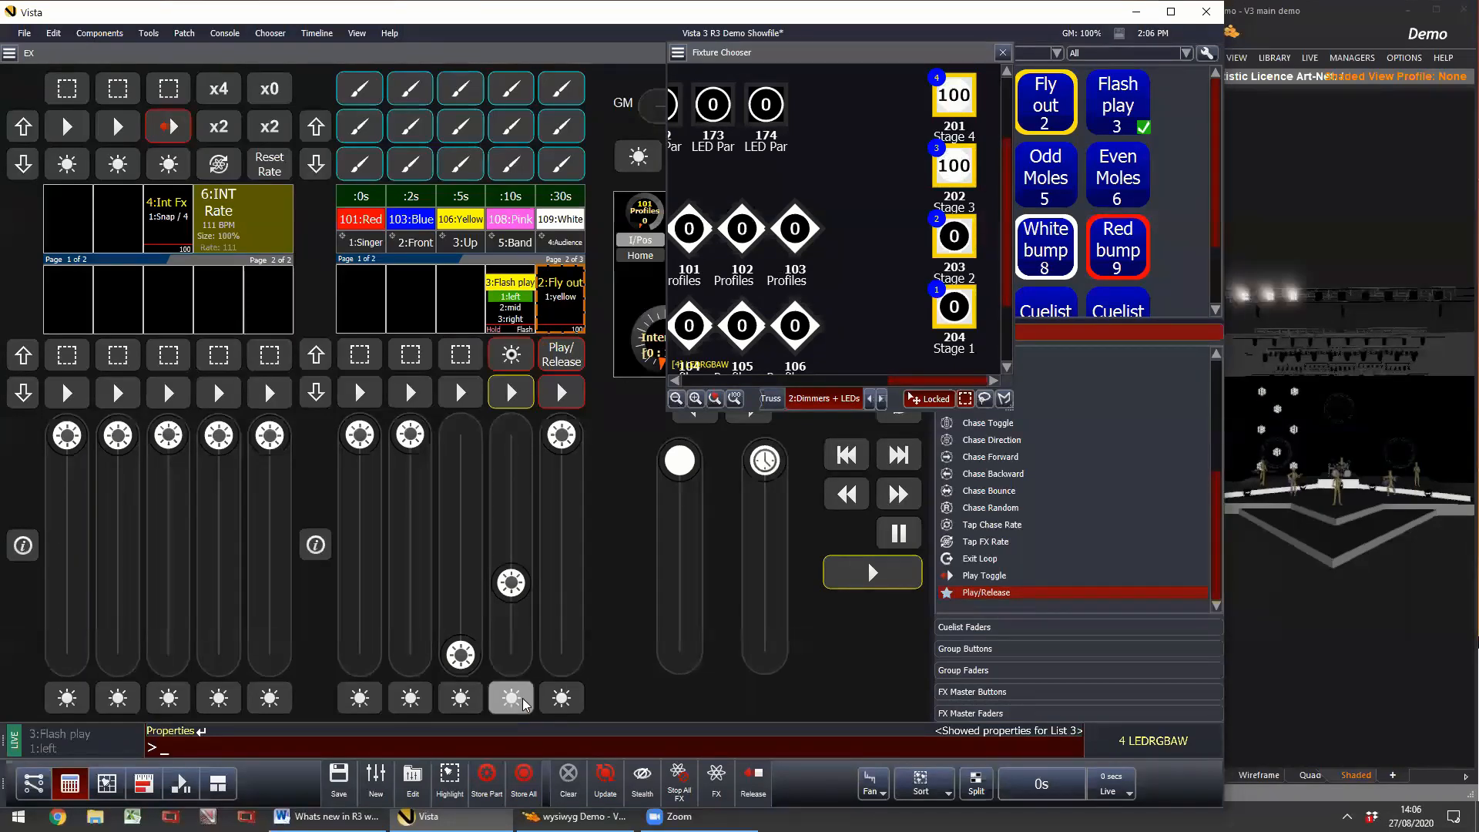
pyautogui.click(524, 704)
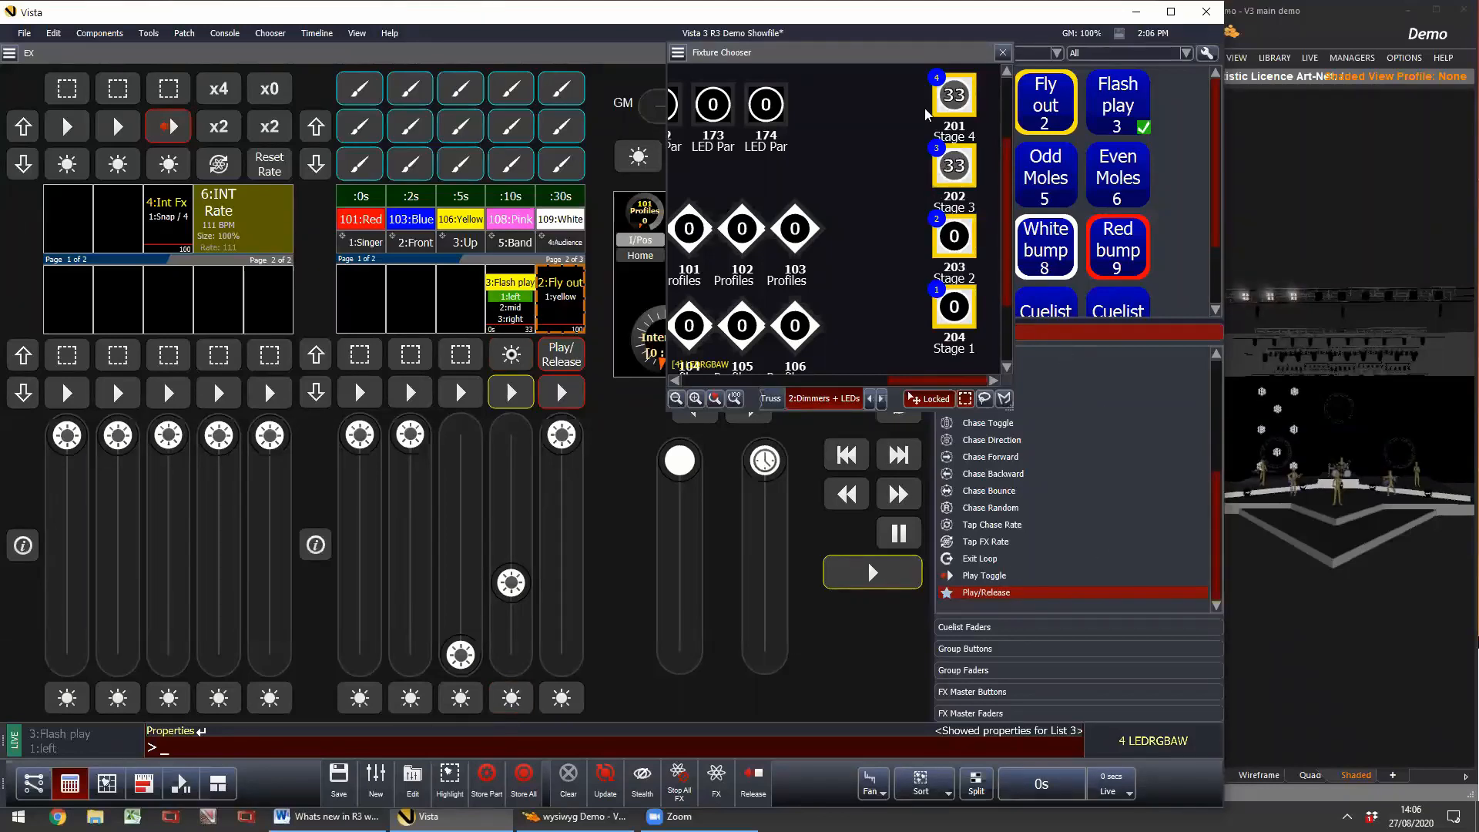
# Step: Select the Smart Flash cuelist button function and repeatedly smart-flash the Flash play cuelist with its fader at 33
pyautogui.moveTo(911, 58); pyautogui.dragTo(867, 58)
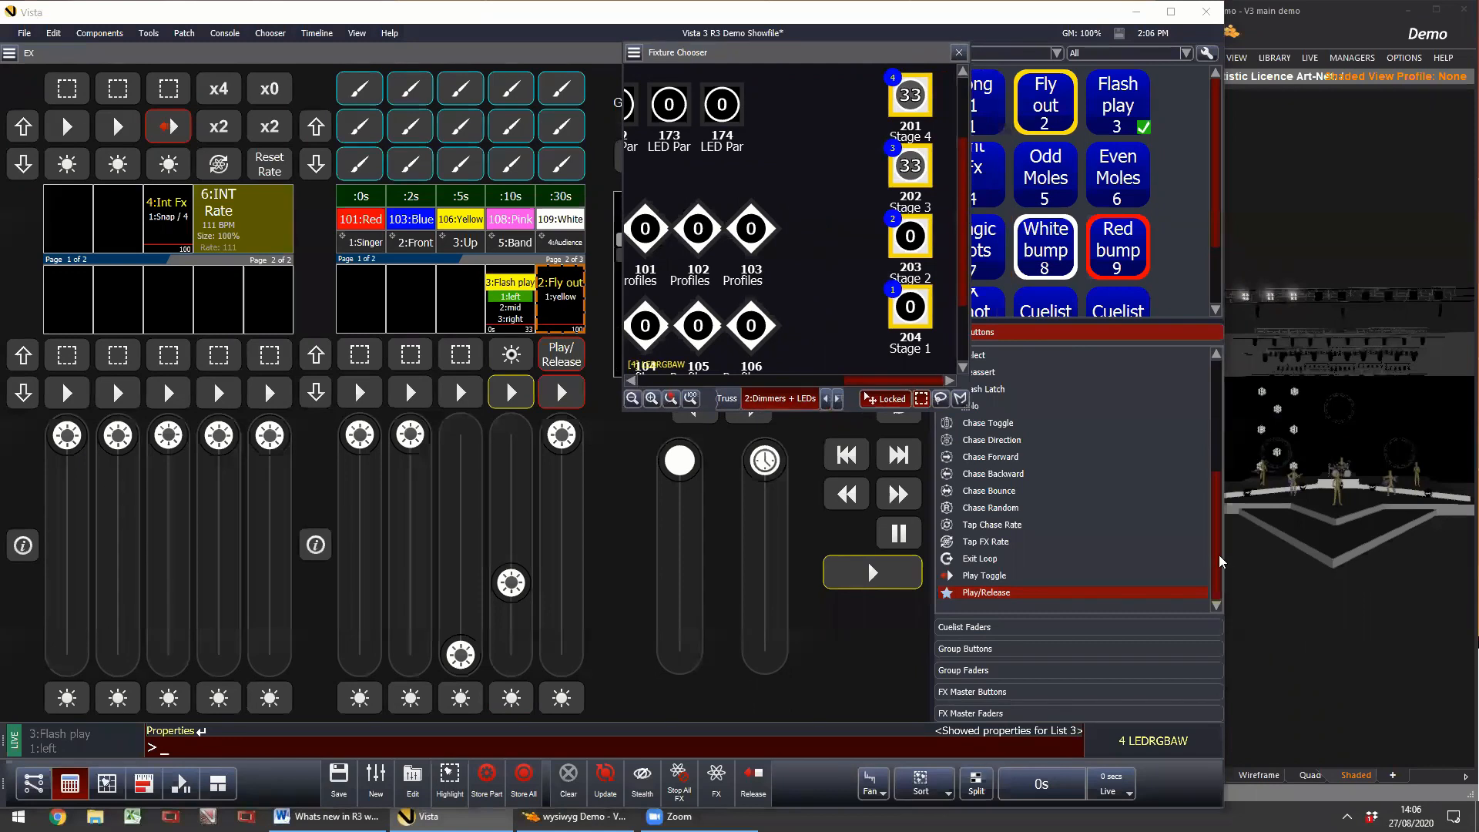
pyautogui.moveTo(1219, 529); pyautogui.dragTo(1212, 458)
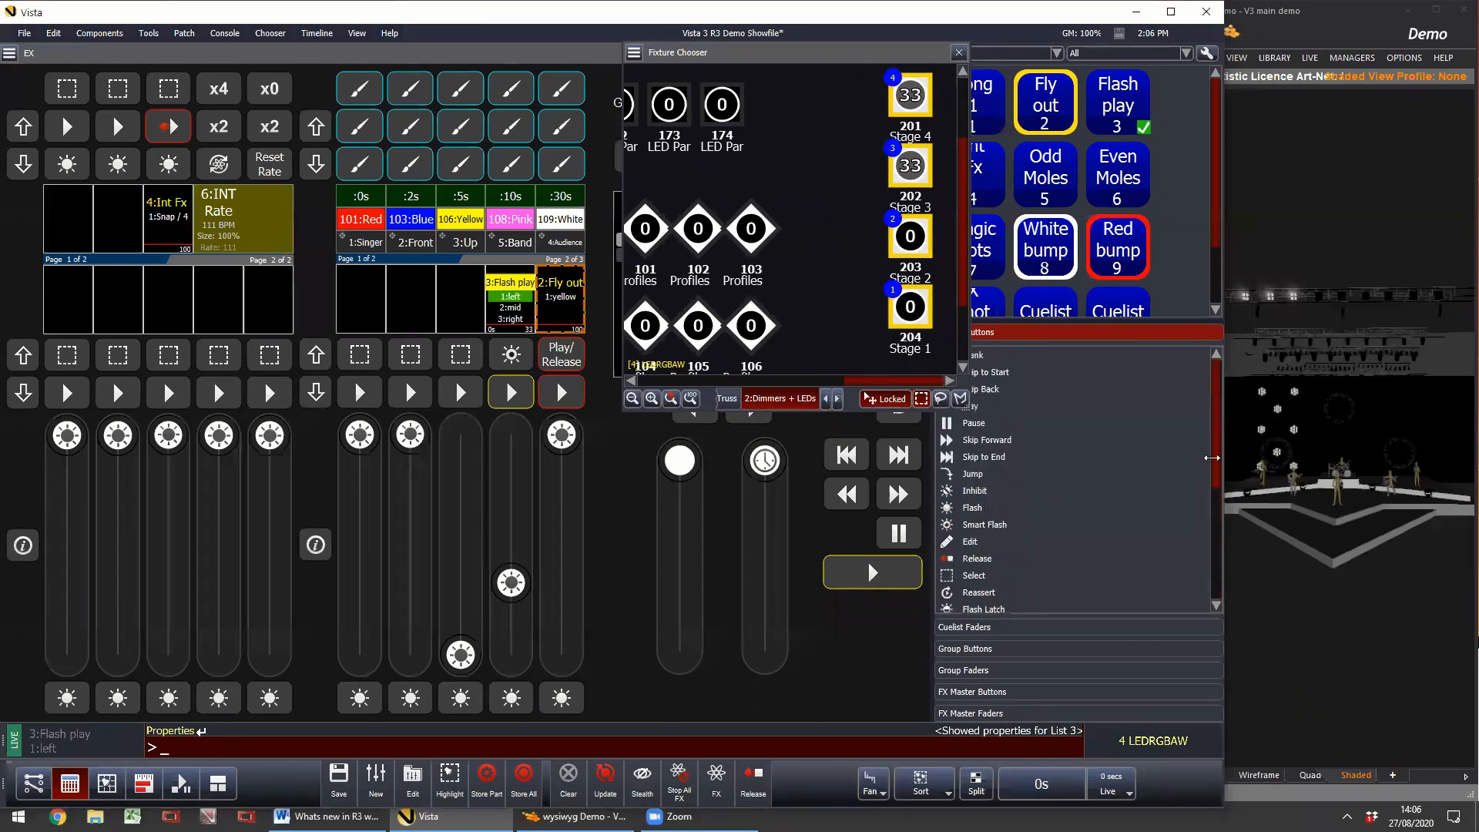
pyautogui.click(989, 526)
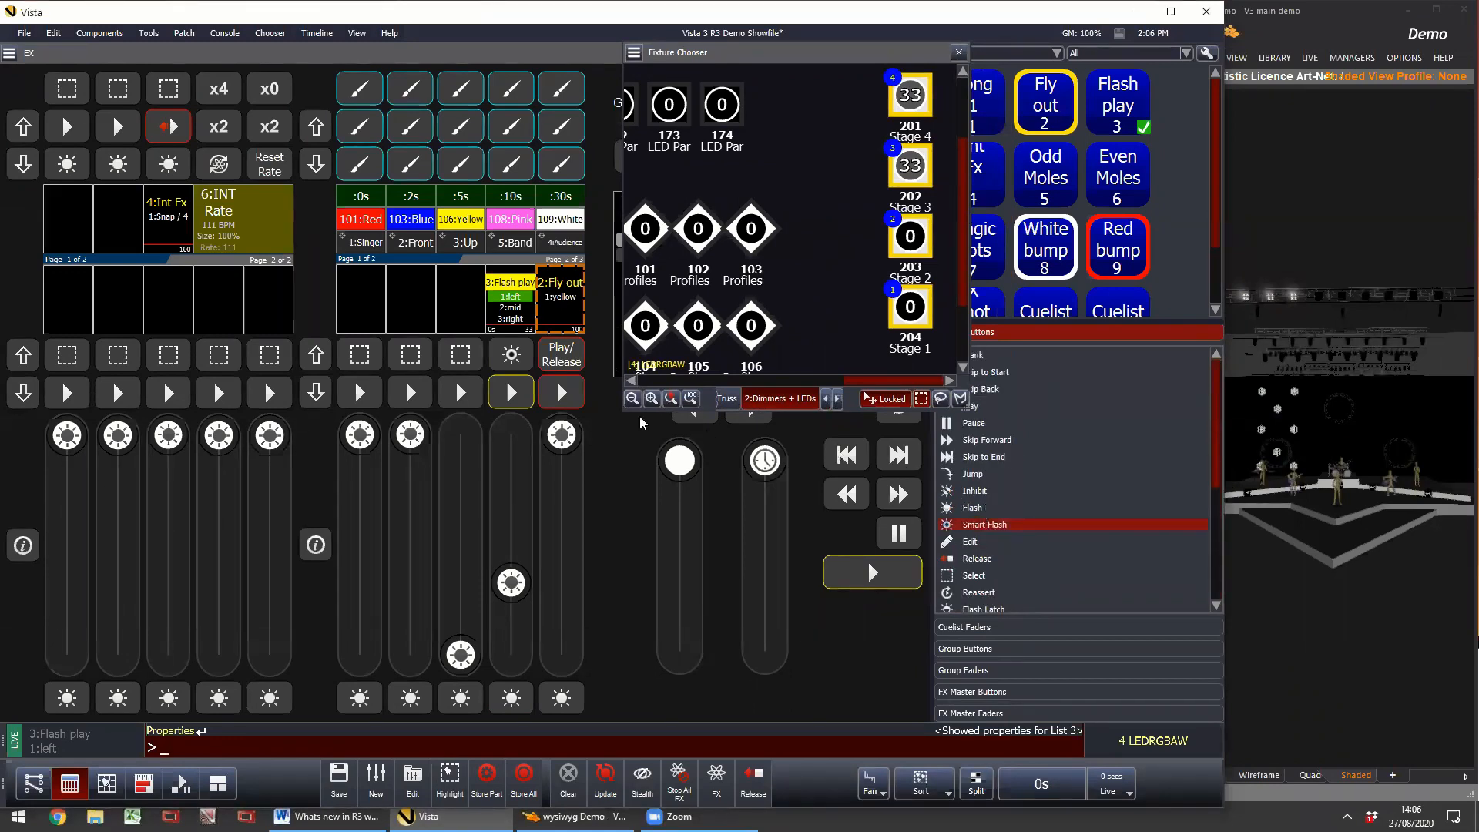
pyautogui.click(511, 352)
pyautogui.click(507, 359)
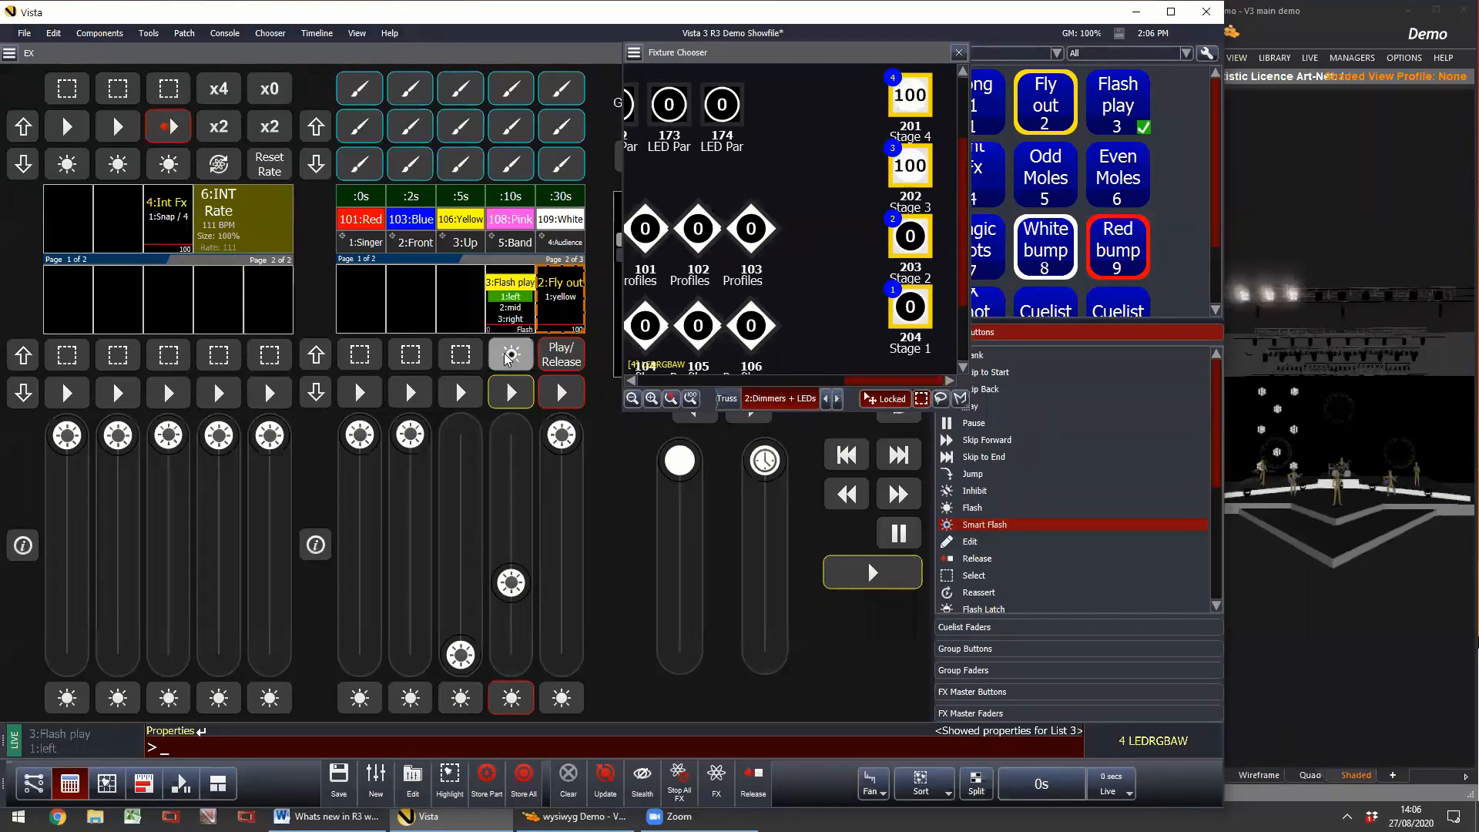
pyautogui.click(506, 359)
pyautogui.click(506, 359)
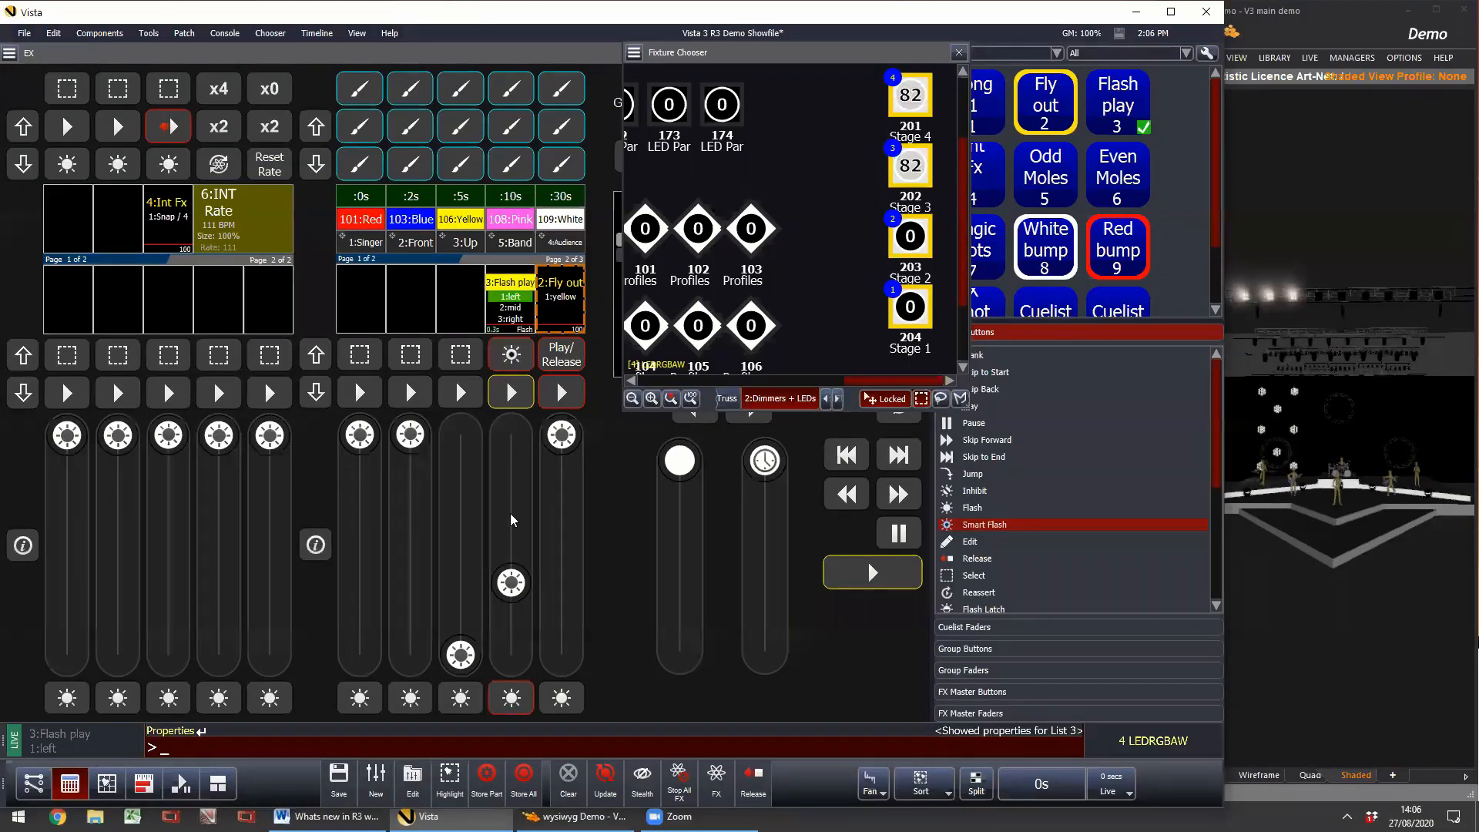
# Step: Raise the Flash play fader to 100, smart-flash the cuelist several times, and lower the fader to 0
pyautogui.moveTo(510, 583); pyautogui.dragTo(510, 435)
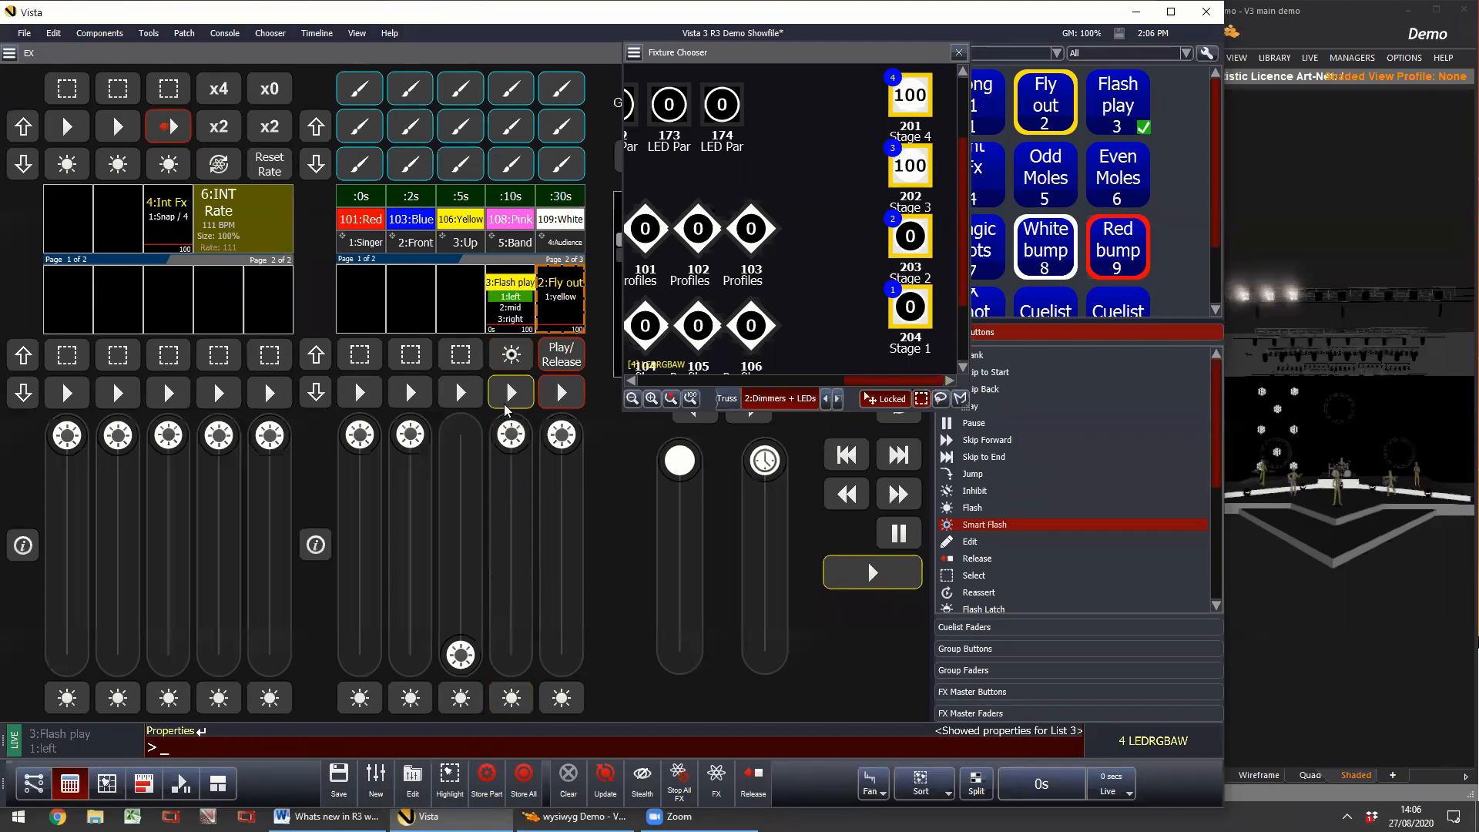
pyautogui.click(499, 363)
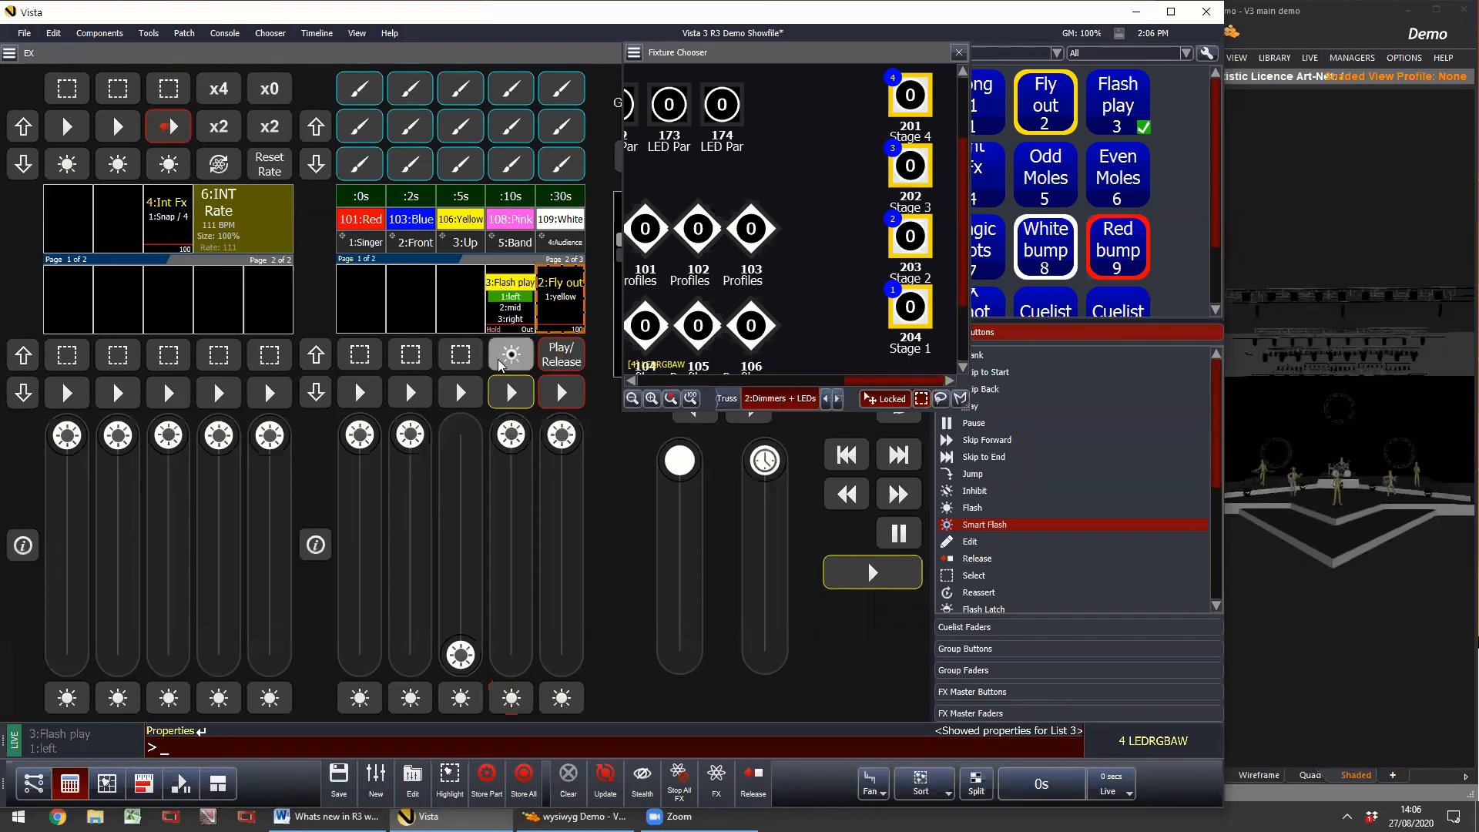
pyautogui.click(499, 363)
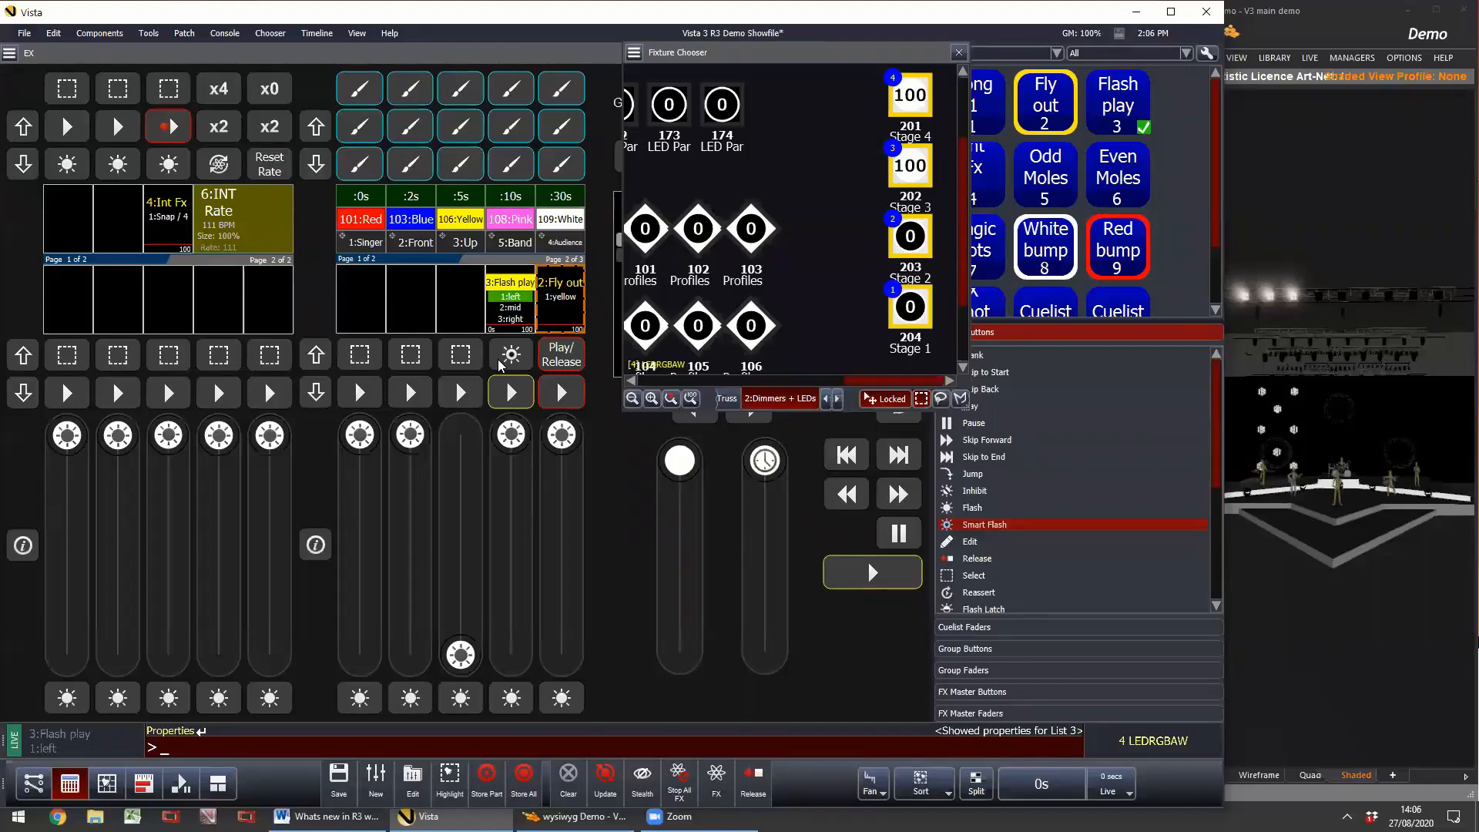
pyautogui.click(499, 365)
pyautogui.moveTo(510, 446); pyautogui.dragTo(511, 659)
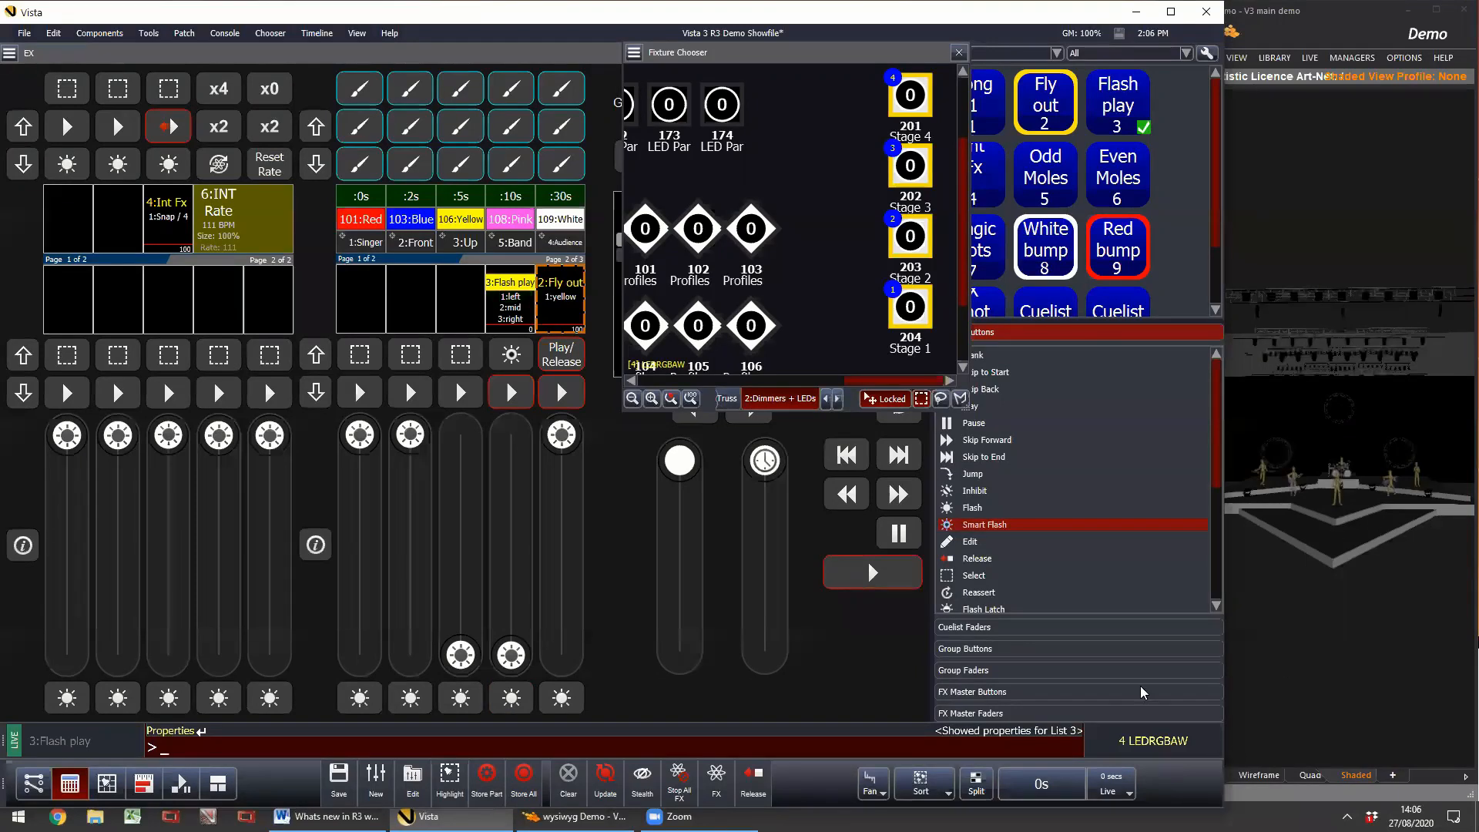
# Step: Close the Fixture Chooser window and select the Chase Crossfade % function among the cuelist faders
pyautogui.click(958, 52)
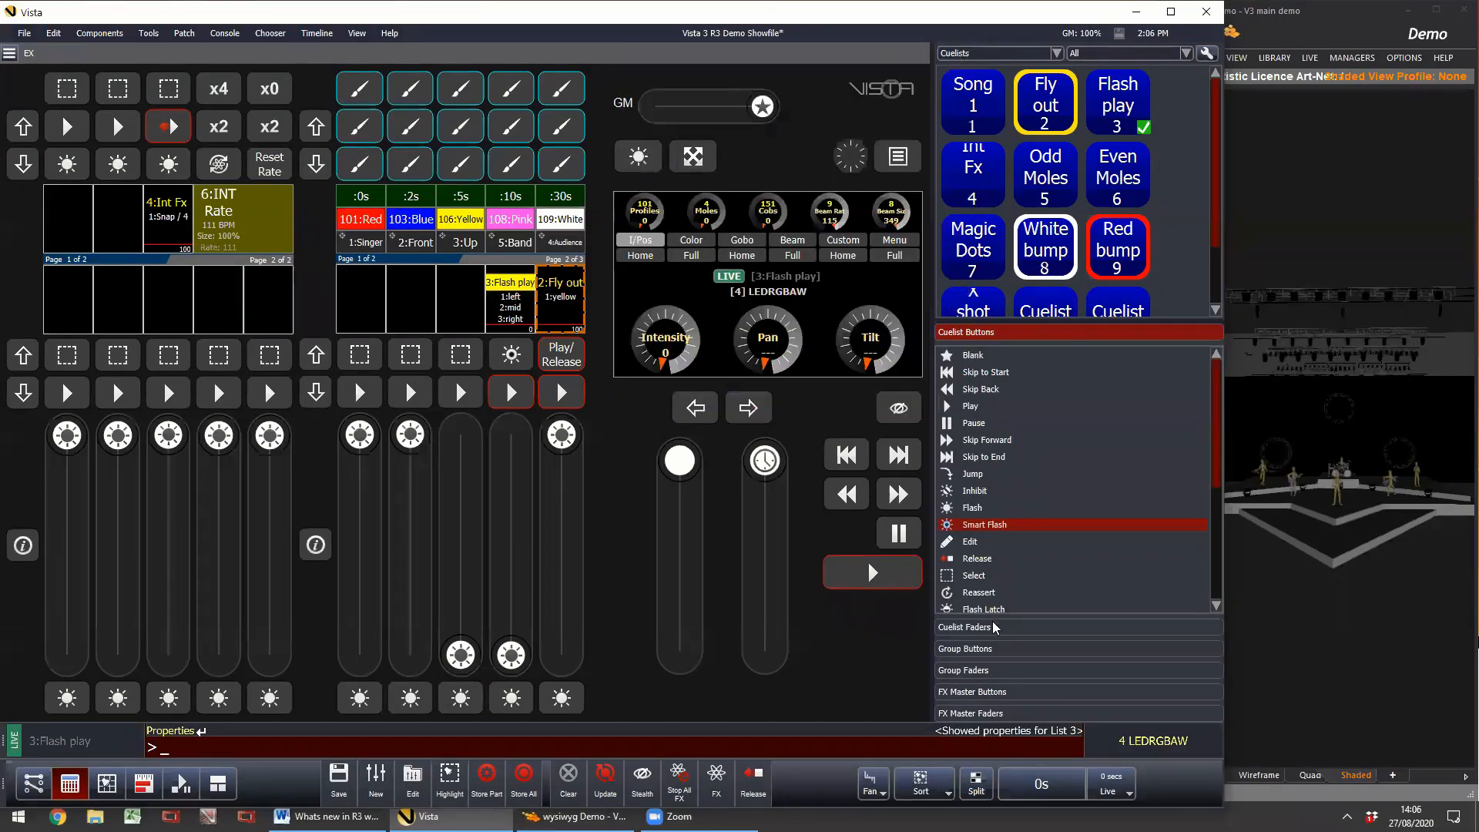
pyautogui.click(995, 627)
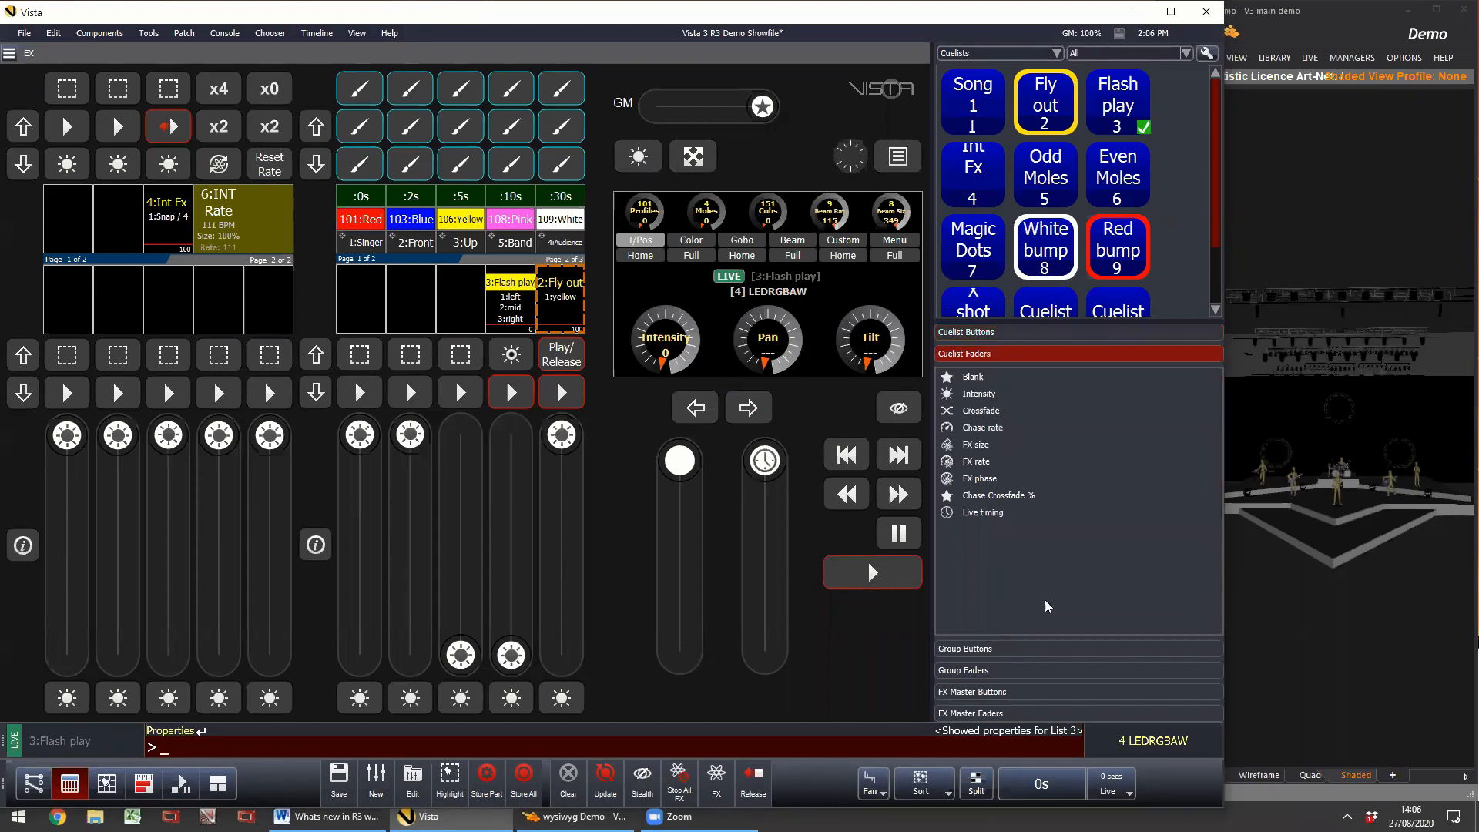
pyautogui.click(987, 499)
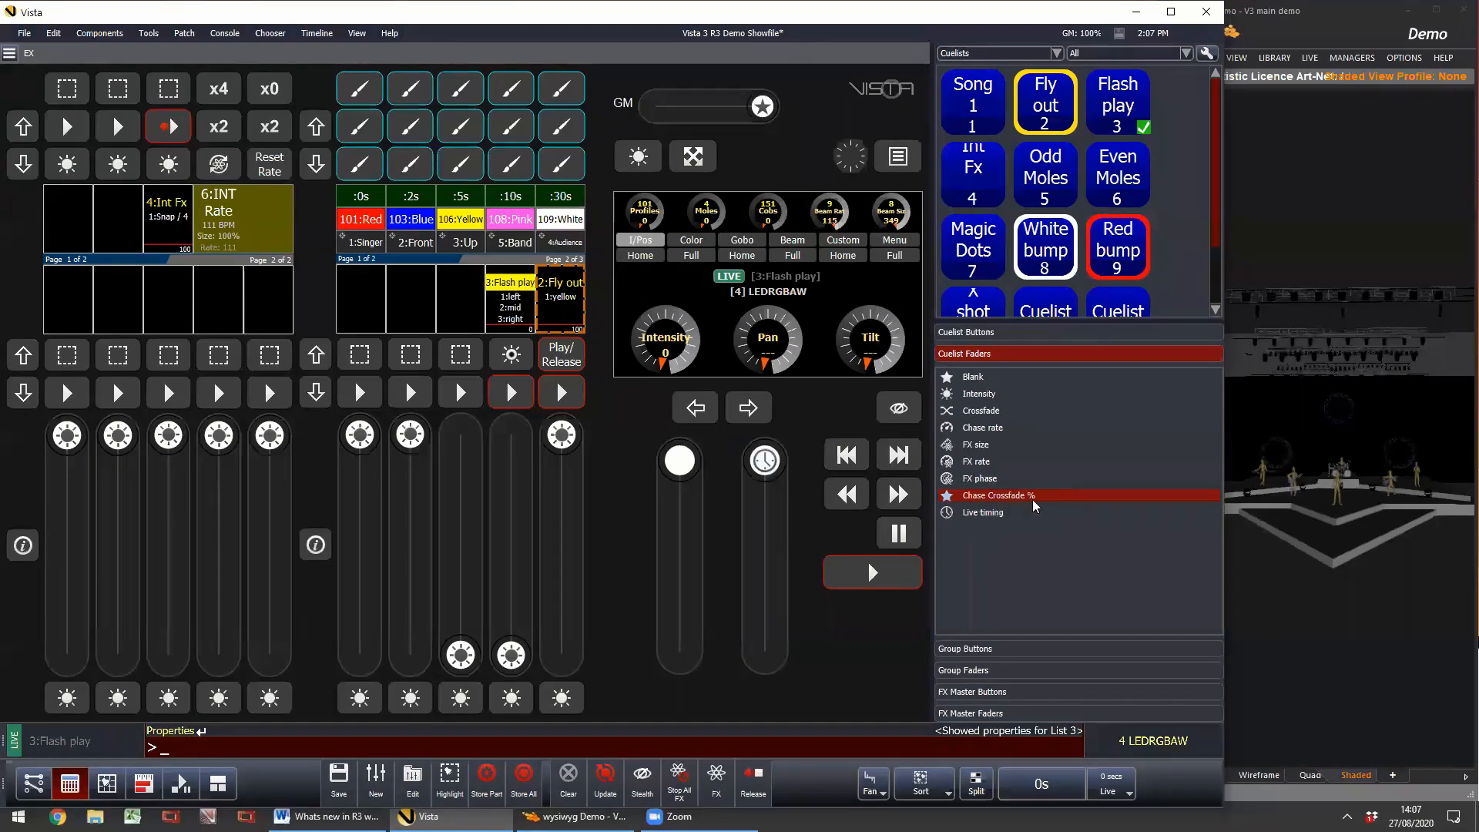
pyautogui.moveTo(985, 498); pyautogui.dragTo(540, 445)
# Step: Play the Int Fx cuelist and list the available FX master button functions
pyautogui.click(168, 128)
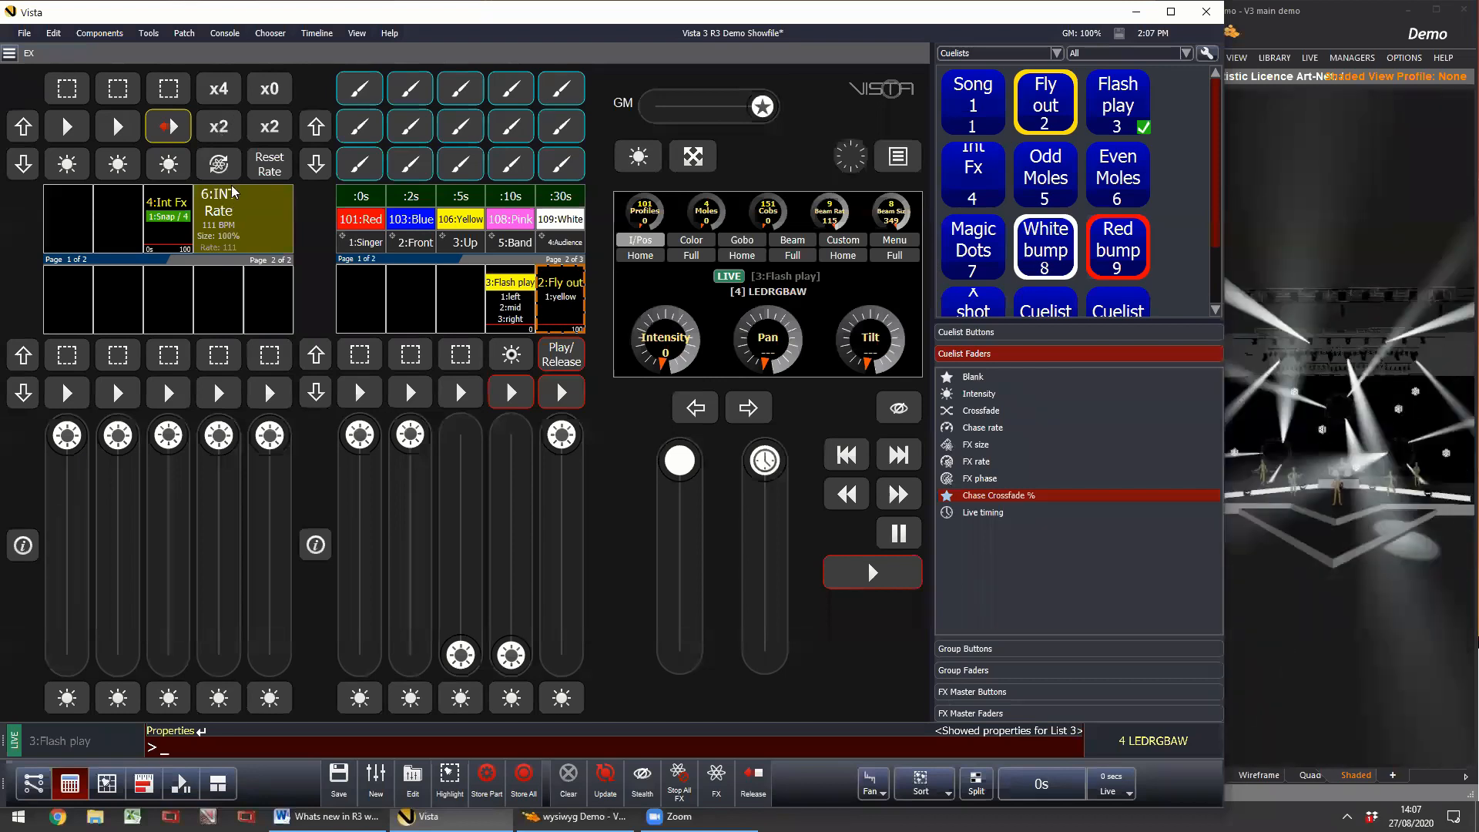
pyautogui.click(989, 696)
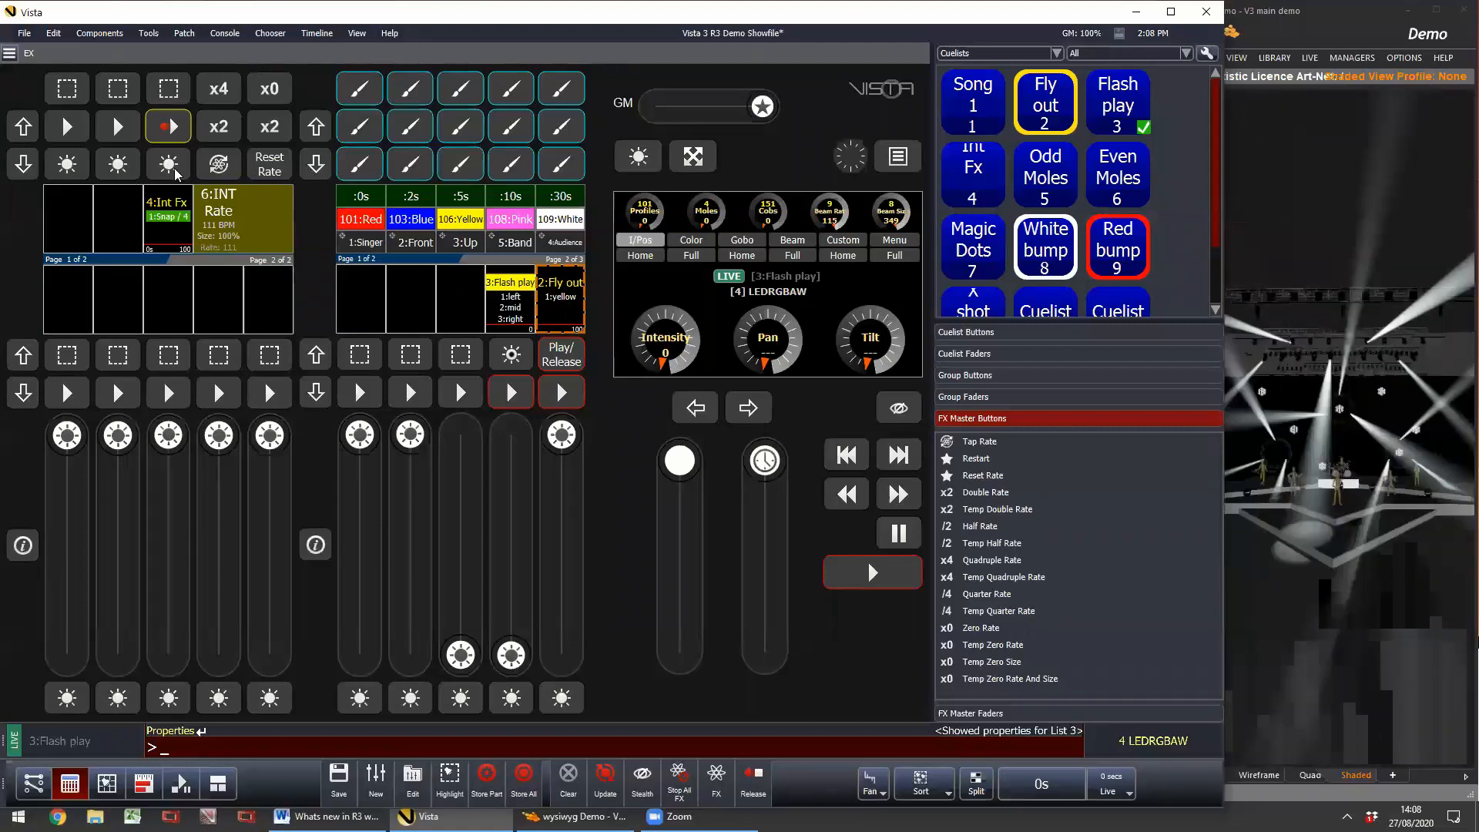
# Step: Tap in a rate of 107 BPM on the INT Rate FX master
pyautogui.click(220, 170)
pyautogui.click(225, 169)
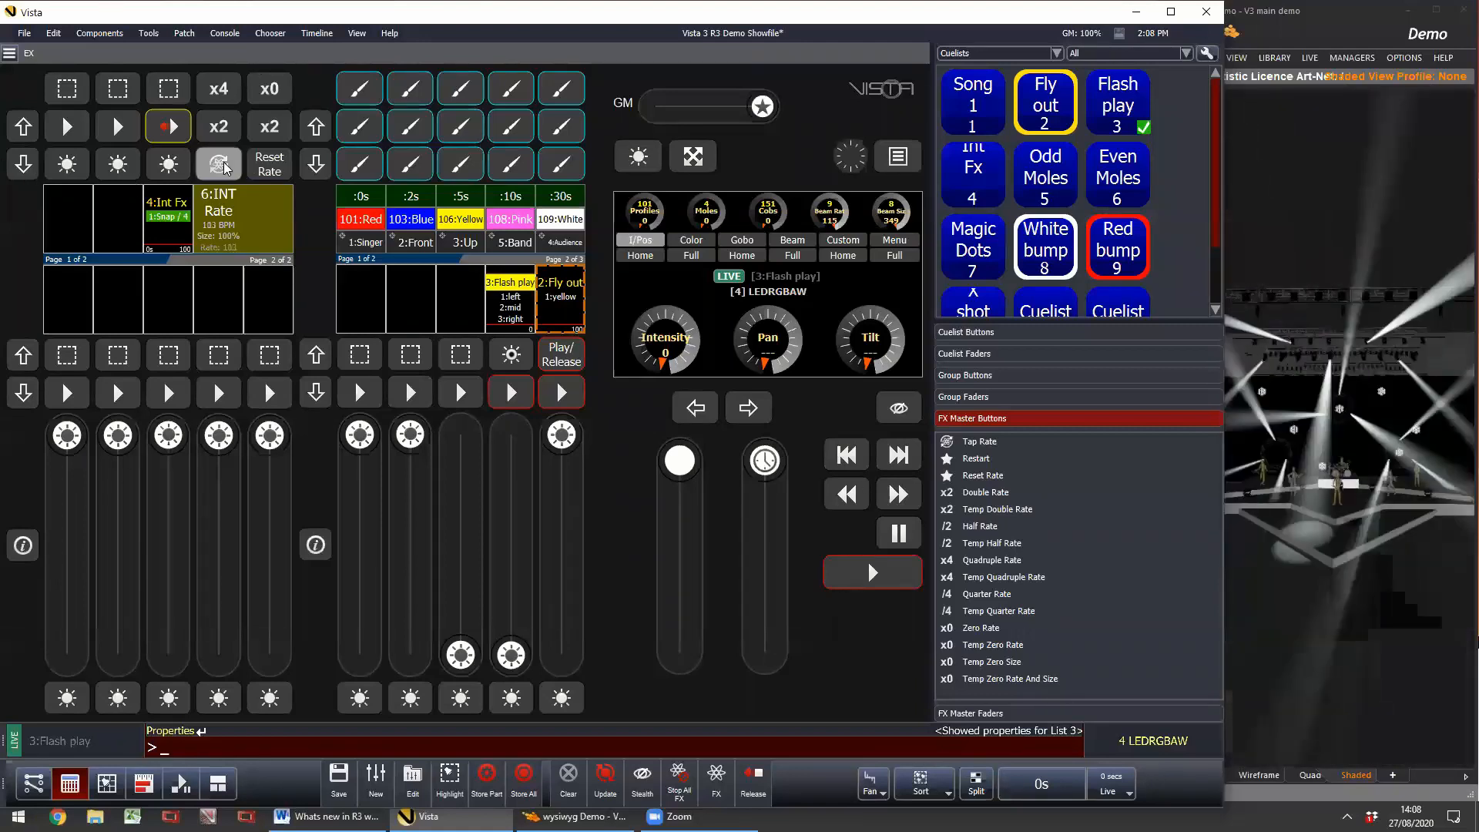
pyautogui.click(226, 169)
pyautogui.click(226, 169)
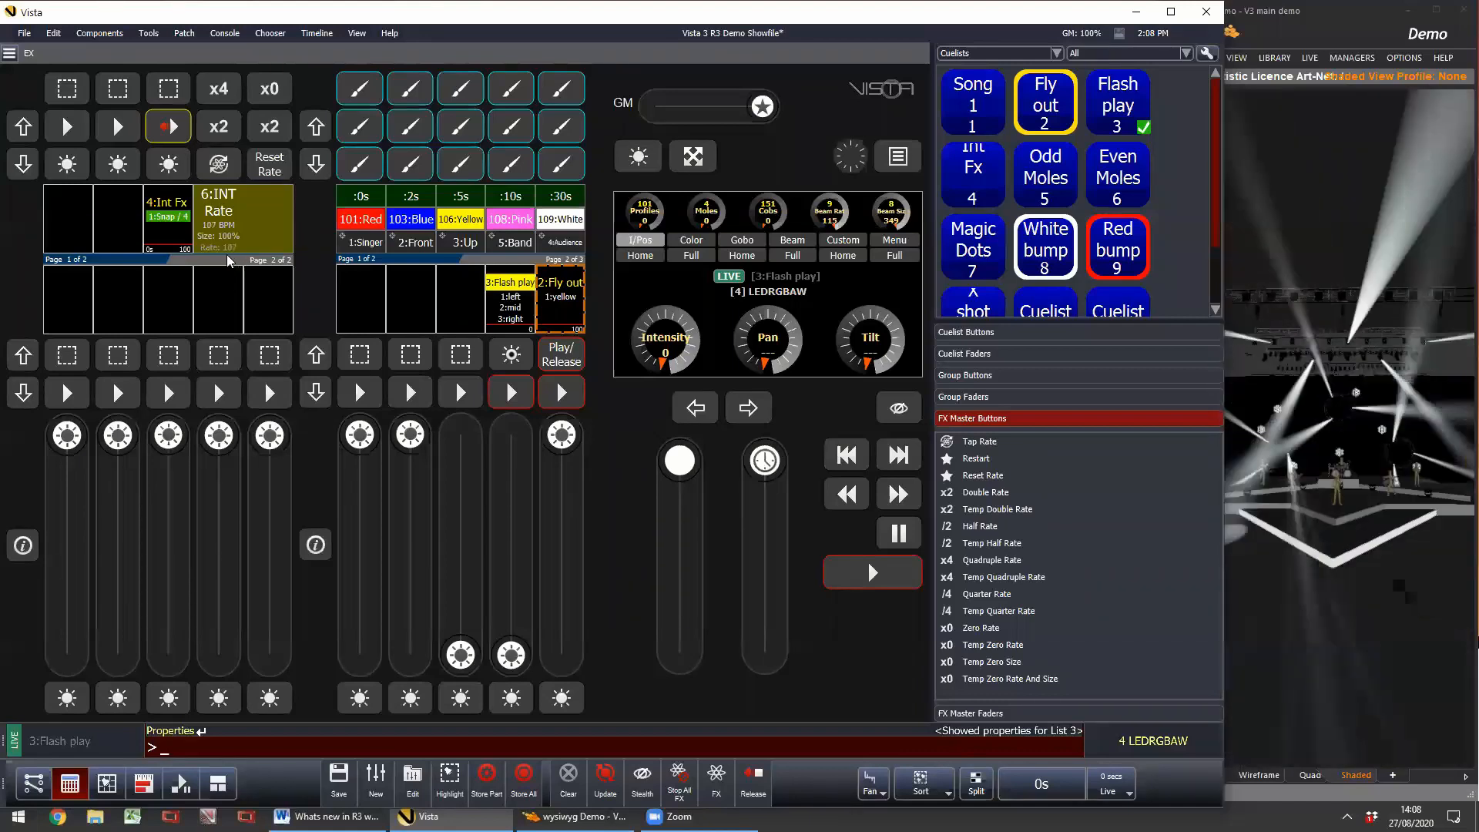
# Step: Temporarily double and quadruple the INT Rate FX master's rate, releasing each multiplier
pyautogui.click(219, 128)
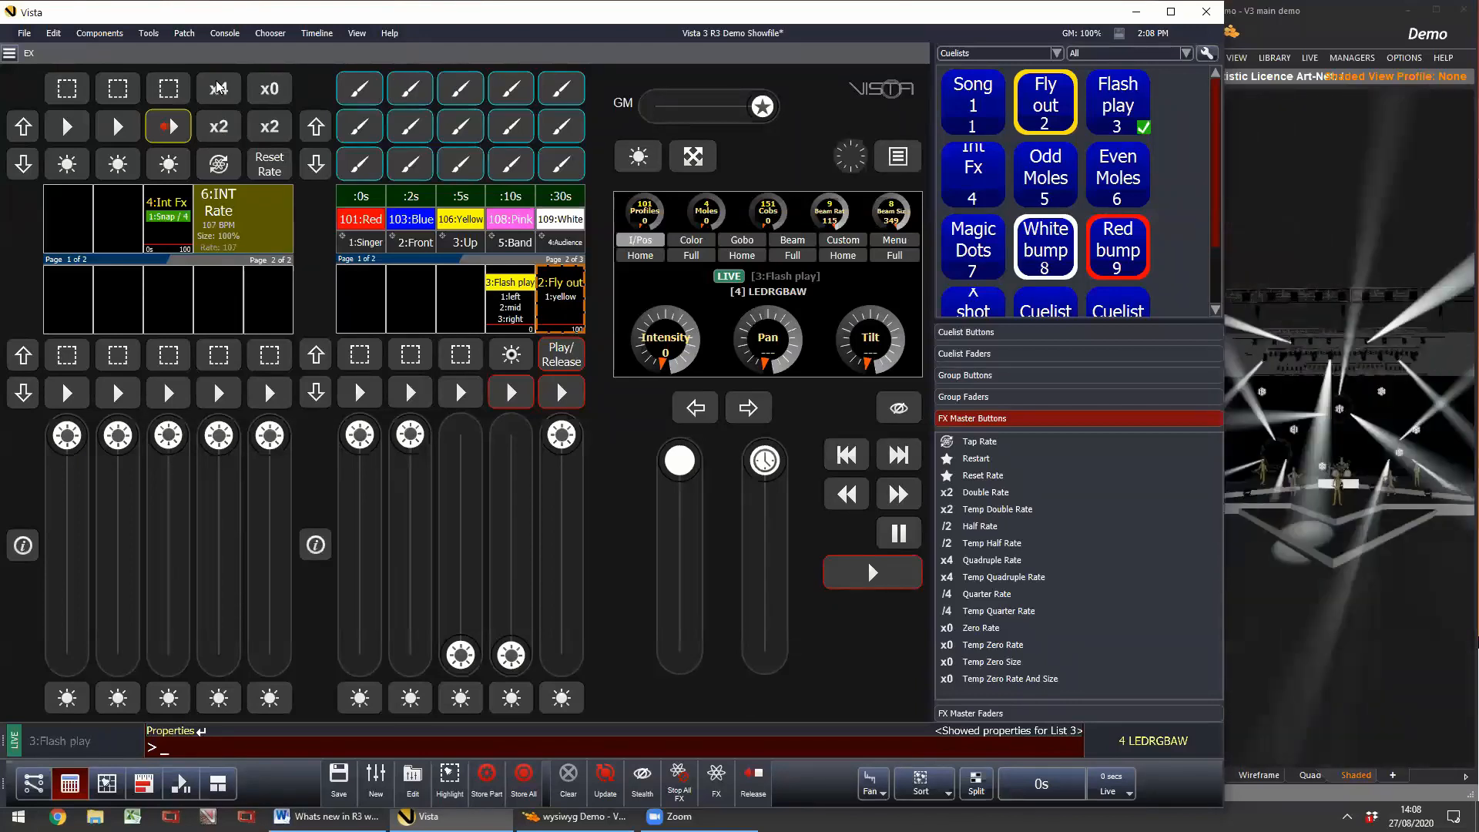
pyautogui.click(218, 87)
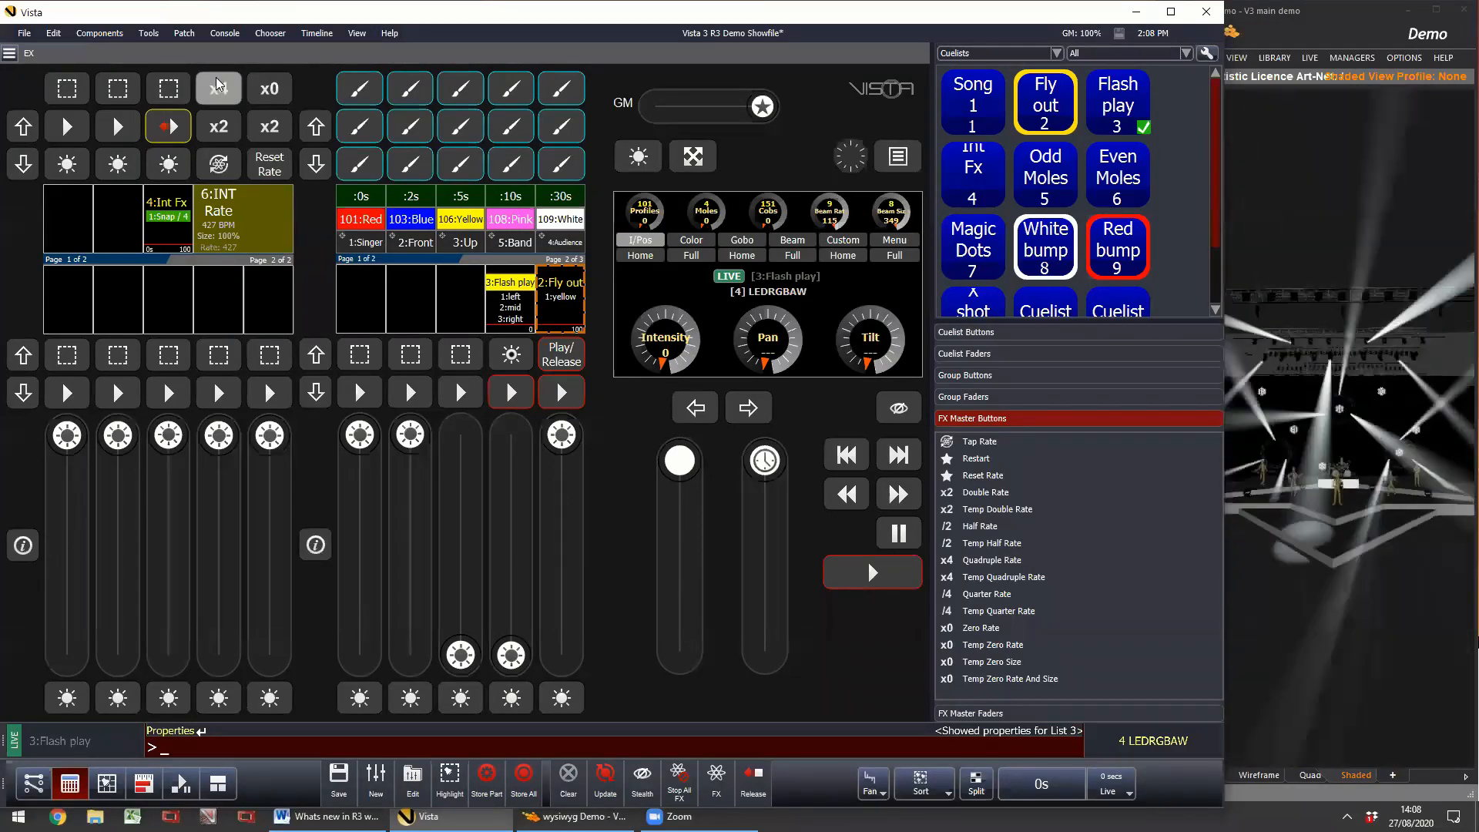
pyautogui.moveTo(217, 78); pyautogui.dragTo(214, 95)
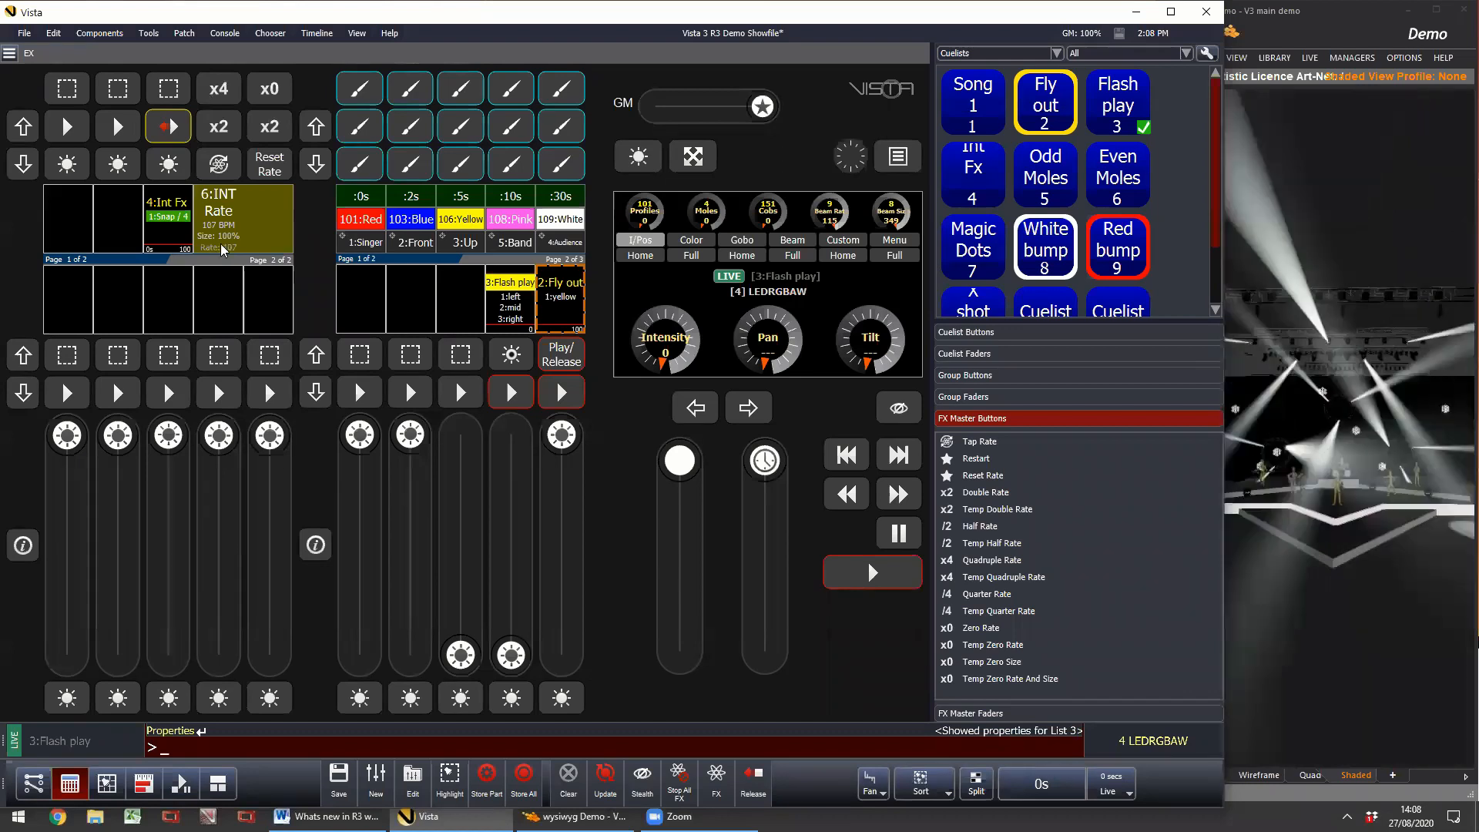
# Step: Double the INT Rate FX master's rate repeatedly up to 854 BPM, and temporarily set its size to zero
pyautogui.click(274, 130)
pyautogui.click(269, 131)
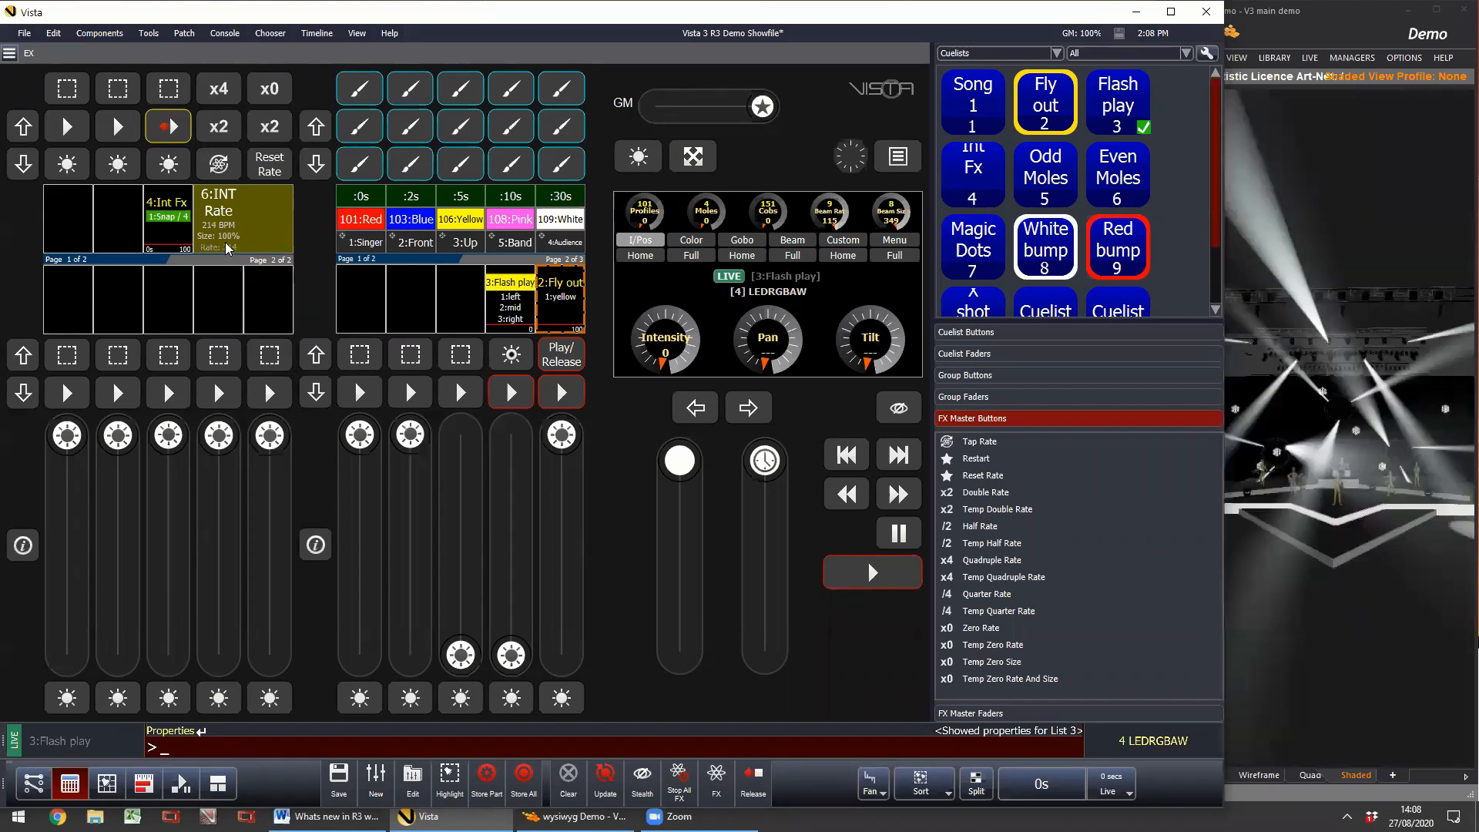
pyautogui.click(263, 136)
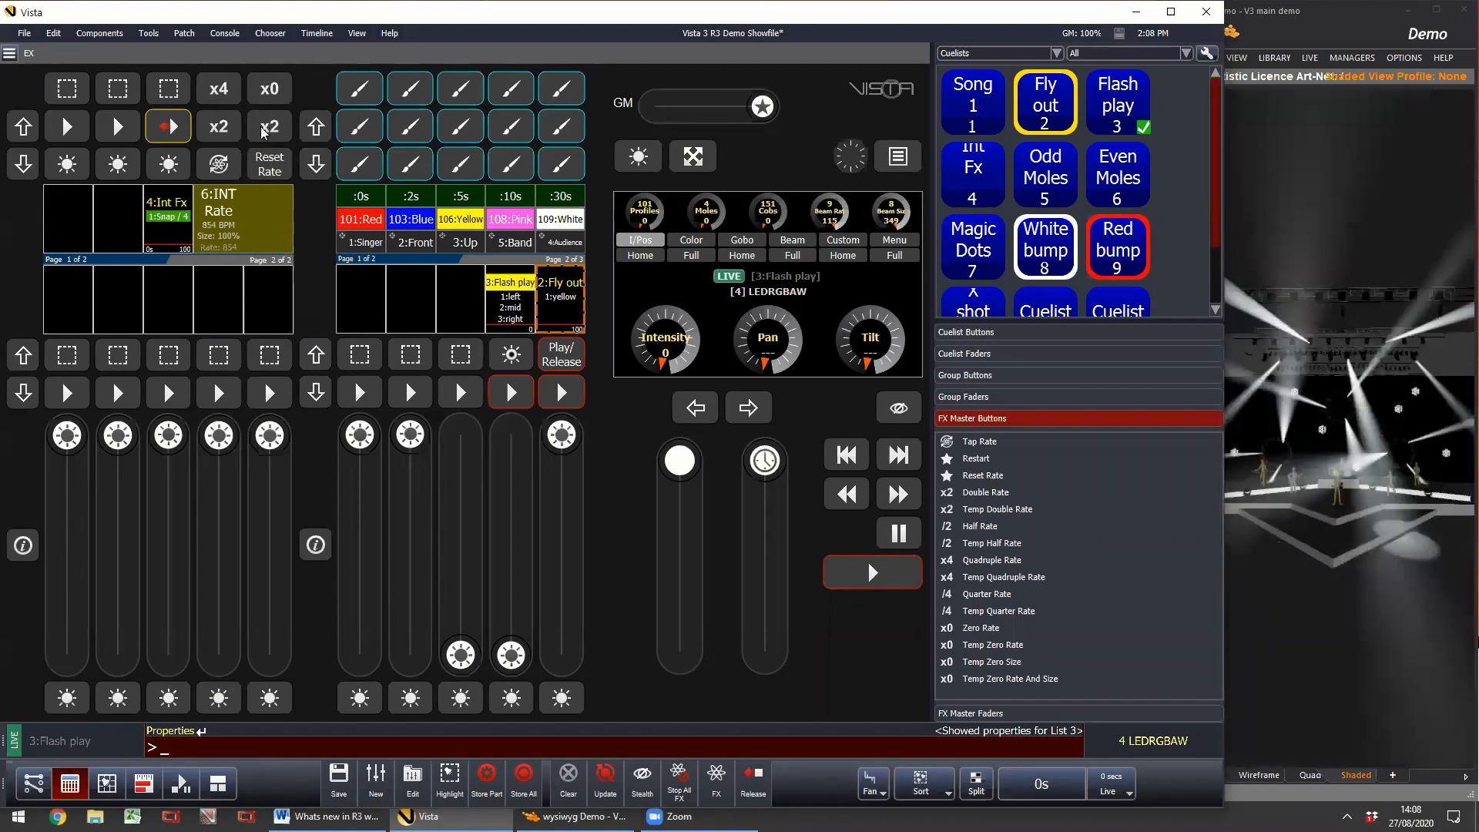
pyautogui.click(270, 90)
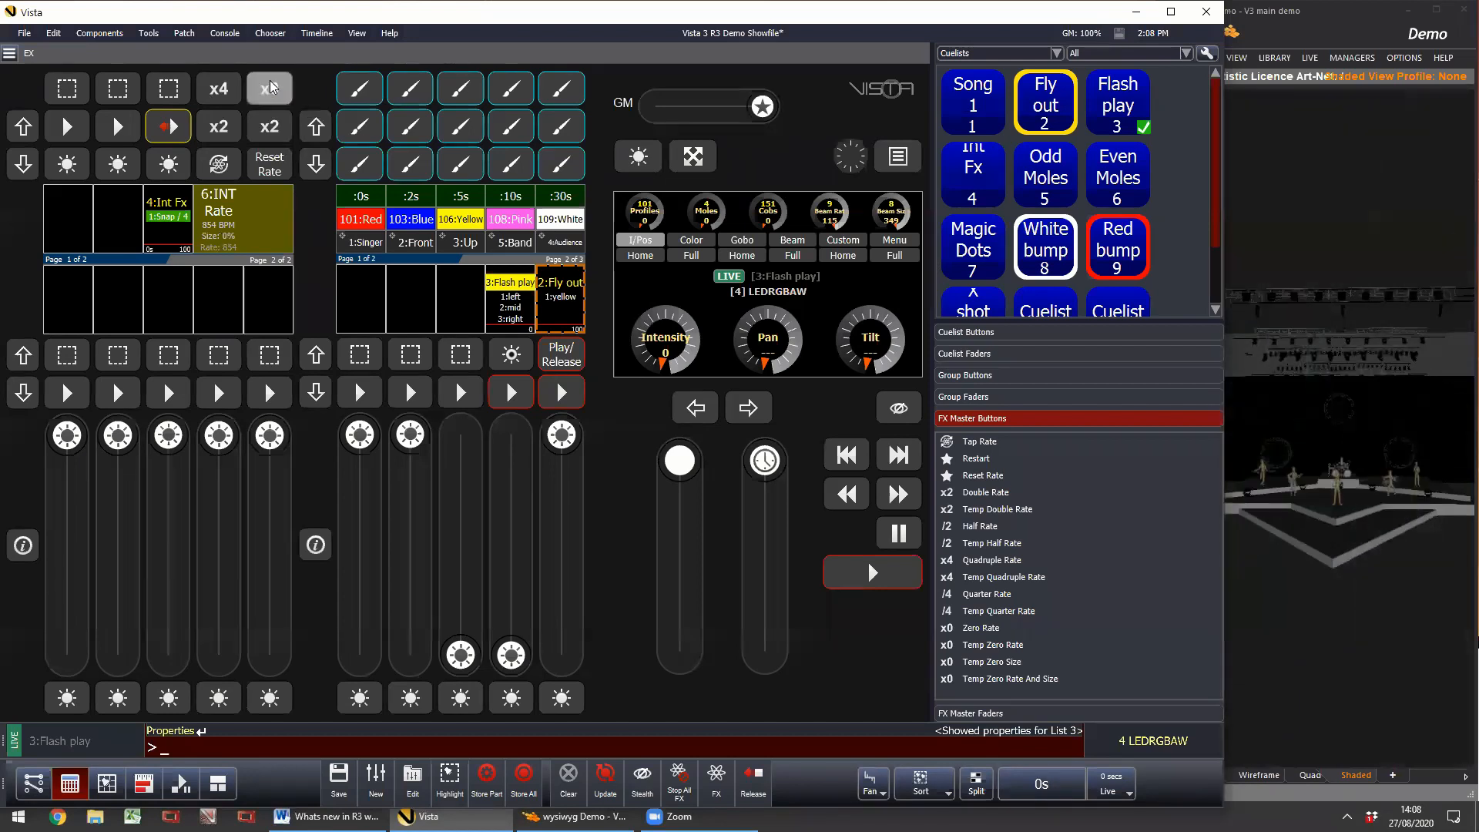
pyautogui.click(265, 174)
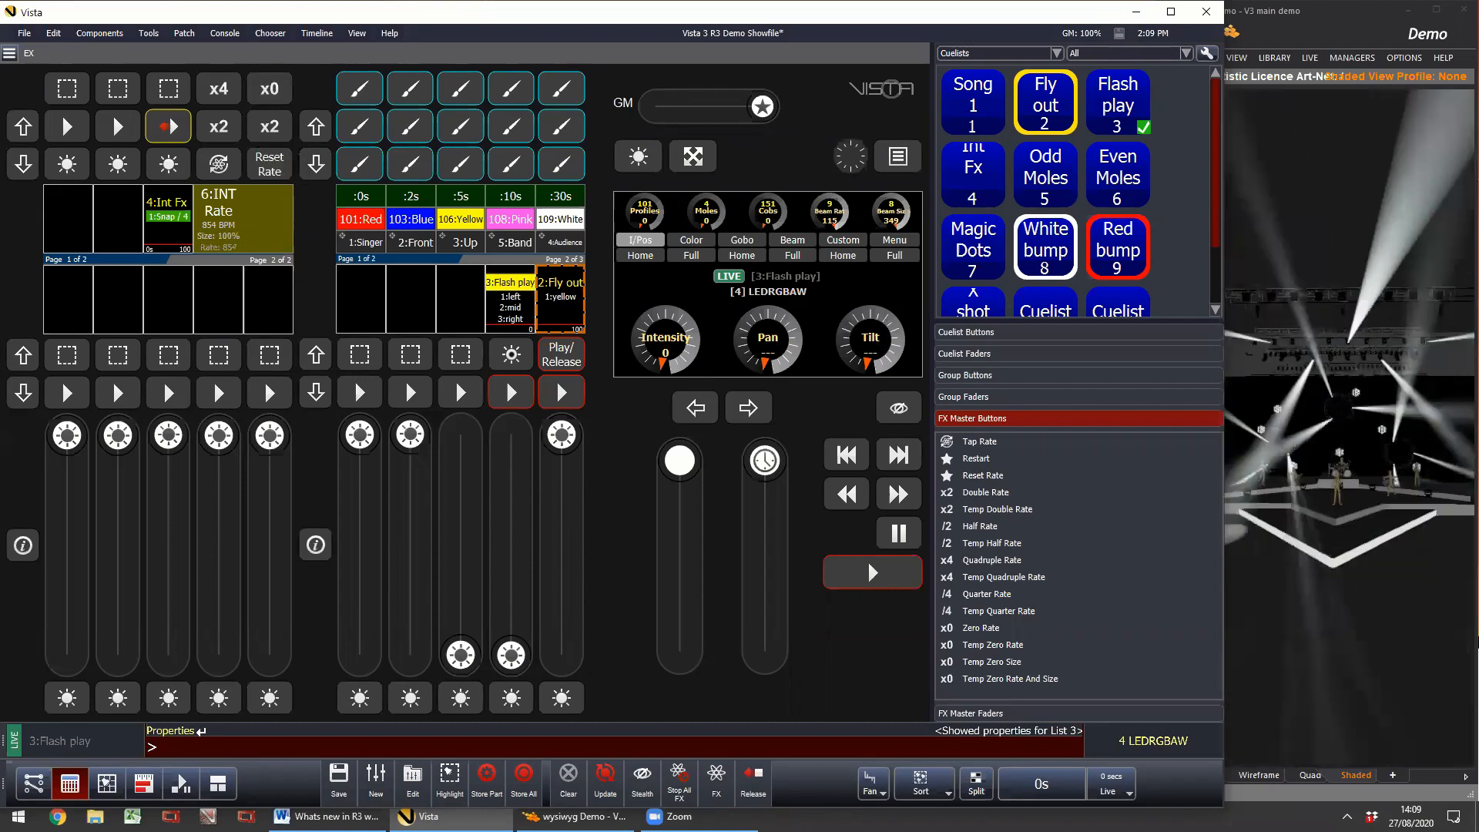
# Step: Switch to the Fixture Chooser view, fit all Flown Truss fixtures in it, and open the SmartFX effects editor
pyautogui.click(112, 785)
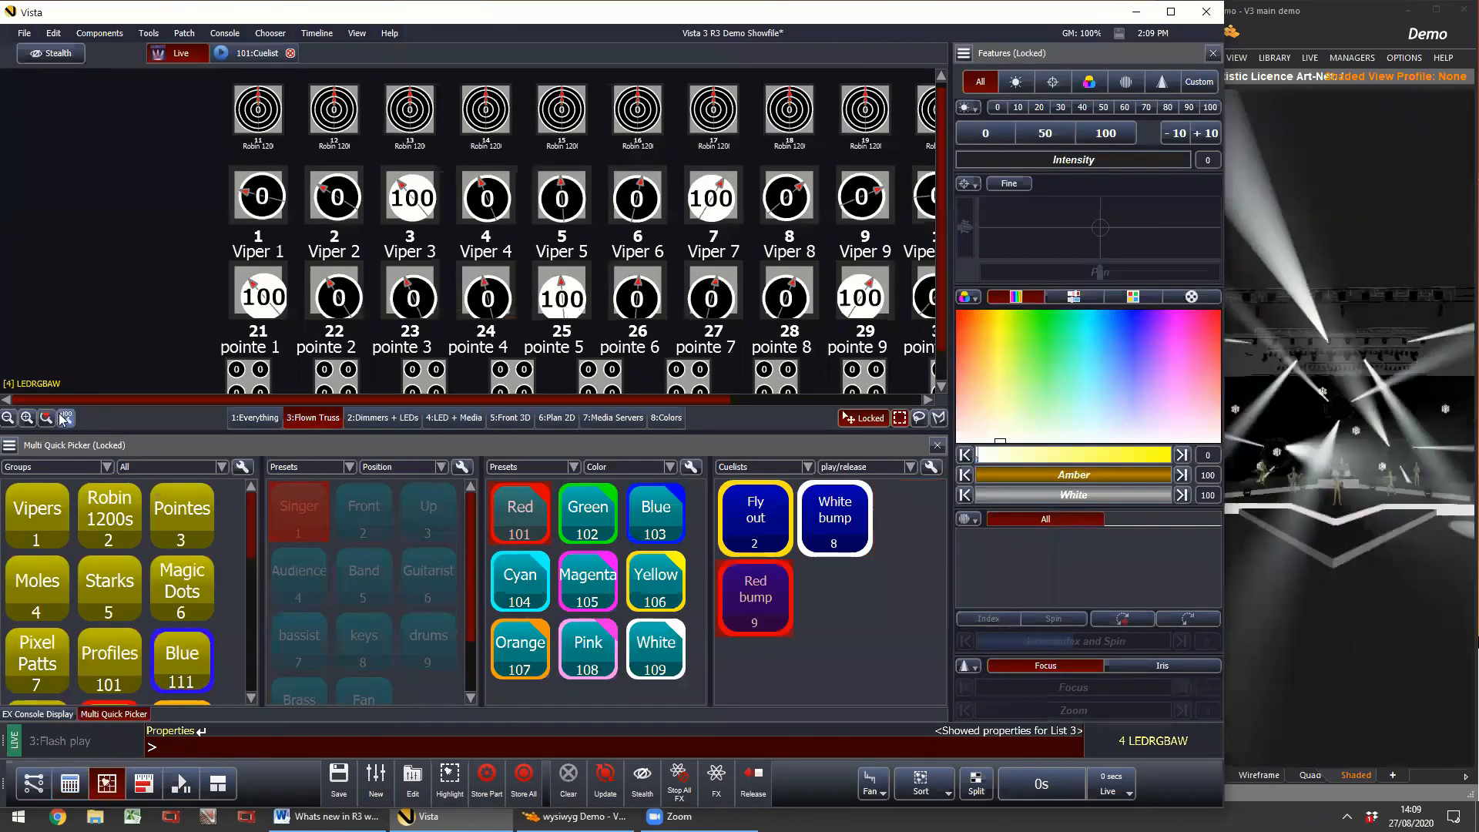
pyautogui.click(66, 418)
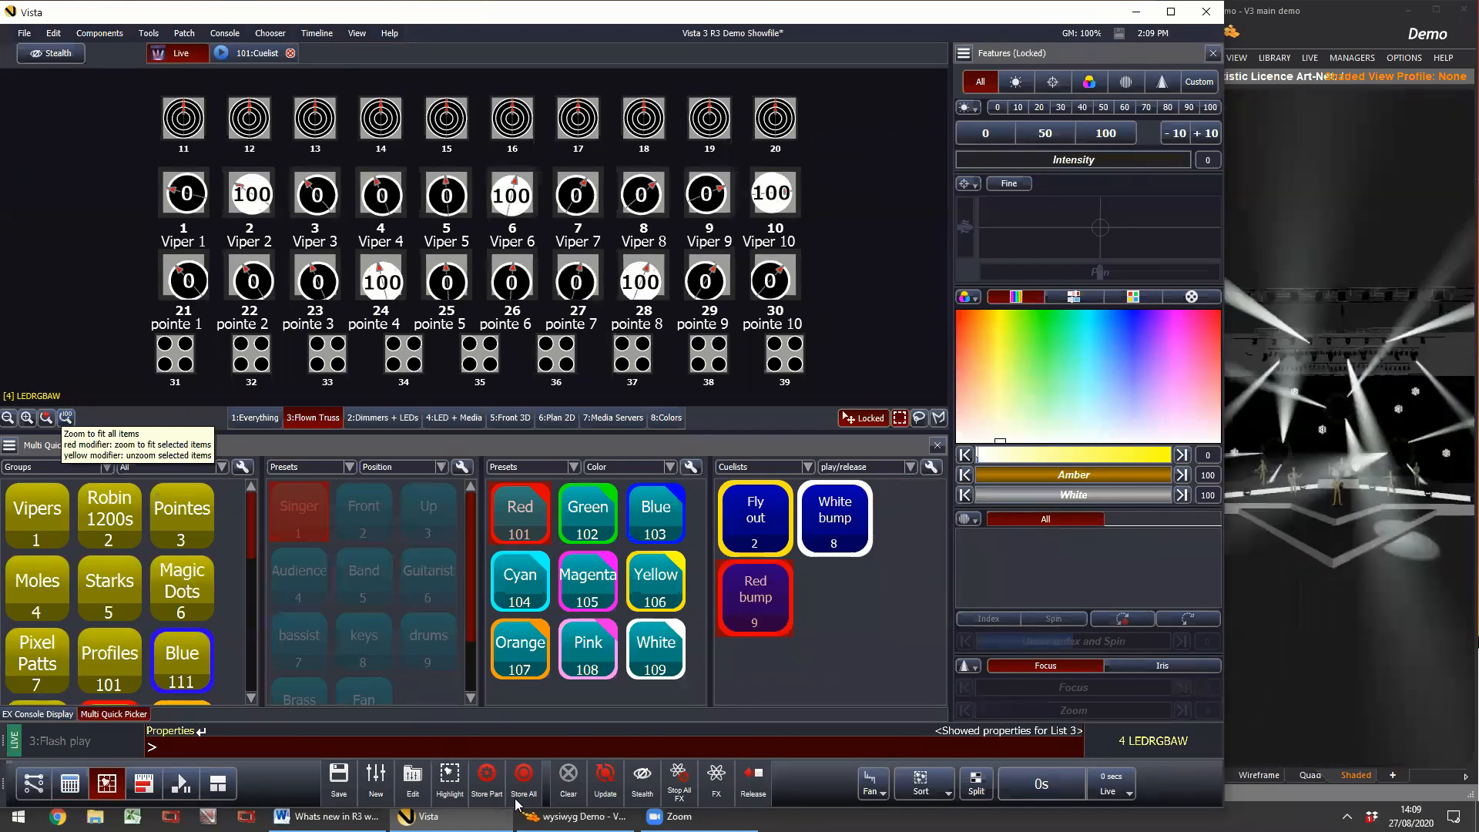
pyautogui.click(717, 782)
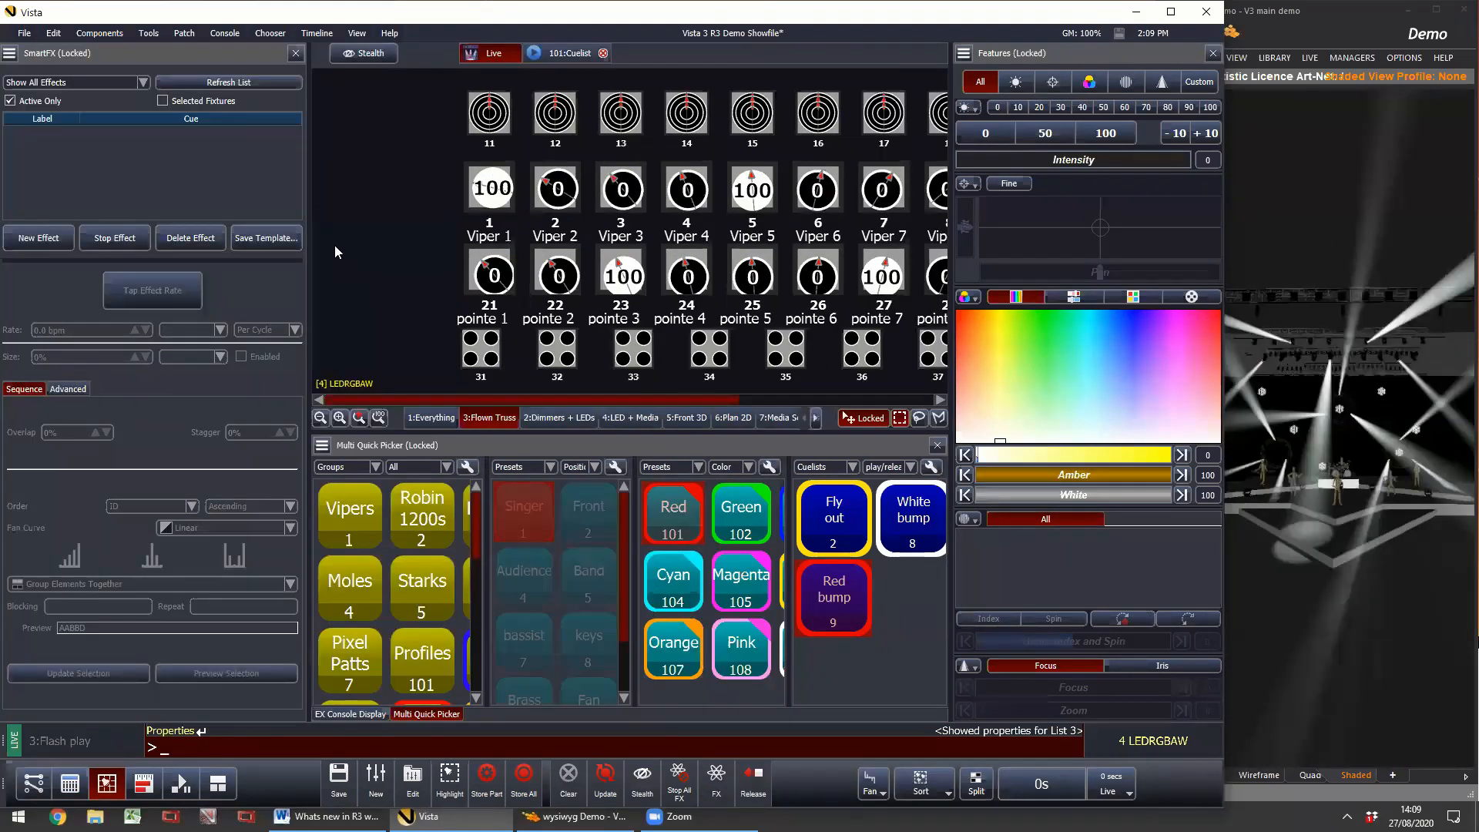
# Step: Close the SmartFX effects editor with no fixtures left selected, and activate snapshot 3
pyautogui.click(184, 135)
pyautogui.click(716, 780)
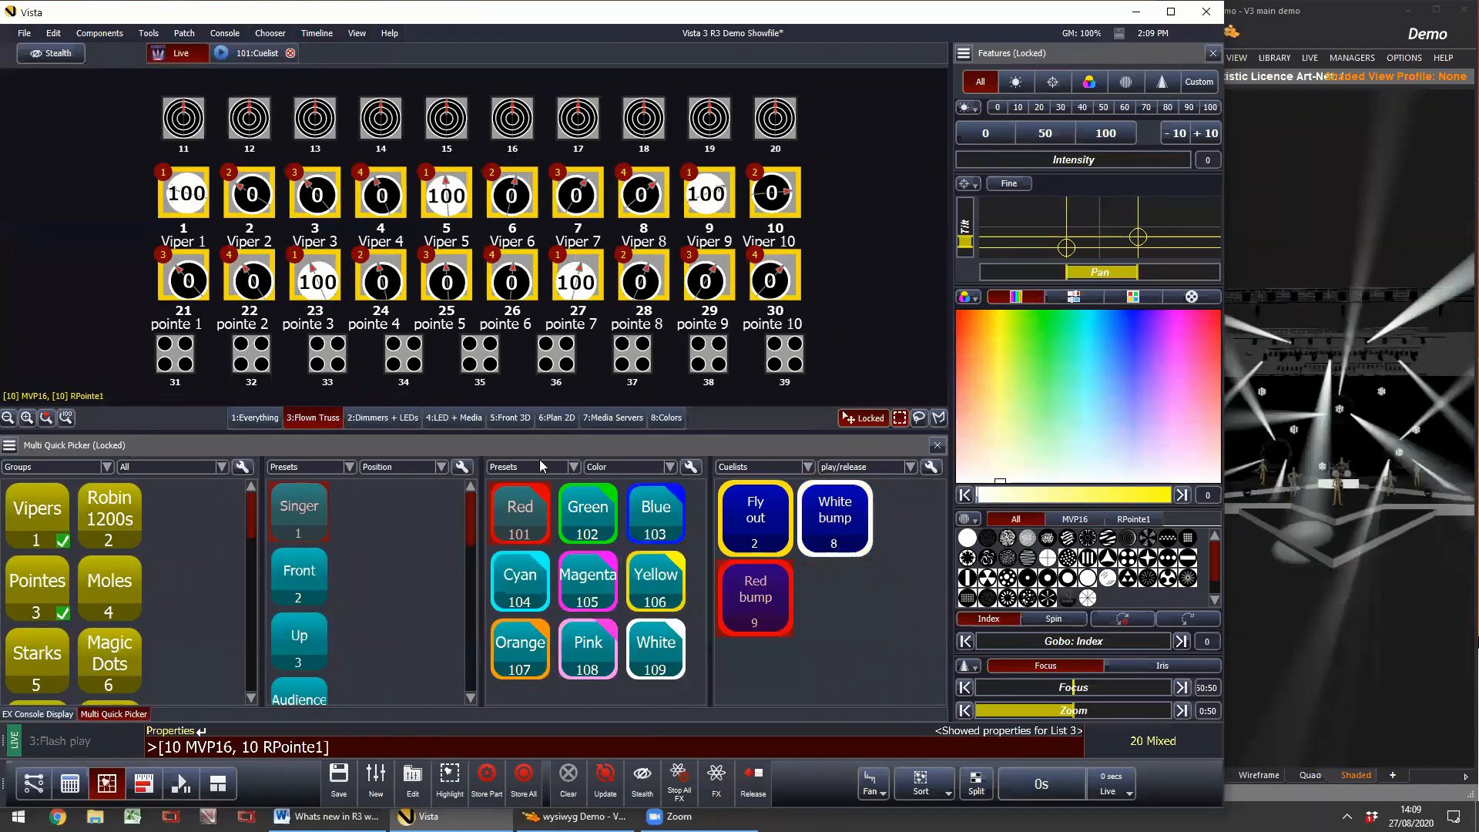
pyautogui.click(126, 277)
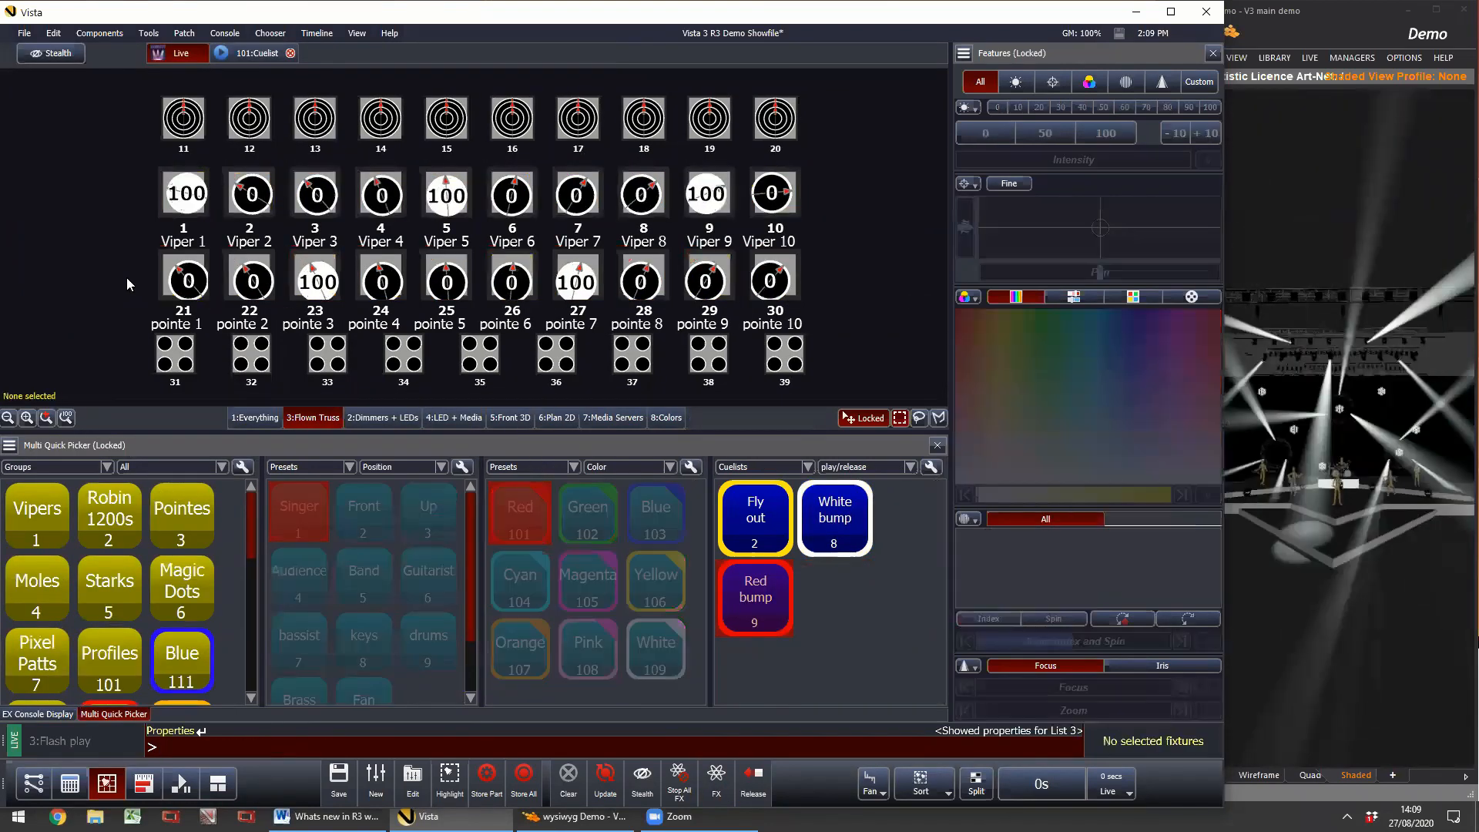
pyautogui.write('shot 3')
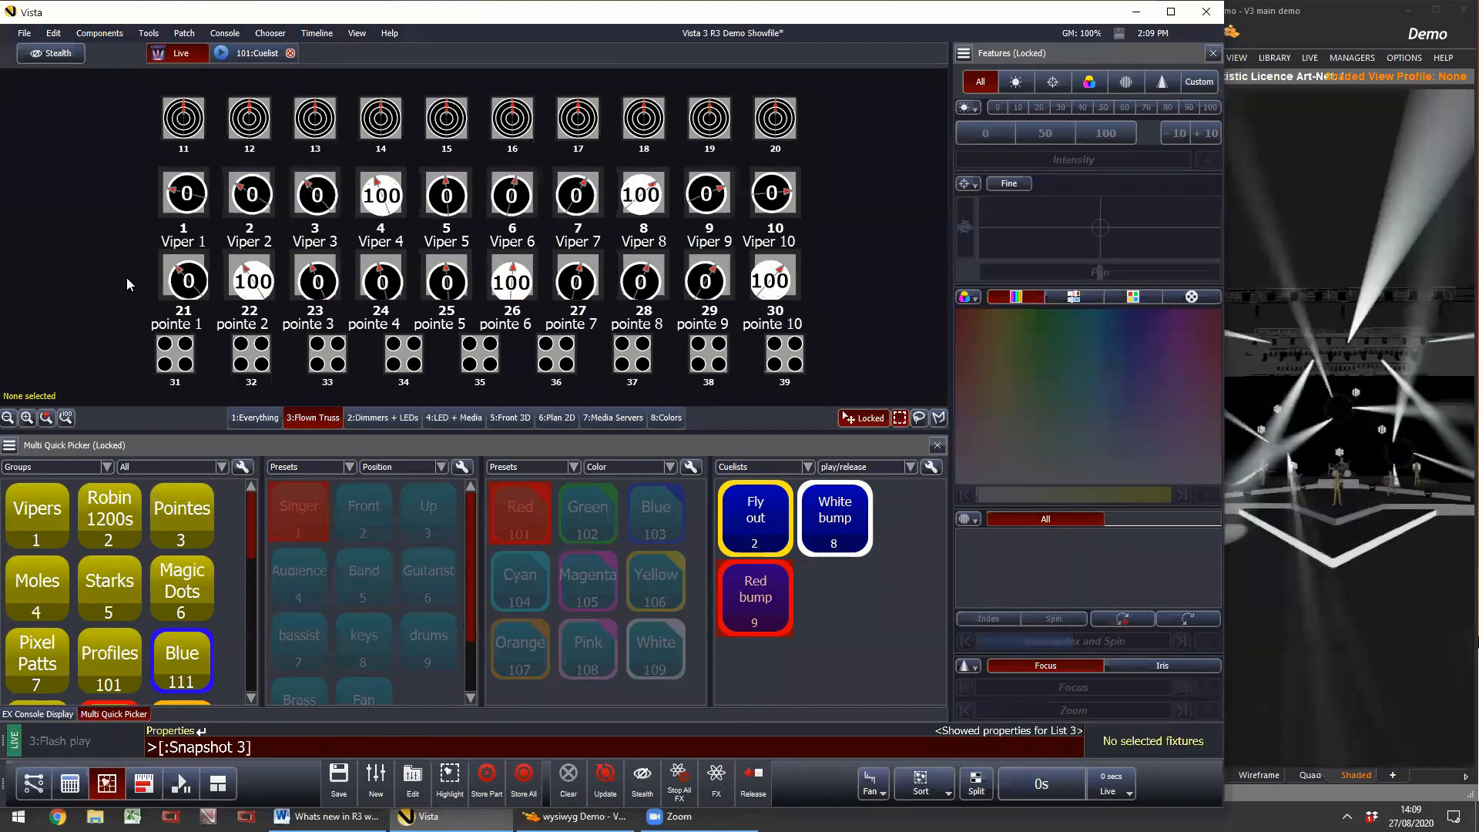
pyautogui.press('Return')
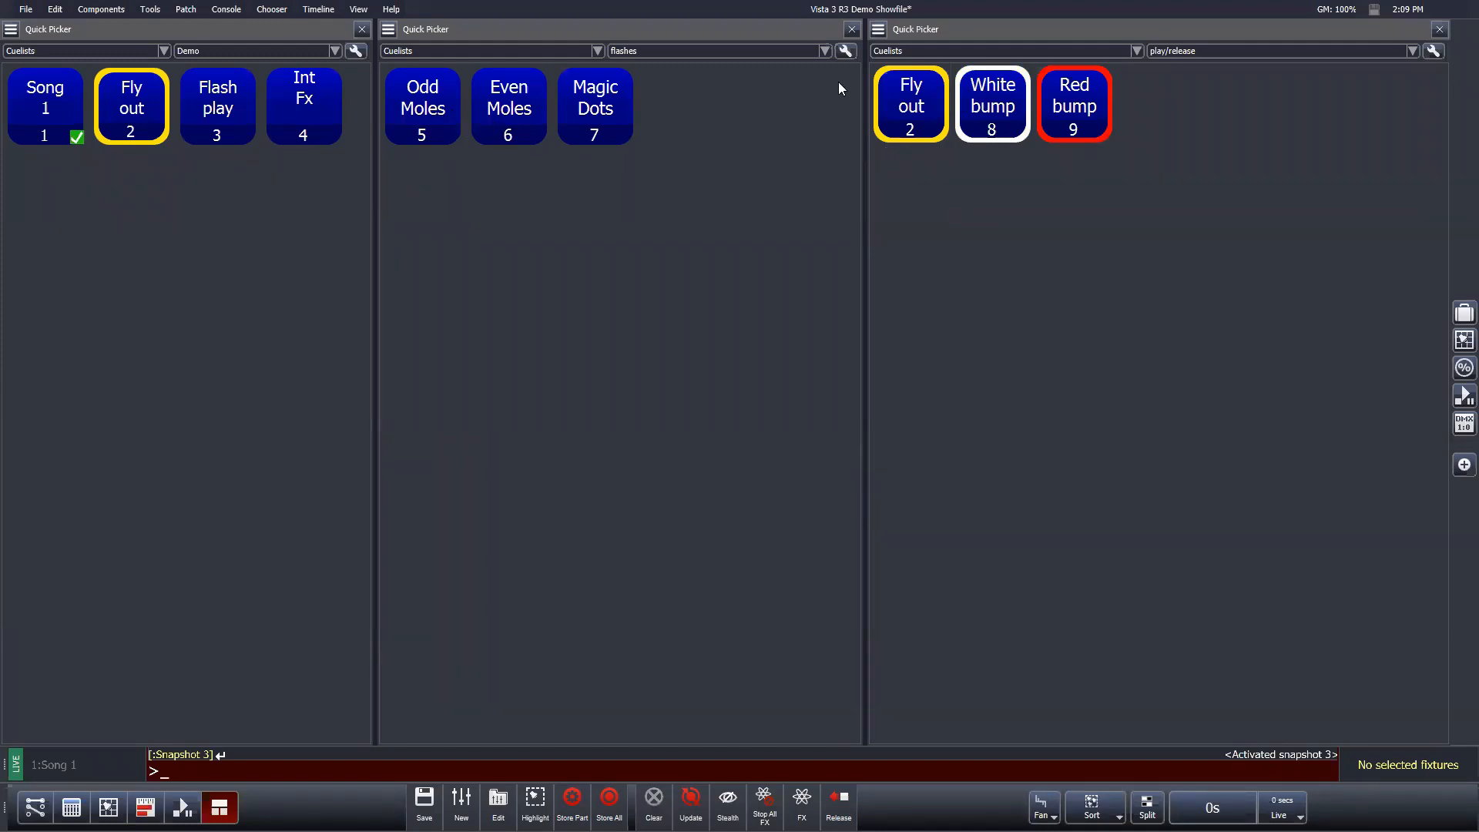
# Step: Set the cuelist icon click behavior of the flashes Quick Picker to Play, trying Set Default Cuelist first
pyautogui.click(846, 51)
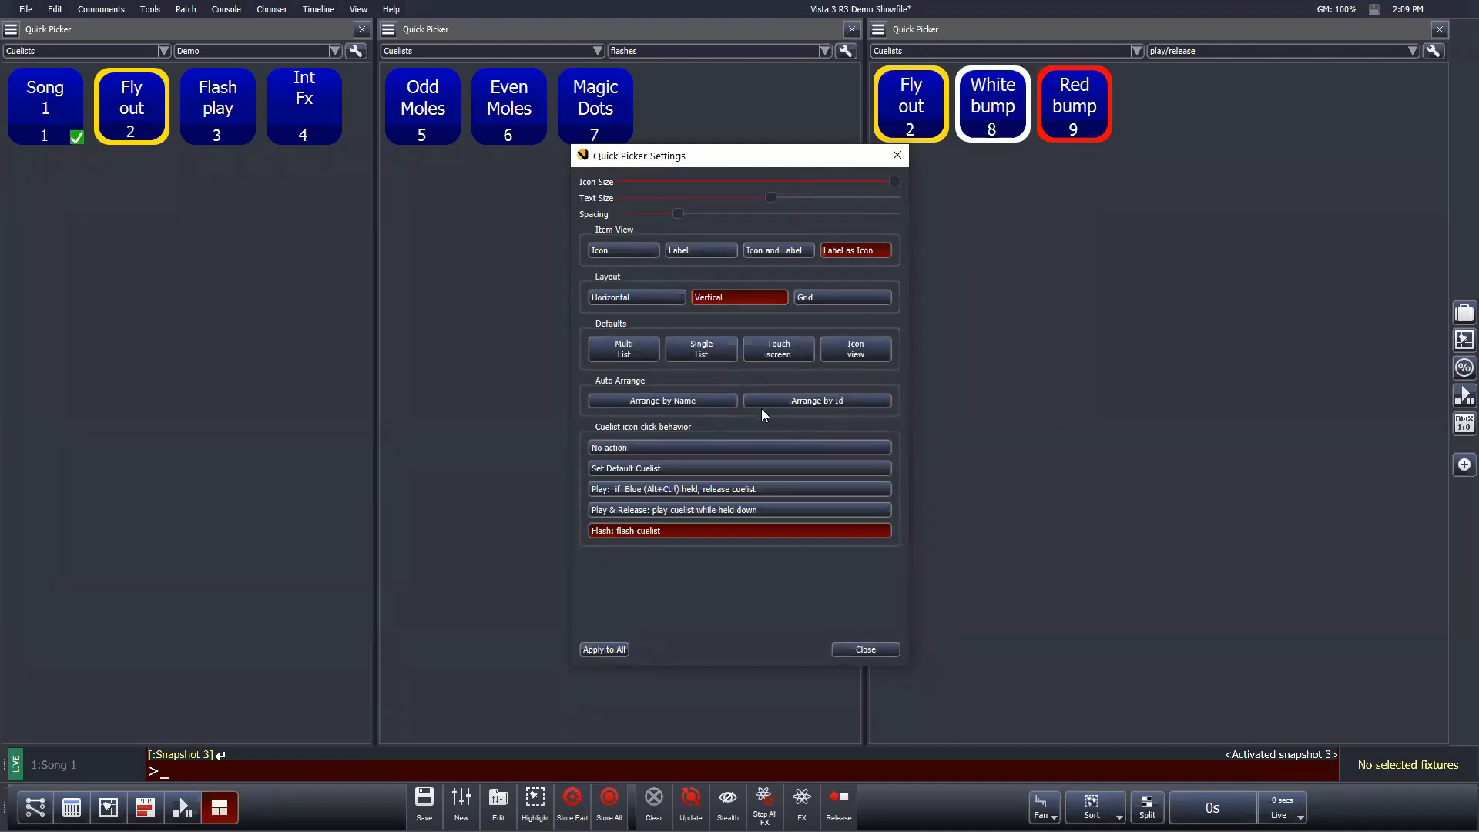
pyautogui.click(622, 469)
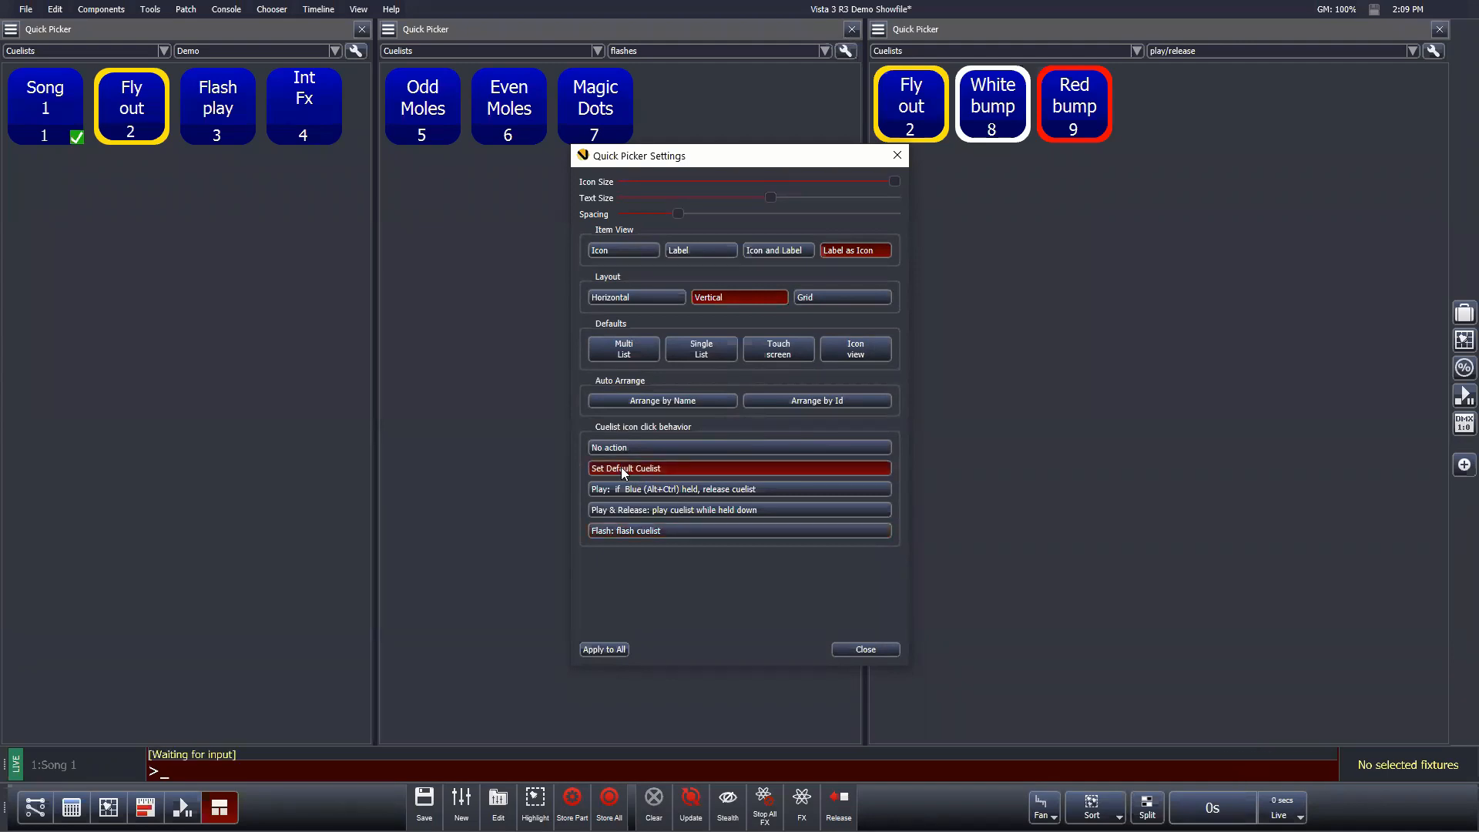
pyautogui.click(633, 490)
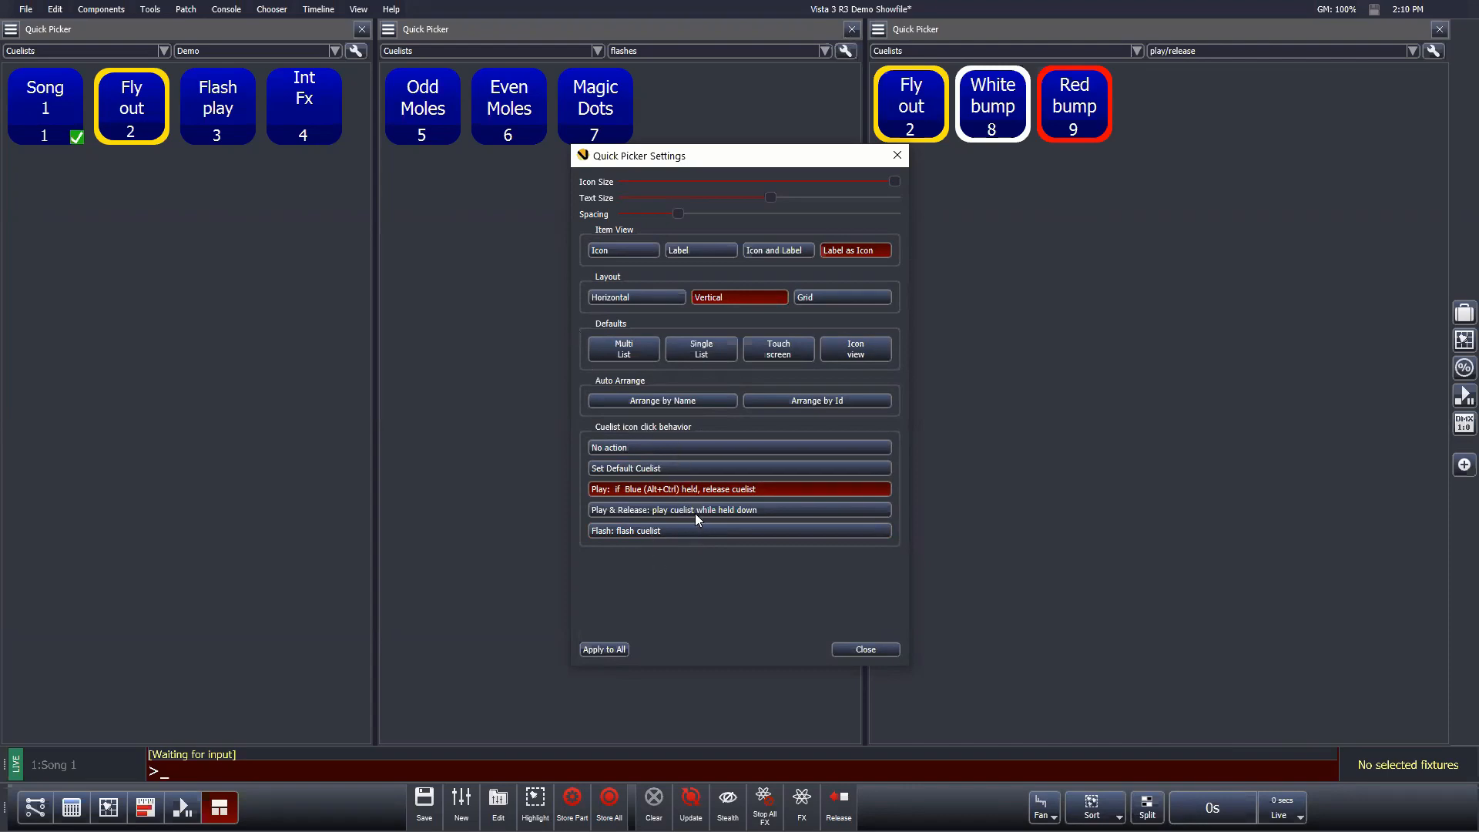
pyautogui.click(865, 649)
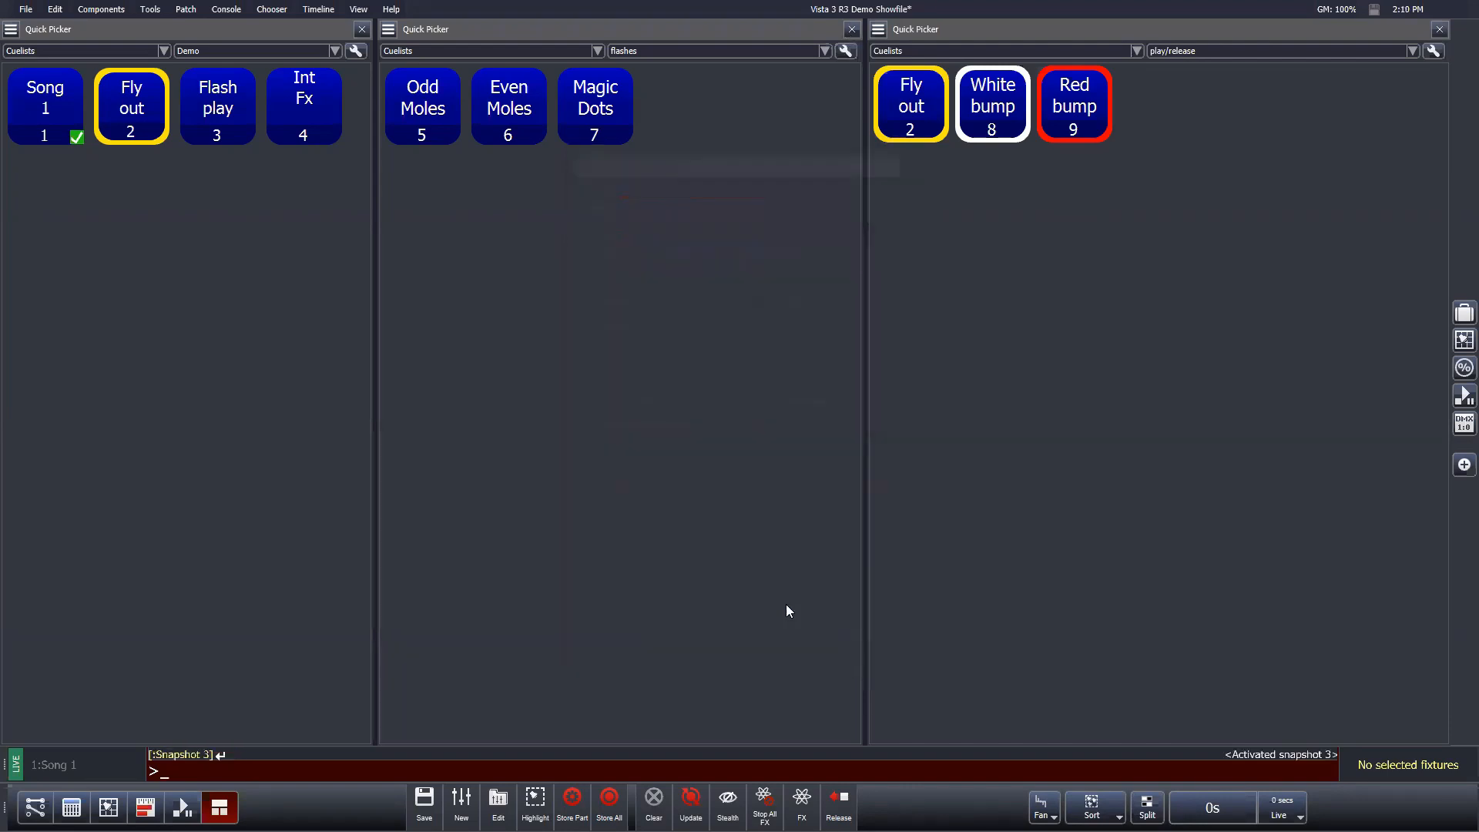
# Step: Take Vista out of full screen and fit its window beside the wysiwyg stage view
pyautogui.hotkey('ctrl', 'f')
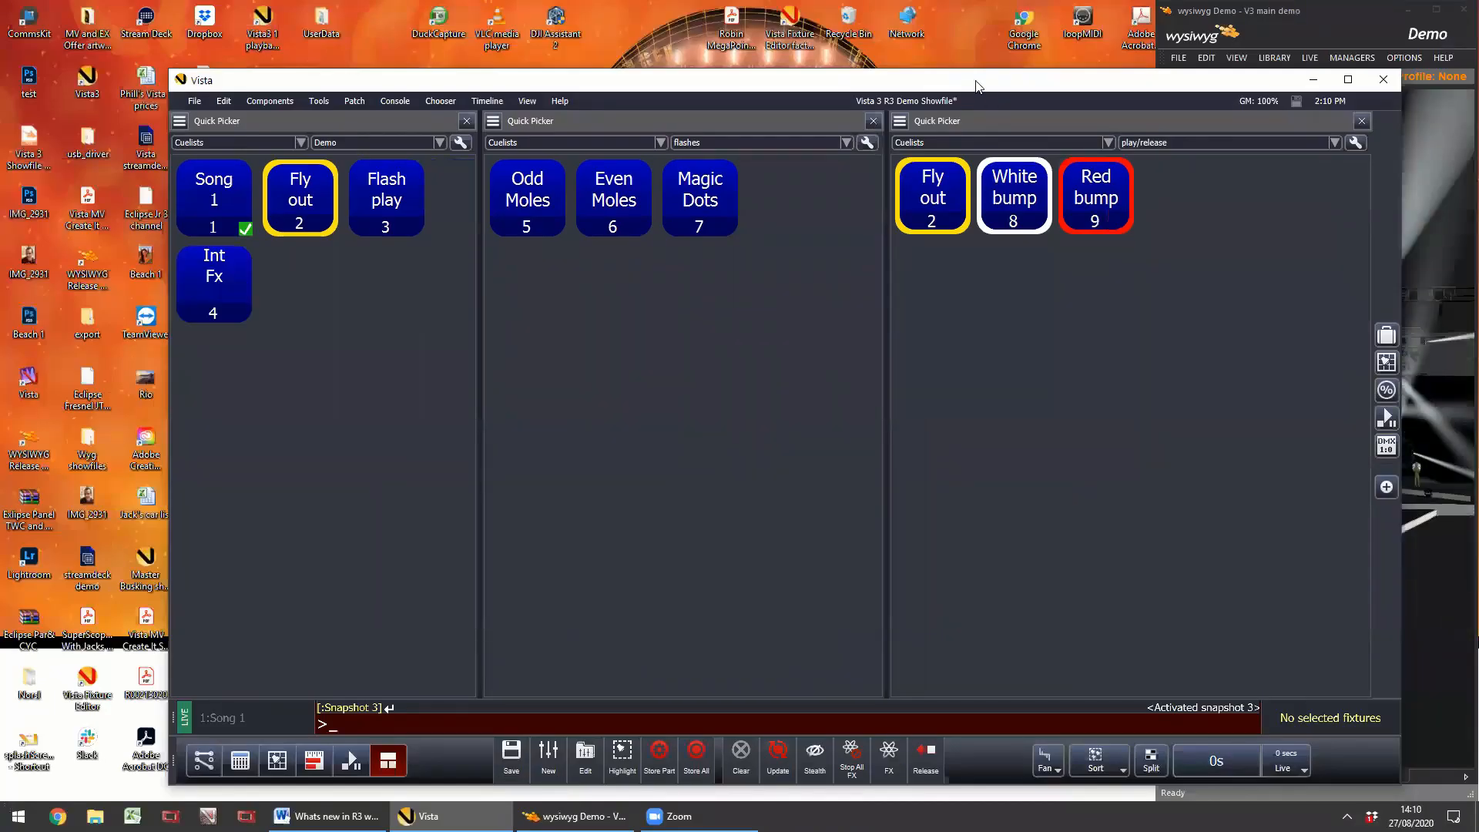
pyautogui.moveTo(976, 85); pyautogui.dragTo(810, 17)
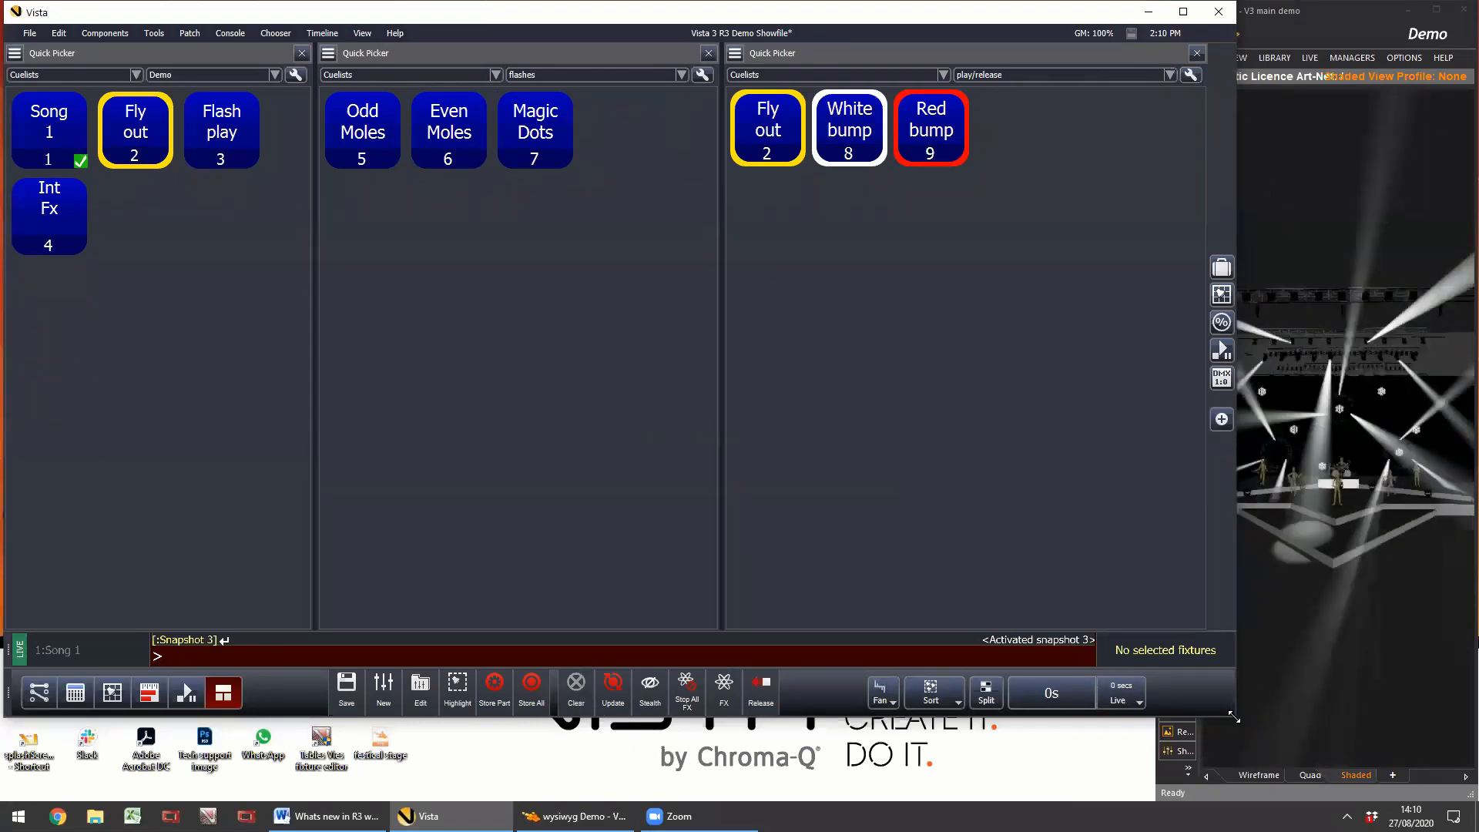
pyautogui.moveTo(1234, 716); pyautogui.dragTo(1159, 806)
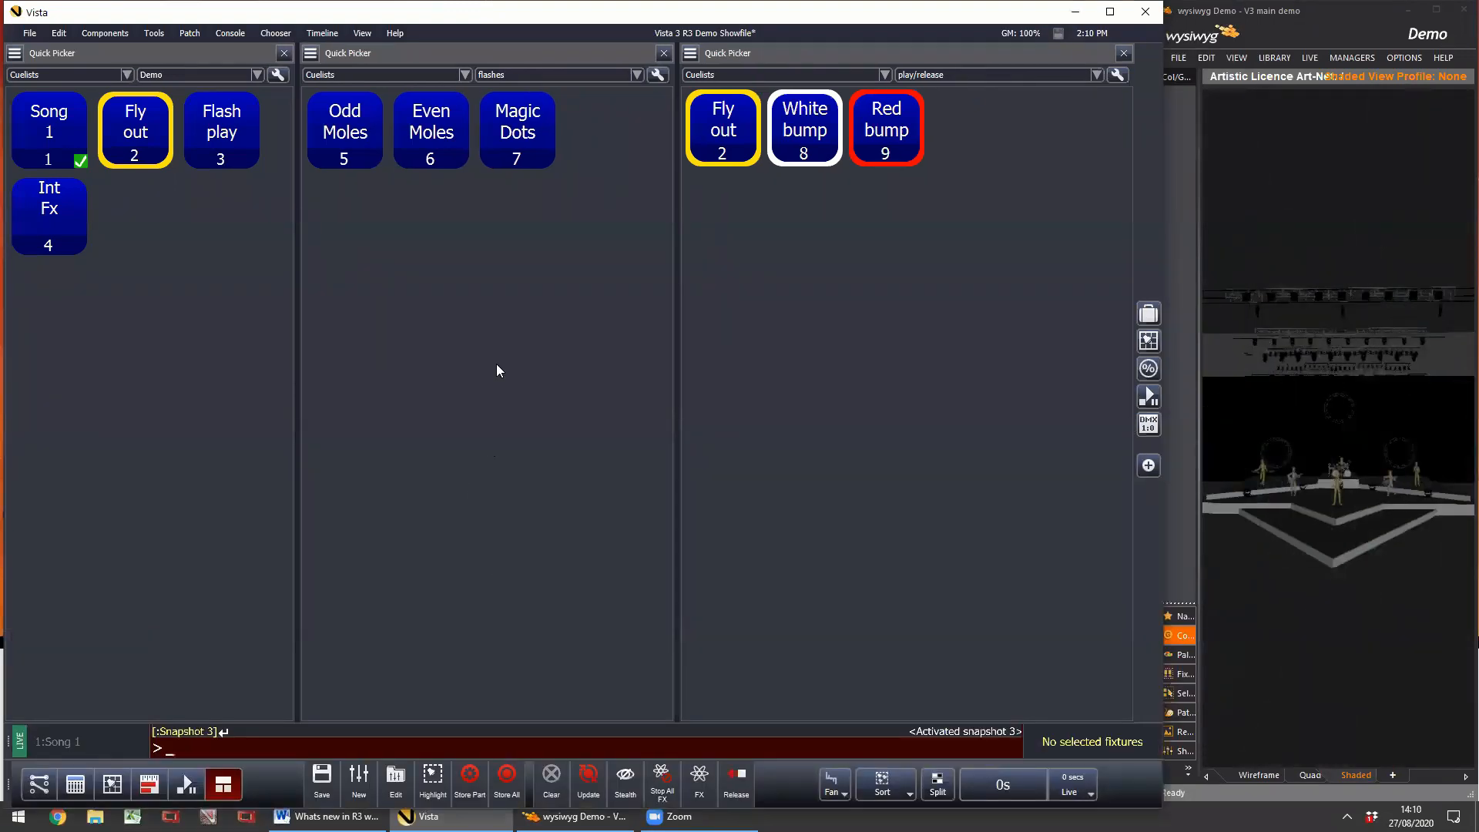
# Step: Select cuelist 1, Song 1, from the command line and play its Pink/yellow cue
pyautogui.write('l1')
pyautogui.press('Return')
pyautogui.press('space')
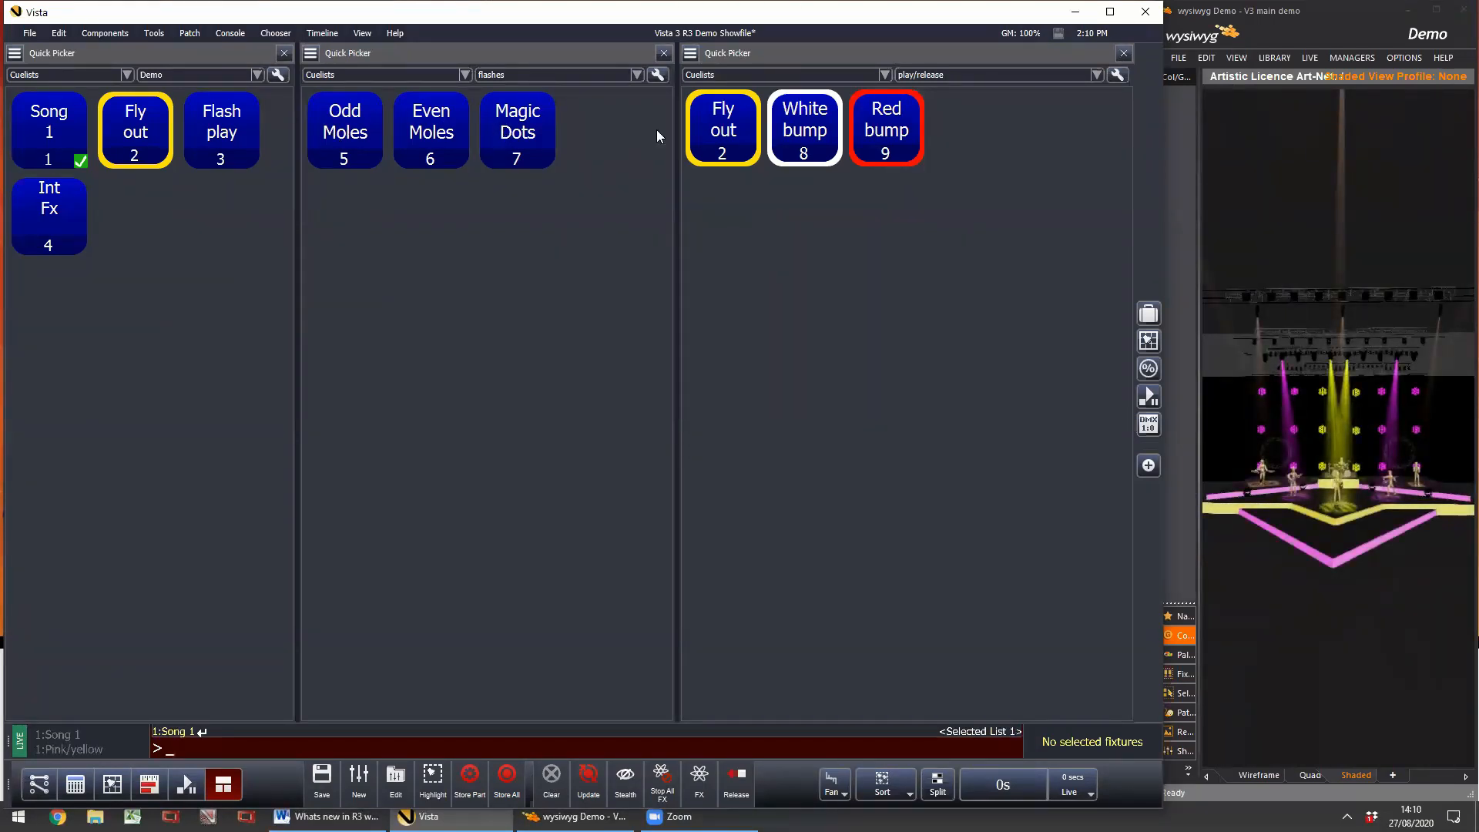
# Step: Trigger the Odd Moles, Even Moles and again the Odd Moles cuelist from the flashes Quick Picker
pyautogui.click(347, 136)
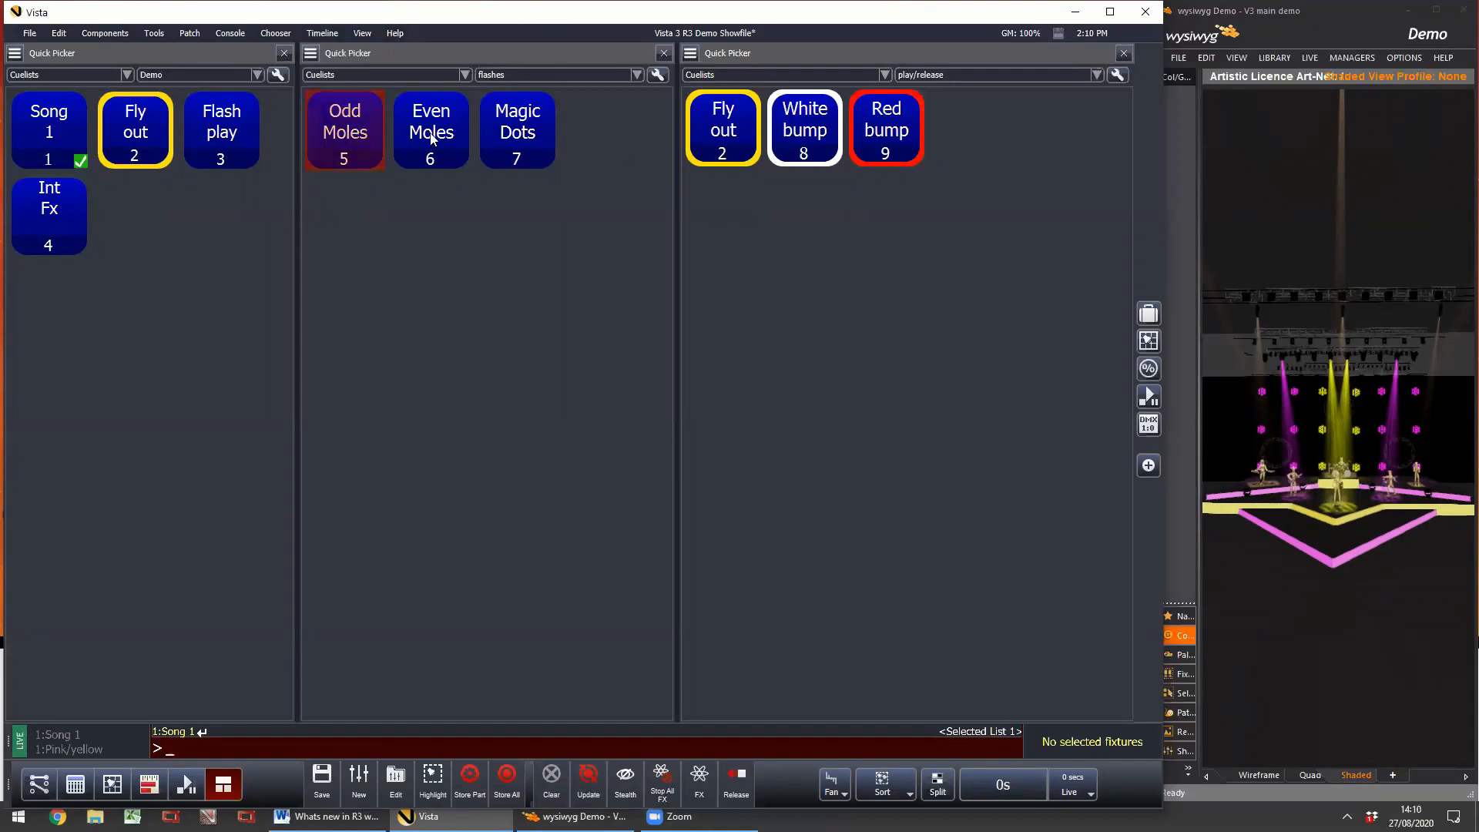
pyautogui.click(425, 135)
pyautogui.click(358, 137)
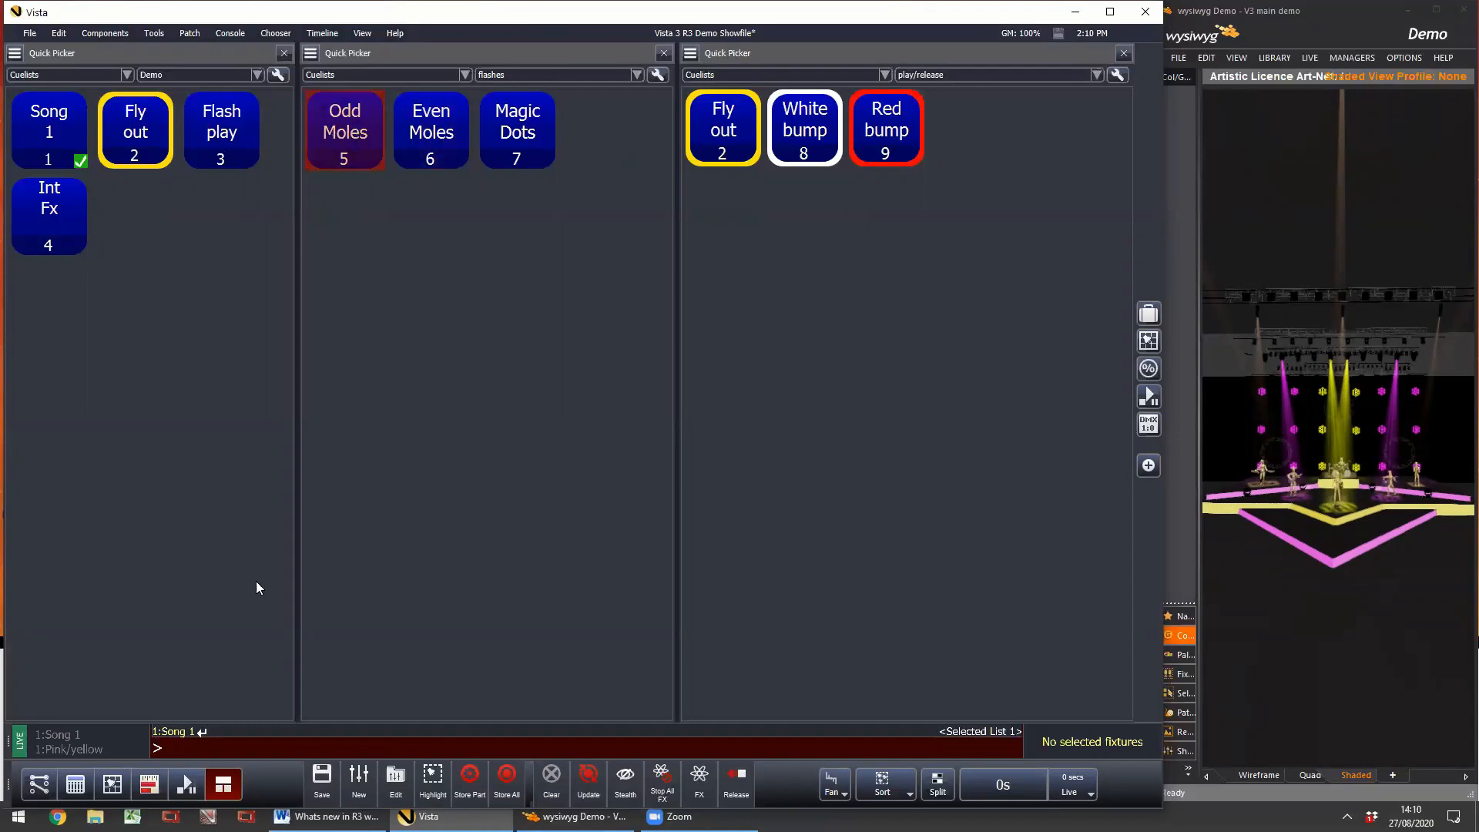
# Step: Page the EX console playbacks to the Odd Moles and Even Moles cuelists, check their faders, and return to the Quick Picker layout
pyautogui.click(39, 784)
pyautogui.click(75, 788)
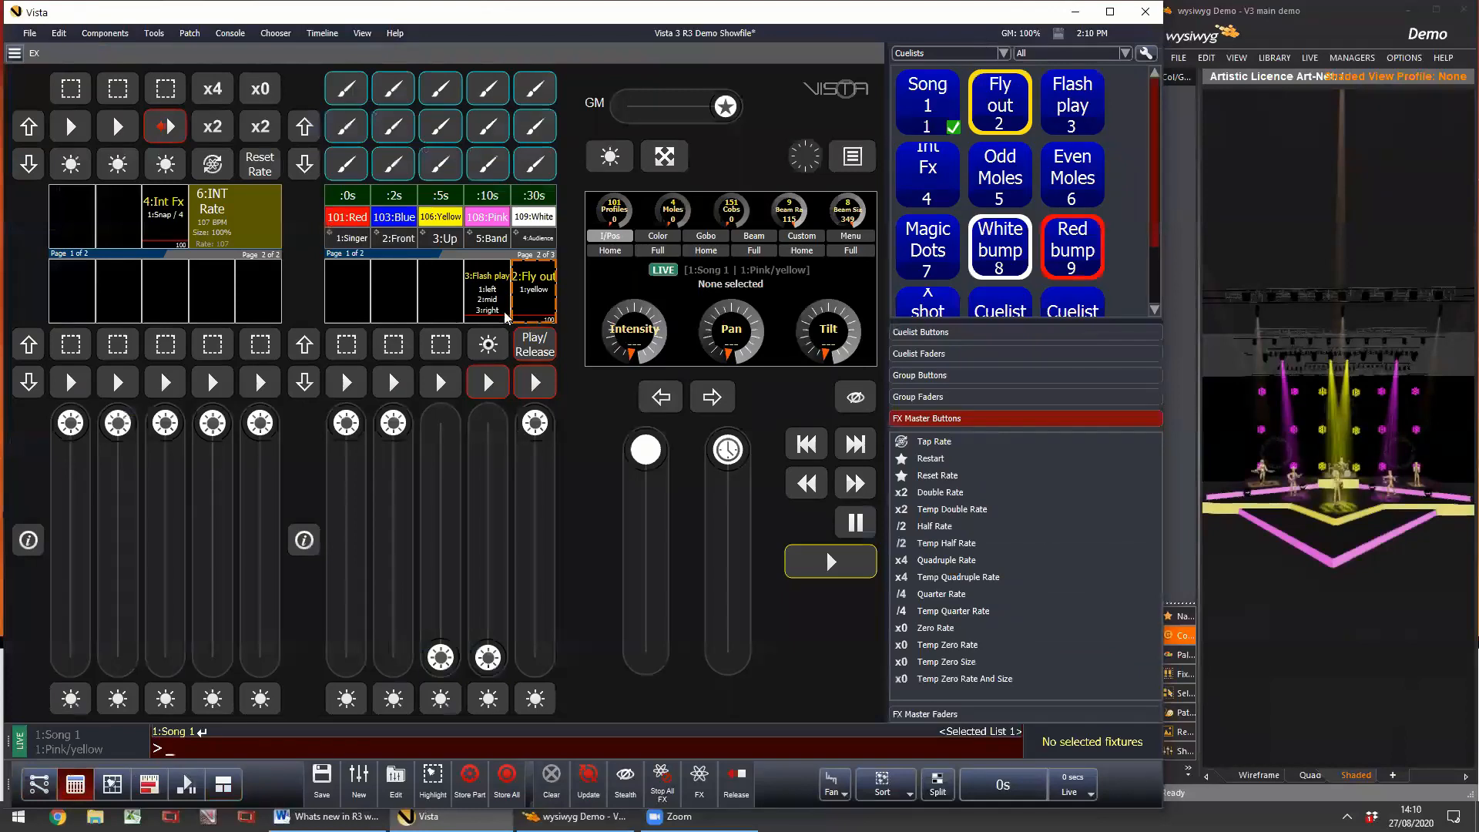
pyautogui.click(307, 346)
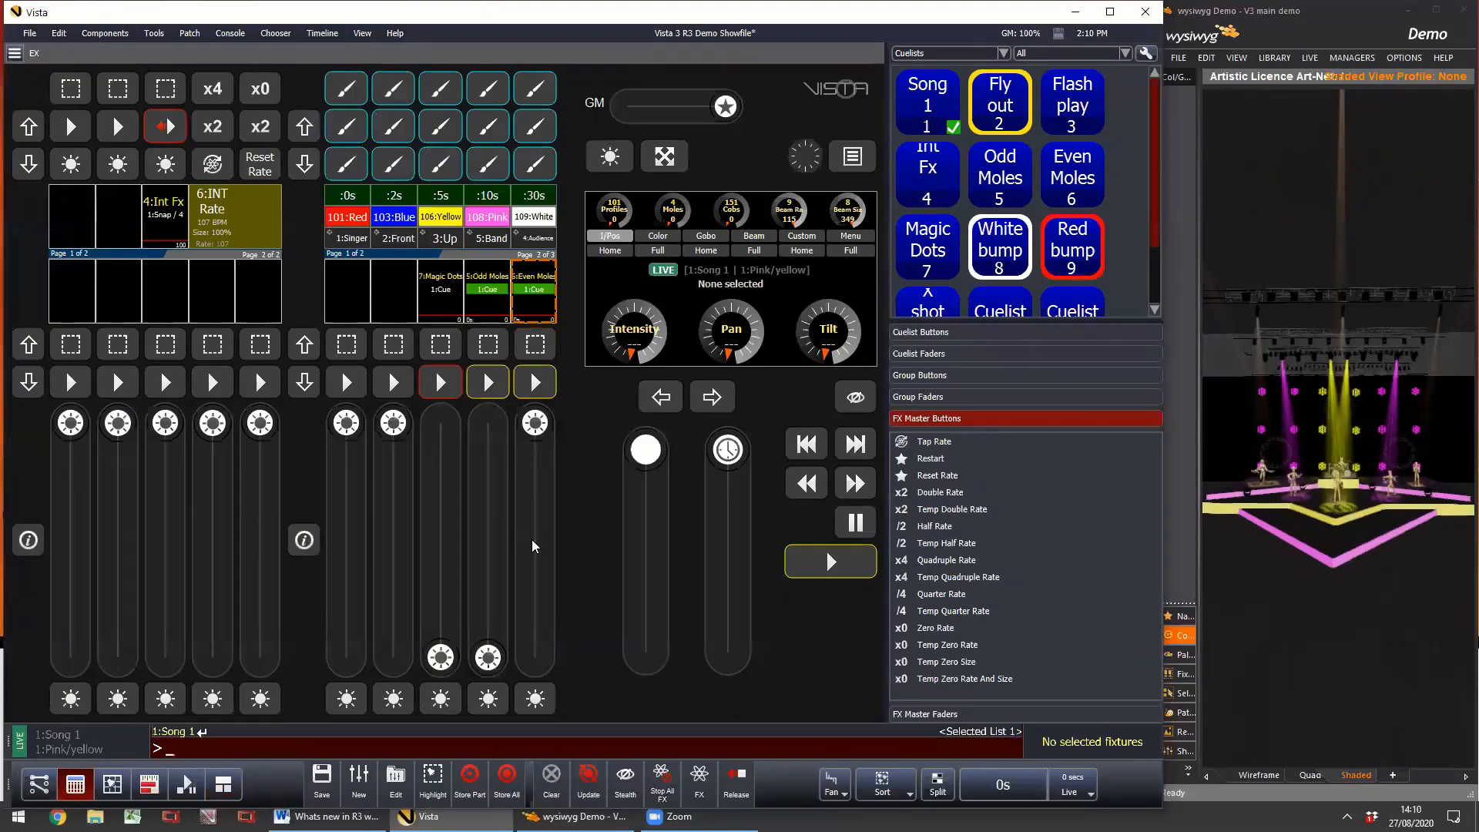
pyautogui.moveTo(520, 516); pyautogui.dragTo(489, 660)
pyautogui.click(111, 786)
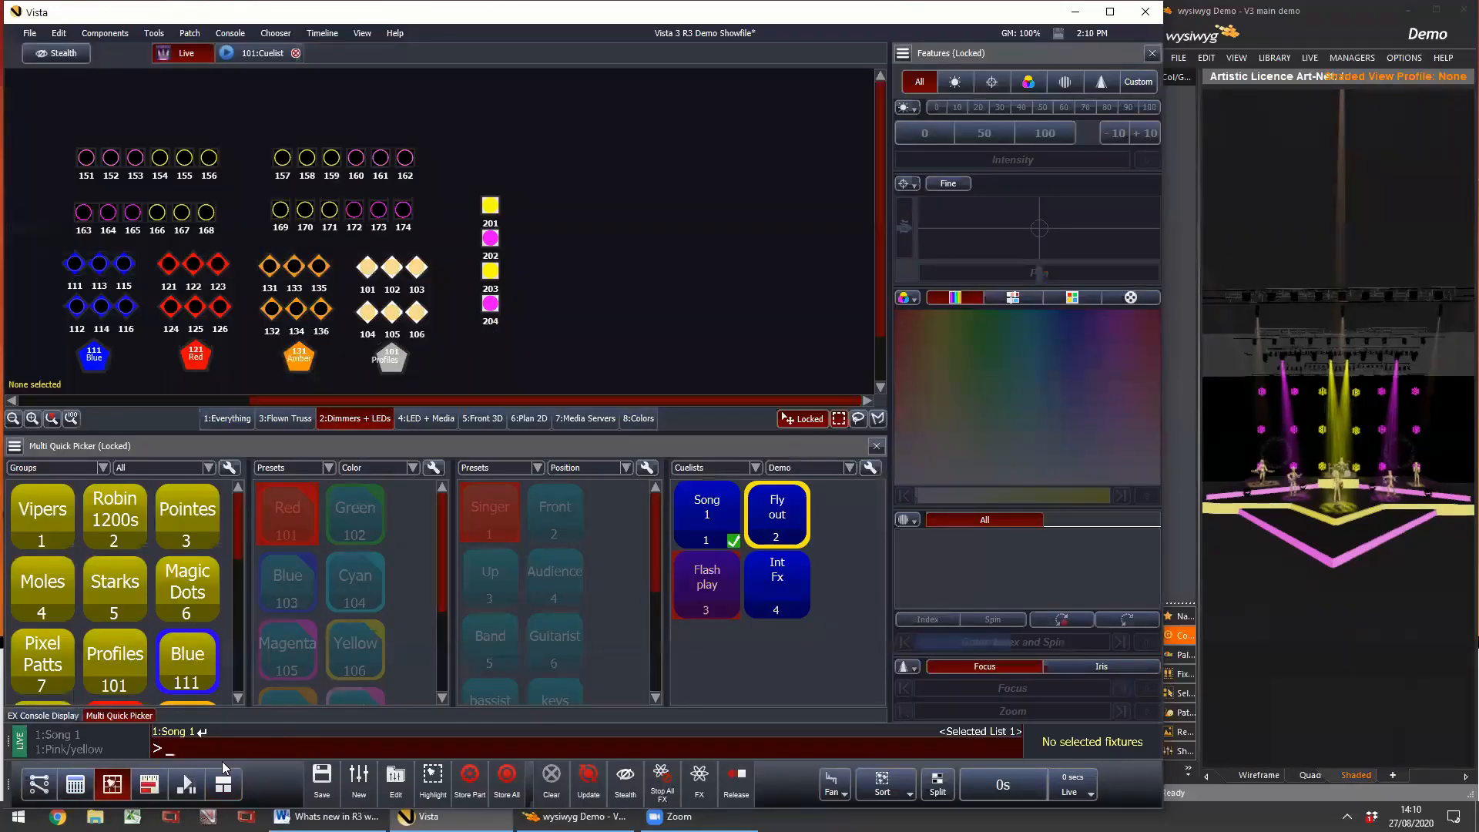
pyautogui.click(222, 790)
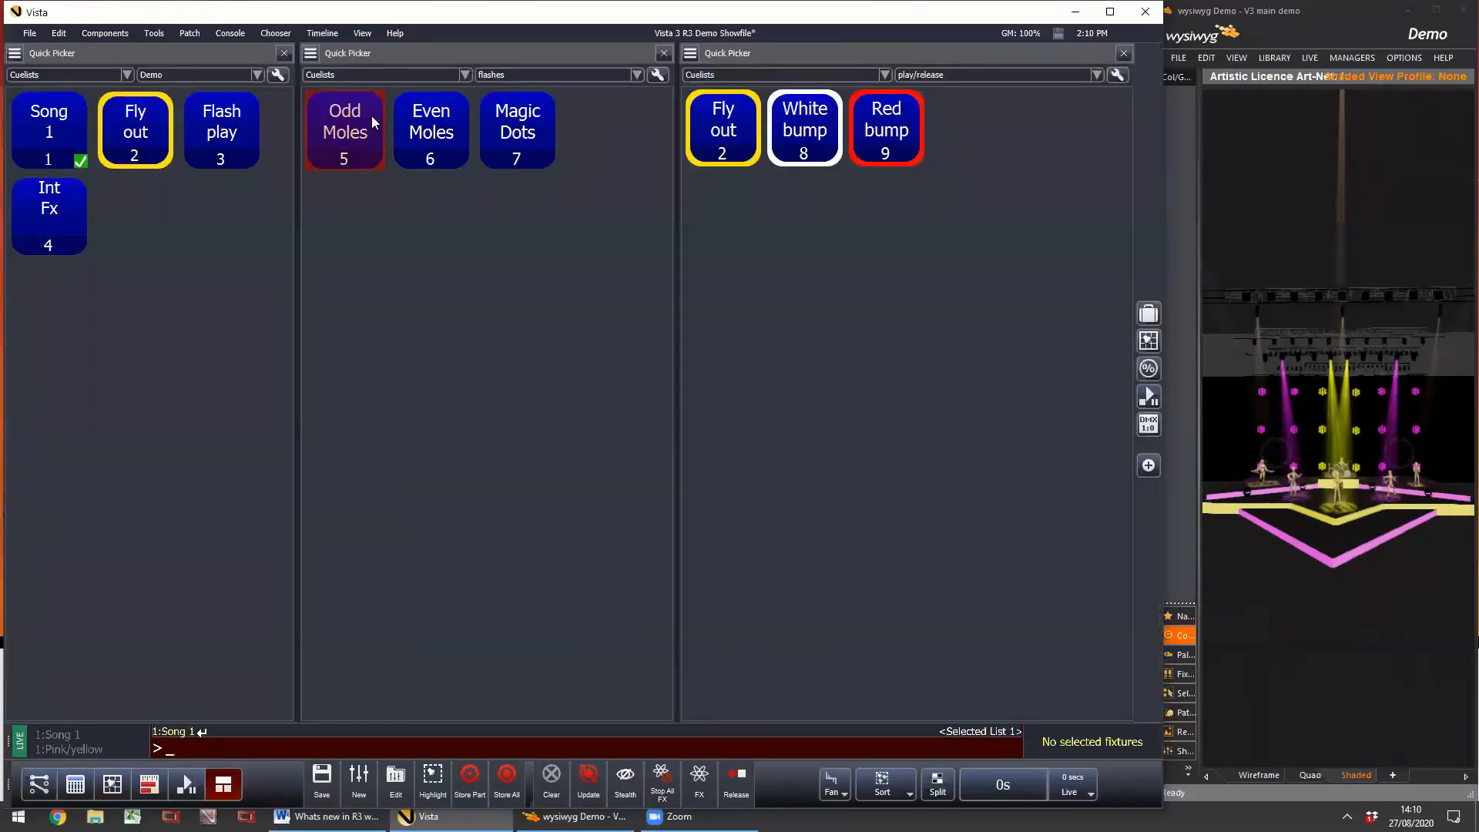
# Step: Set the cuelist icon click behavior of the flashes Quick Picker to Flash: flash cuelist
pyautogui.click(659, 74)
pyautogui.click(505, 531)
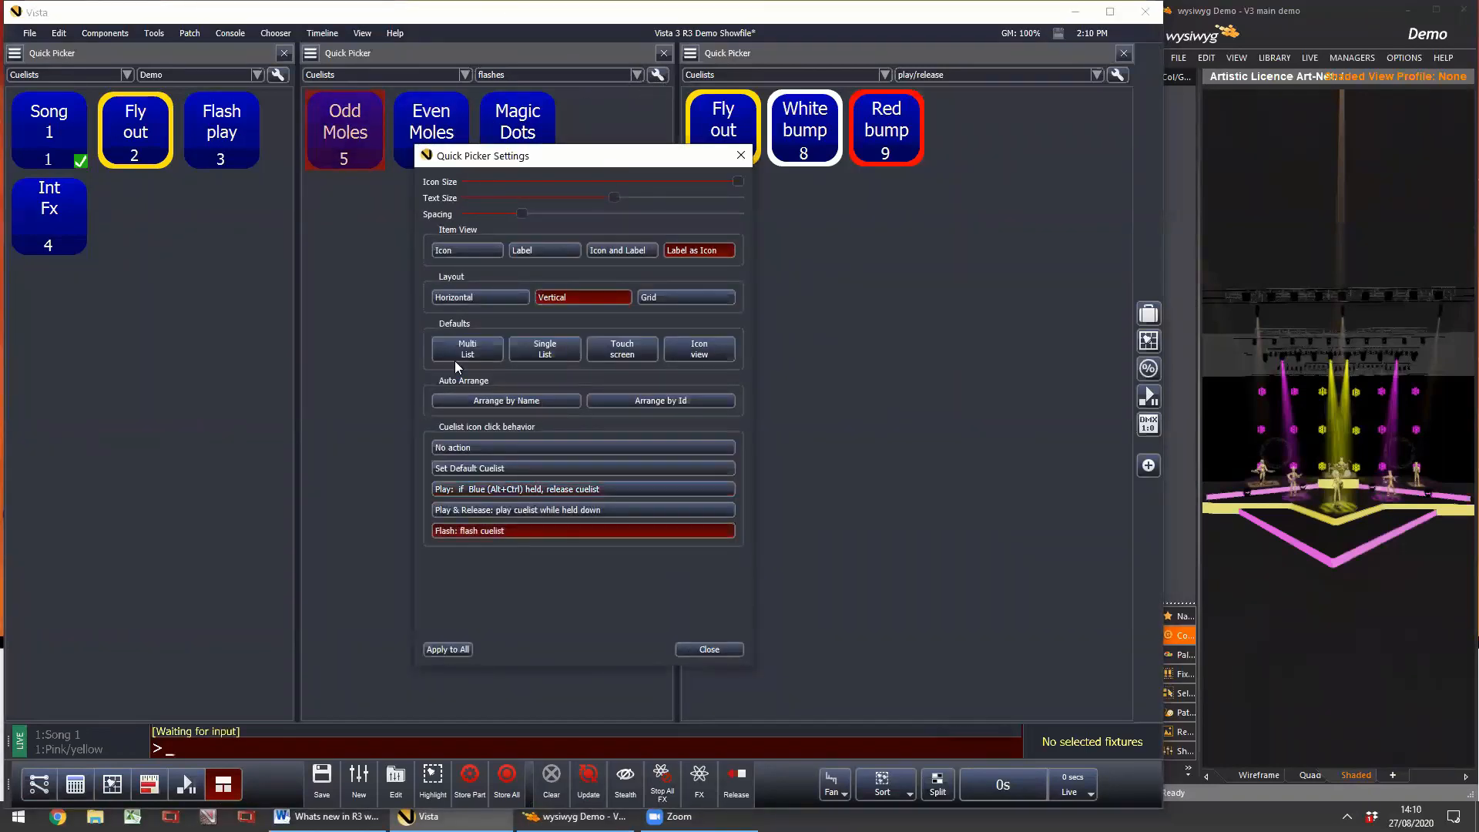
pyautogui.click(683, 651)
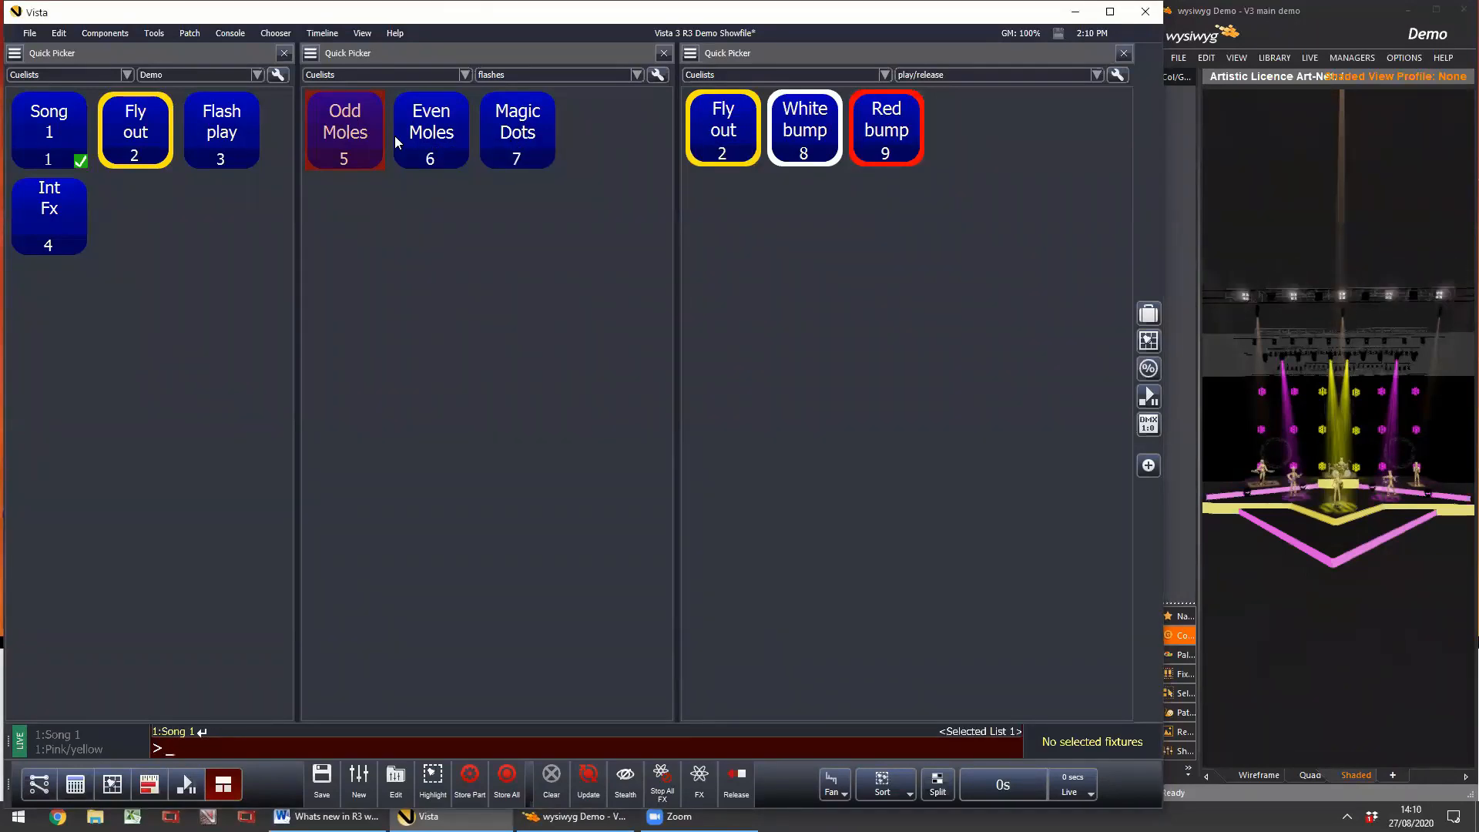
# Step: Flash the Even Moles, Odd Moles and Magic Dots cuelists in turn from the flashes Quick Picker
pyautogui.click(428, 122)
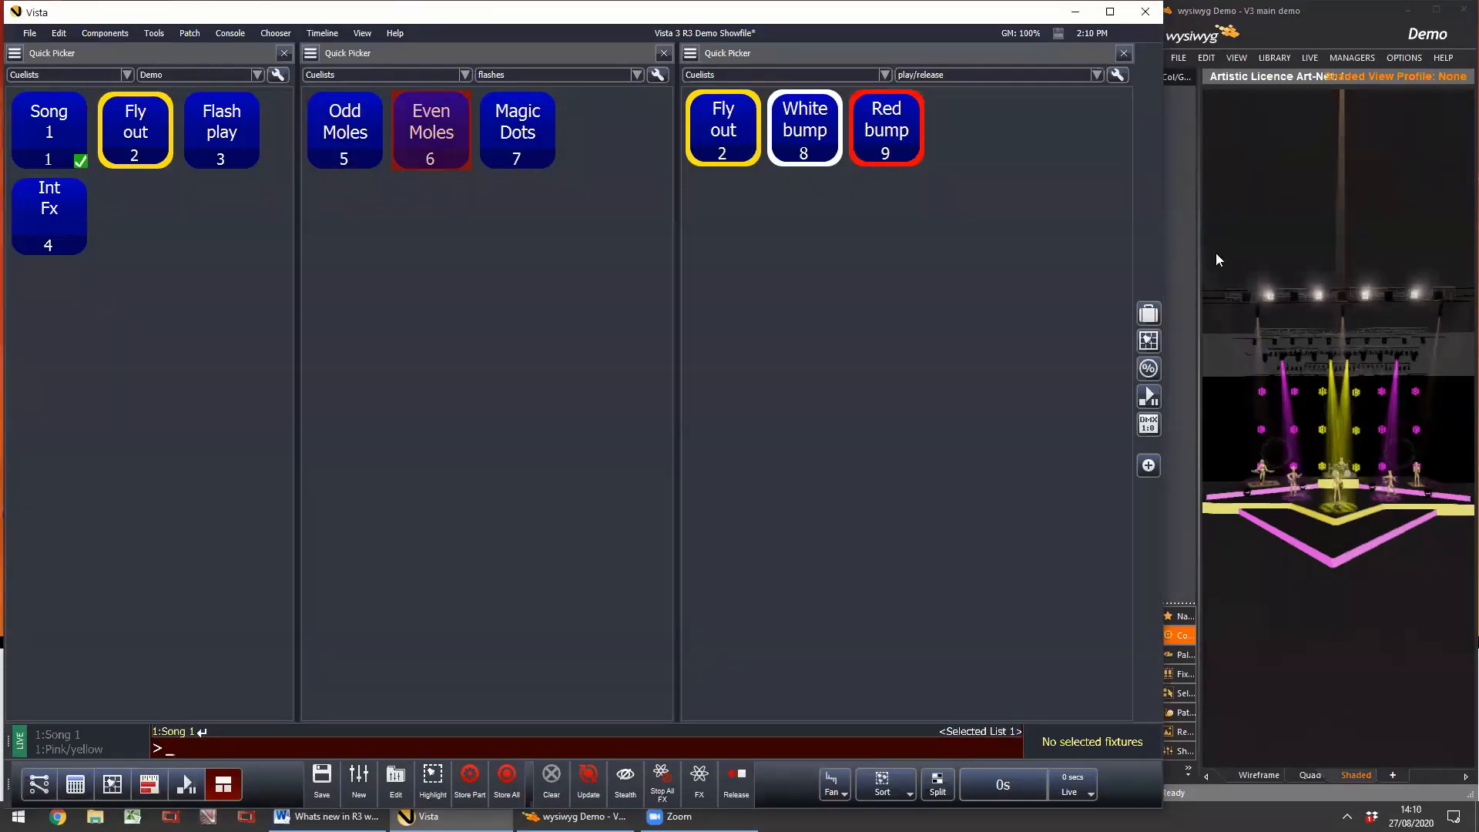
pyautogui.click(325, 138)
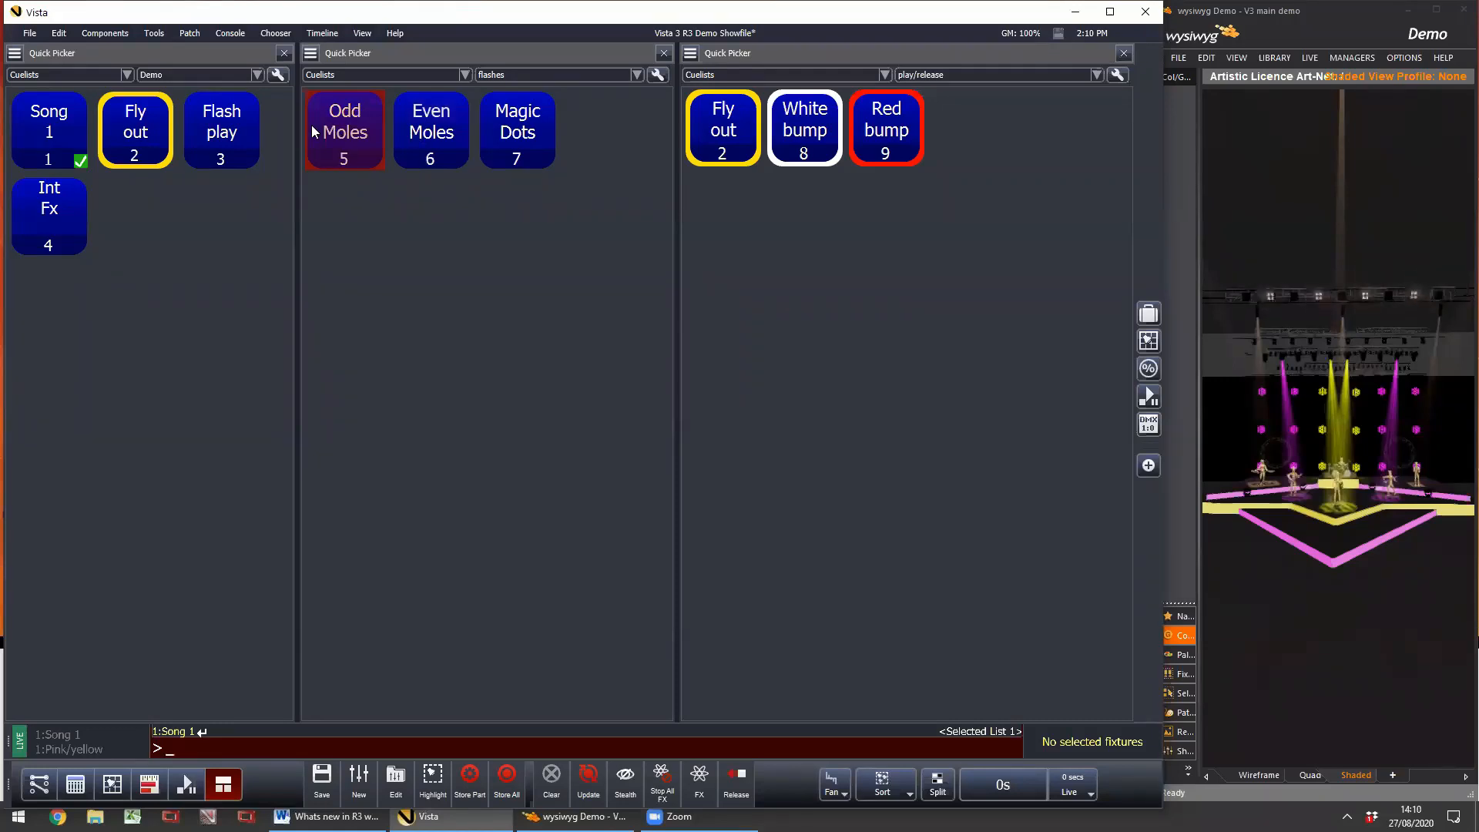
pyautogui.click(436, 150)
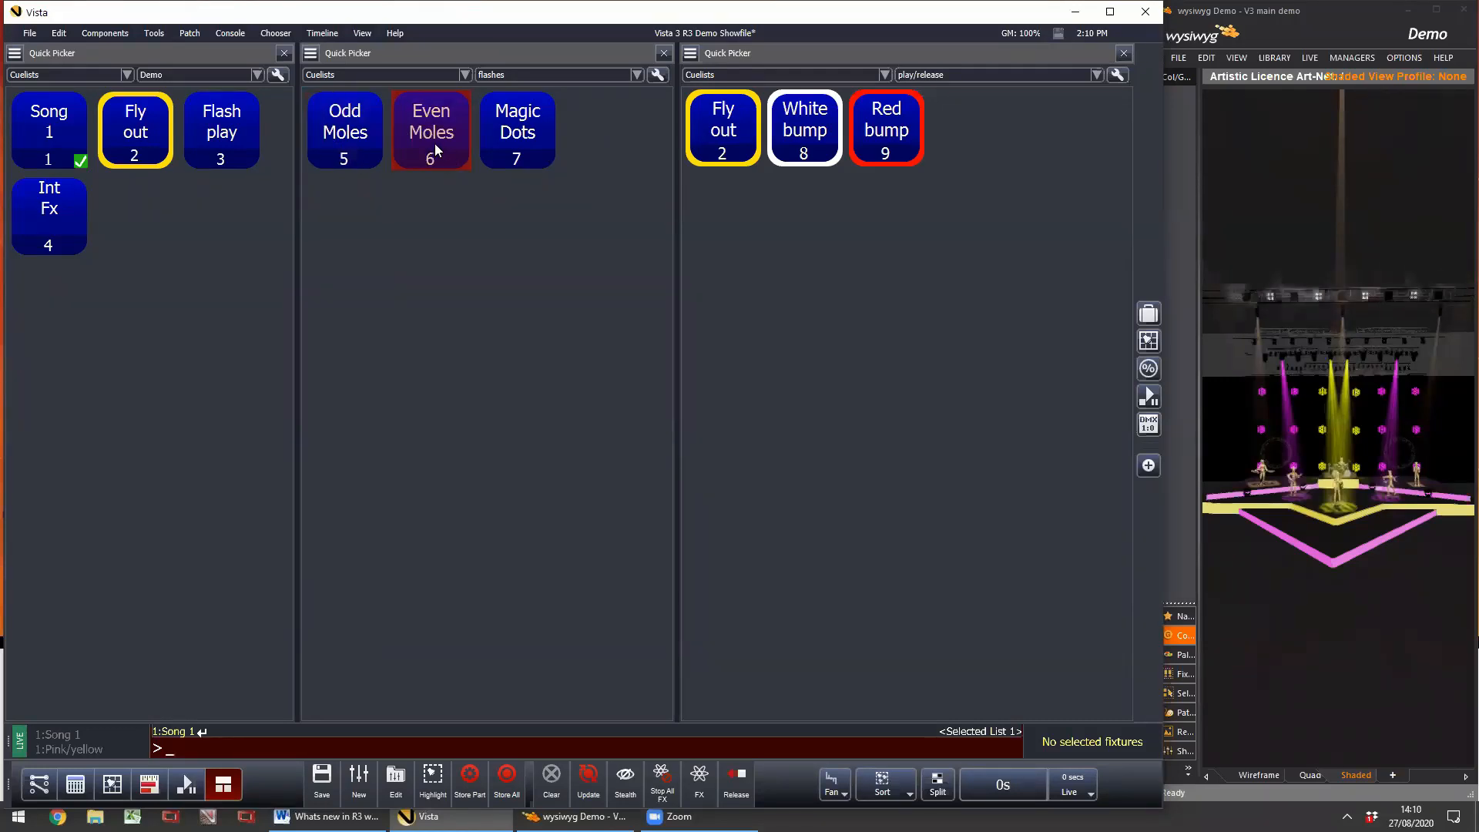
pyautogui.click(512, 133)
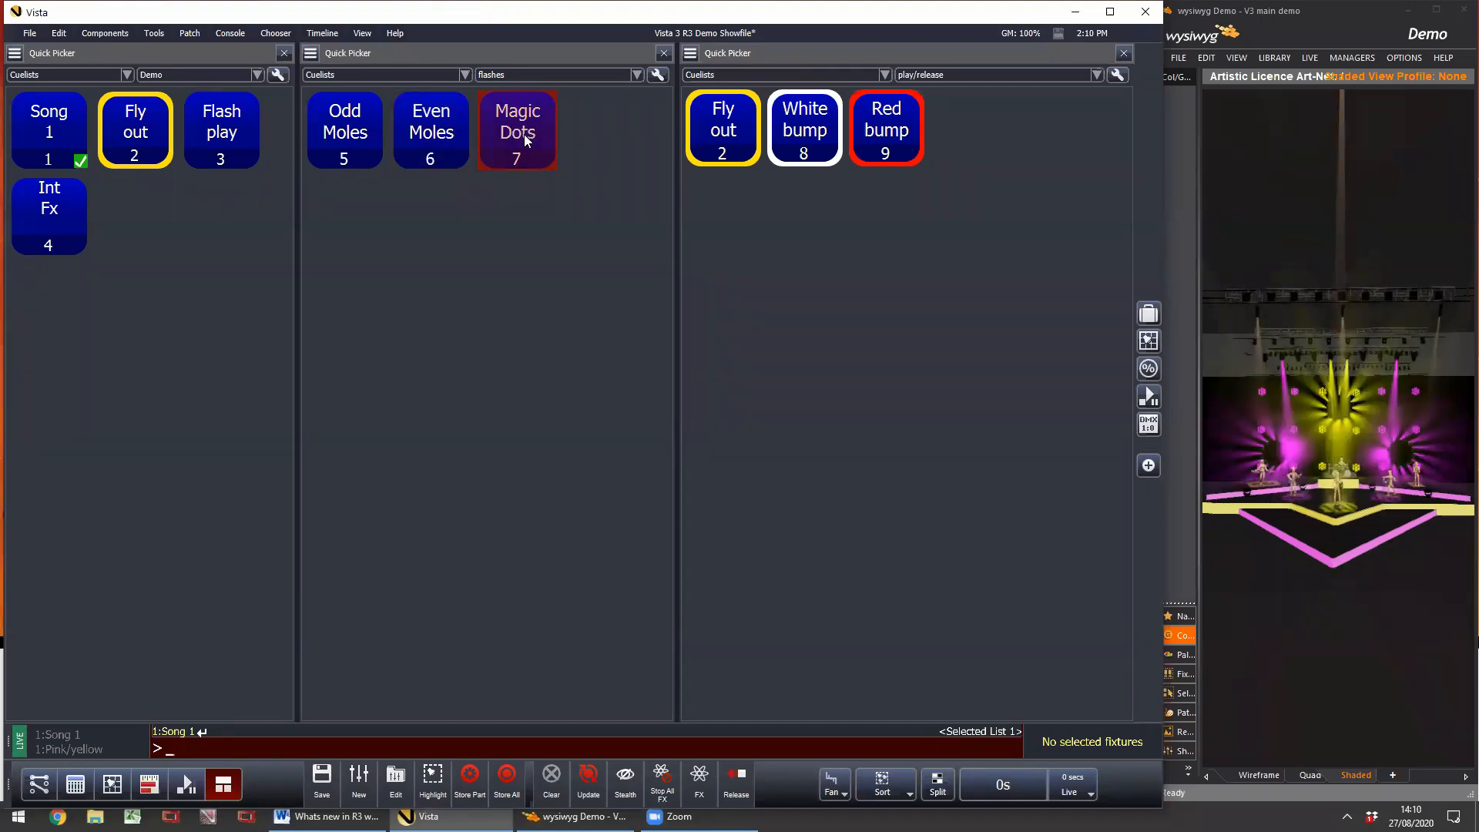
pyautogui.click(443, 151)
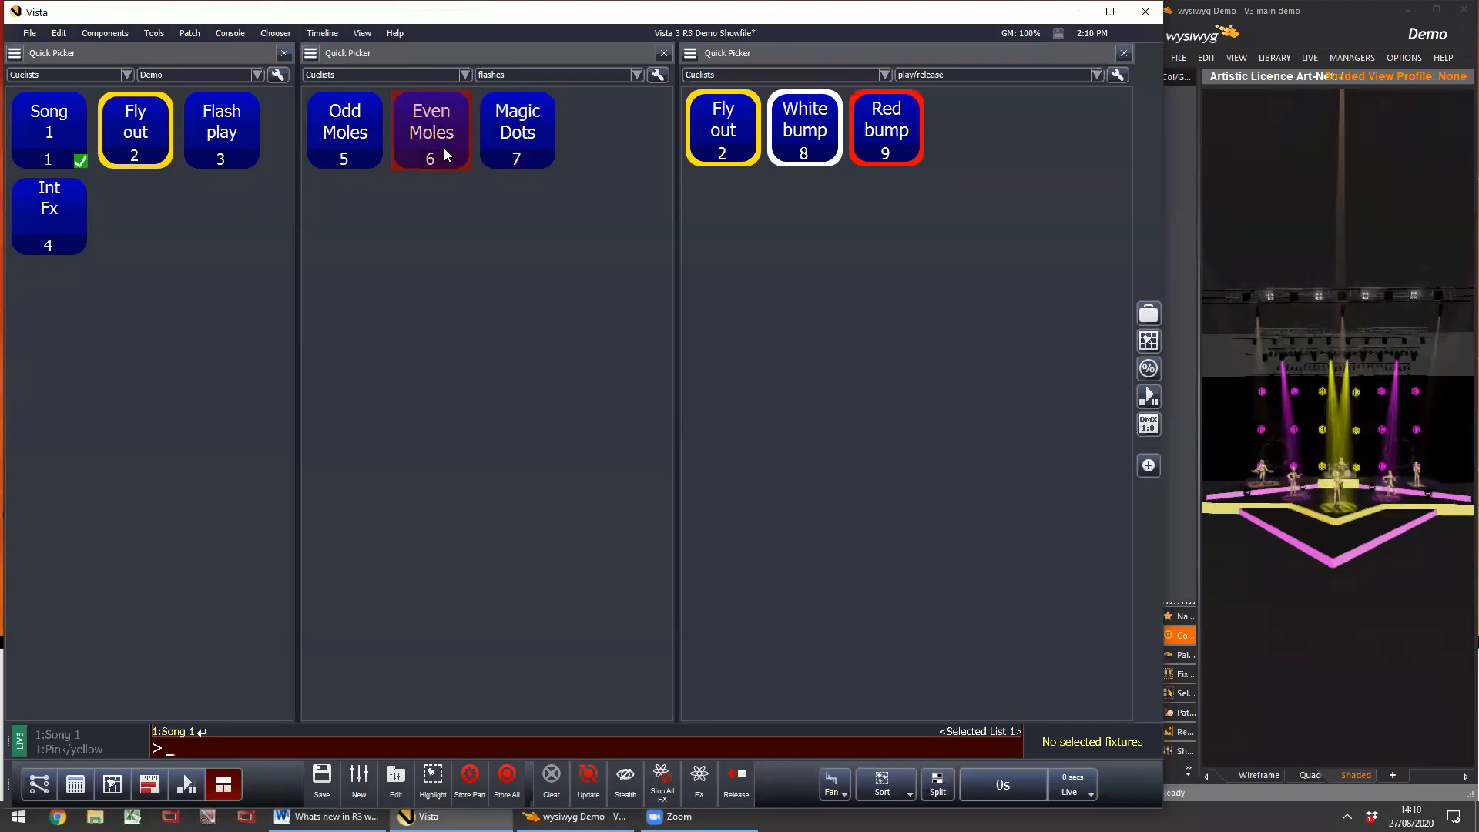
# Step: Alternately play and release the Fly out and White bump cuelists from the play/release Quick Picker
pyautogui.click(744, 141)
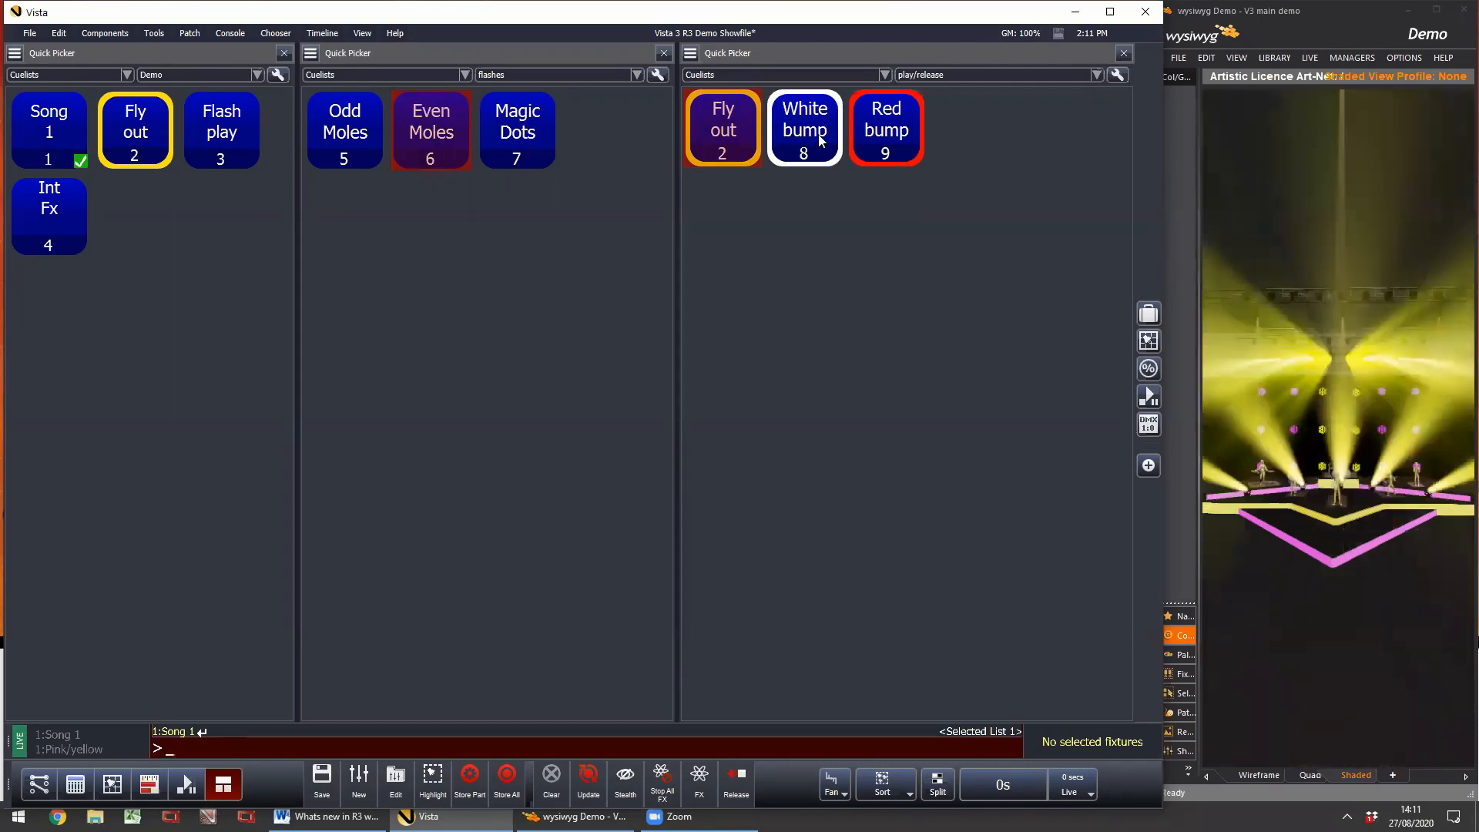
pyautogui.click(786, 140)
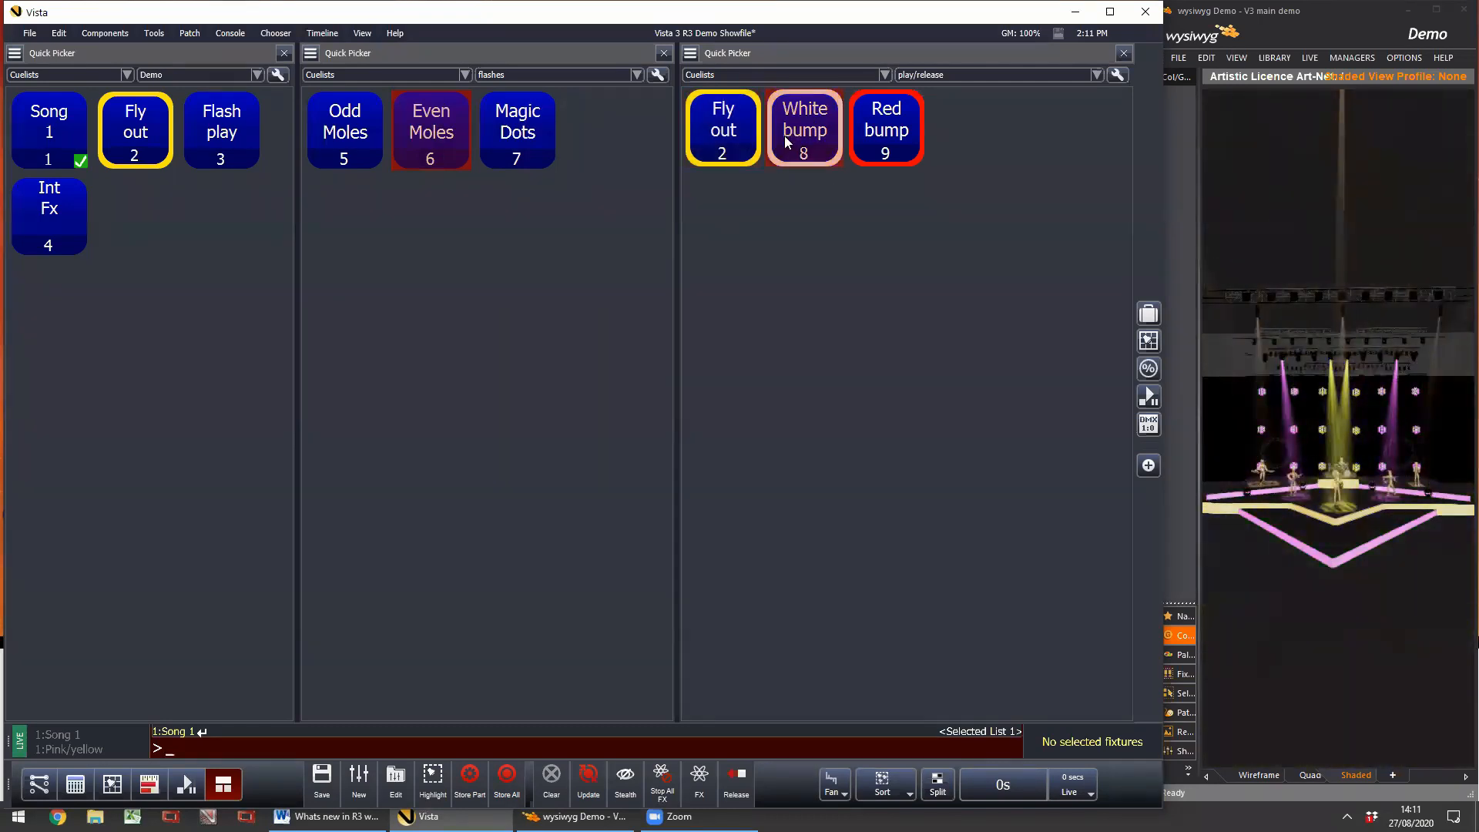
pyautogui.click(692, 131)
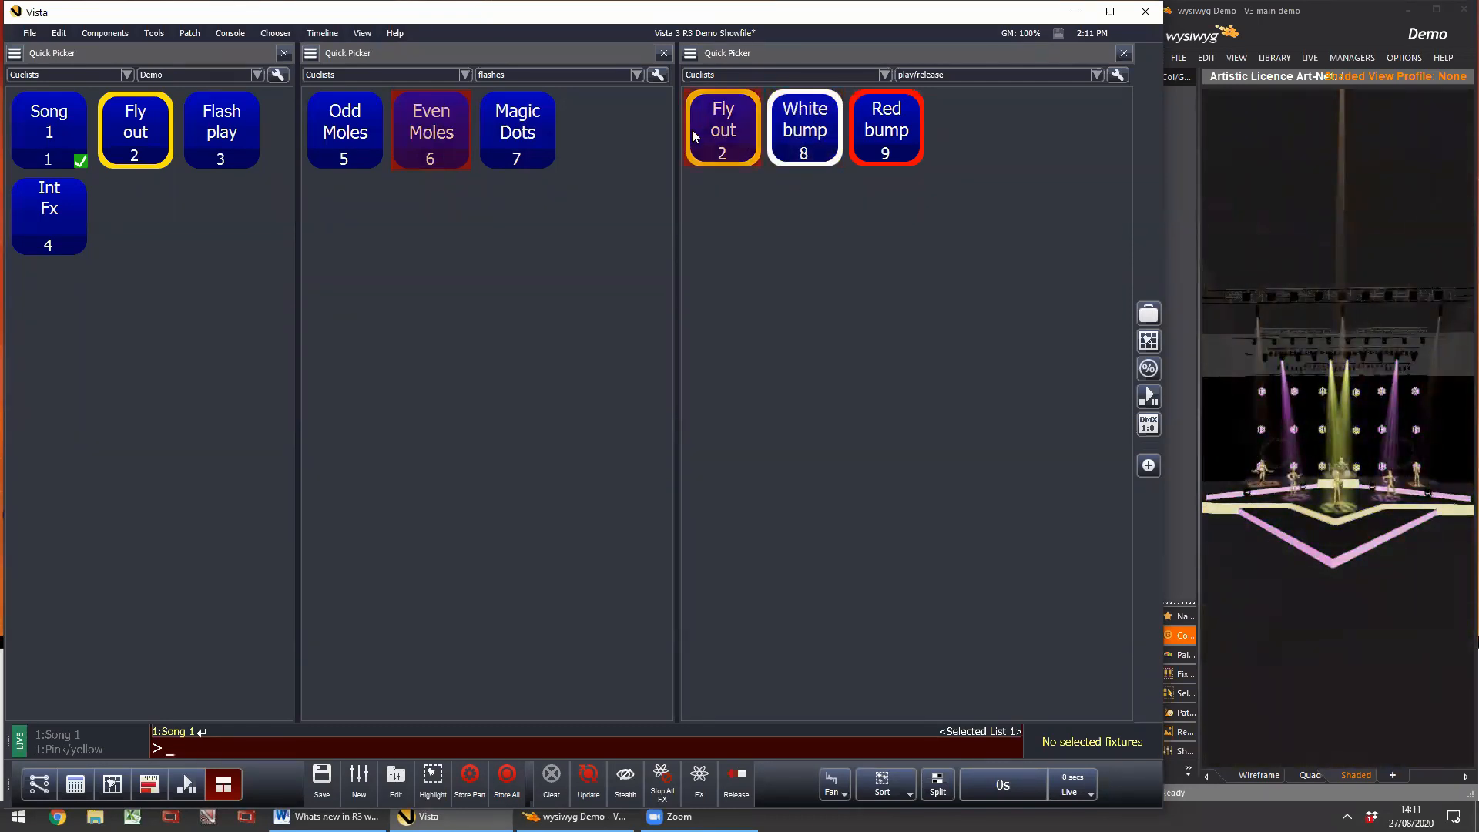
pyautogui.click(808, 142)
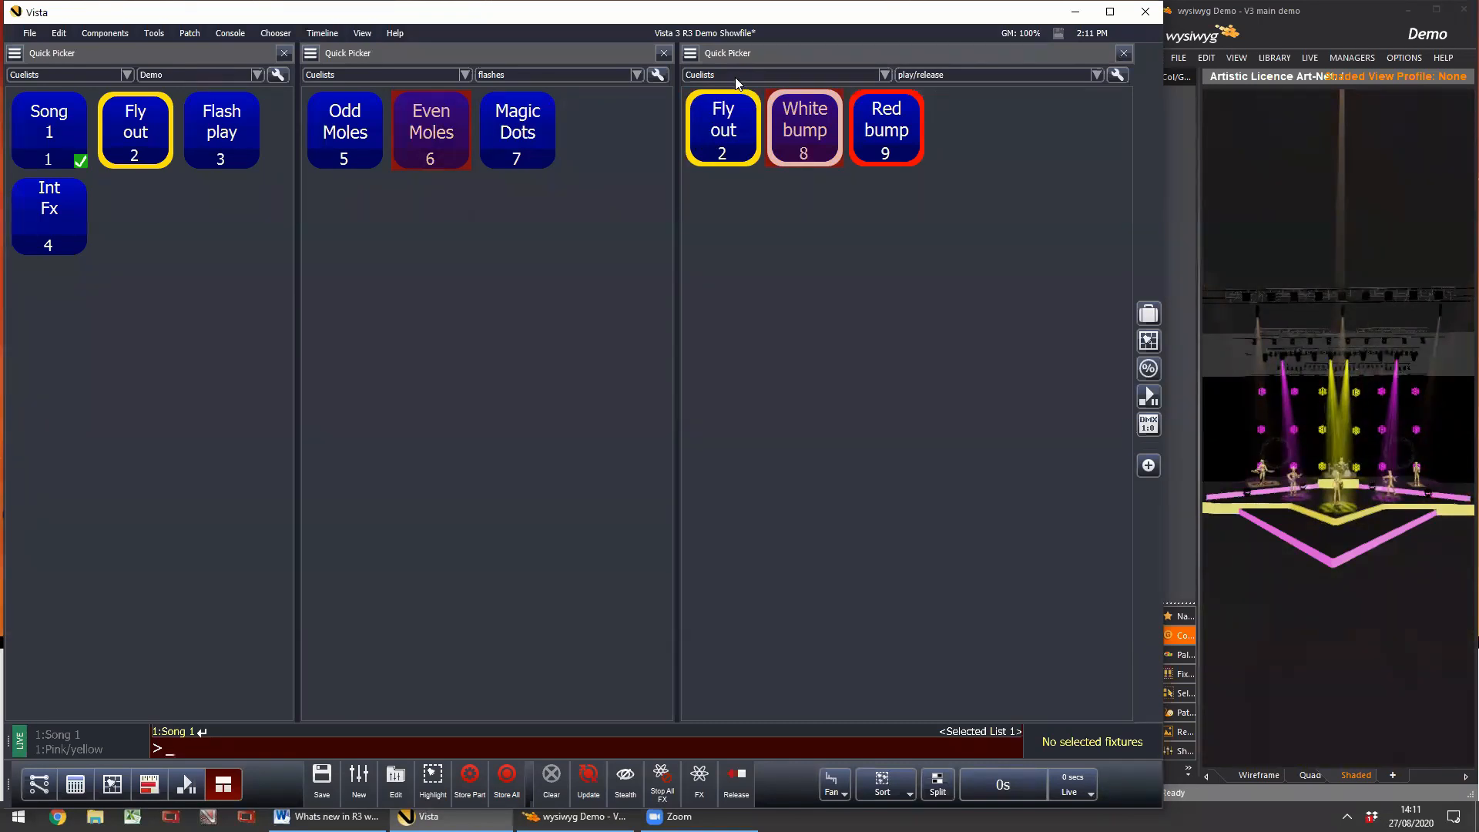
# Step: Review the category filter choices and the click behavior settings of the flashes Quick Picker
pyautogui.click(512, 74)
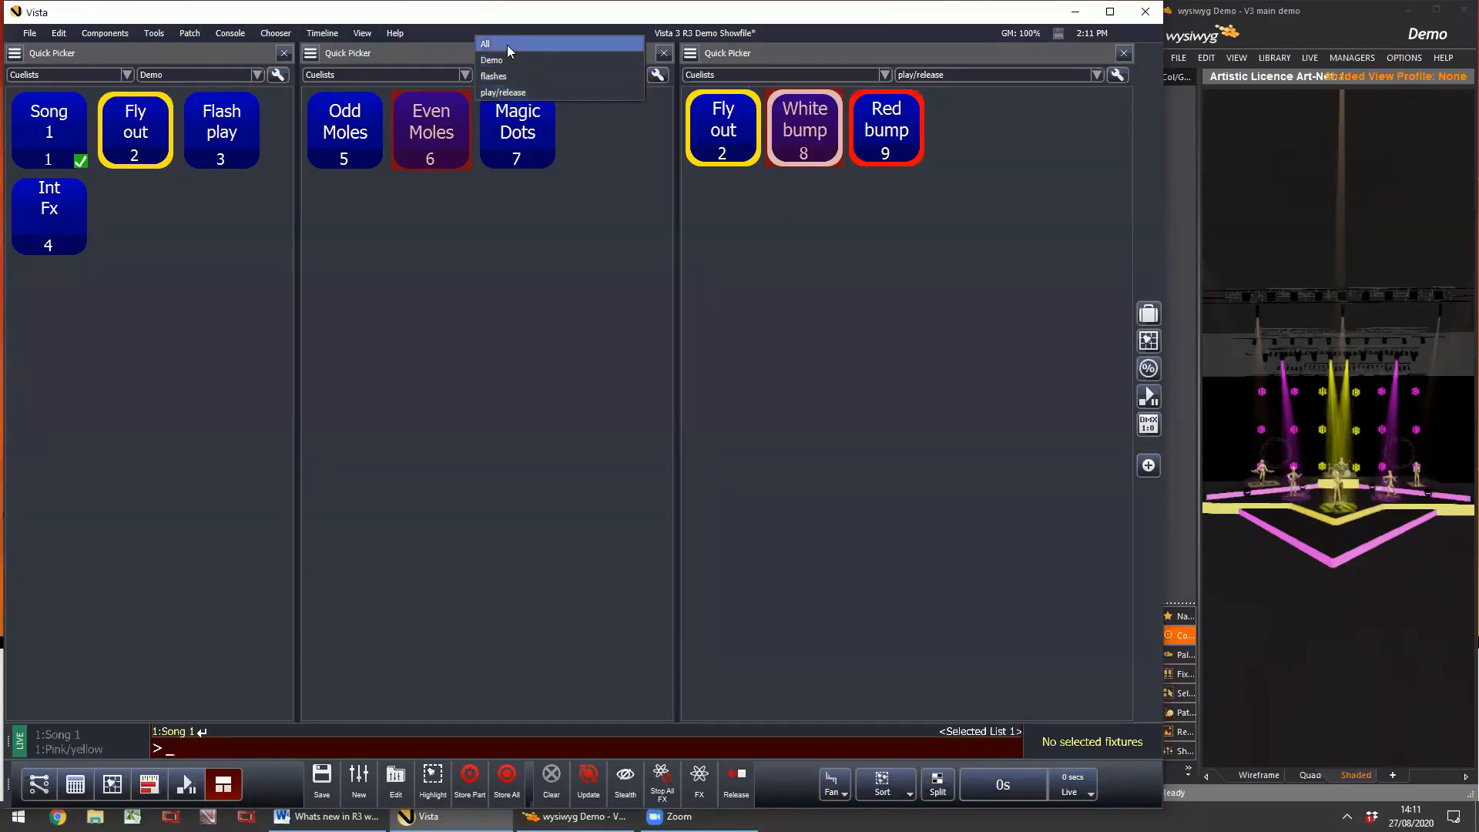
pyautogui.click(658, 74)
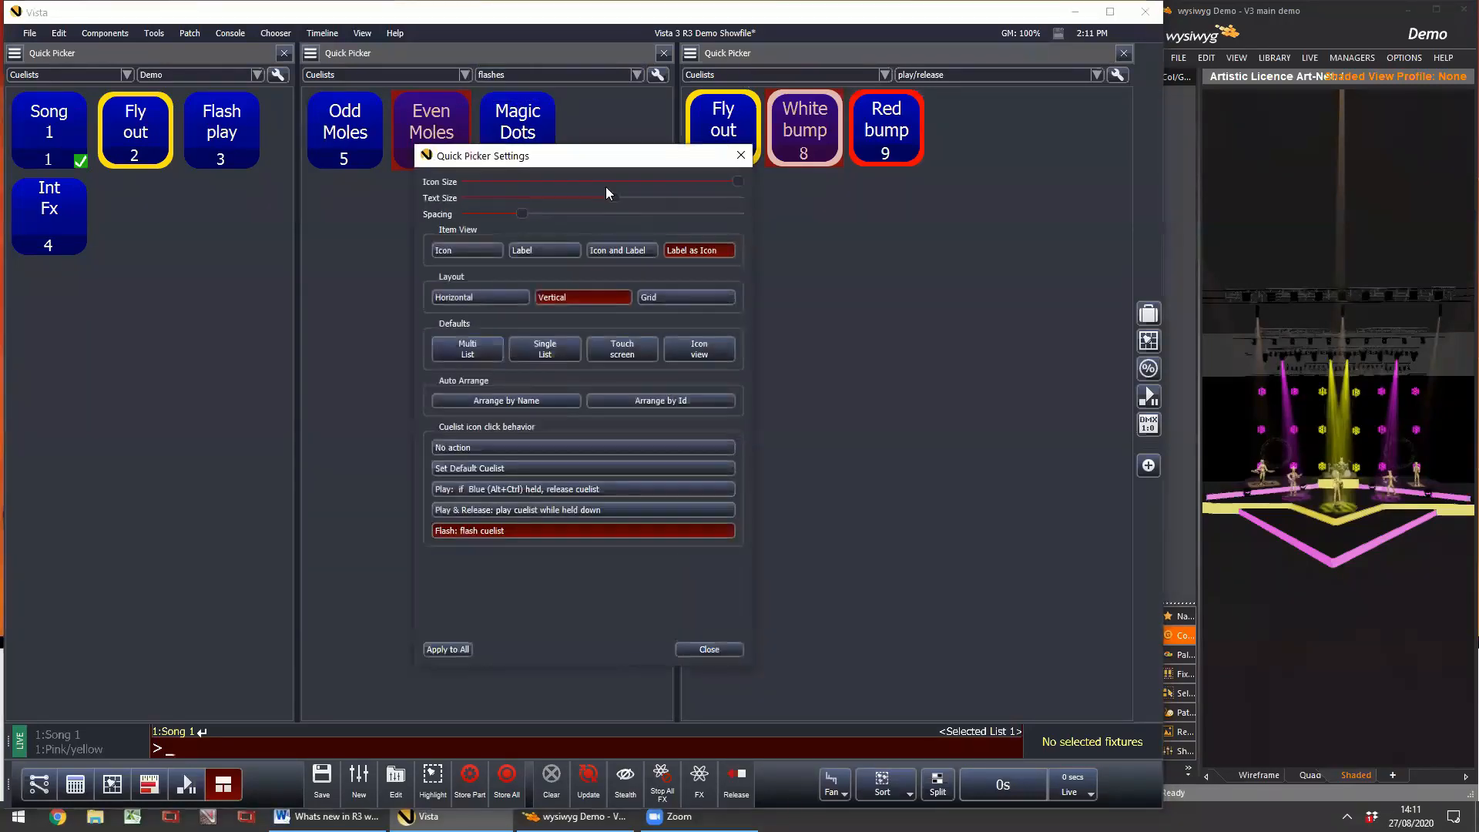
pyautogui.click(739, 157)
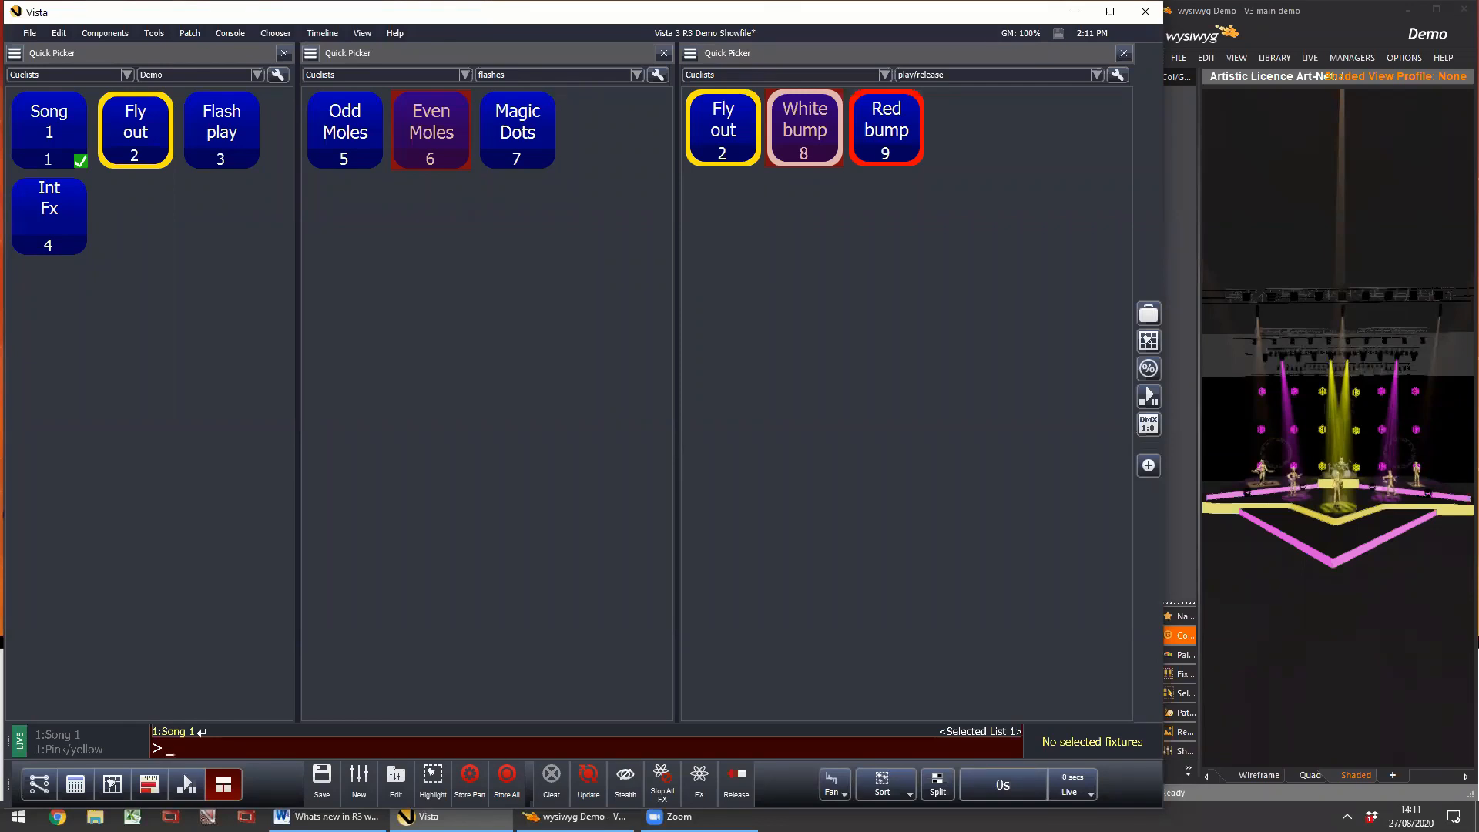
# Step: Switch to the Fixture Chooser view and release all cuelists
pyautogui.hotkey('alt', 'Tab')
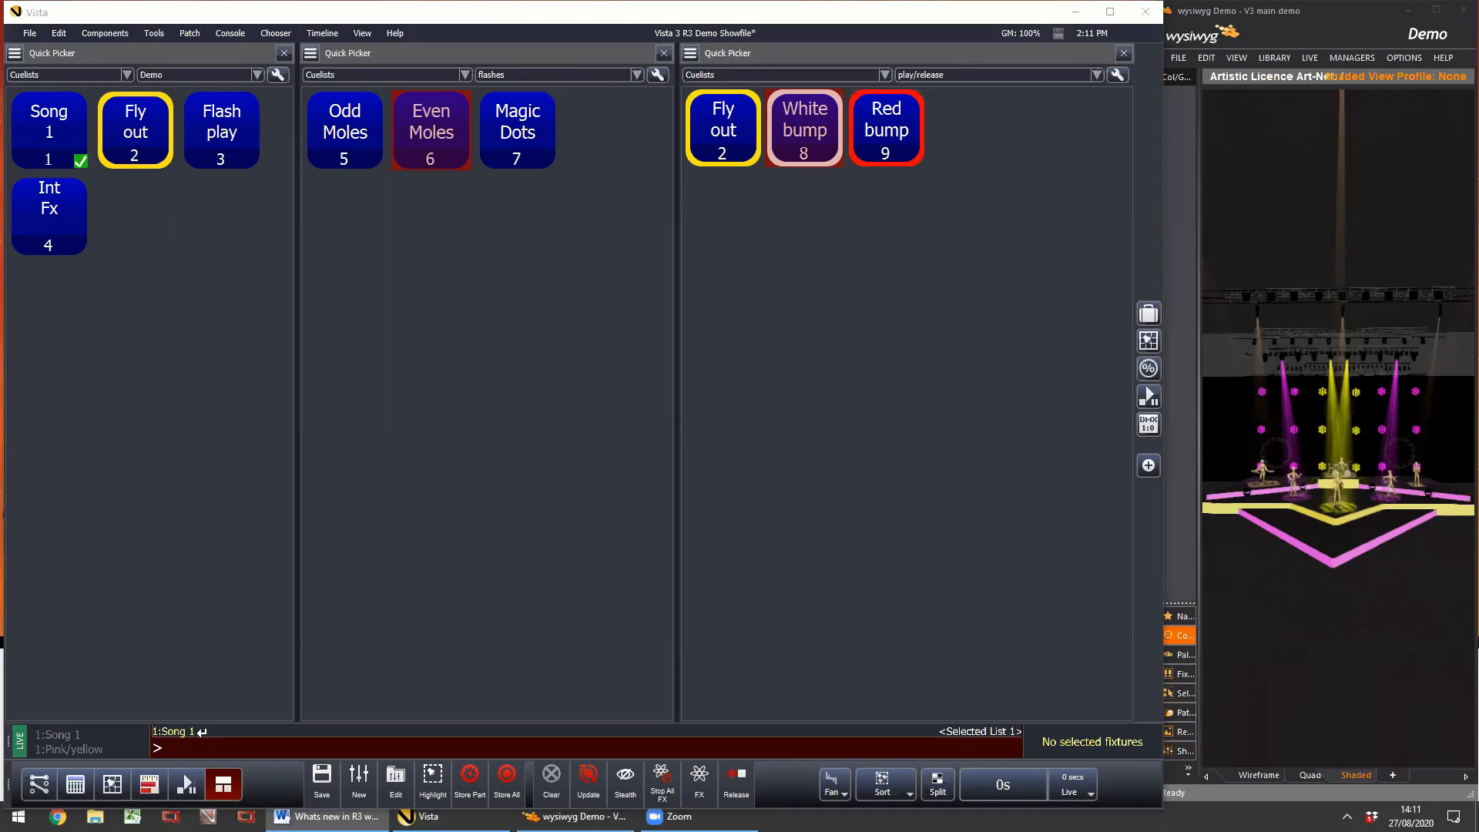
pyautogui.click(113, 785)
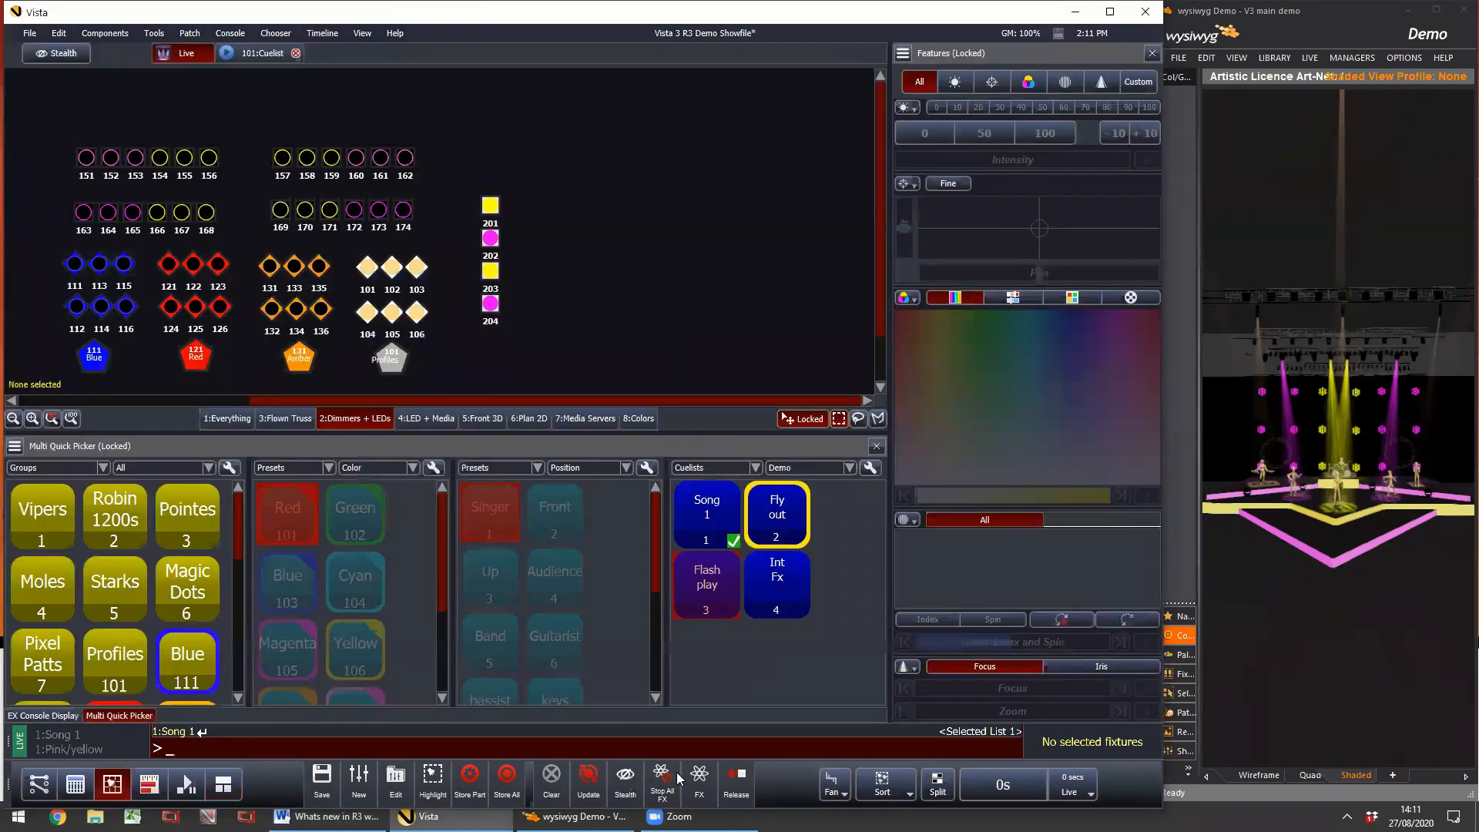
pyautogui.click(729, 783)
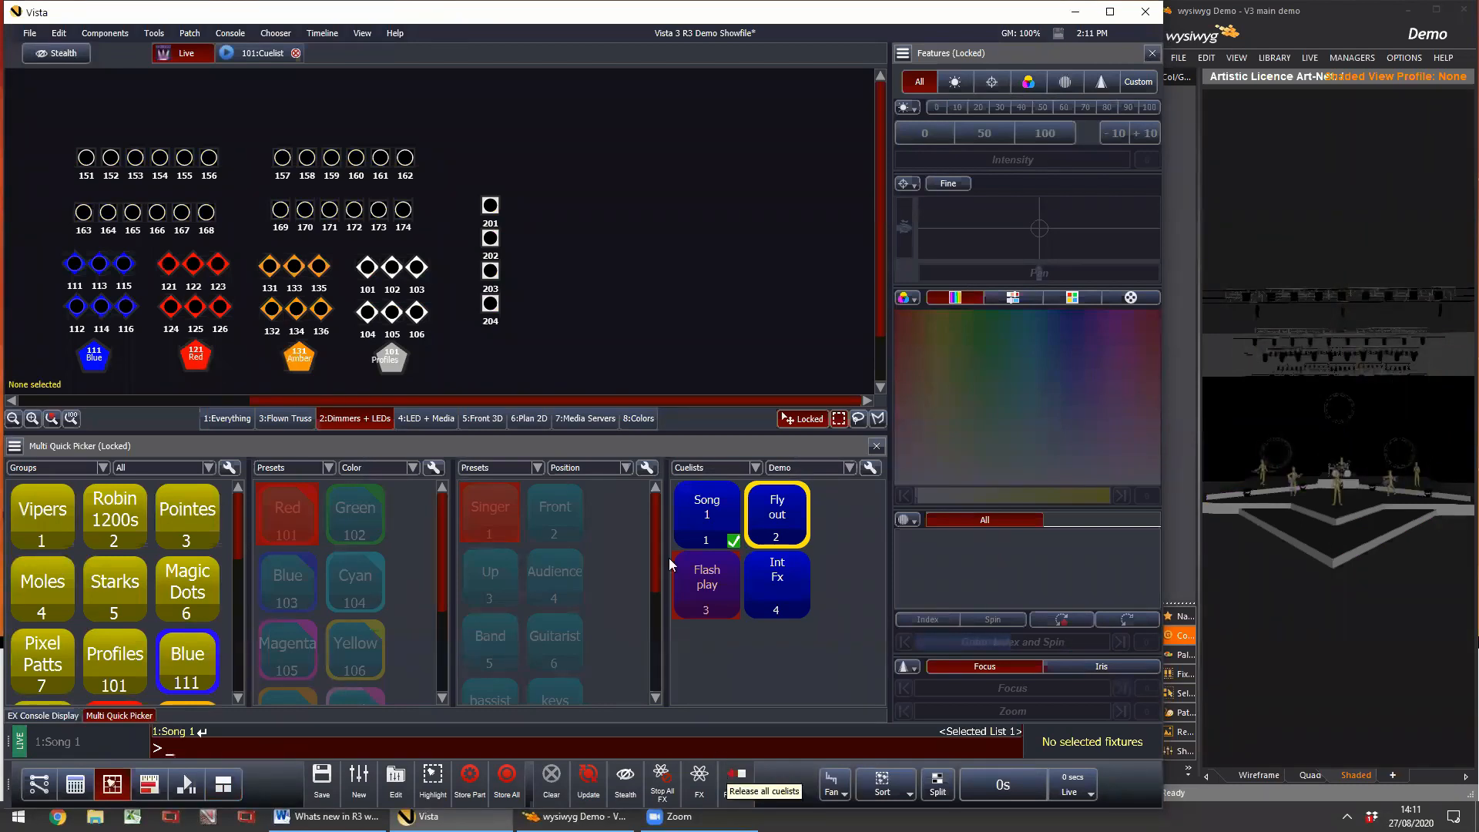
# Step: Open cuelist 10, X shot FX, for editing and add a second cue with a 0-second timing
pyautogui.click(73, 421)
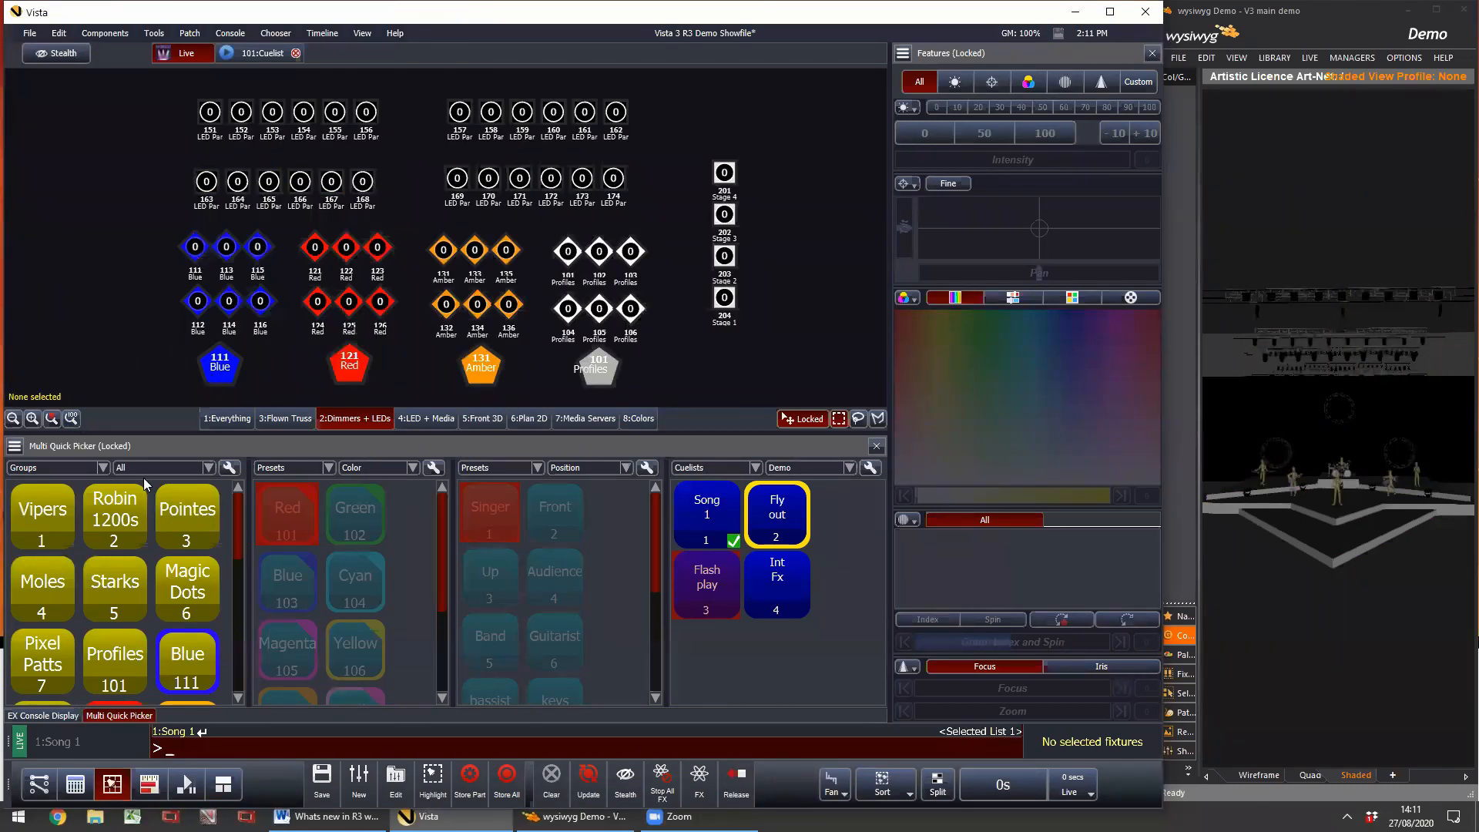
pyautogui.write('edit 10')
pyautogui.press('Return')
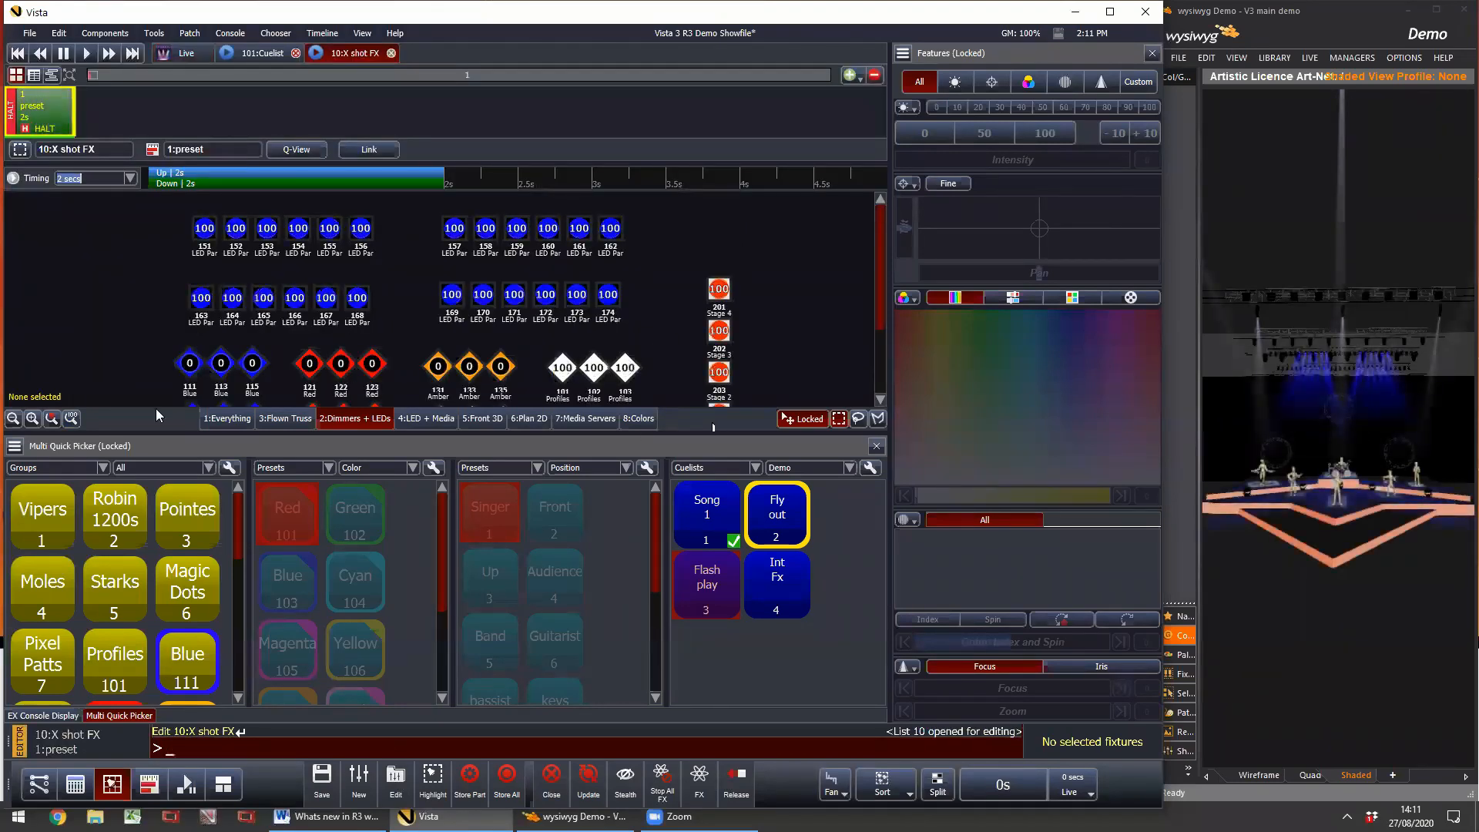
pyautogui.click(850, 75)
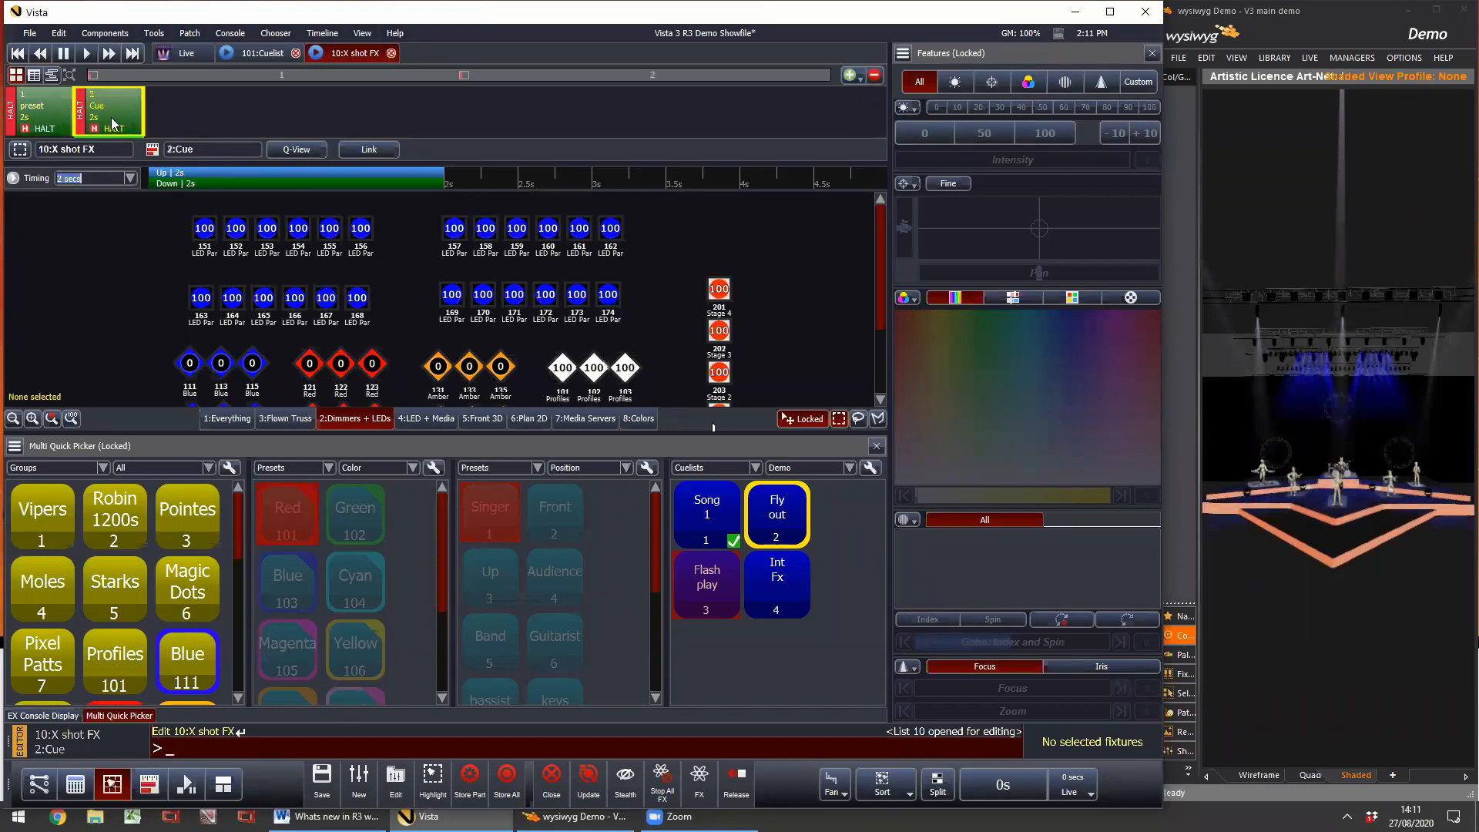
pyautogui.press('Return')
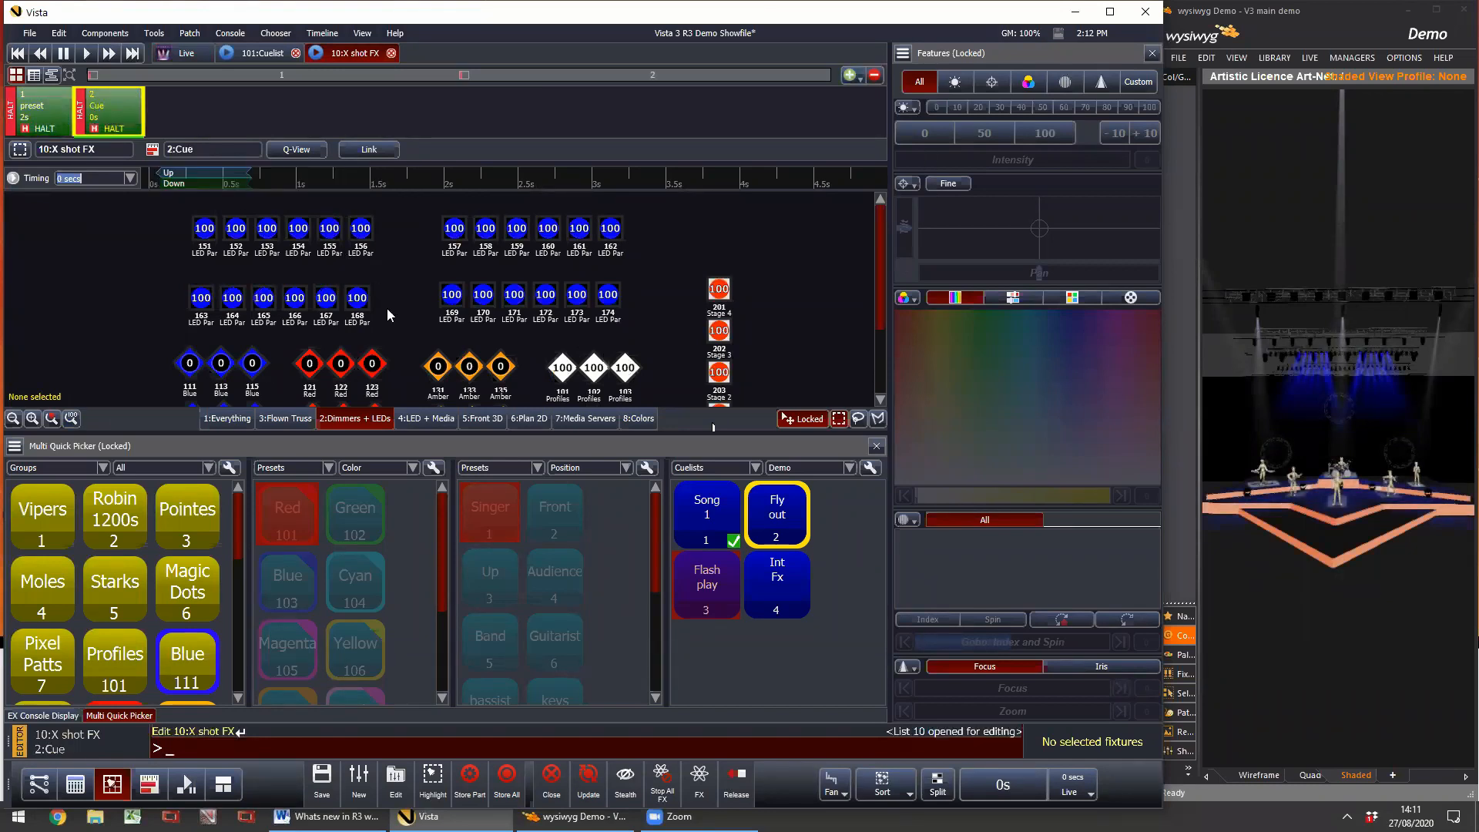
# Step: Select the 28 PixPatt4 fixtures in the LED + Media layout and create an Intensity wave effect on them
pyautogui.click(445, 418)
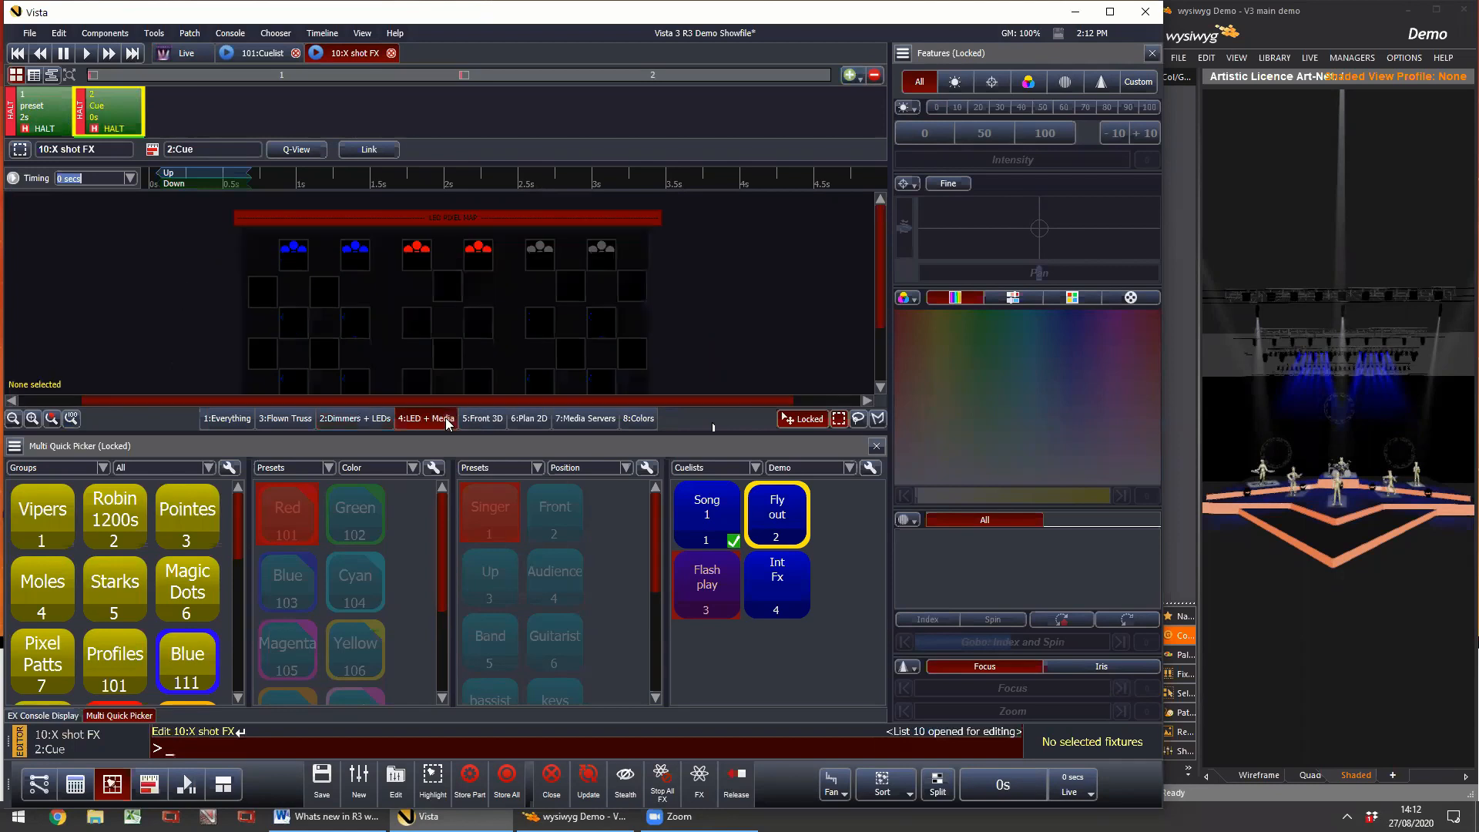
pyautogui.click(490, 253)
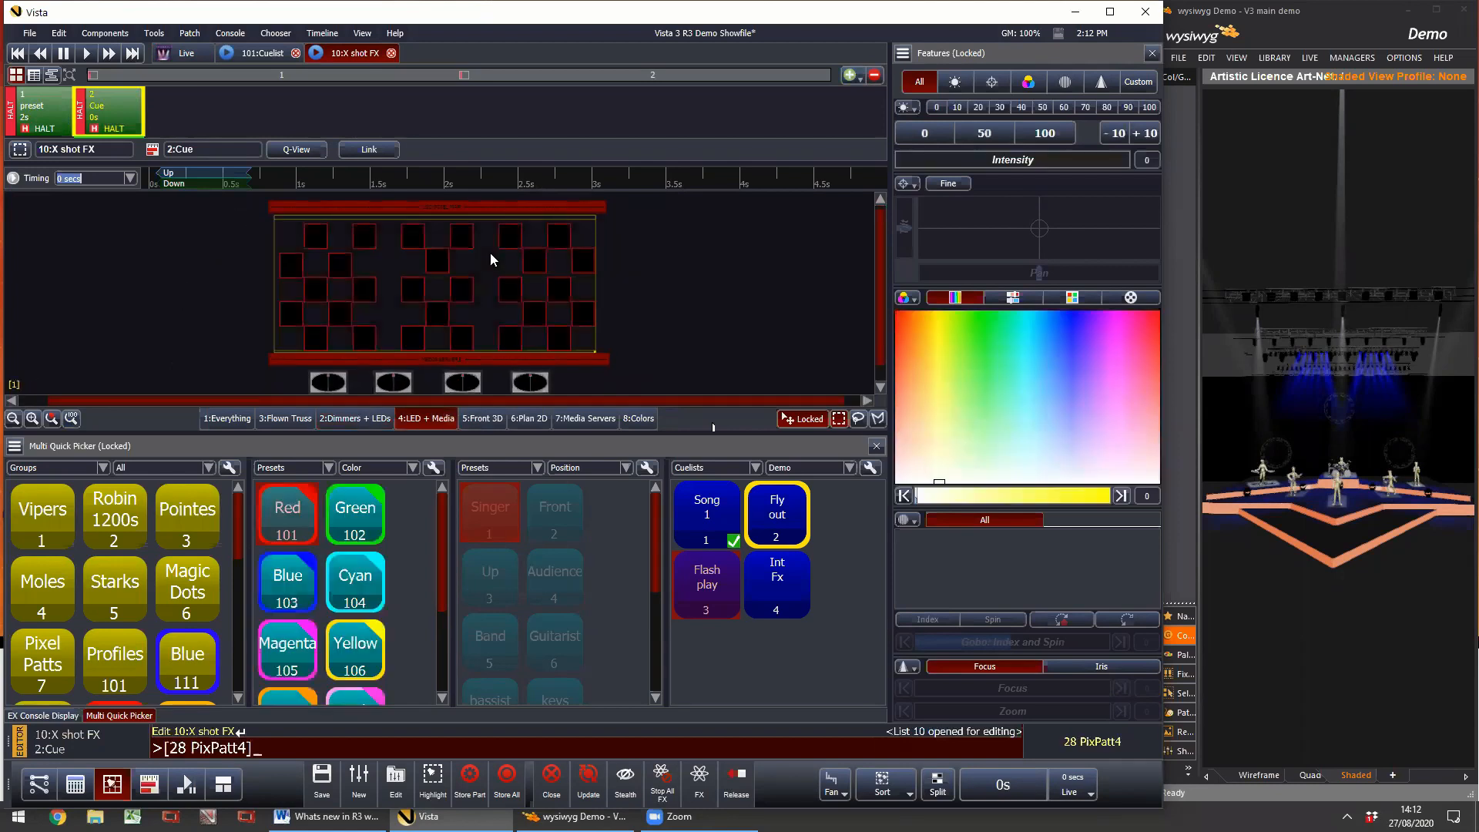
pyautogui.click(700, 778)
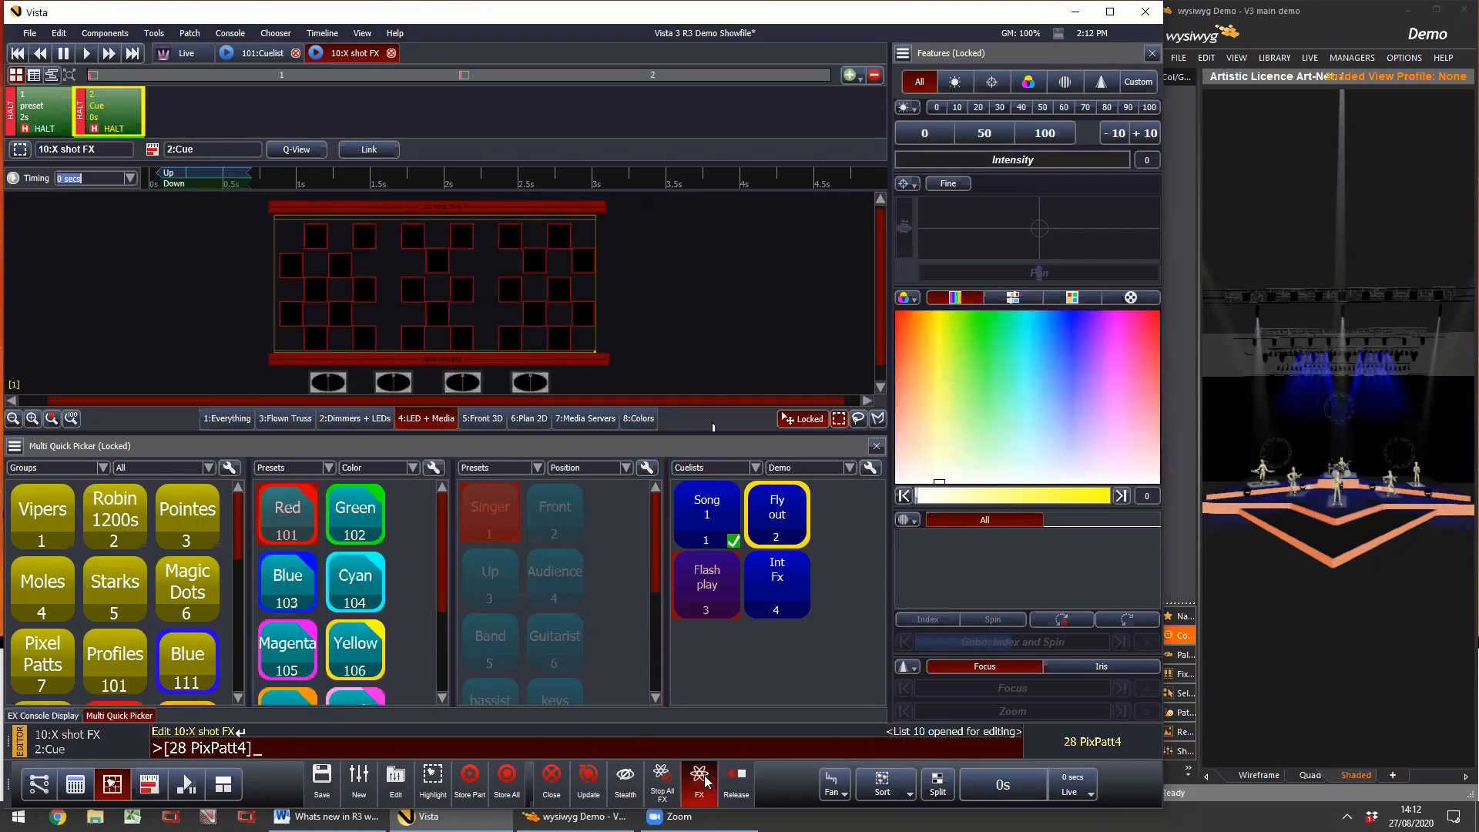
pyautogui.click(44, 239)
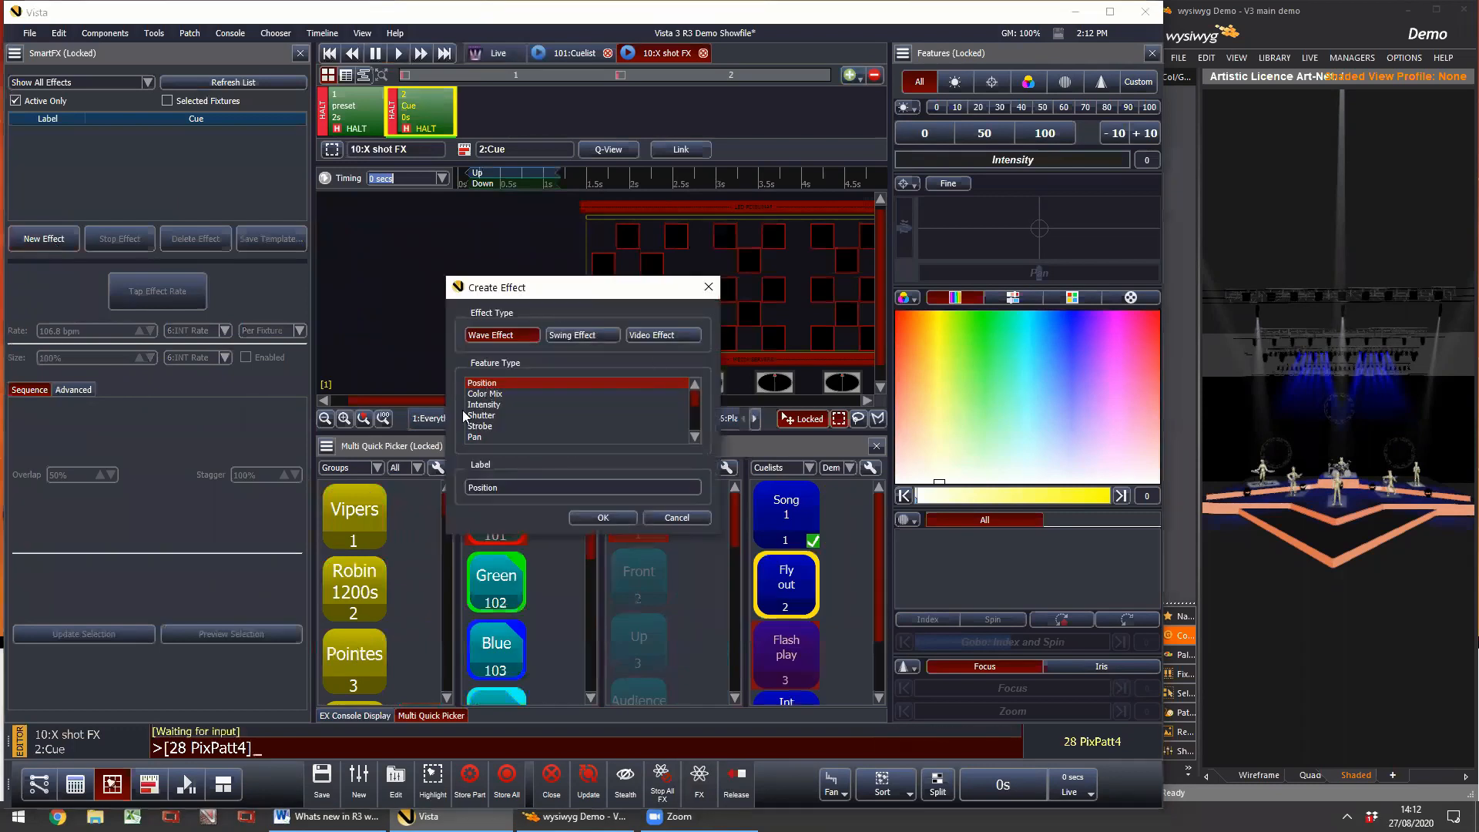
pyautogui.click(611, 515)
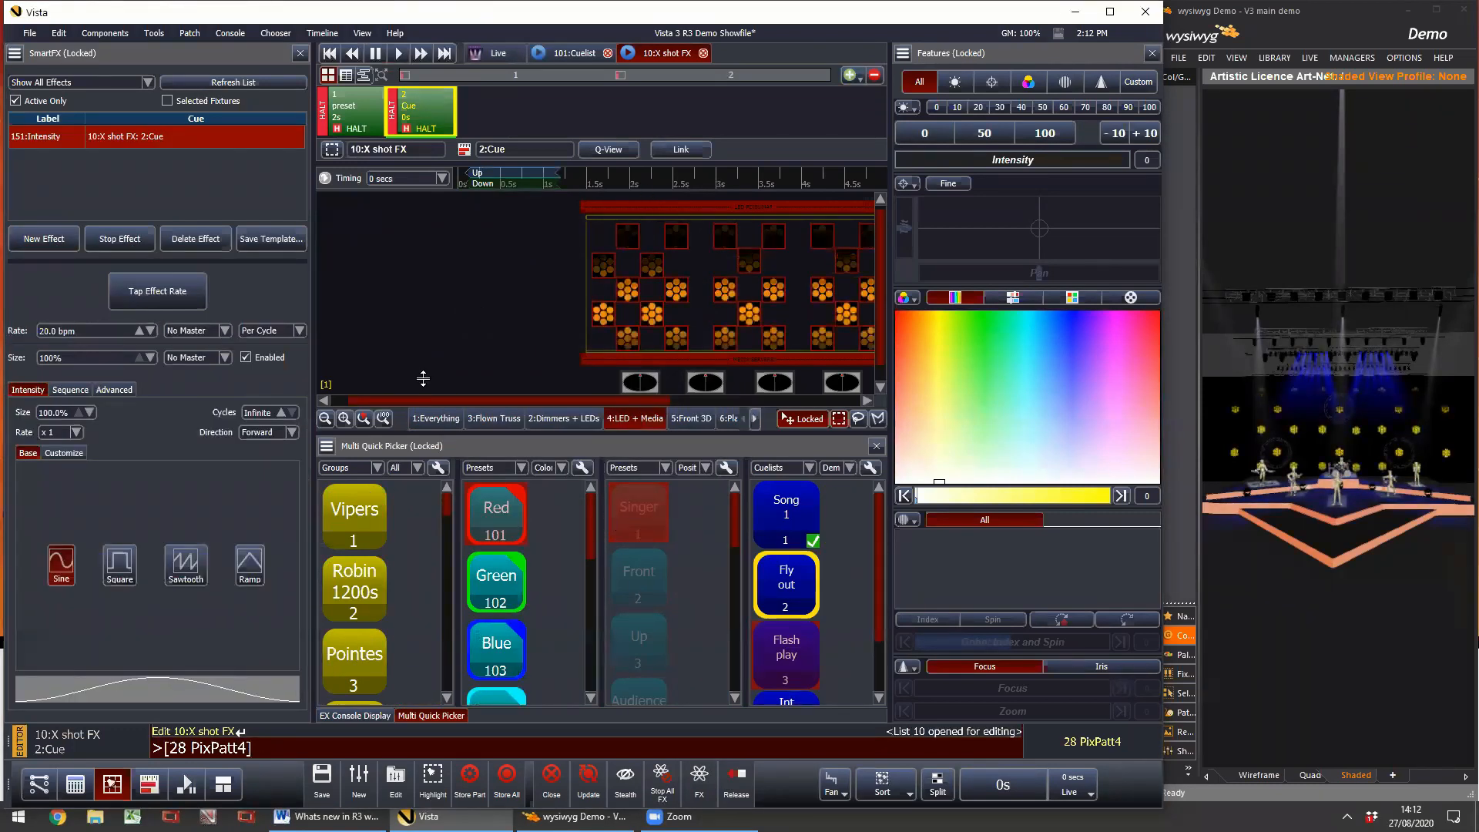
pyautogui.click(383, 419)
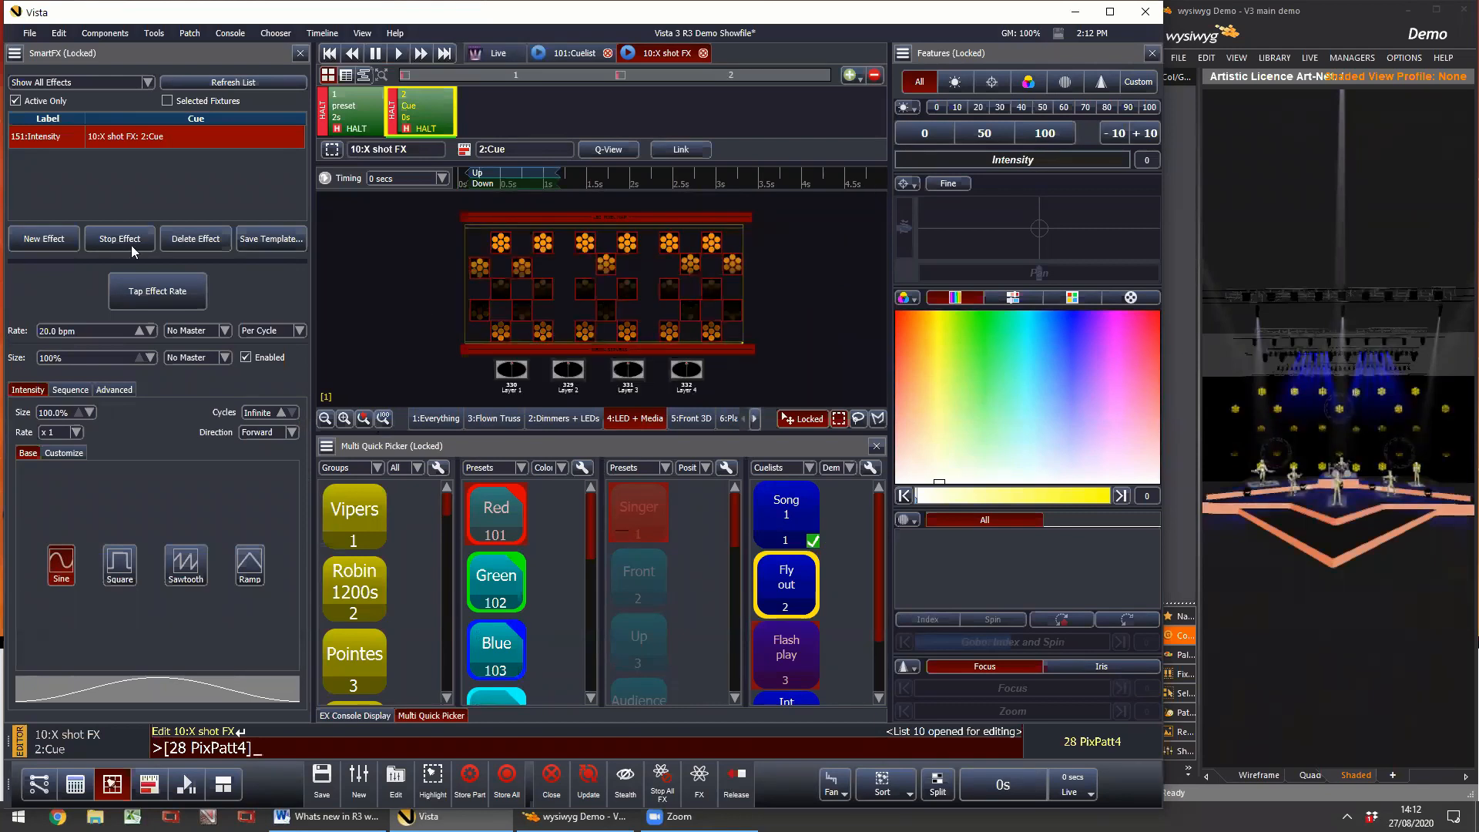
# Step: Shape the intensity effect as a square wave with a diamond sequence pattern, 77% overlap and a rate of 56 bpm
pyautogui.click(119, 565)
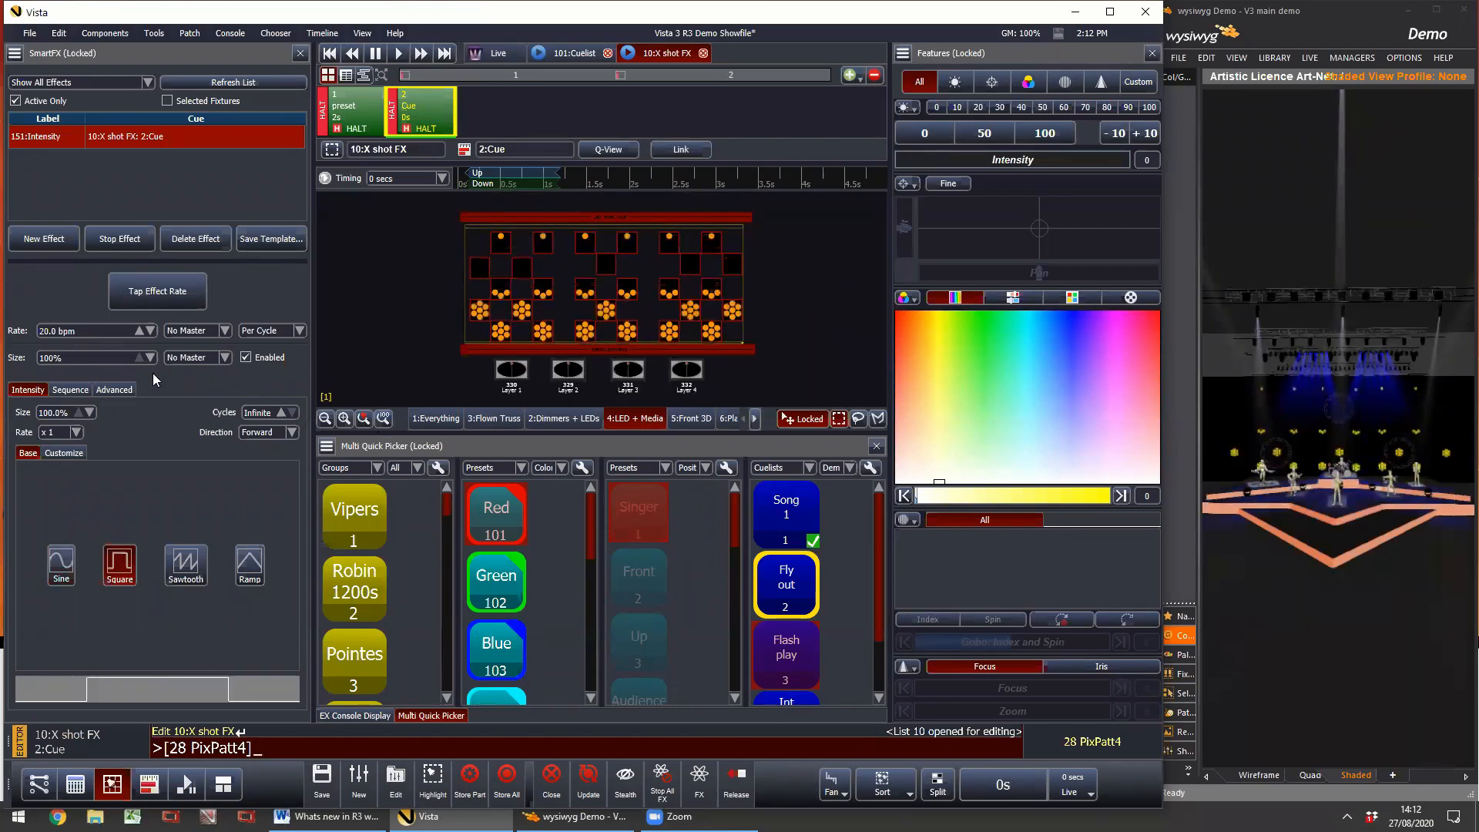
pyautogui.click(70, 390)
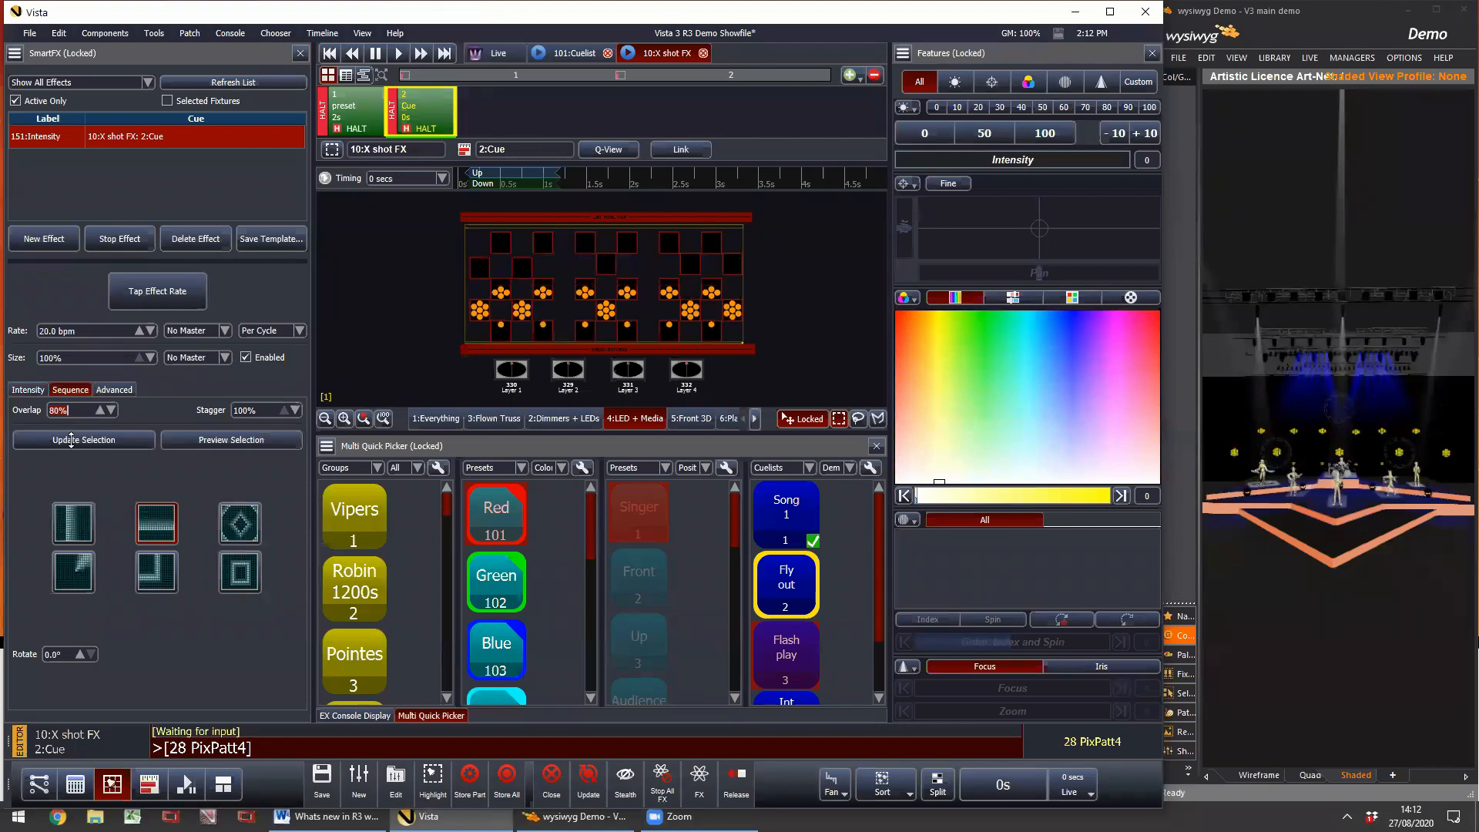
pyautogui.click(239, 523)
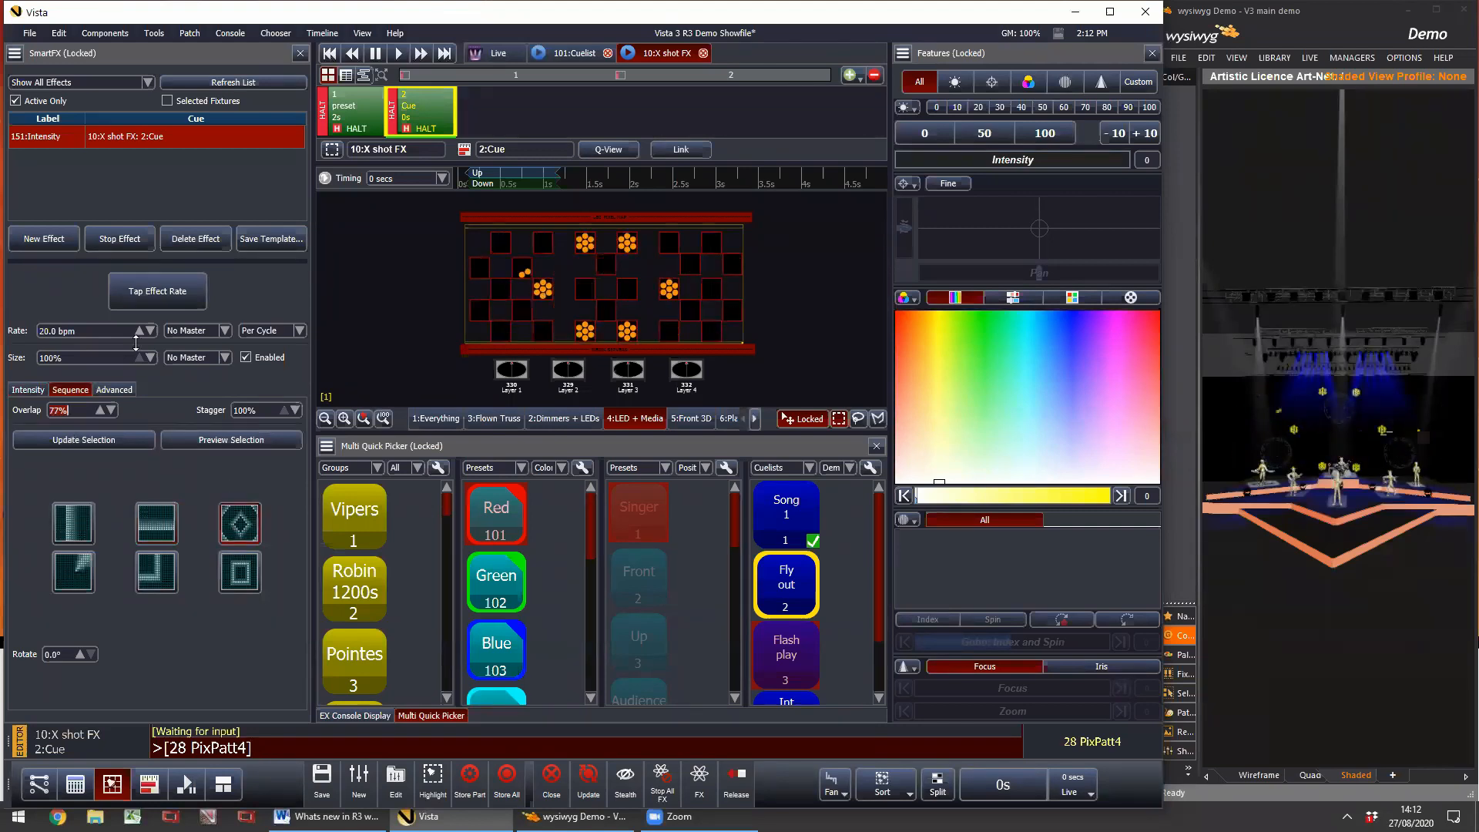
pyautogui.click(65, 333)
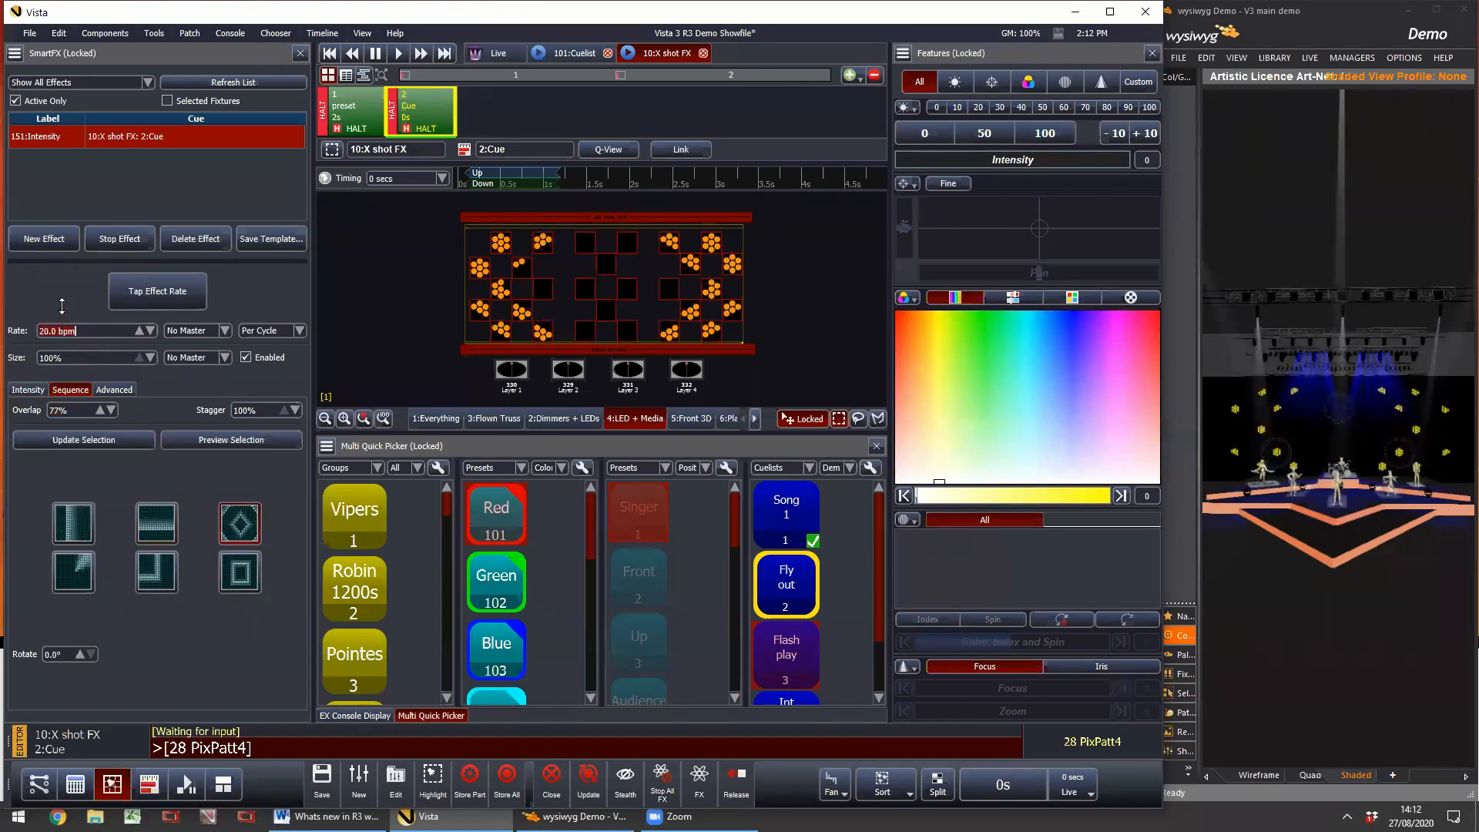
pyautogui.moveTo(62, 307); pyautogui.dragTo(62, 292)
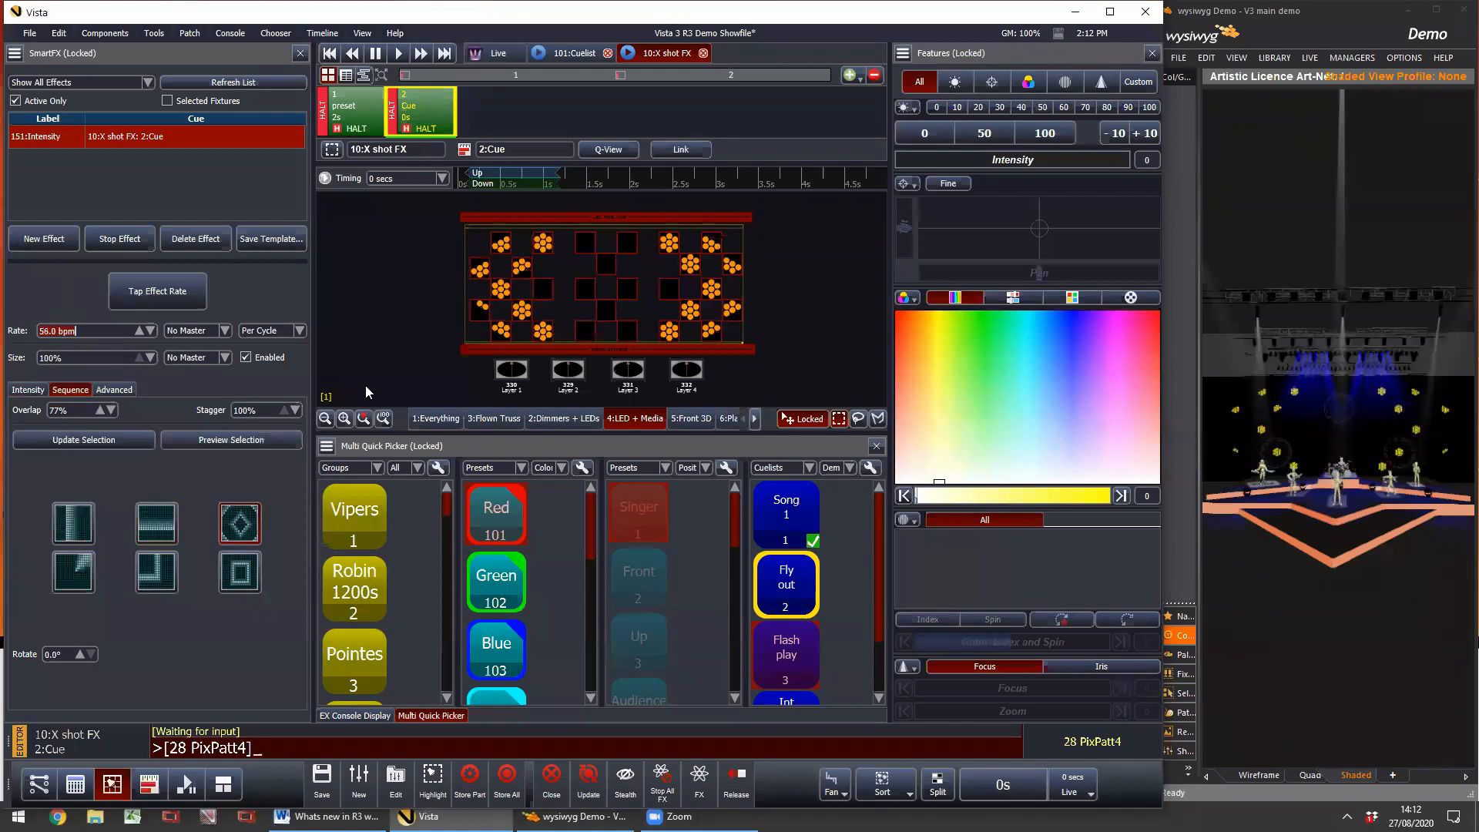
# Step: Limit the intensity effect to 2 cycles and replay cue 2 from the preset cue
pyautogui.click(31, 391)
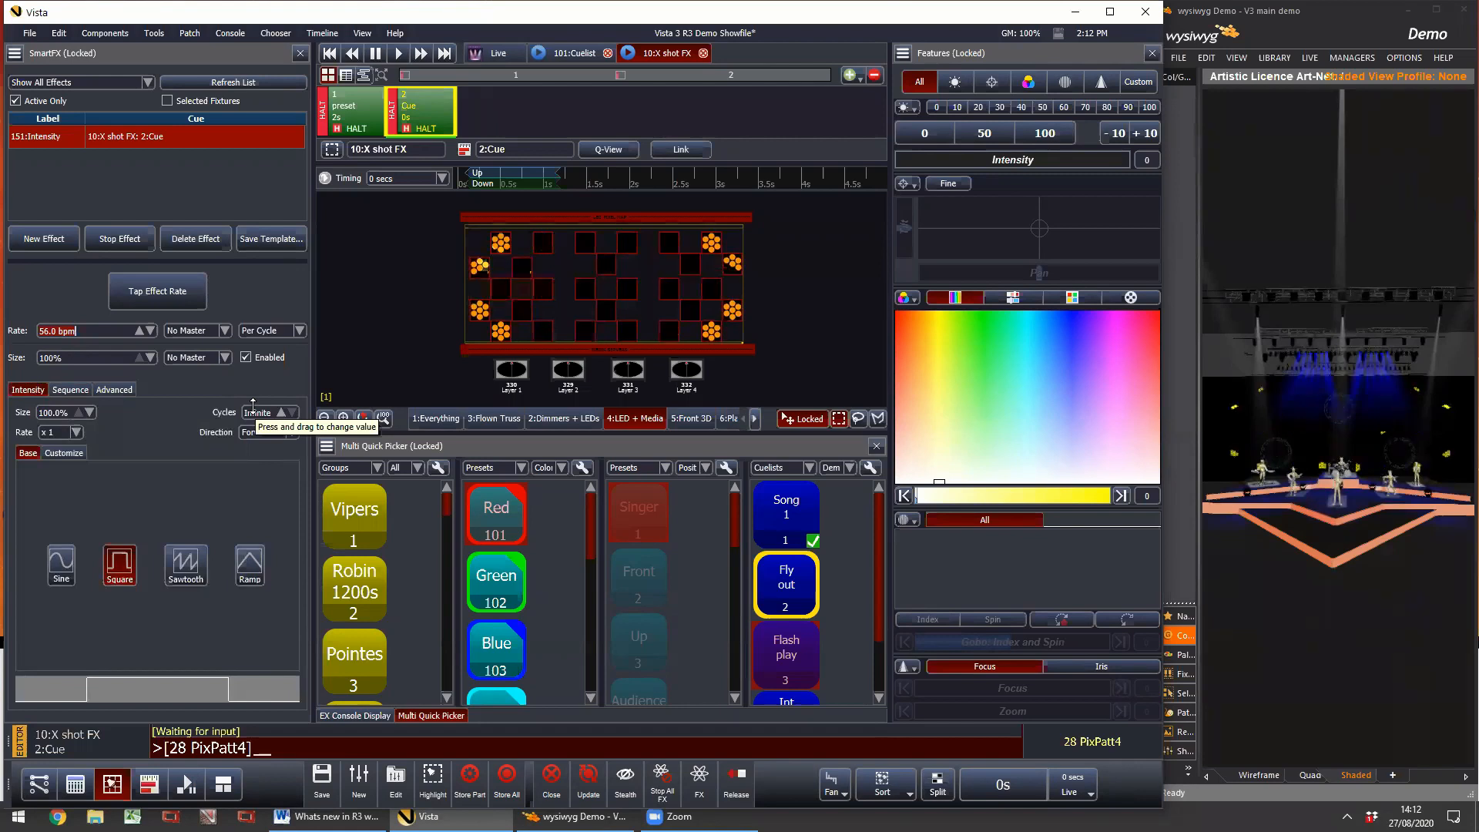
pyautogui.click(283, 412)
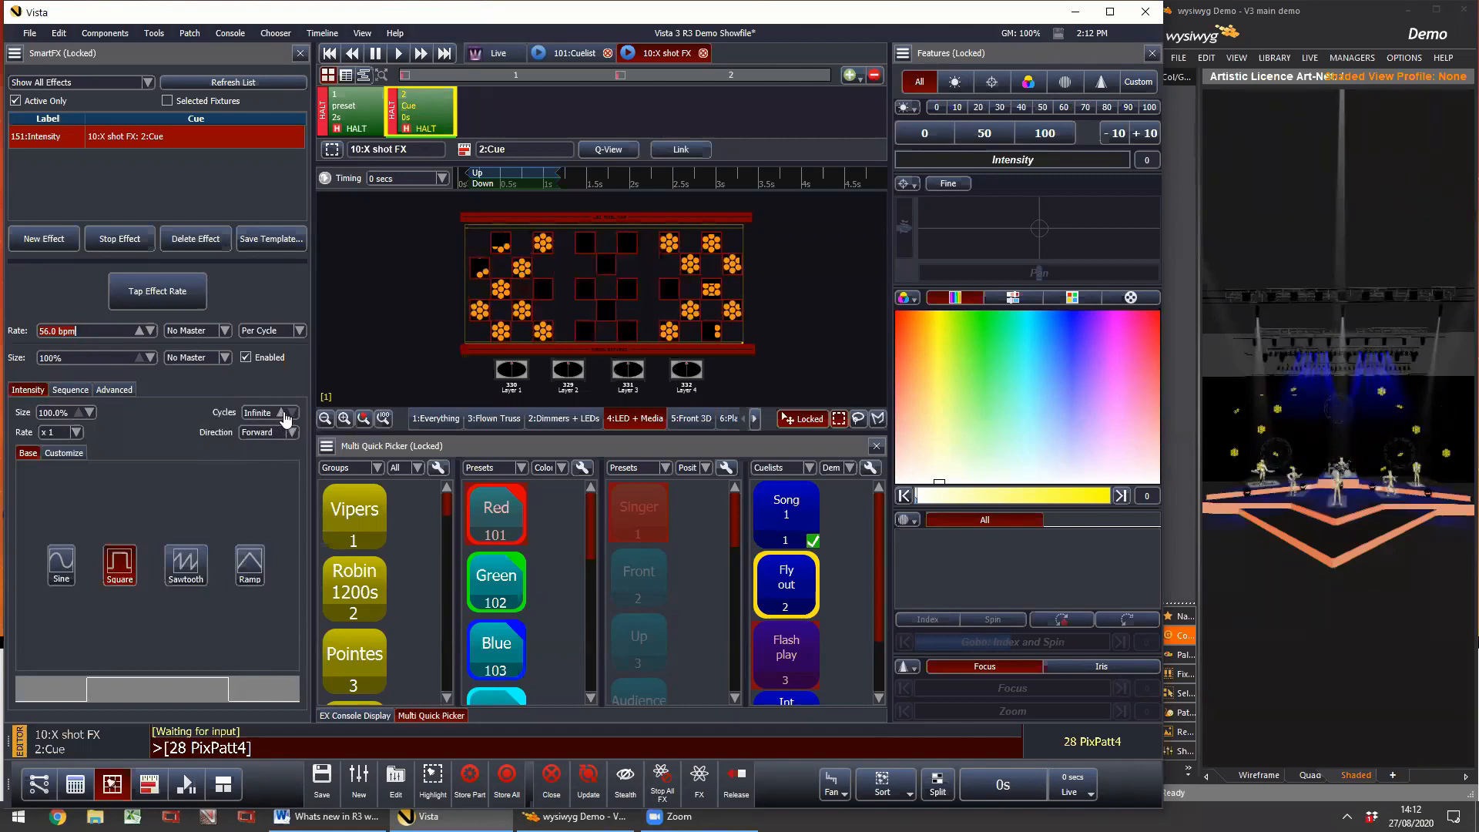
pyautogui.click(282, 412)
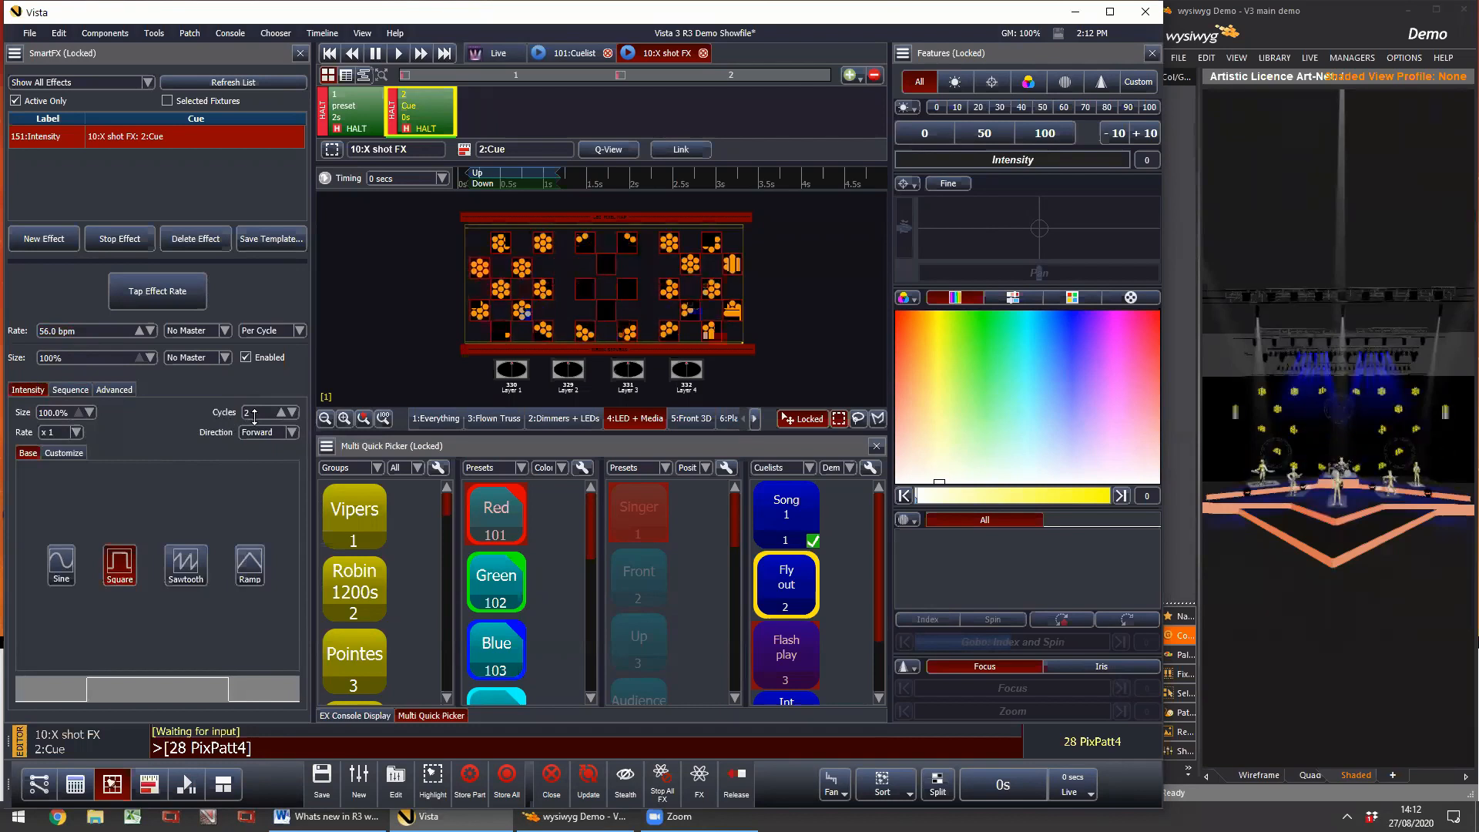
pyautogui.click(352, 53)
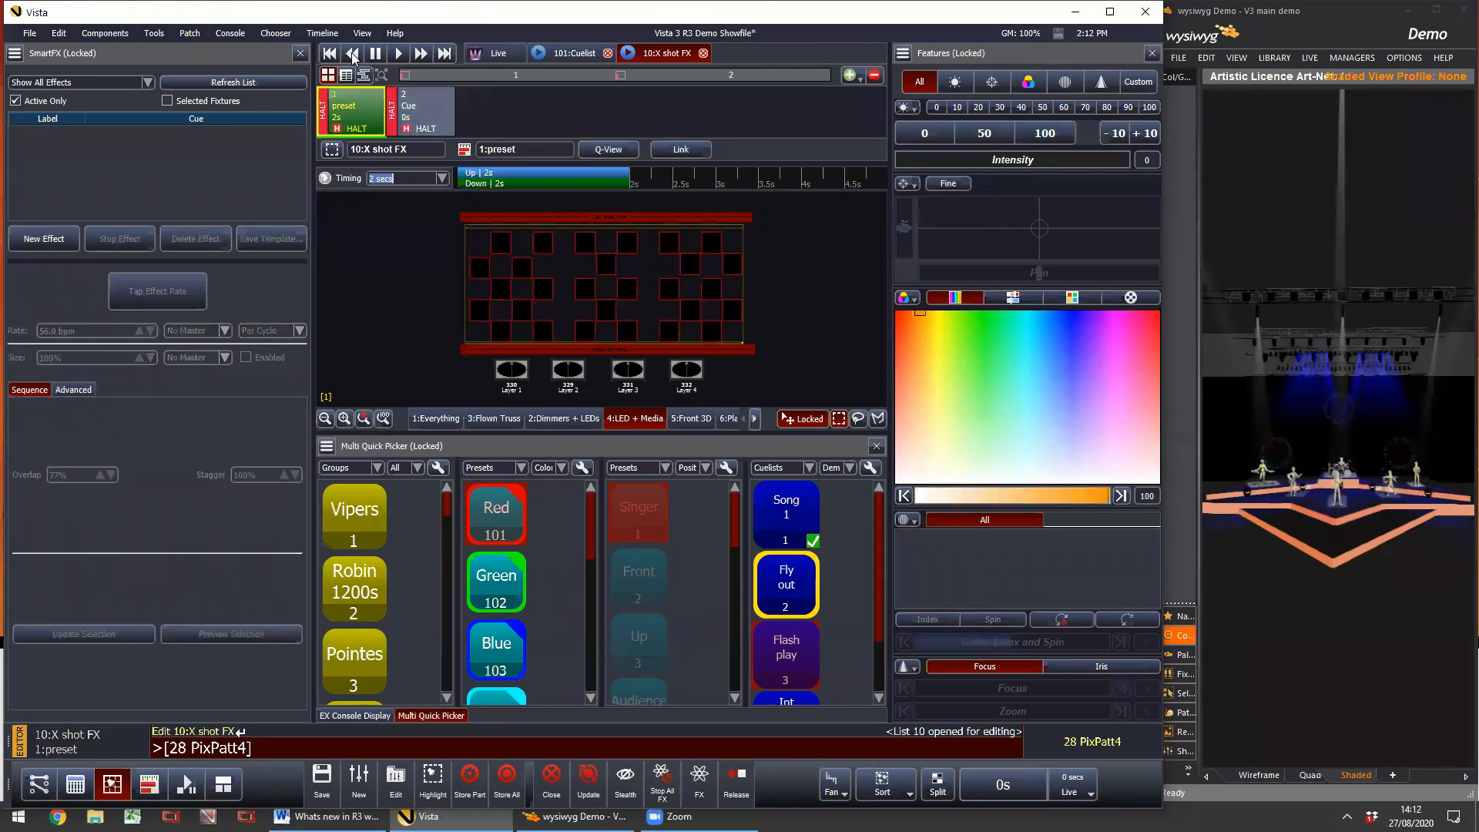
pyautogui.click(397, 54)
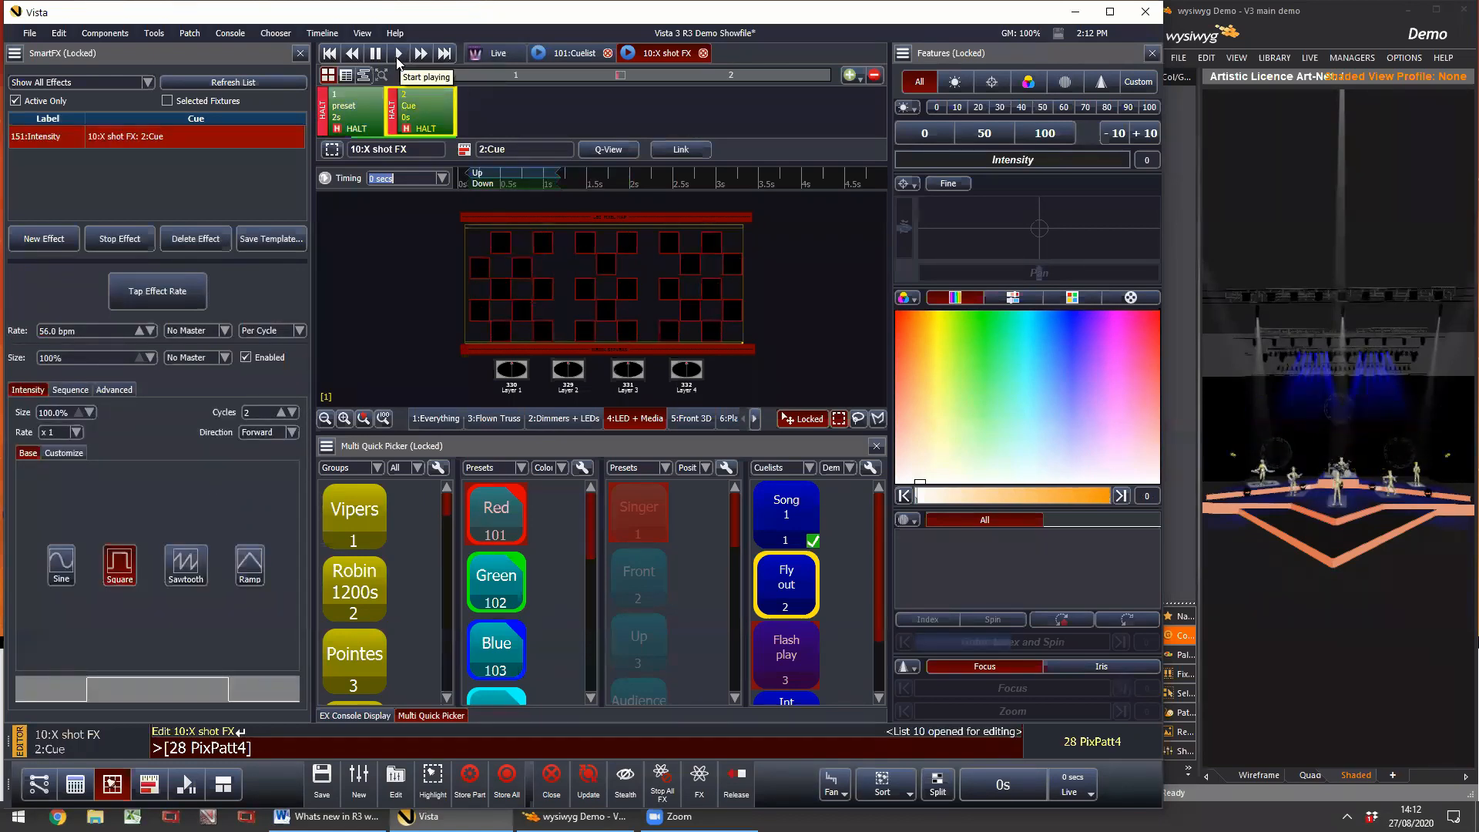
# Step: Try other cycle counts for the intensity effect, starting with 1, replaying cue 2 from the preset cue
pyautogui.click(293, 414)
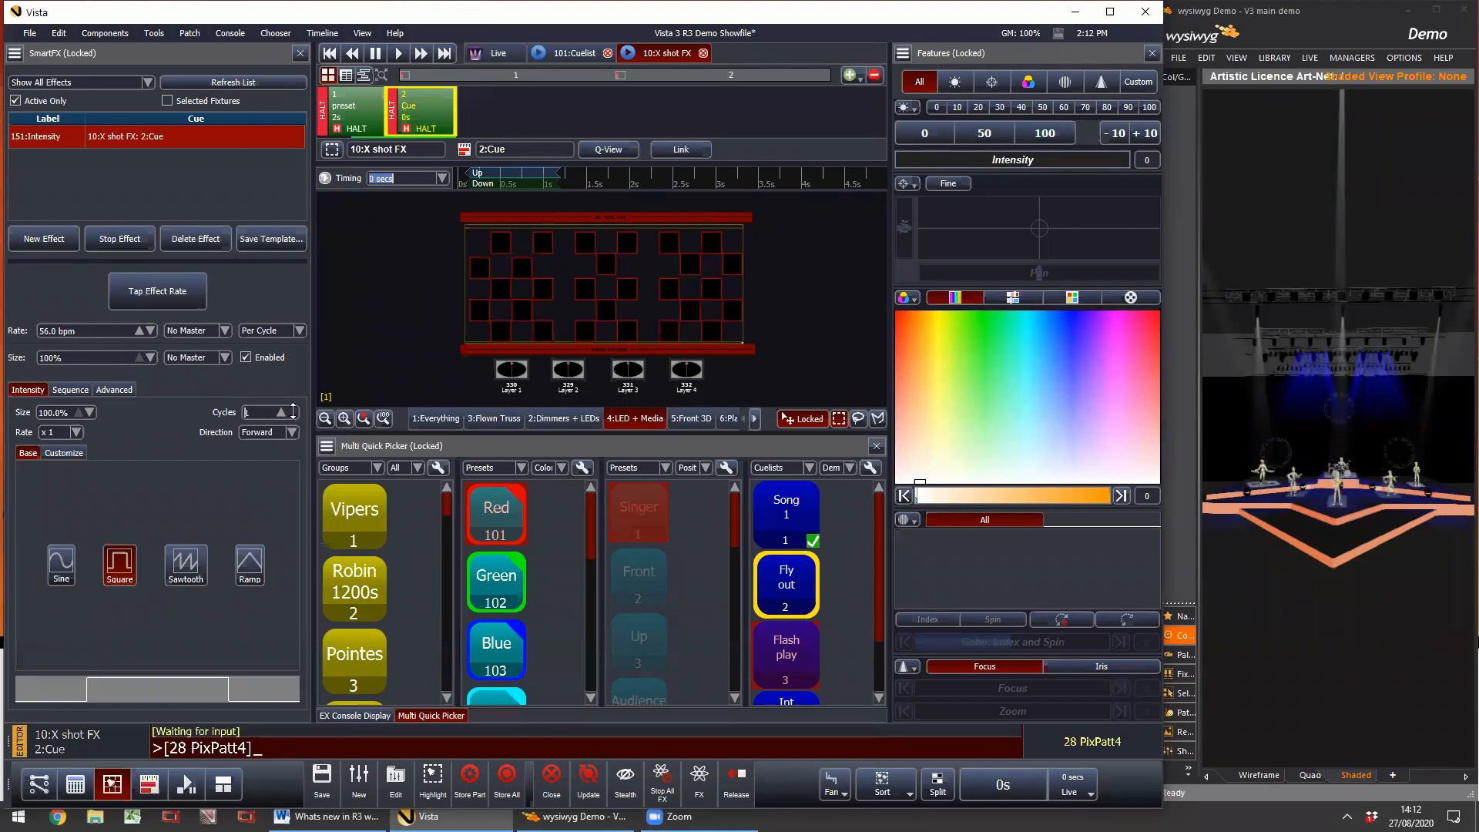
pyautogui.click(353, 54)
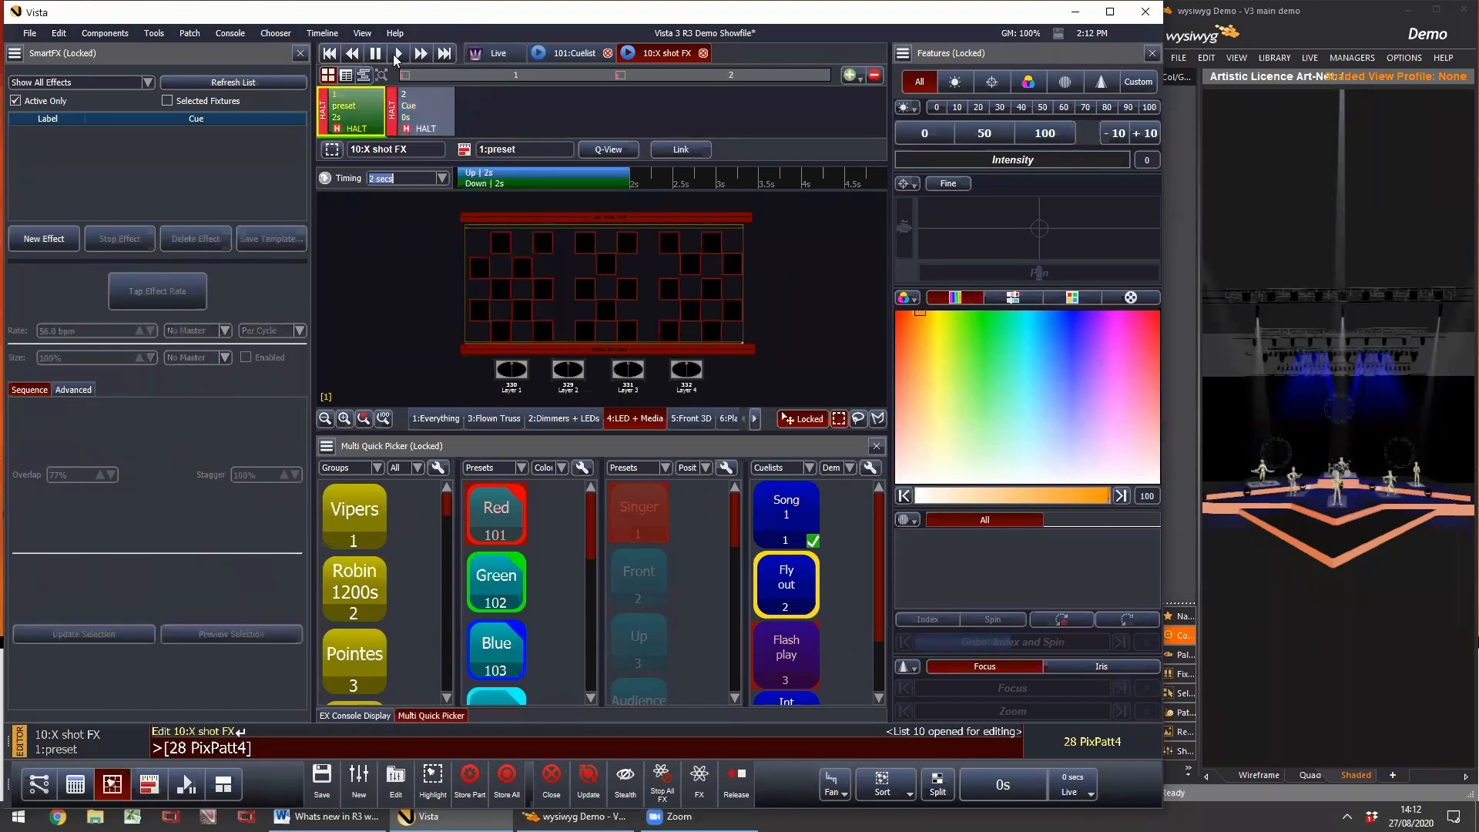
pyautogui.click(397, 56)
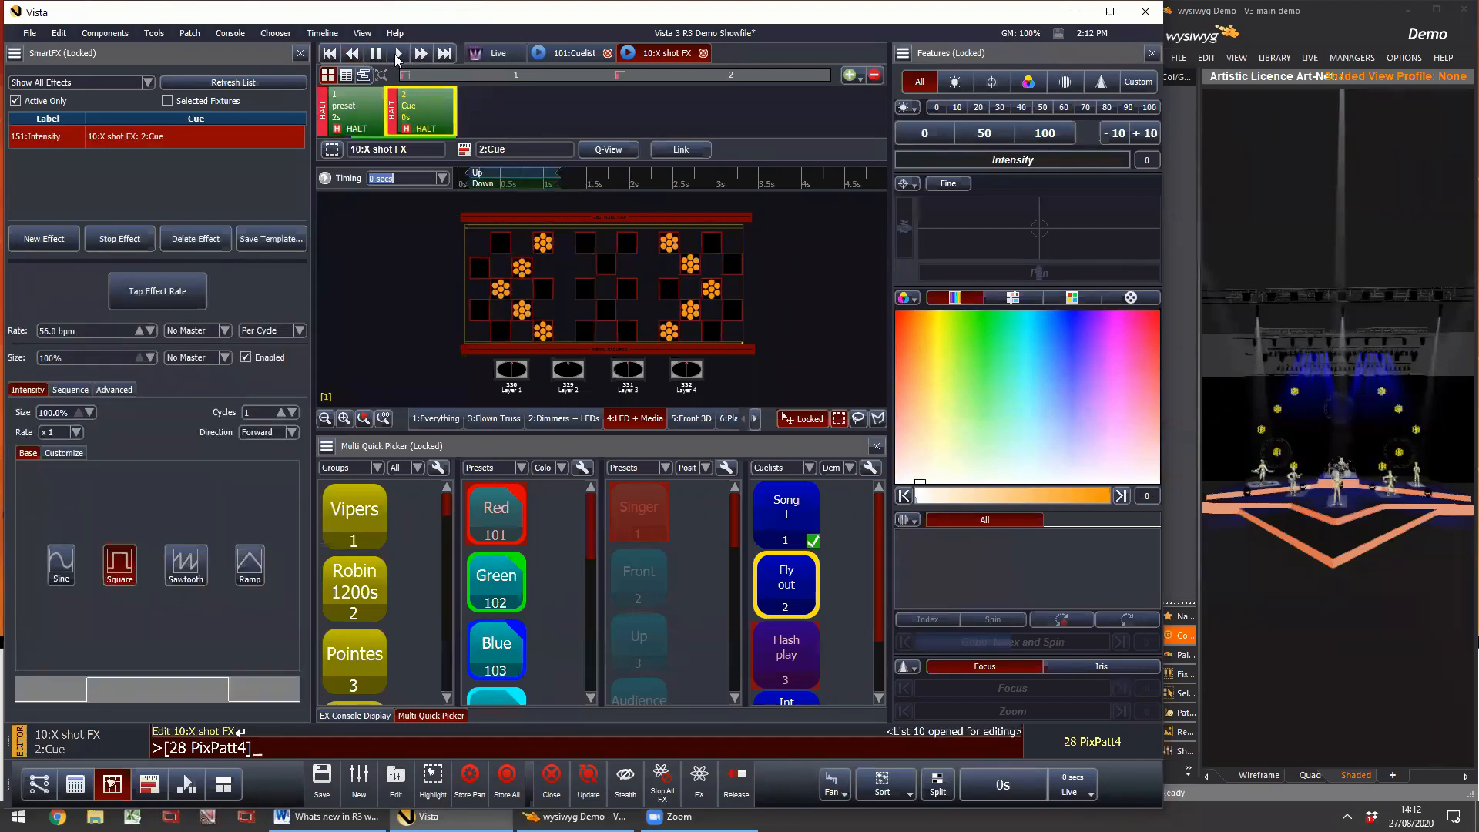
pyautogui.click(282, 413)
pyautogui.click(281, 412)
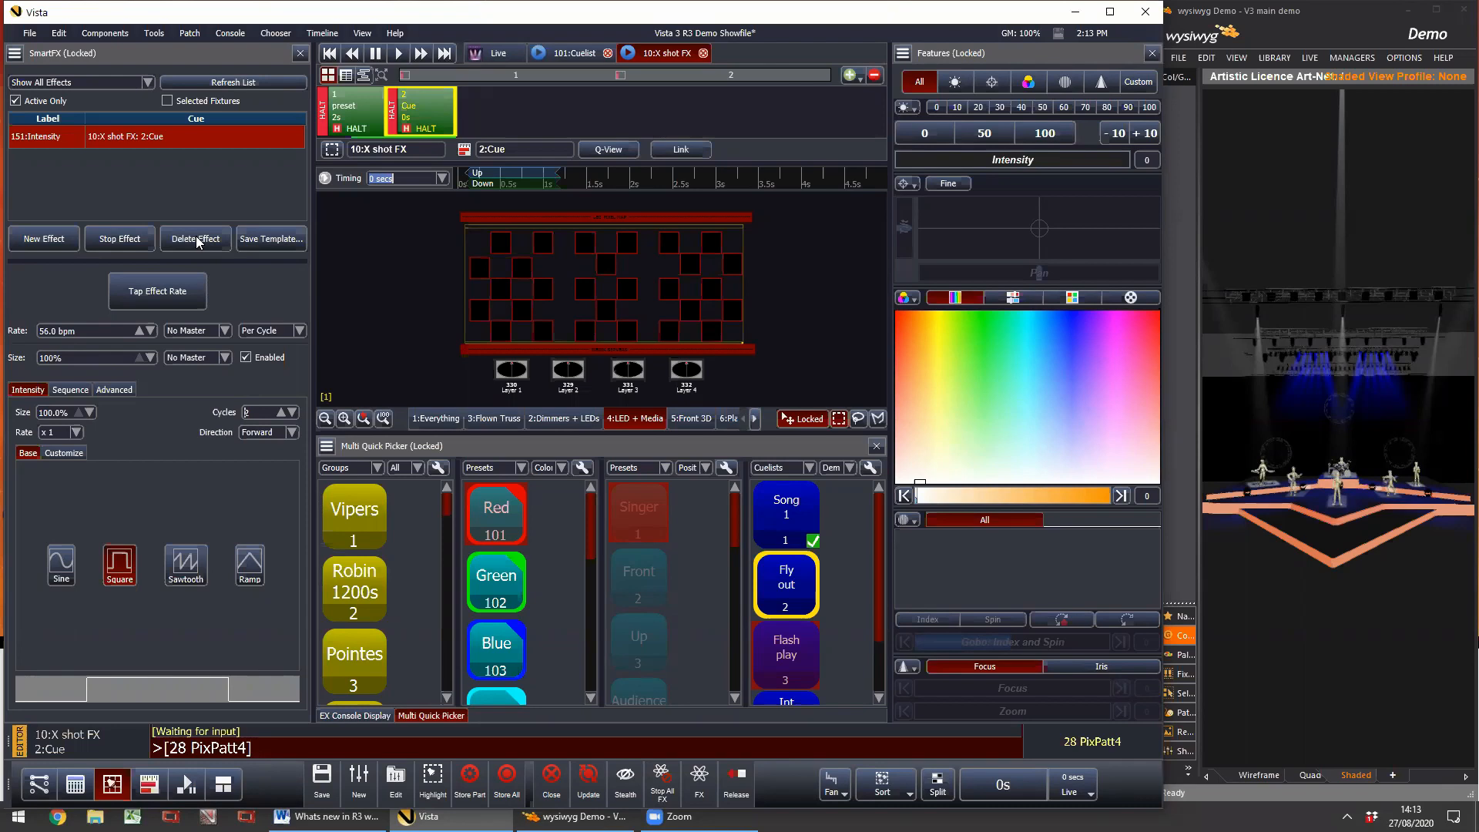
# Step: Close the 10:X shot FX and 101:Cuelist editors to return to Live
pyautogui.click(702, 53)
pyautogui.click(652, 481)
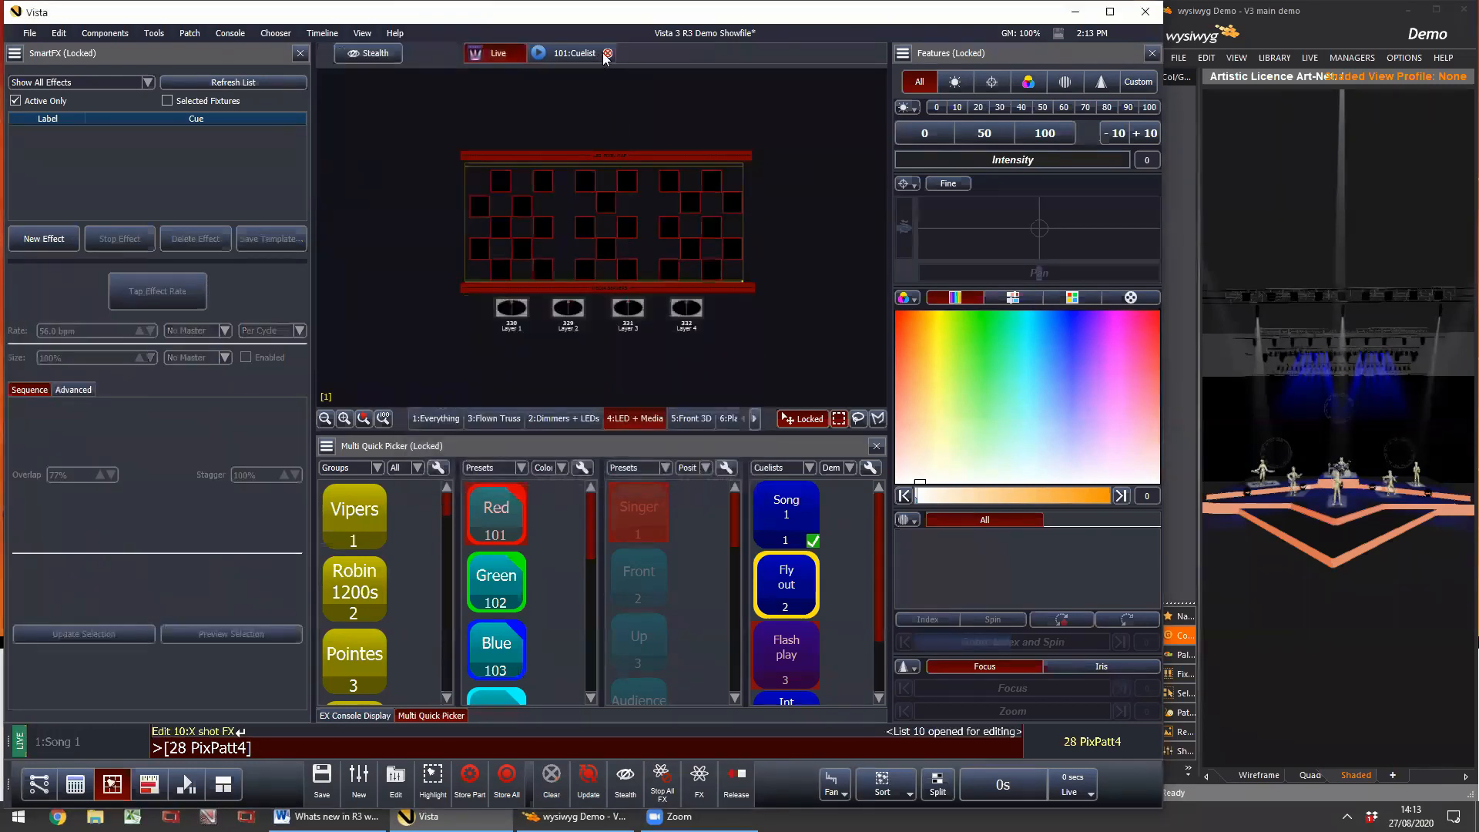
pyautogui.click(607, 53)
pyautogui.click(669, 479)
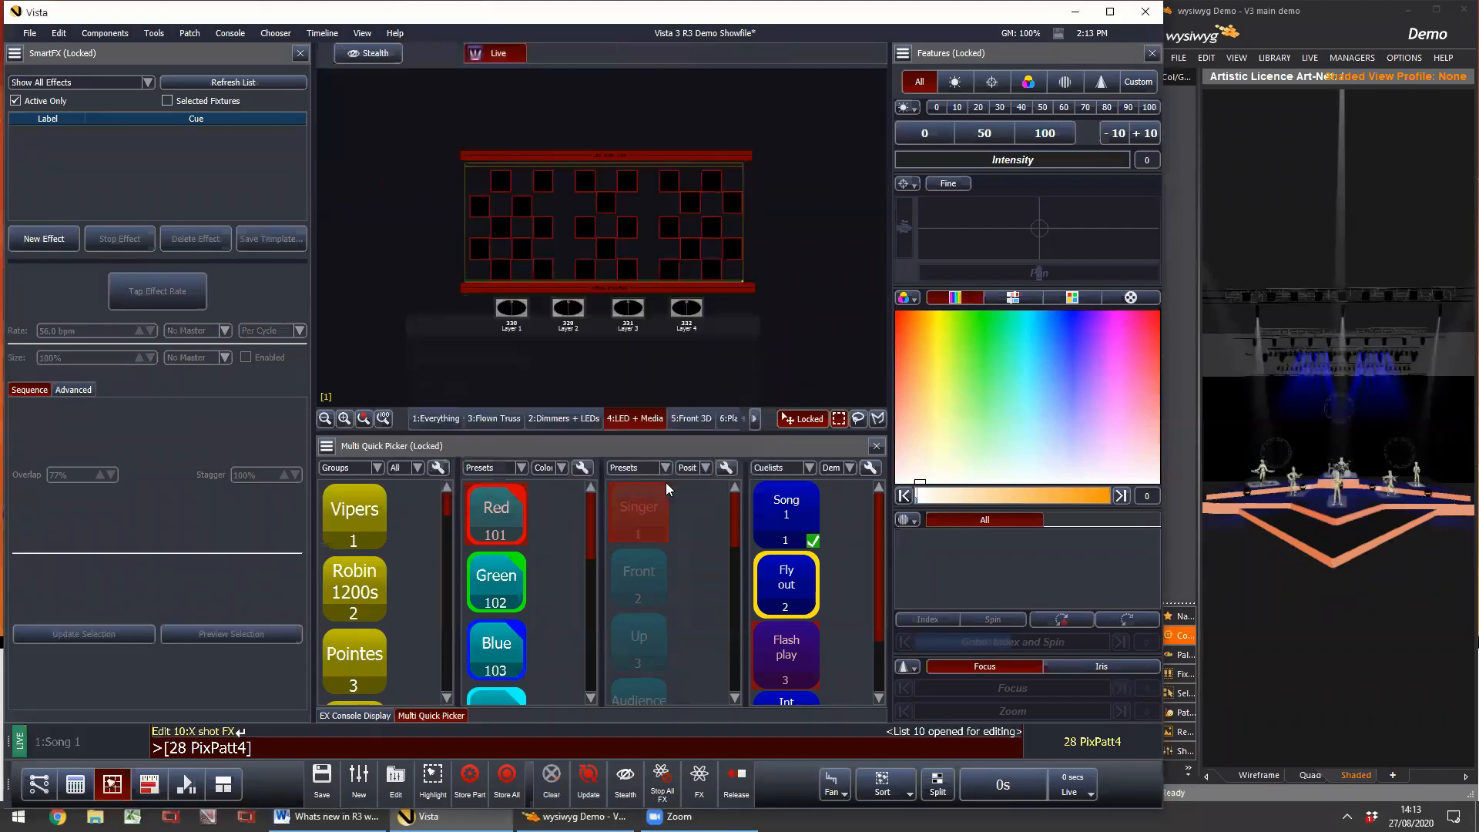
# Step: Play the Int Fx cuelist, show the Flown Truss layout and clear the fixture selection
pyautogui.click(406, 256)
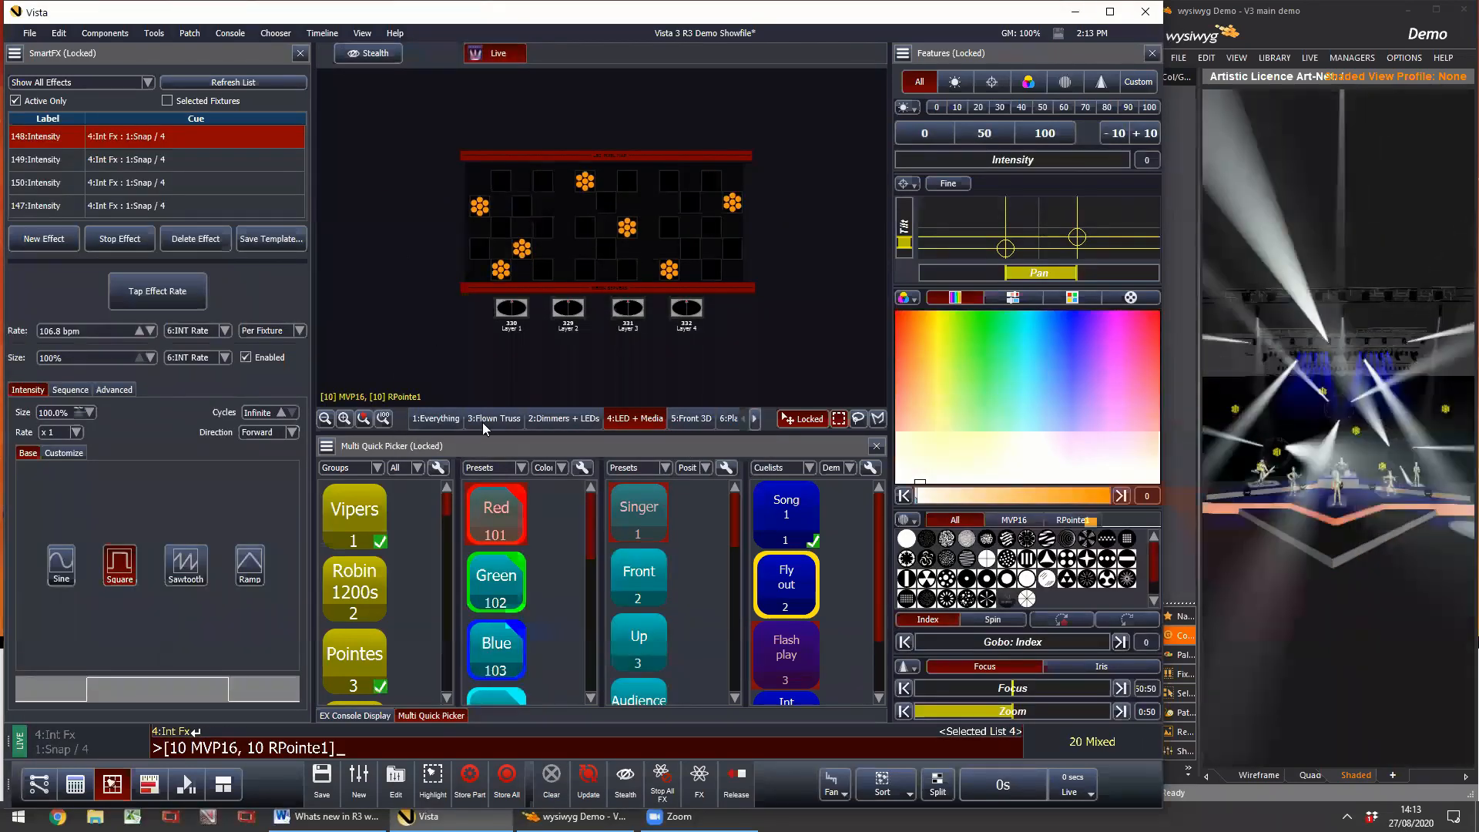
pyautogui.click(447, 419)
pyautogui.click(502, 420)
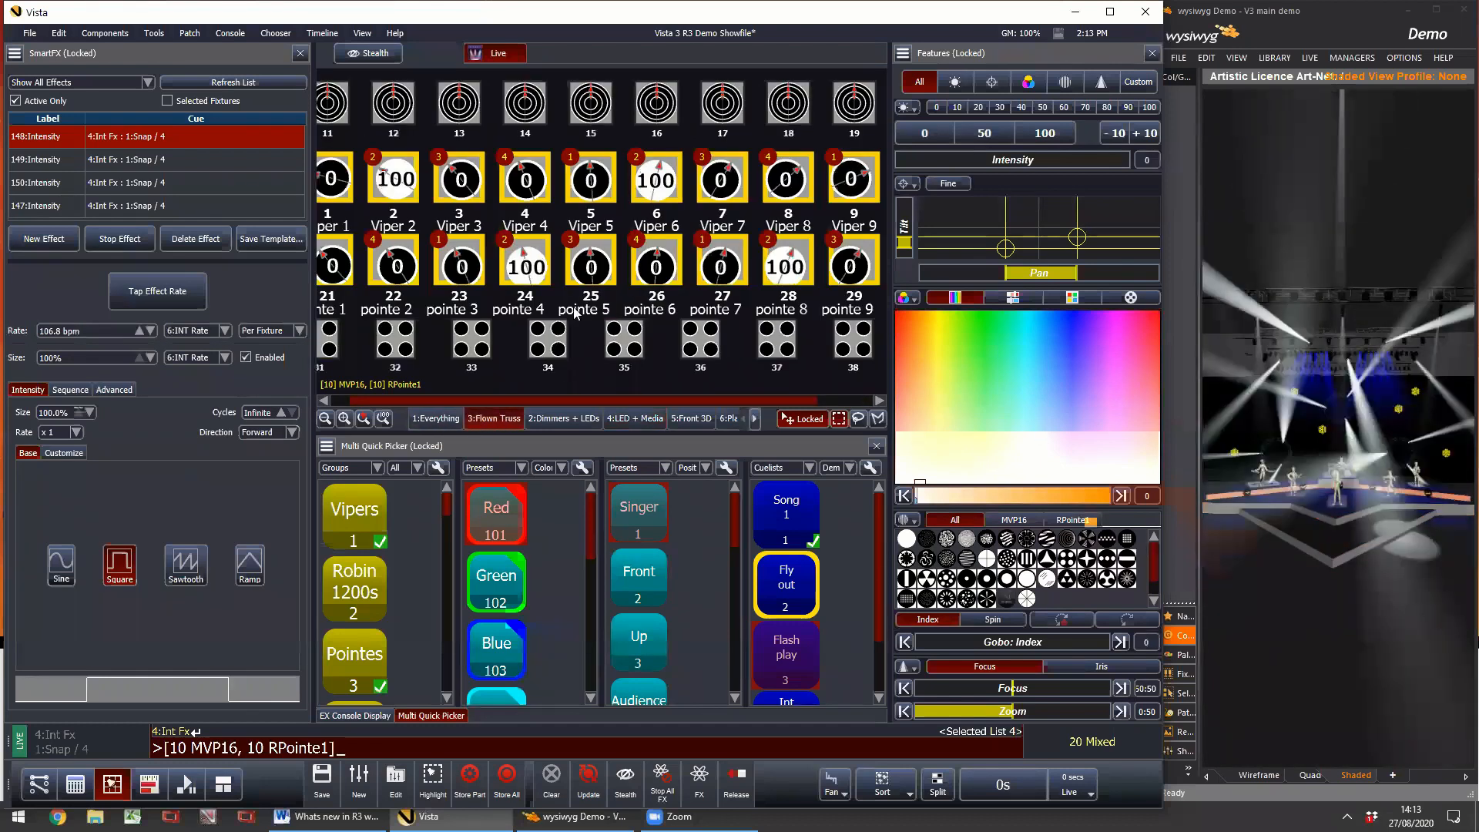
pyautogui.press('Escape')
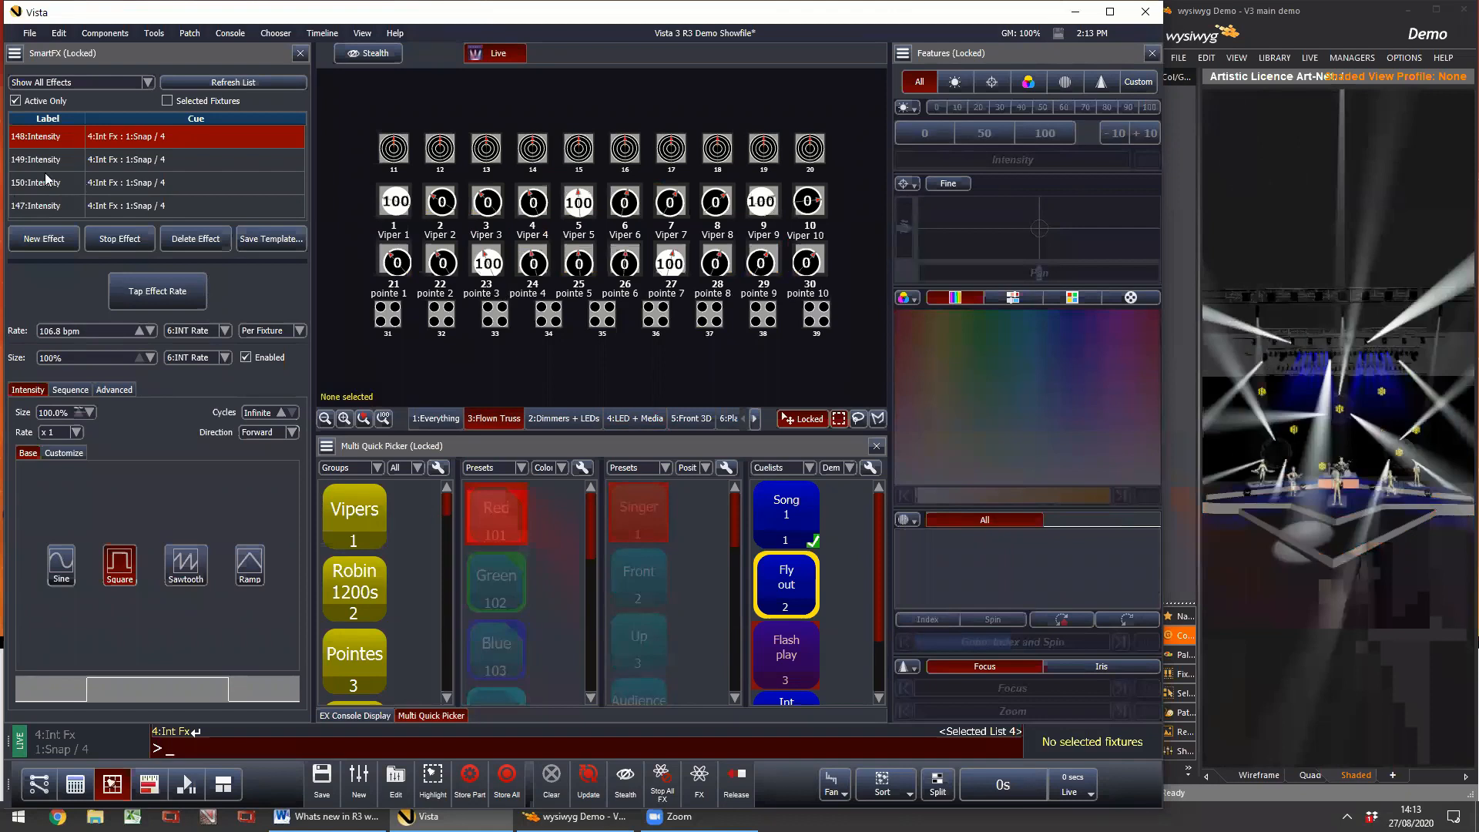
# Step: Use the running Int Fx intensity effect in the SmartFX list to select its fixtures, clear the selection, and repeat
pyautogui.click(104, 160)
pyautogui.click(191, 140)
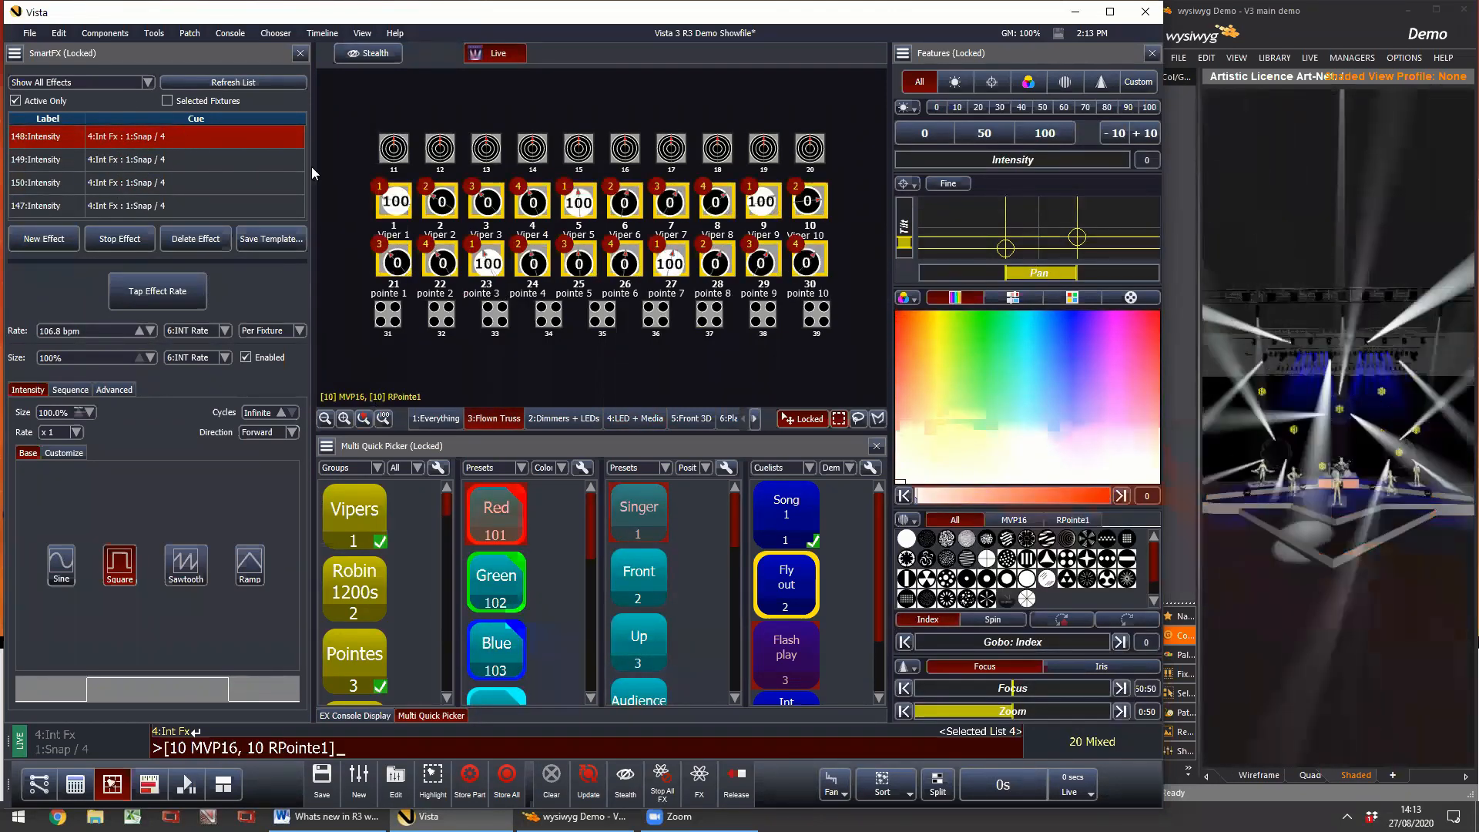
pyautogui.click(461, 251)
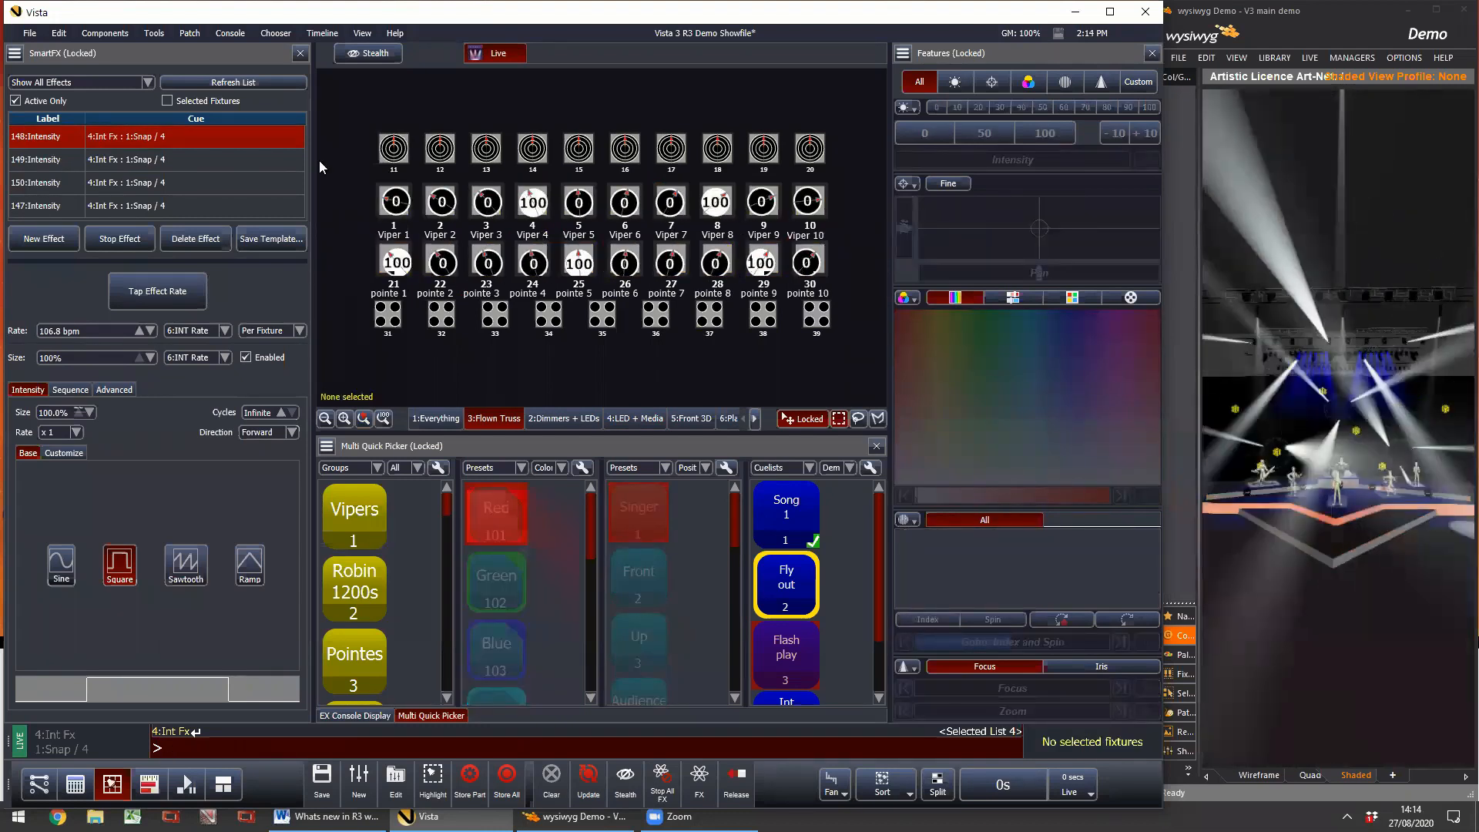
pyautogui.click(193, 143)
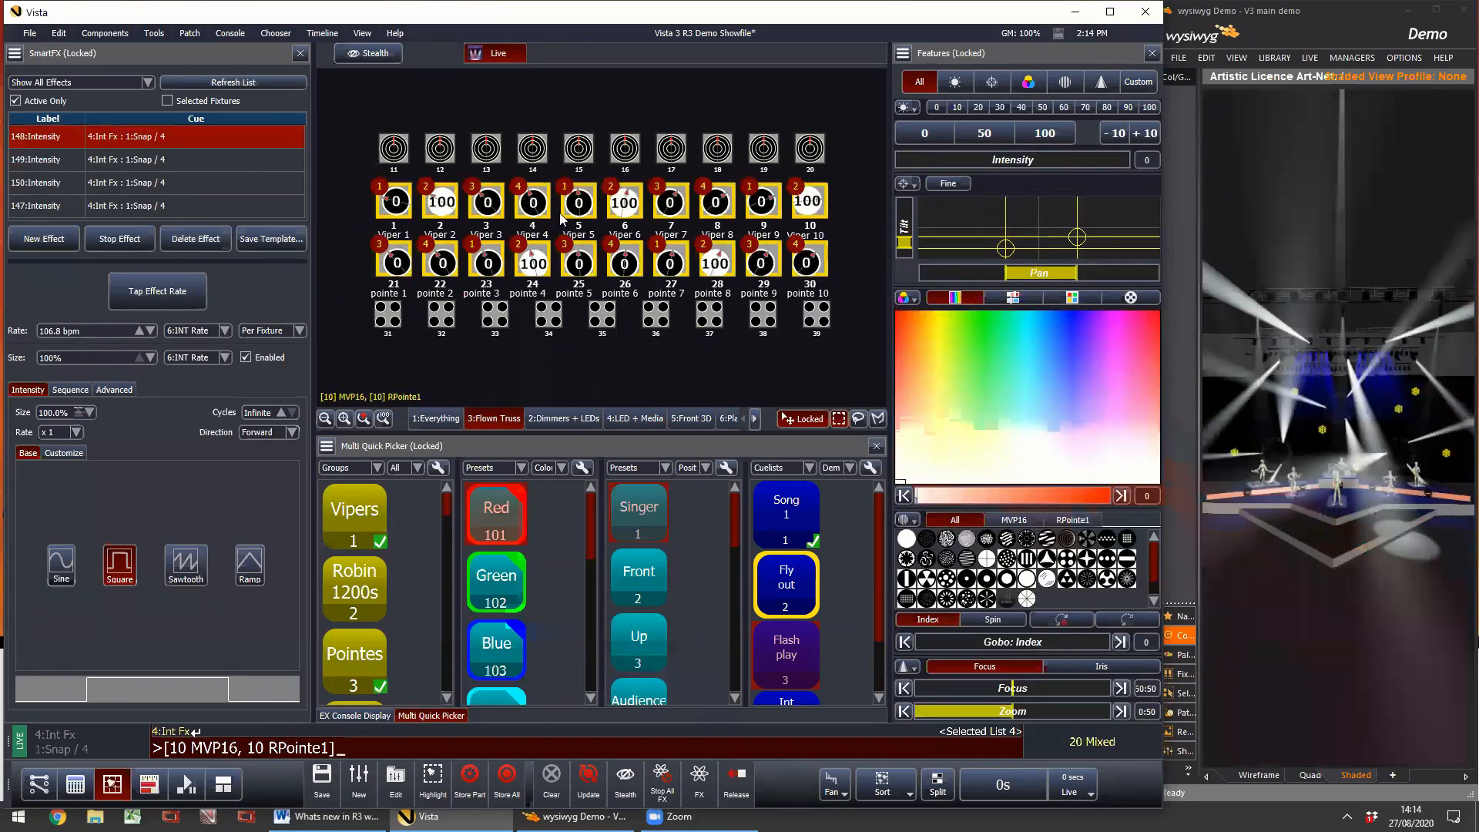
pyautogui.press('Escape')
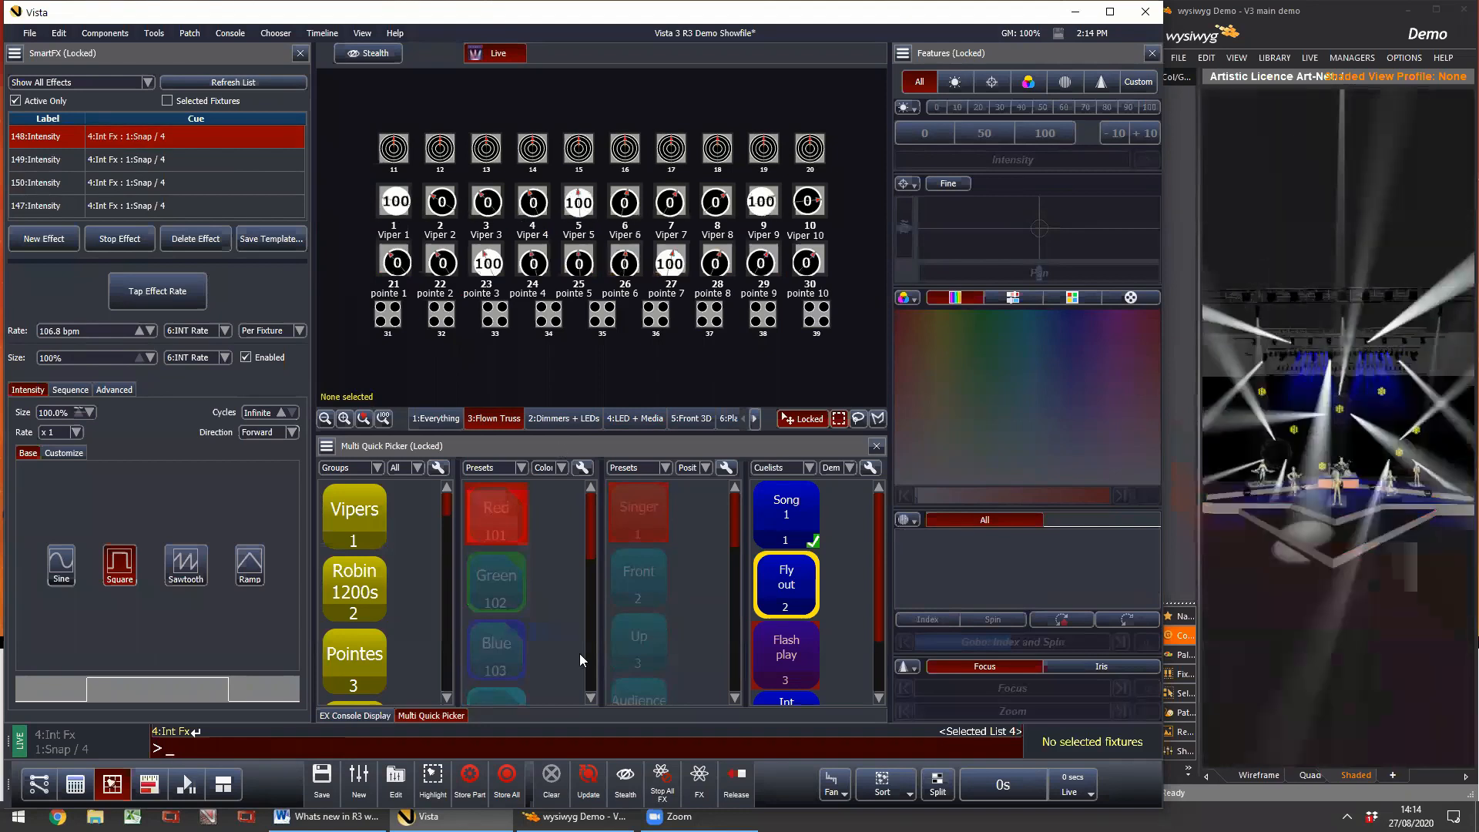
# Step: Close the SmartFX window and create a new cuelist
pyautogui.click(301, 53)
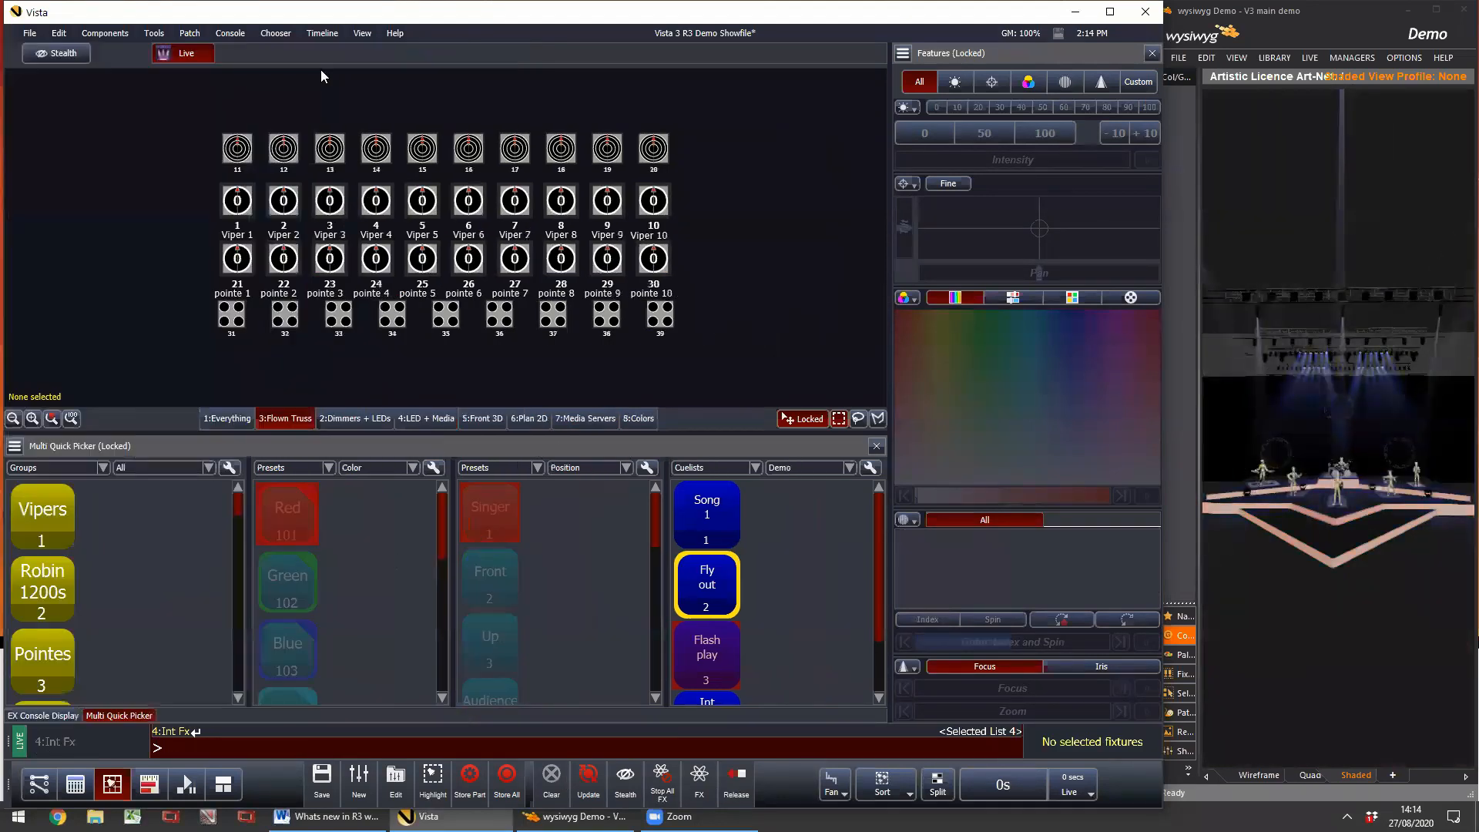
pyautogui.click(361, 782)
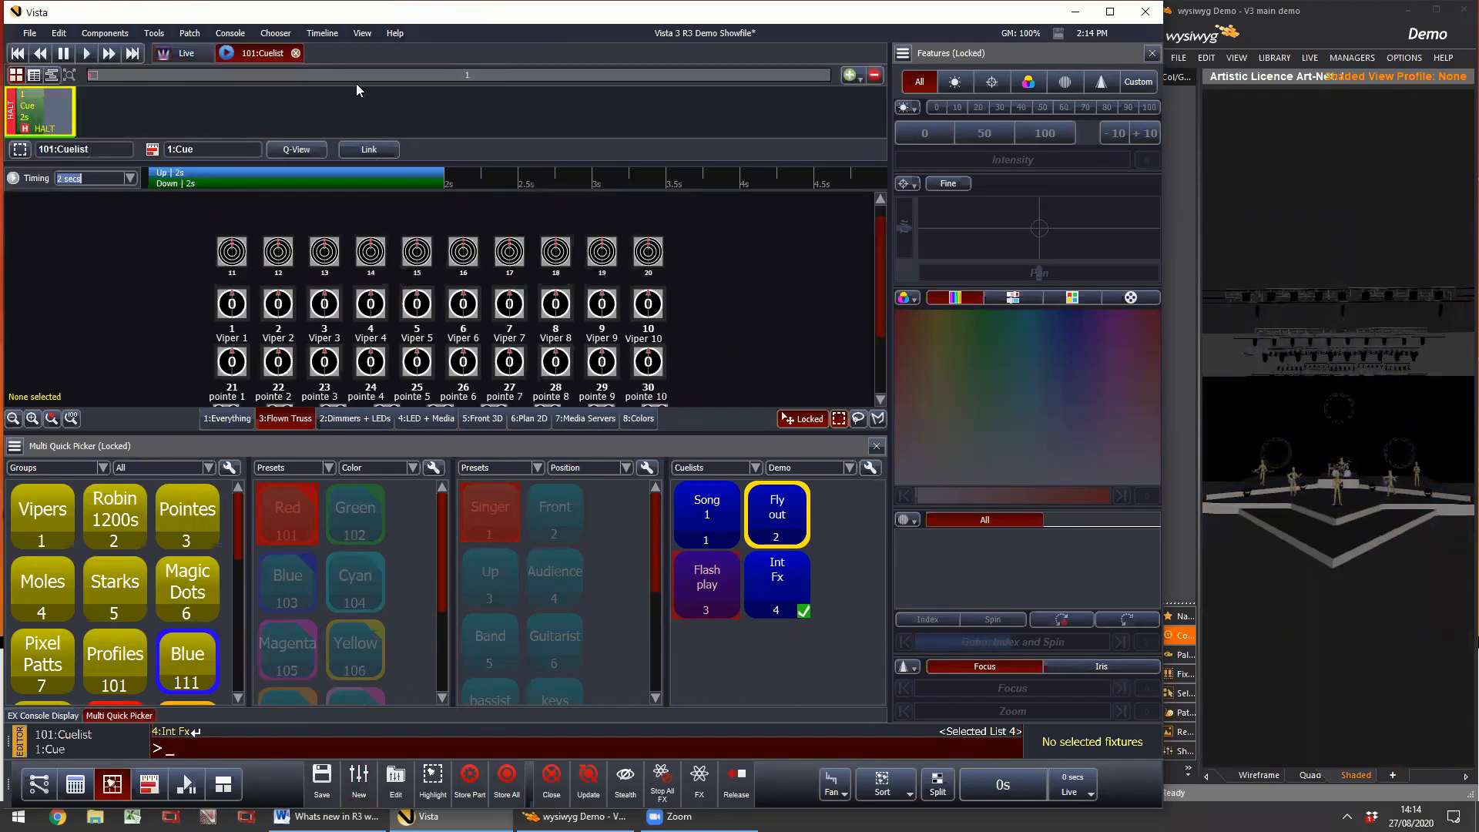
# Step: Insert a Load Super Playbacks command targeting This Cuelist into cue 1 of the new cuelist
pyautogui.click(158, 40)
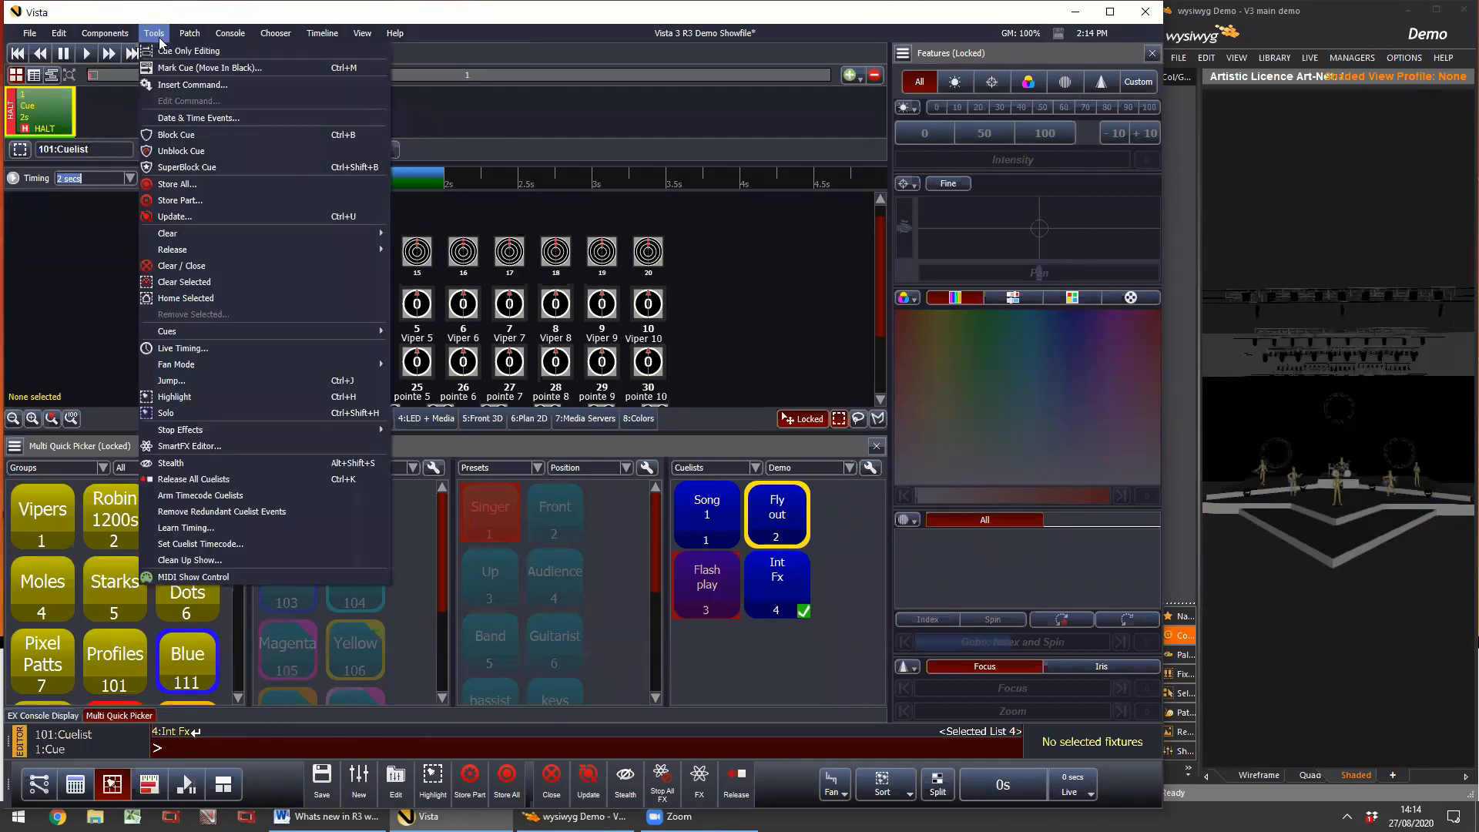
pyautogui.click(182, 84)
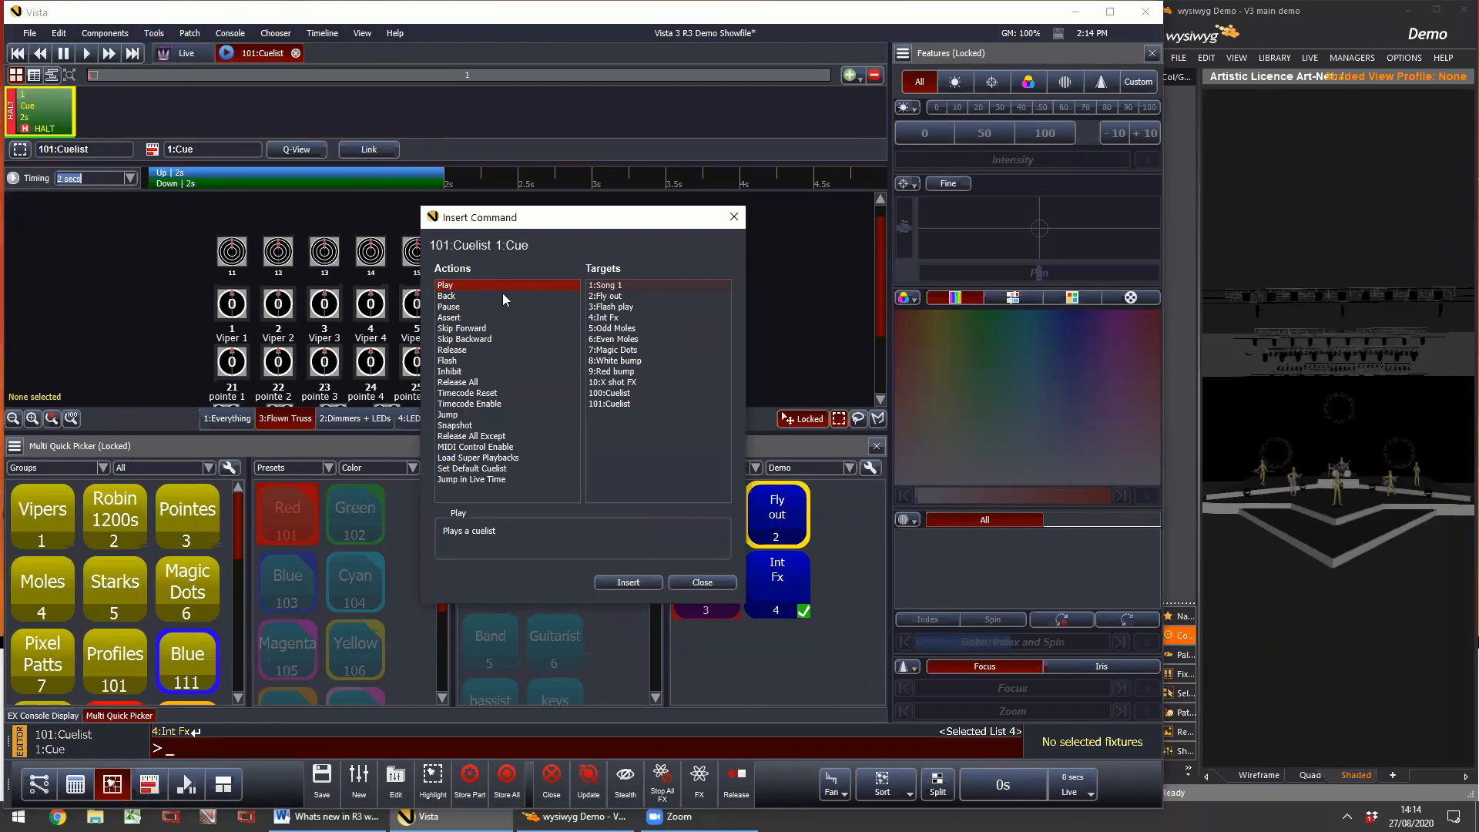
pyautogui.click(503, 457)
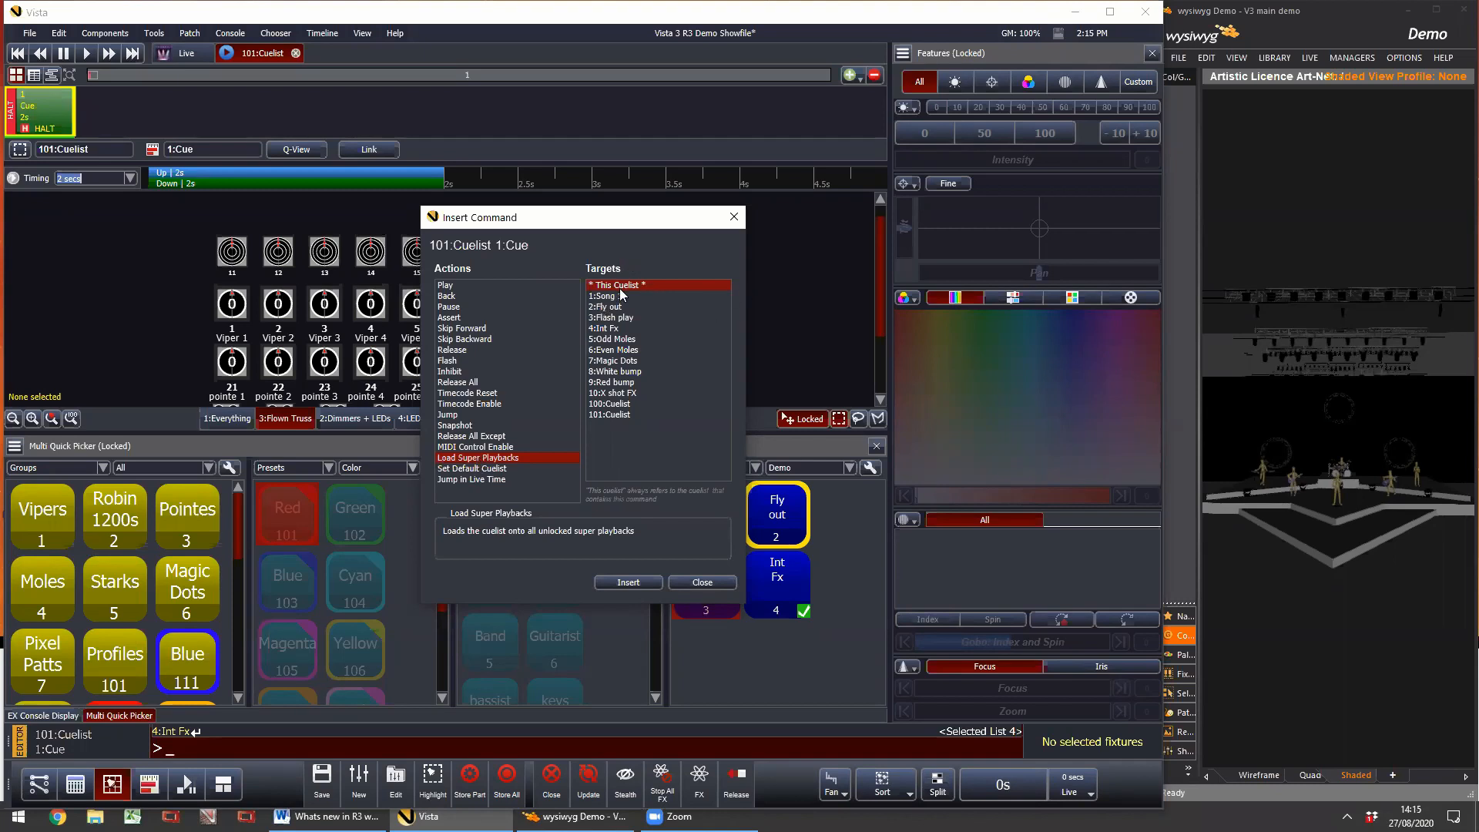
pyautogui.click(628, 583)
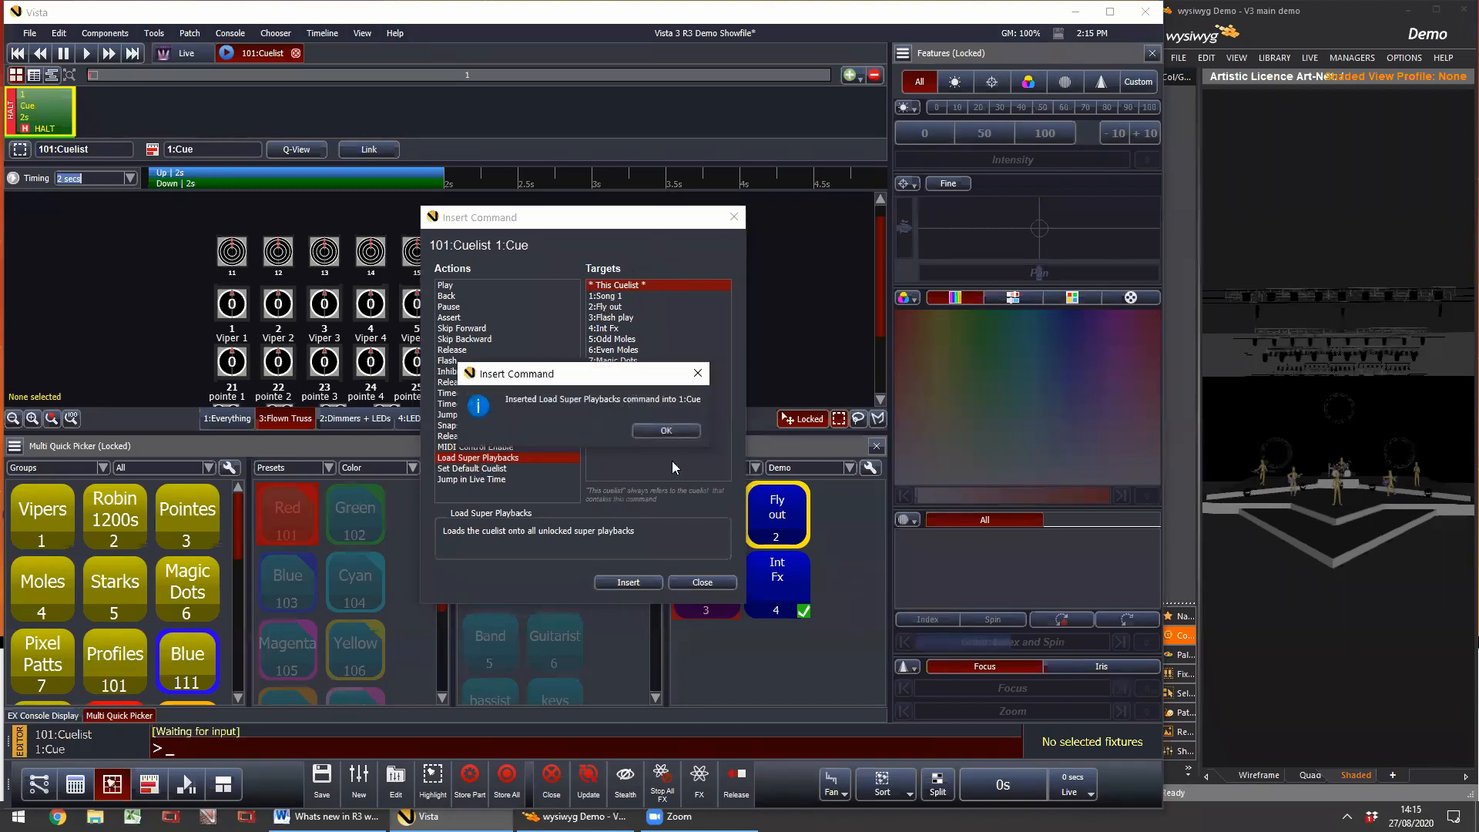
pyautogui.click(667, 432)
pyautogui.click(702, 582)
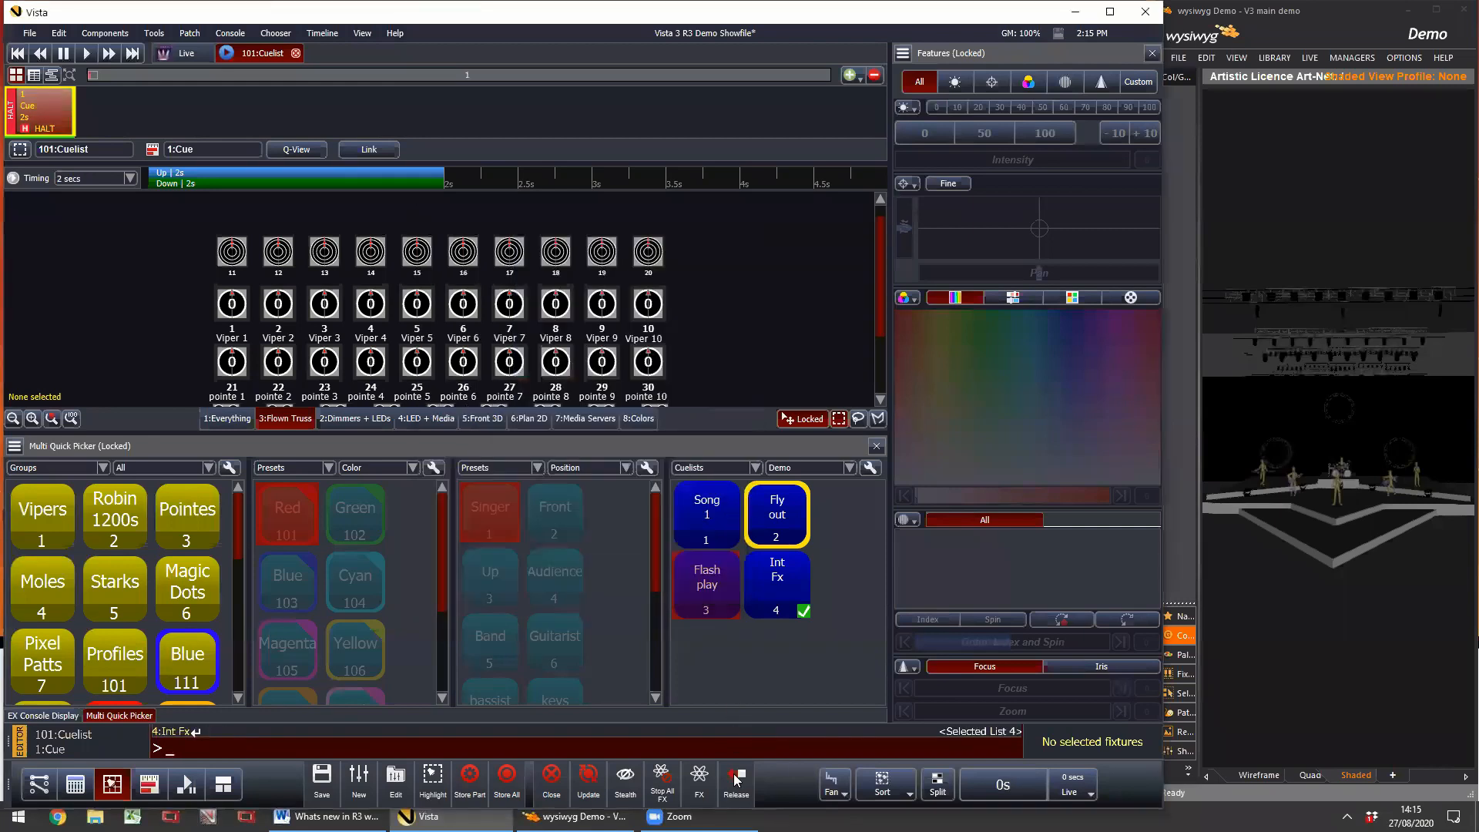
# Step: Keep the cuelist editor open, play the cuelist, check the super playback in the Console view and return to the Chooser
pyautogui.click(561, 794)
pyautogui.click(724, 481)
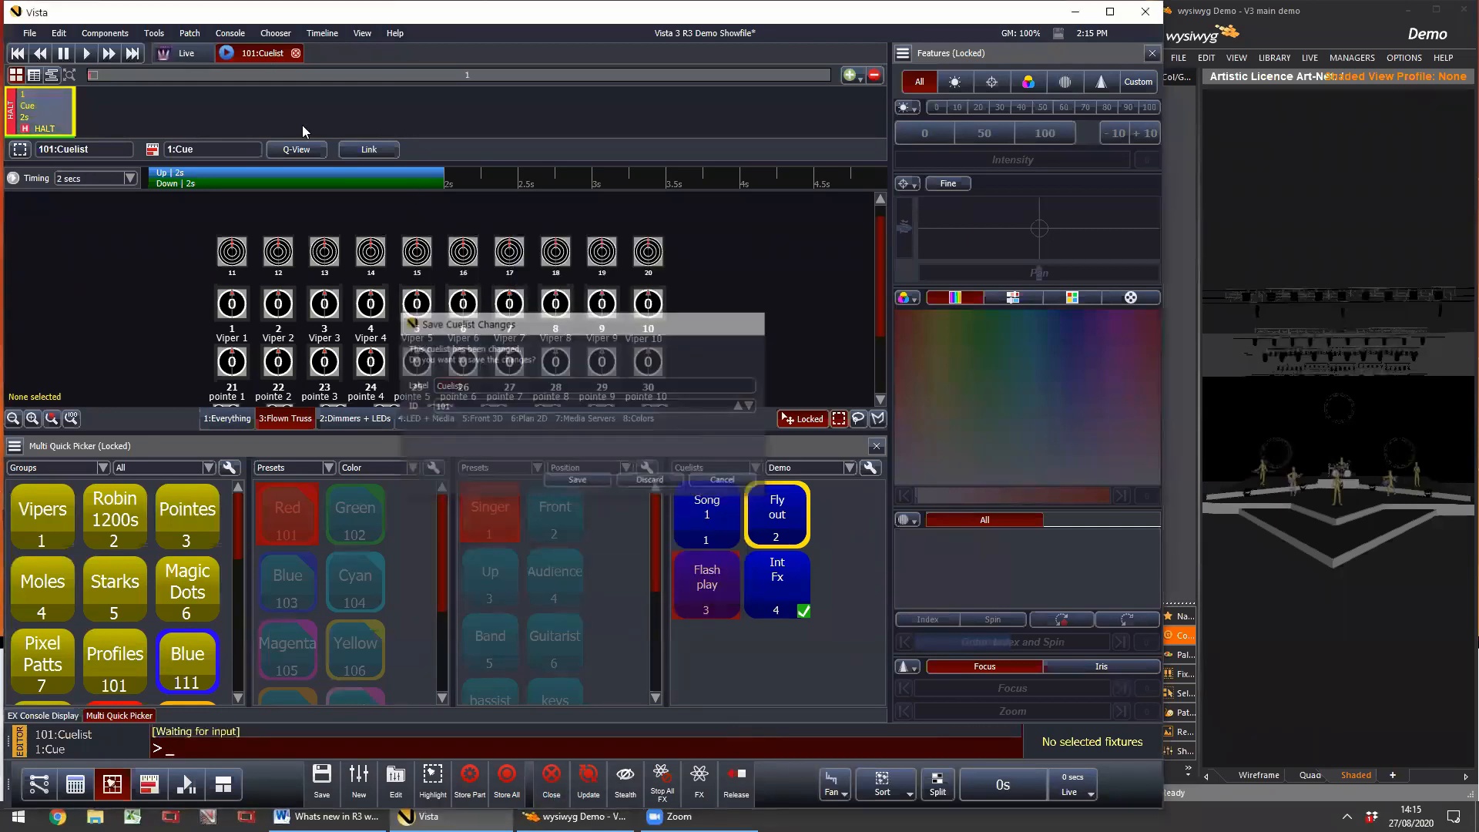
pyautogui.click(85, 52)
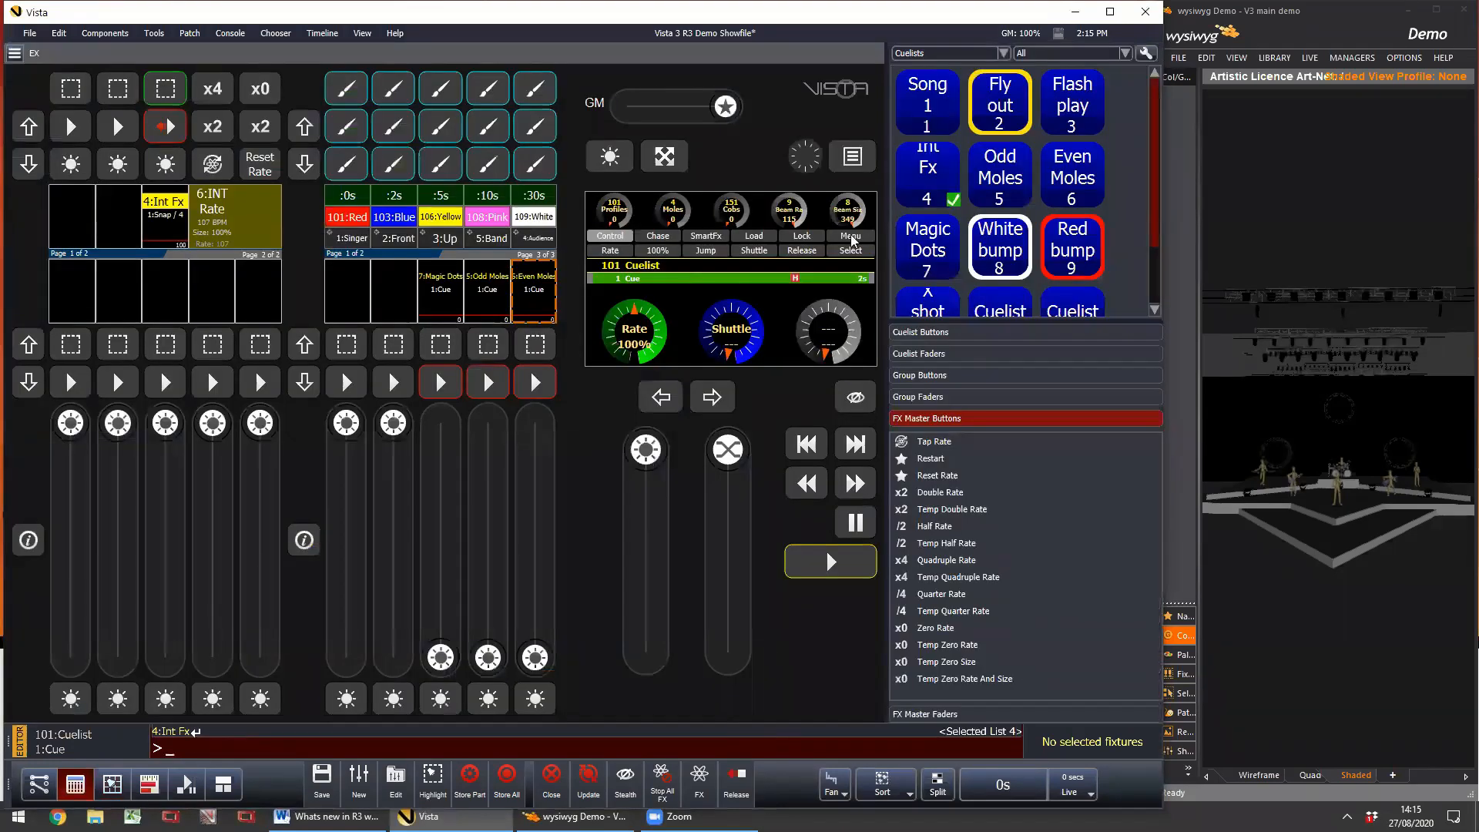
pyautogui.click(76, 784)
pyautogui.click(114, 785)
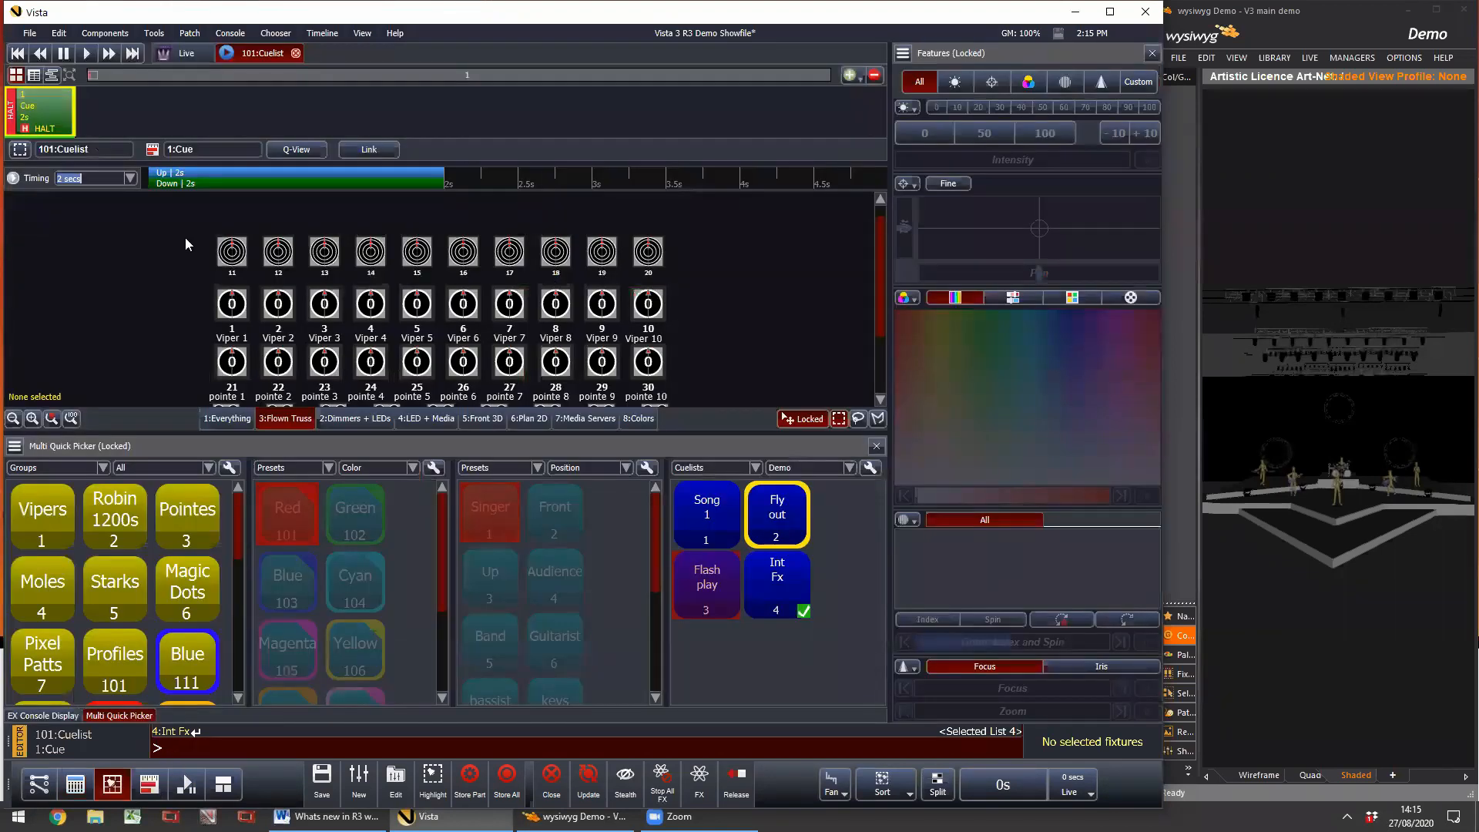
# Step: Insert a Set Default Cuelist command targeting This Cuelist into cue 1
pyautogui.click(154, 33)
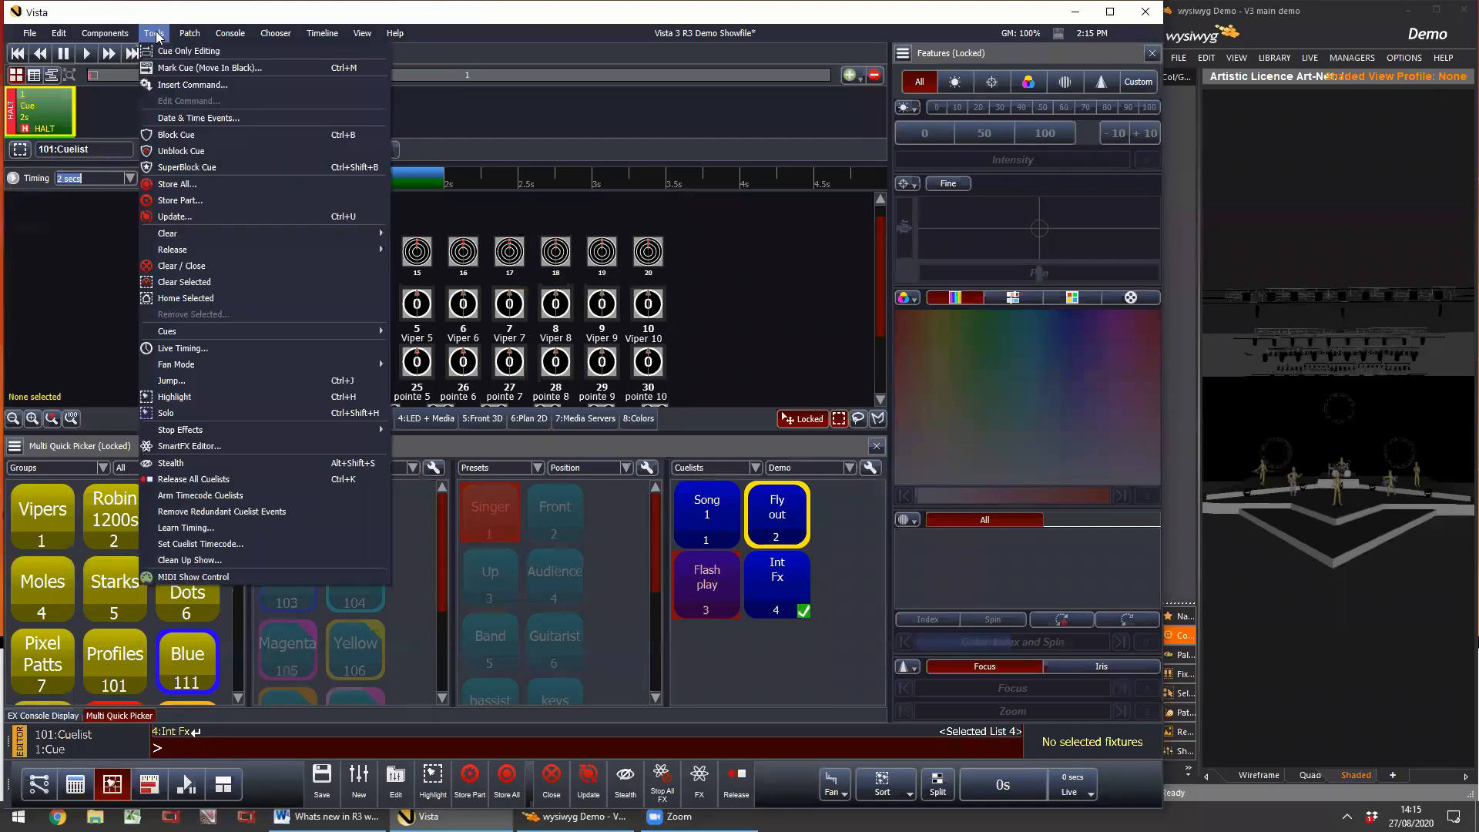
pyautogui.click(162, 85)
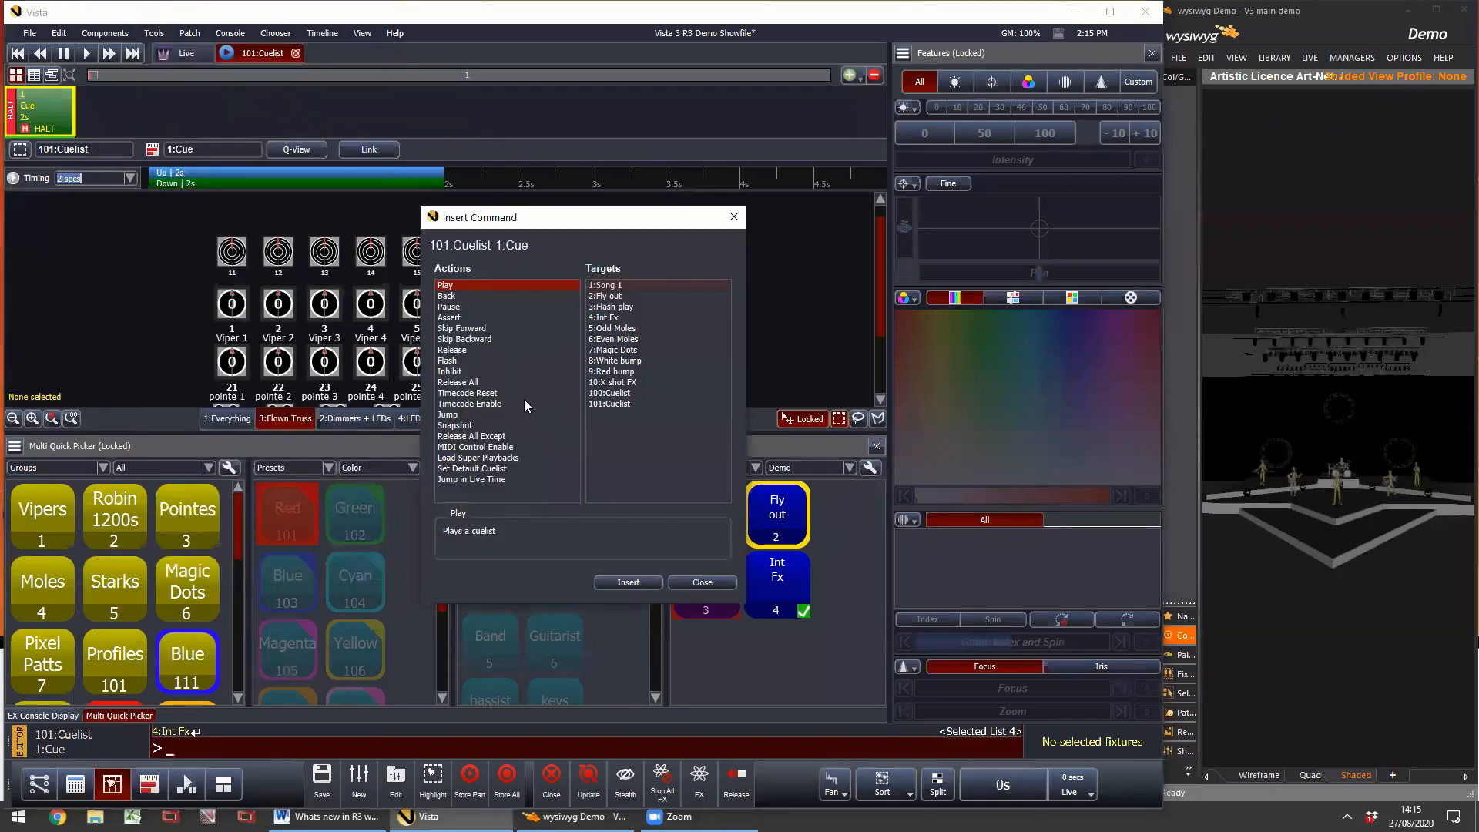
pyautogui.click(475, 470)
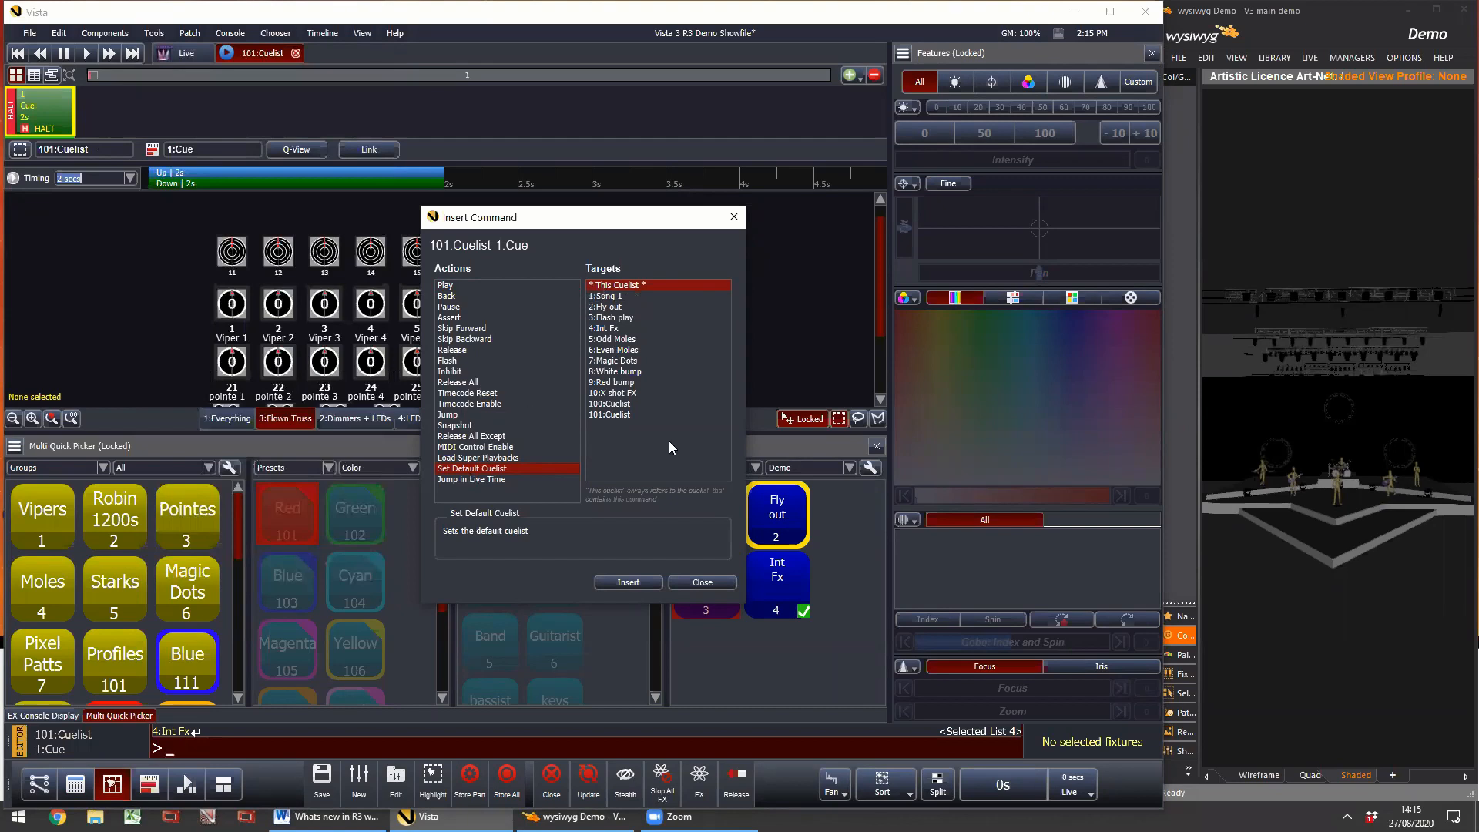
pyautogui.click(650, 584)
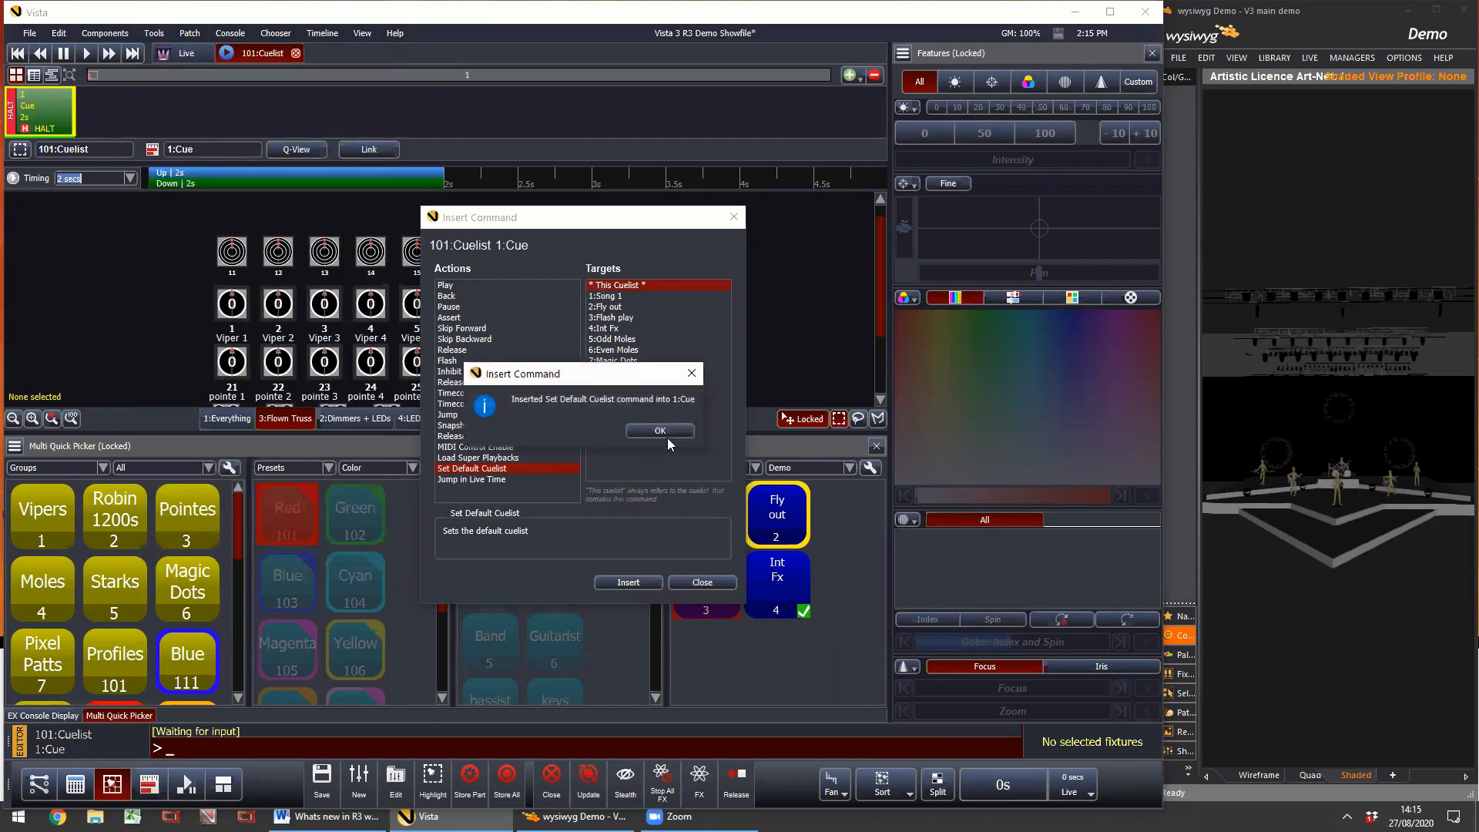
pyautogui.click(667, 443)
pyautogui.click(702, 583)
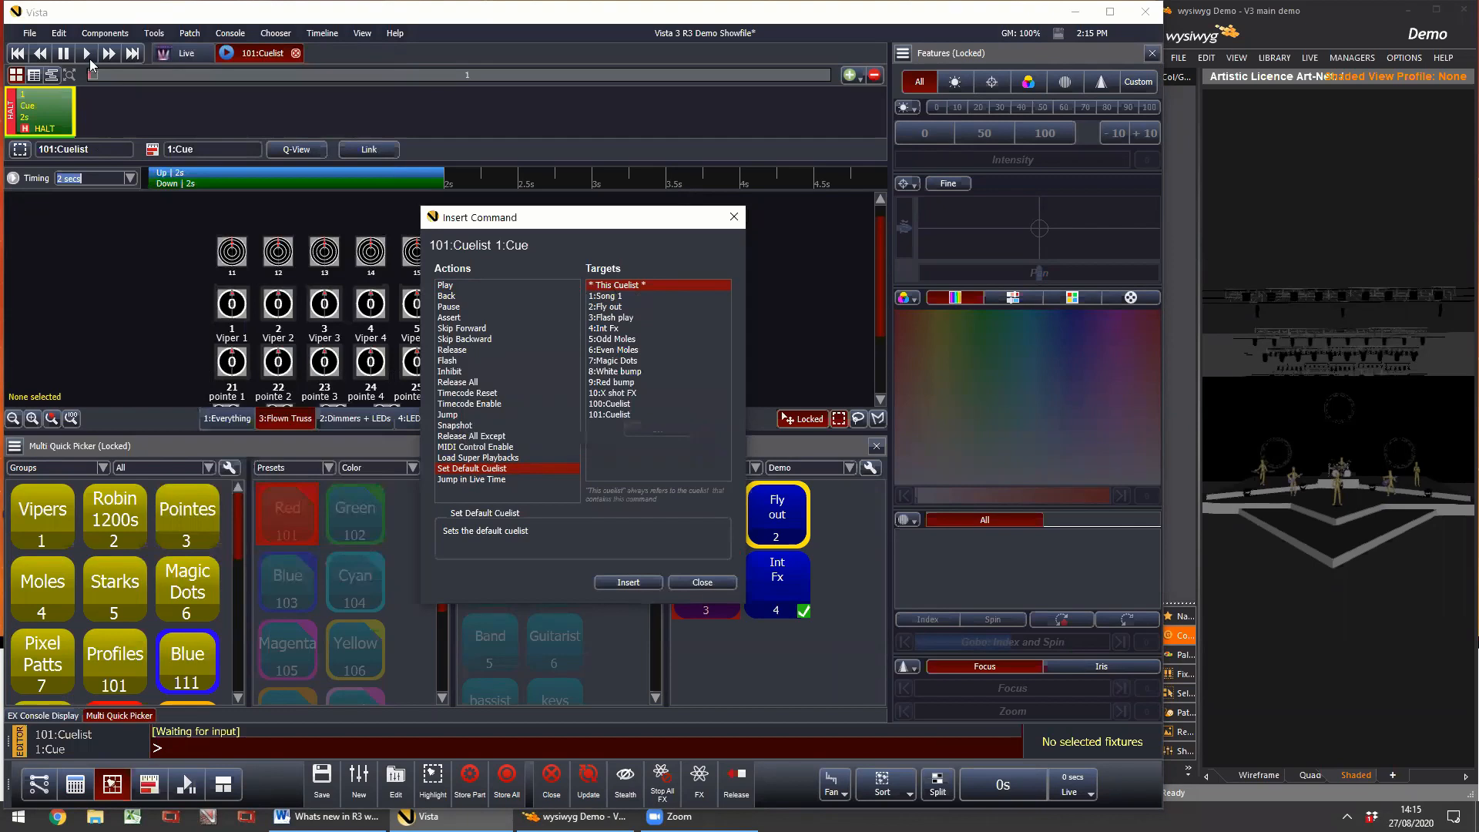
# Step: Examine the running cuelist in the Playback view and its Follow on select option, returning to the Chooser
pyautogui.click(191, 785)
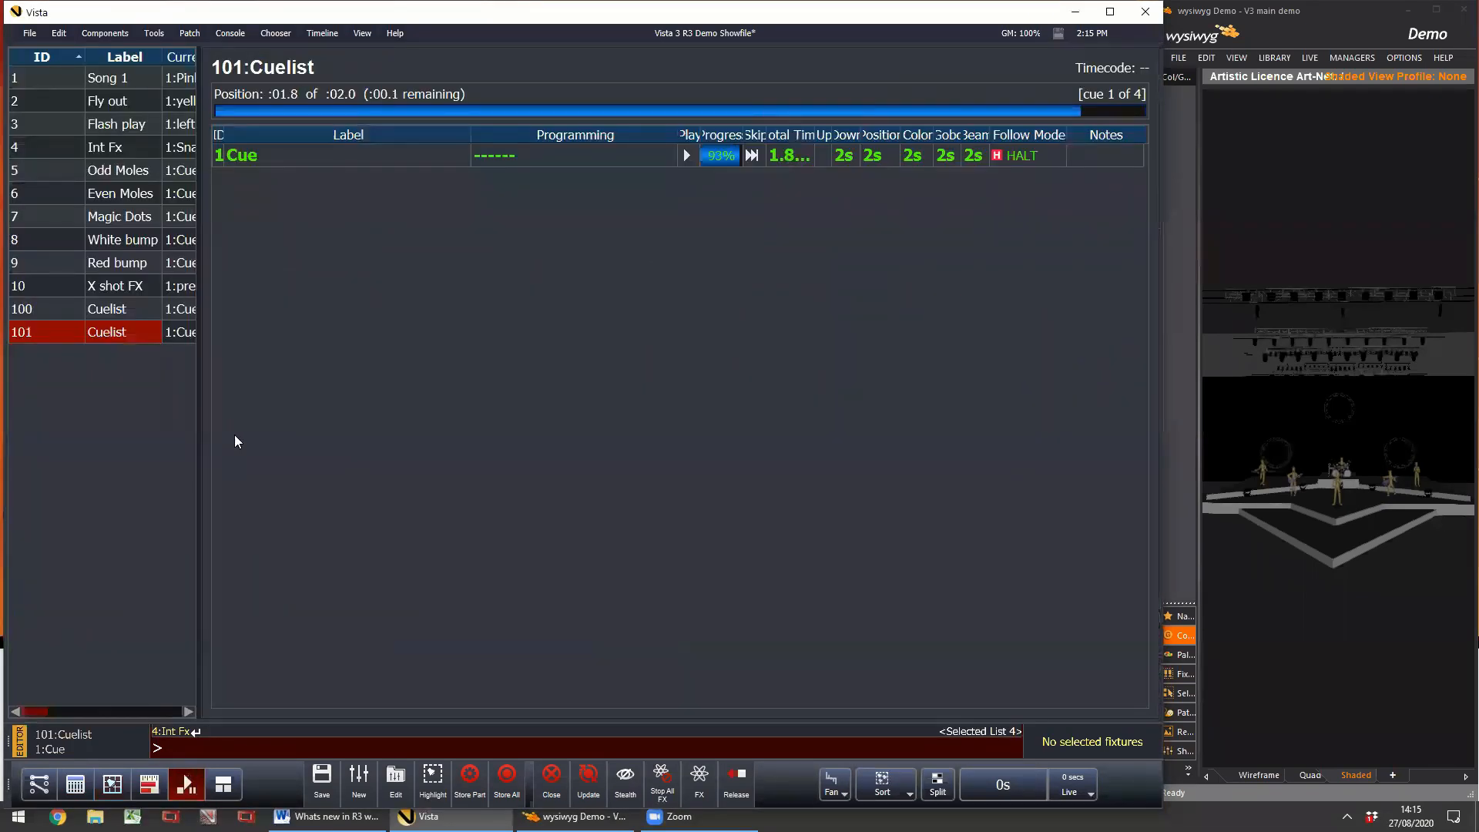
pyautogui.click(361, 34)
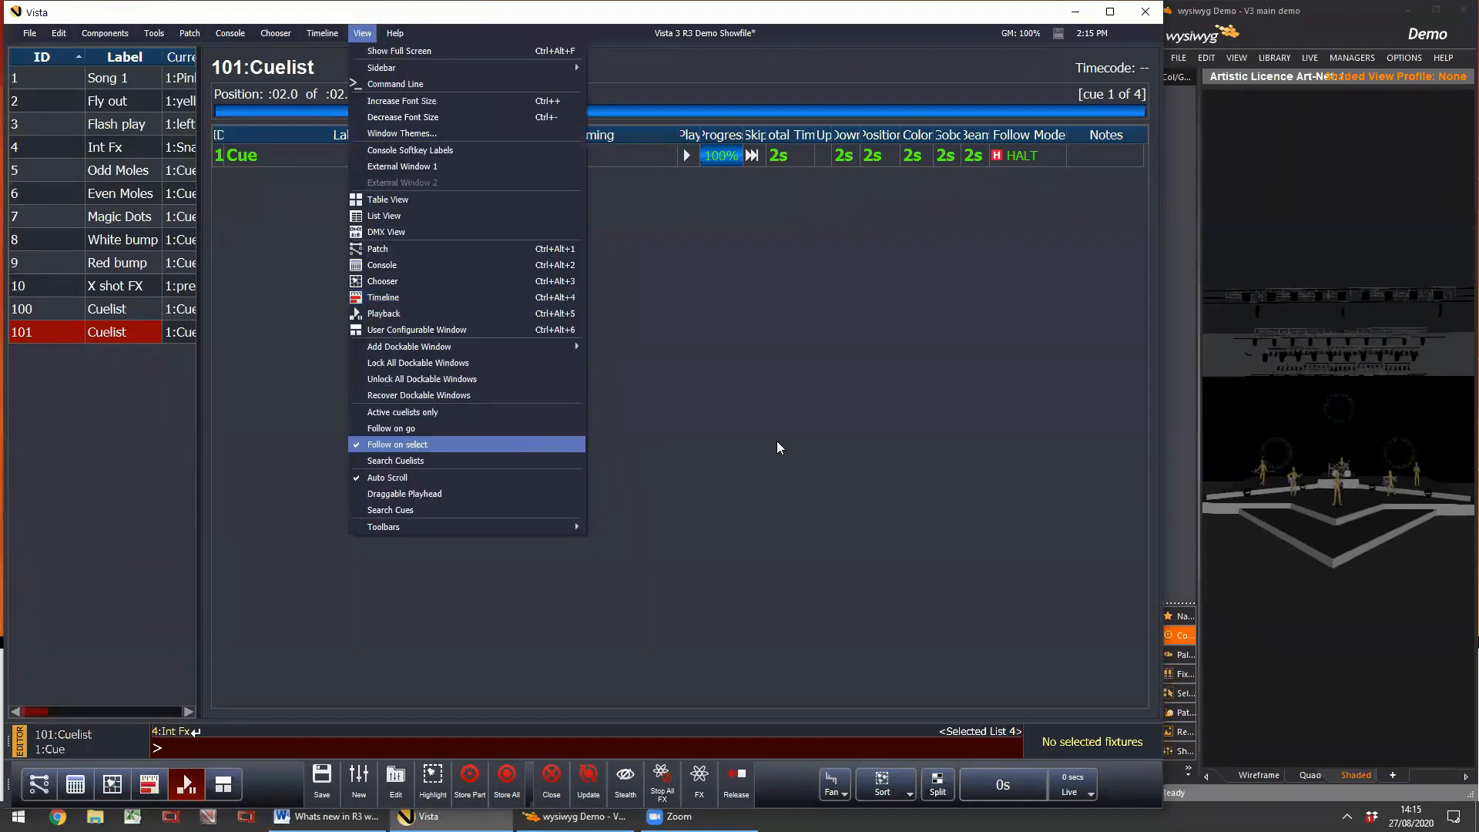
pyautogui.click(684, 446)
pyautogui.click(116, 786)
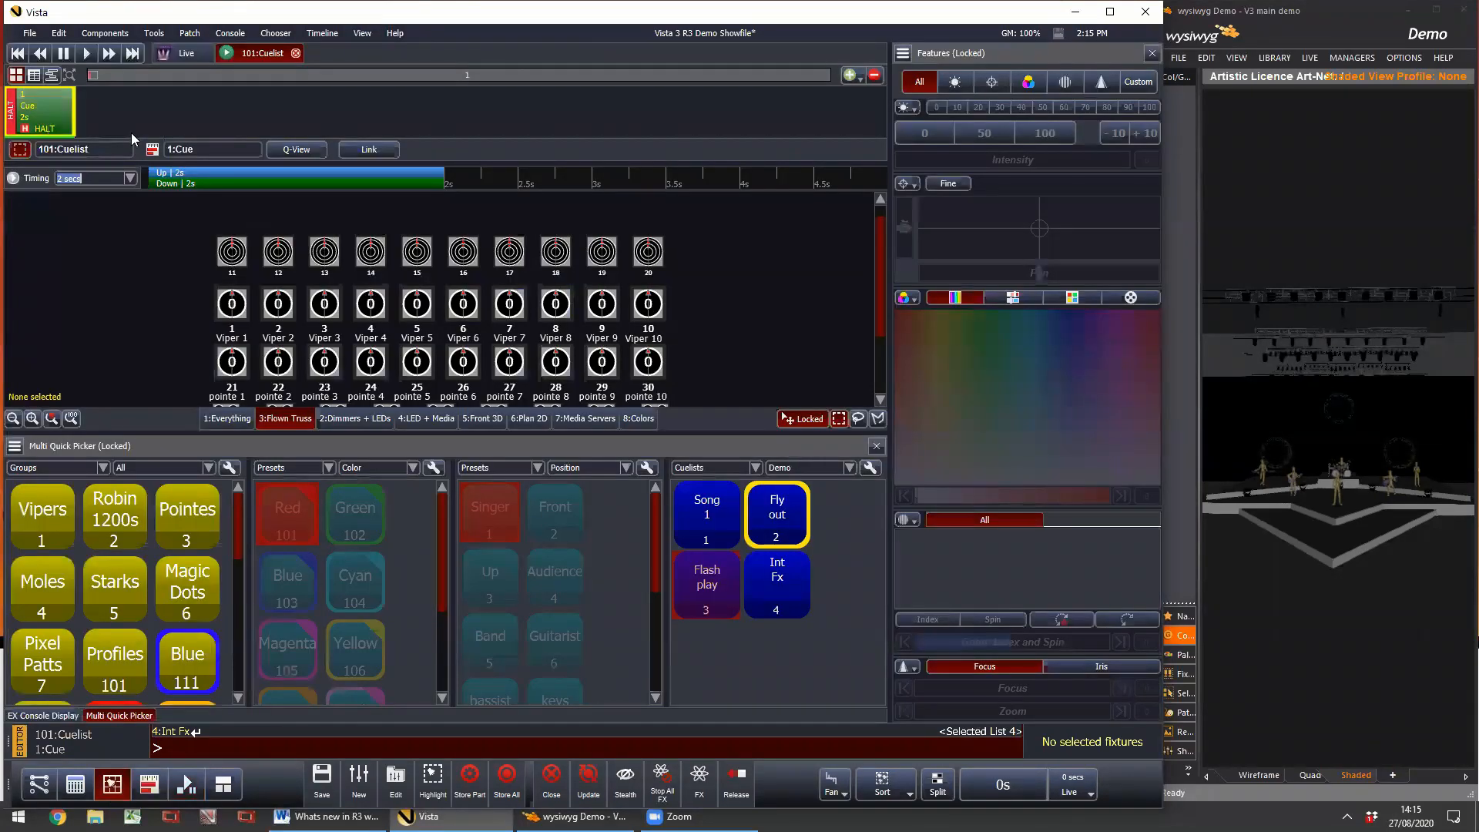
pyautogui.click(188, 785)
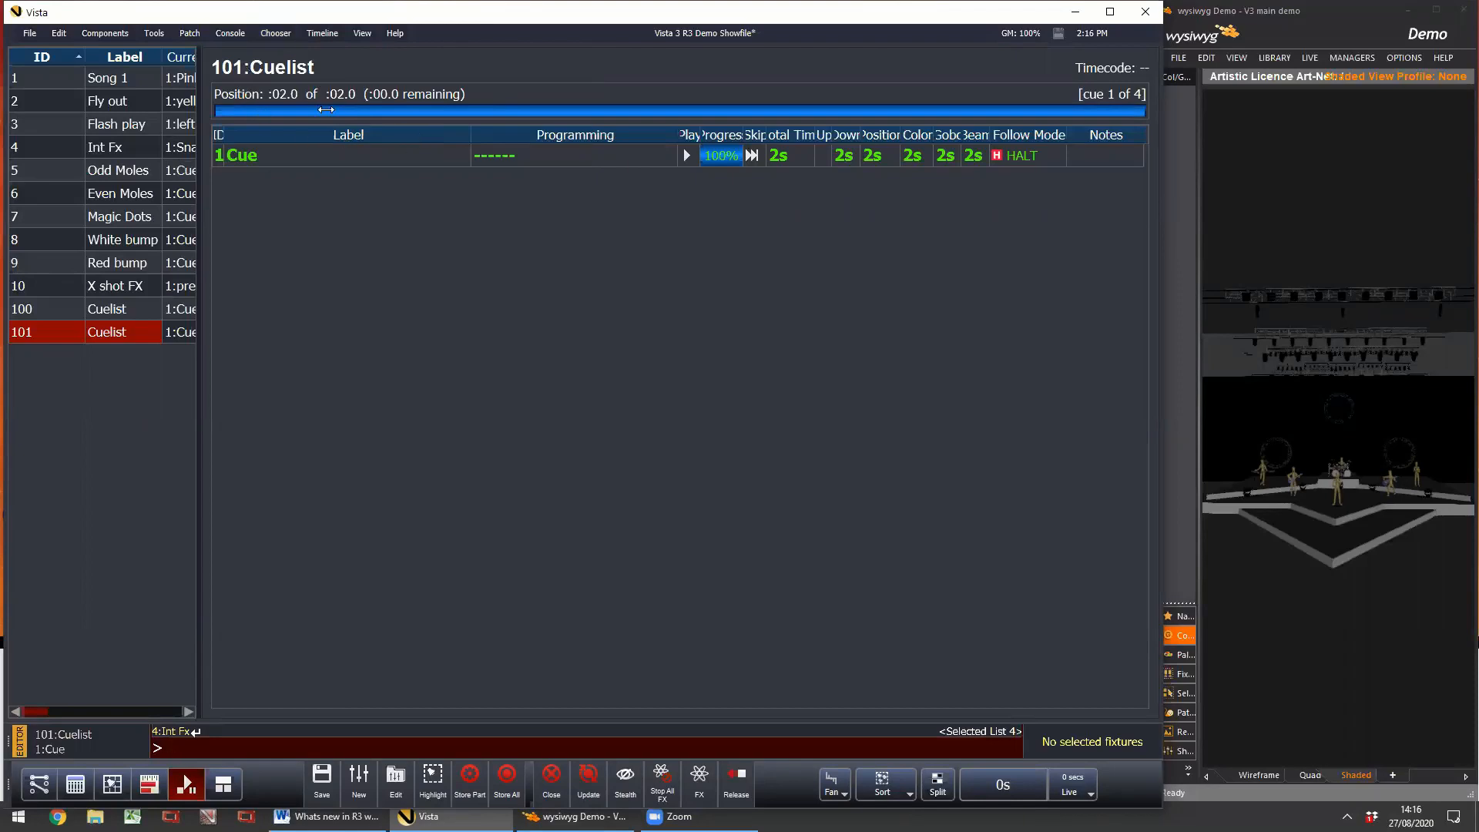
pyautogui.press('F3')
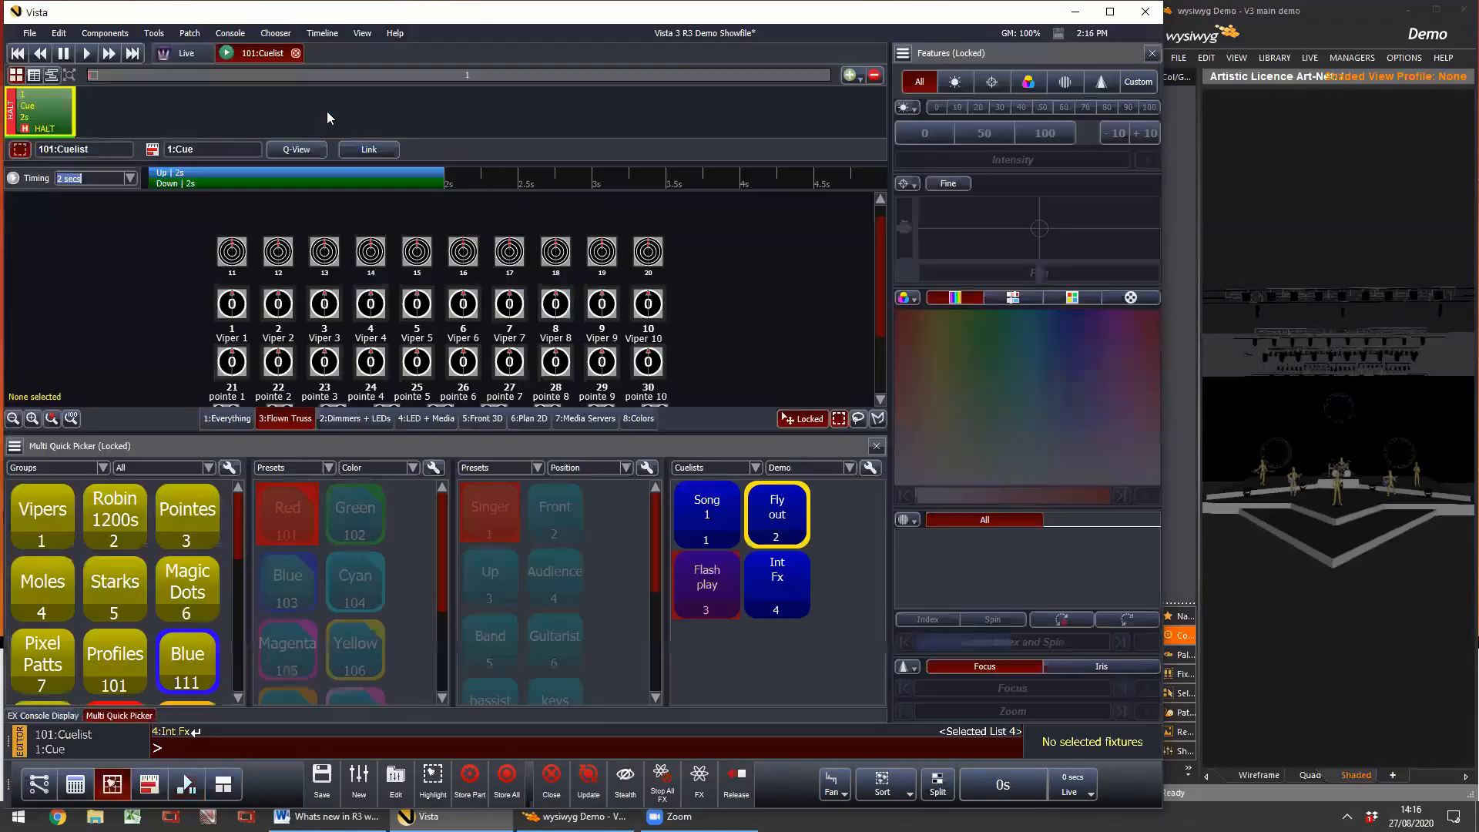
# Step: Examine the Jump in Live Time, Snapshot and Jump actions with their targets and cue choices for a command in cue 1
pyautogui.click(158, 33)
pyautogui.click(175, 84)
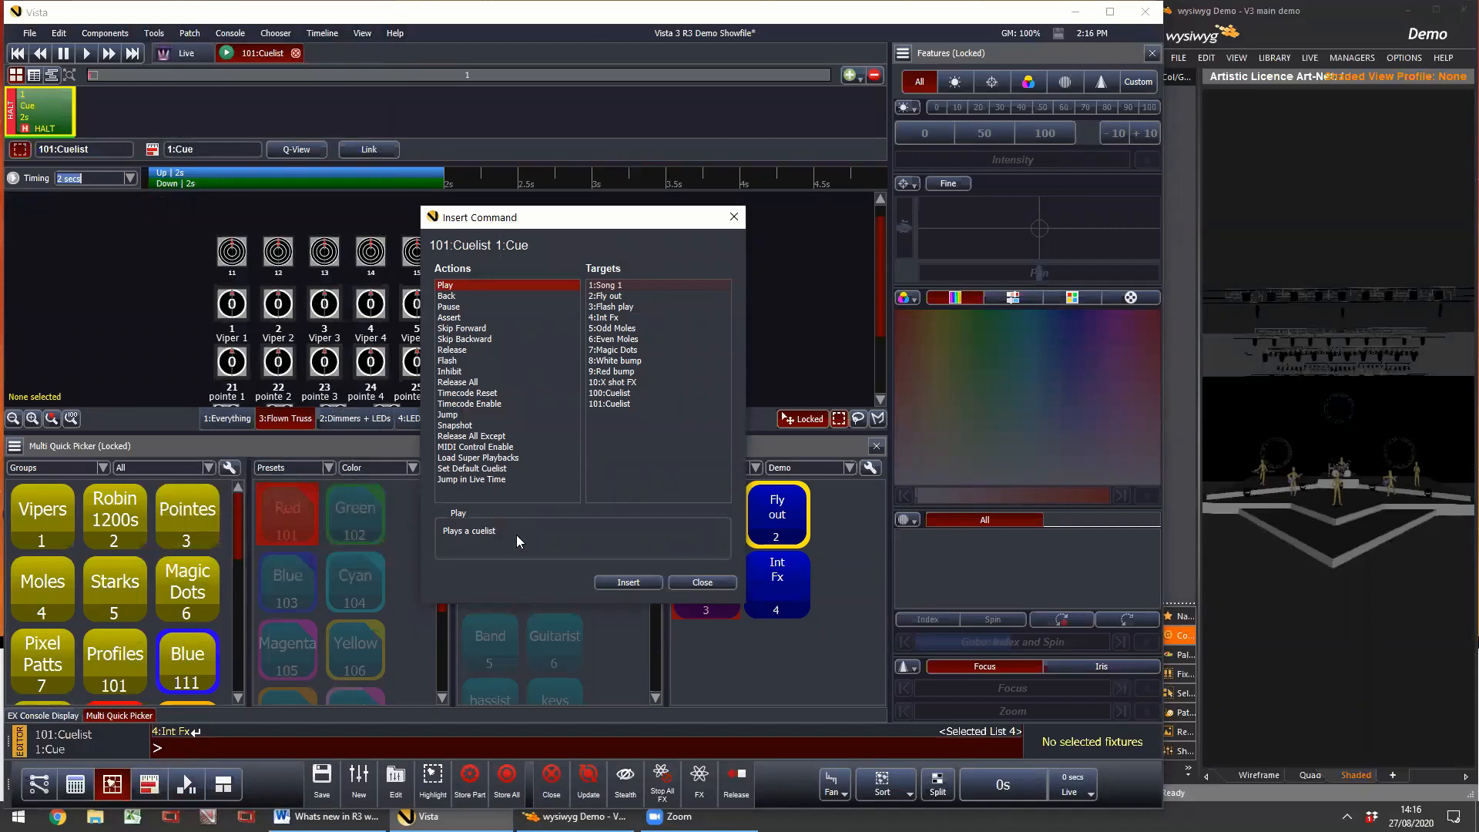
pyautogui.click(486, 479)
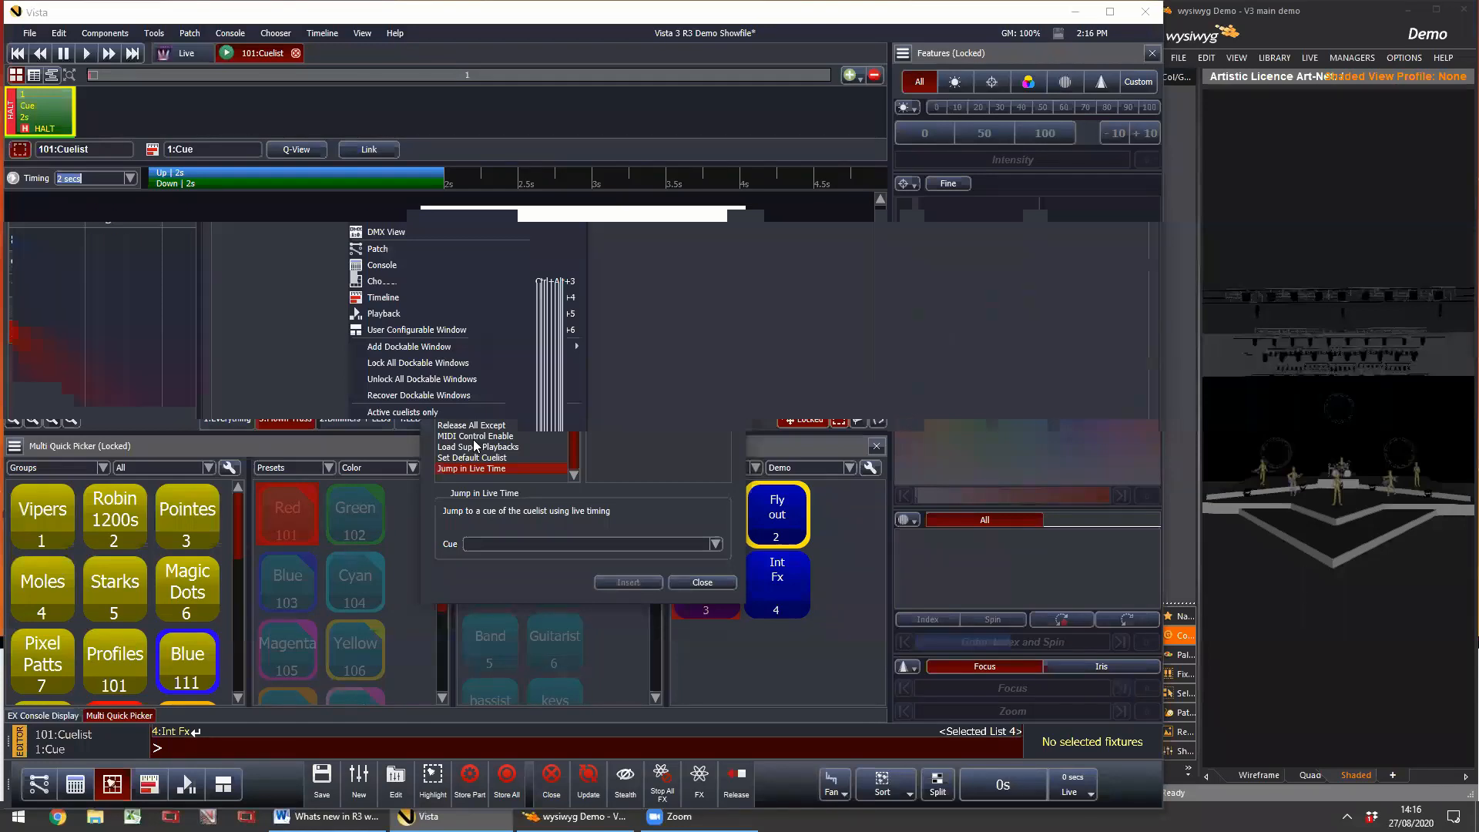
pyautogui.click(475, 416)
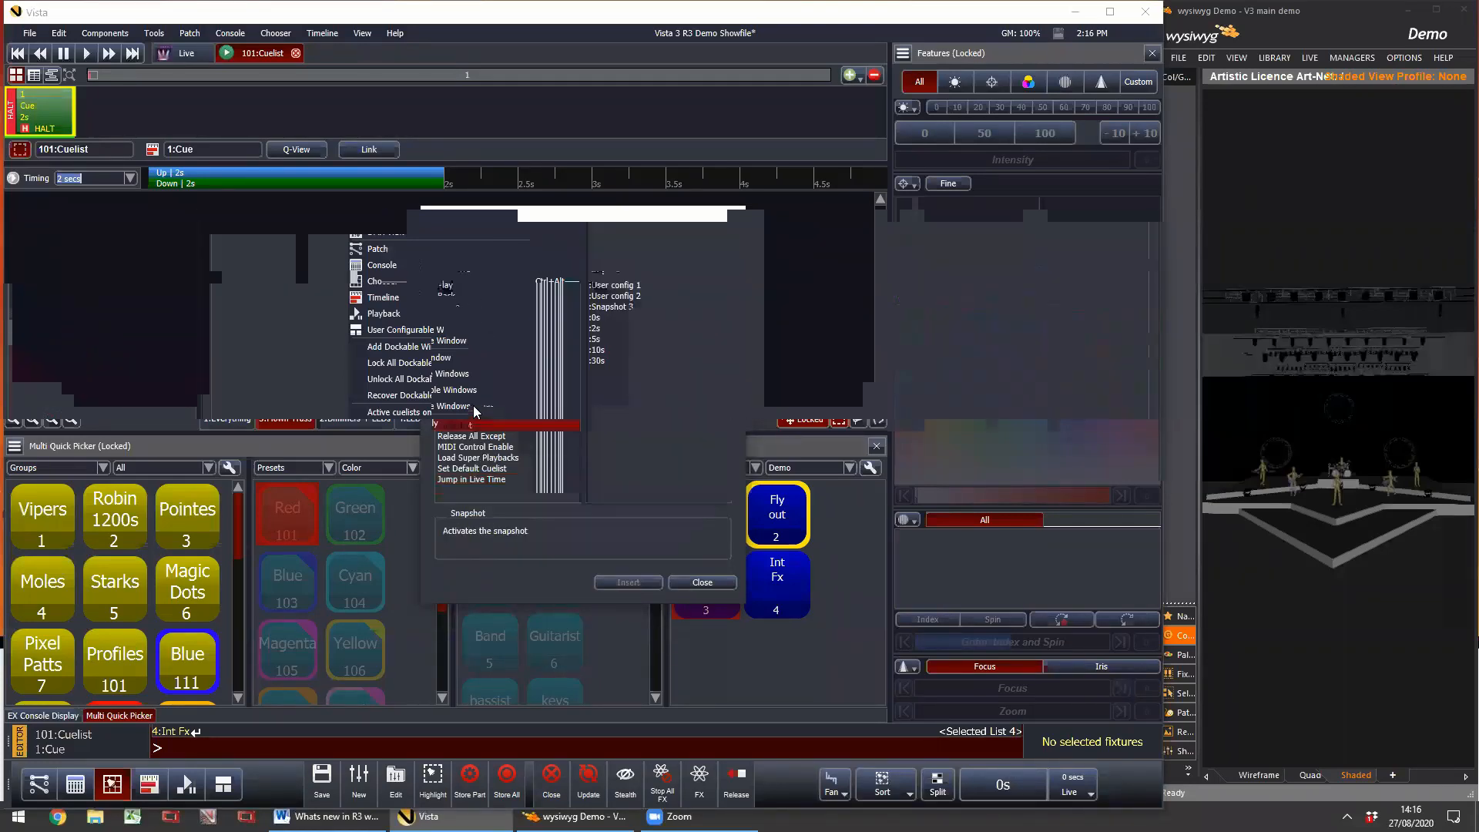
pyautogui.click(617, 330)
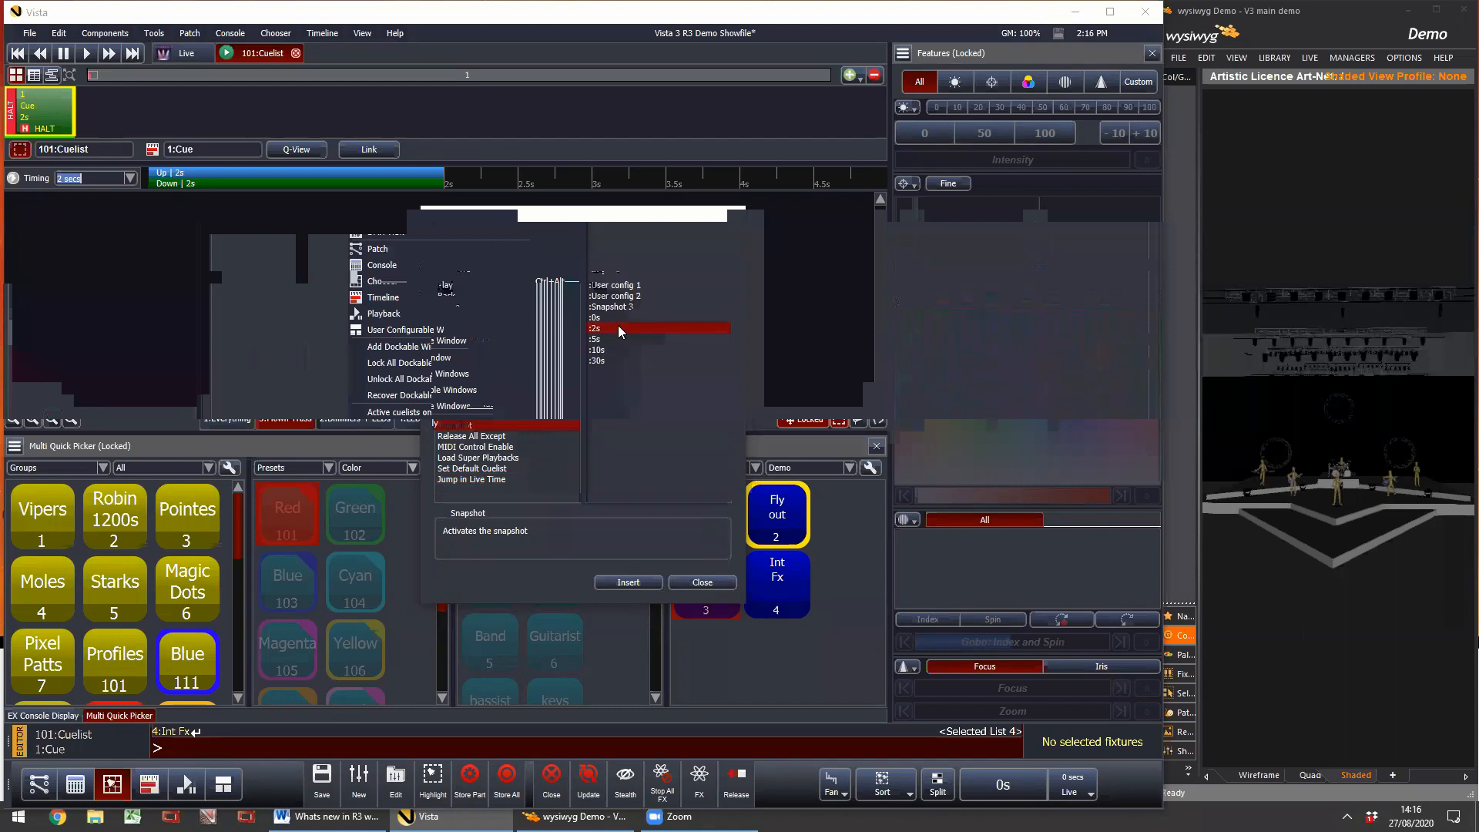
pyautogui.click(505, 412)
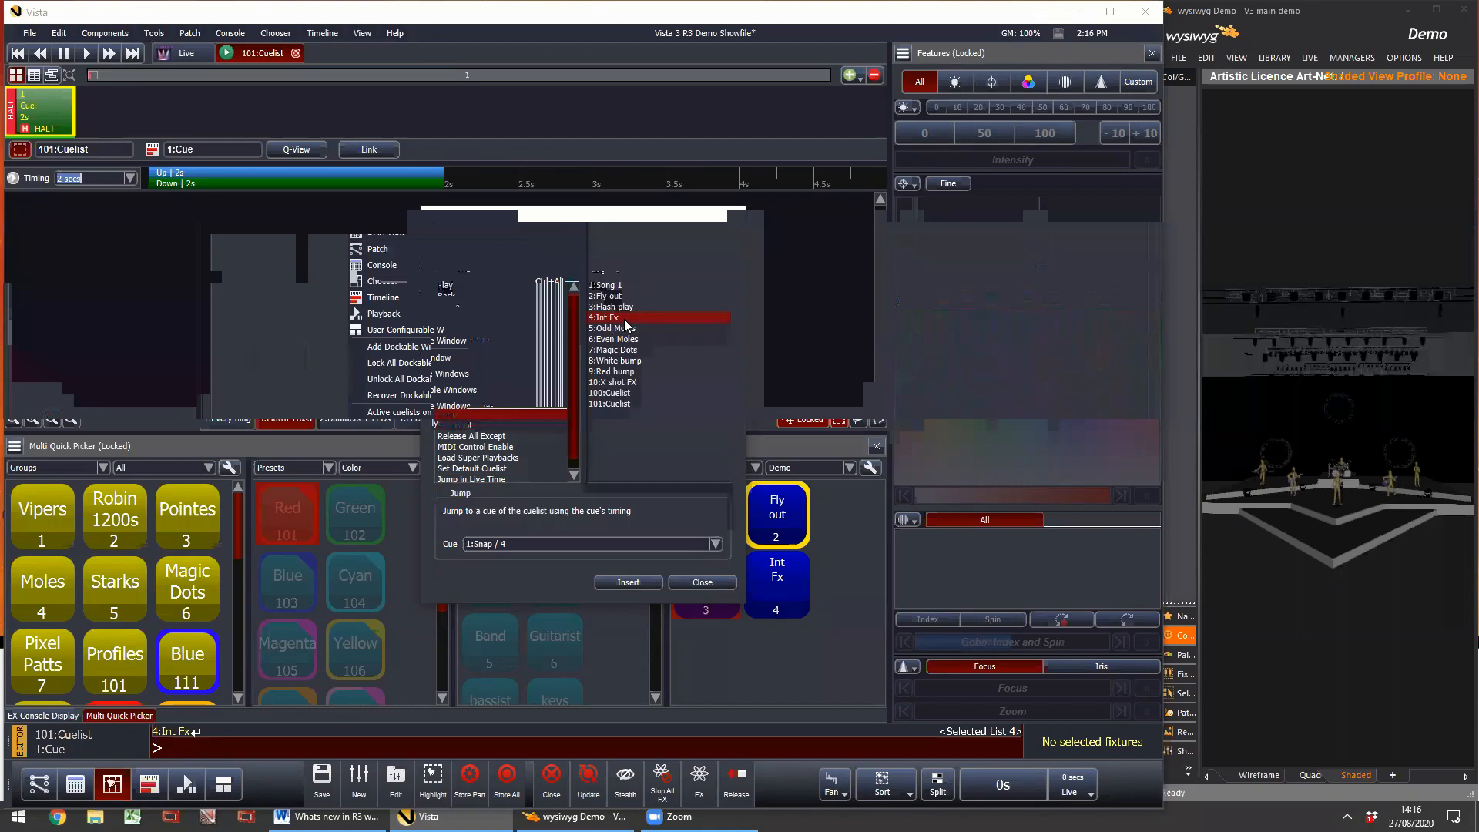
pyautogui.scroll(-1, 511, 412)
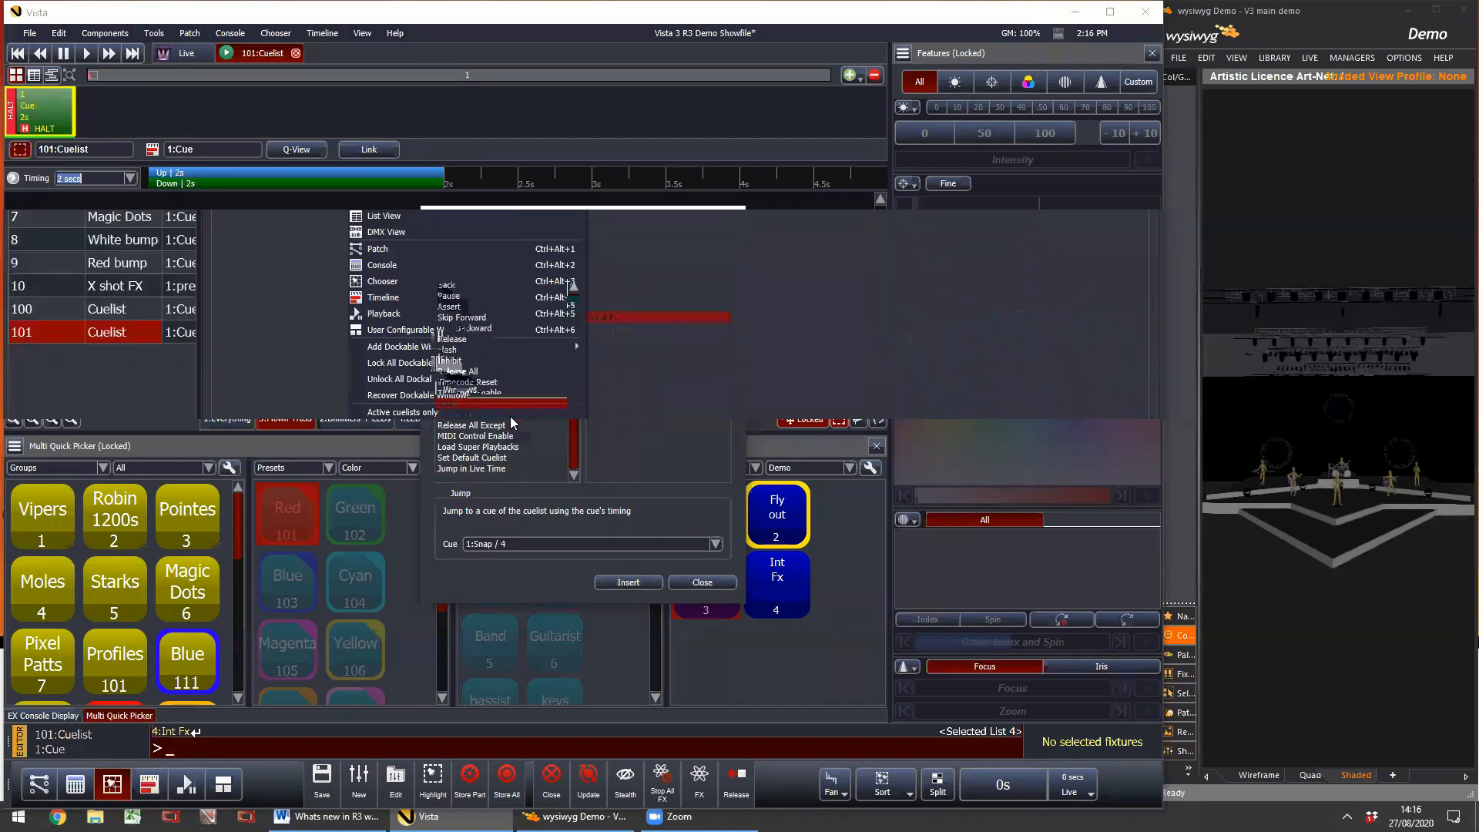
pyautogui.click(505, 469)
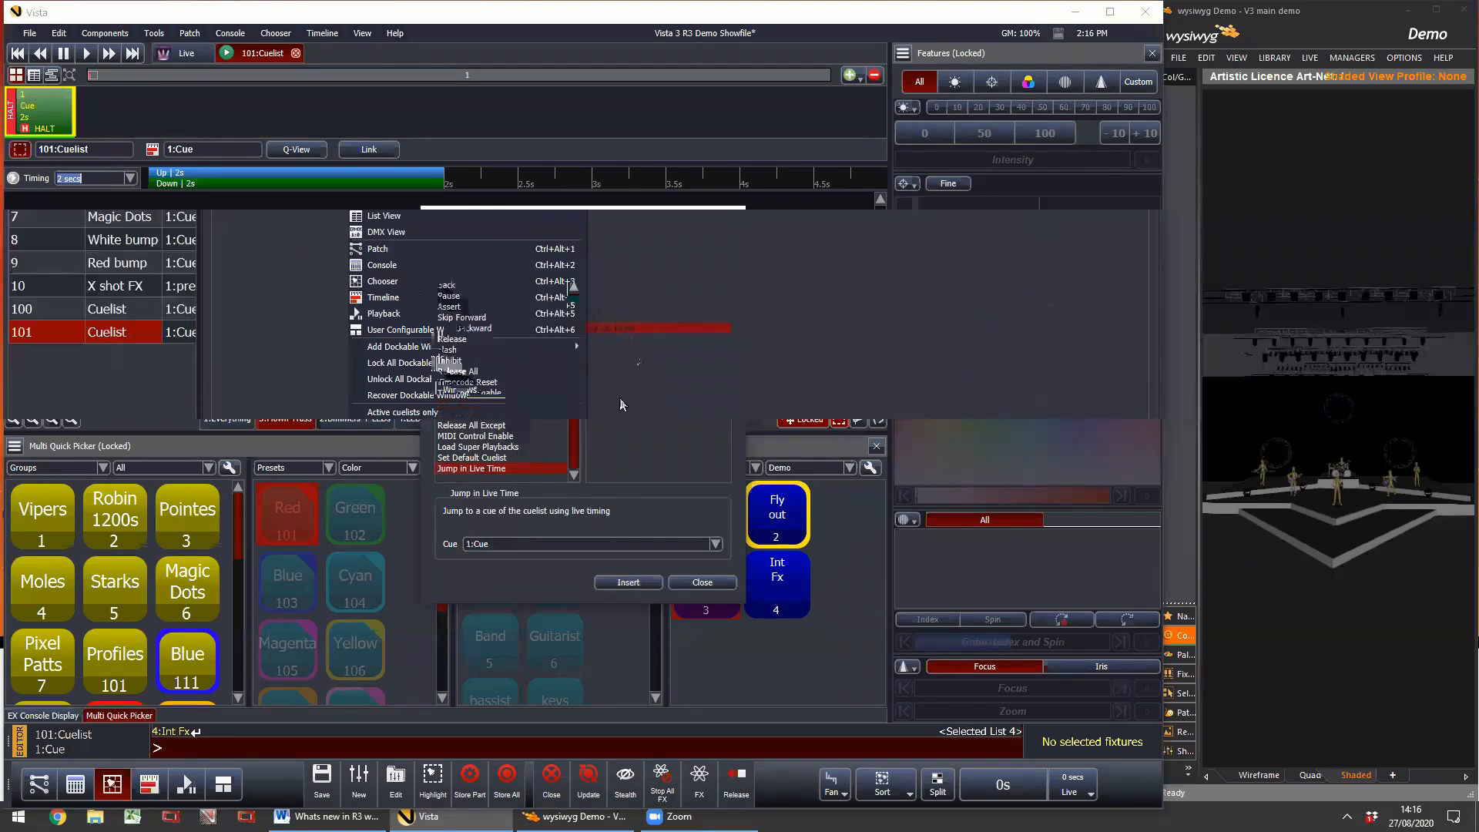
pyautogui.click(520, 549)
pyautogui.click(519, 550)
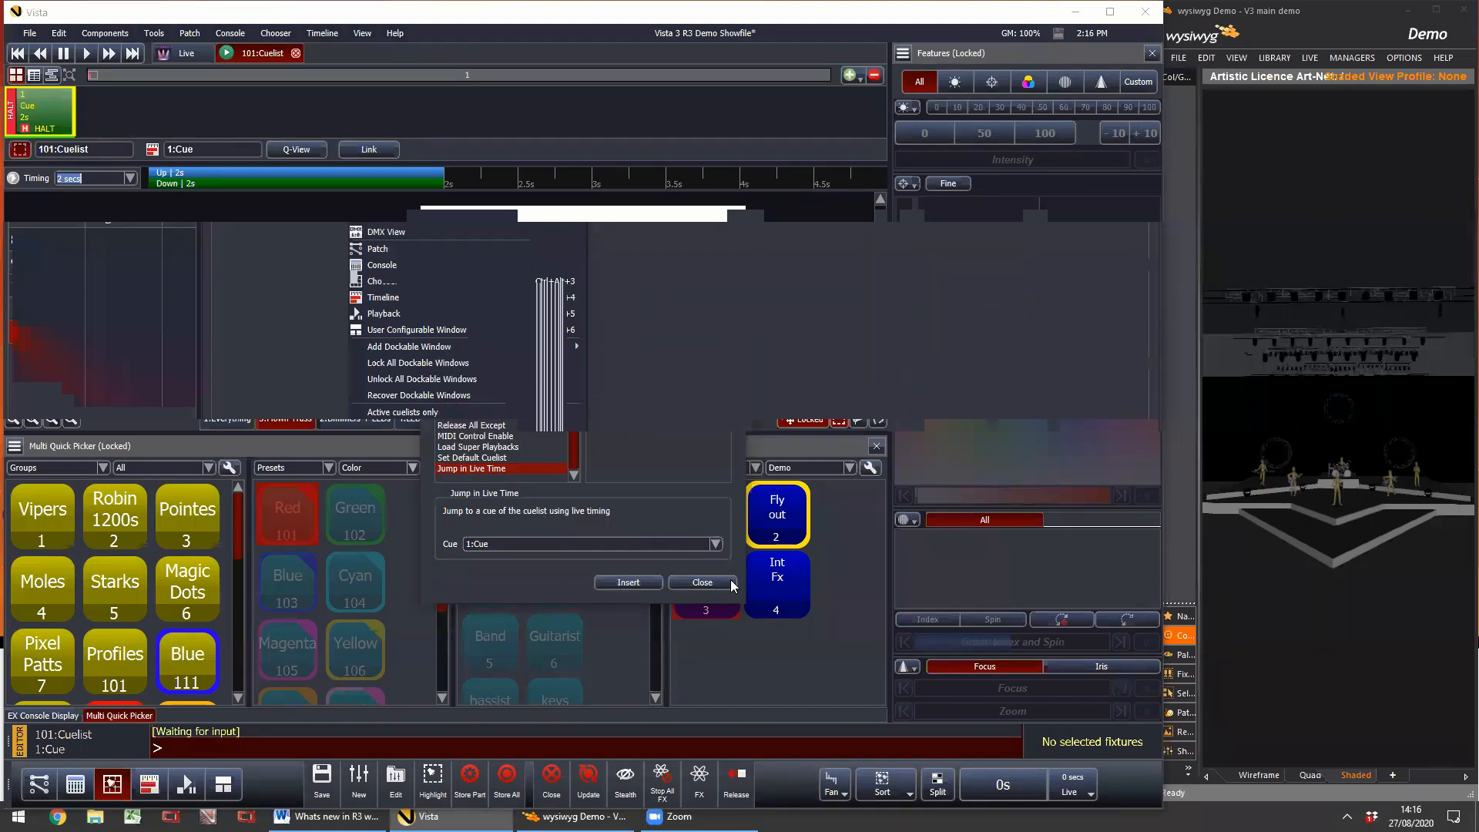
# Step: Close the Insert Command dialog and the cuelist editor, discarding the cuelist changes
pyautogui.click(702, 582)
pyautogui.click(295, 53)
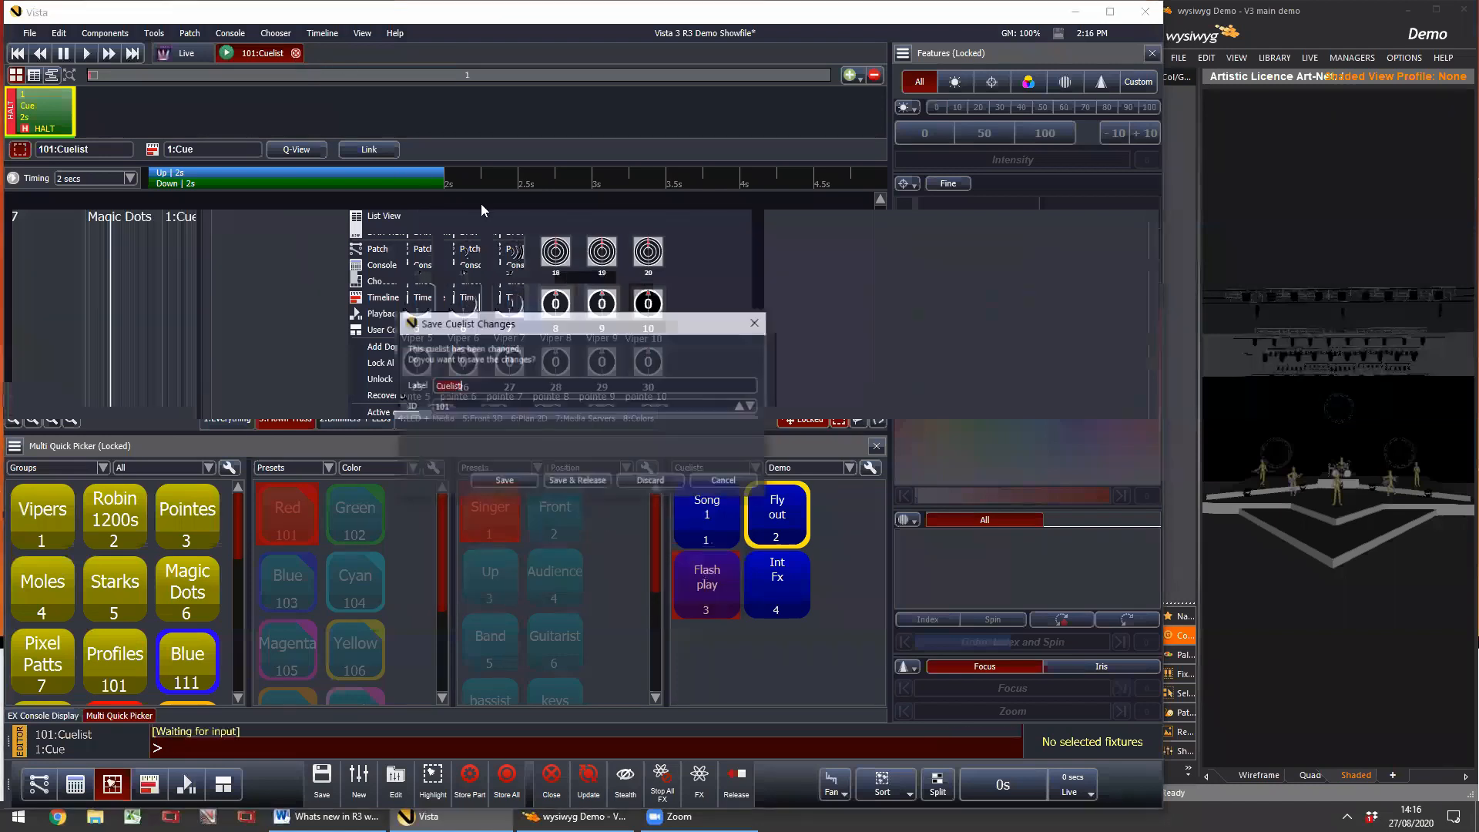
pyautogui.click(654, 480)
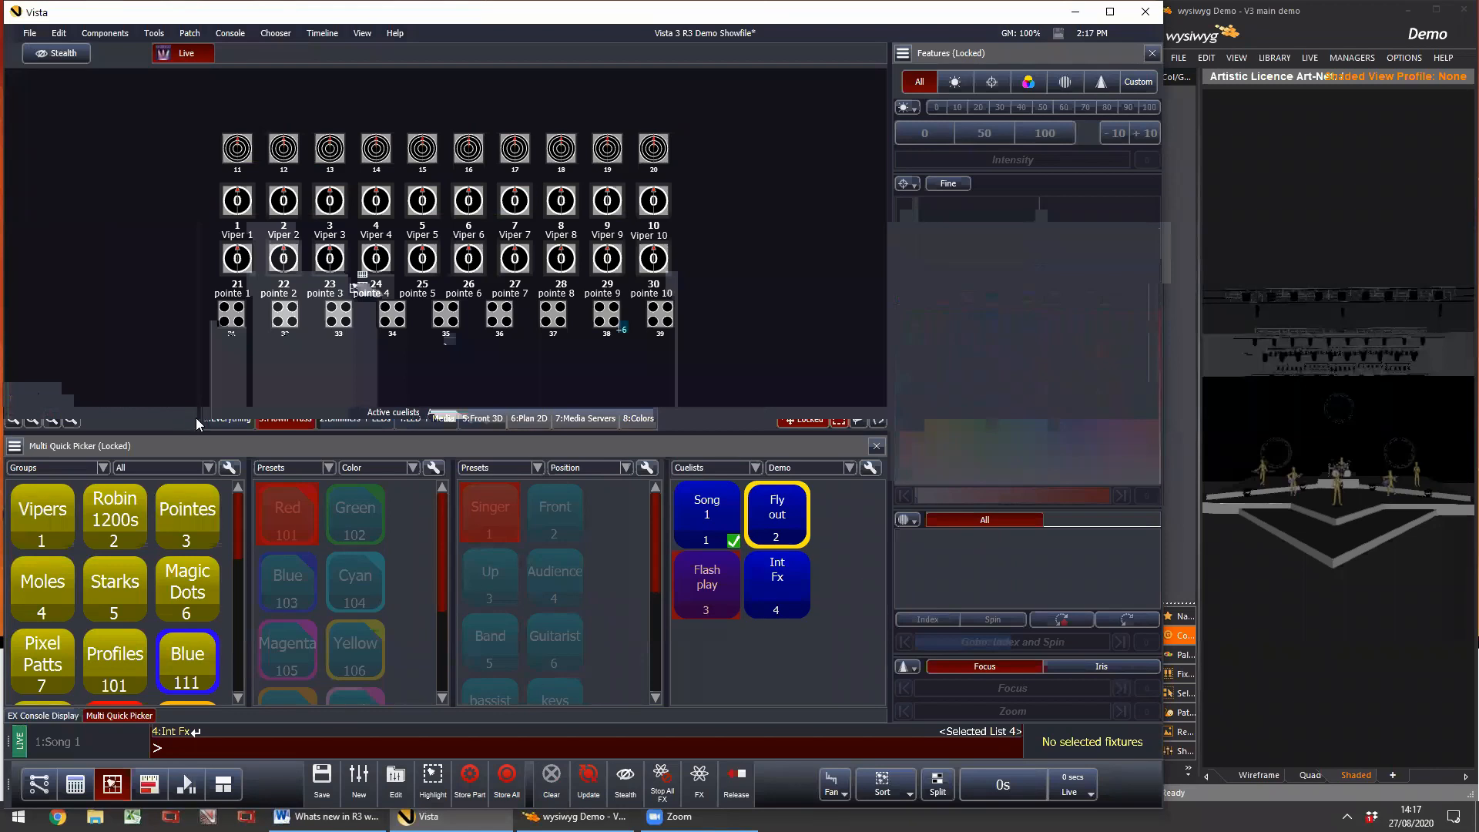
# Step: Show the Everything layout, select and play the Song 1 cuelist, and fit the layout to the window
pyautogui.click(225, 418)
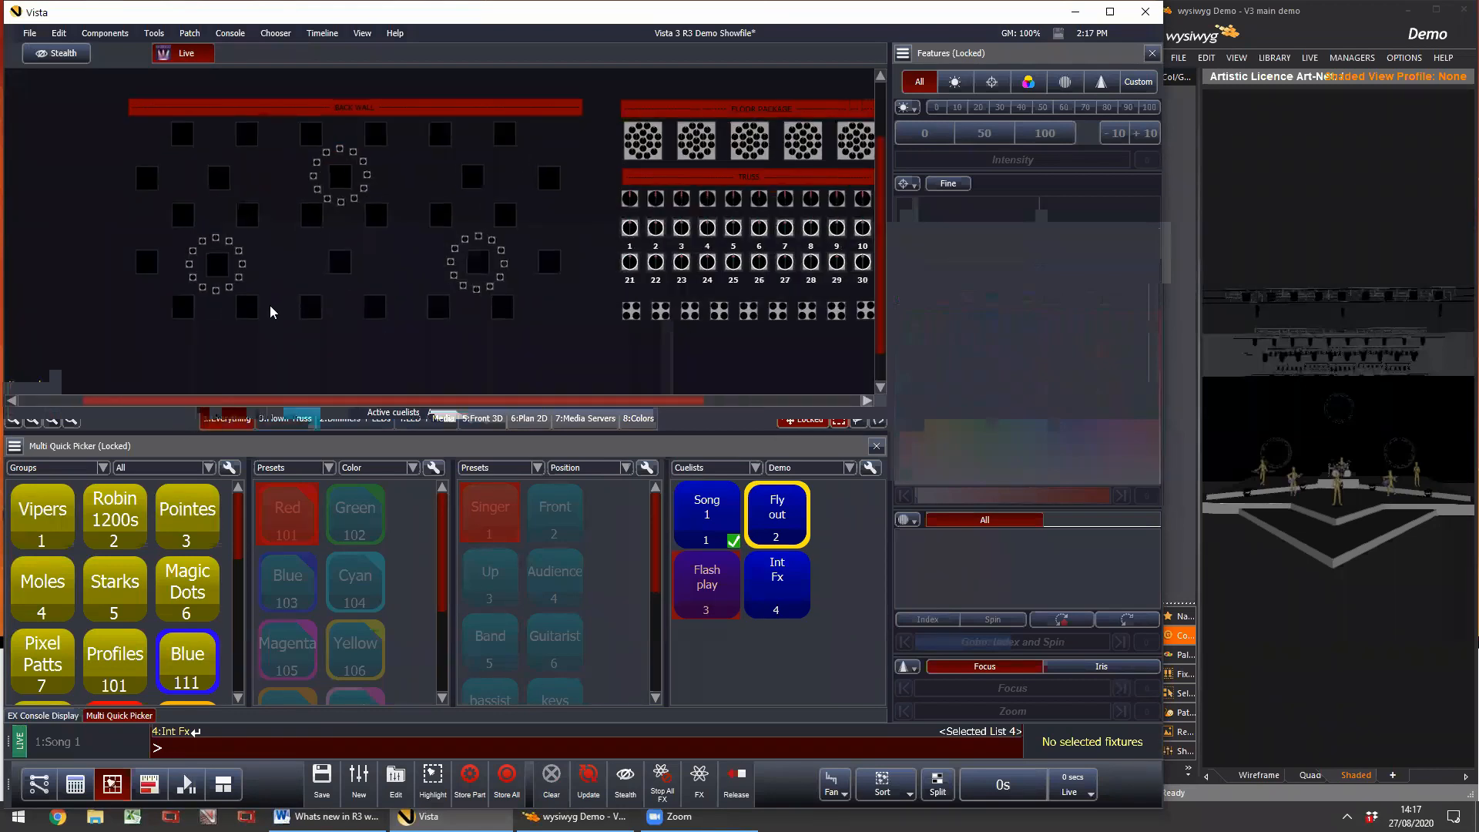
pyautogui.write('l')
pyautogui.write('1:Song 1')
pyautogui.press('Return')
pyautogui.press('space')
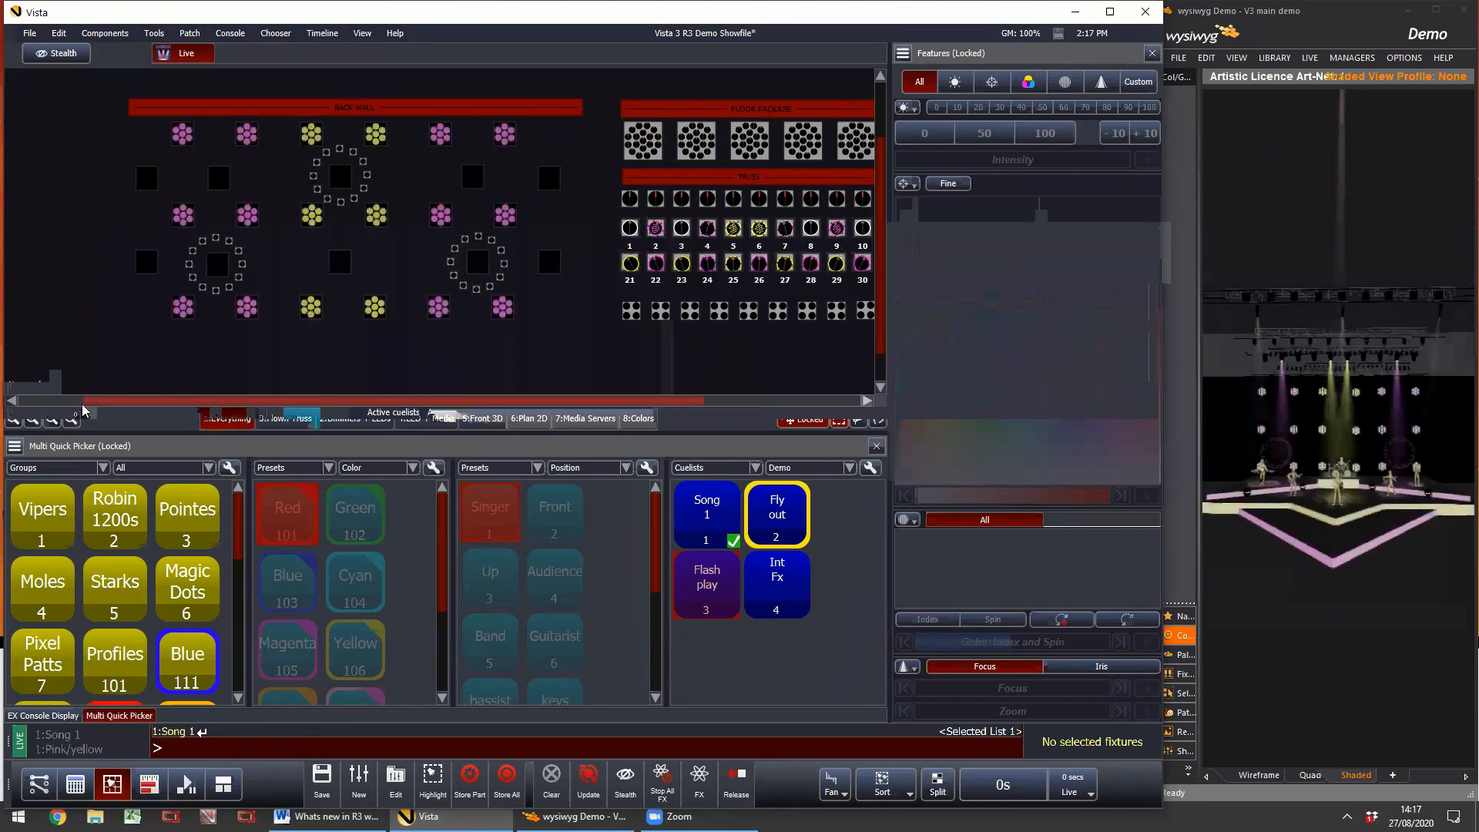
pyautogui.click(79, 418)
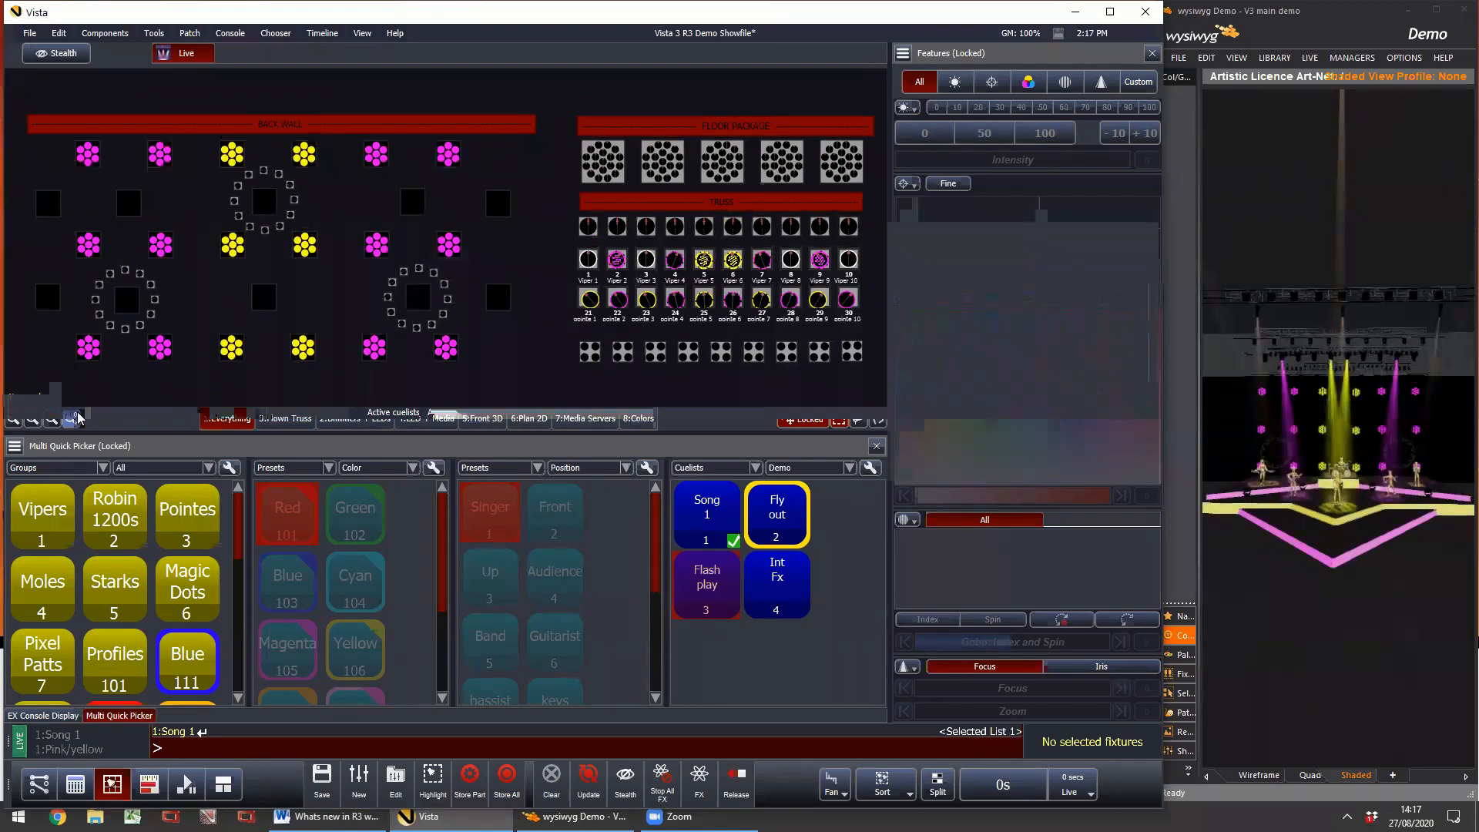